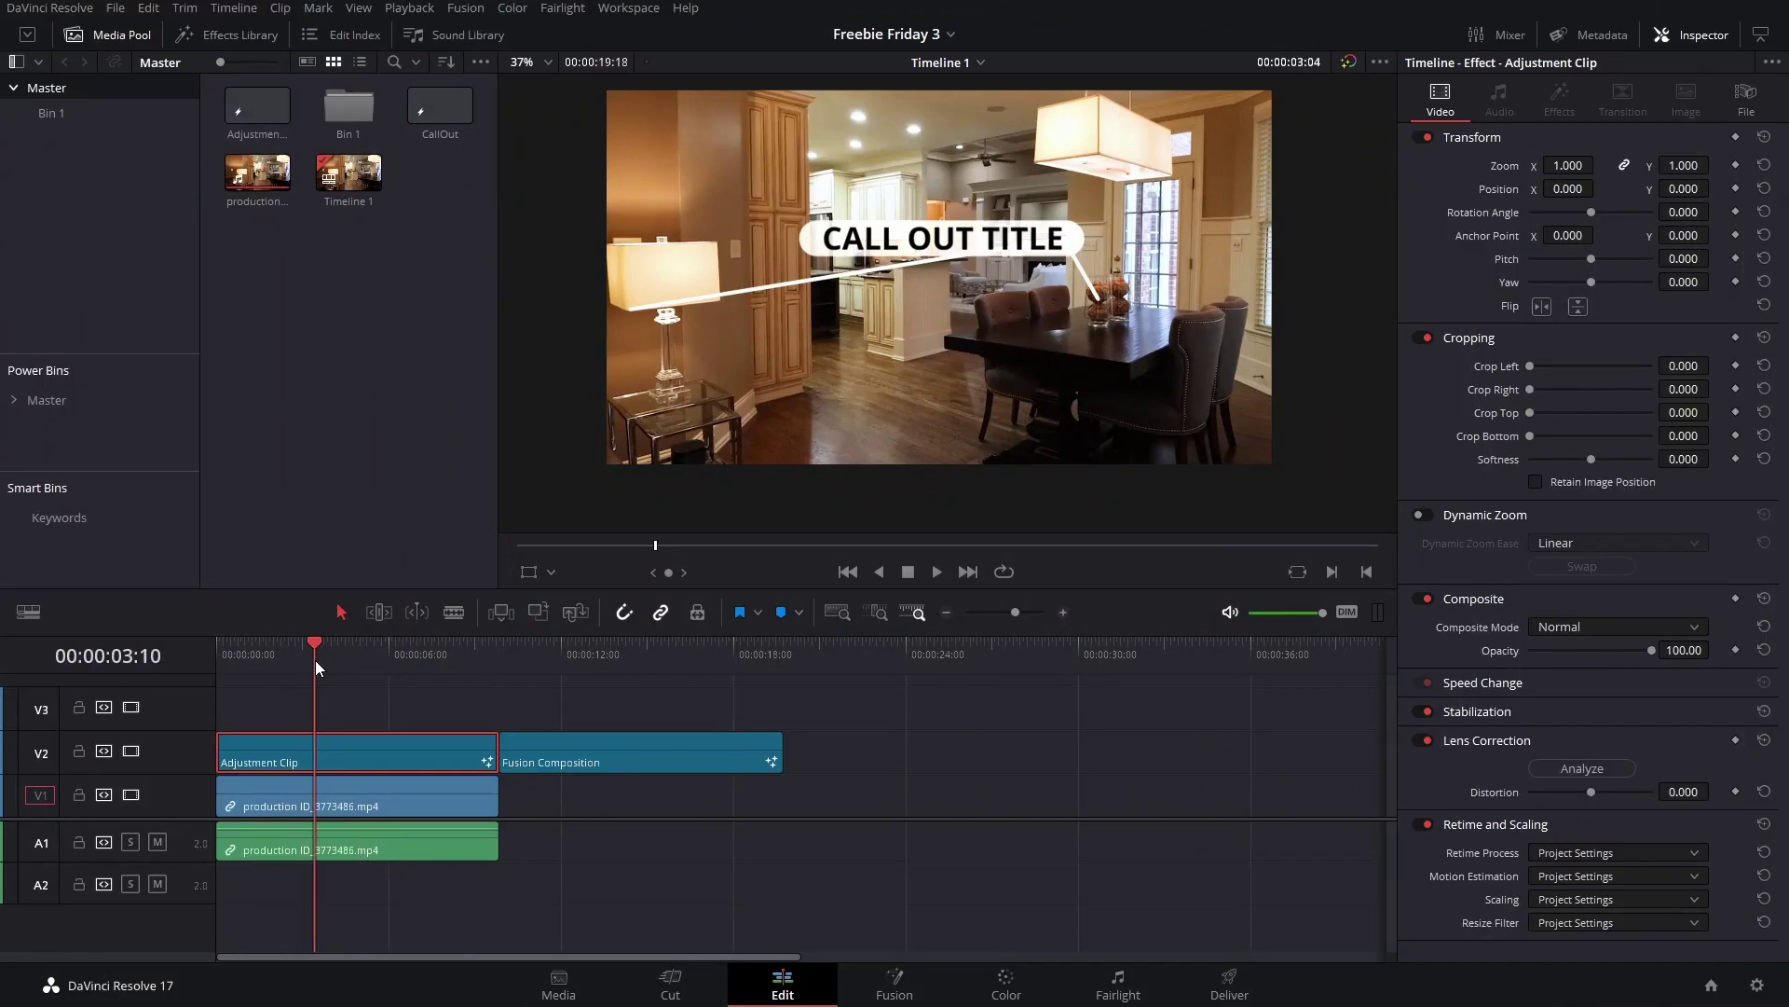
Step: Play the timeline from the start to preview the callout over the production video
drag(315, 660, 220, 671)
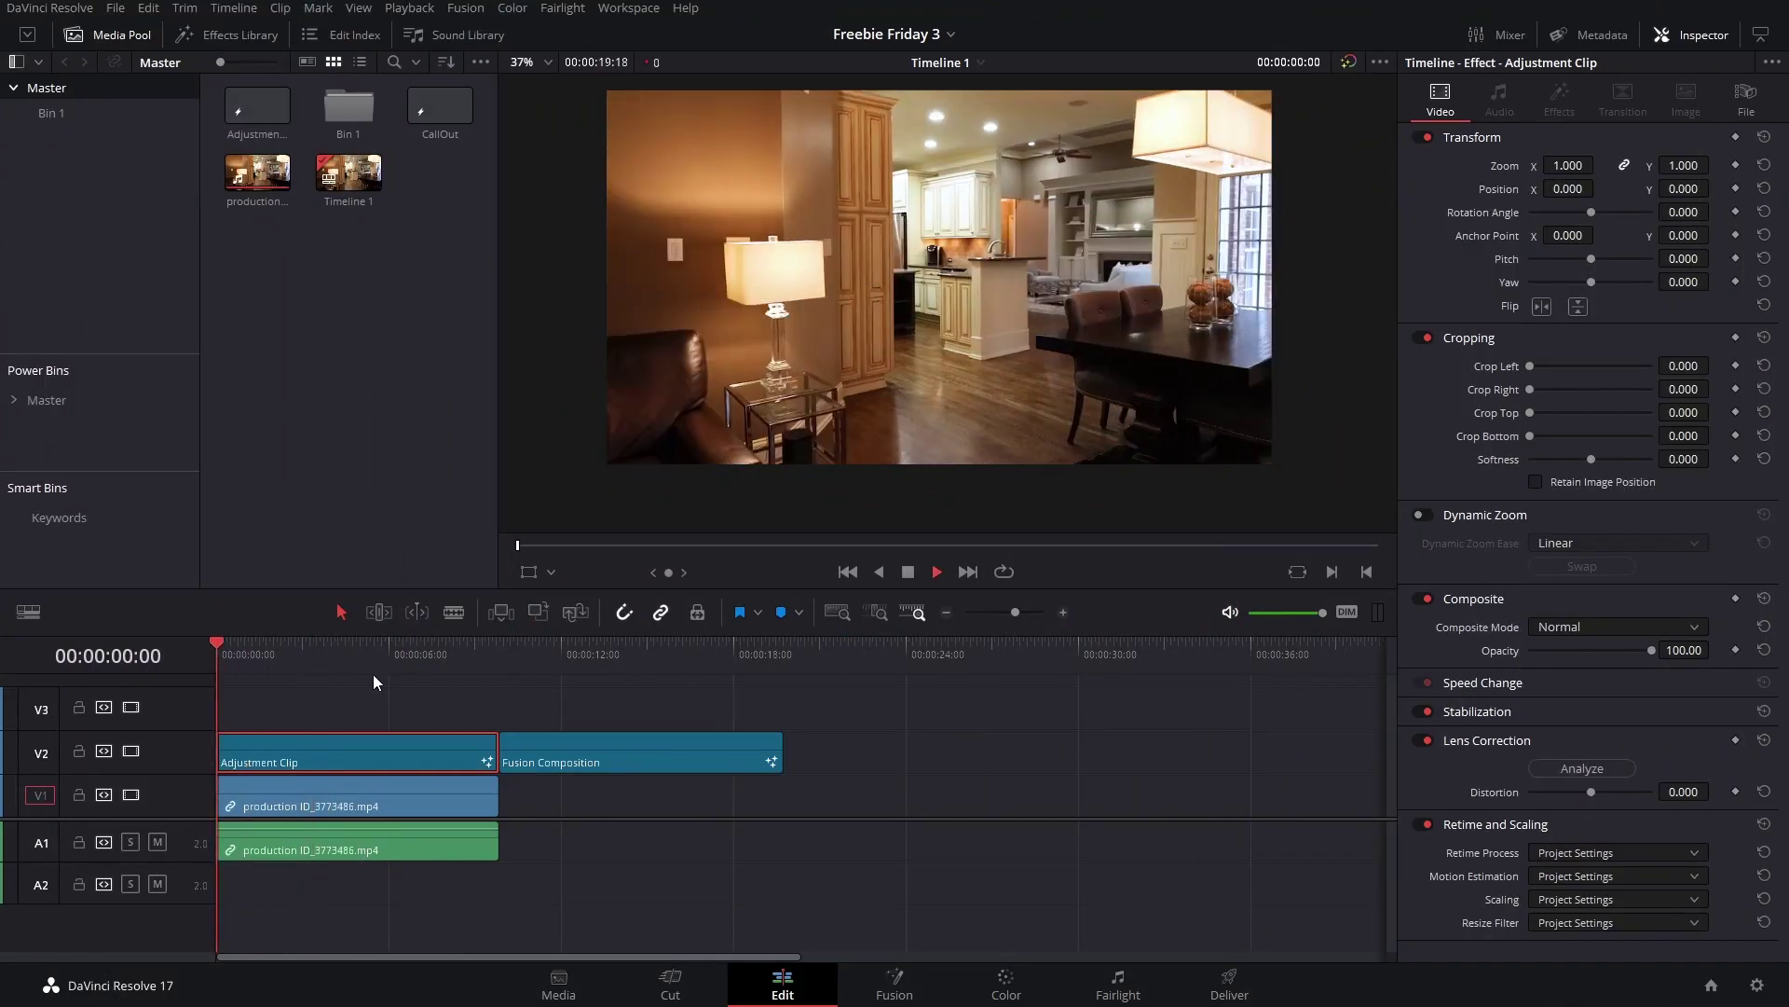
key(space)
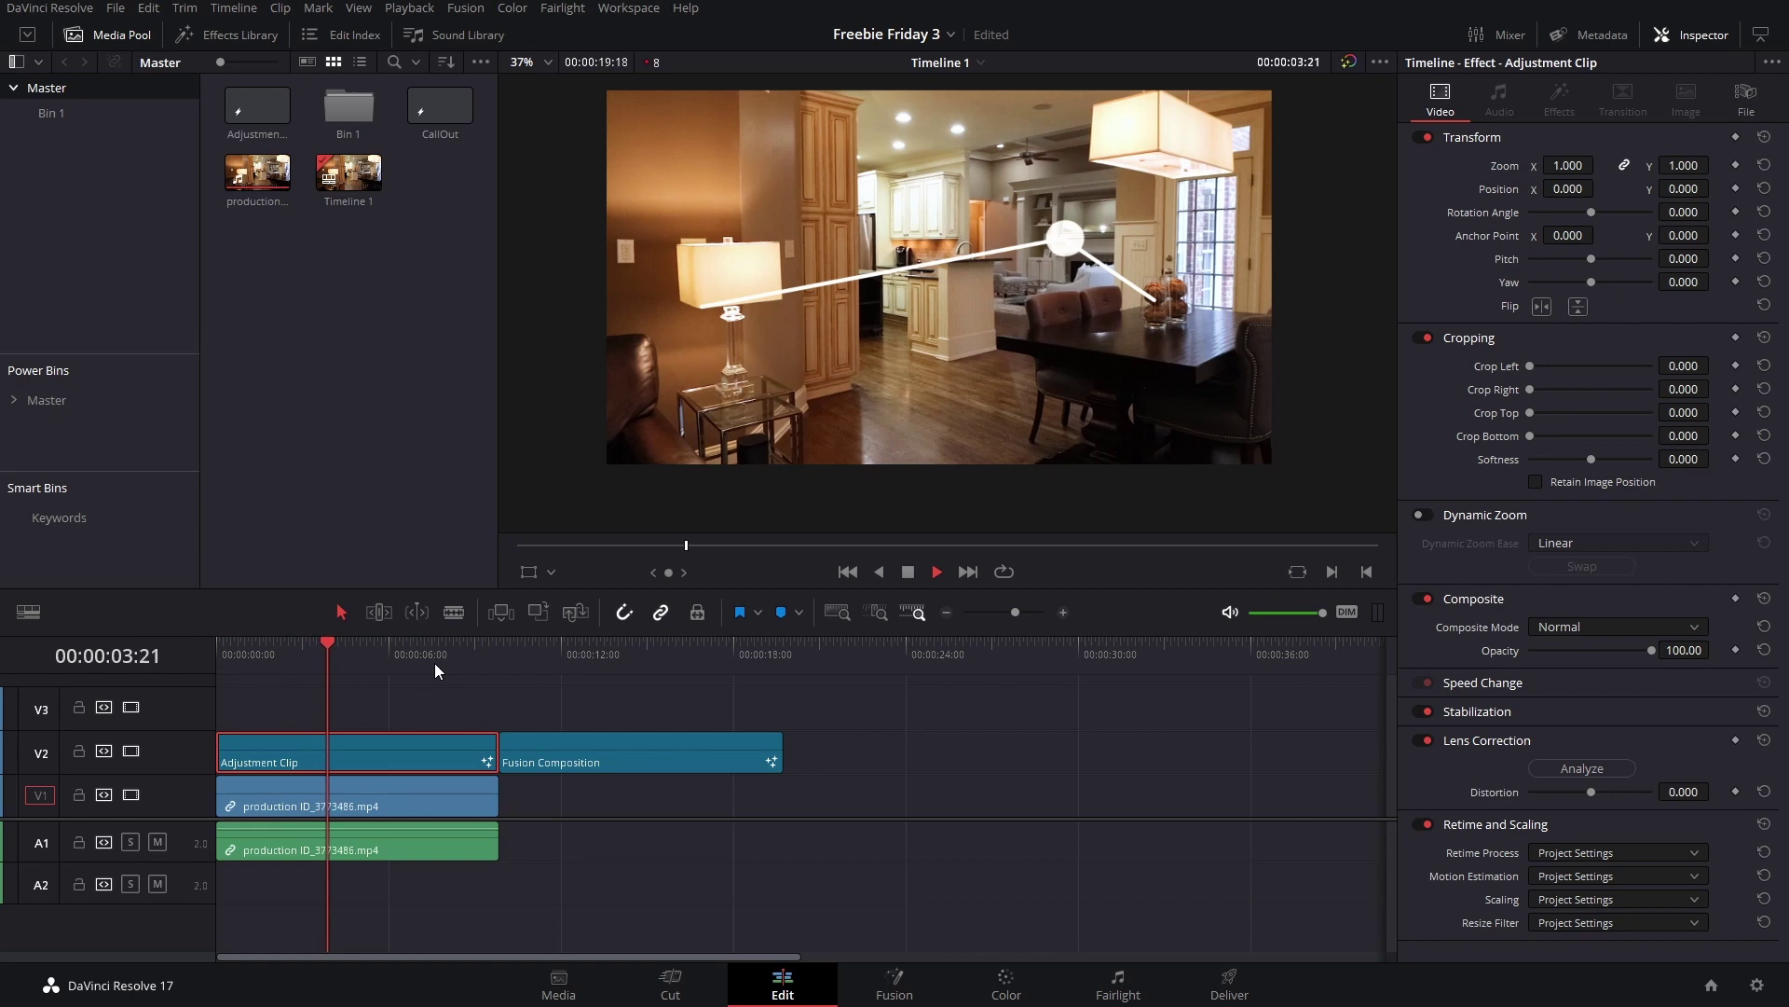
key(space)
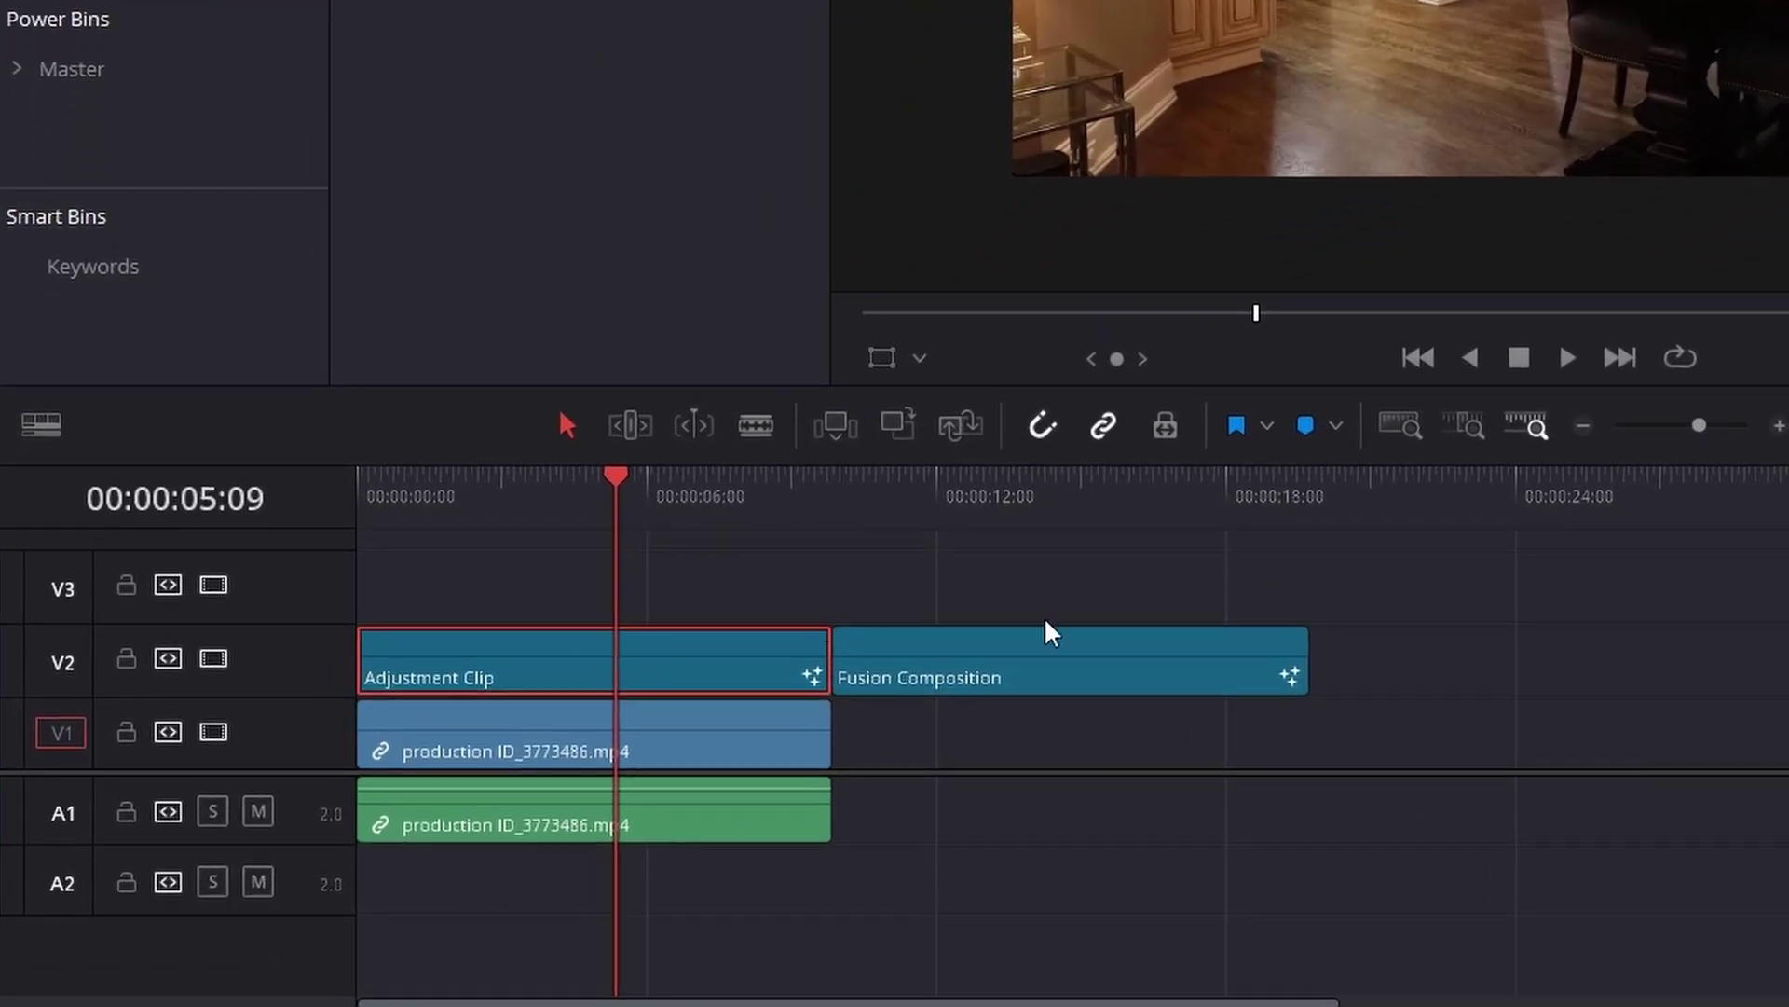
Step: Compare the Fusion Composition and production video clips, and preview the composition at 00:00:12:16
click(1057, 650)
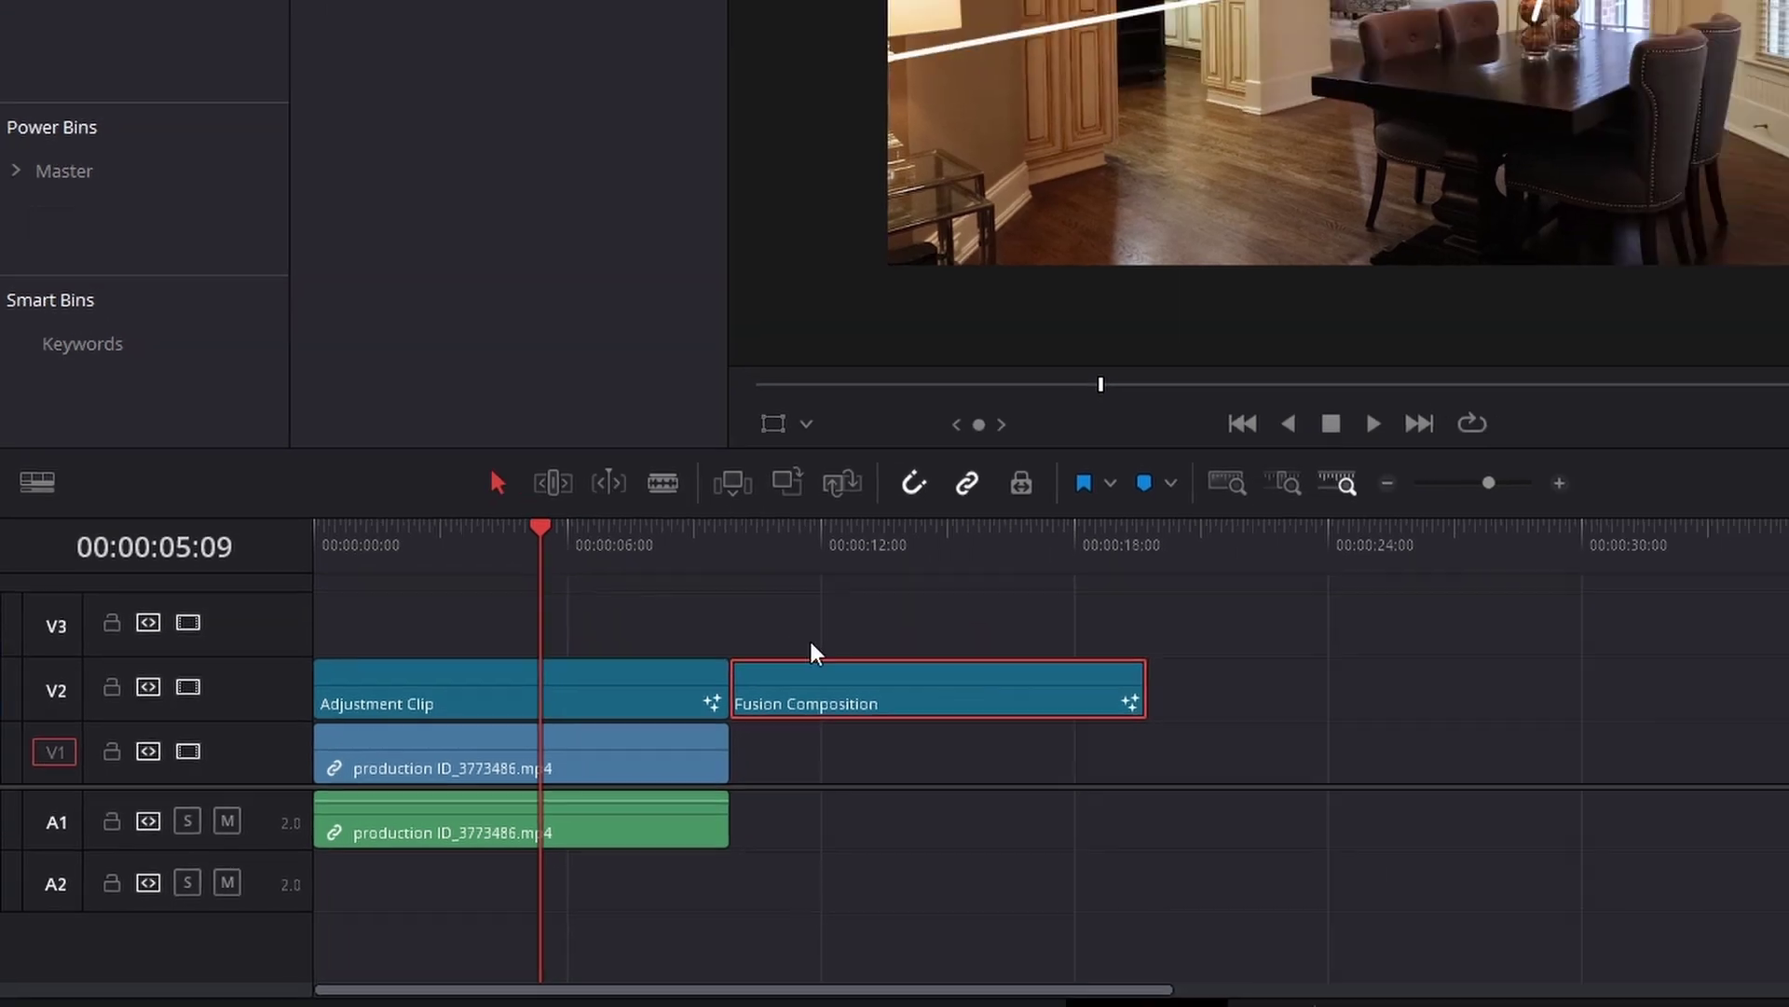
click(731, 757)
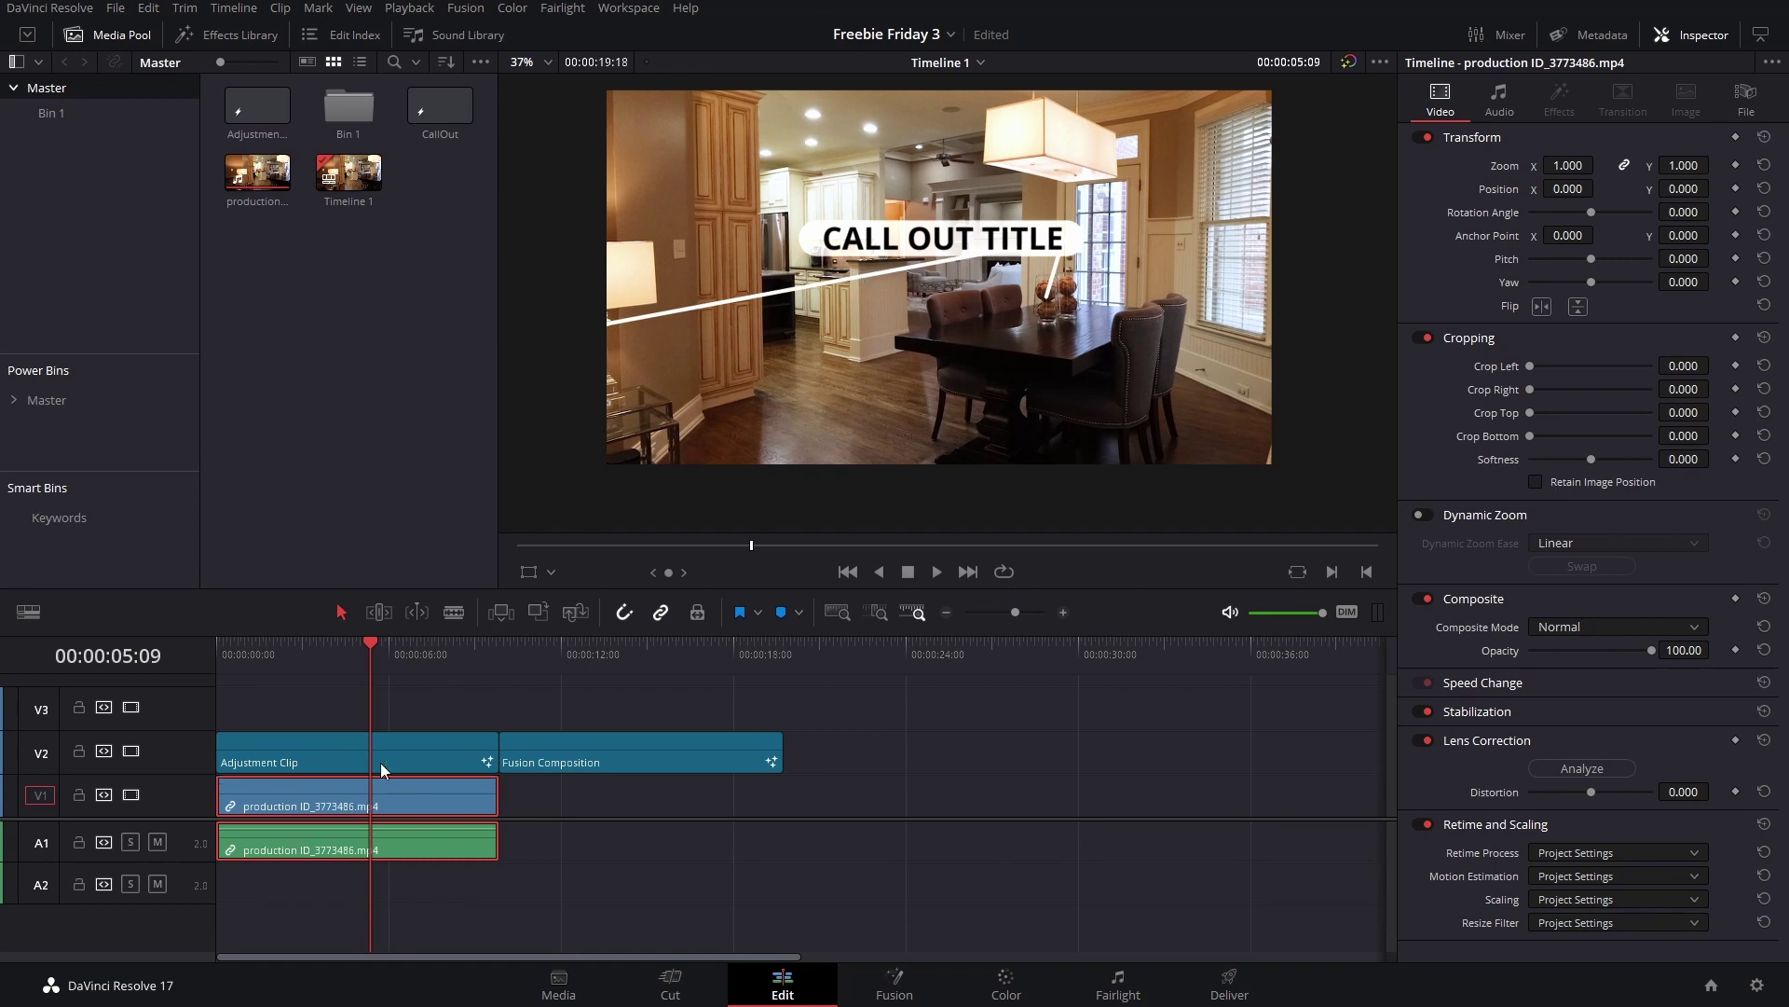
click(579, 658)
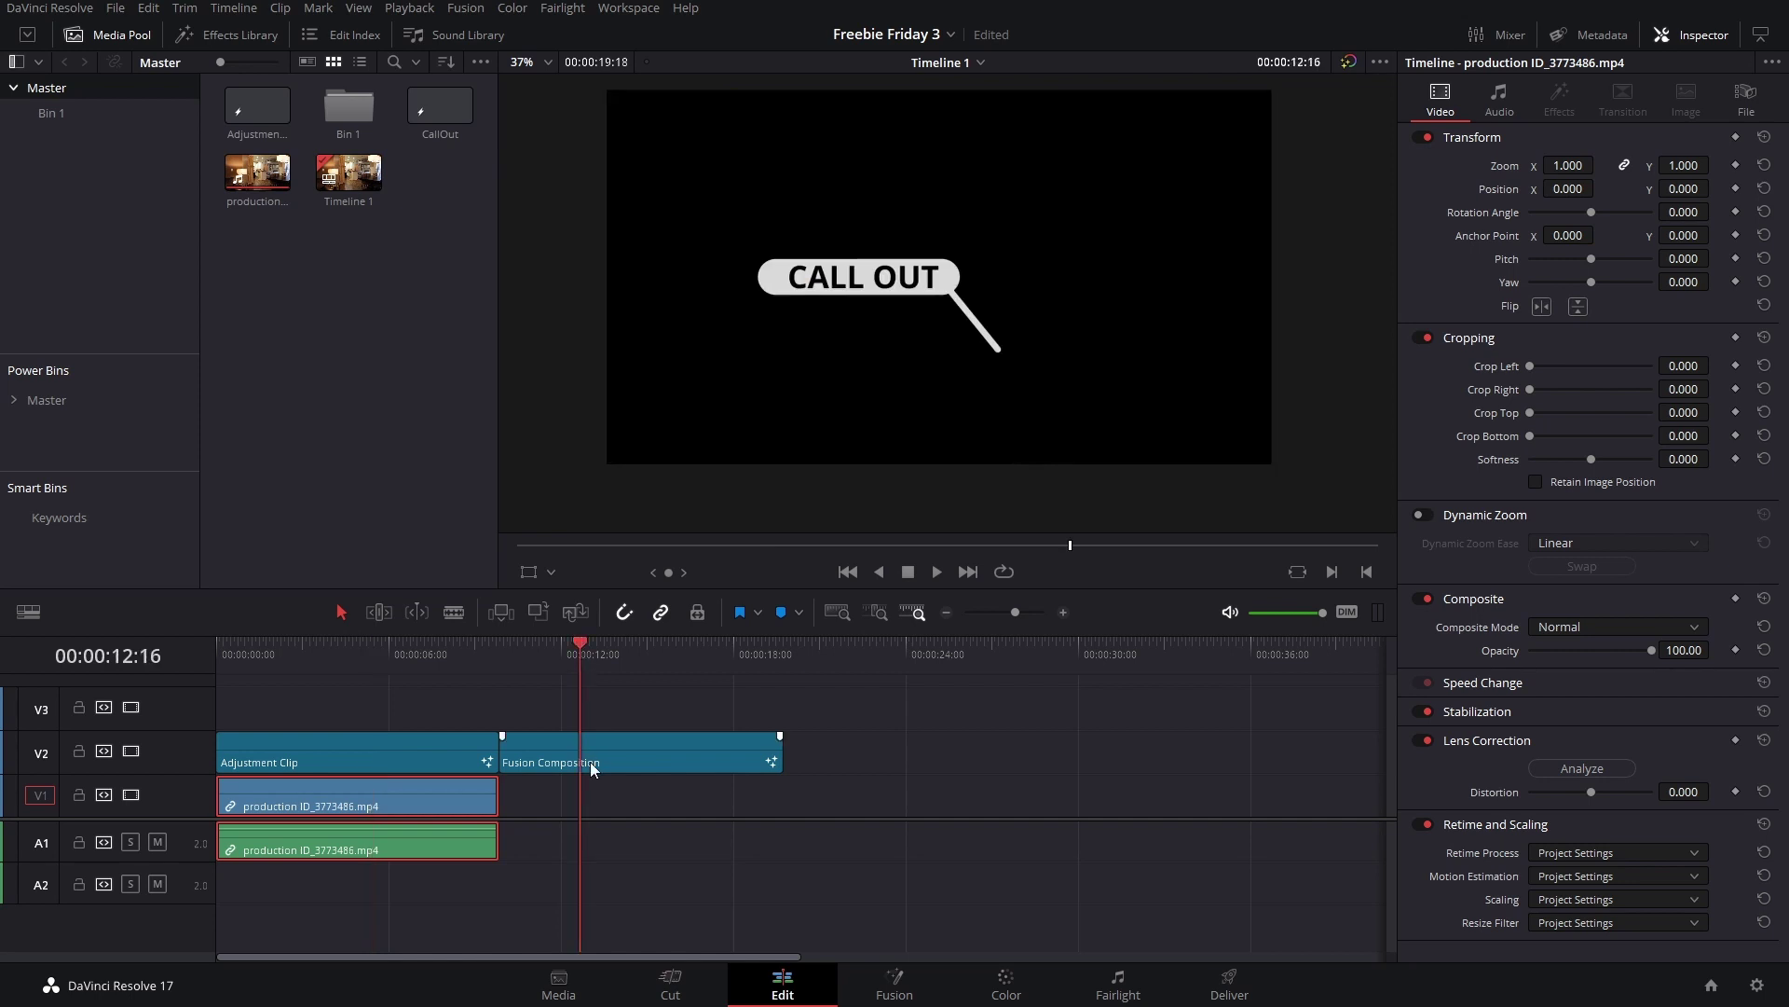
Step: Stack the Fusion Composition clip on V3 over the adjustment clip, view the overlay at 00:00:04:13, and move the composition back to V2 further along
drag(584, 768, 295, 712)
click(325, 679)
click(346, 656)
click(354, 716)
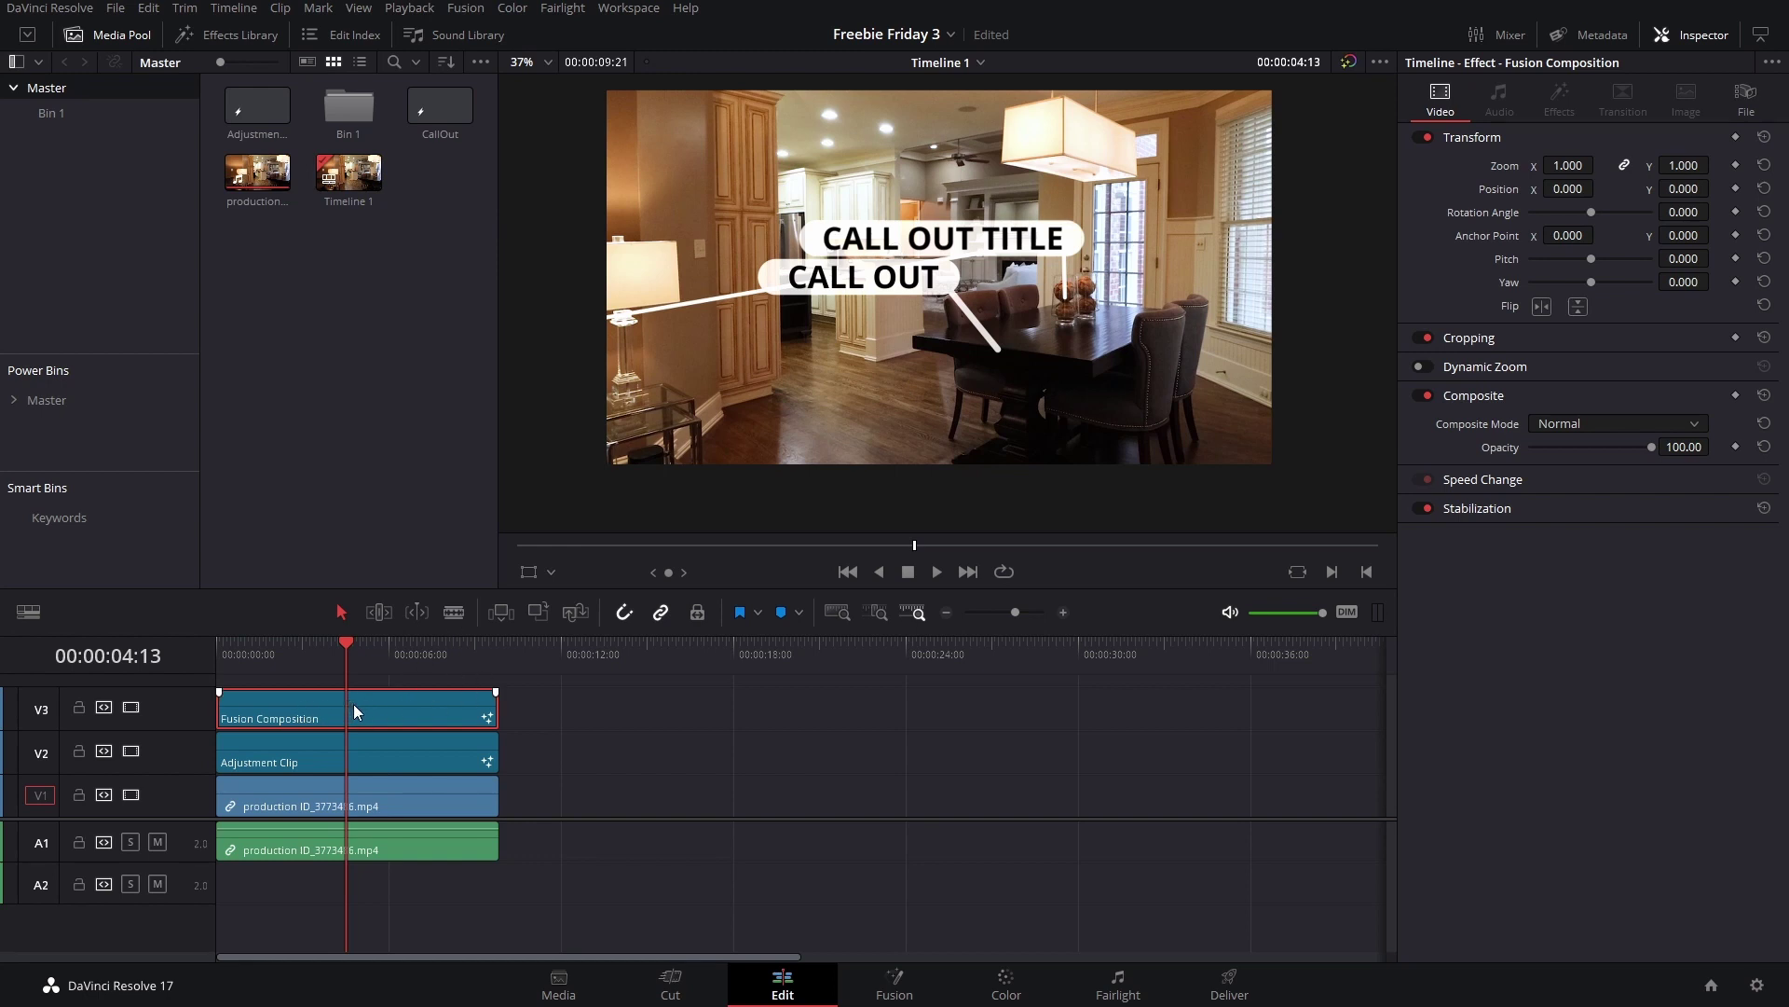
drag(367, 713, 773, 741)
Step: Open the finished Adjustment Clip in the Fusion page, examine its MediaIn and Tracker nodes, and return to the Edit page
click(369, 758)
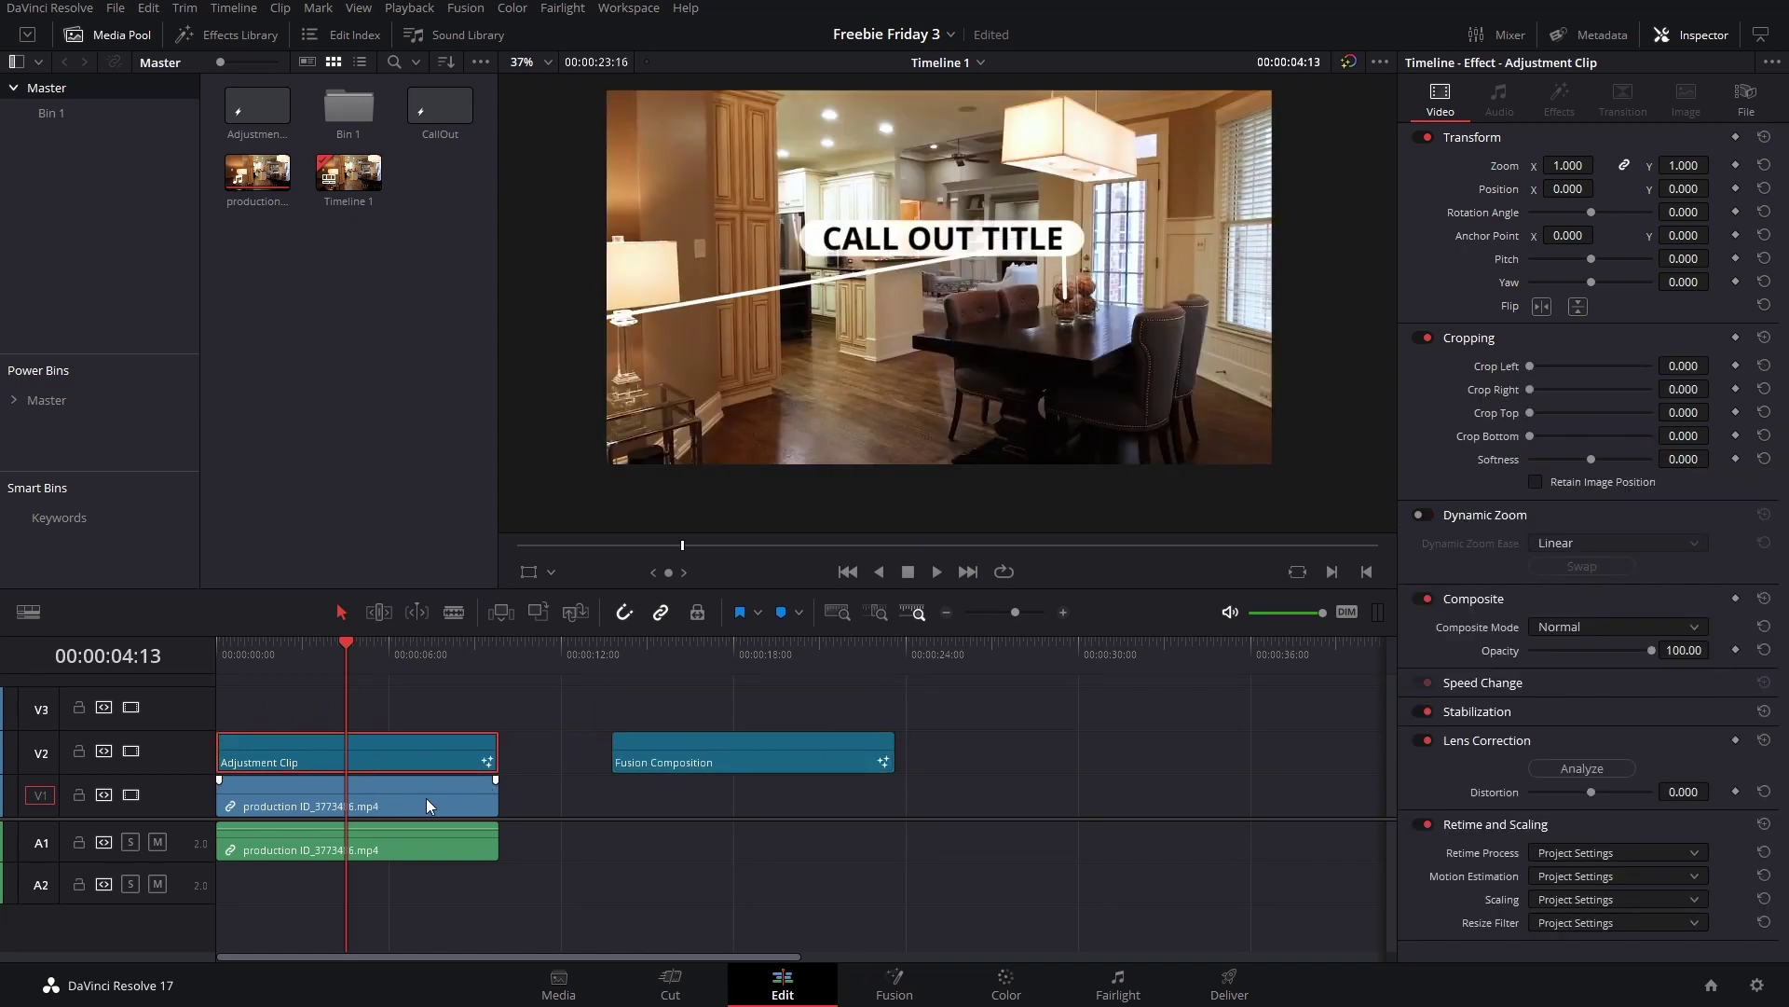
right_click(422, 742)
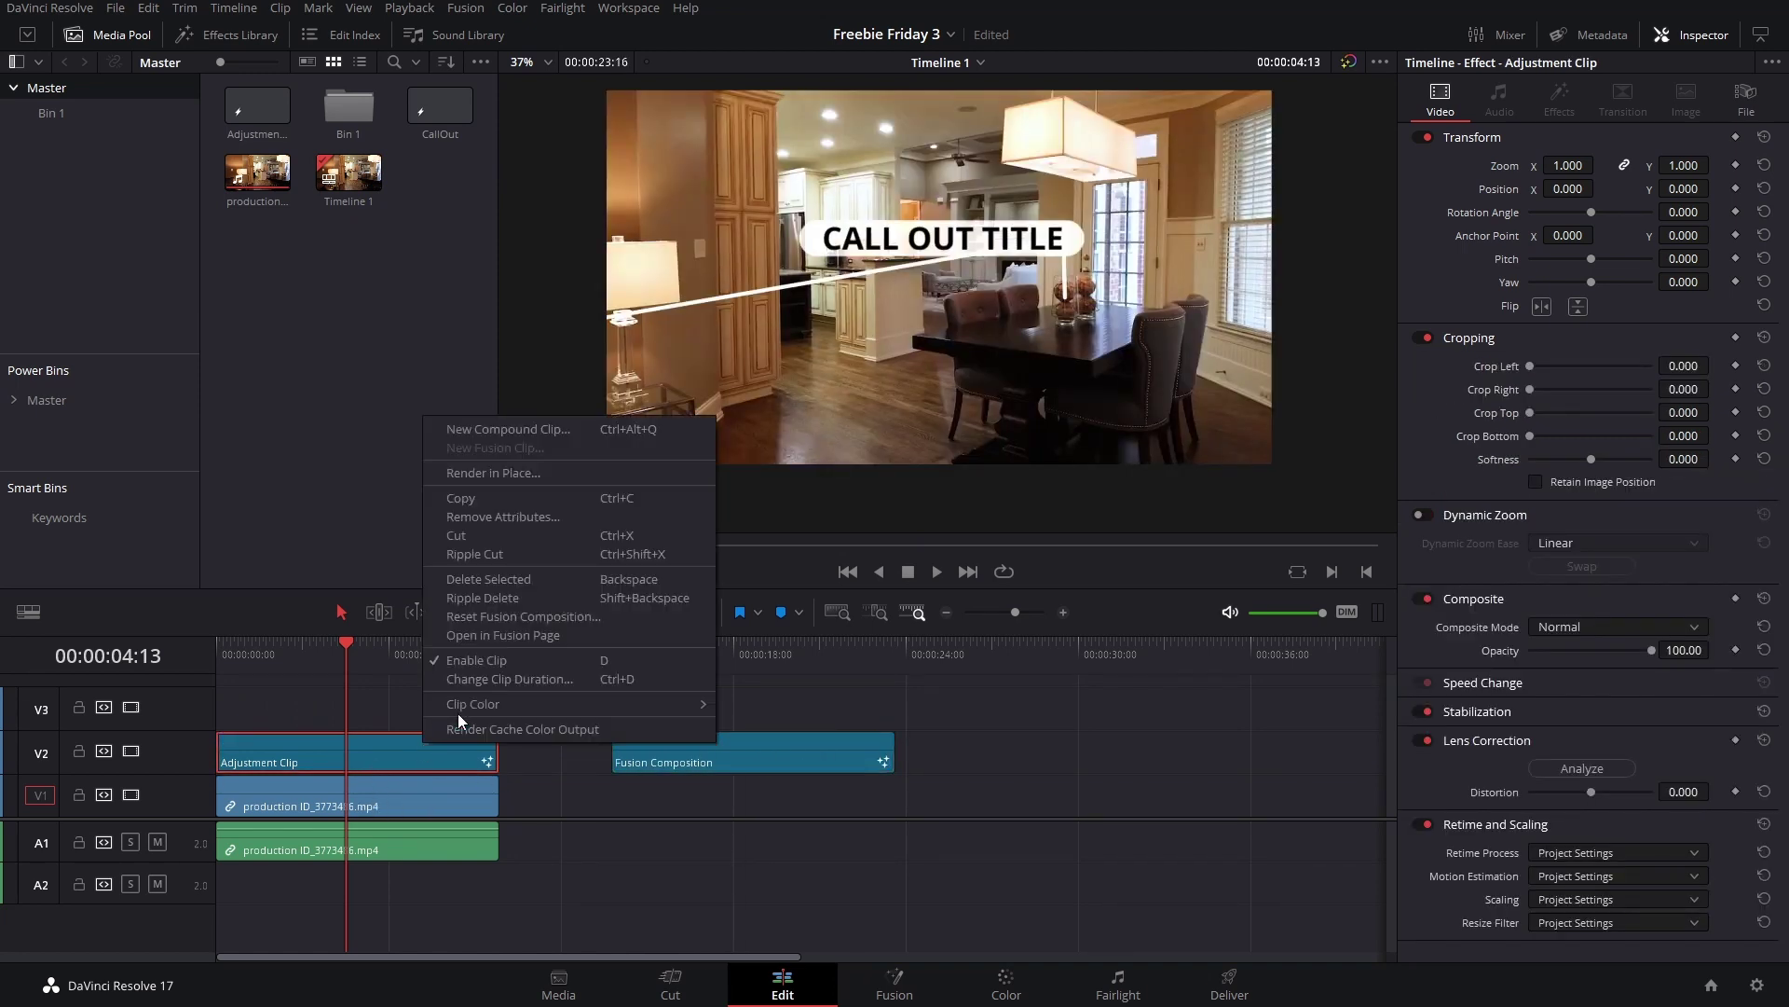
click(496, 637)
click(354, 858)
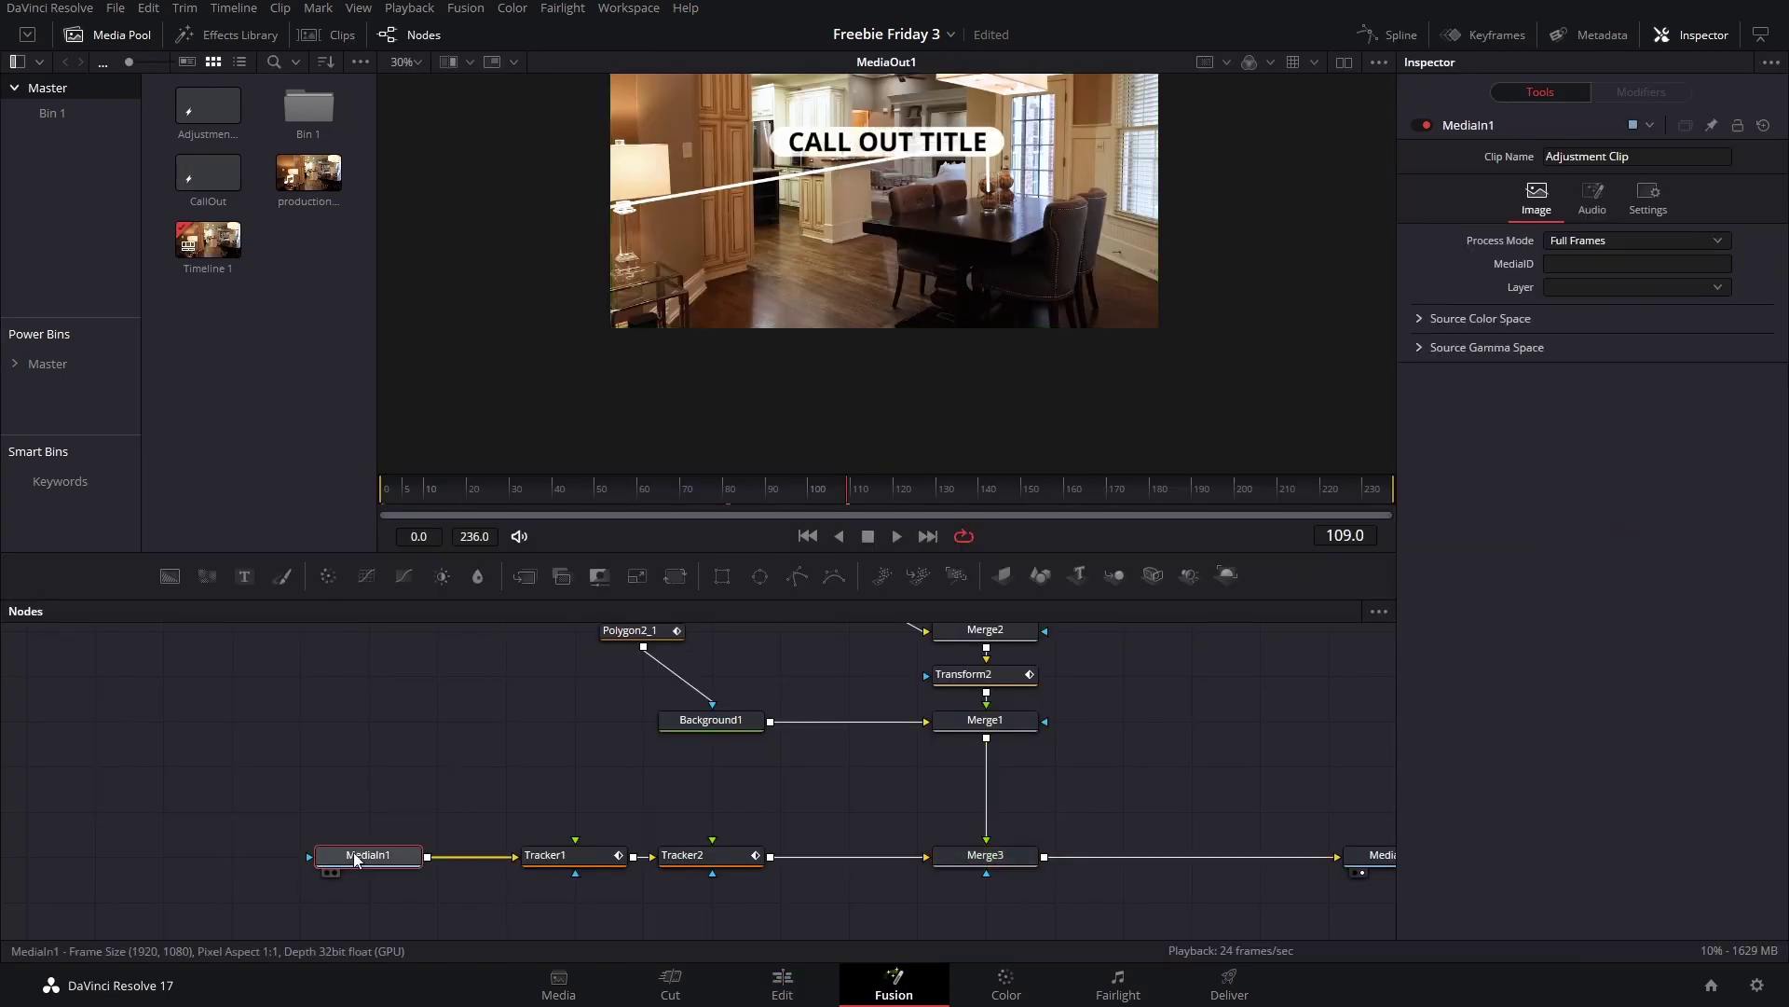
drag(582, 827, 494, 821)
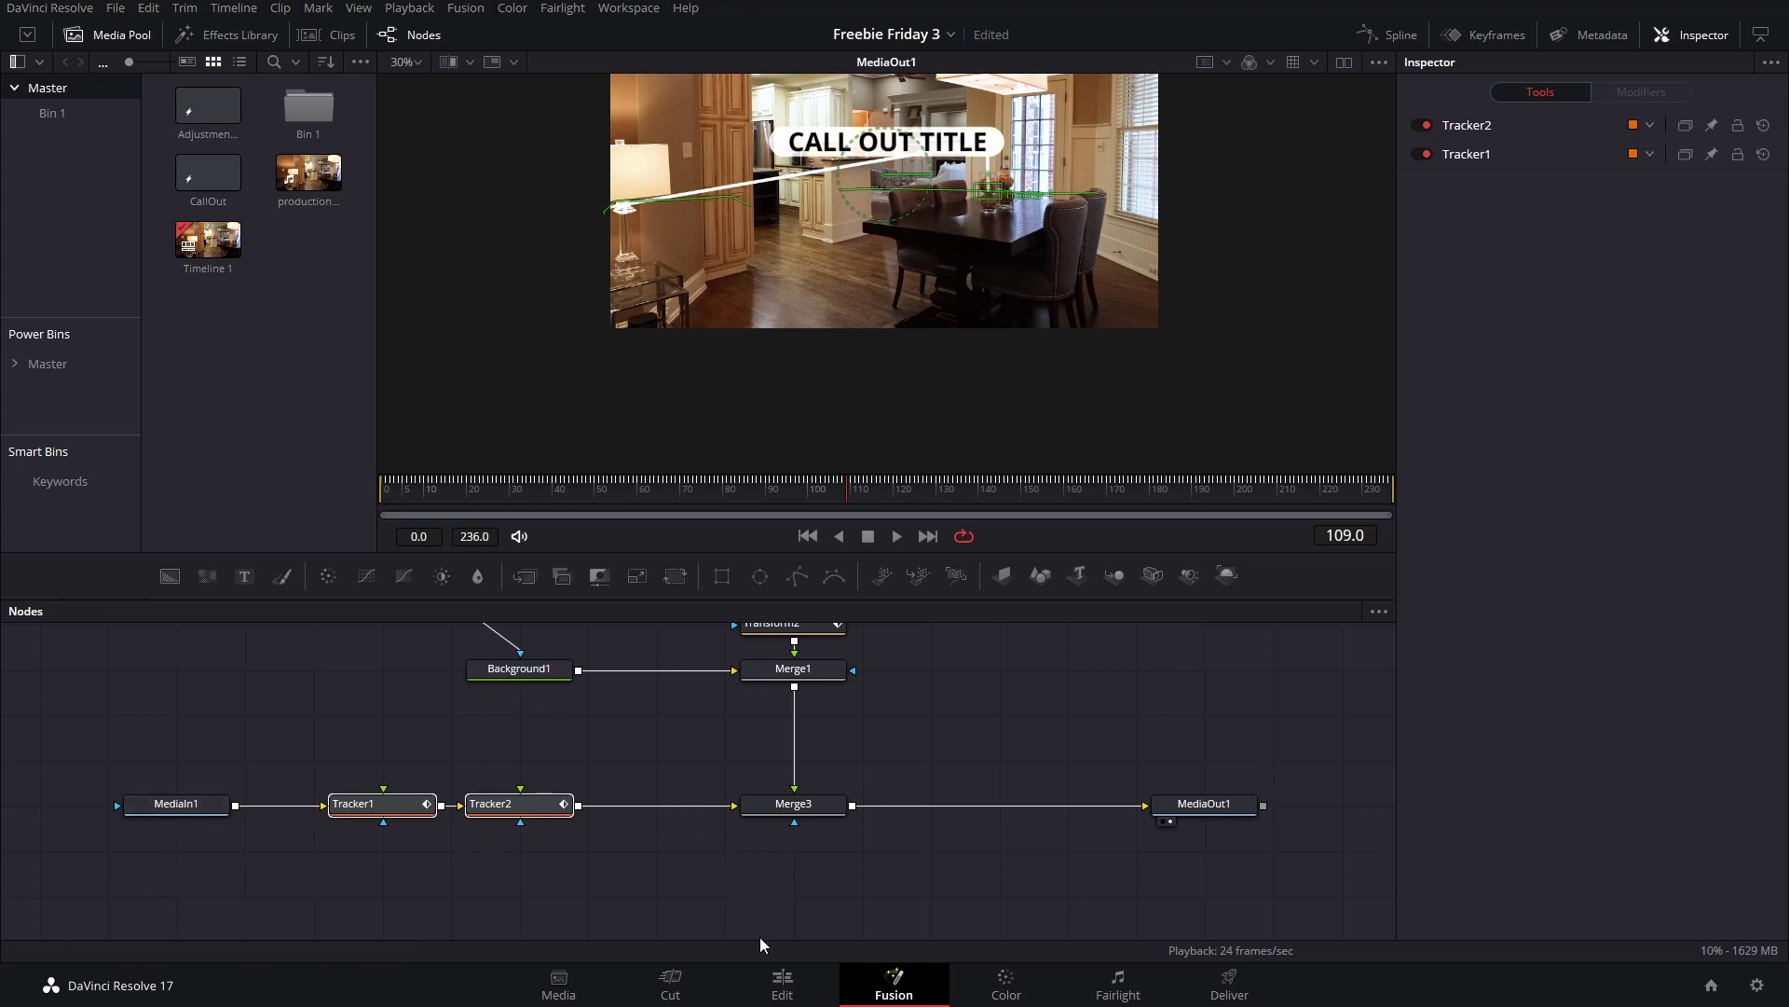
click(778, 986)
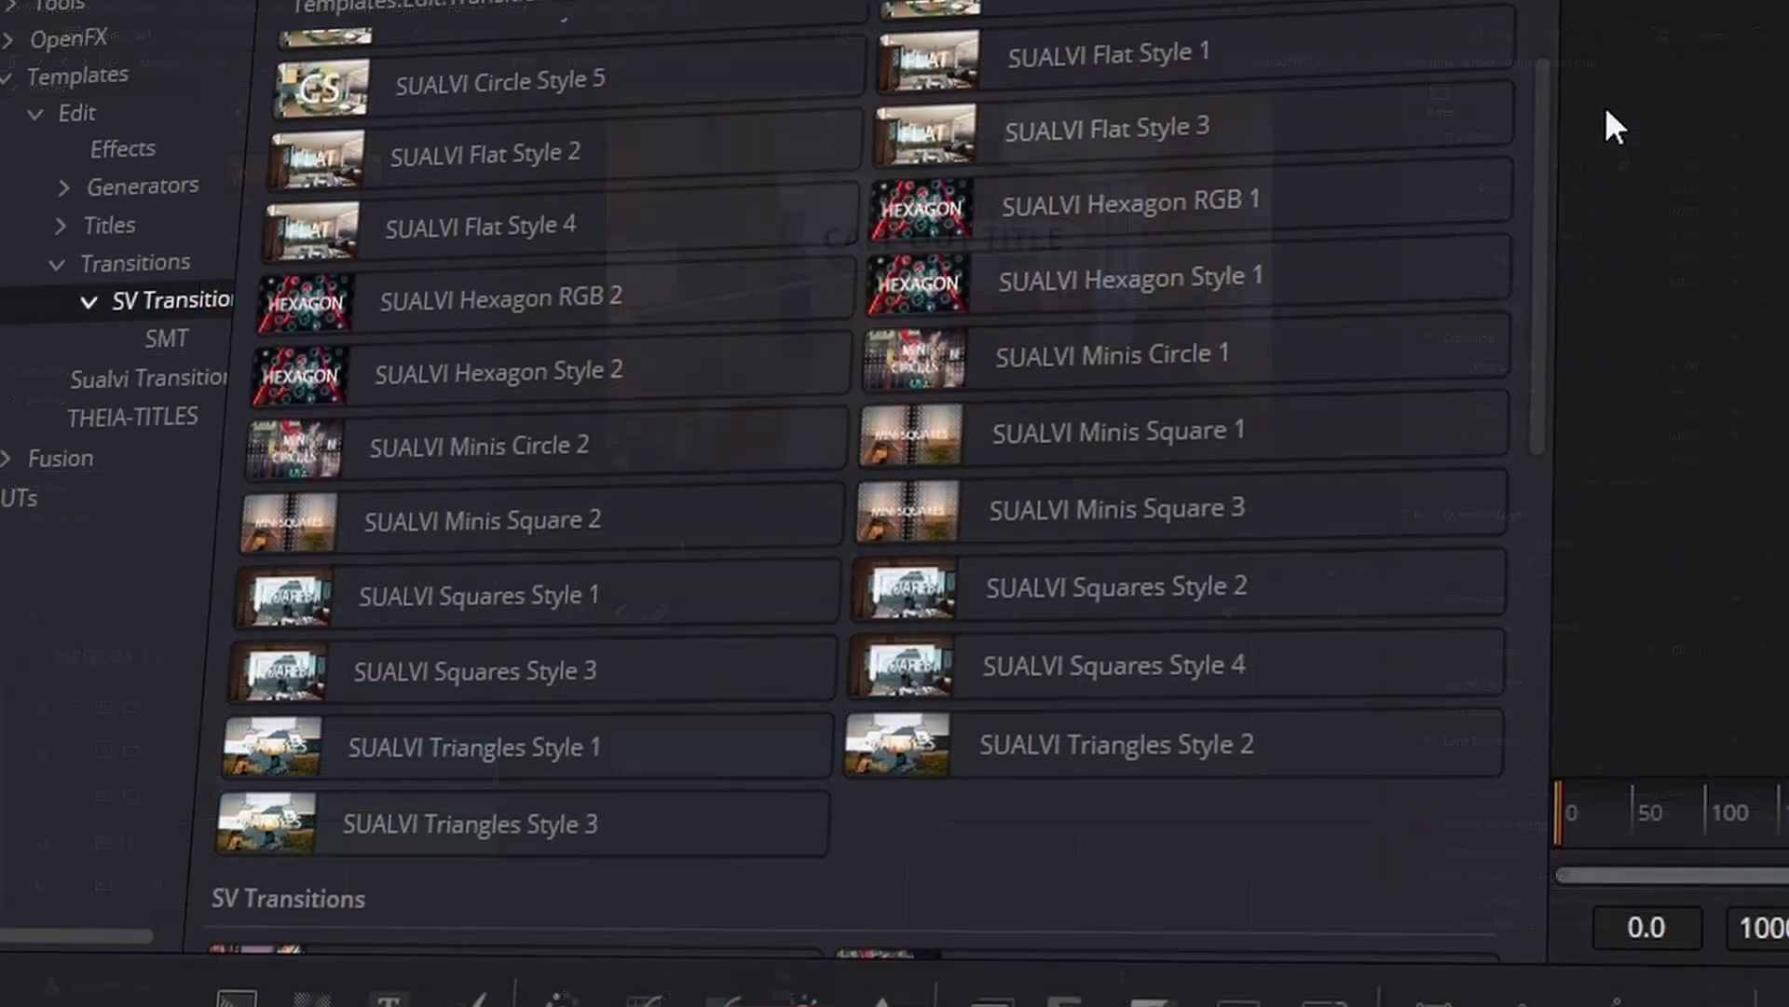
drag(1629, 162, 1773, 428)
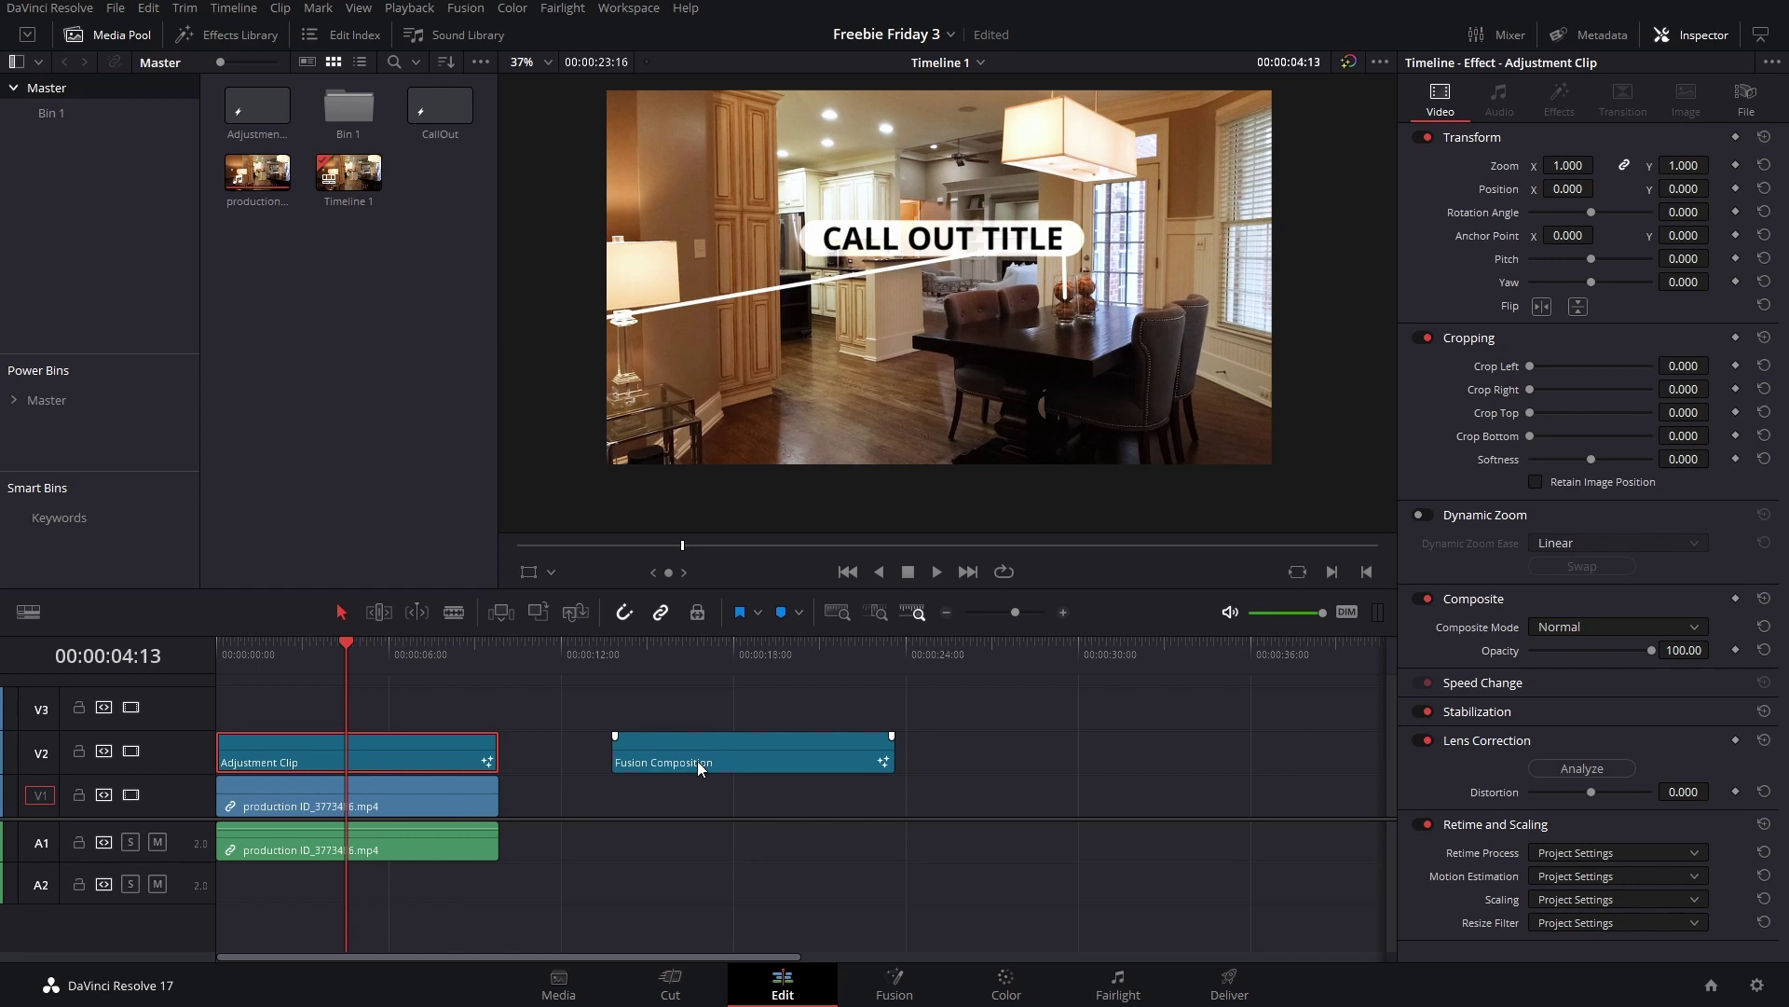
Step: Move the Fusion Composition clip to V1 after 00:00:24:00 and place a video-only copy of the production clip in the gap, with the playhead at its start
drag(664, 761, 968, 807)
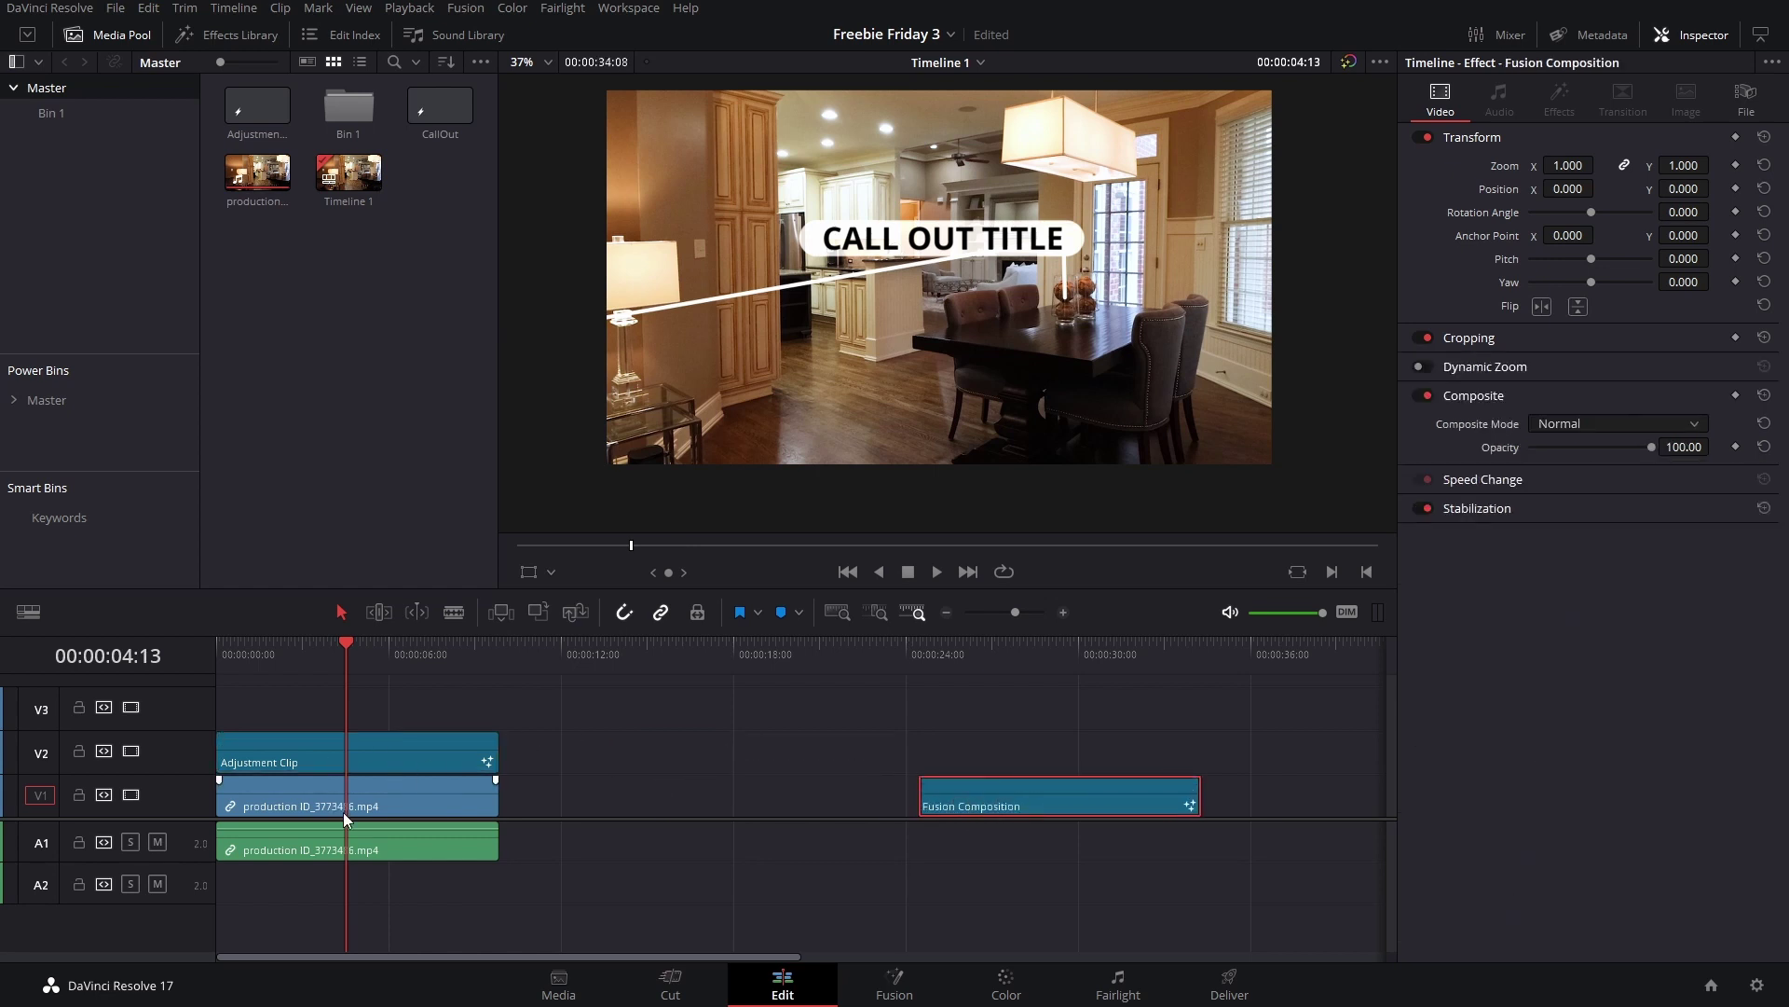
drag(343, 812, 616, 813)
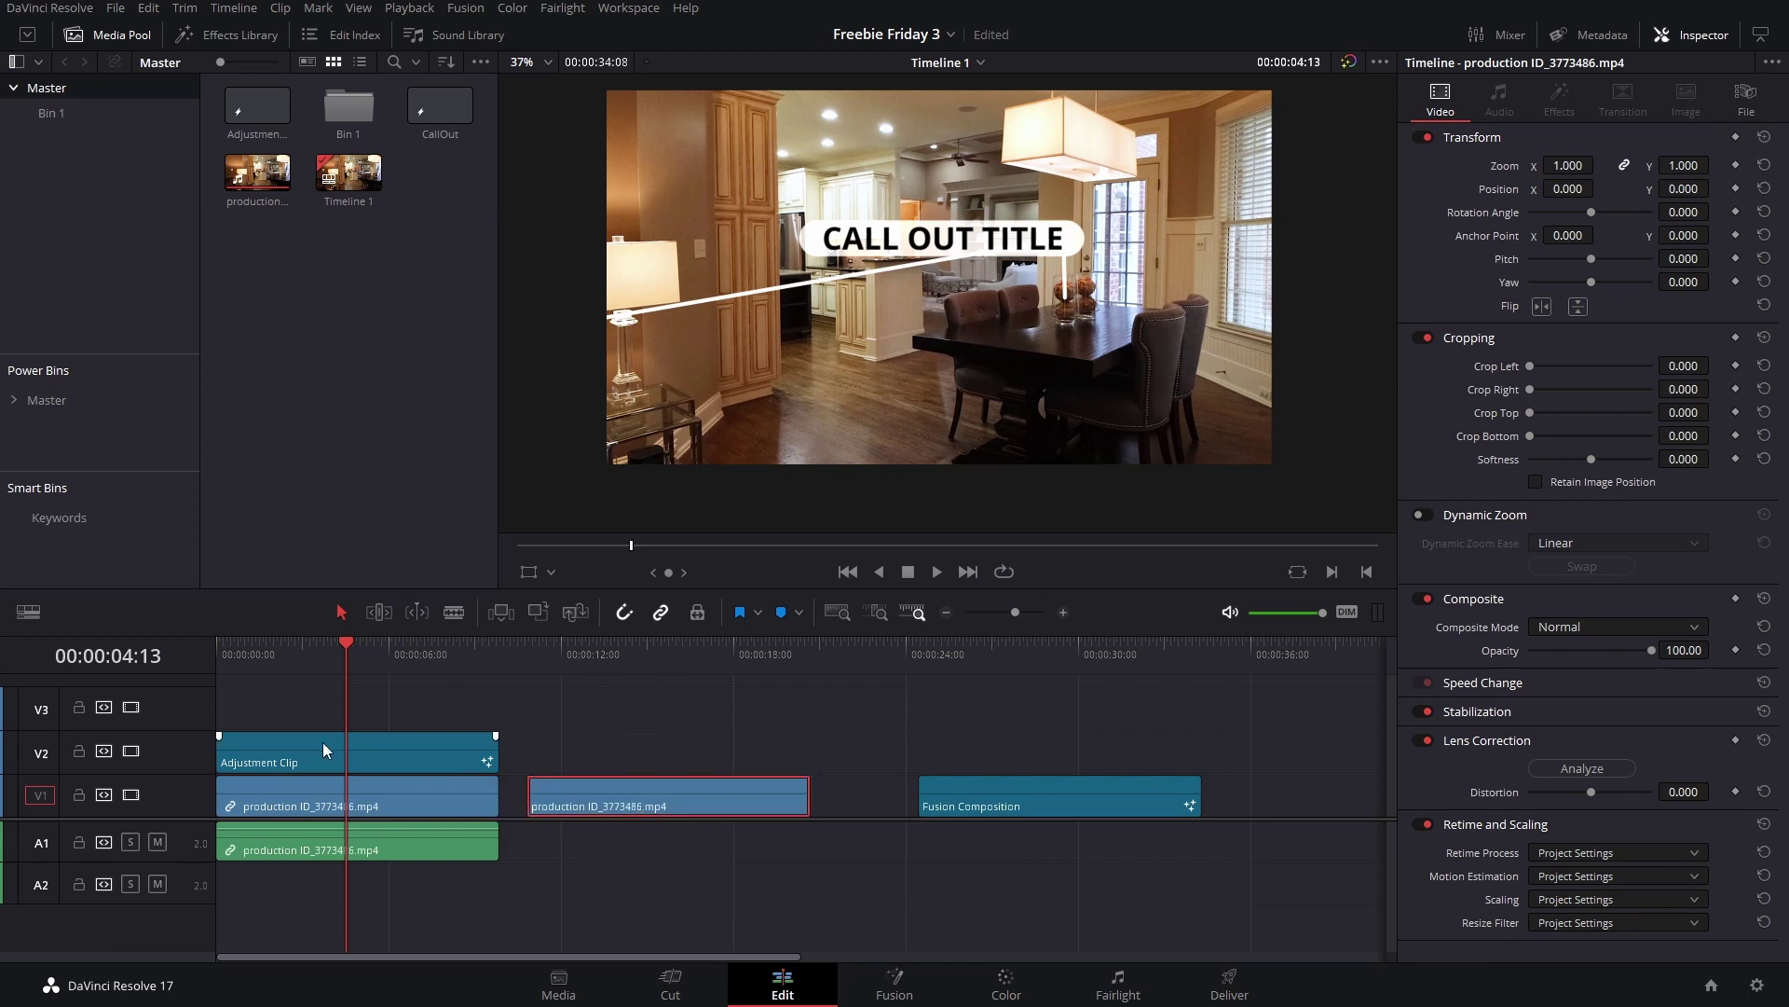
click(533, 662)
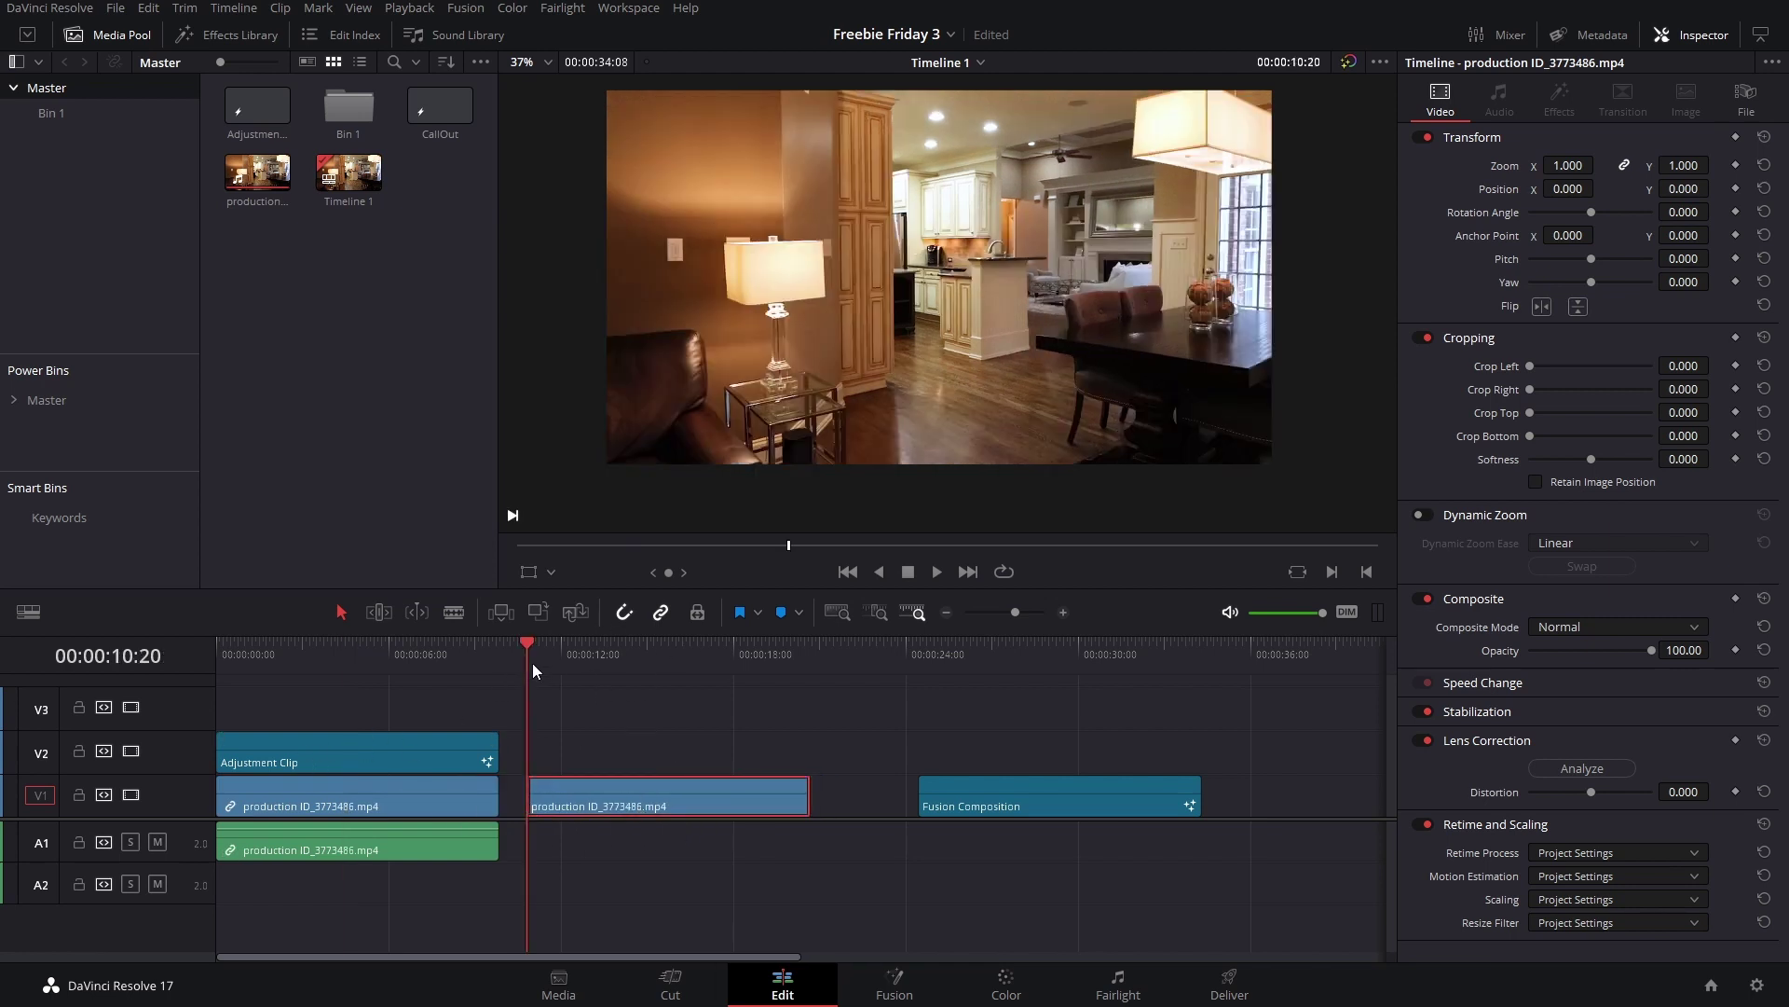
Step: Add an Adjustment Clip on V2 above the copied production video and store it in the Media Pool
click(242, 38)
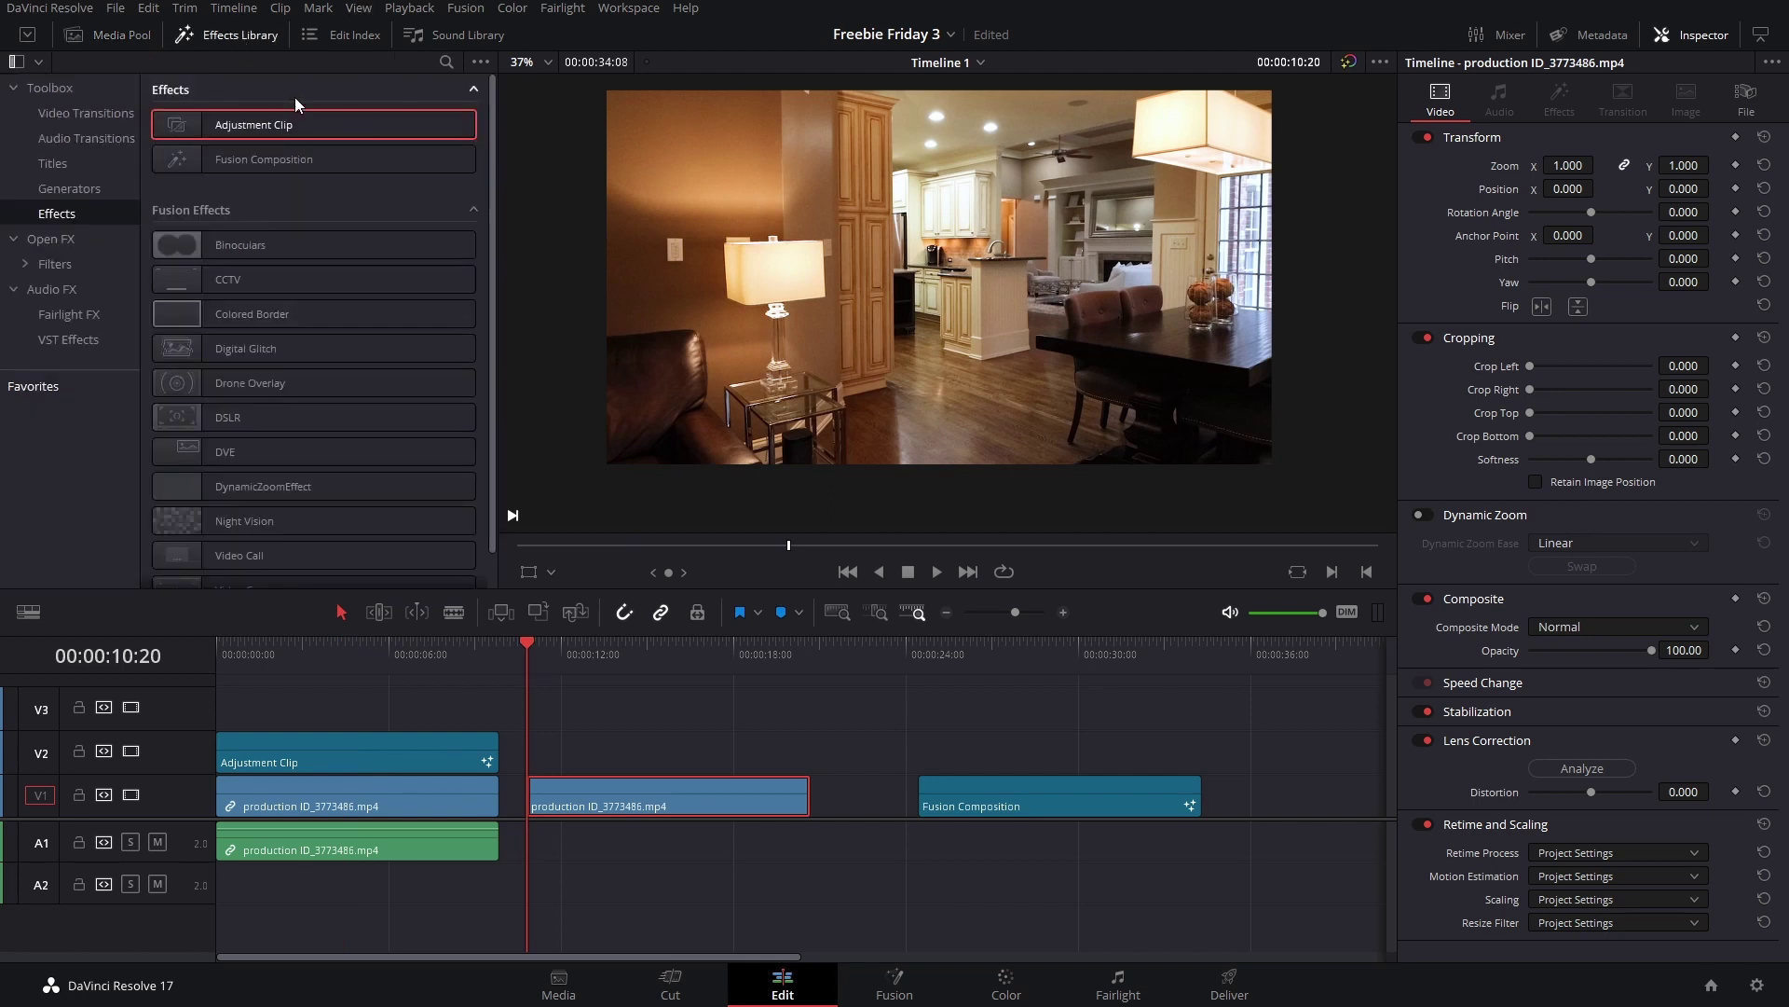
drag(312, 124, 364, 444)
click(107, 35)
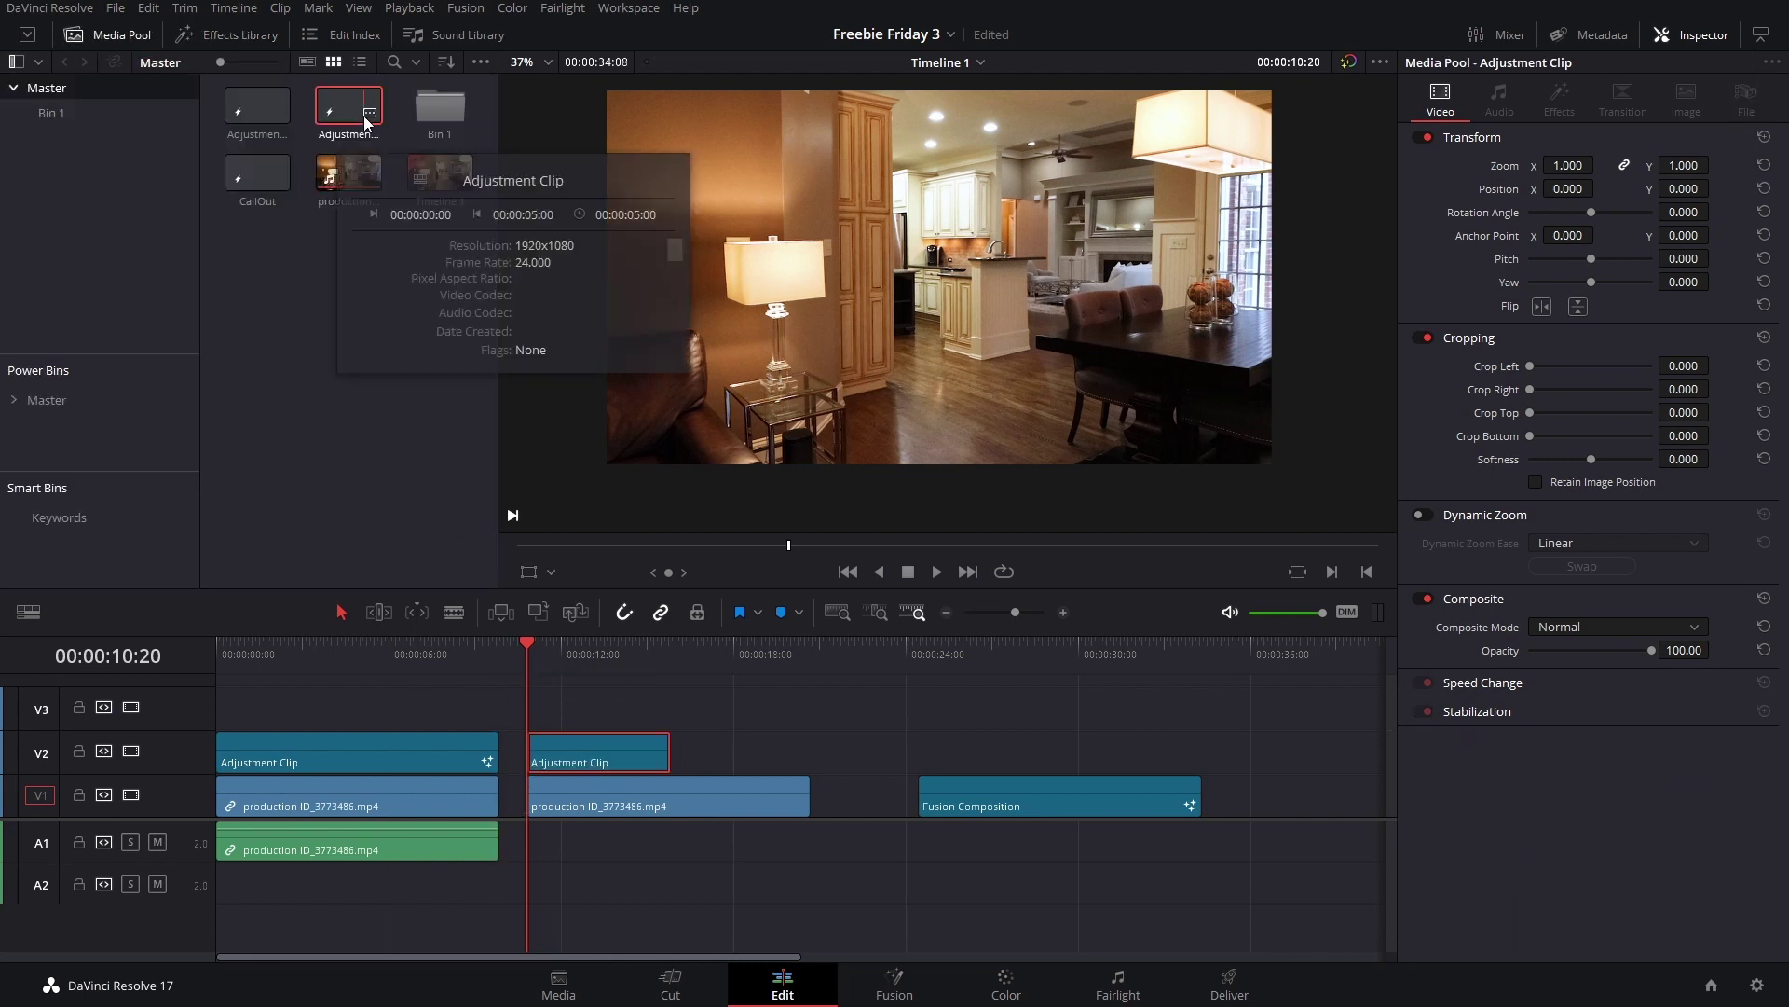
Step: Rename the new Adjustment Clip in the Media Pool as FREEBIE CALLOUT and delete its unrenamed version from the timeline
key(F2)
text(FREEBIE CALLOUT)
key(Return)
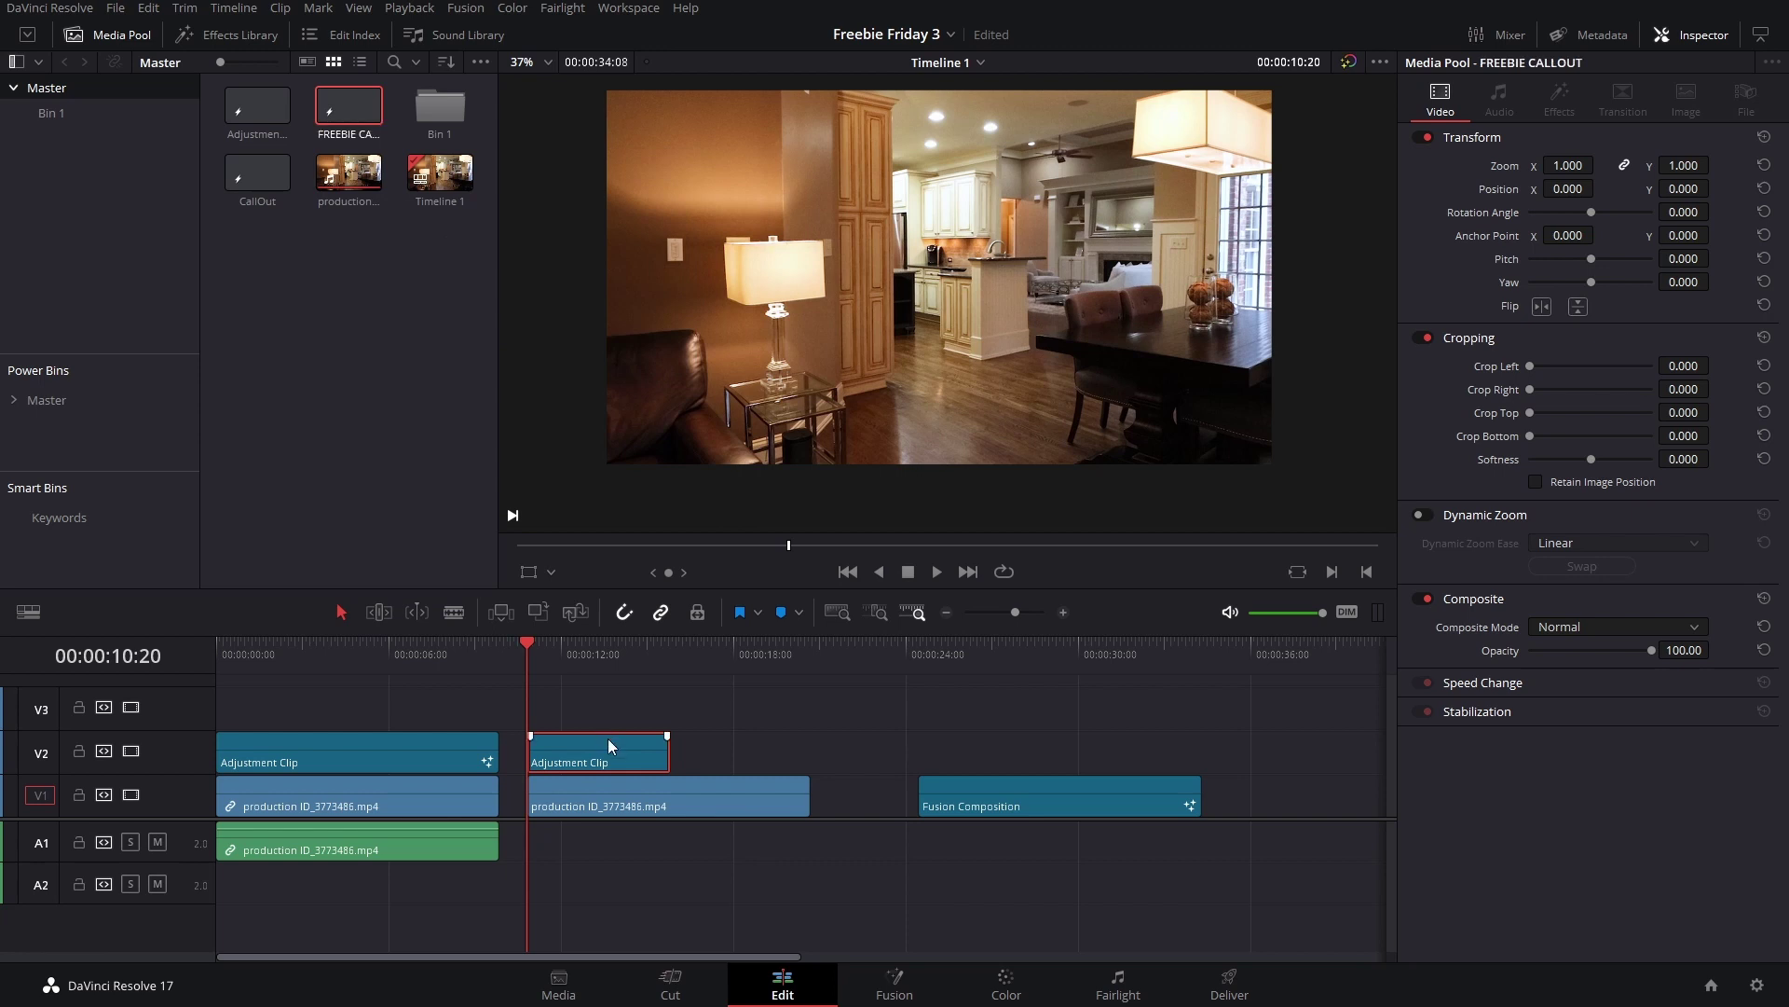
click(611, 738)
key(Delete)
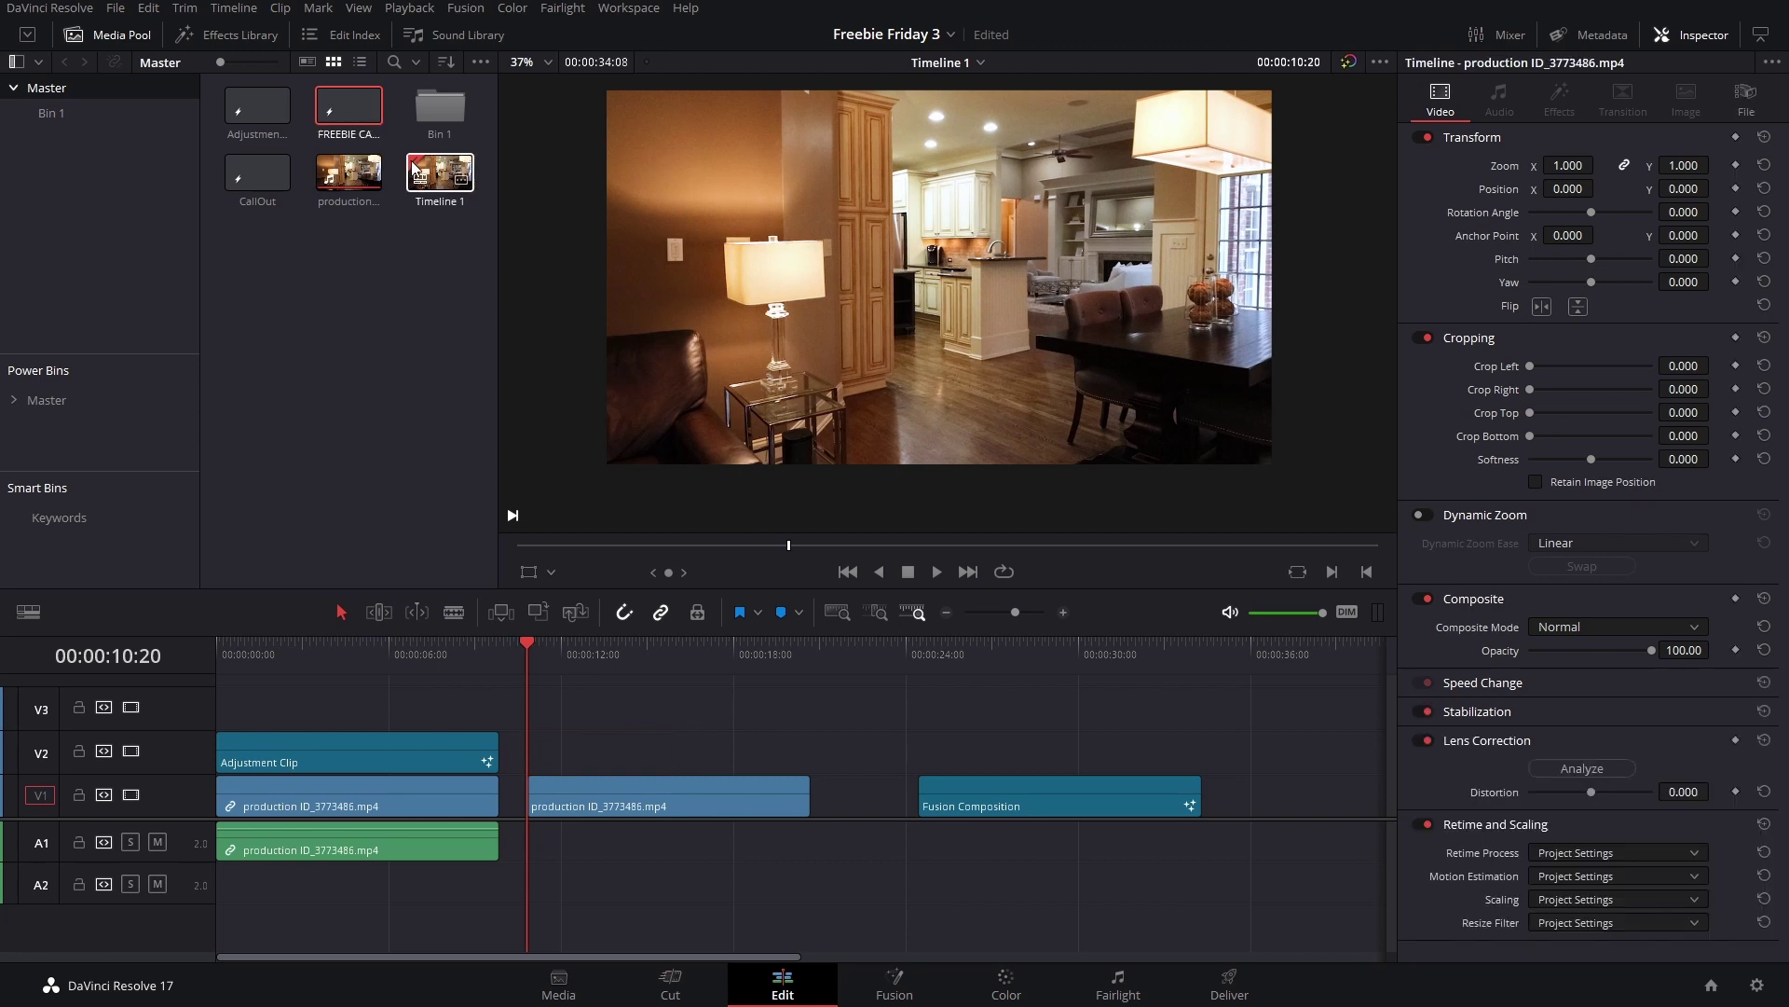
Step: Place FREEBIE CALLOUT on V2 above the copied production video and extend it to the video's full length
drag(348, 107, 531, 757)
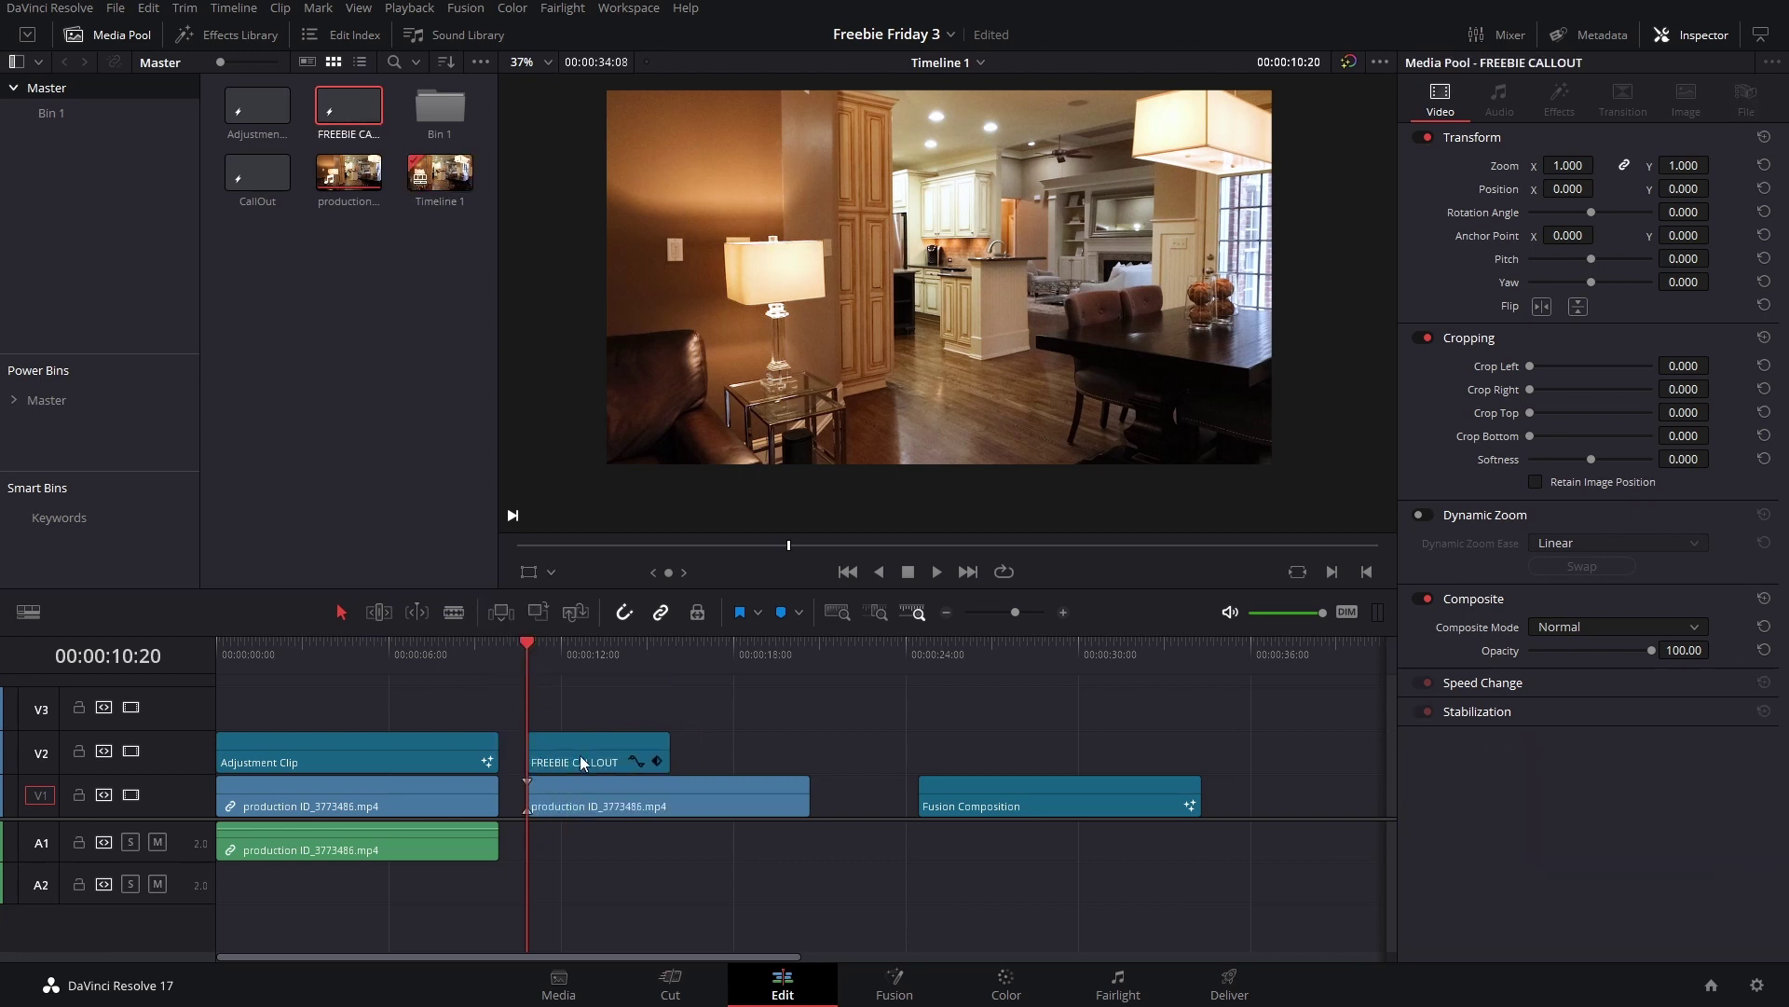
click(583, 755)
drag(670, 748, 809, 752)
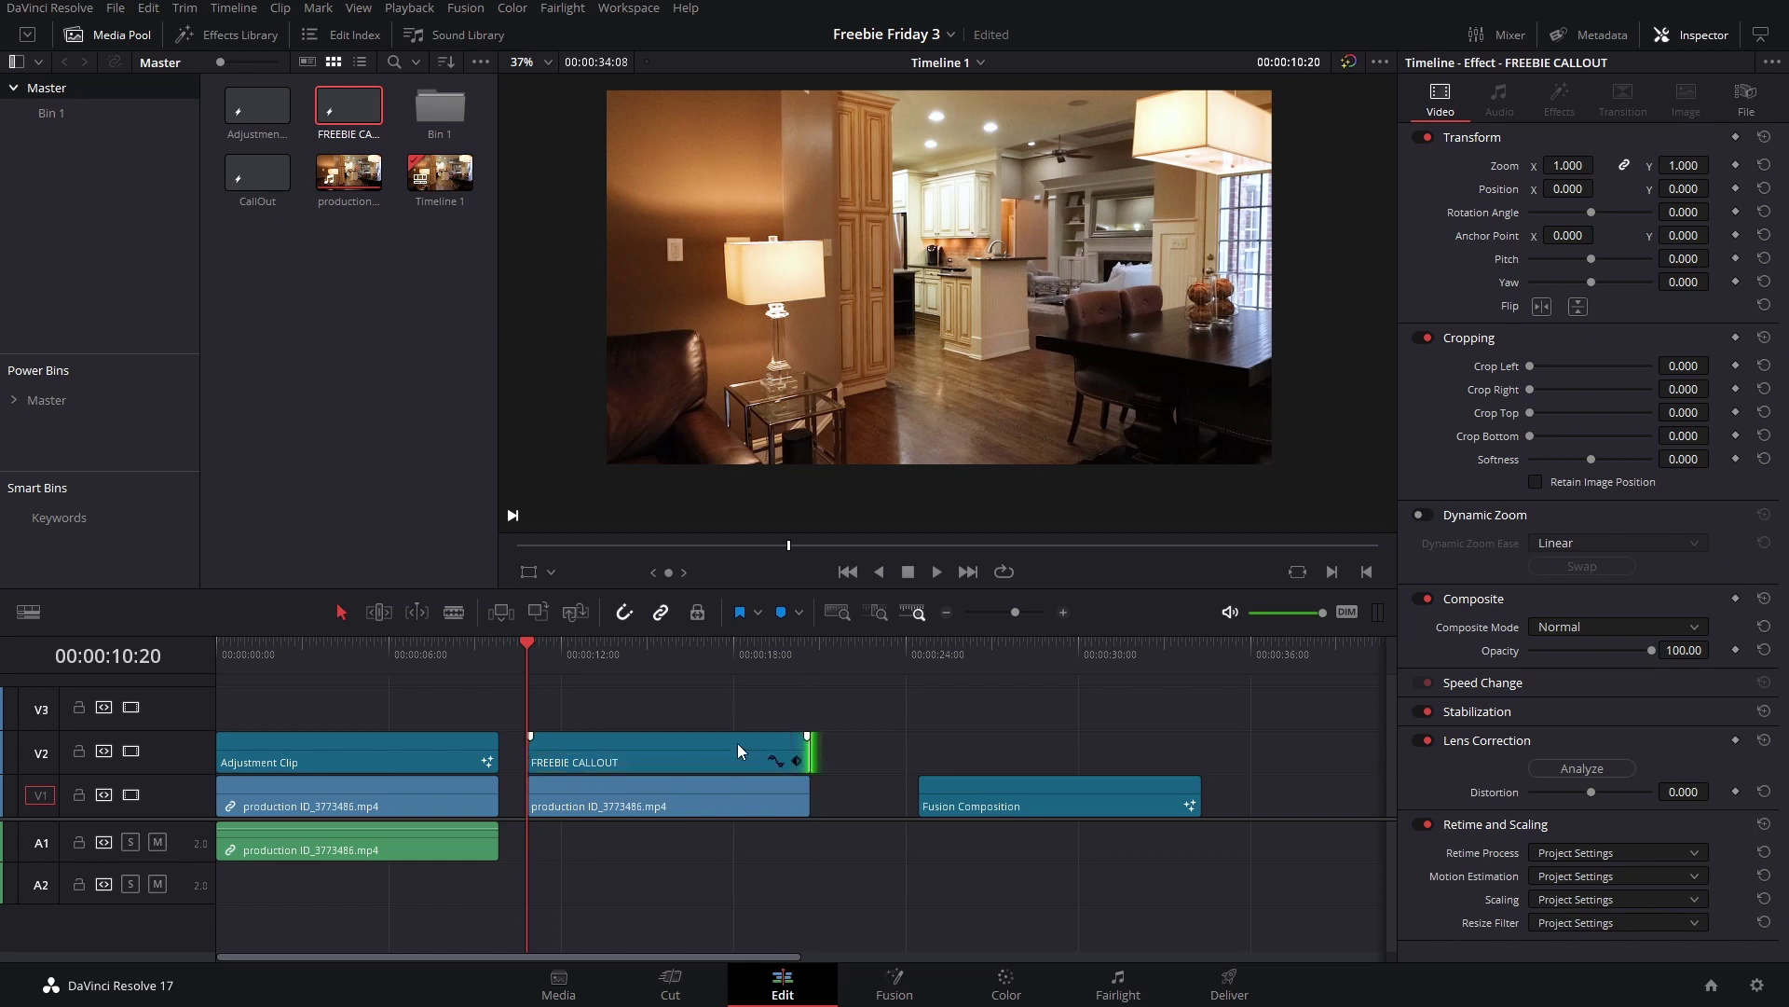
Step: Open the FREEBIE CALLOUT clip in the Fusion page and go to frame 0
right_click(737, 741)
click(792, 634)
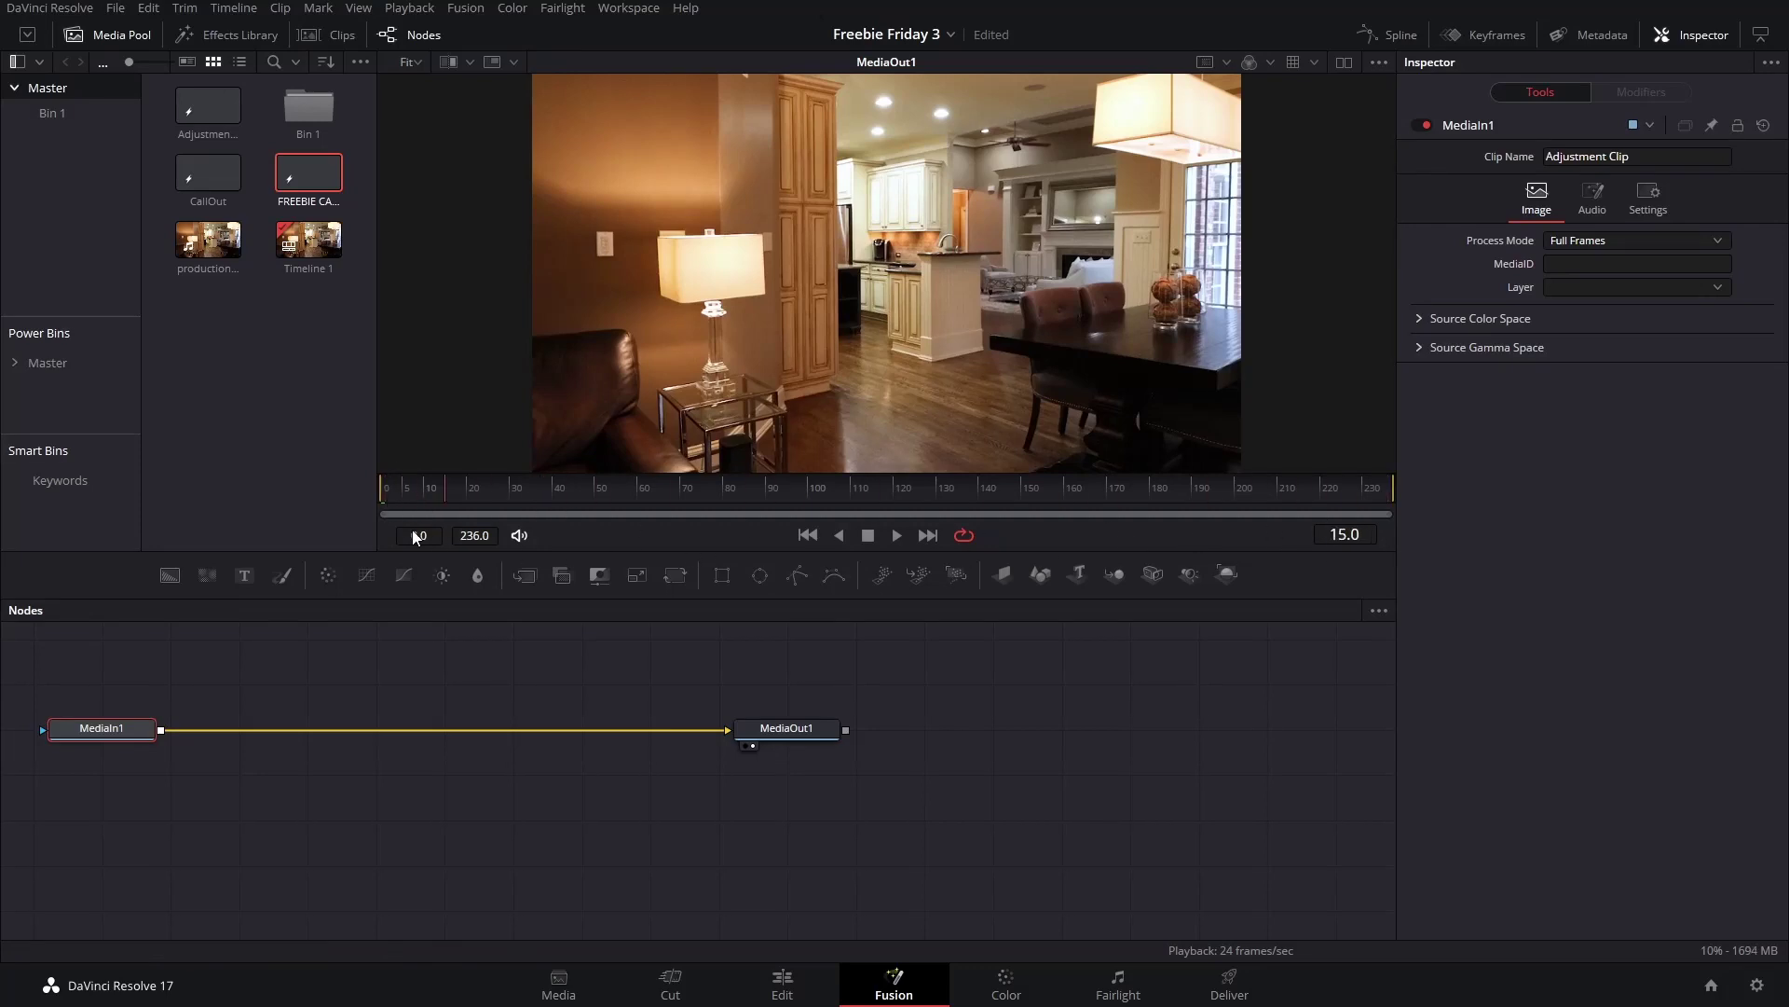
drag(412, 530, 393, 522)
click(382, 484)
drag(1068, 359, 1109, 378)
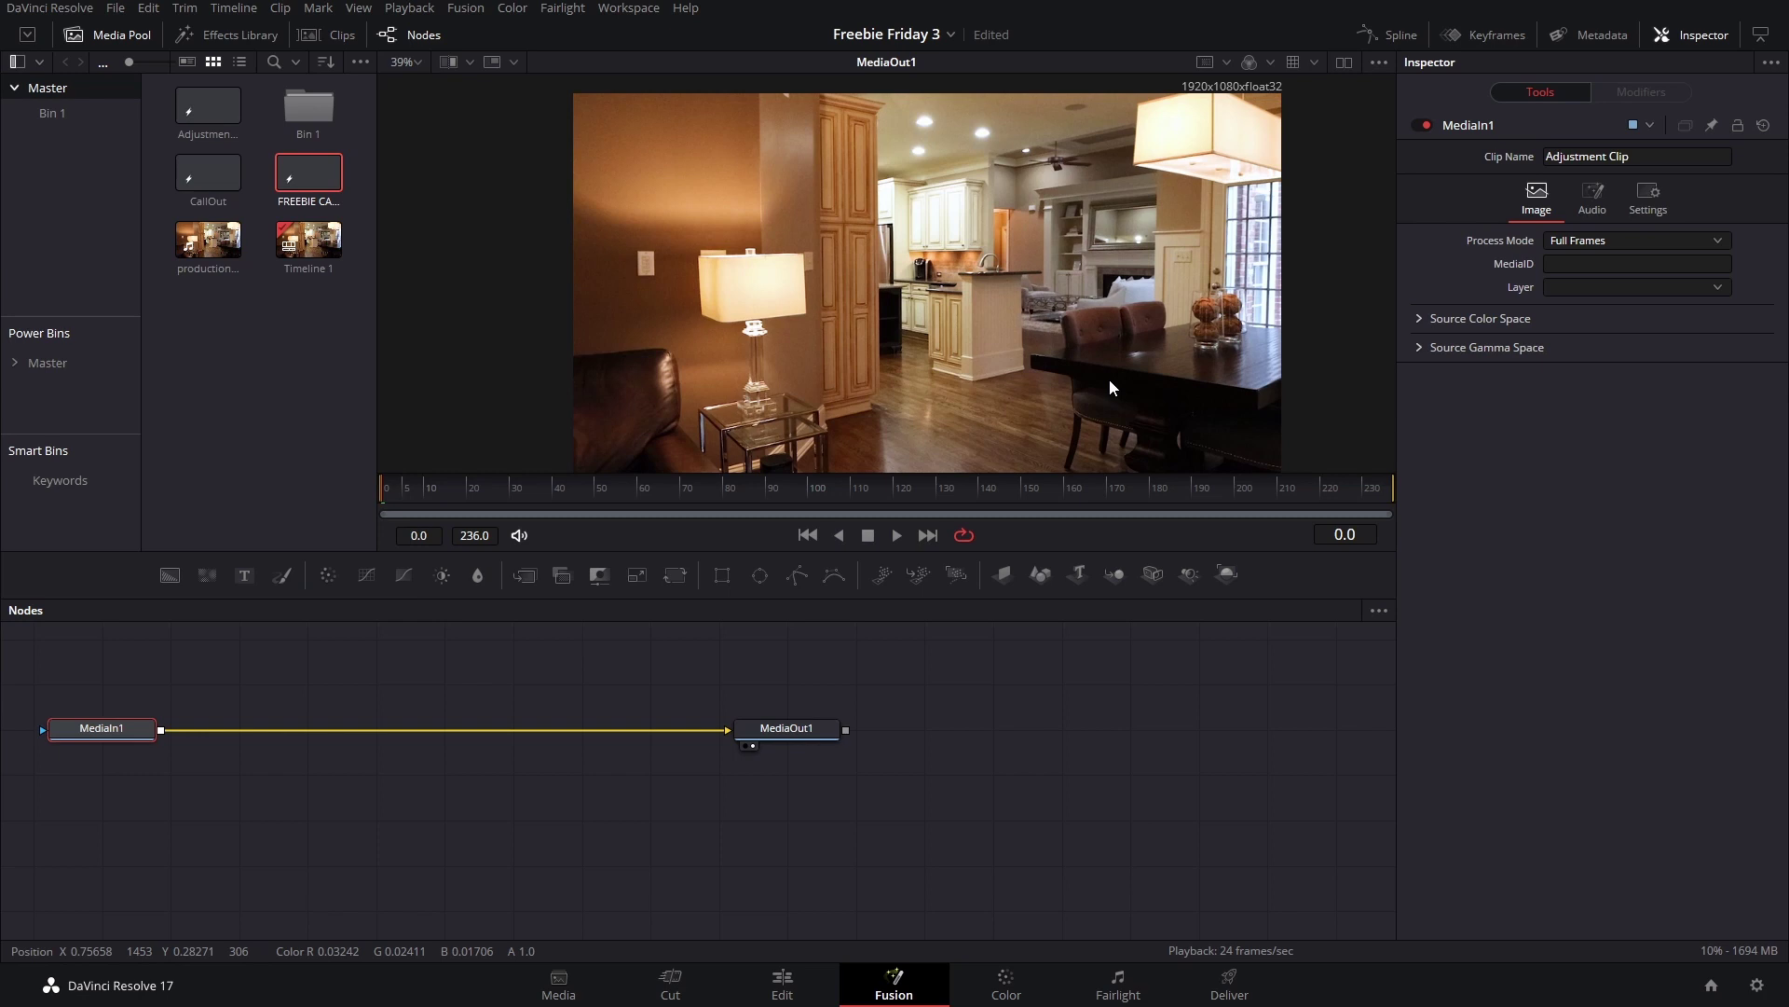
mouse_move(1042, 328)
mouse_down()
mouse_move(1049, 294)
mouse_move(1061, 321)
mouse_up()
right_click(690, 538)
click(917, 678)
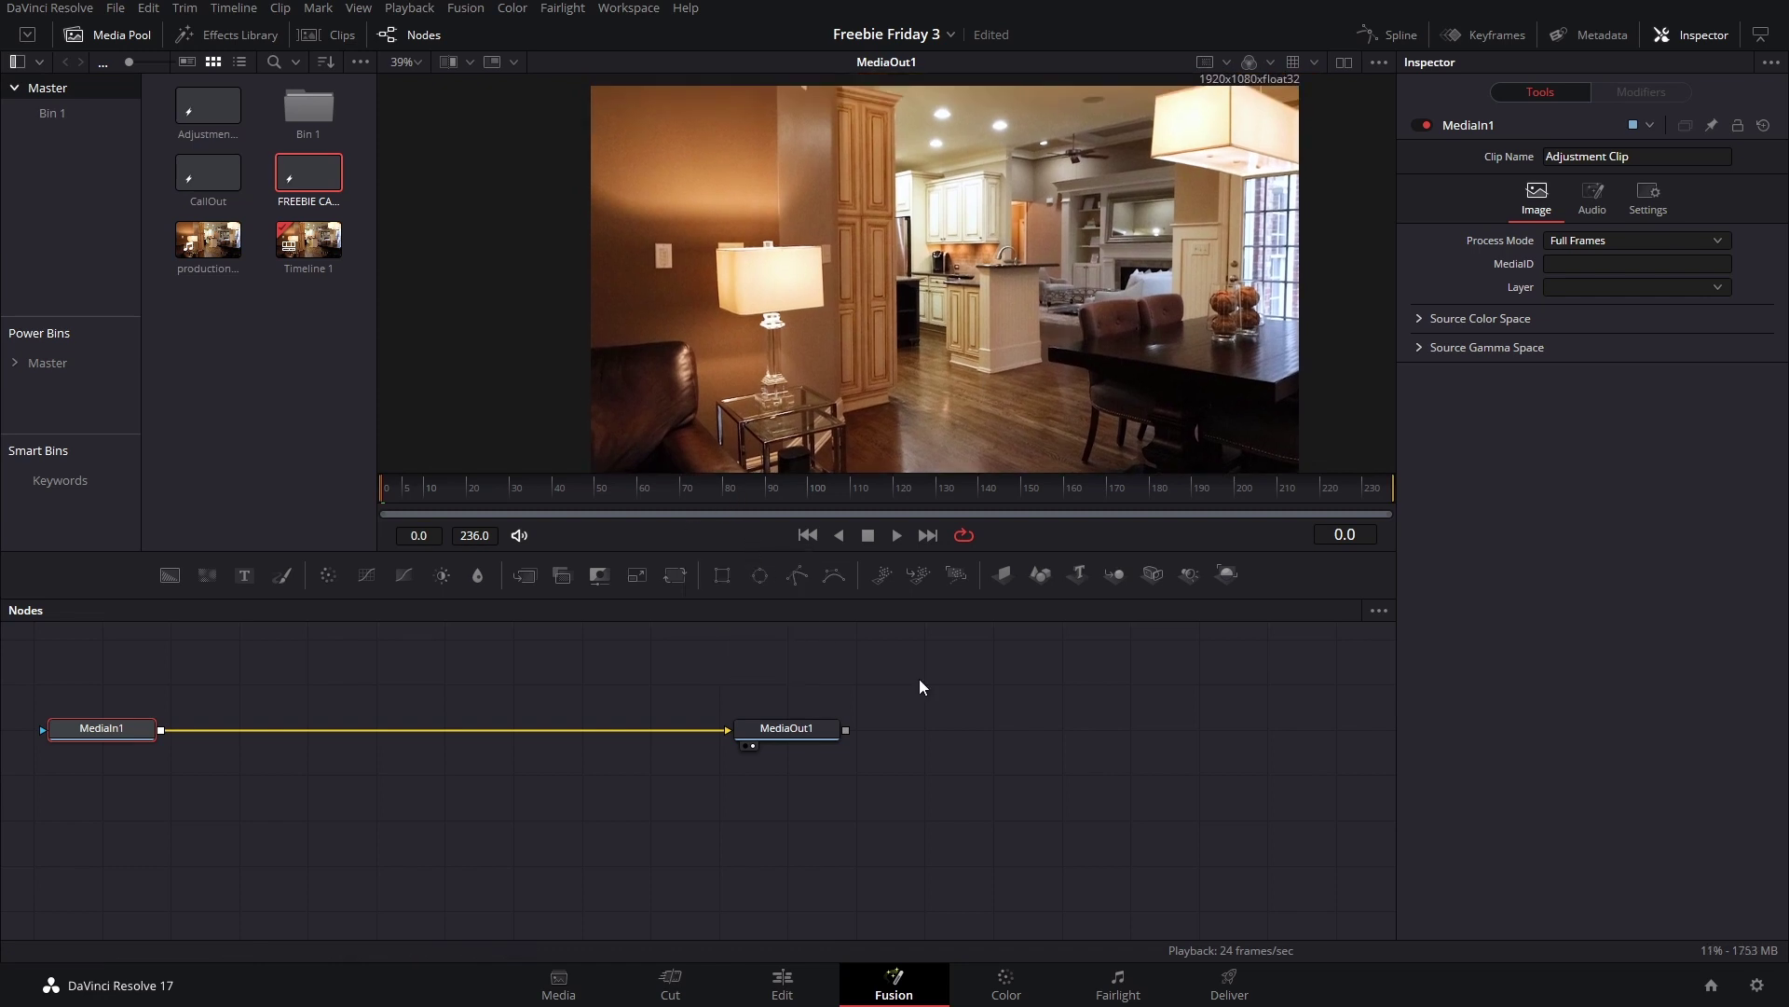
Step: Add Text and Background nodes joined by a Merge, and arrange the text above the merge and the background beside it
drag(957, 671, 1093, 775)
click(712, 743)
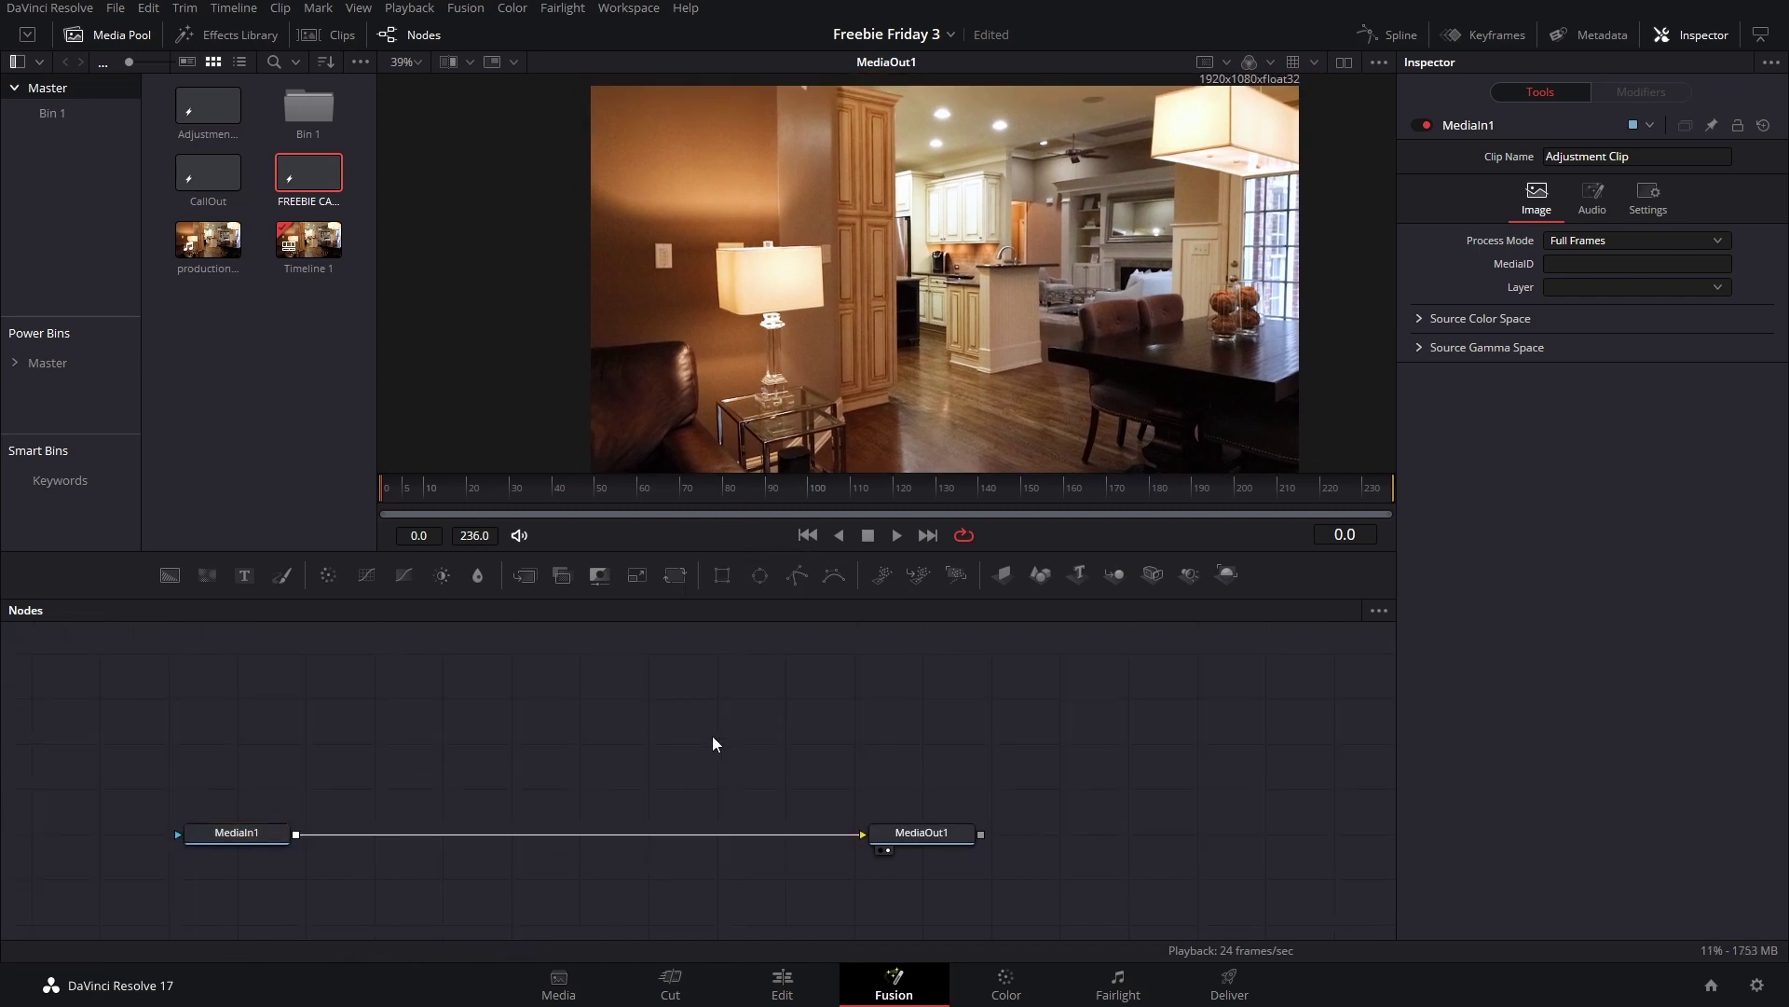
click(245, 576)
drag(1026, 791, 658, 662)
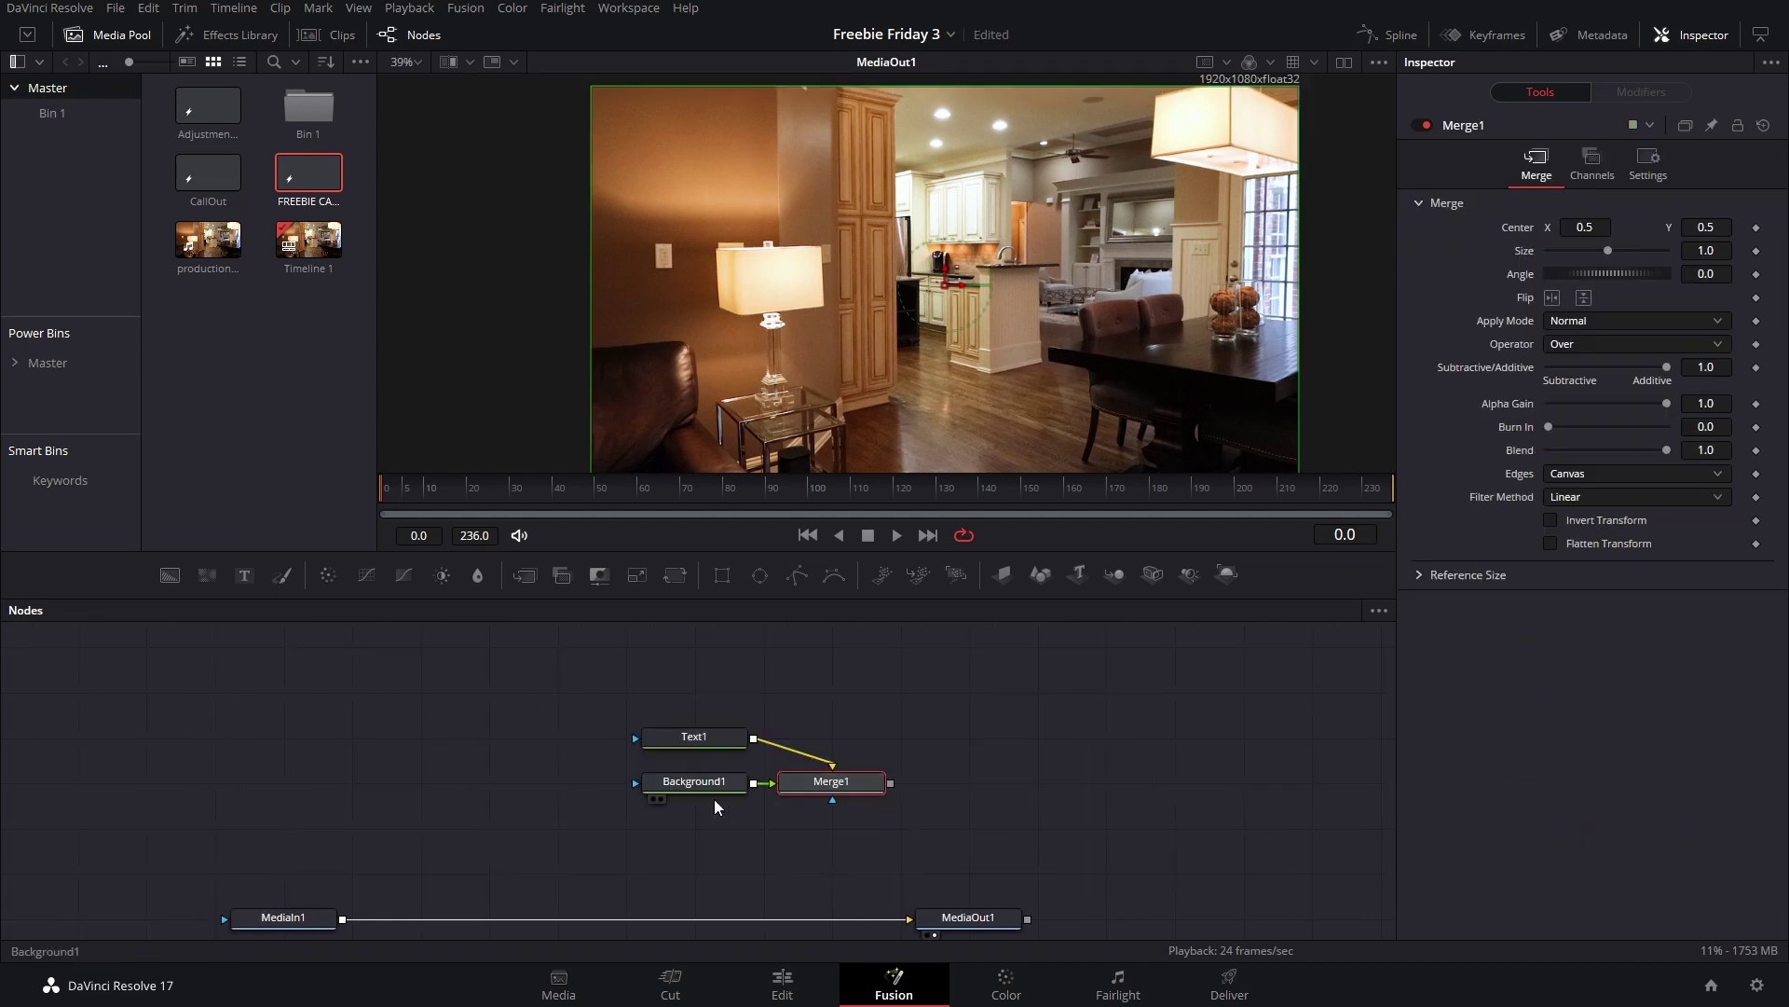
drag(713, 797, 508, 798)
drag(793, 790, 652, 790)
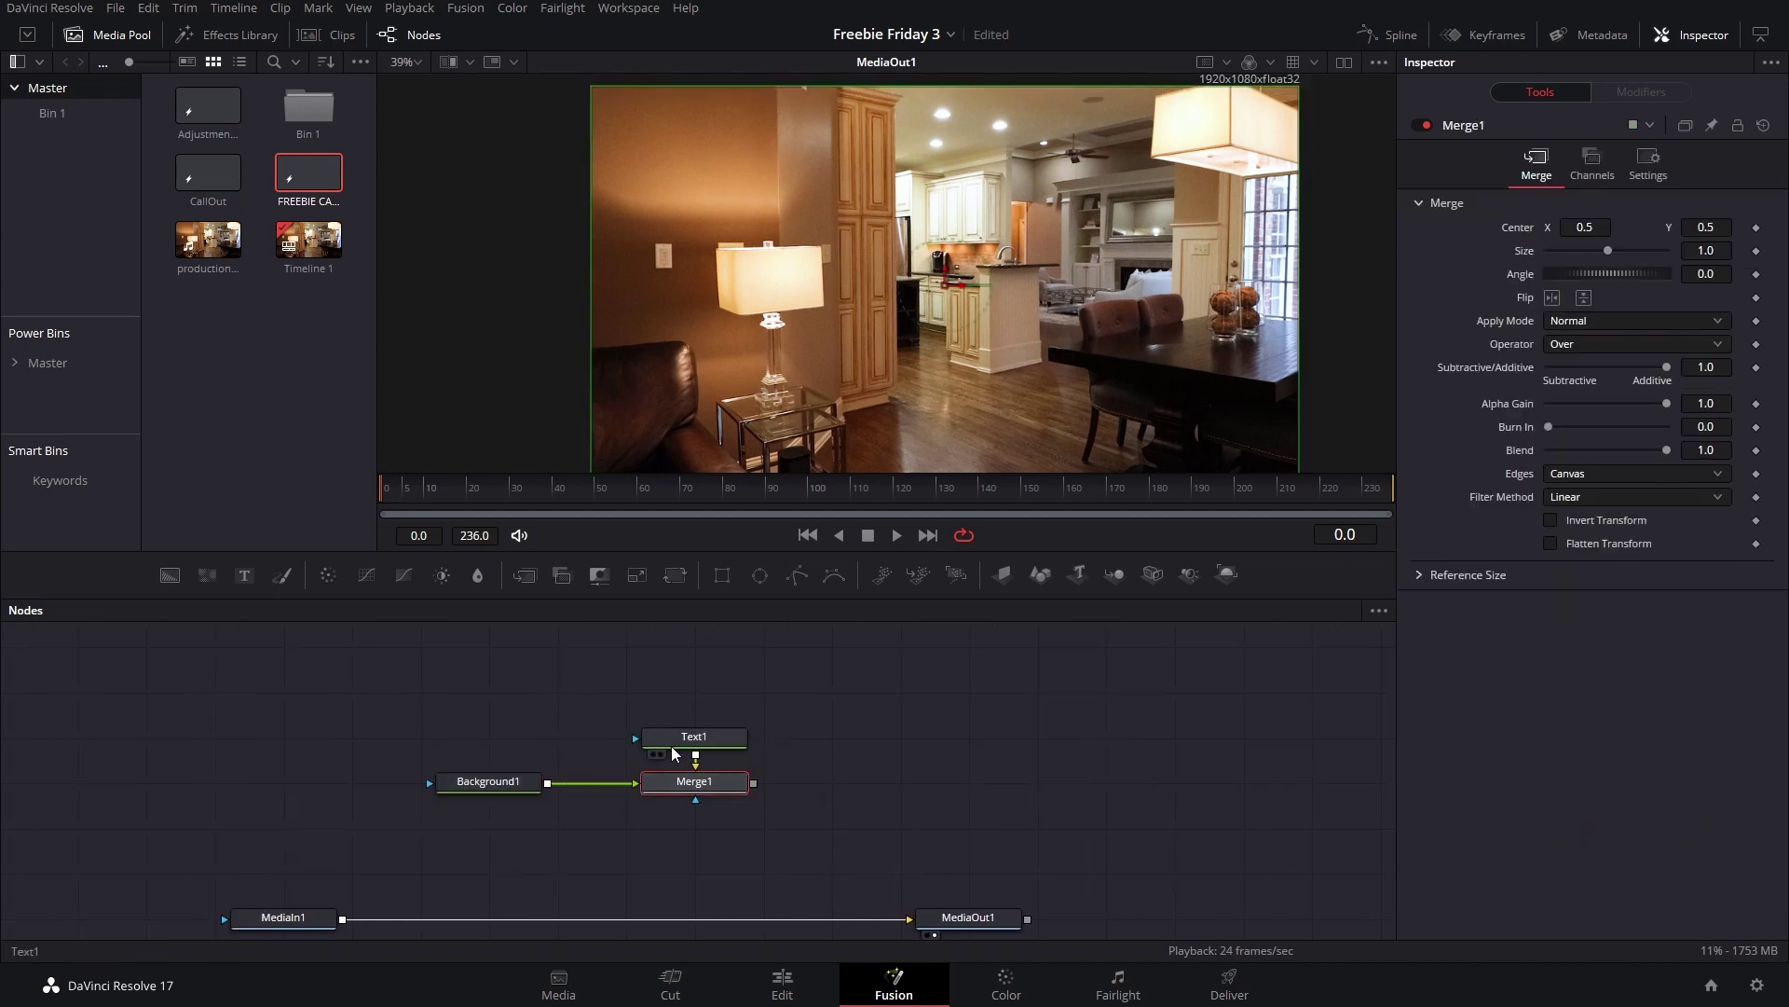
Step: Set the Text1 content to "CALL OUT" and merge the Merge1 output over MediaIn1 with a new Merge node
click(677, 743)
click(1520, 367)
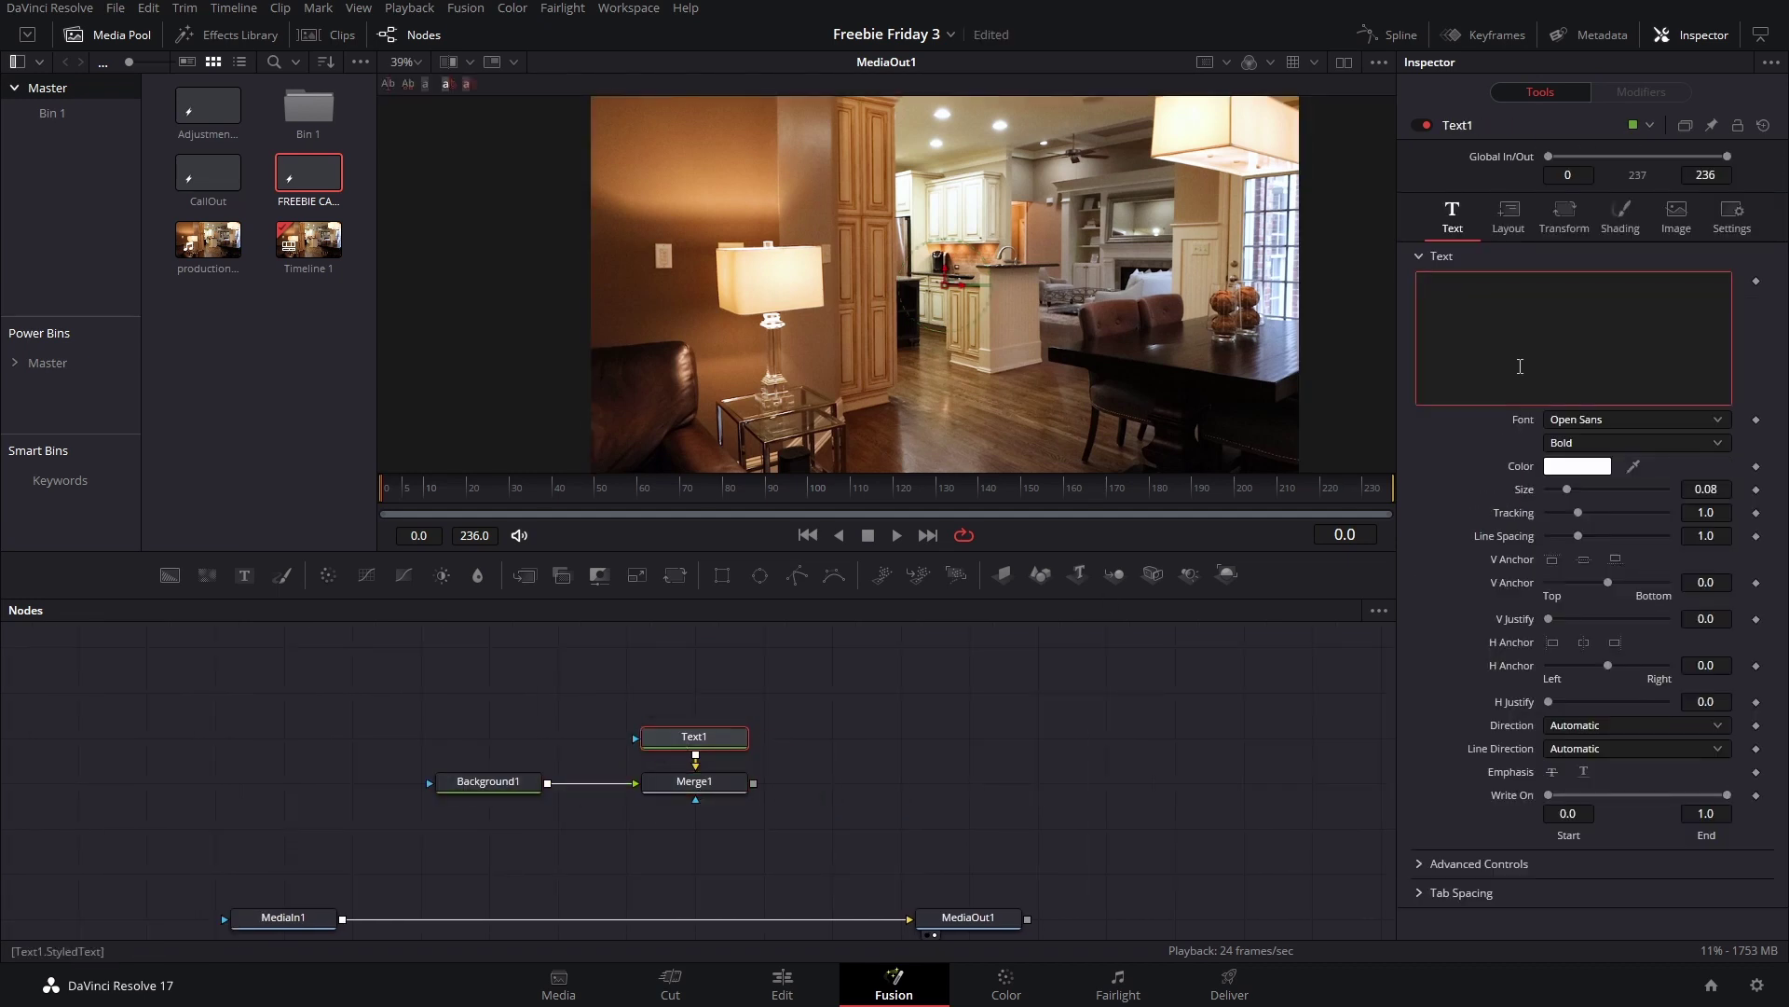
text(CALL OUT)
drag(753, 783, 345, 921)
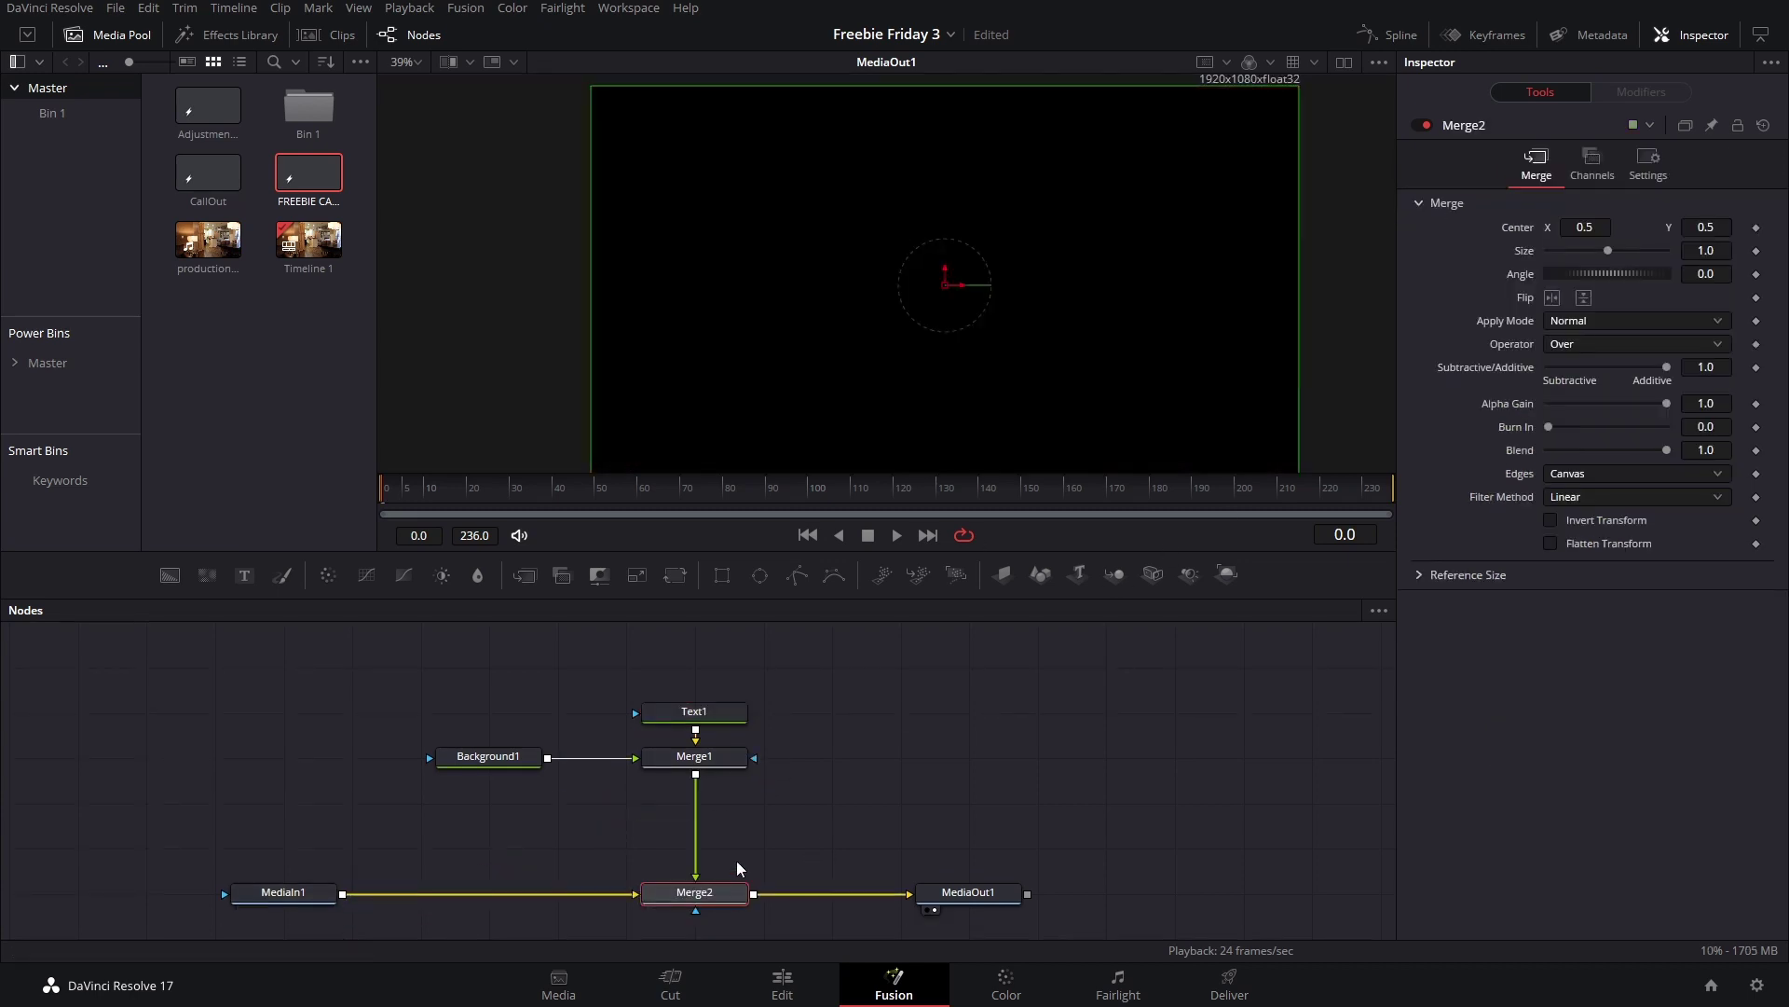
Step: Add a Polygon mask to the Background1 node
click(501, 760)
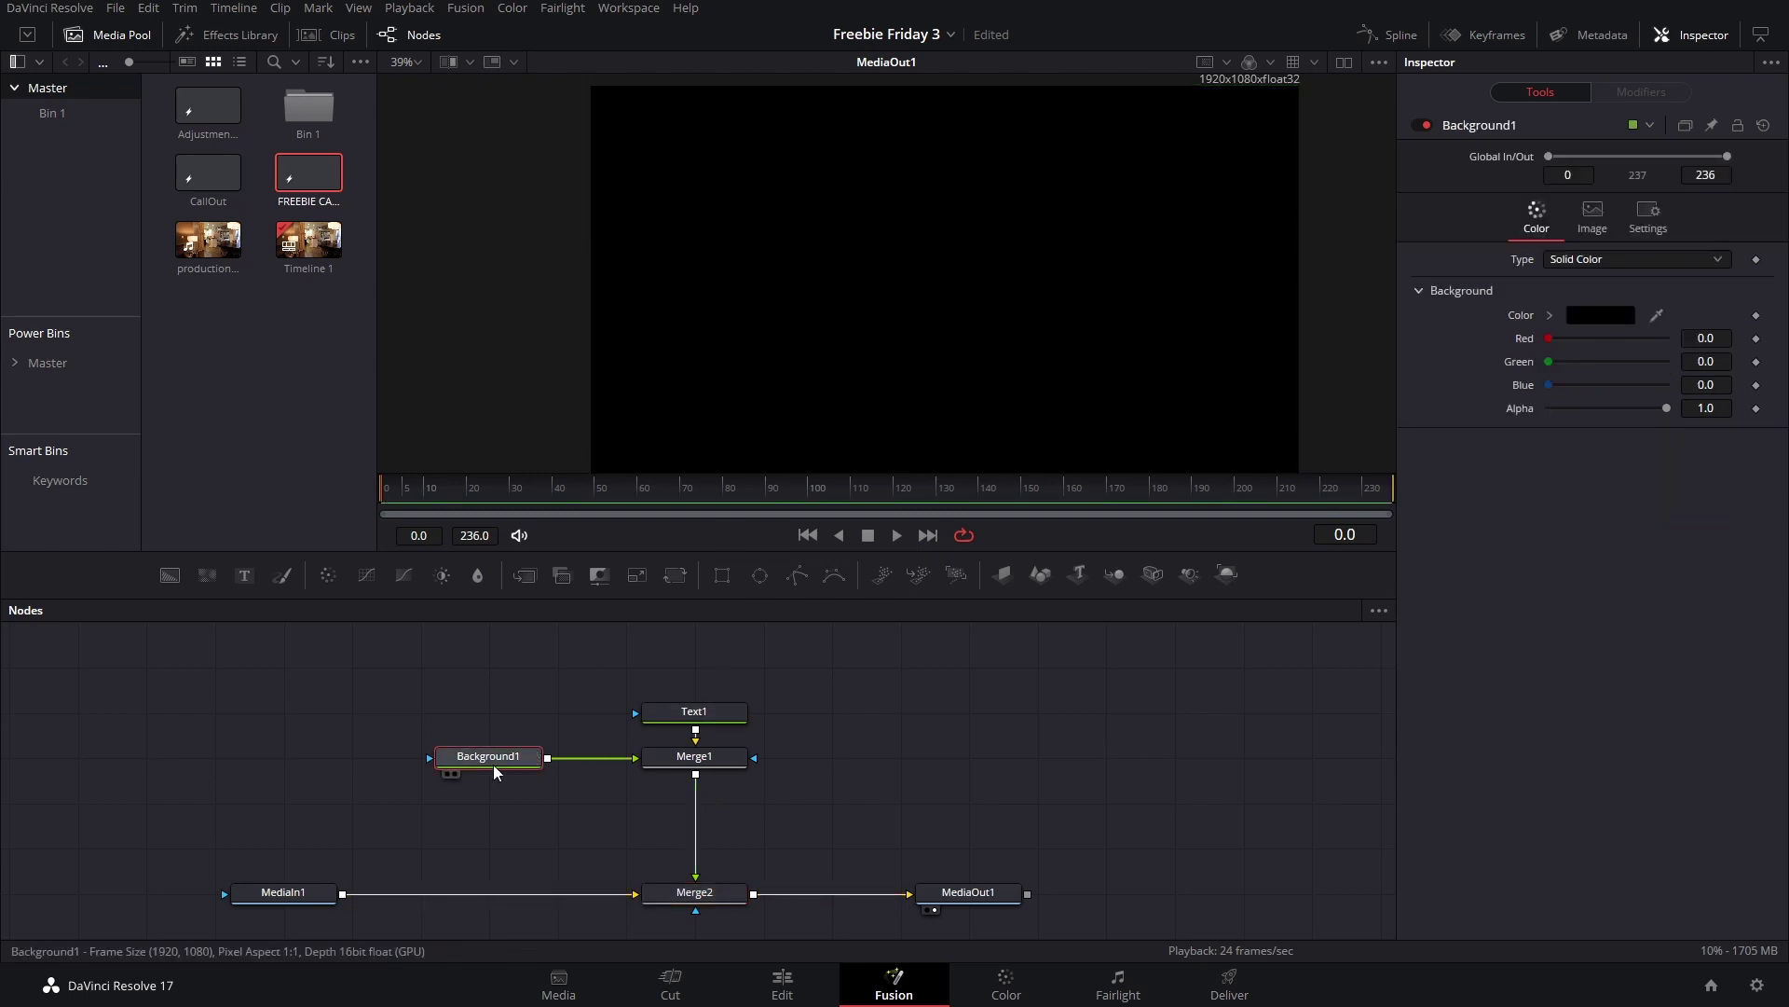
click(797, 574)
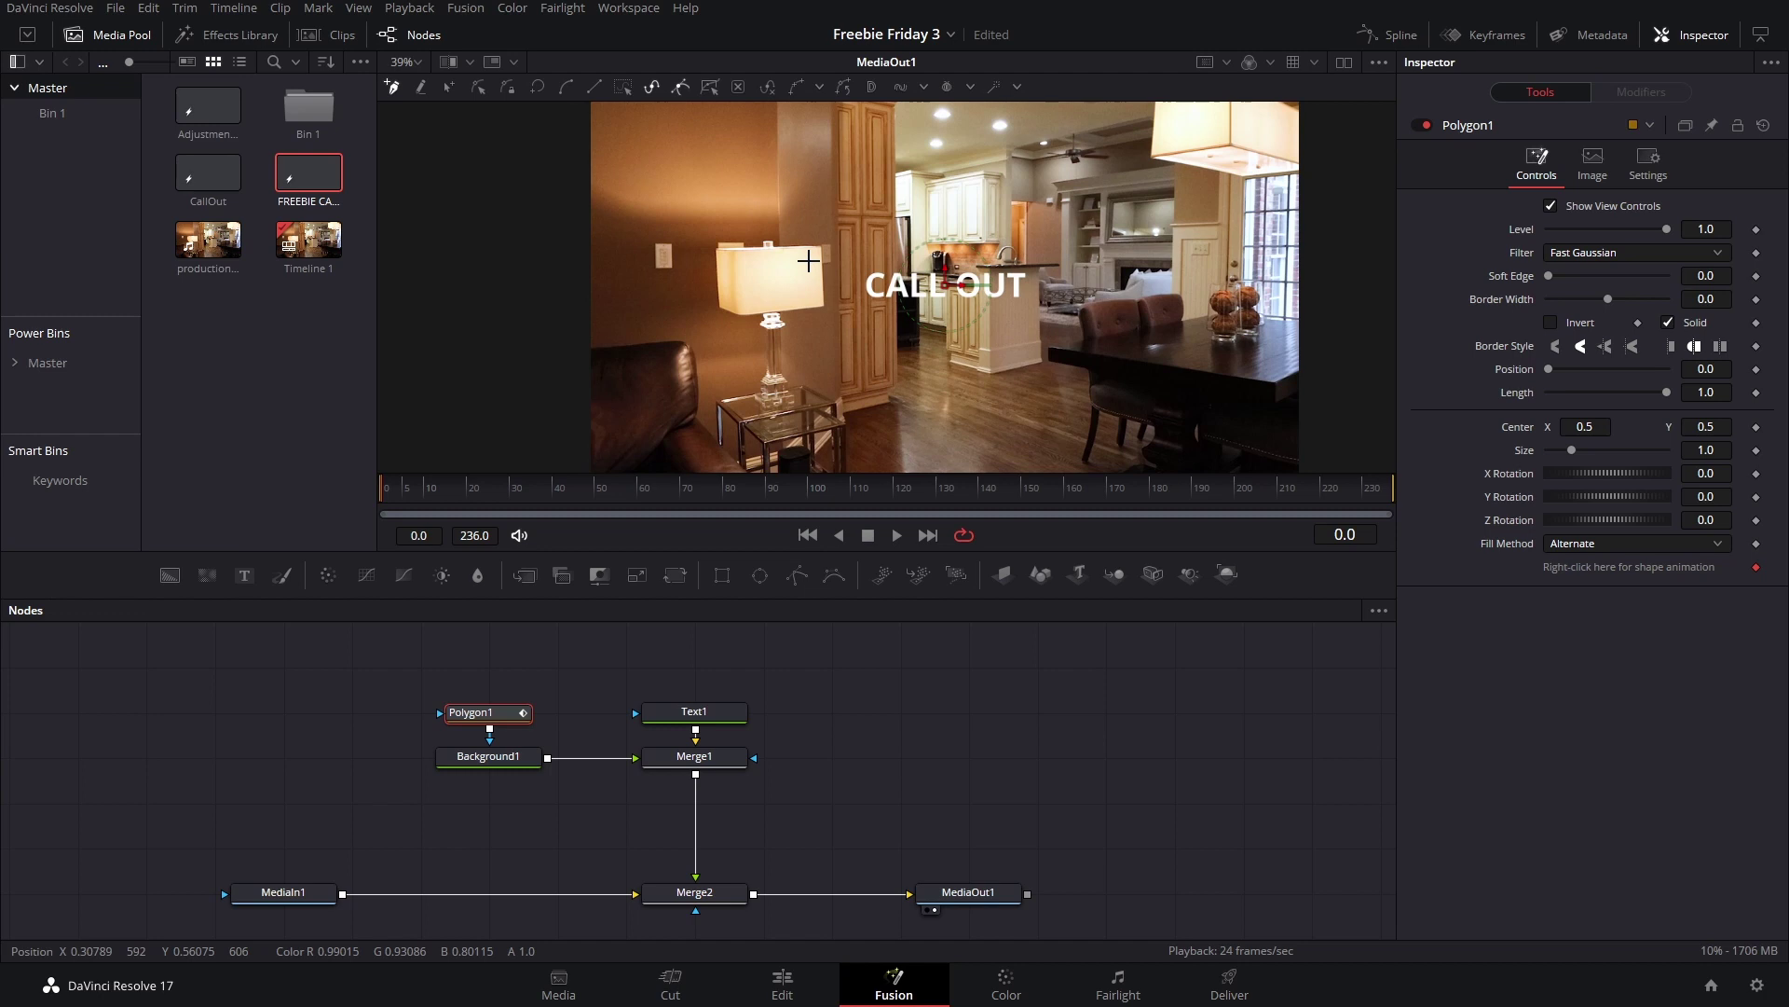
drag(809, 261, 740, 277)
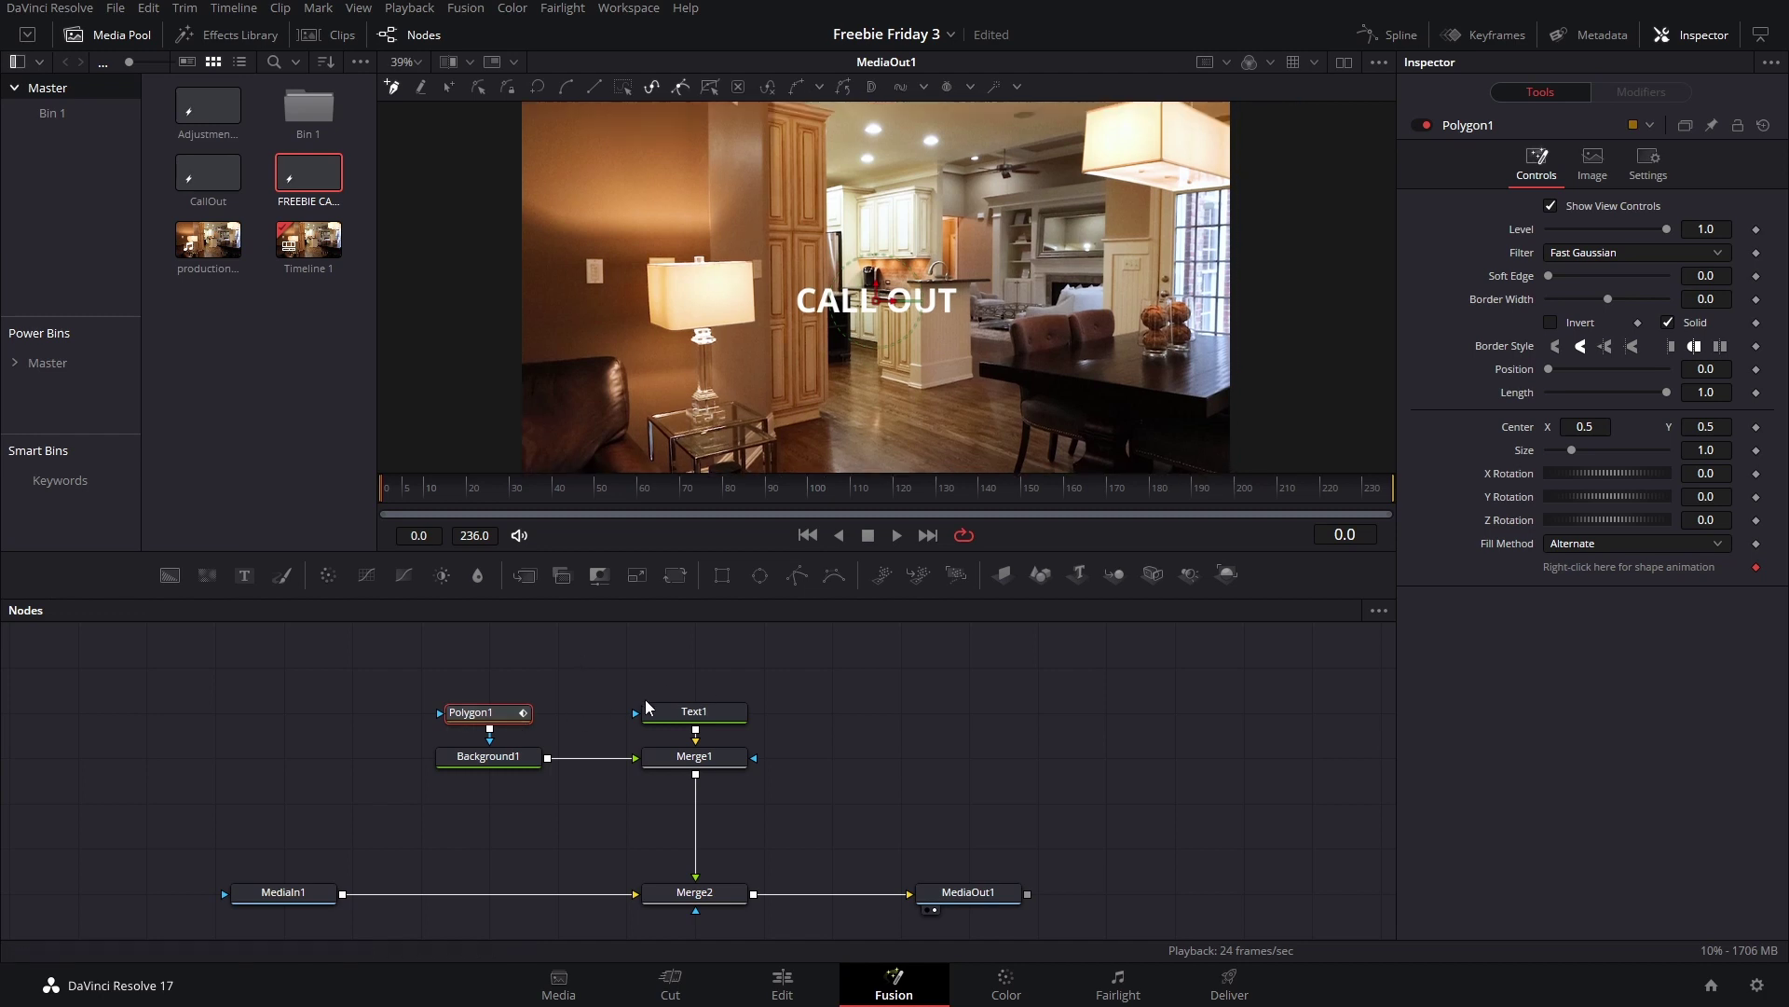
Step: Set the horizontal anchor of the "CALL OUT" text to the right, with H Anchor at 1.0
click(693, 723)
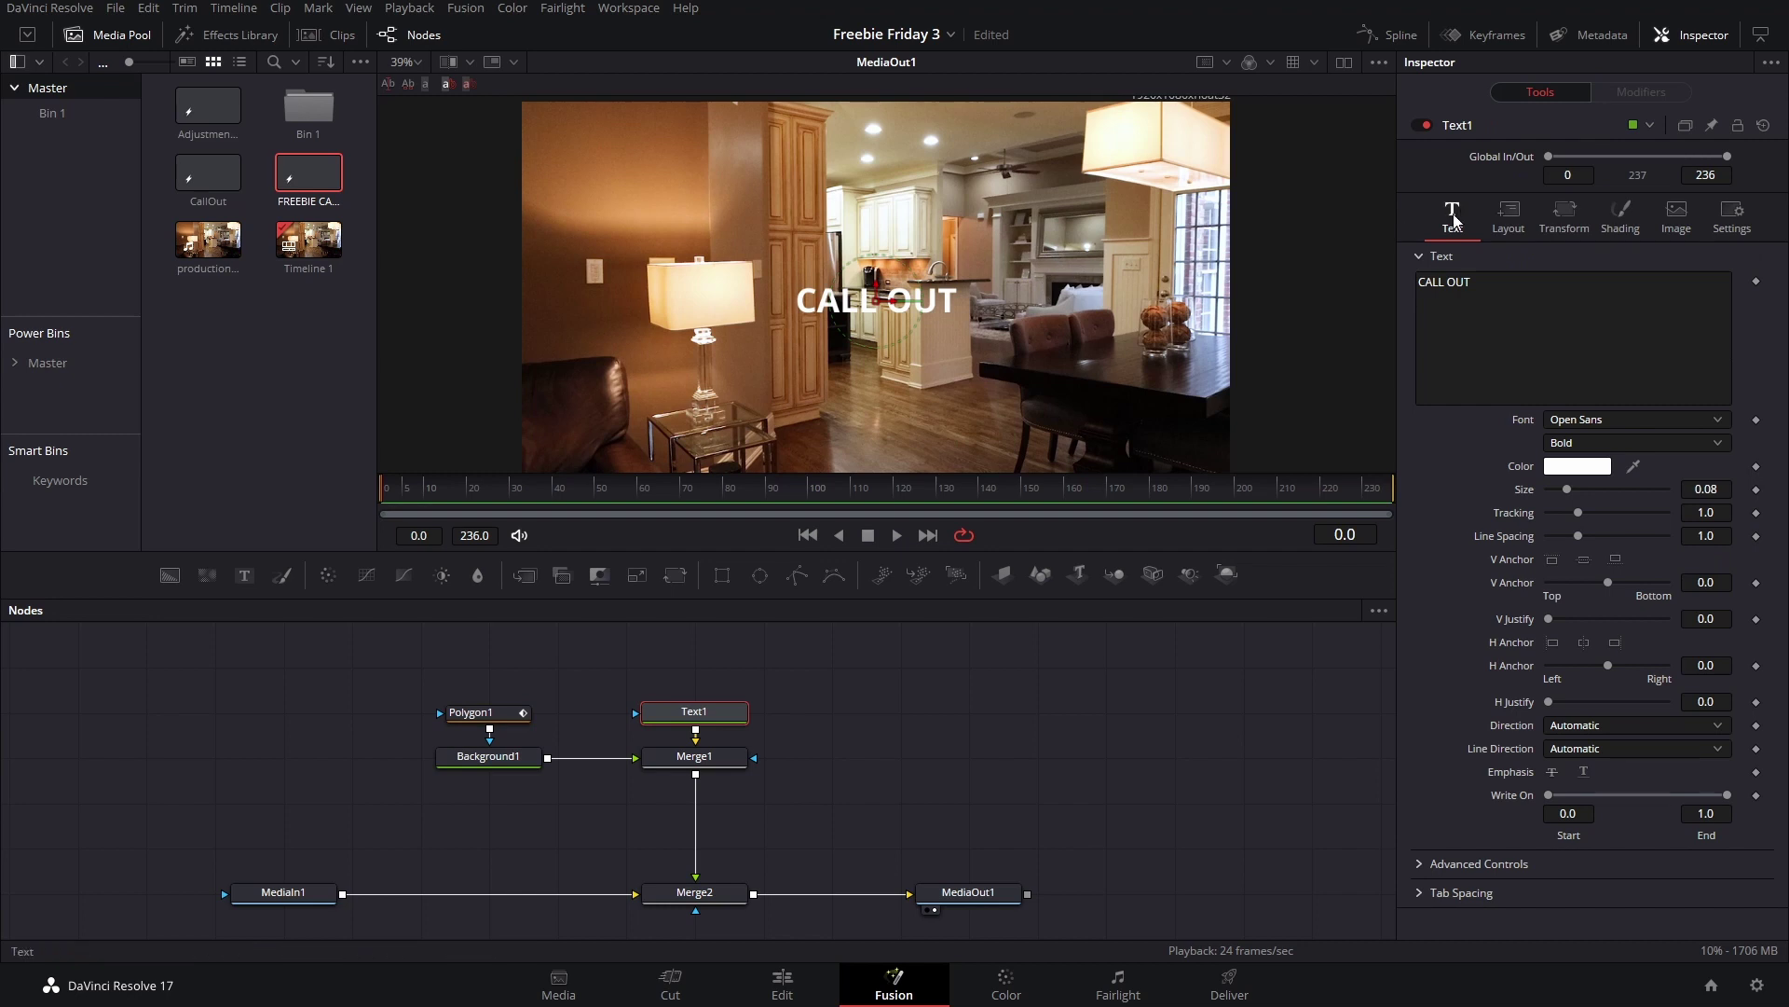
click(1615, 644)
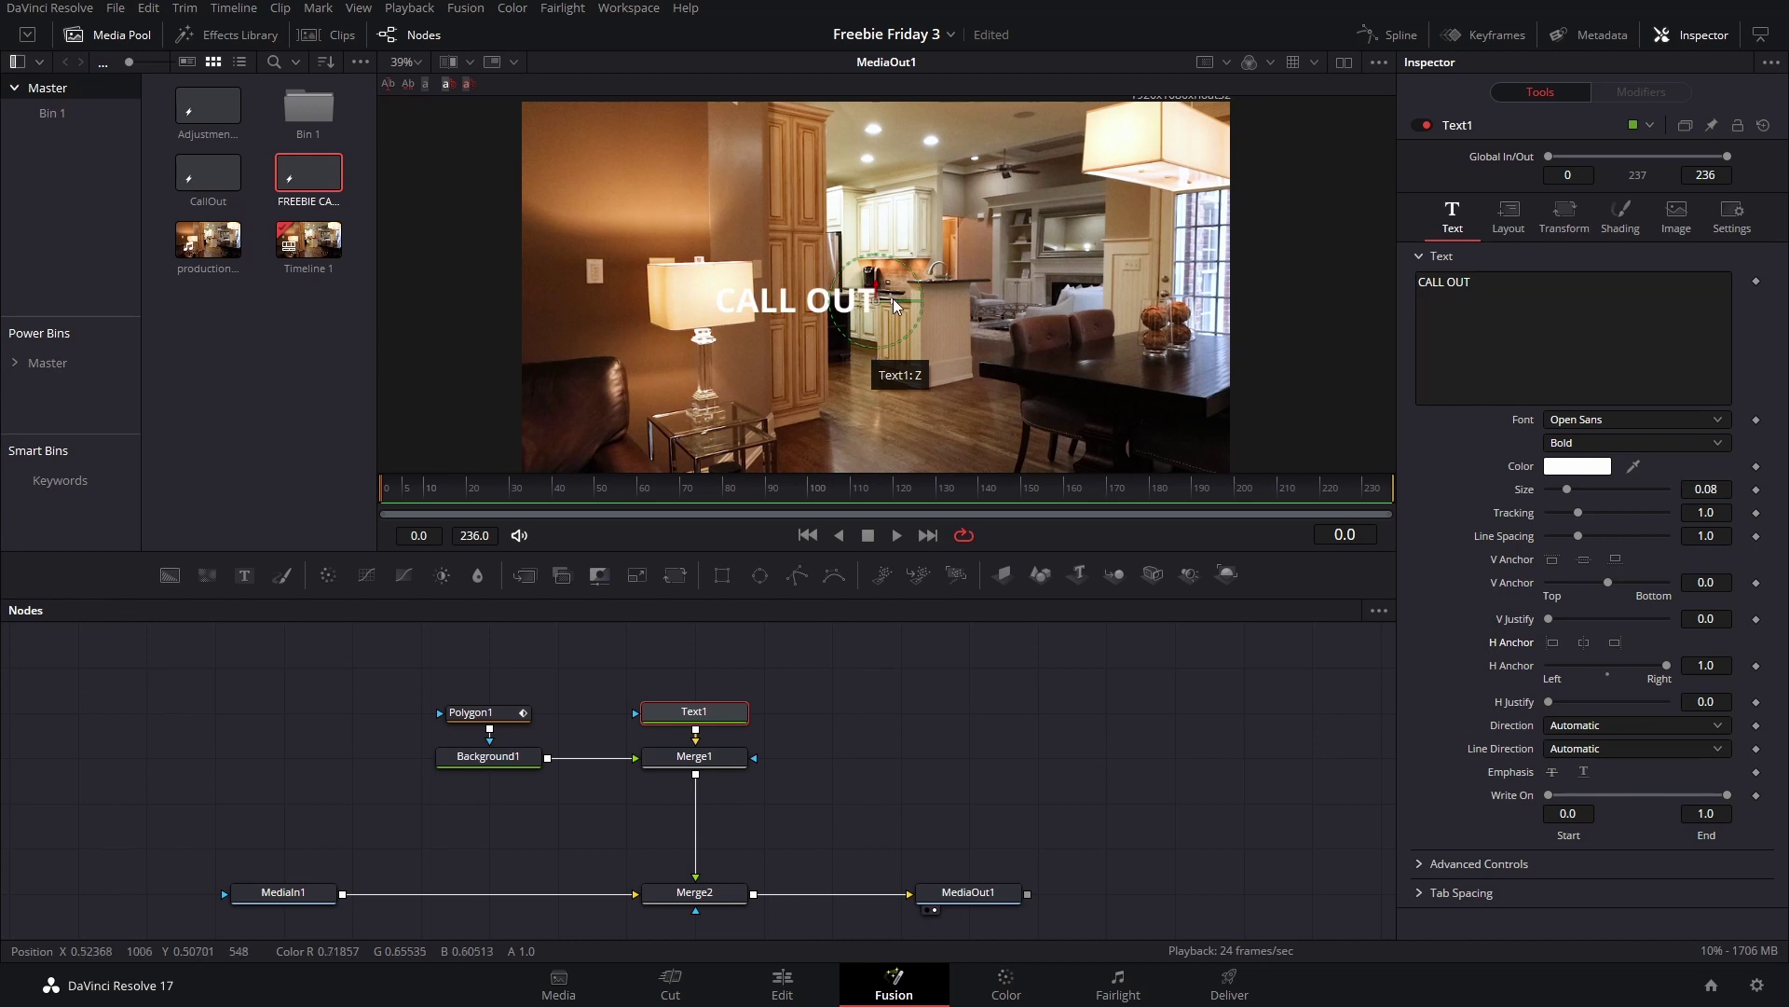
Step: Draw a horizontal line across the "CALL OUT" text with the Polygon1 mask and set its border width to 0.0355
click(512, 723)
scroll(913, 307, up, 2)
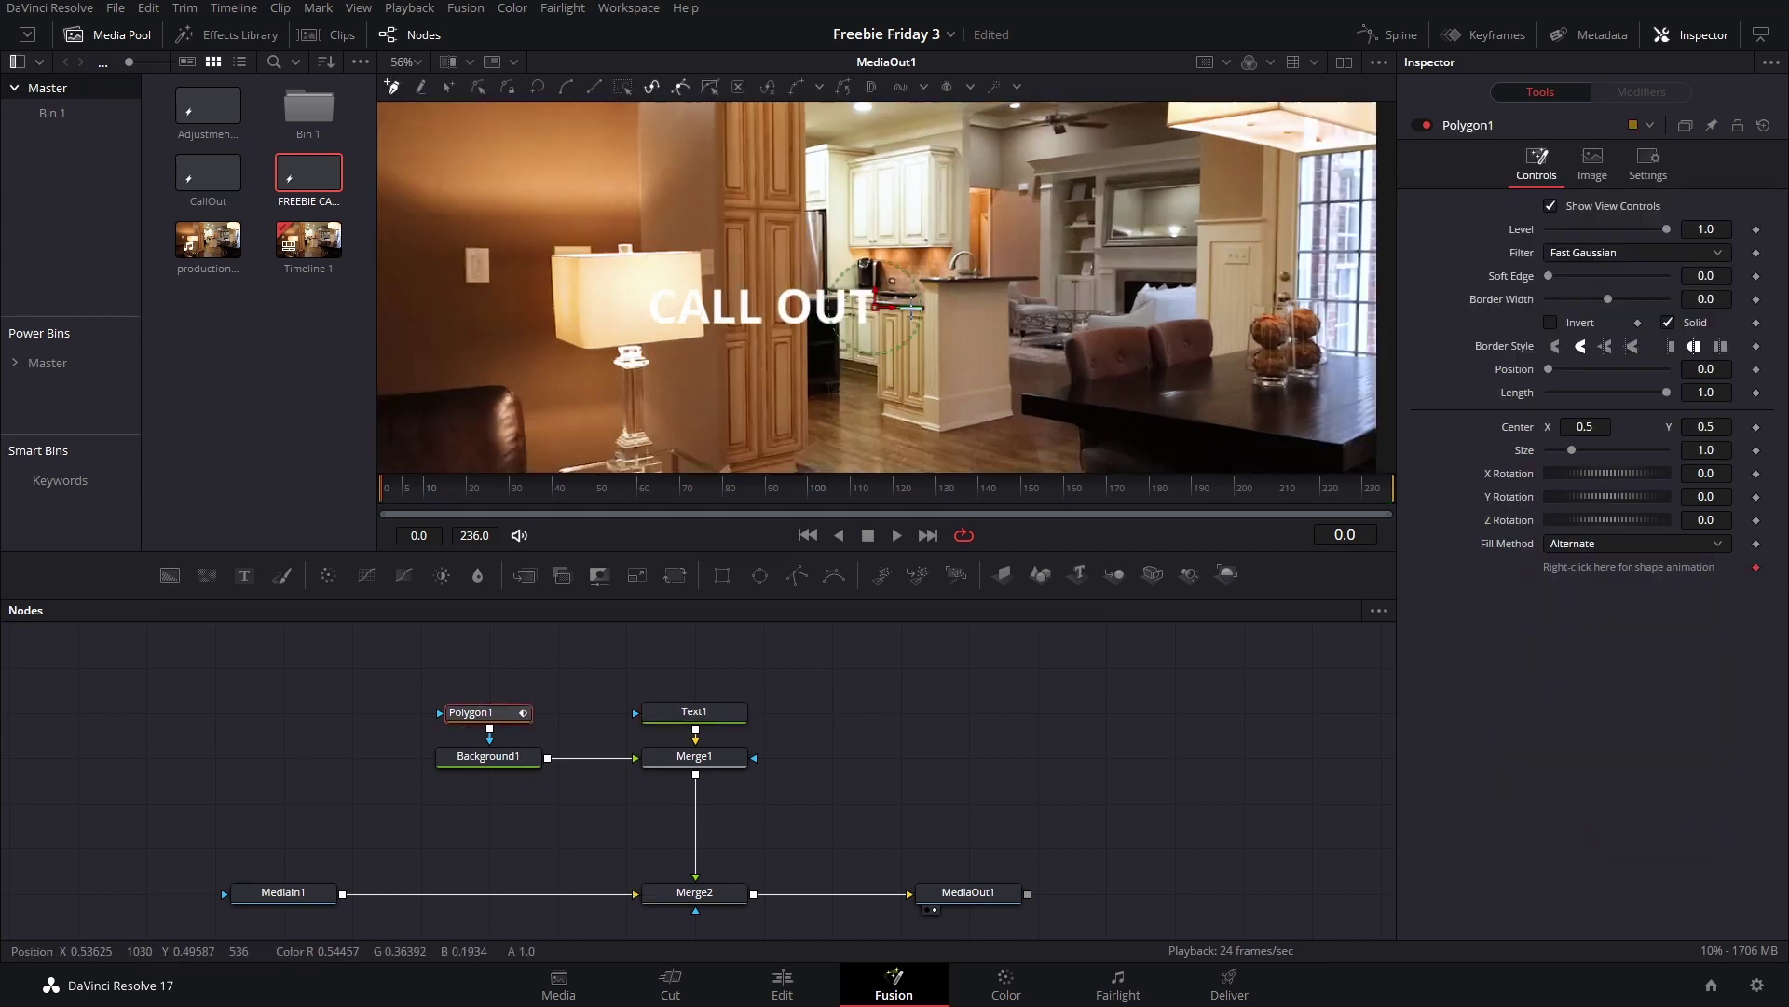
click(630, 306)
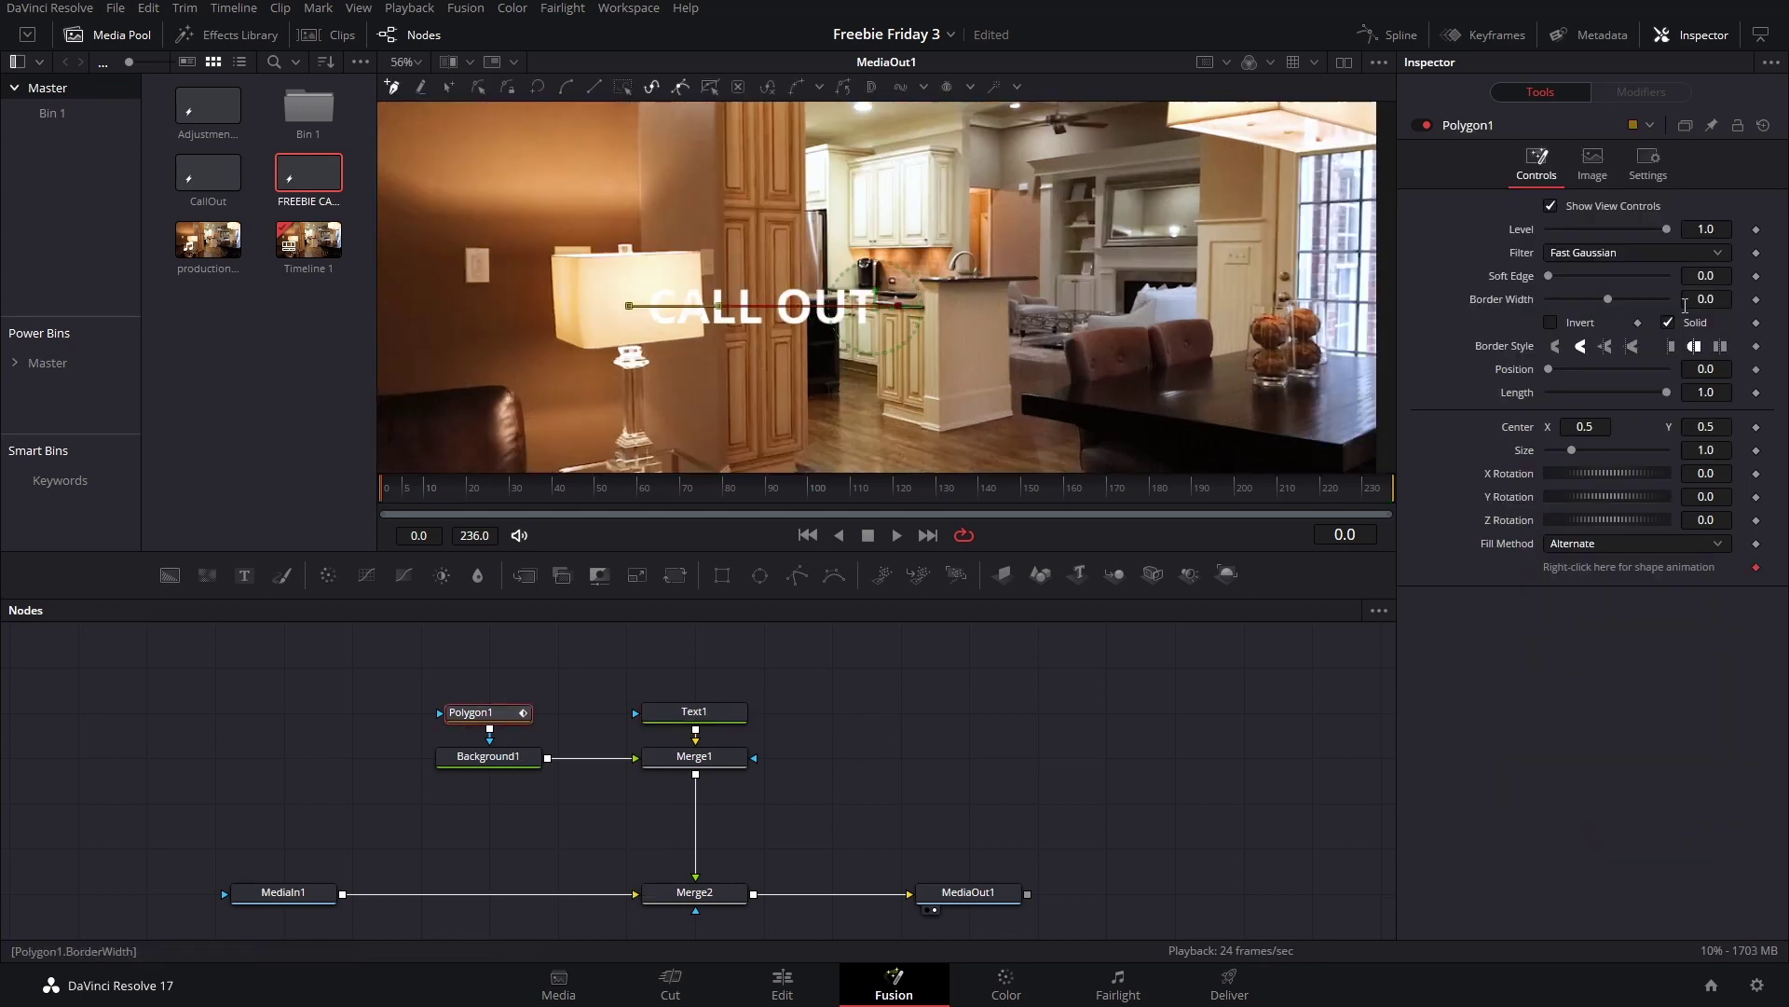
drag(1700, 301, 1766, 300)
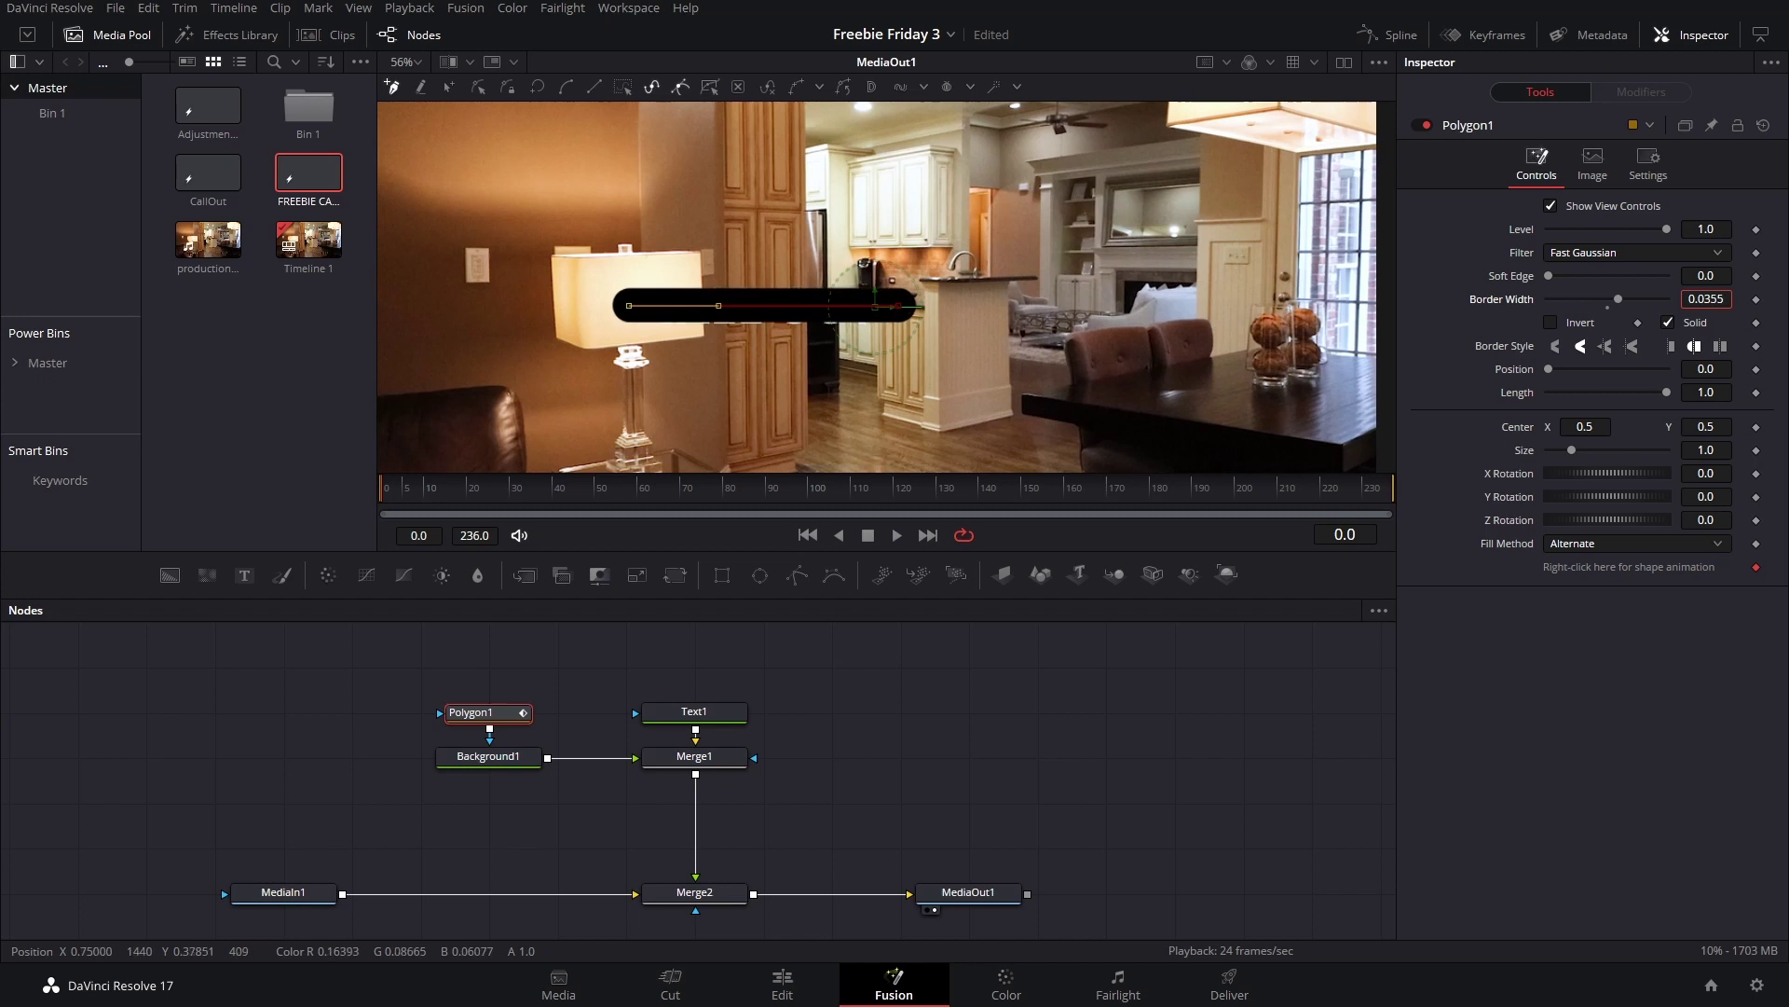
Step: Swap Merge1's inputs so the text sits over the background, and widen the Polygon1 border to 0.0527
click(672, 763)
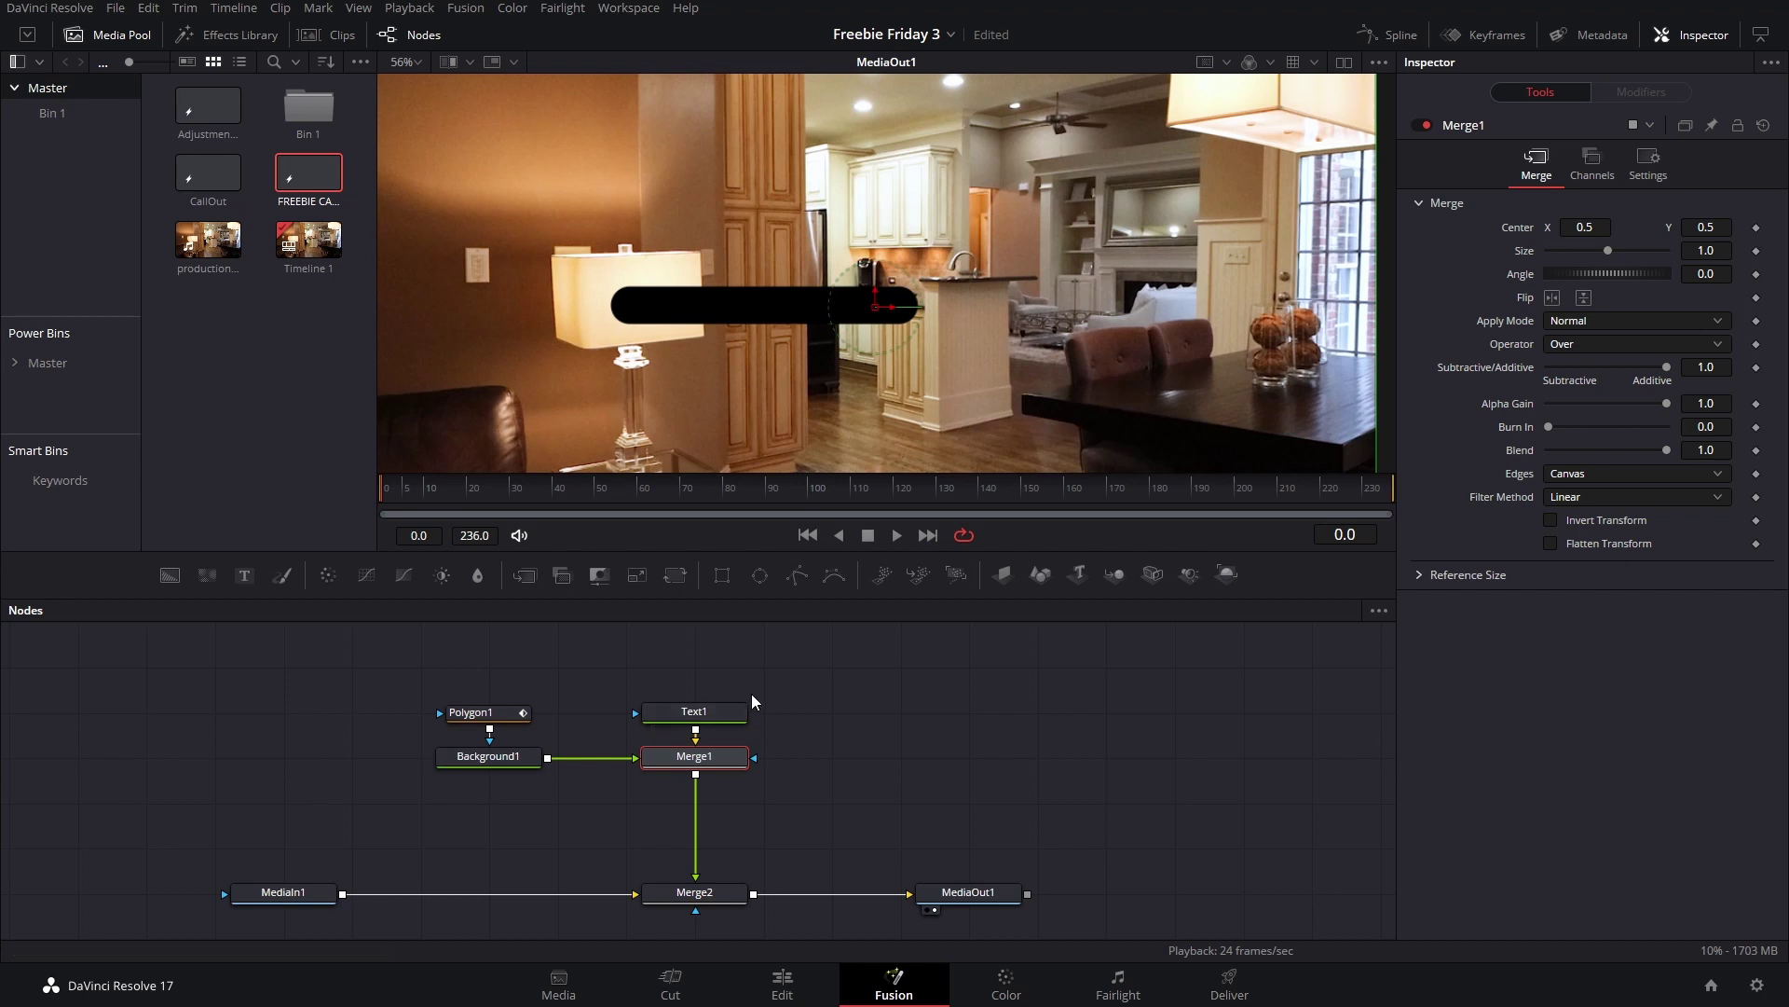
drag(694, 757, 694, 802)
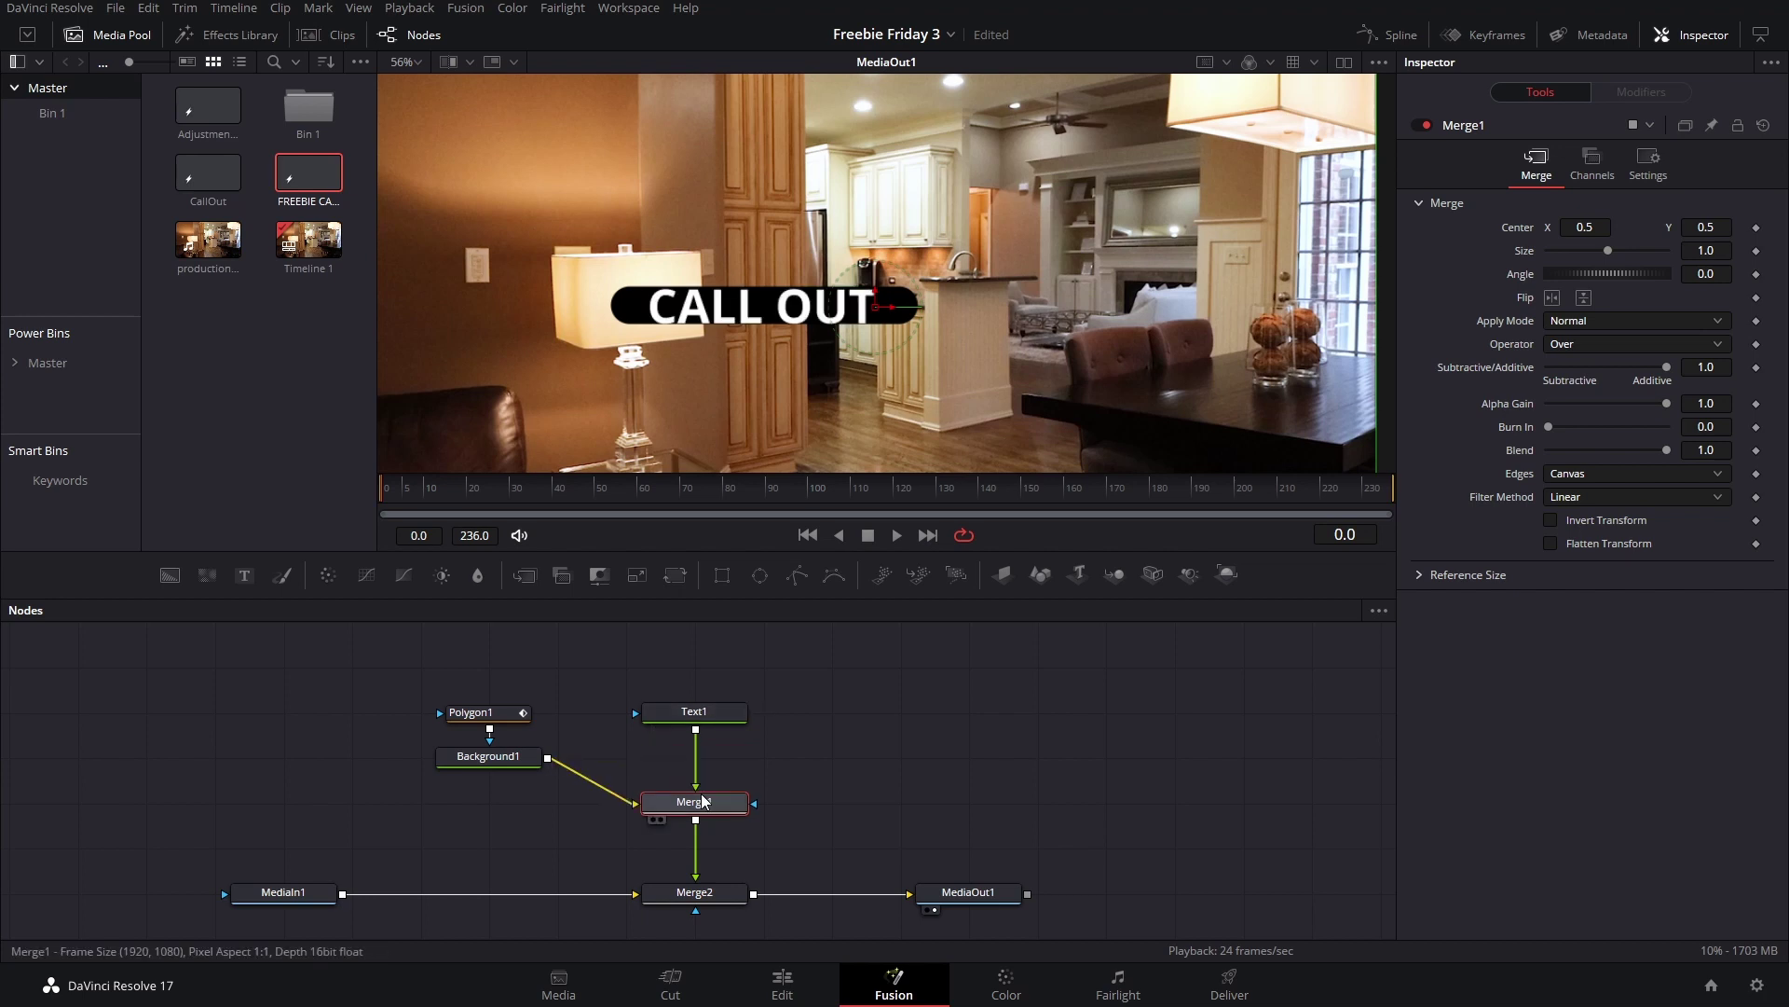
click(472, 713)
drag(1705, 300, 1737, 300)
Step: Colour Background1 light grey with RGB 0.760784 and set its alpha to 0.772
click(483, 757)
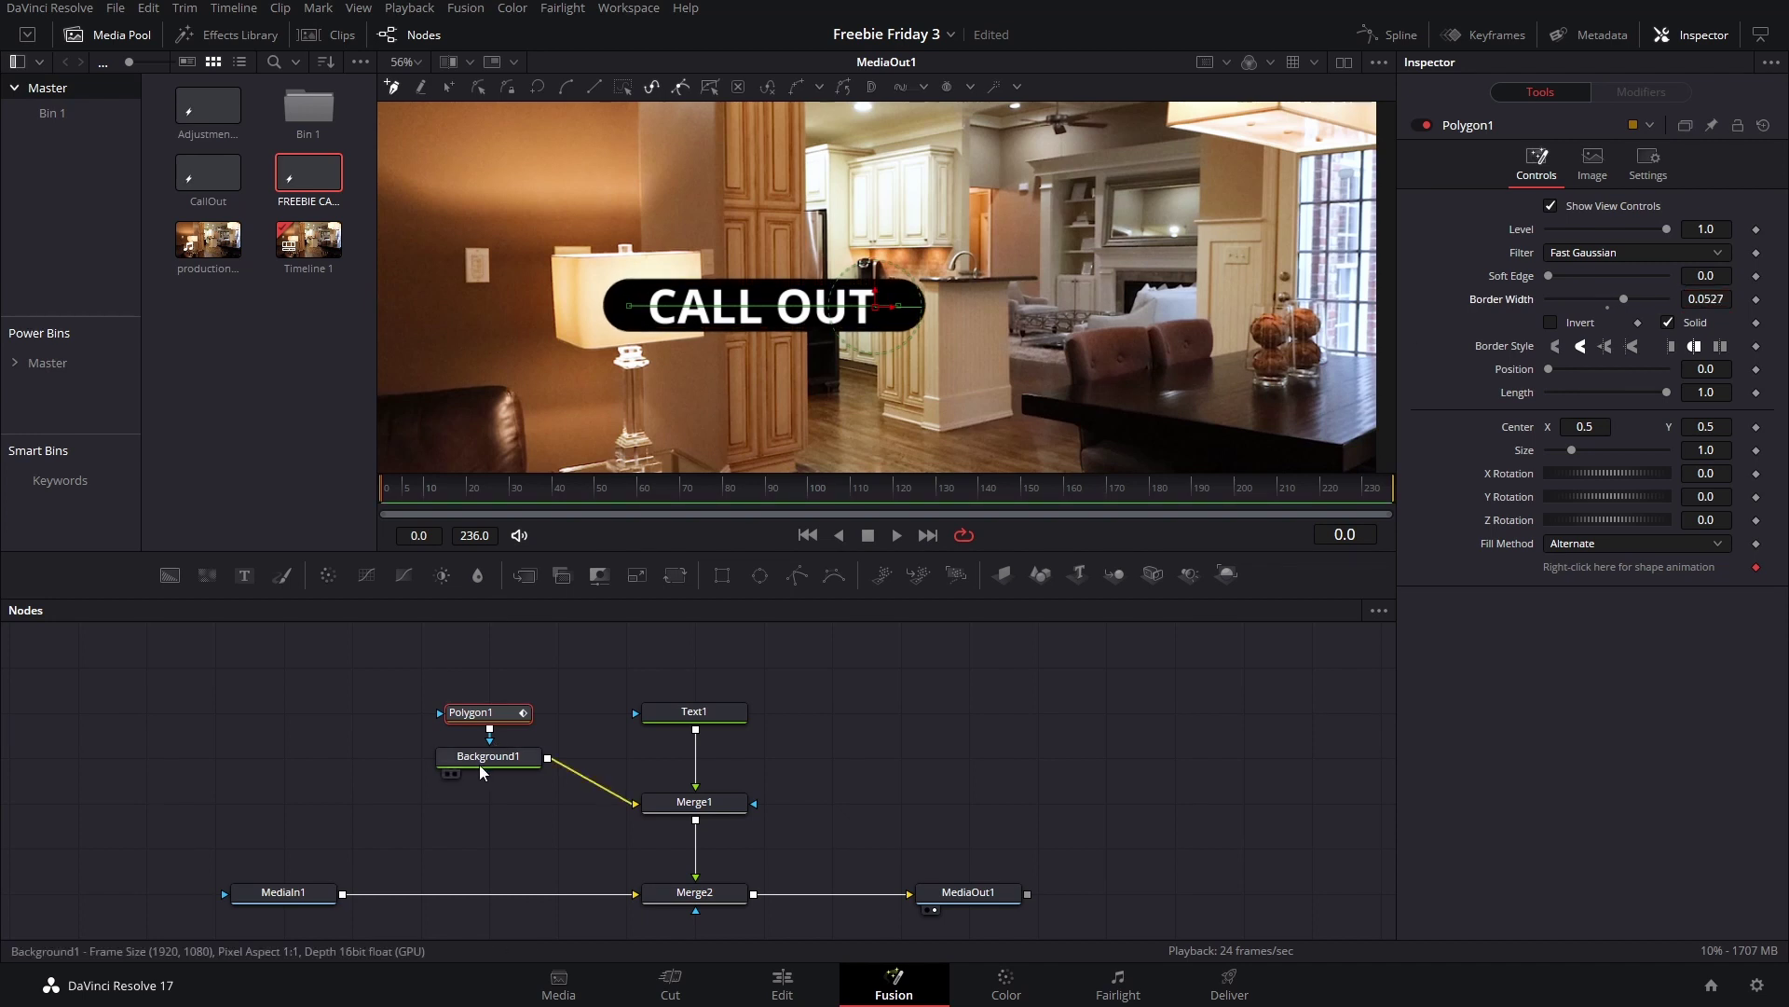
click(1591, 315)
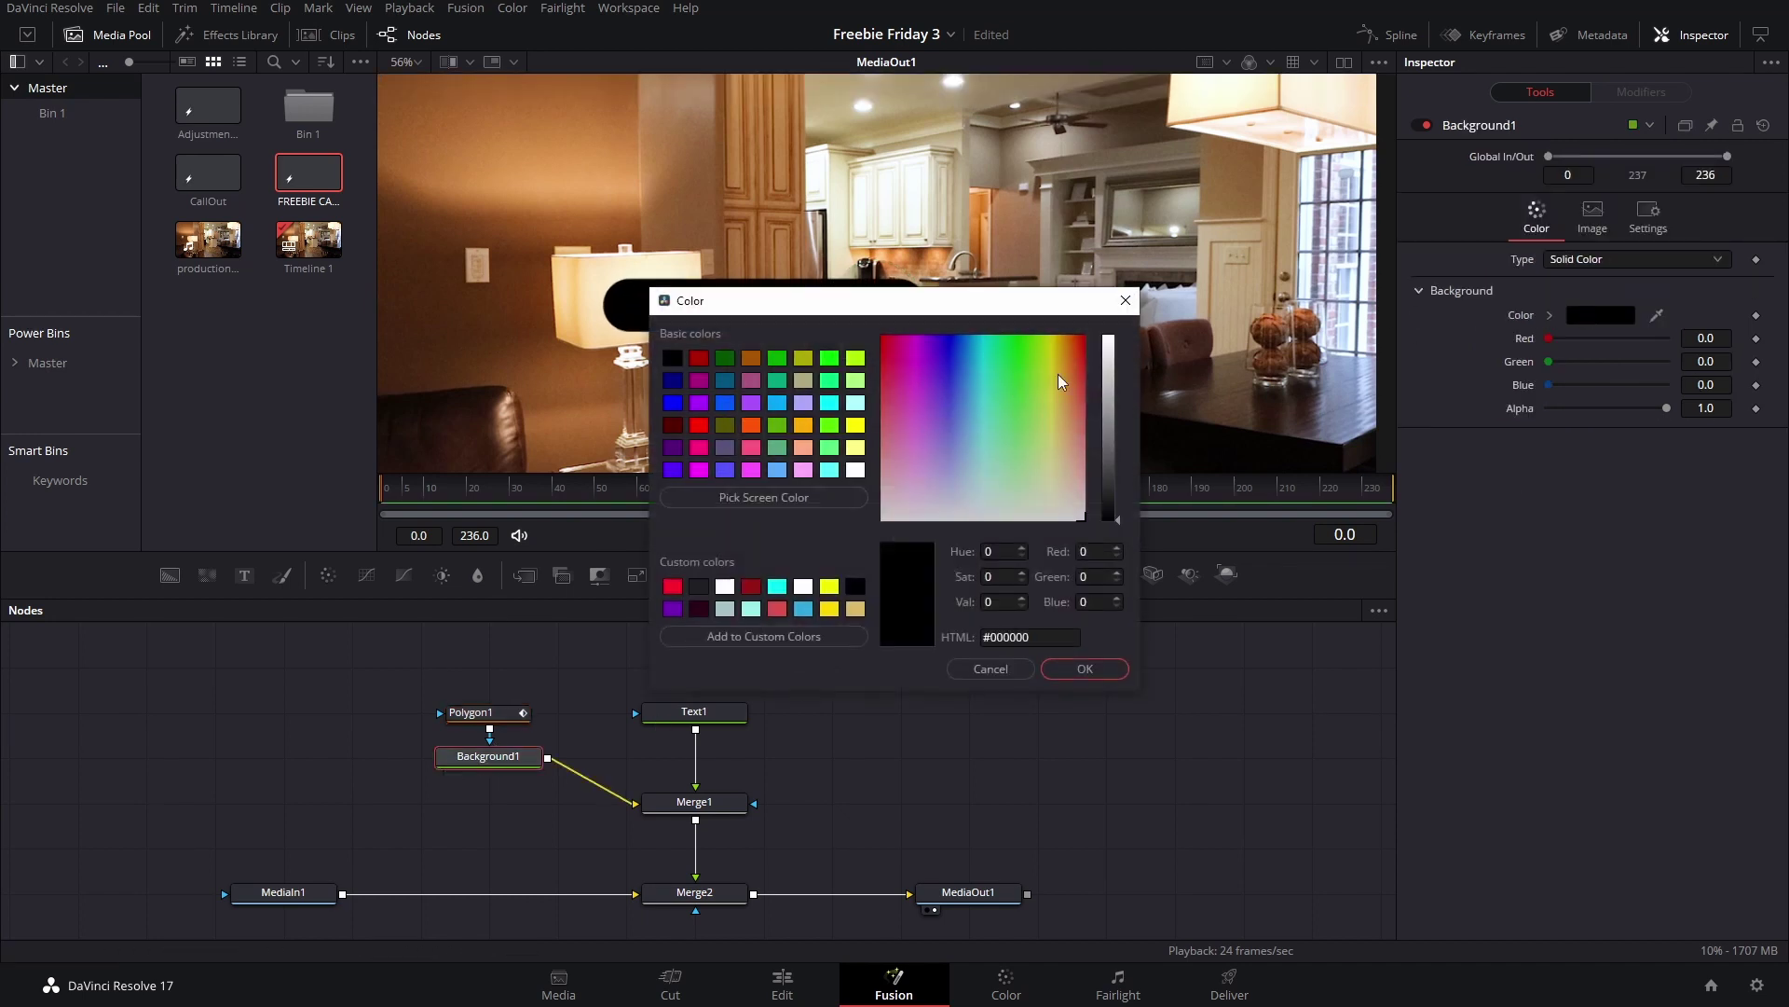
click(1116, 385)
click(1084, 668)
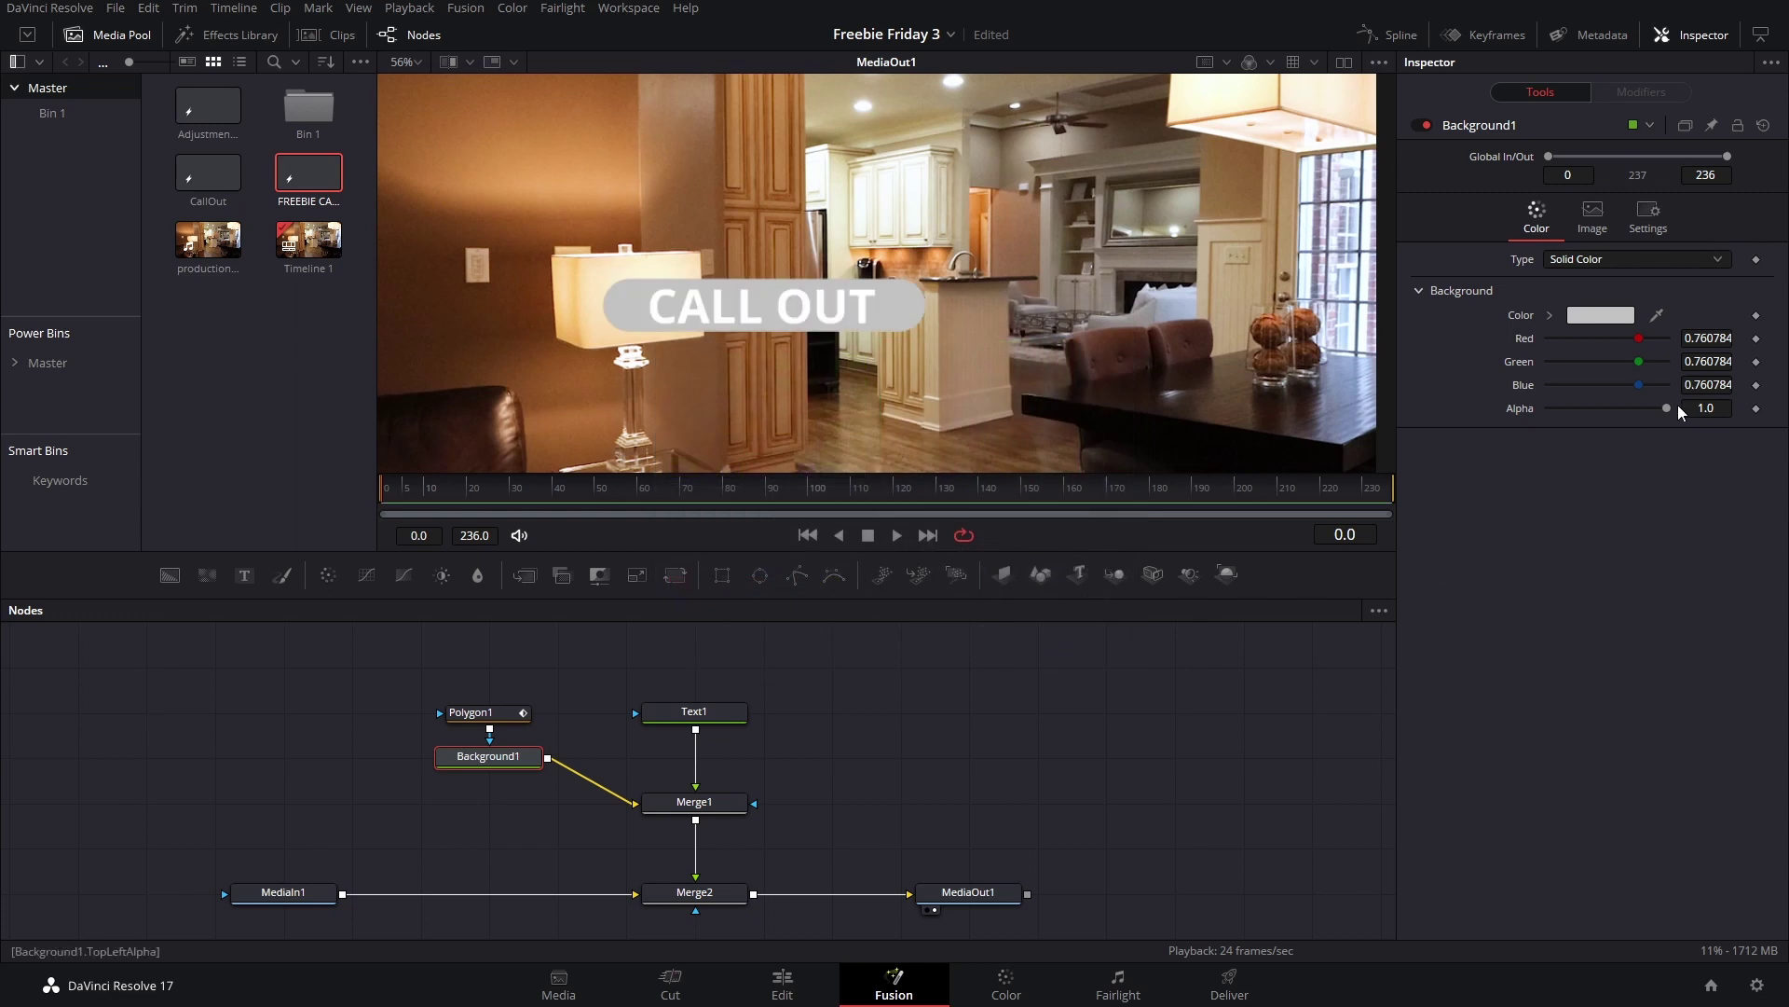
drag(1666, 407, 1635, 408)
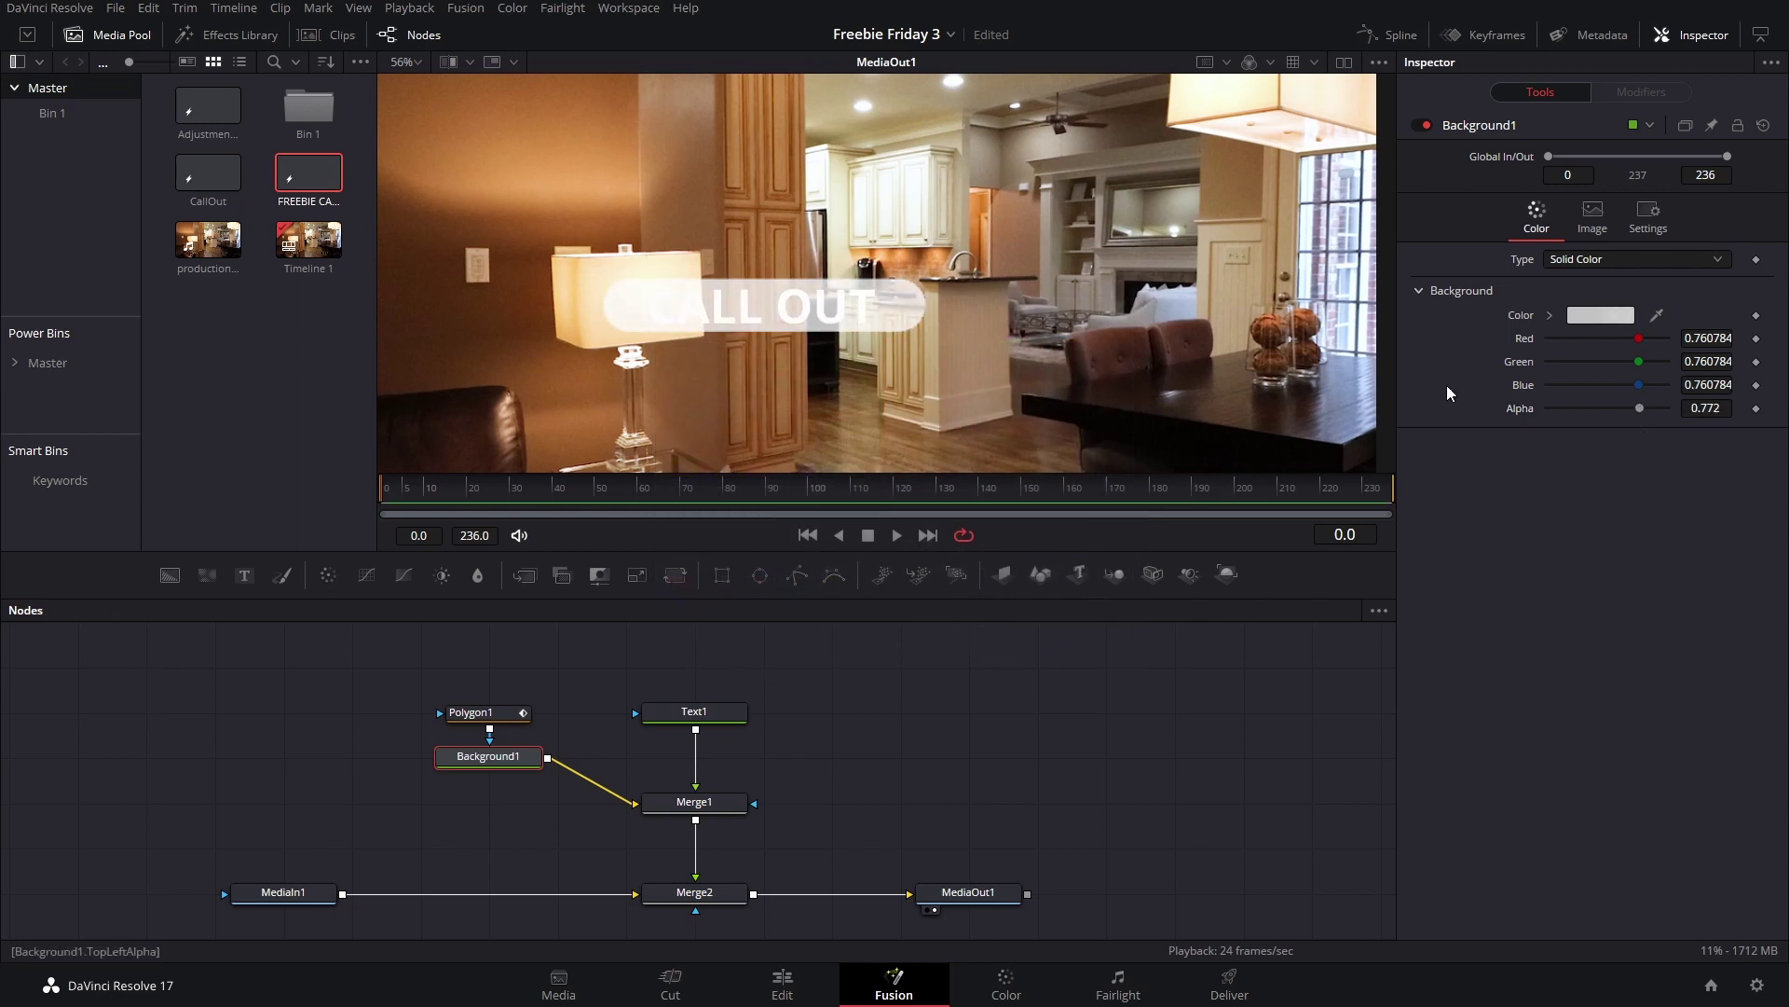
Step: Set the "CALL OUT" text colour to black, #000000
click(683, 713)
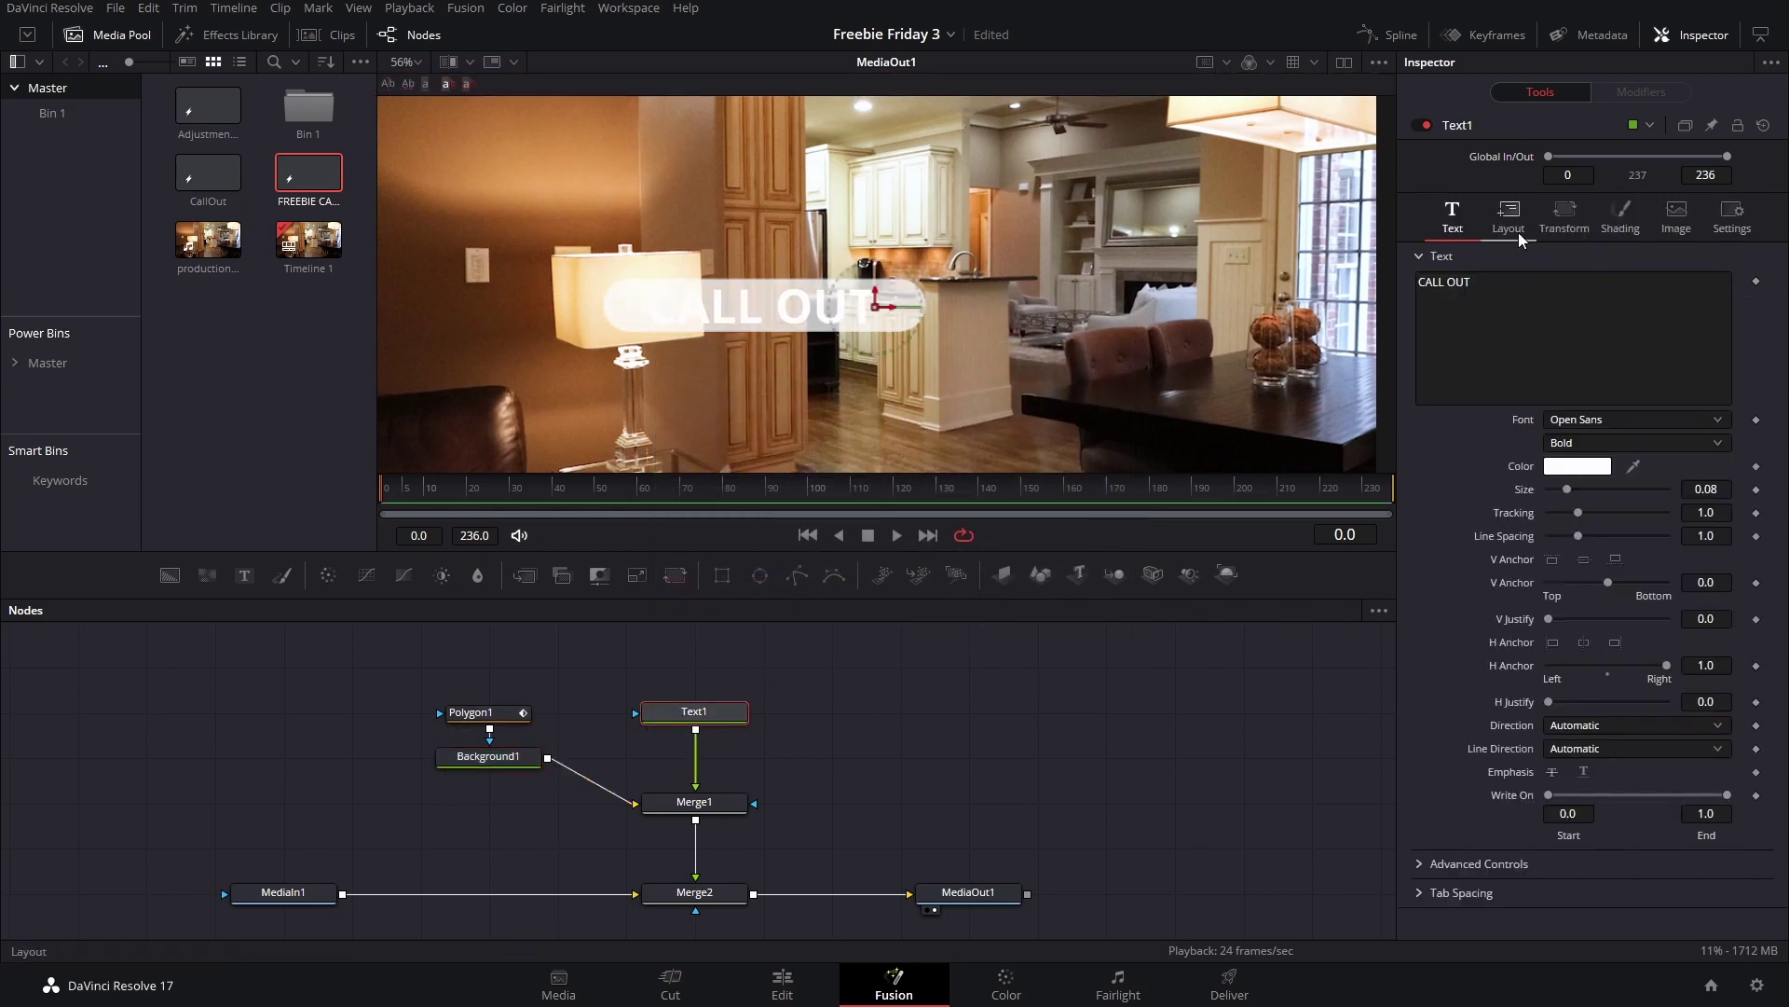
click(1574, 467)
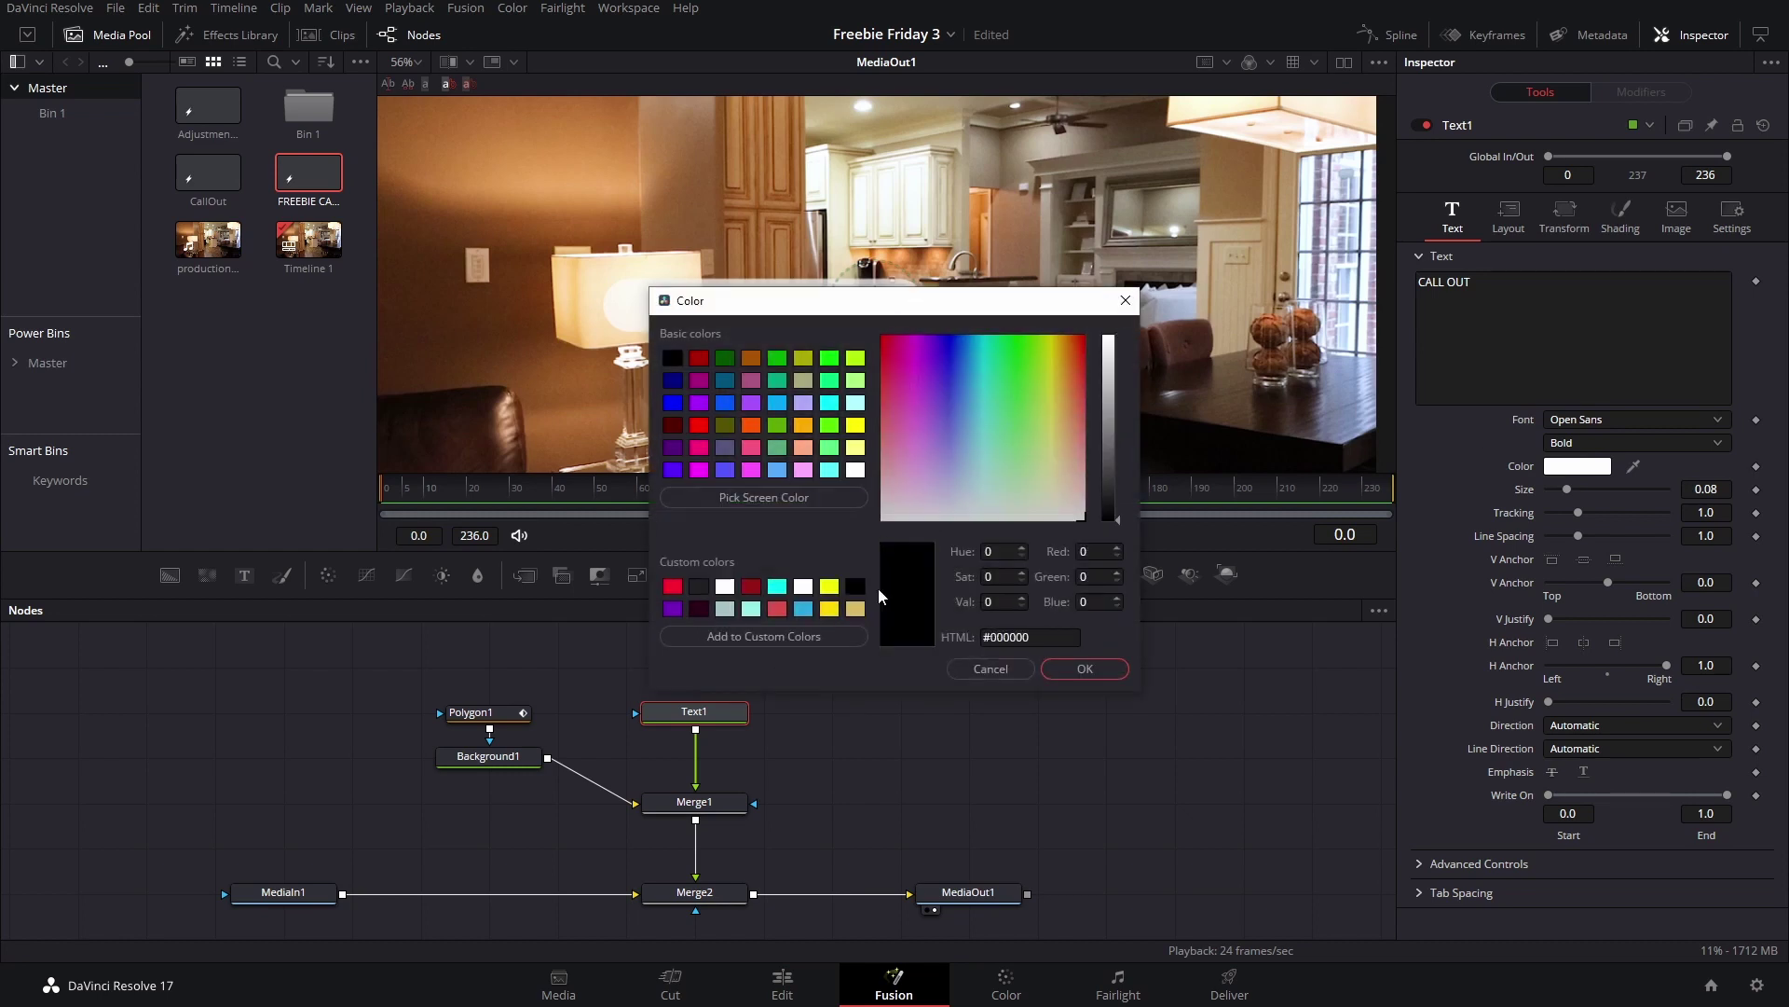
click(1065, 670)
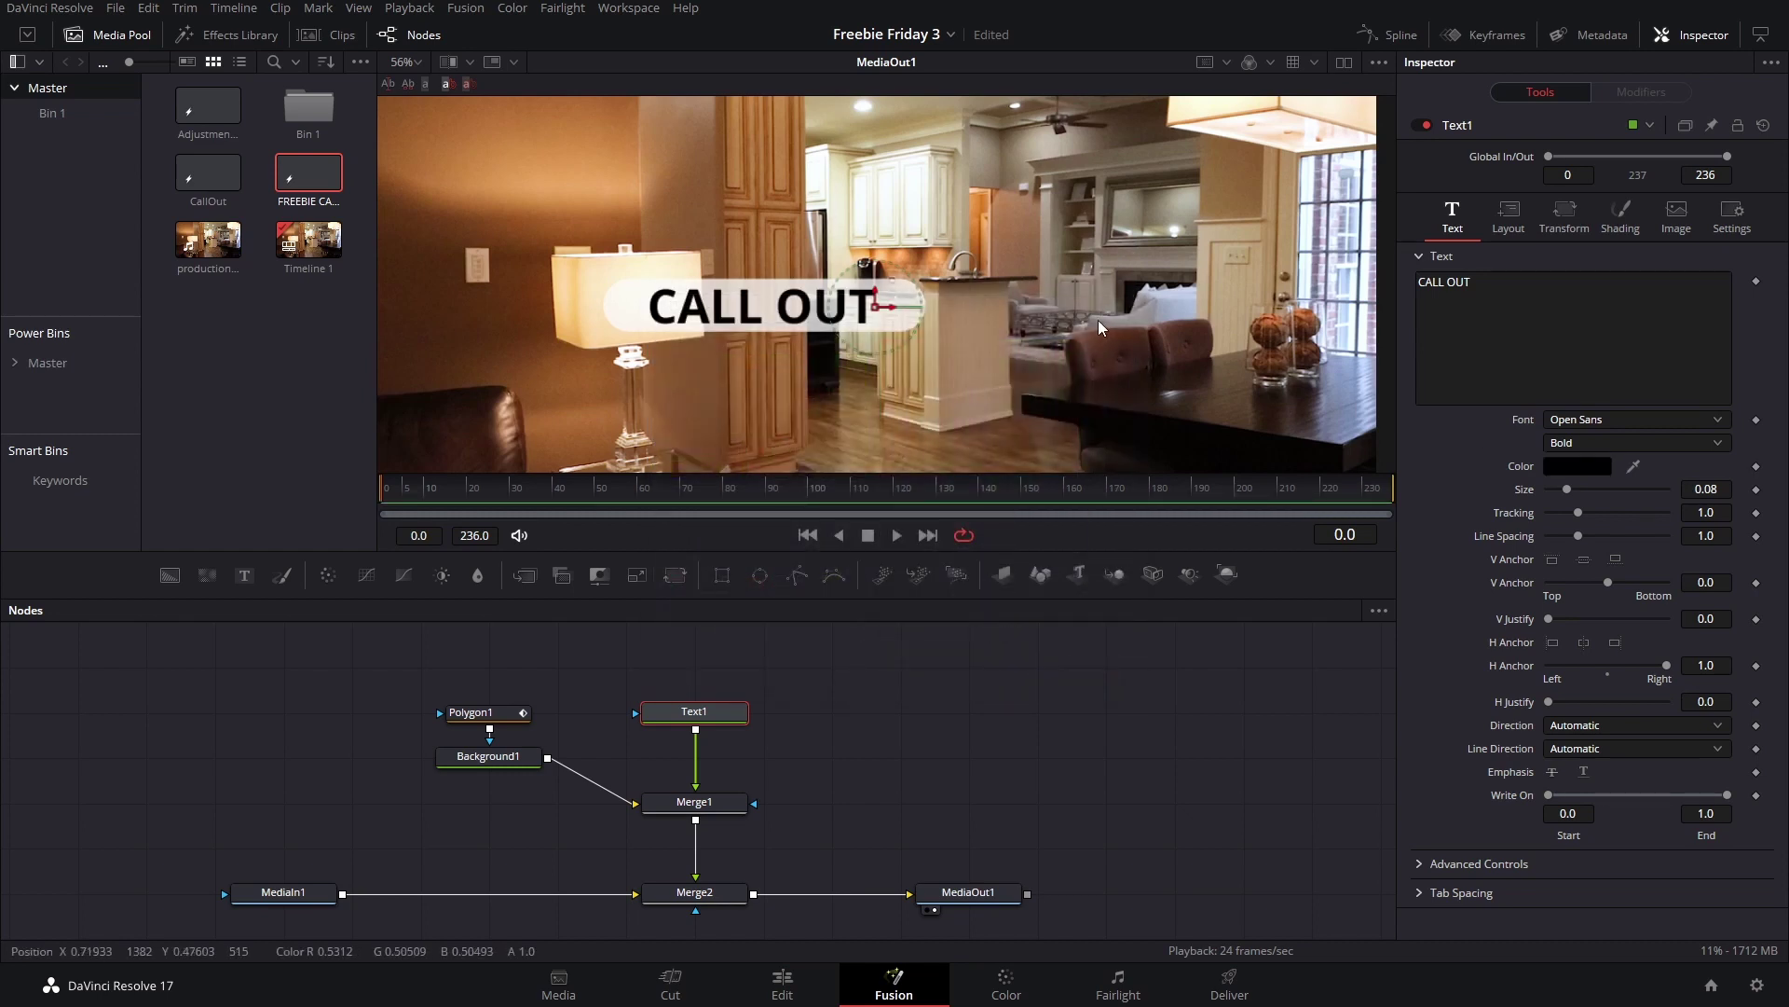
scroll(1116, 287, down, 3)
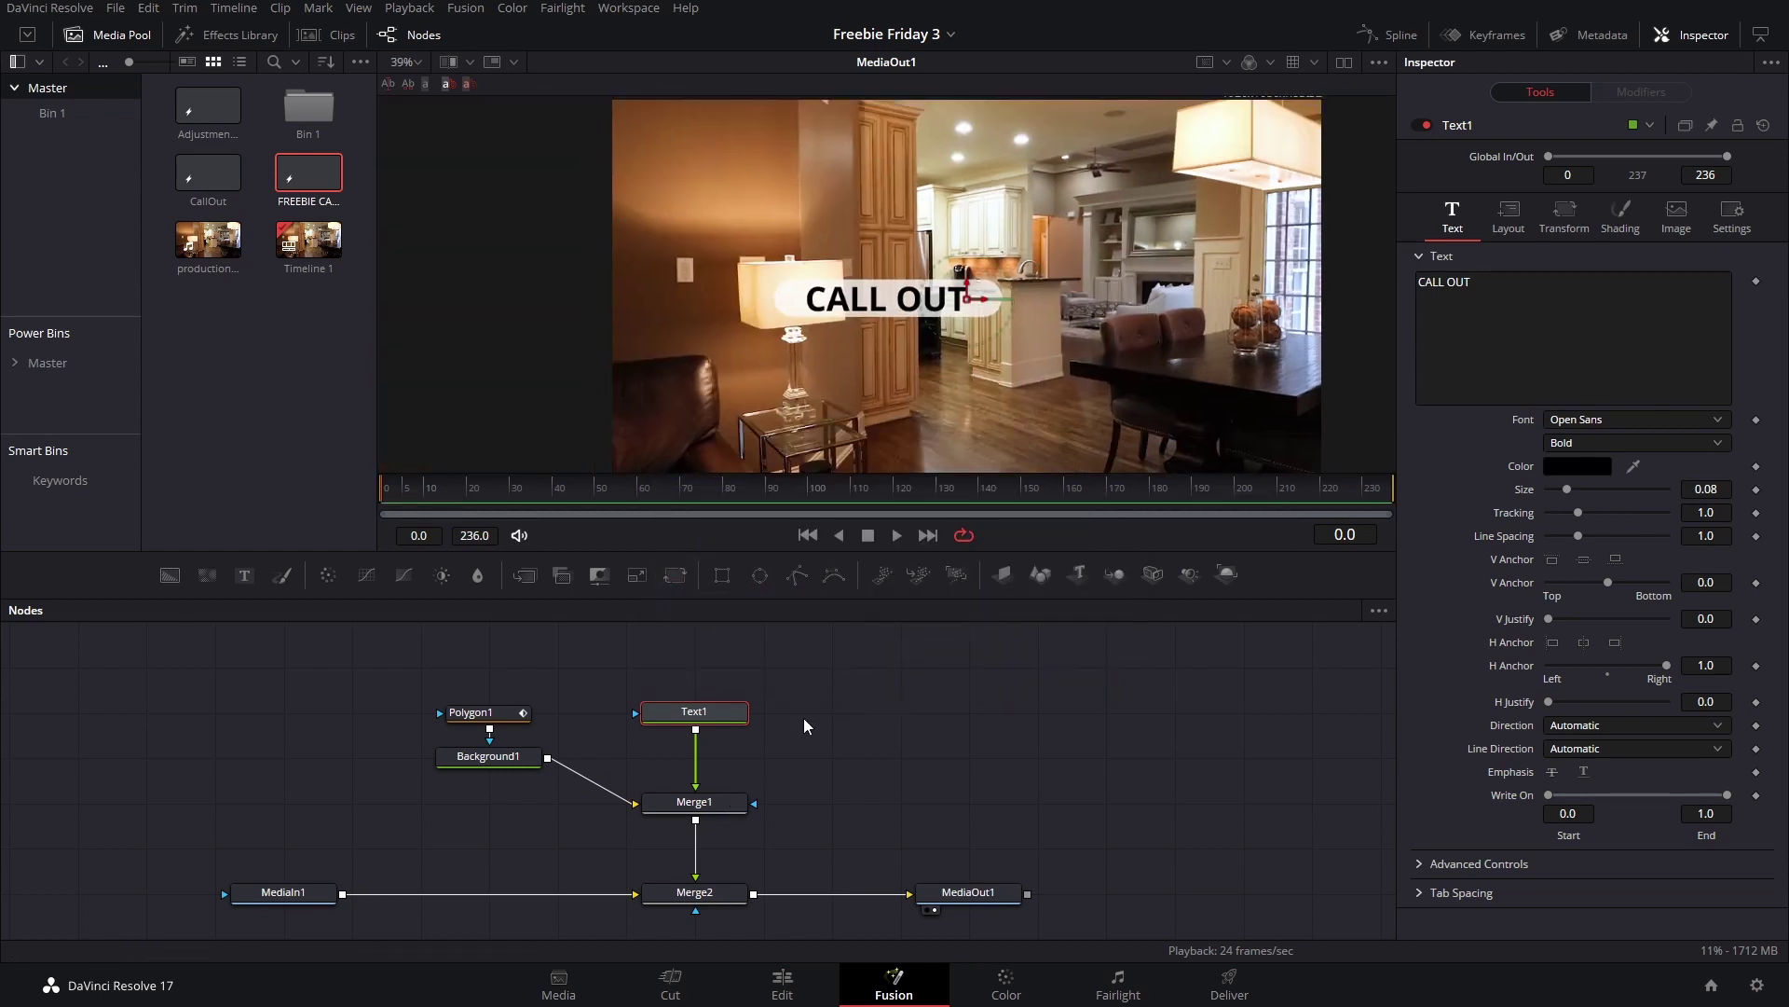
Step: Move the callout nodes apart from Merge2 and add a second Background node, merged with Merge1's output and placed above MediaIn1
drag(840, 708, 488, 818)
drag(721, 803, 878, 736)
click(826, 708)
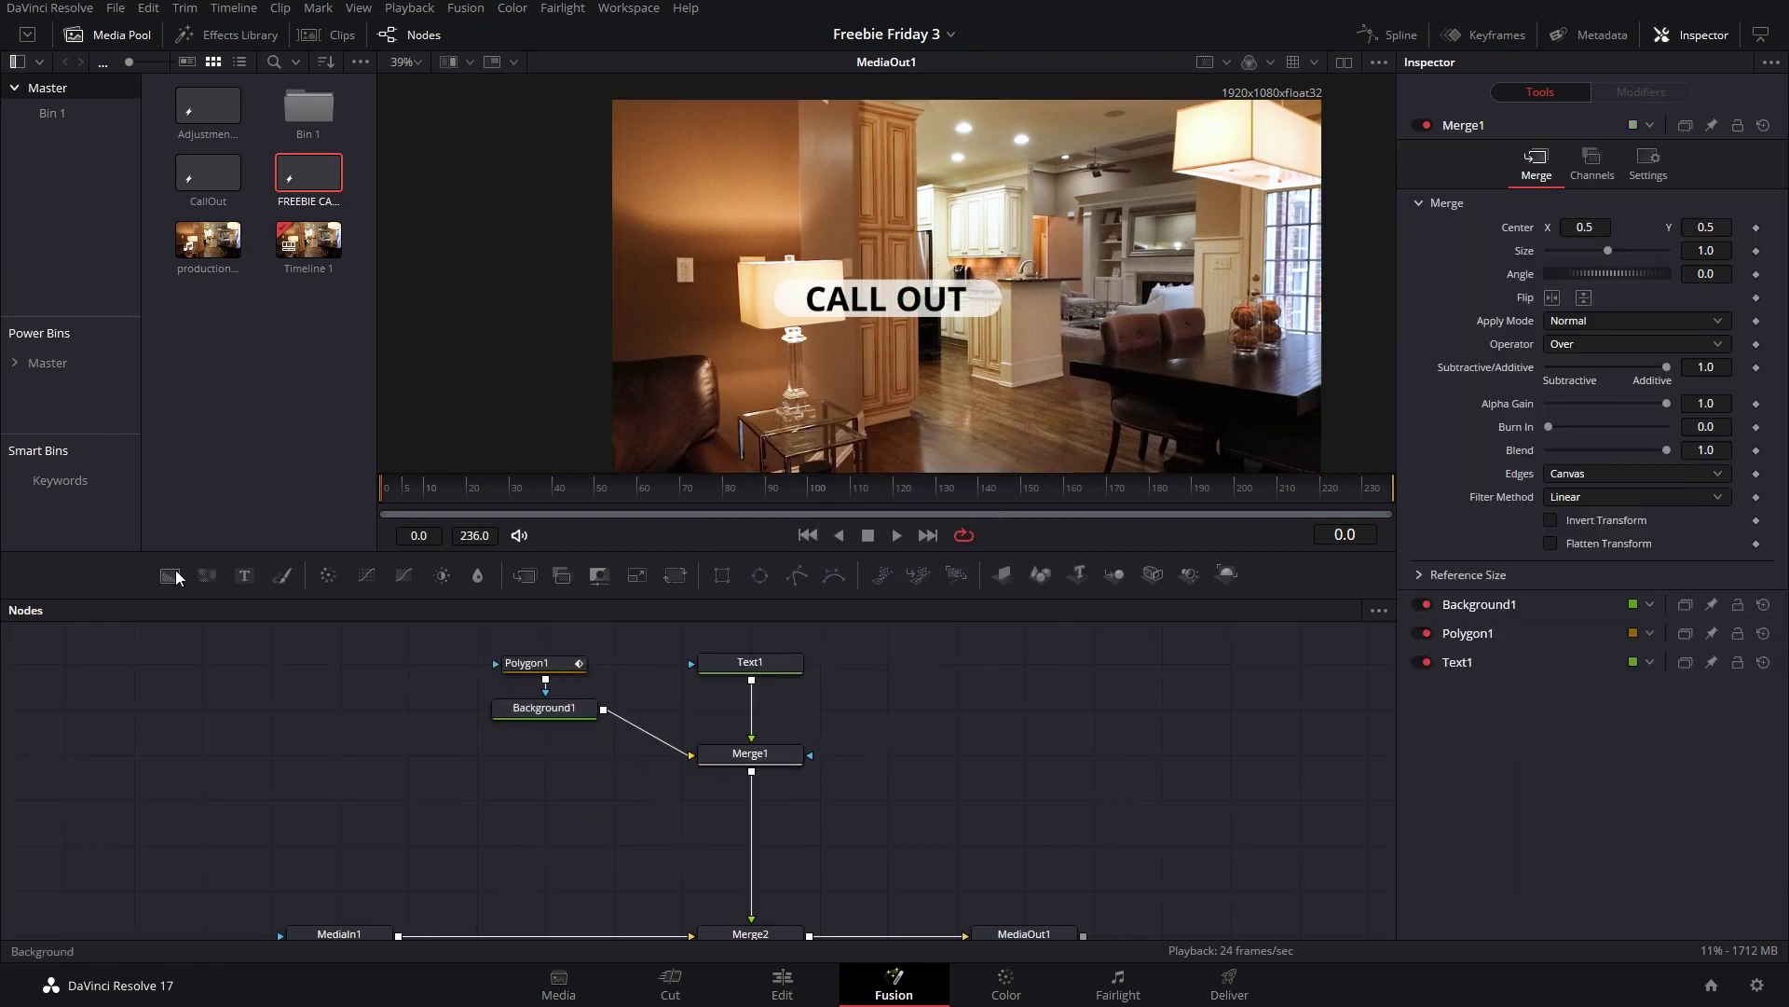
drag(175, 570, 574, 760)
drag(603, 846, 753, 770)
click(559, 846)
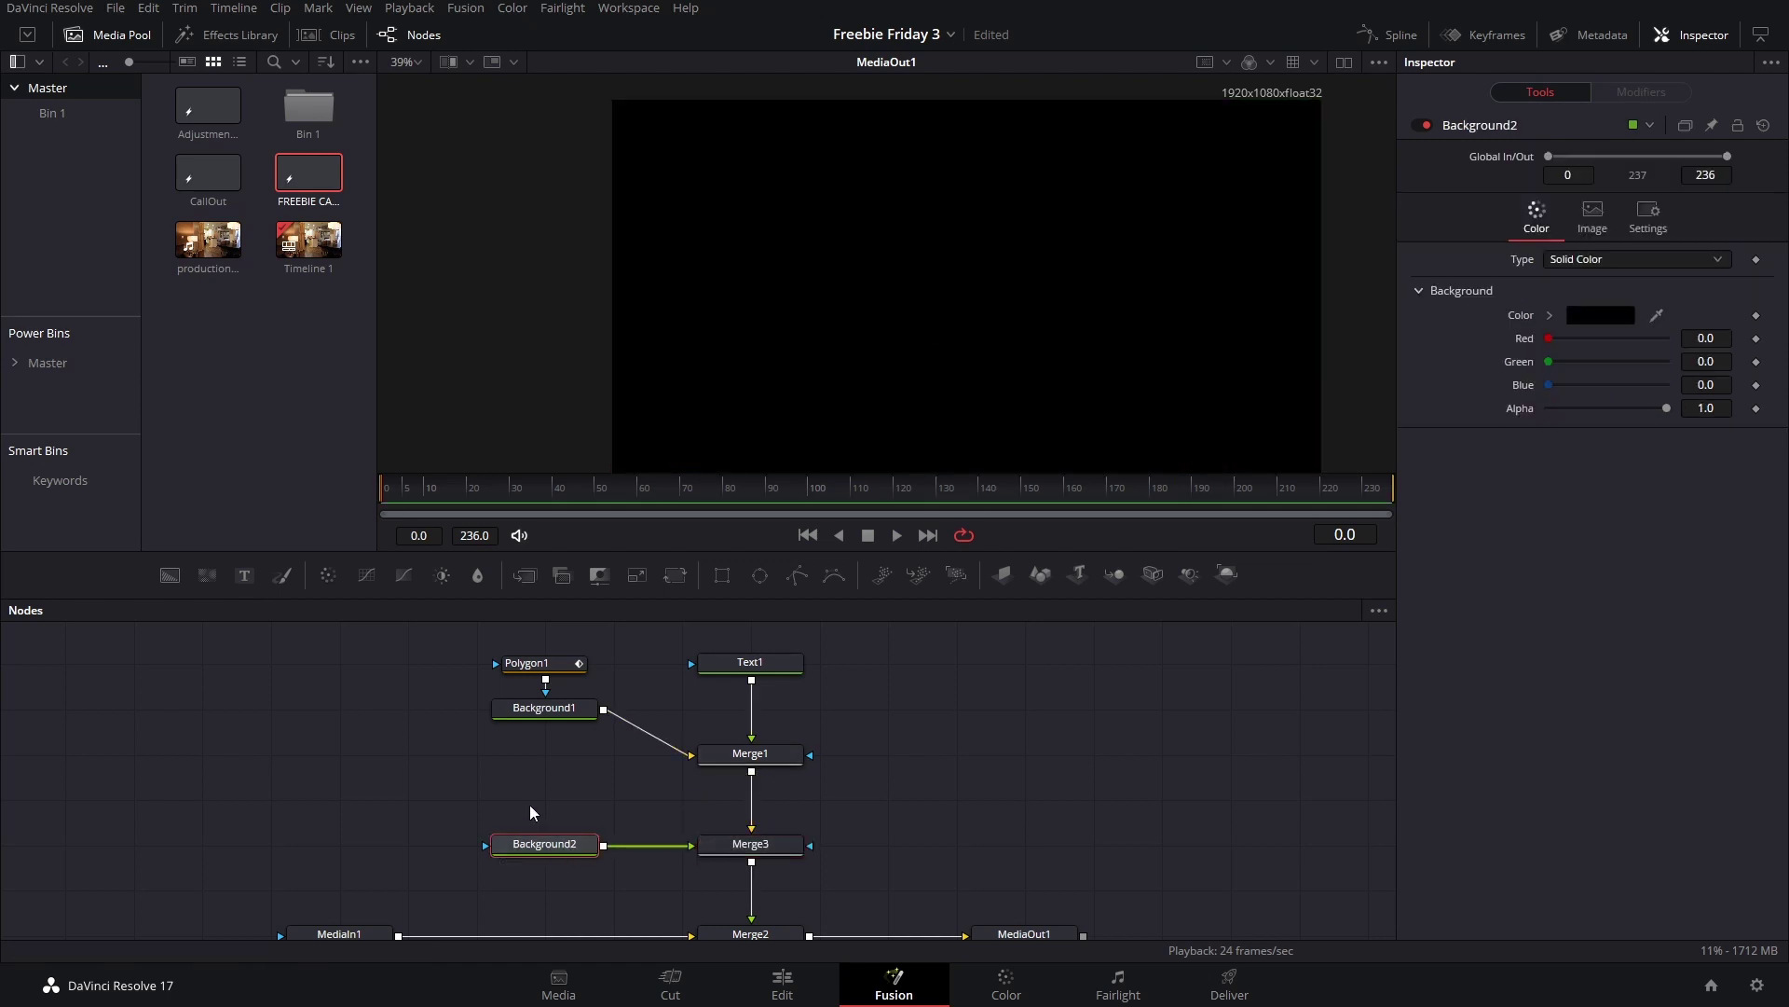
drag(565, 857, 344, 848)
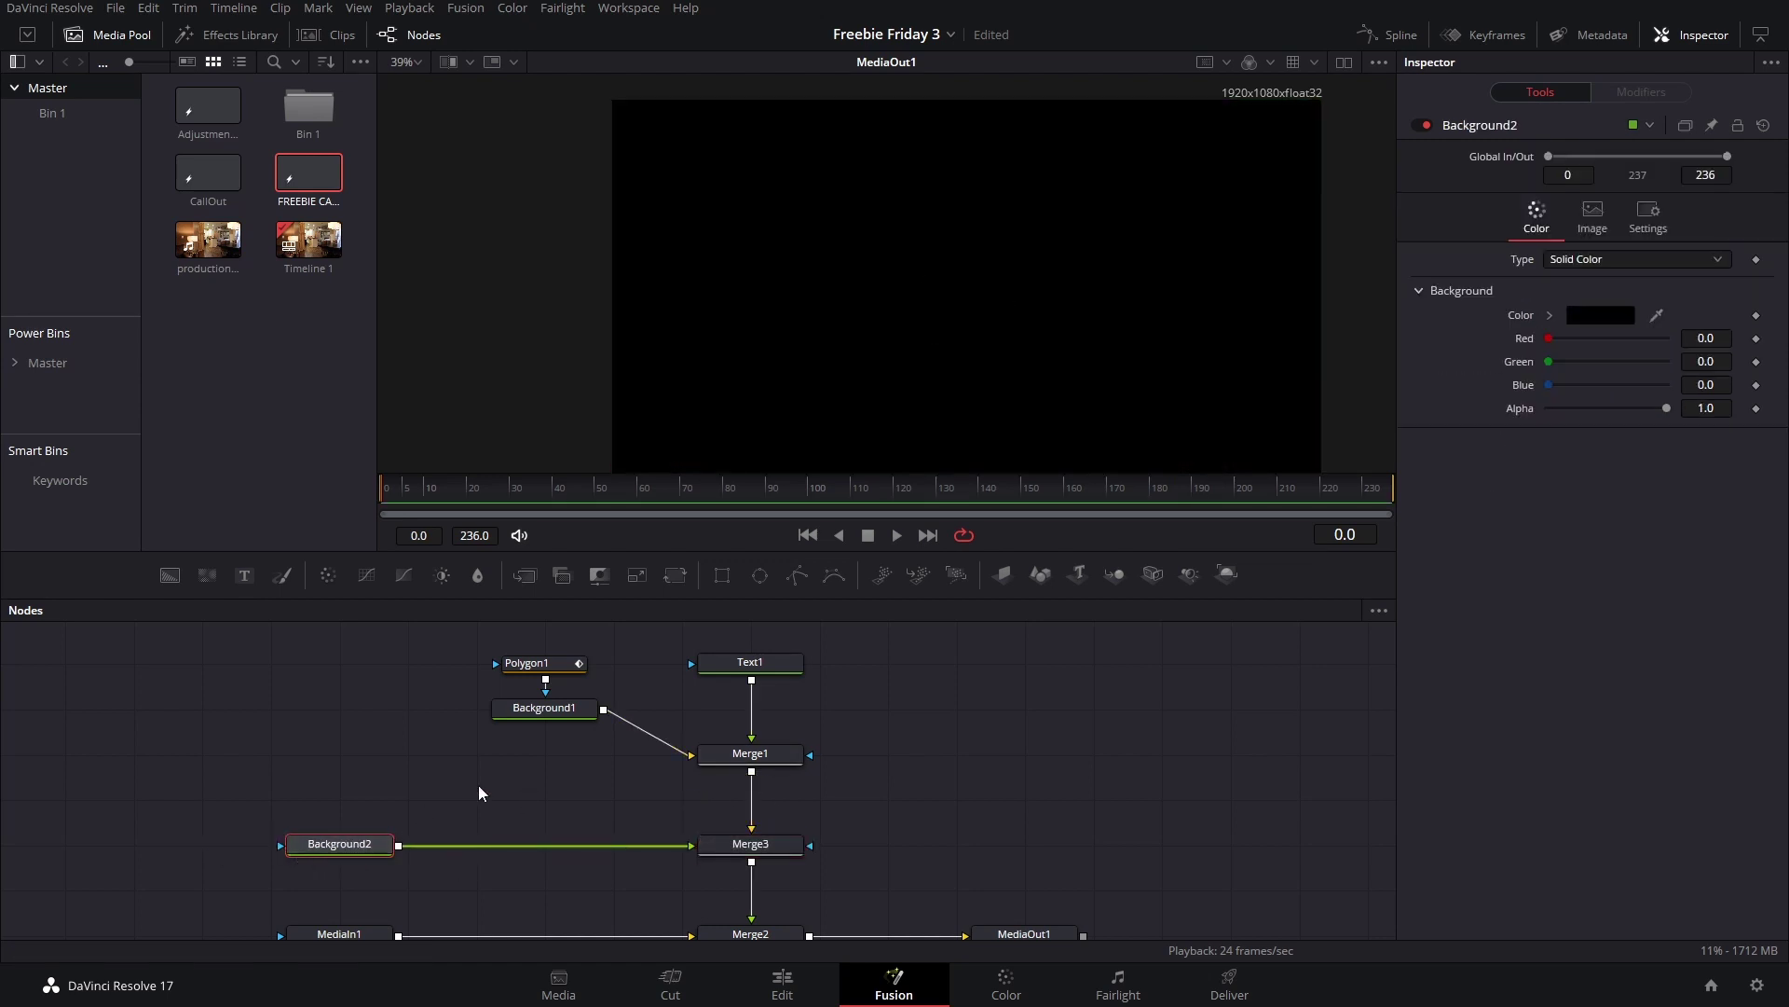
Step: Mask Background2 with a two-point polygon line running diagonally from the callout to the dining table, with border width 0.0069
click(792, 572)
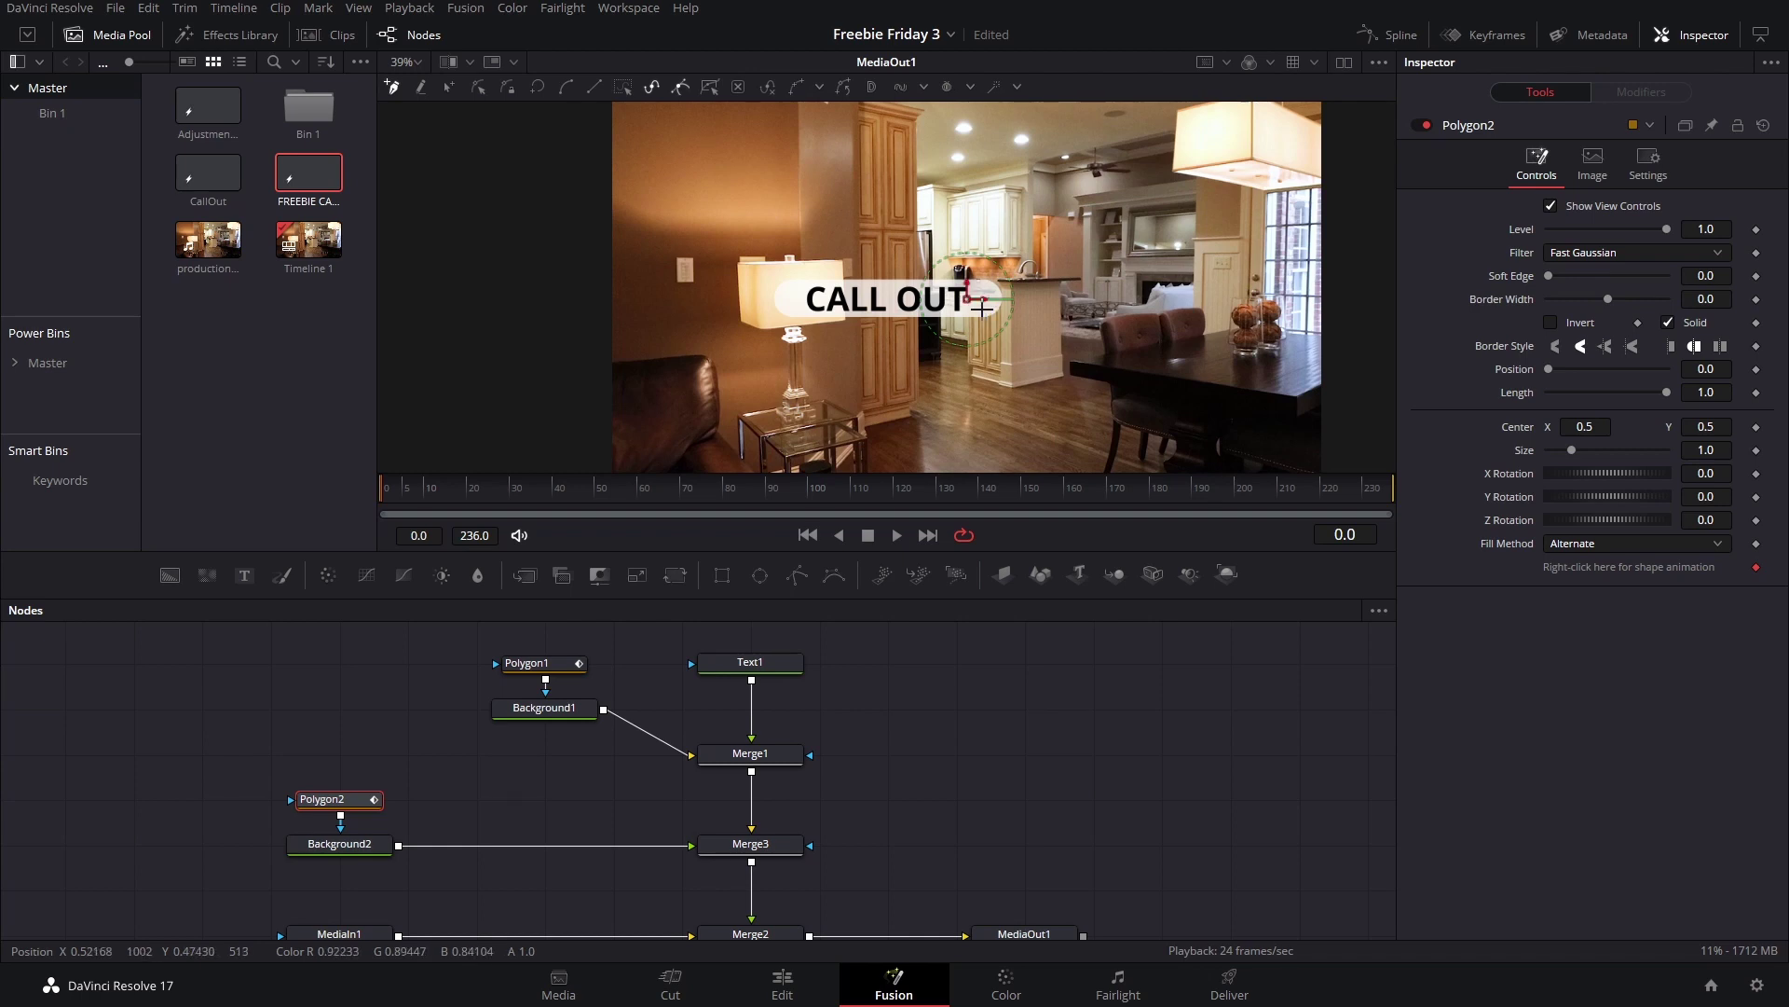
click(982, 310)
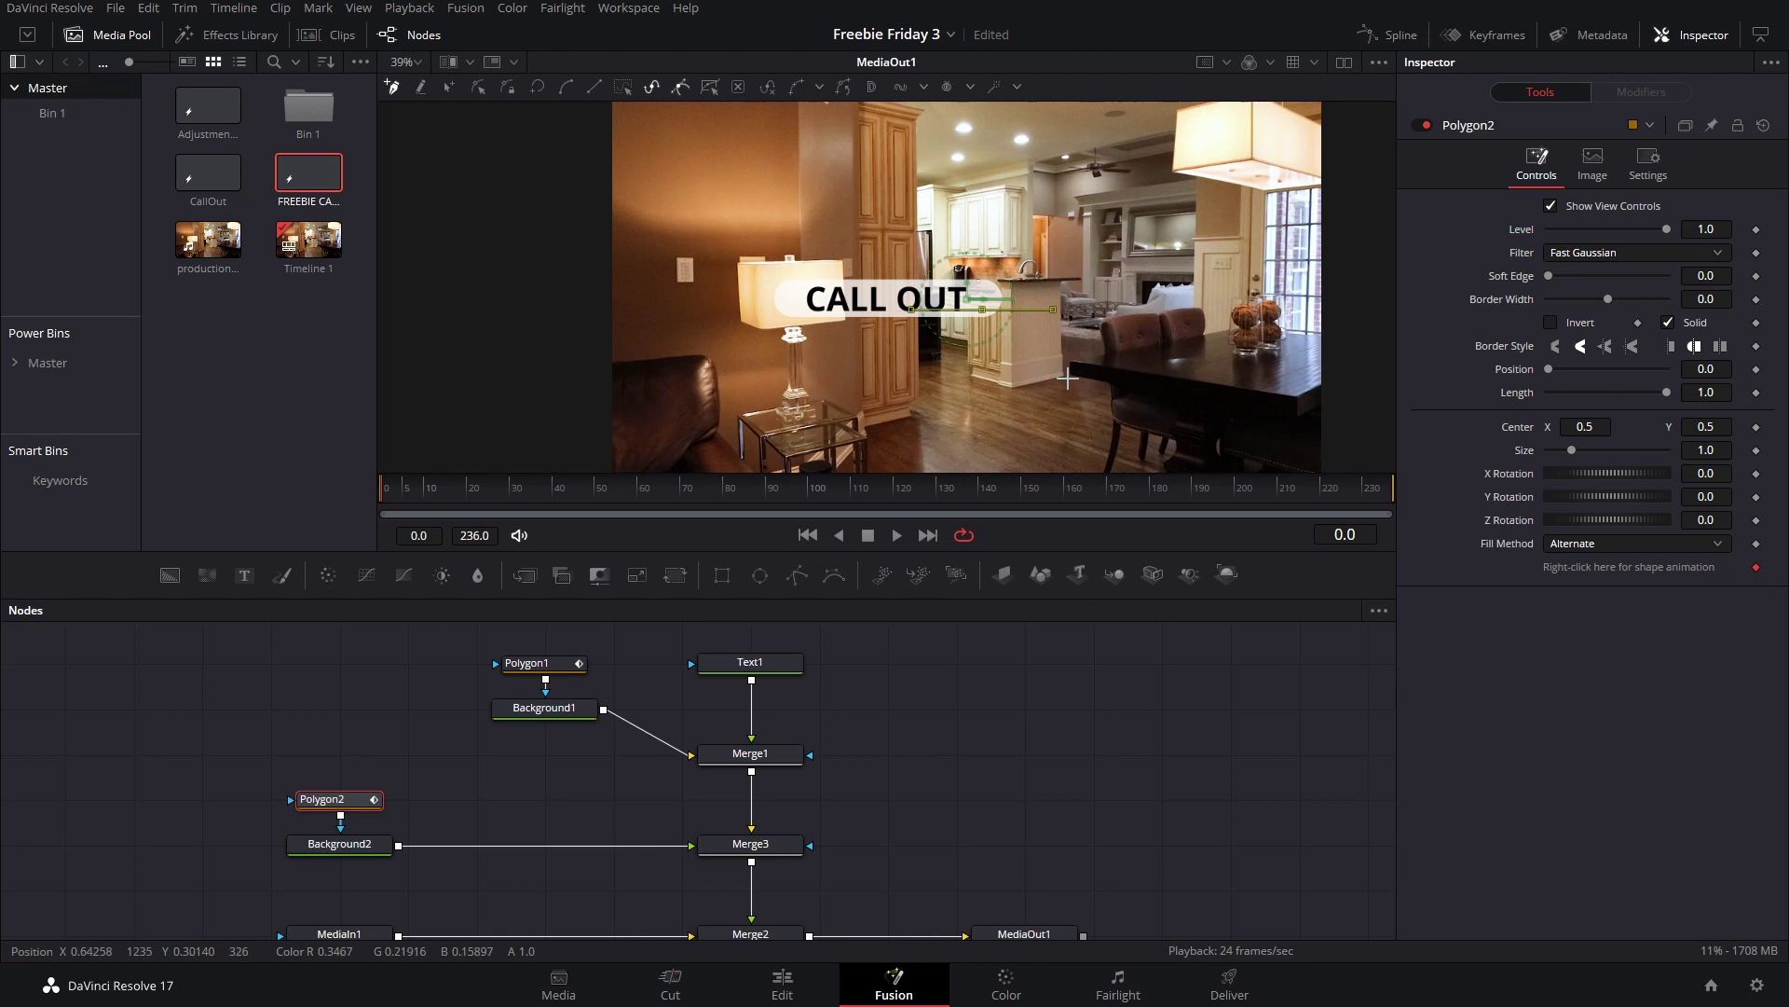
click(1068, 378)
drag(326, 798, 326, 709)
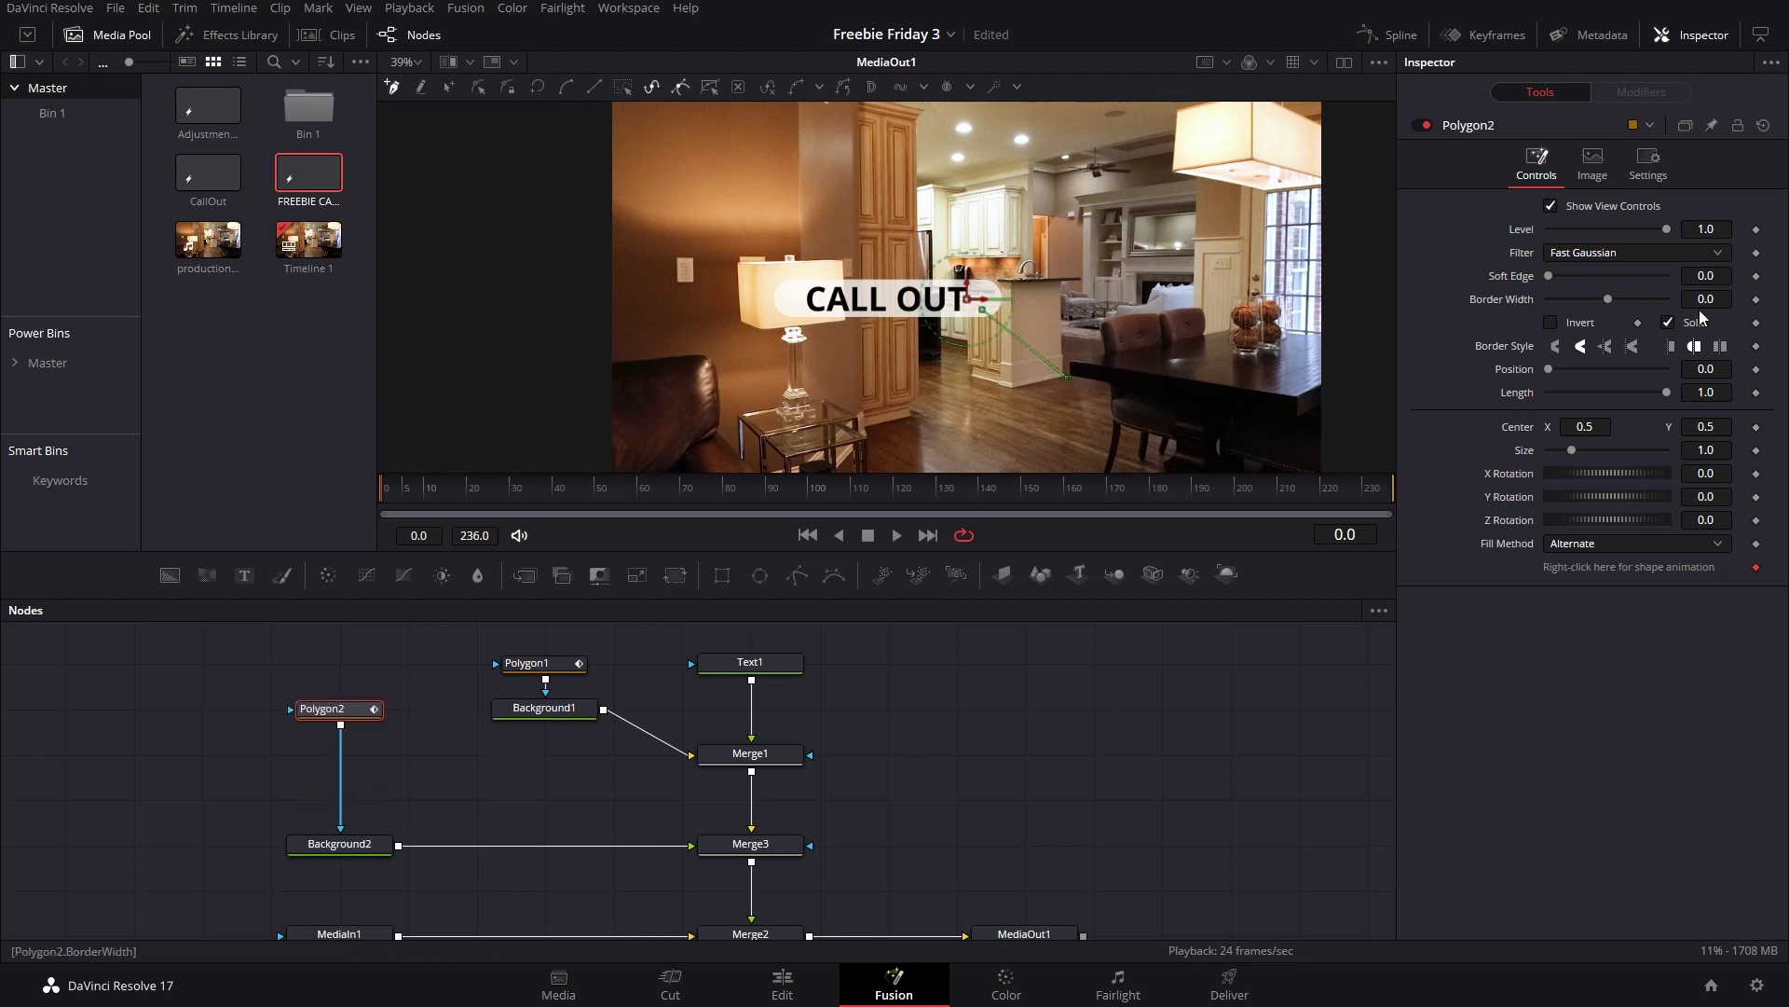
drag(1704, 298, 1764, 298)
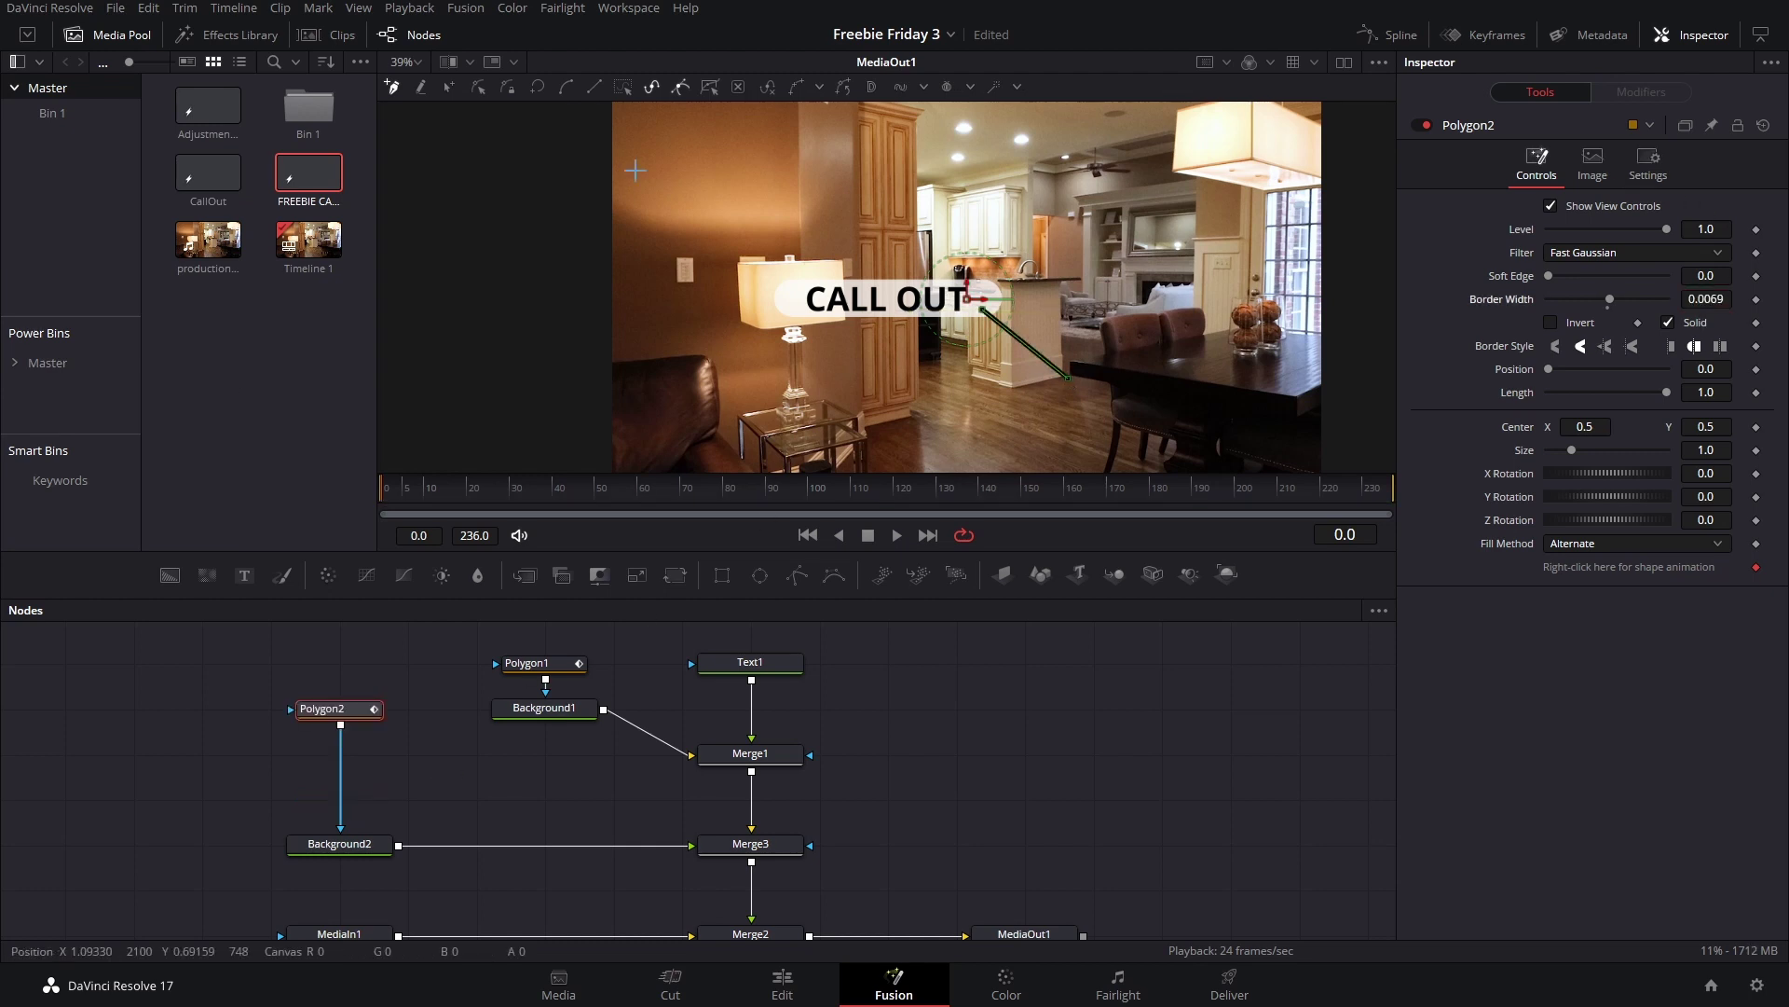
Step: Set the pointer line's Background2 colour to white, #ffffff
click(350, 850)
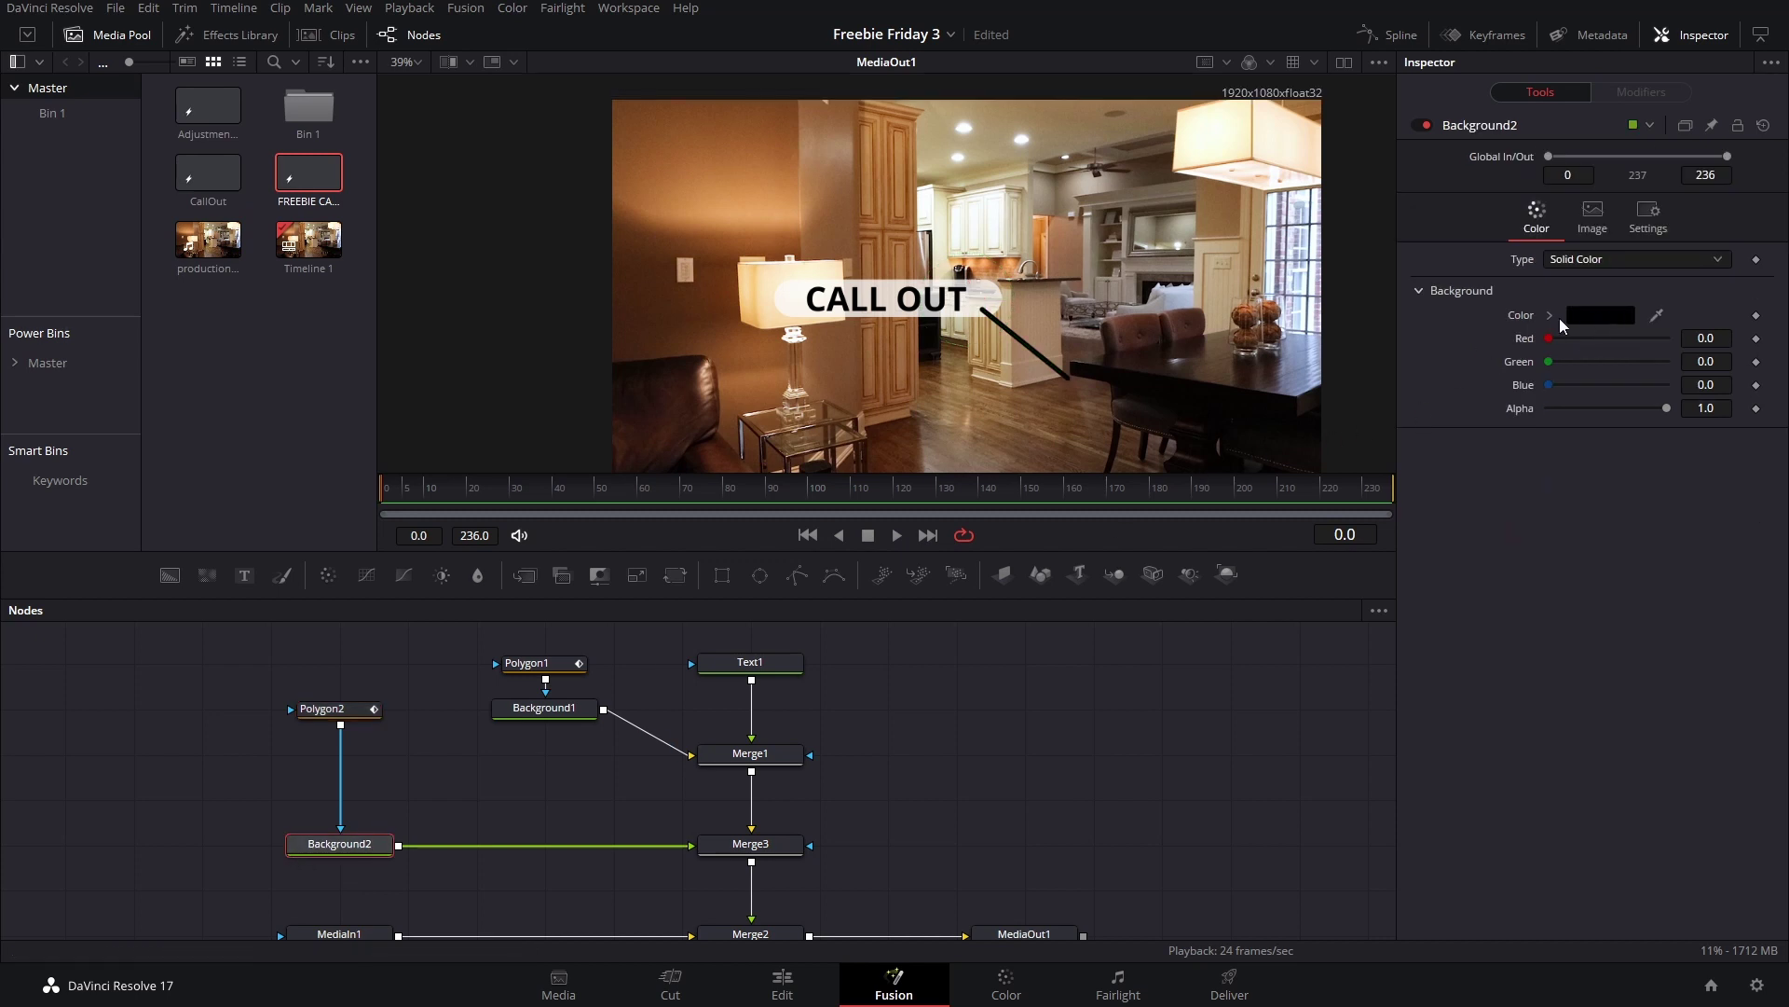
click(1585, 315)
click(805, 588)
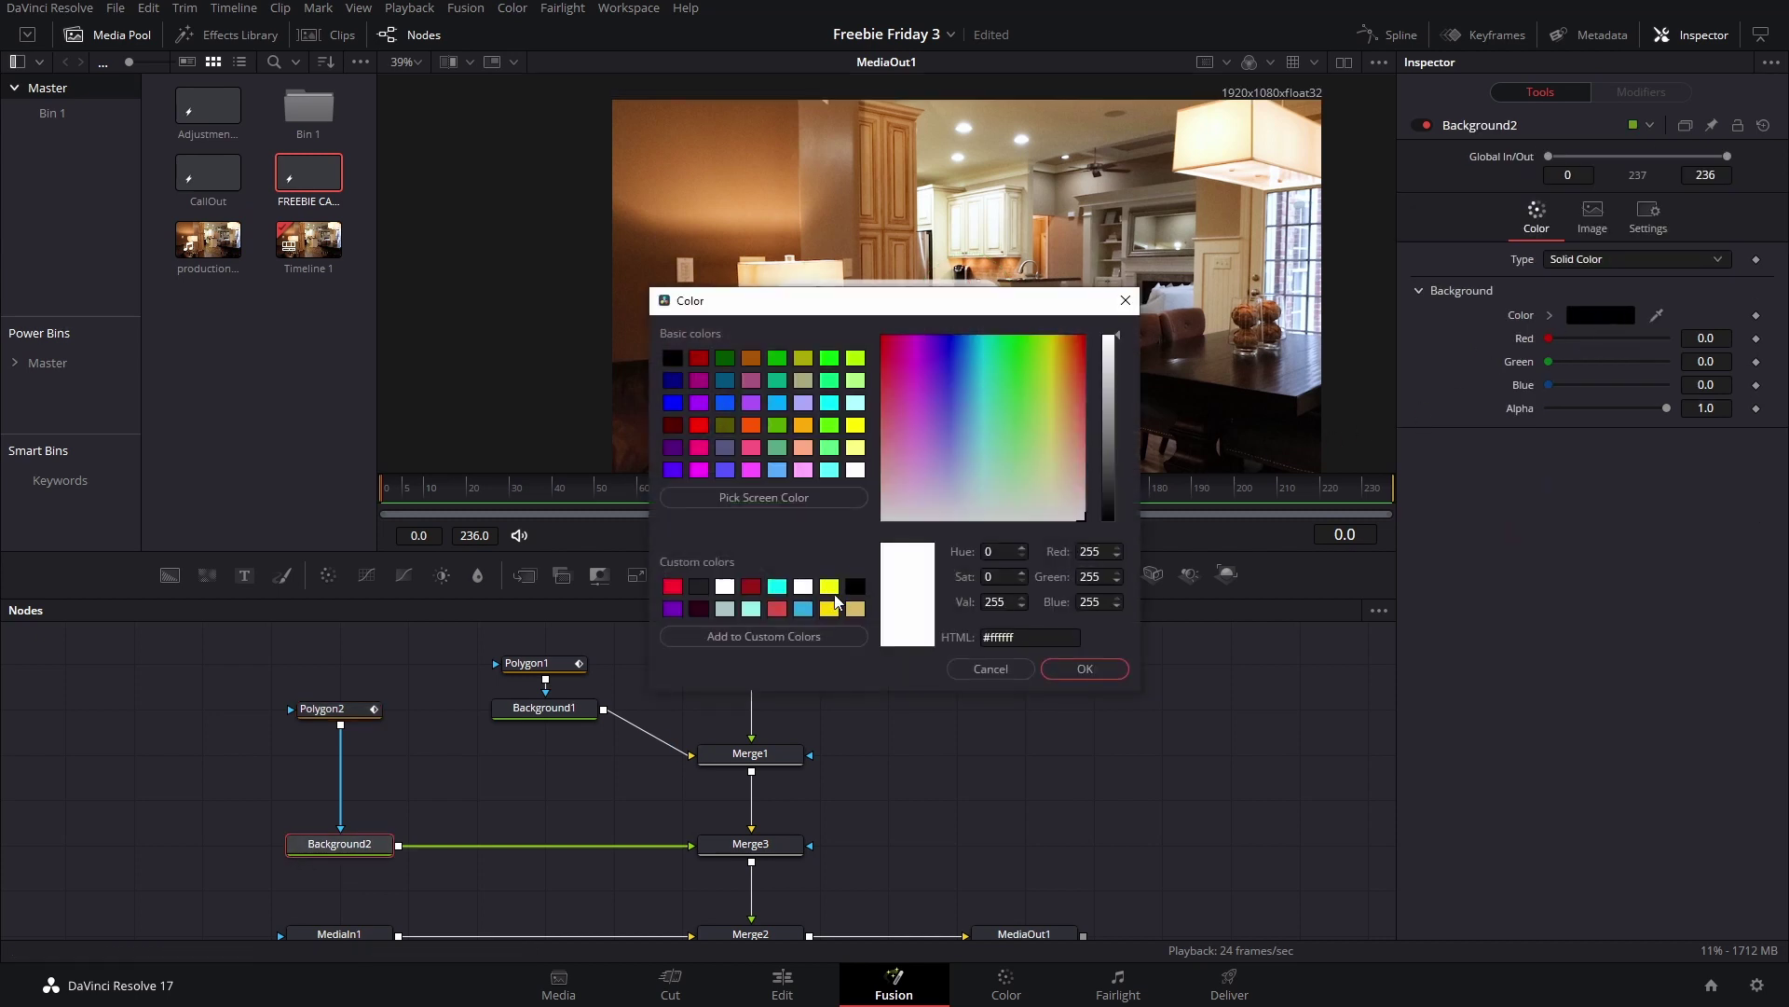
click(1085, 668)
Step: Select both points of the Polygon2 line and publish them as position parameters
click(347, 710)
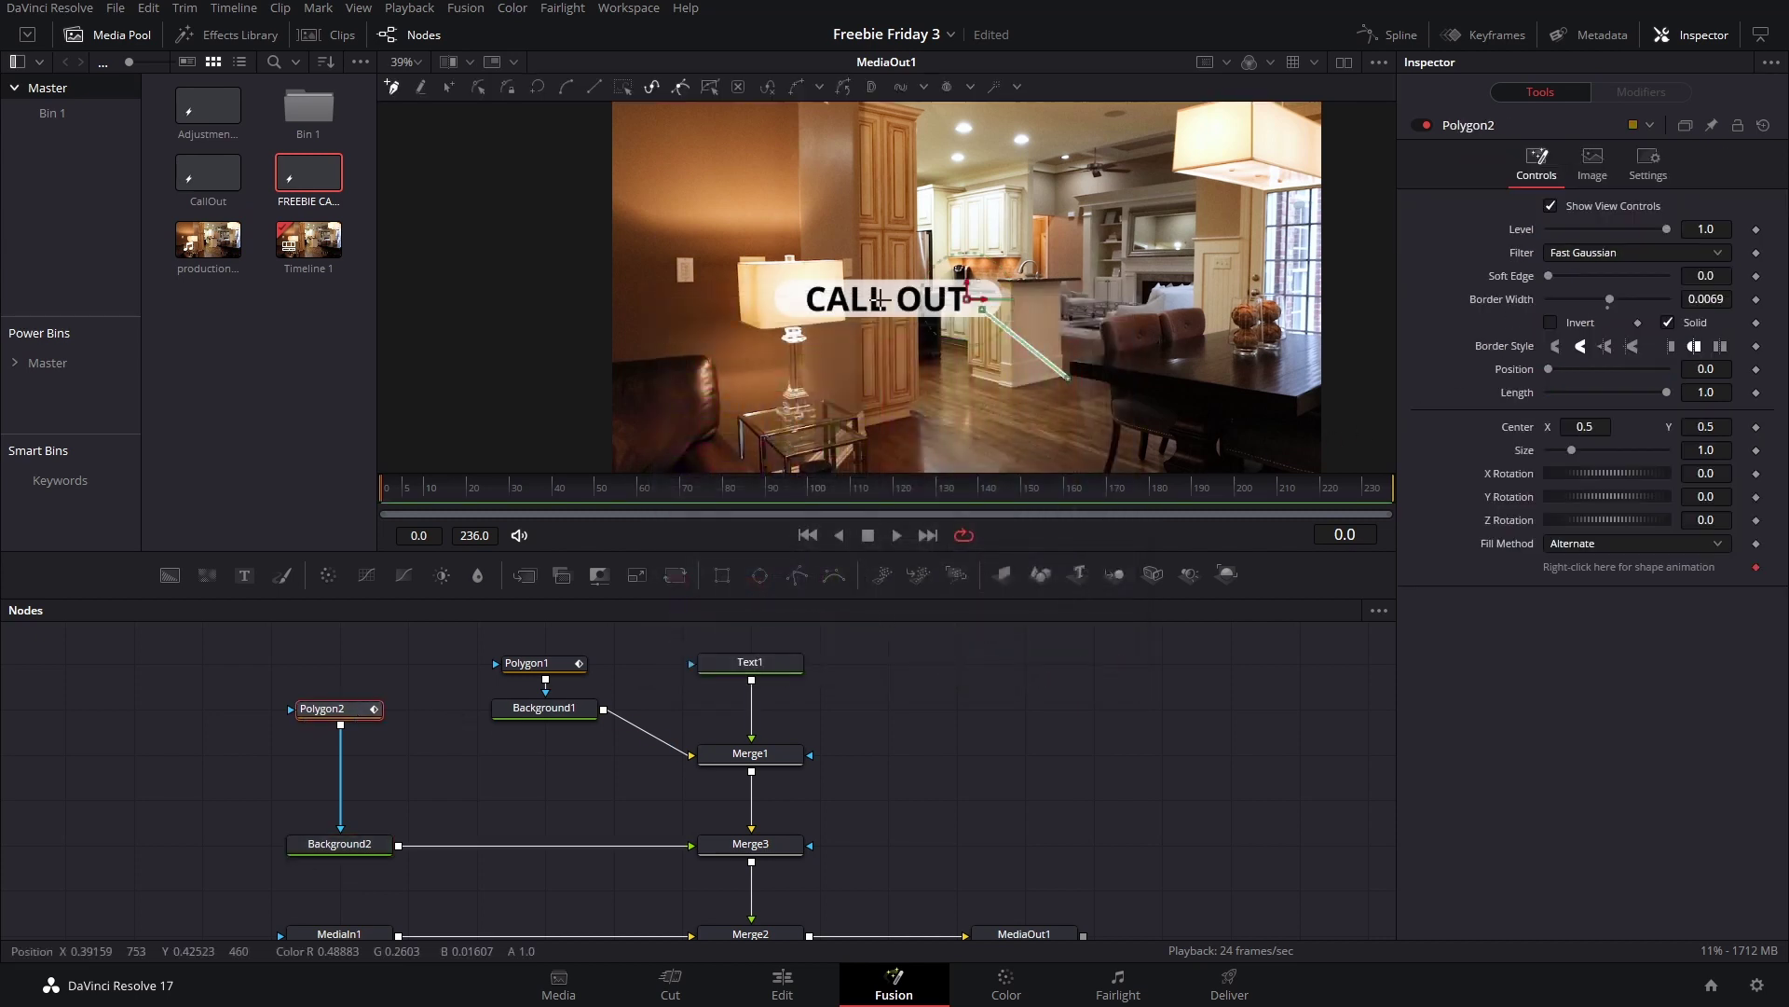
drag(902, 213, 1128, 453)
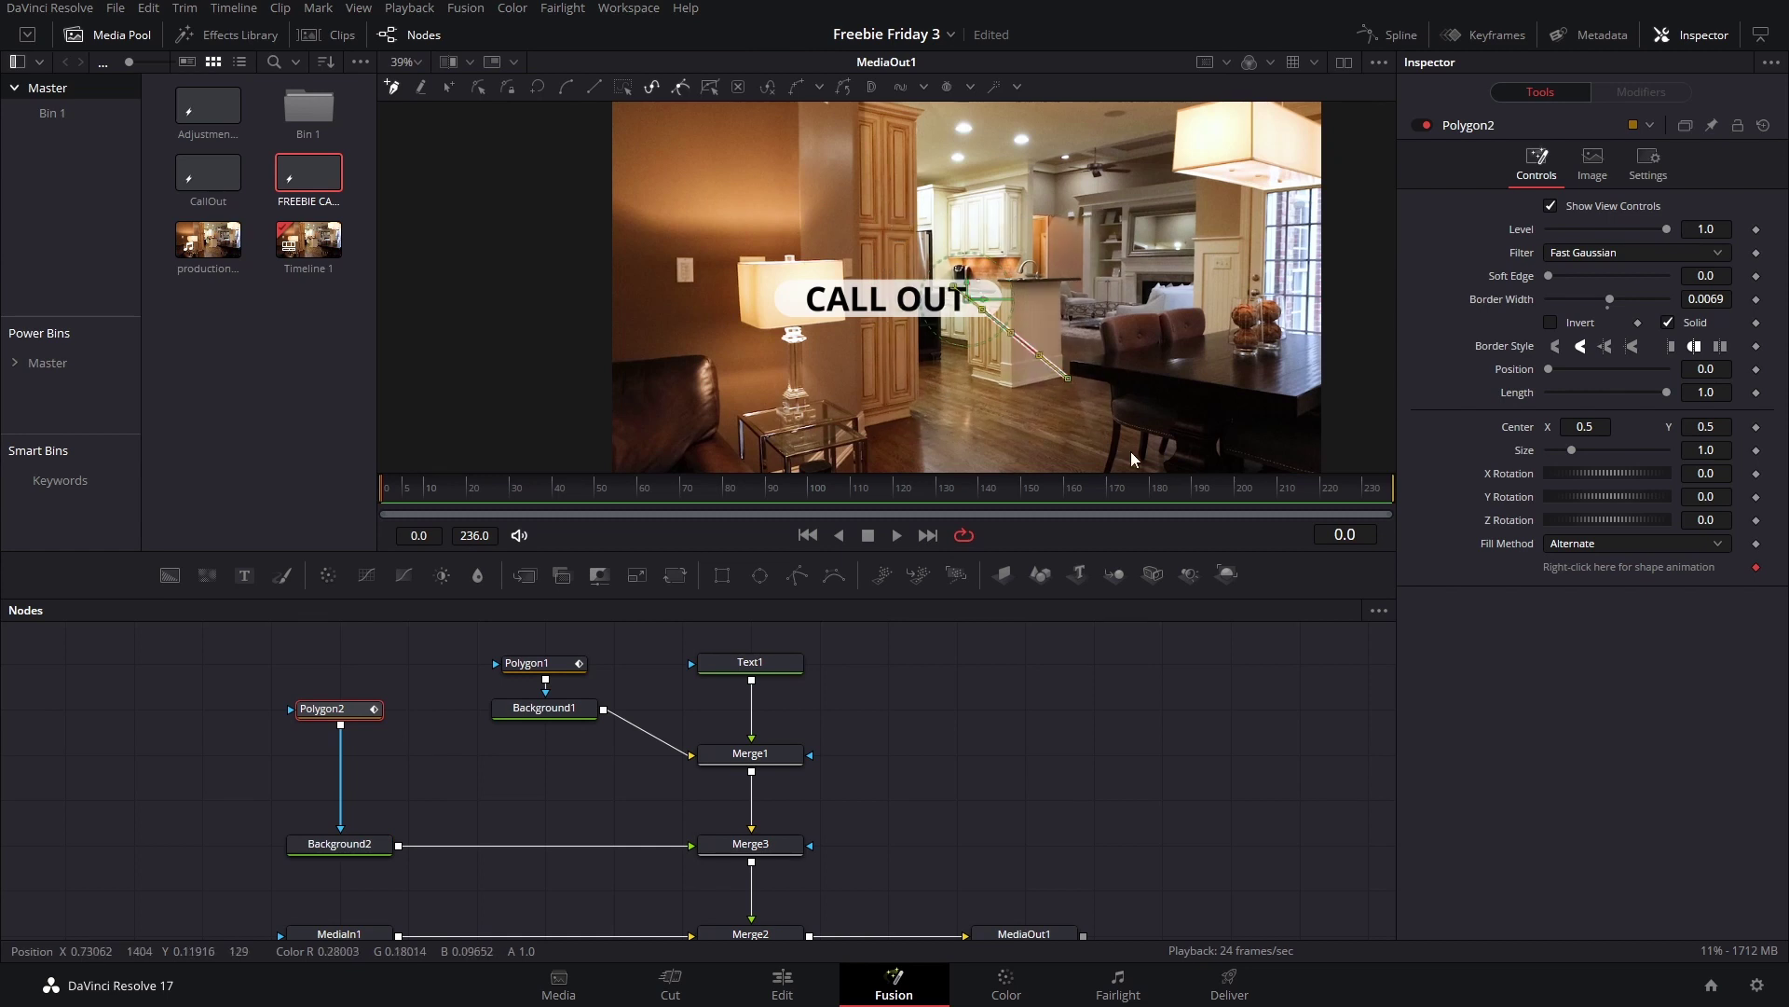
right_click(1070, 383)
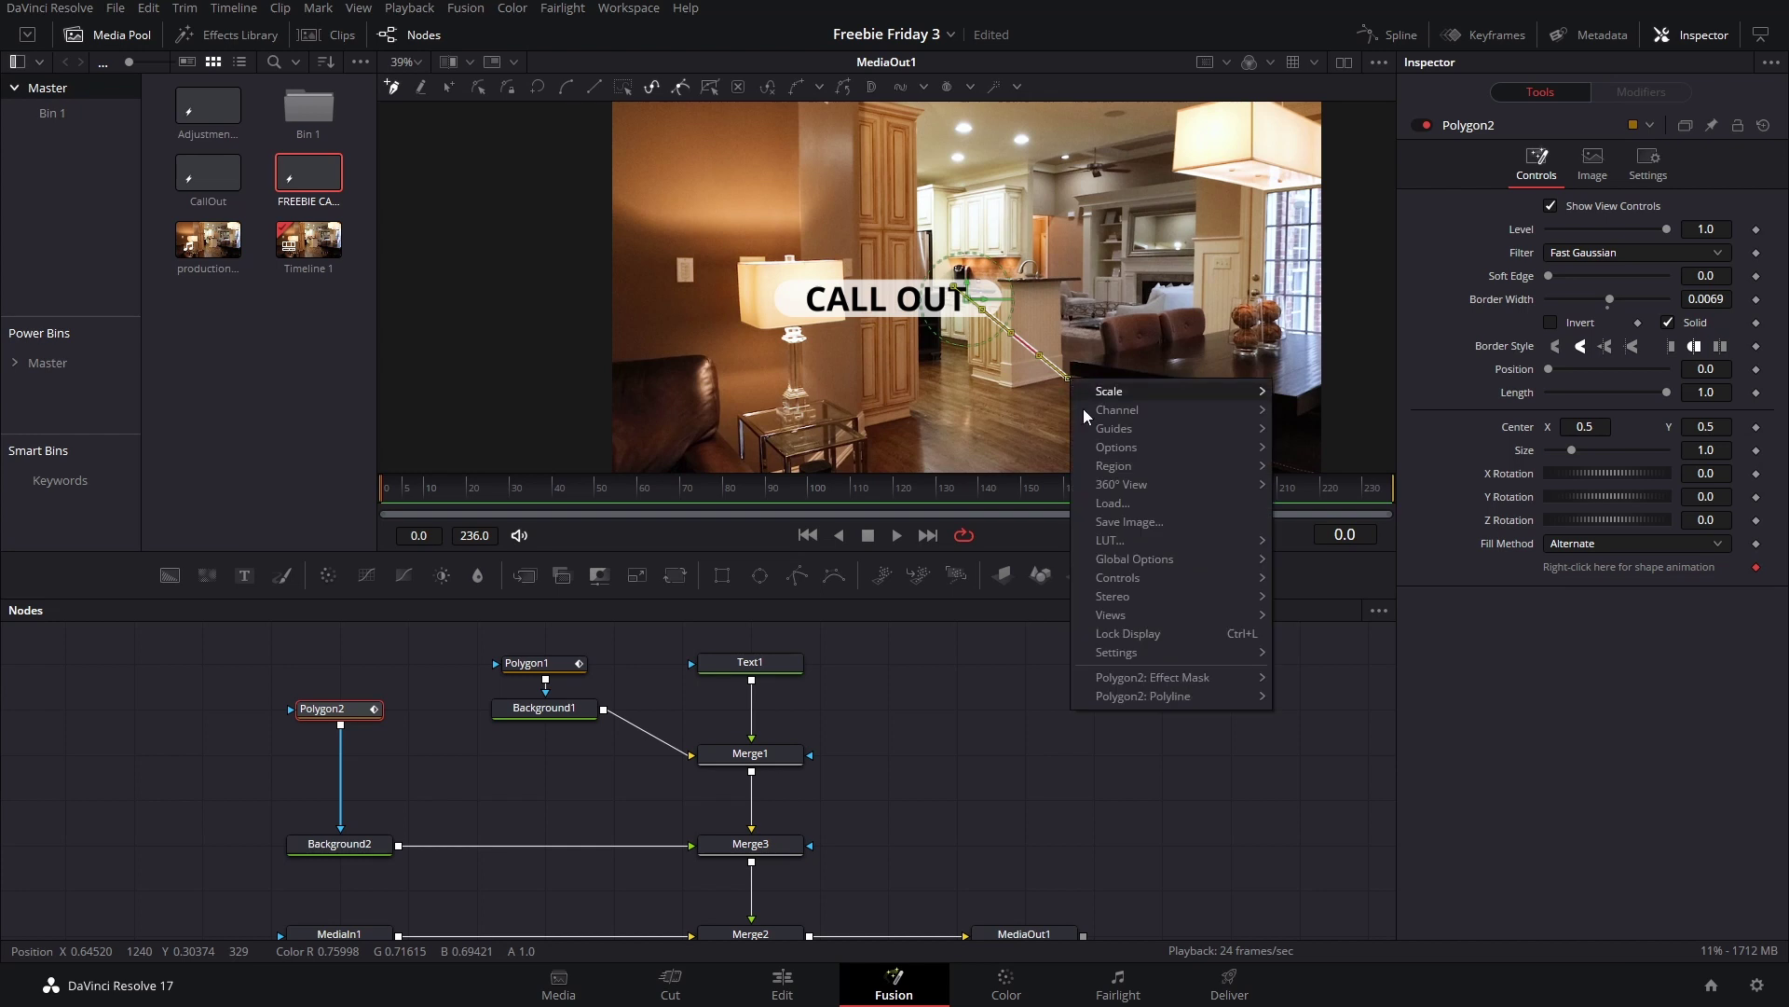
mouse_move(1135, 701)
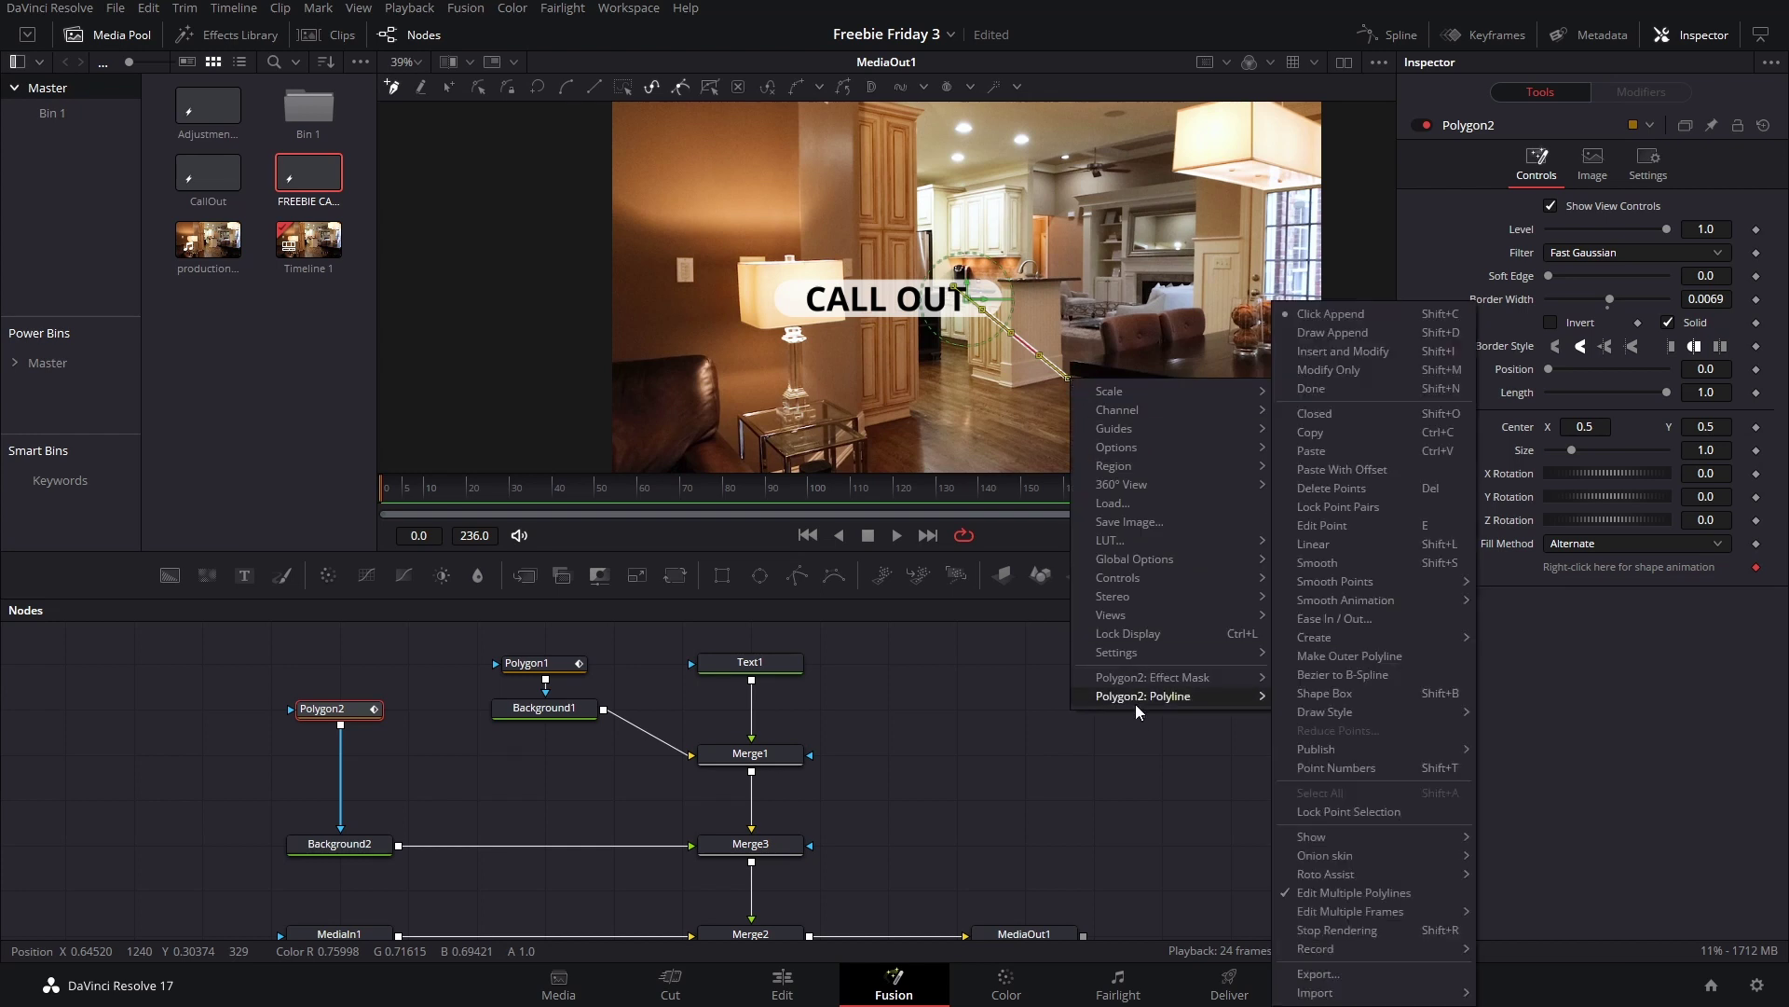
mouse_move(1331, 753)
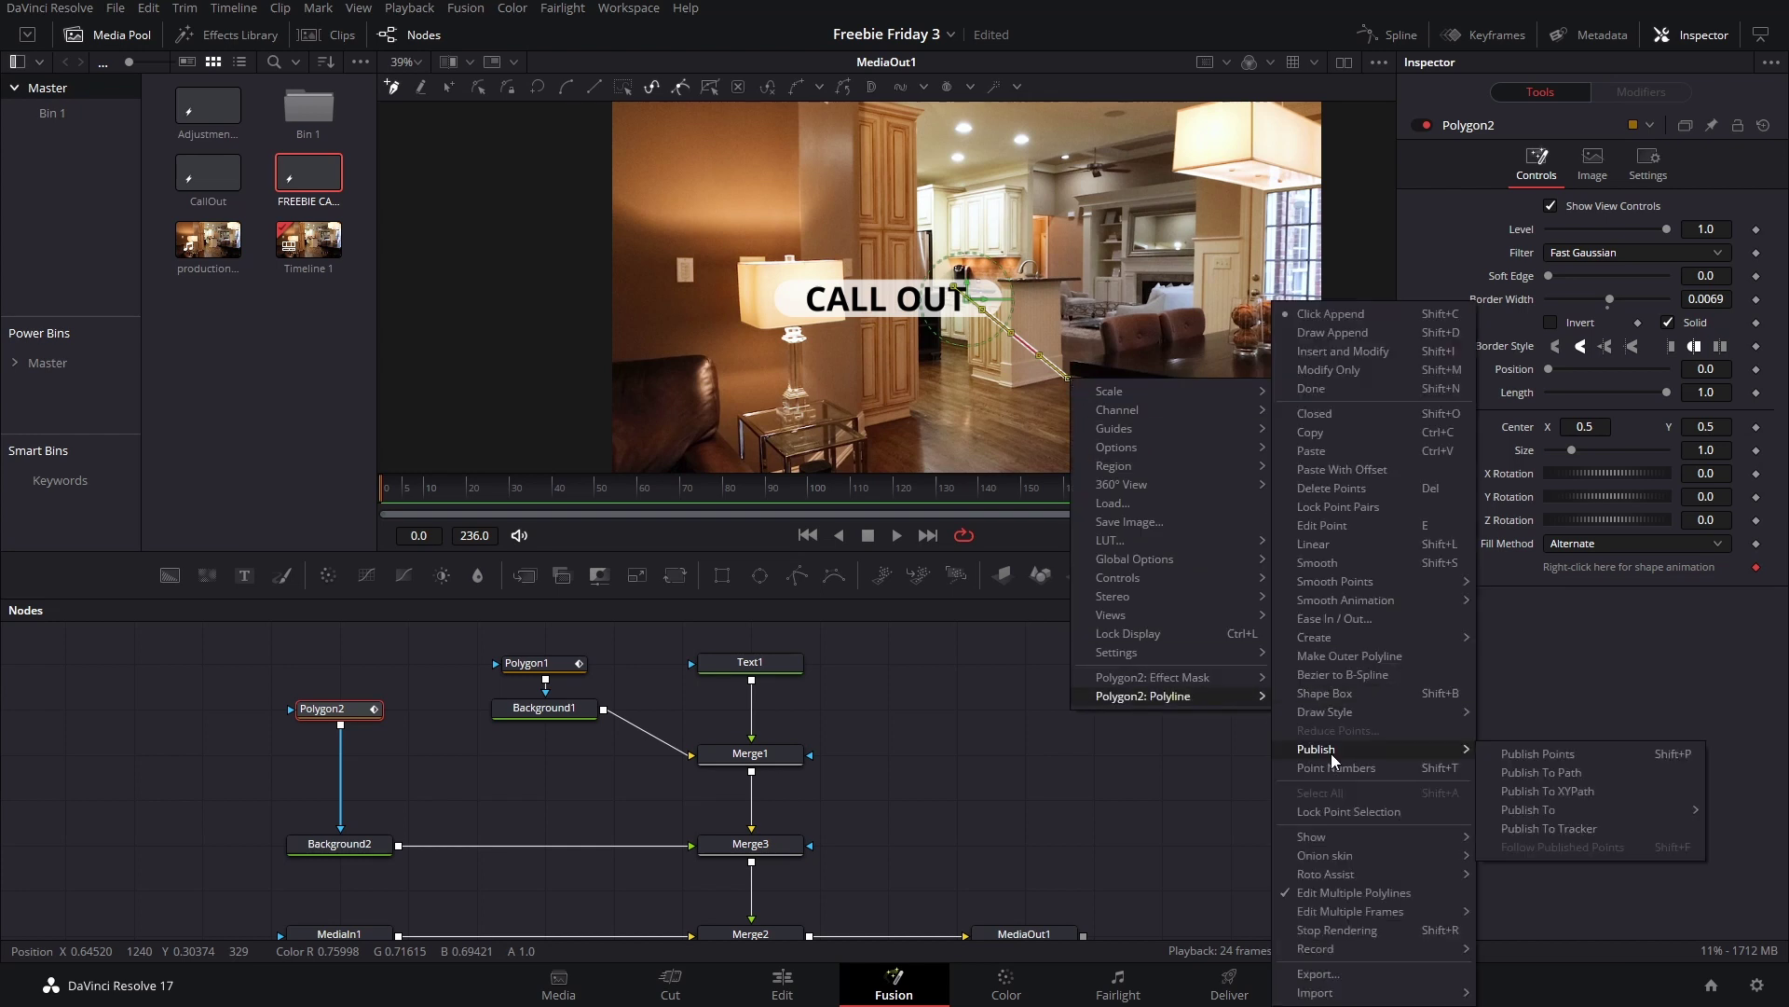
click(1534, 758)
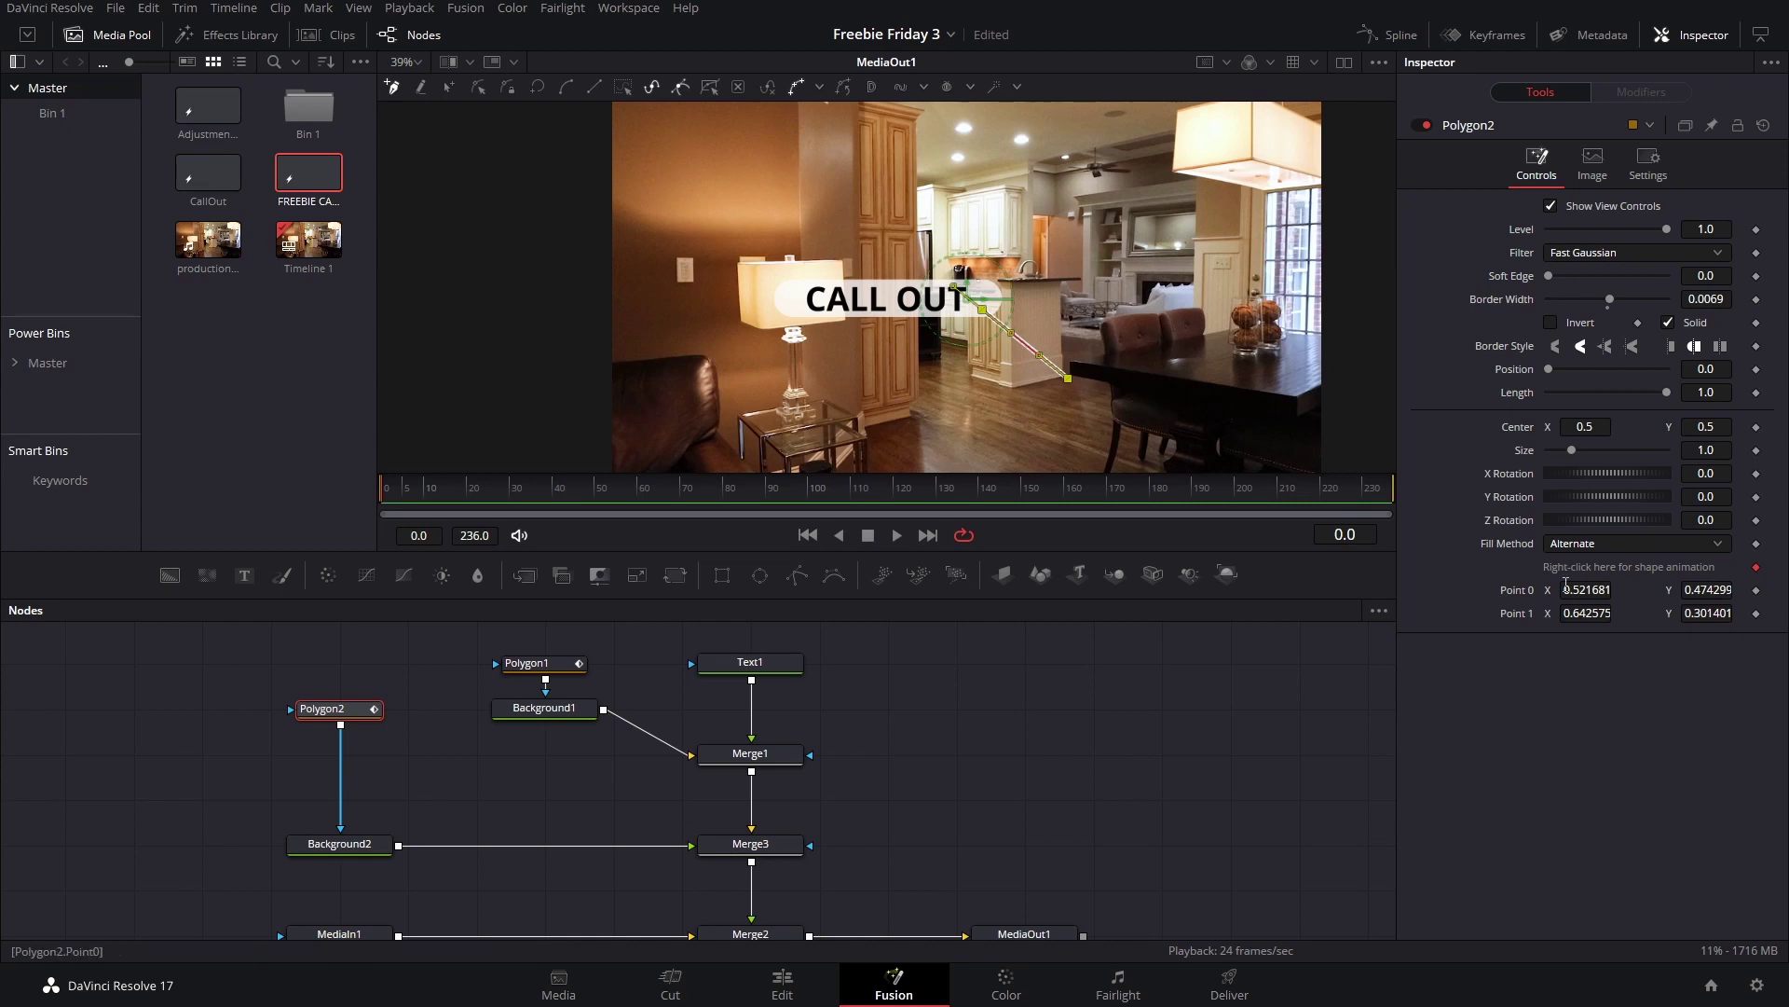
Step: Undo a trial horizontal shift of Polygon2's Point 0 and remove the shape animation keyframe
mouse_move(1572, 589)
mouse_down()
mouse_move(1456, 589)
mouse_move(1573, 589)
mouse_up()
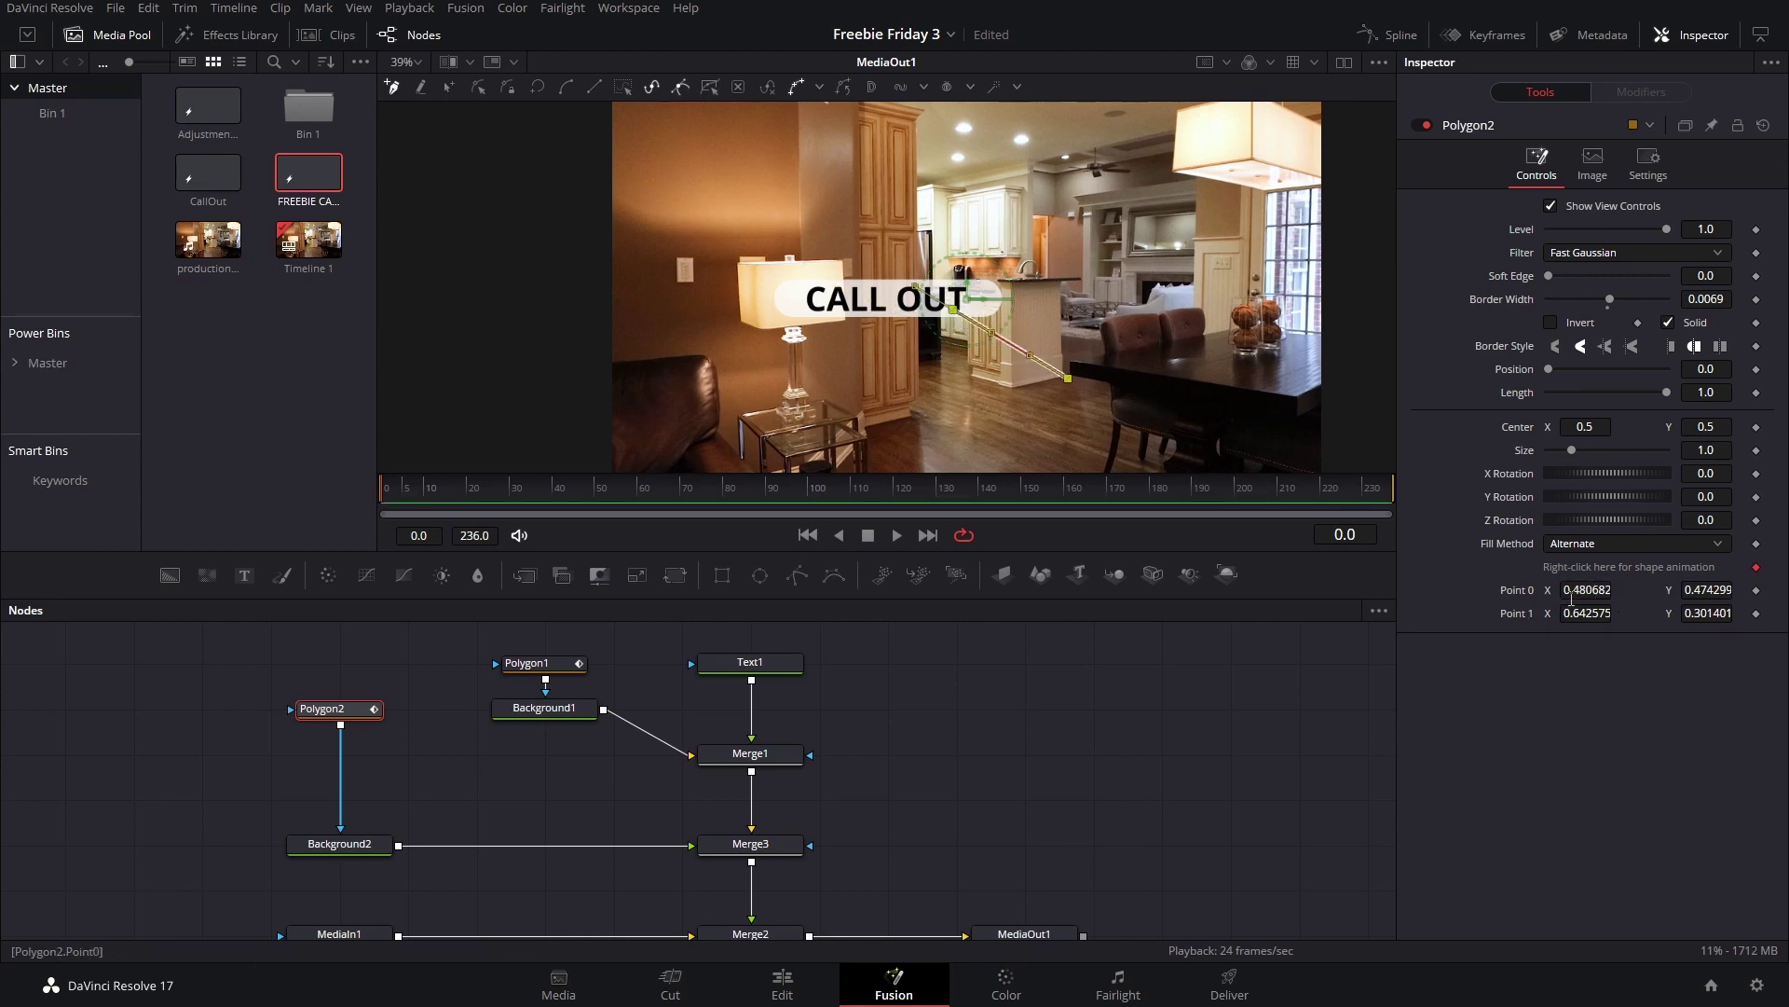
key(ctrl+z)
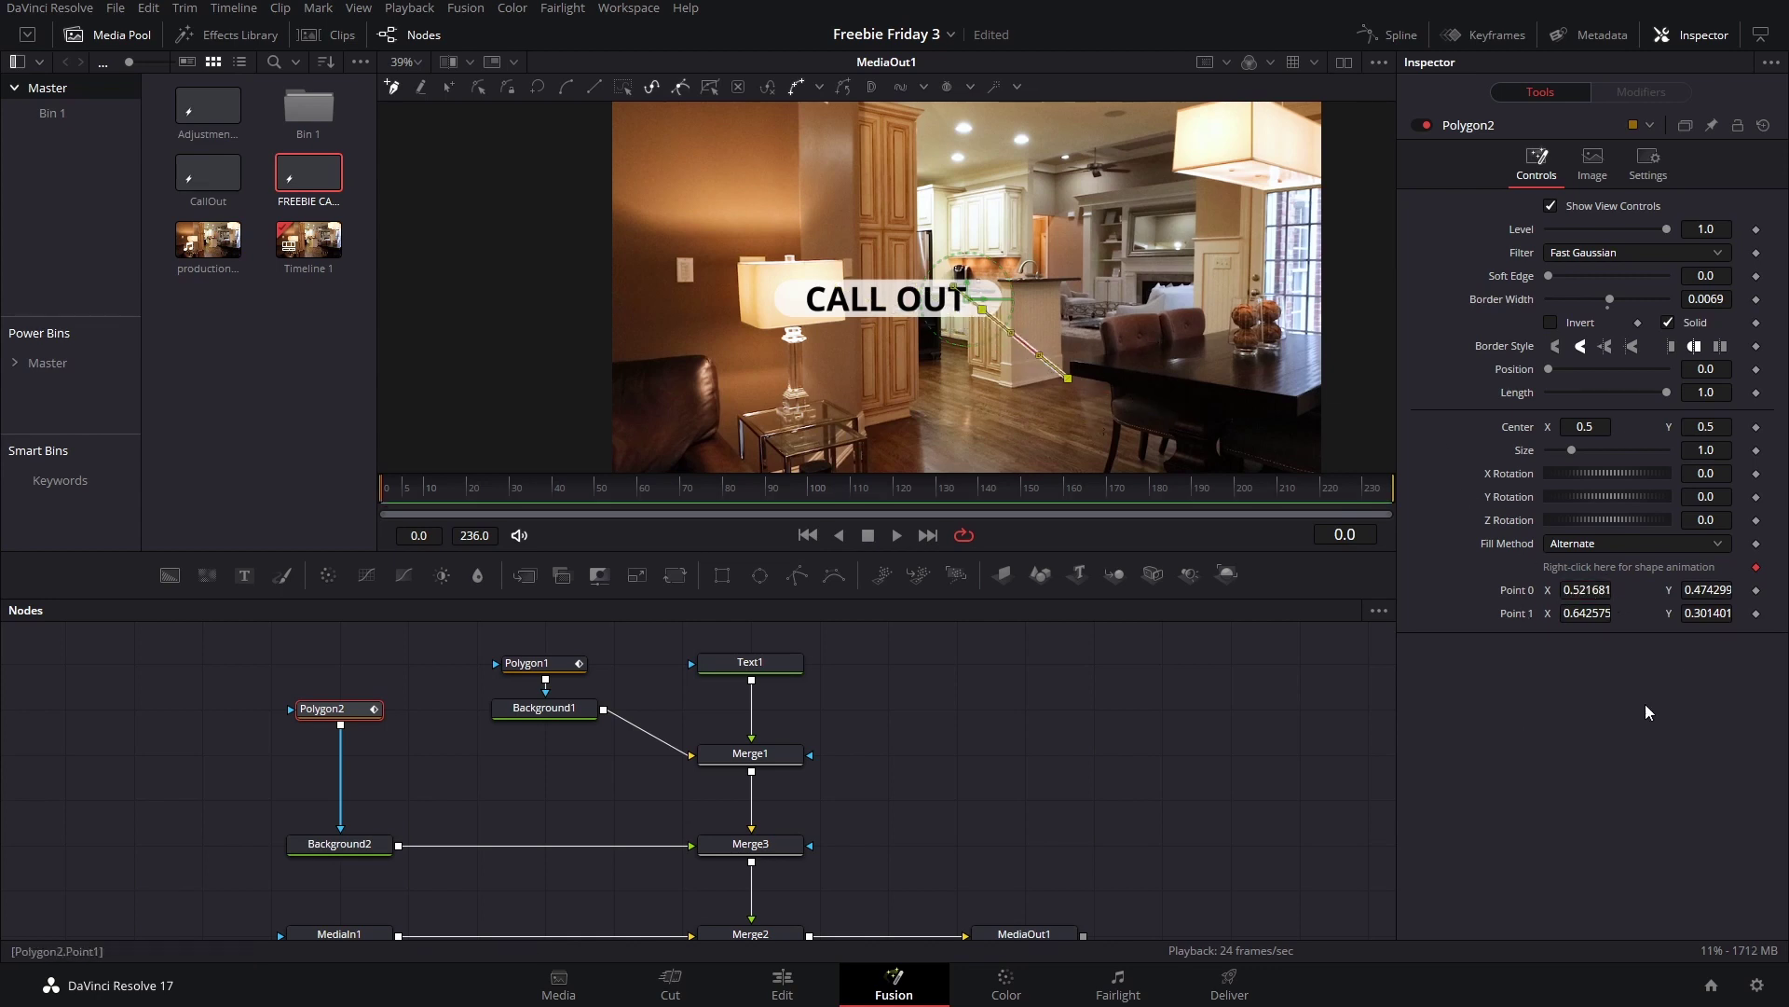
click(1757, 568)
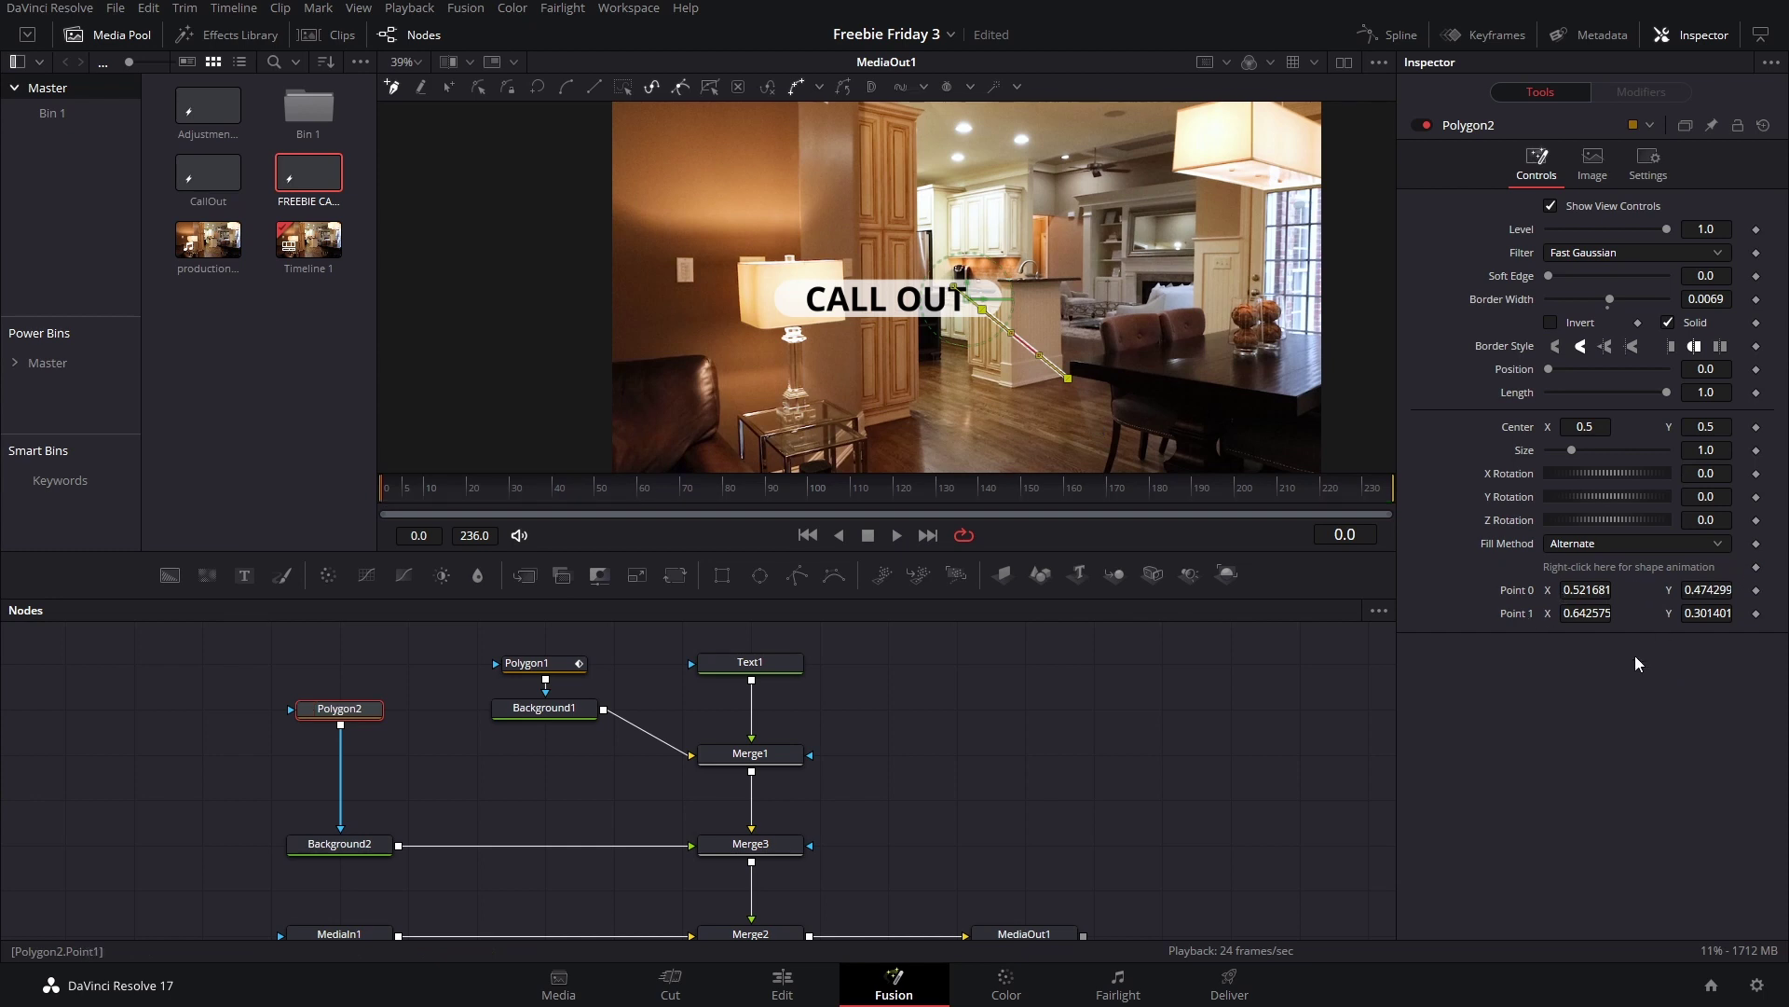
Step: Swap Merge3's inputs so the callout label sits on top of the white pointer line
click(1109, 713)
scroll(1002, 330, up, 3)
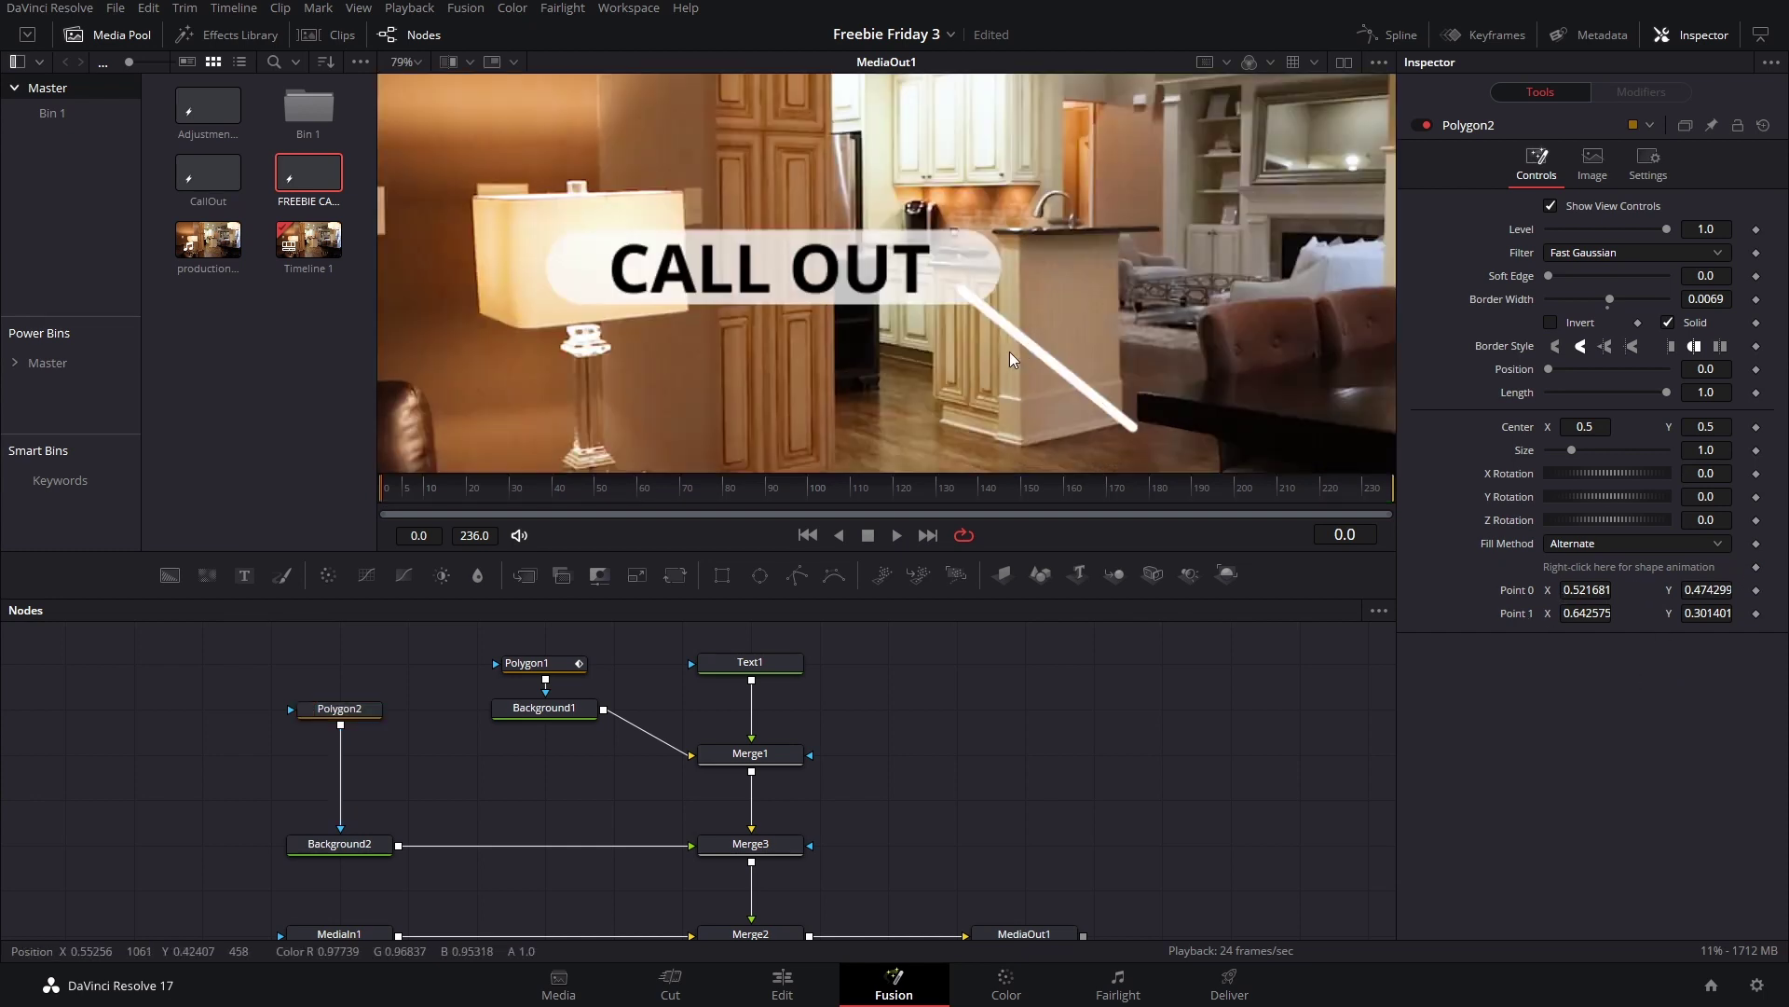
click(790, 844)
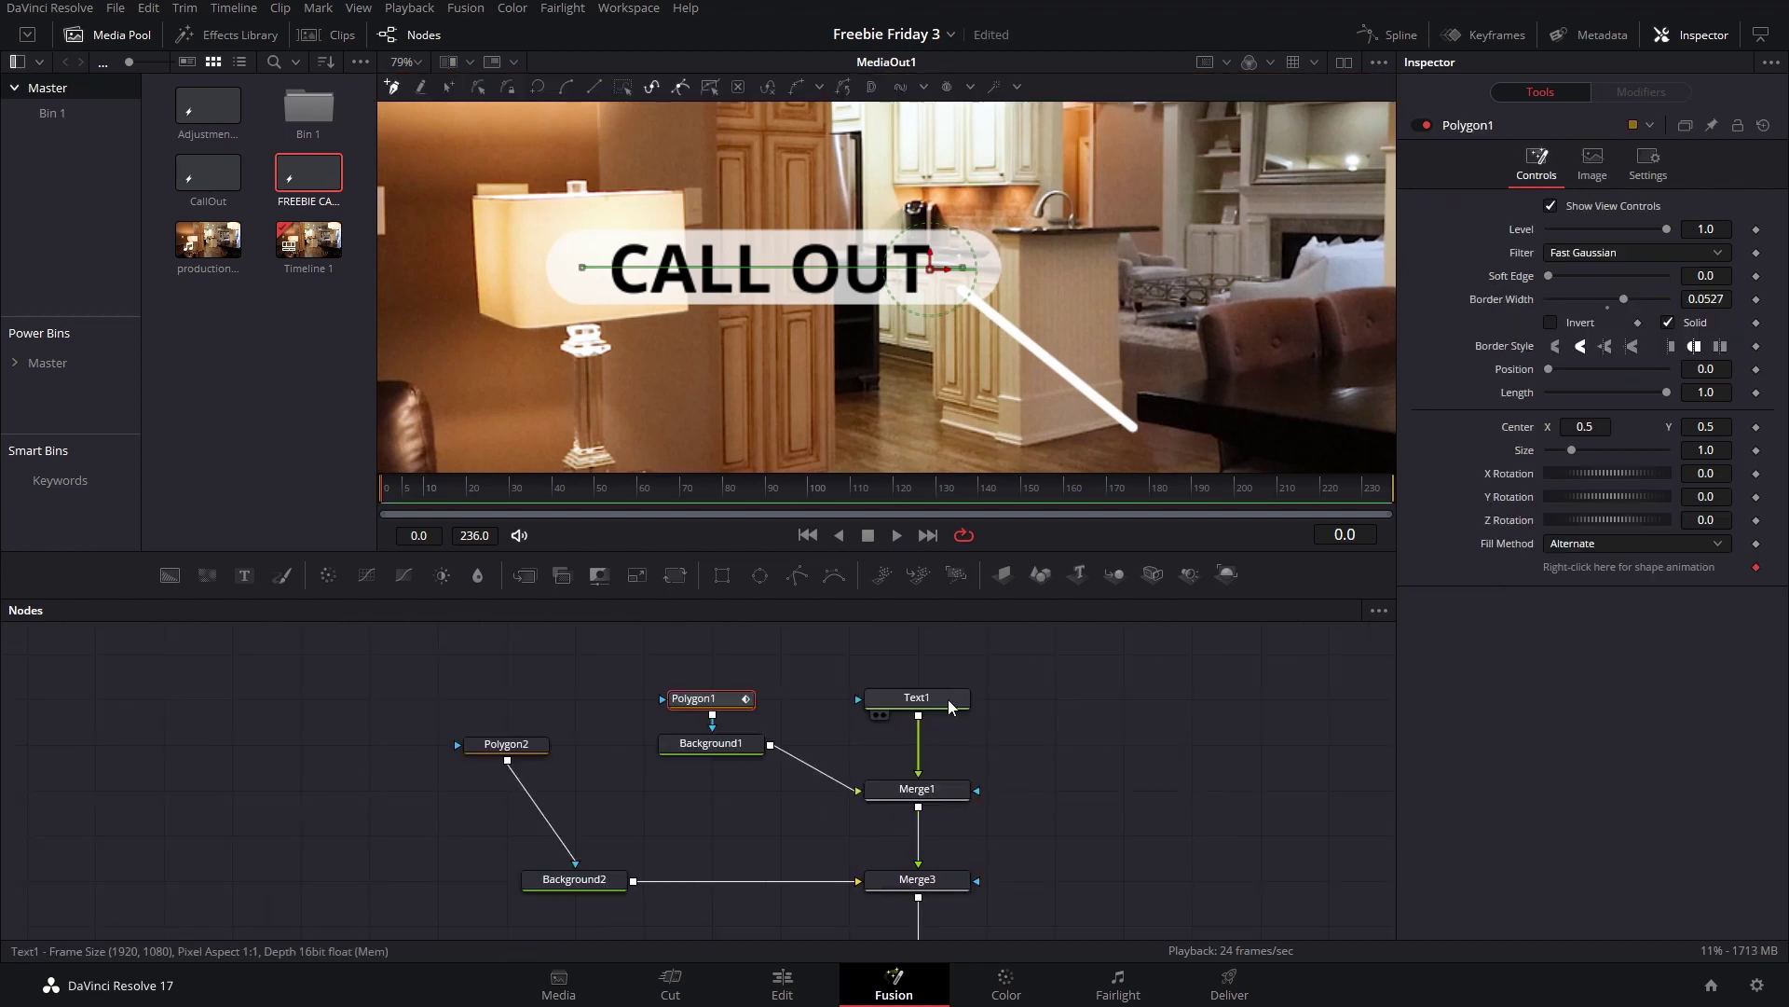
Step: Examine the viewer position controls of the Text1 and Polygon1 nodes
click(950, 706)
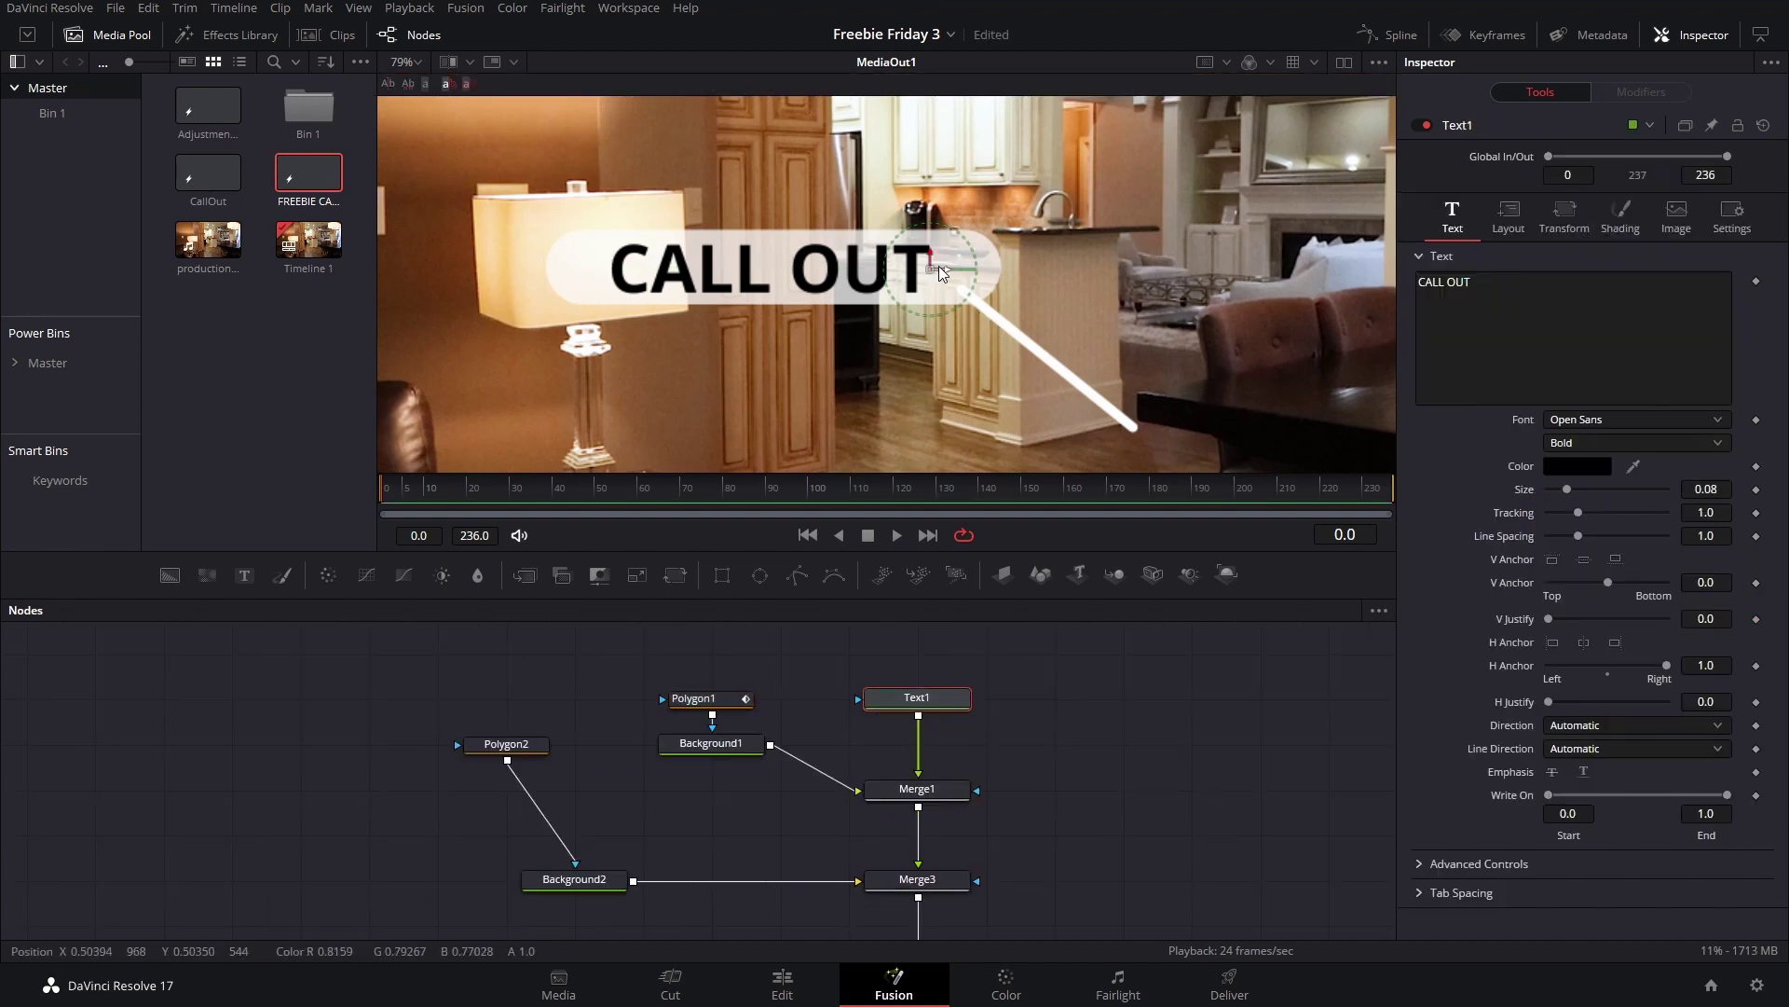
click(699, 698)
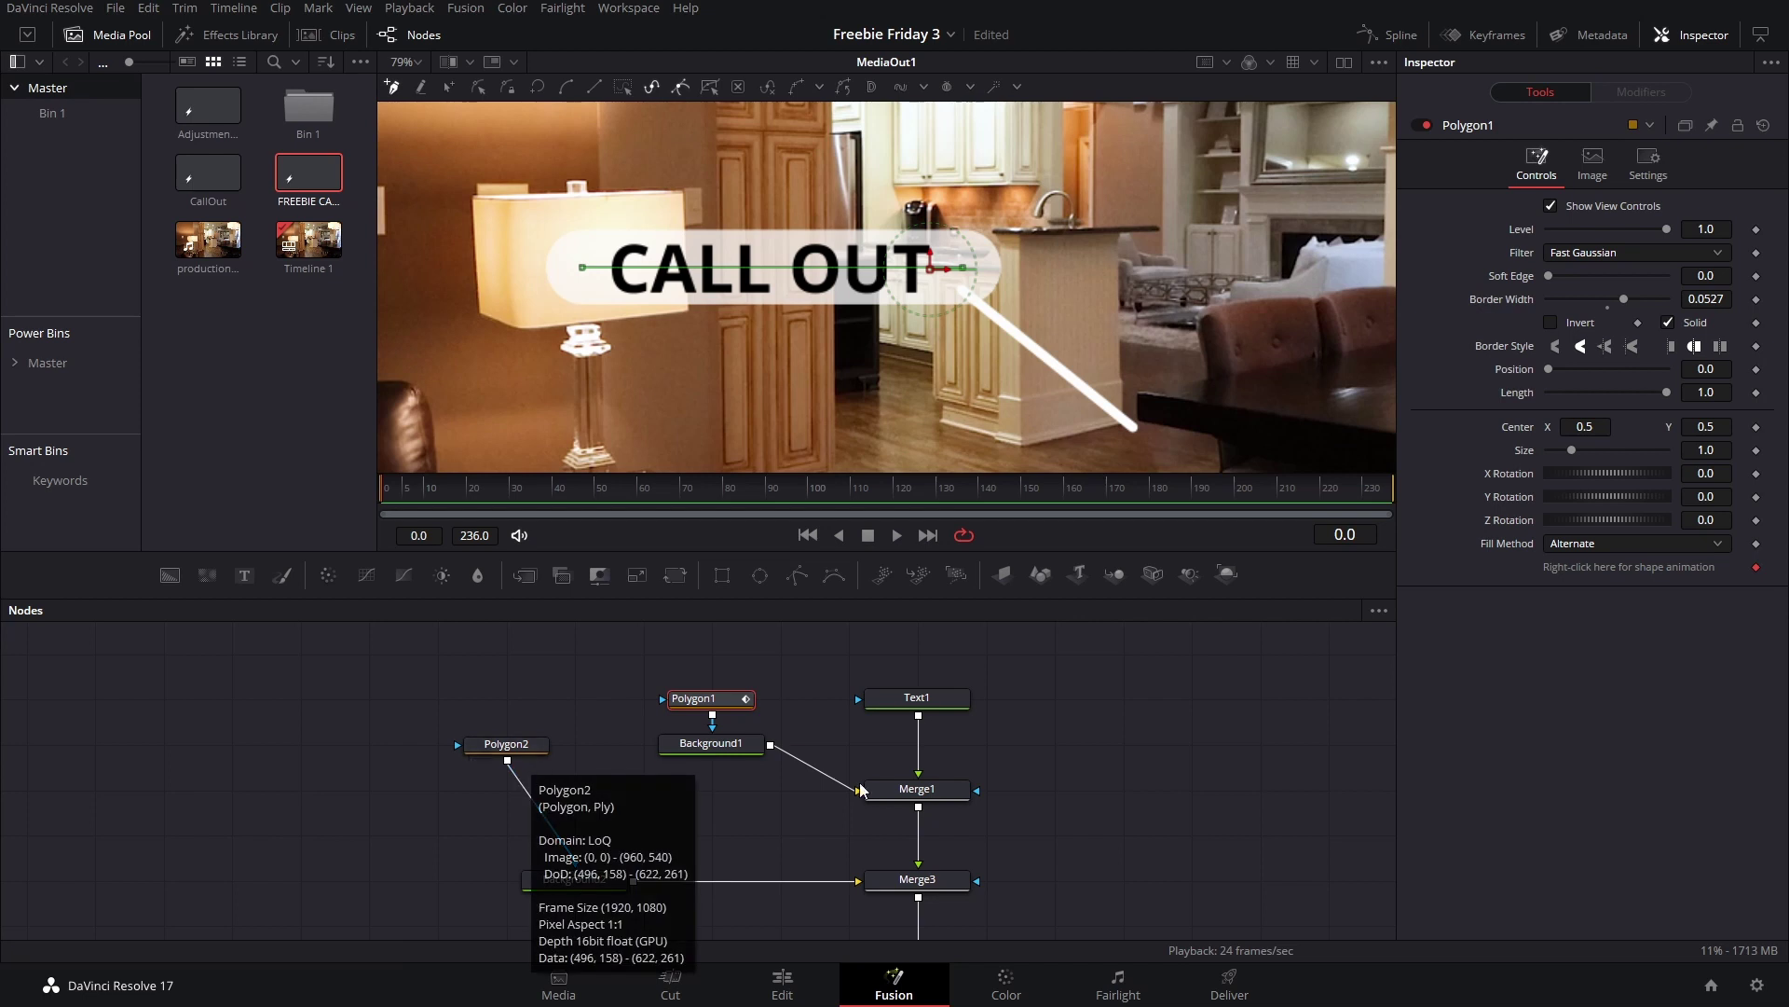
Step: Add a Transform node after Merge1 and publish its Center parameter
click(923, 792)
key(shift+space)
text(TRA)
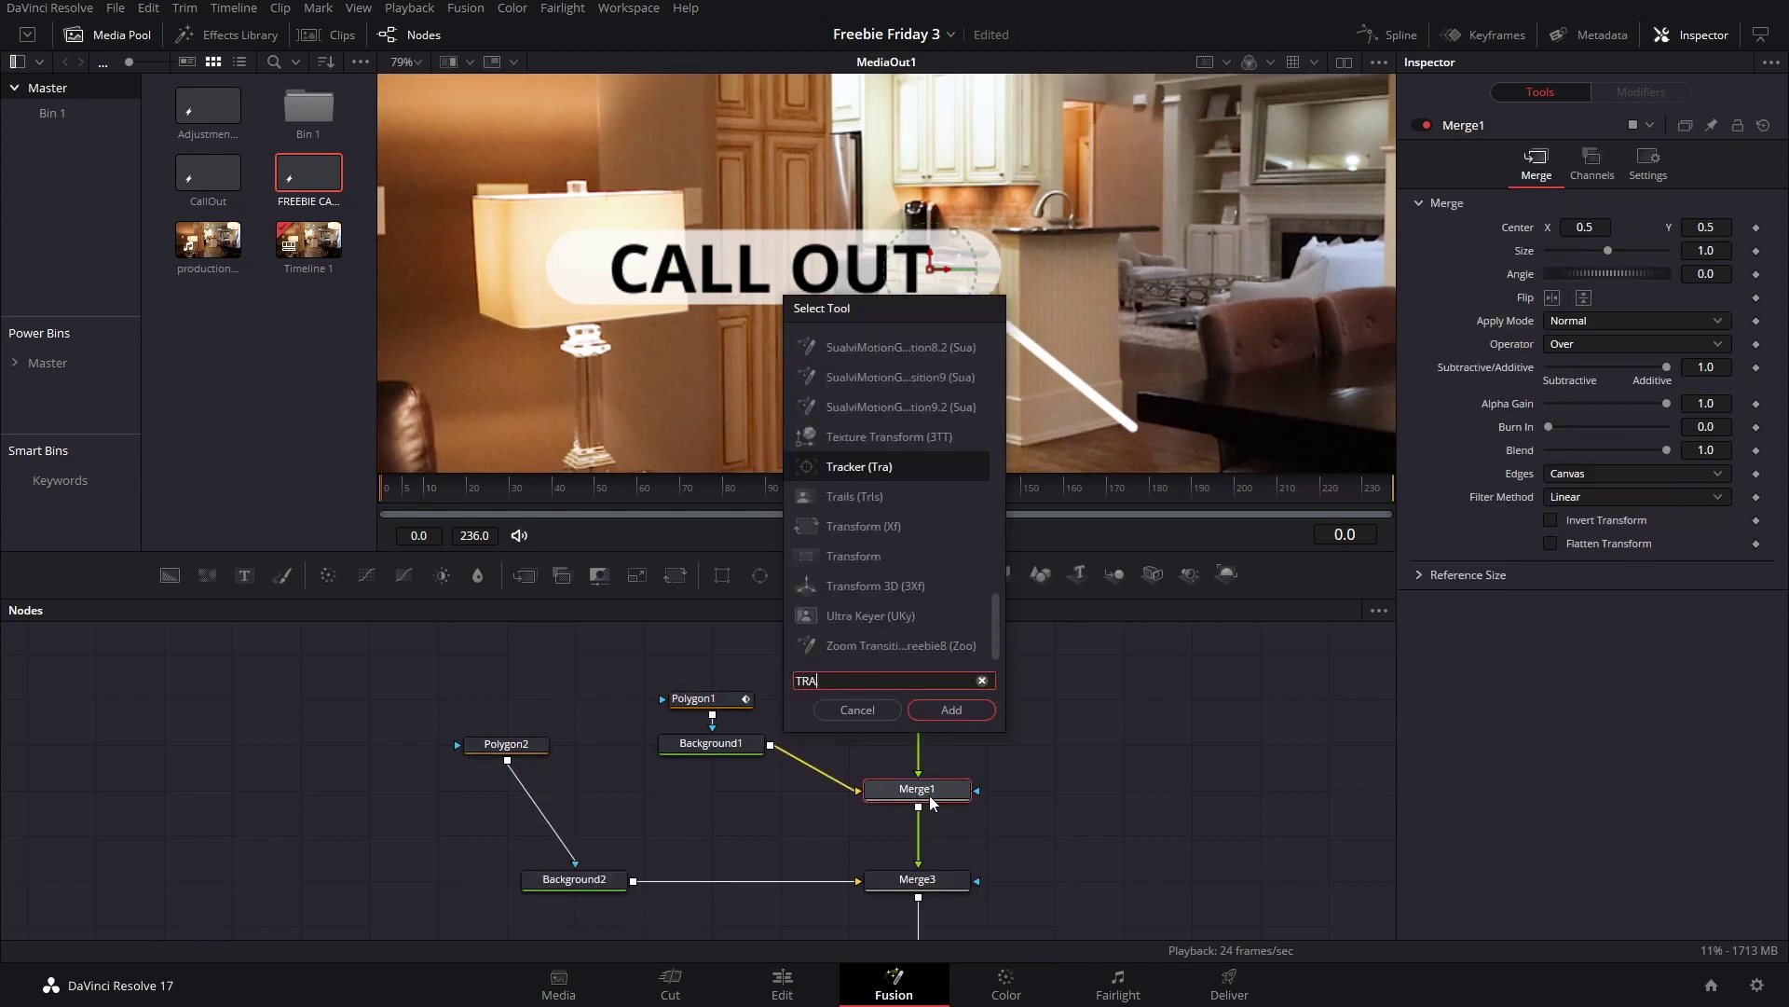
text(NS)
key(Return)
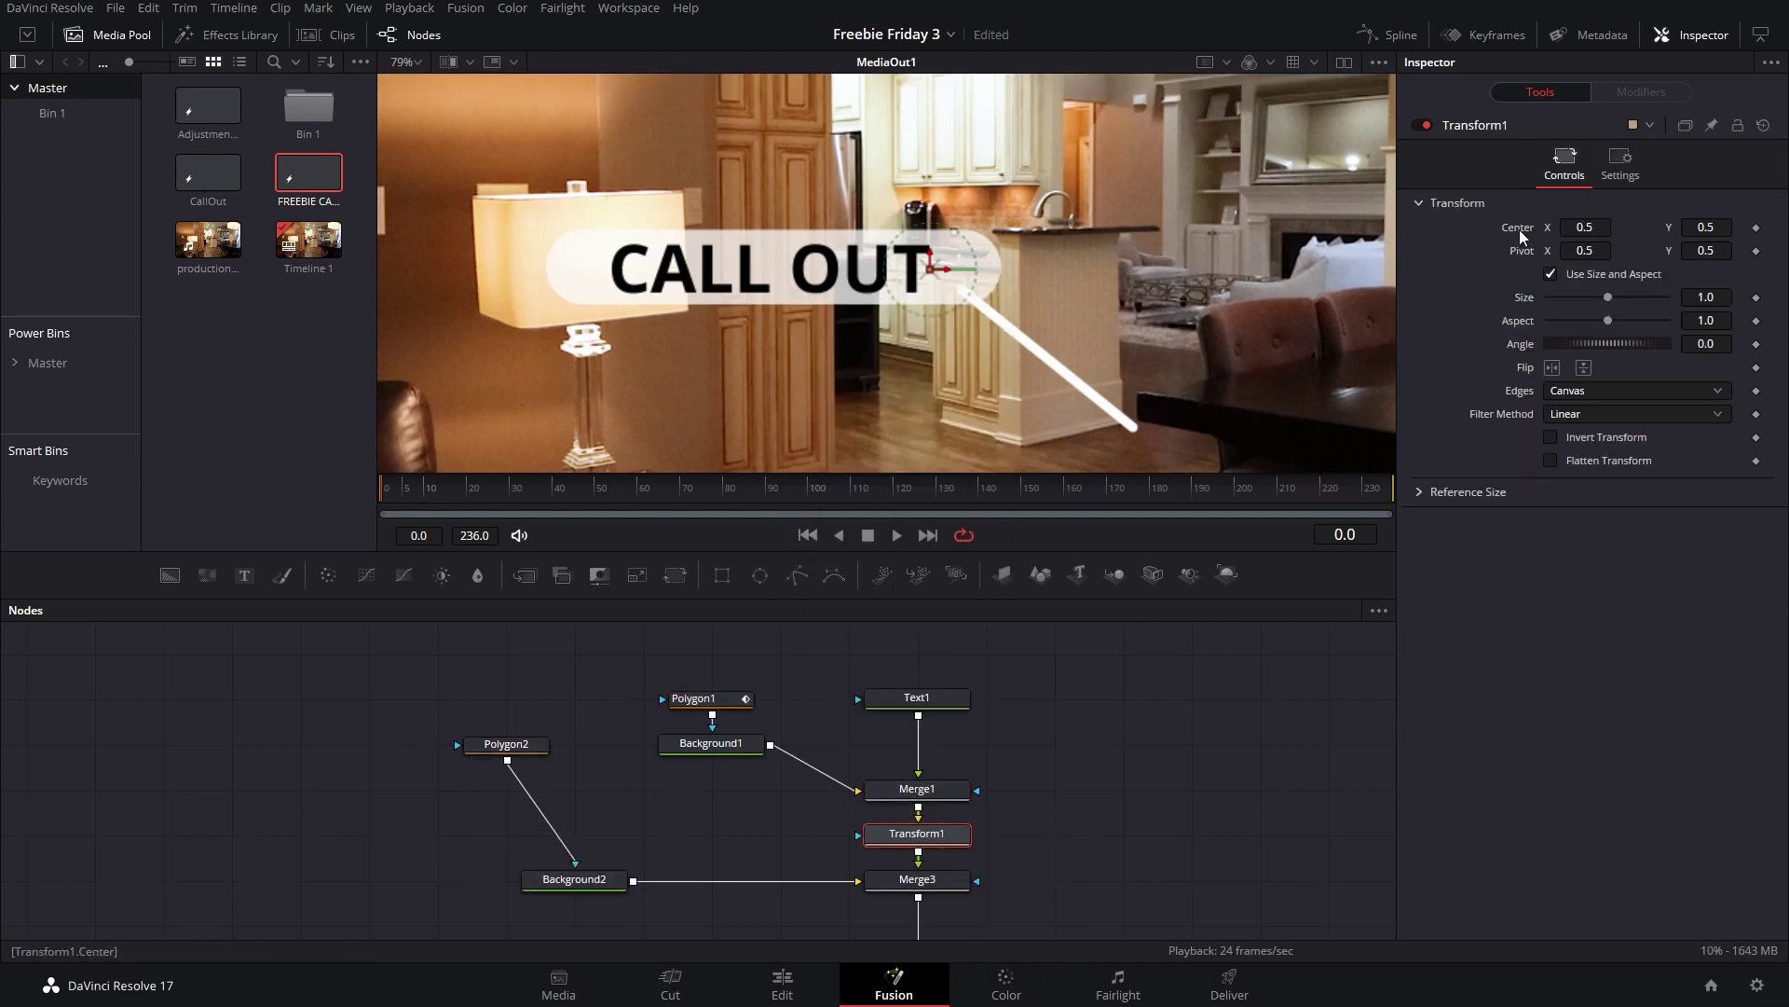
right_click(1525, 236)
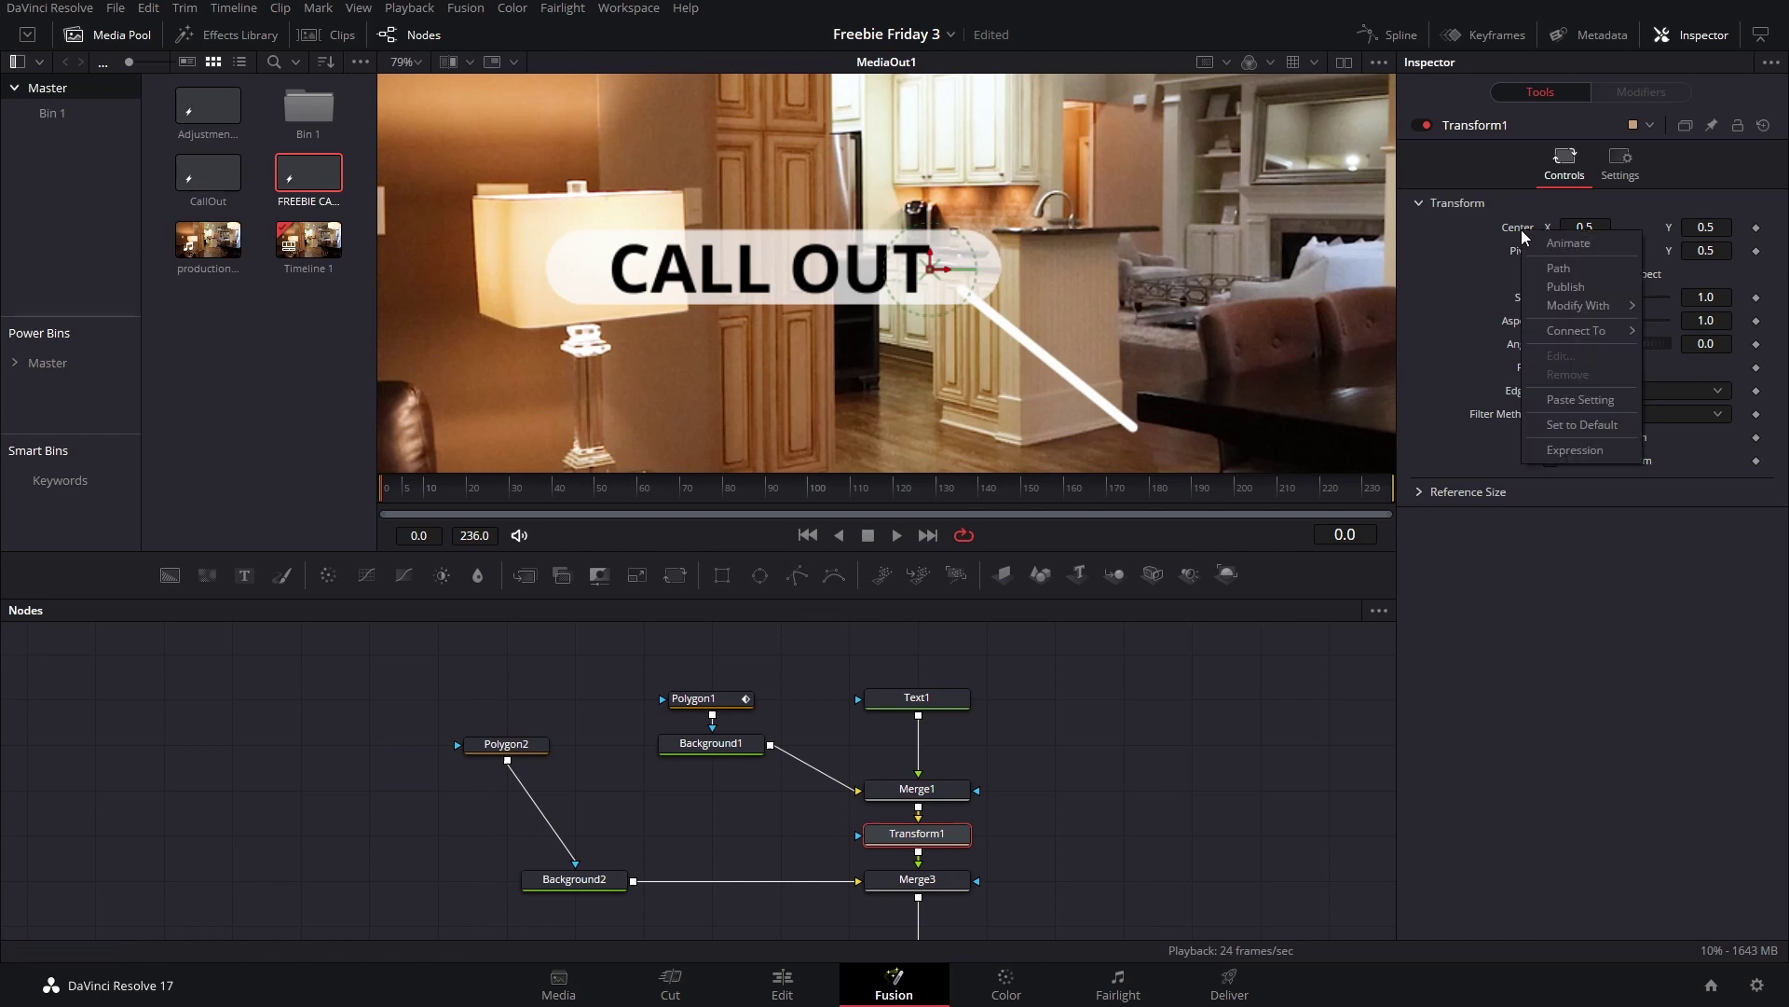
click(1575, 289)
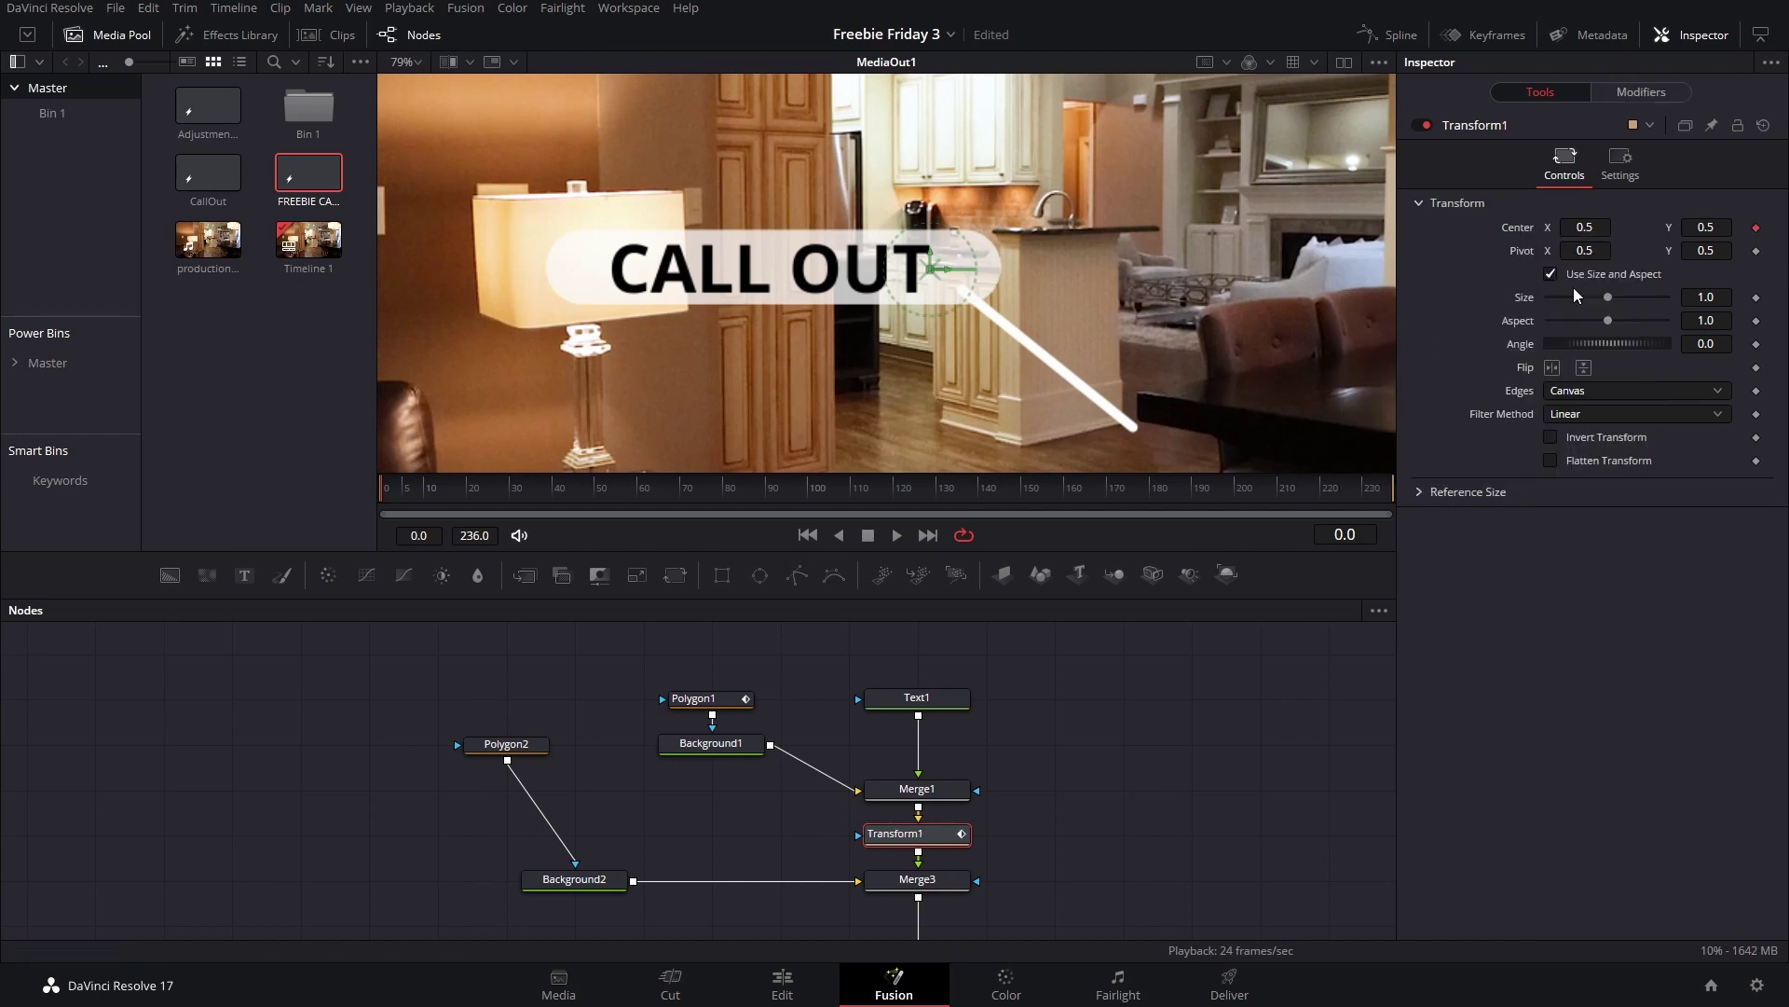
Step: Connect Polygon2's Point 0 to the published Center of Transform1
click(519, 756)
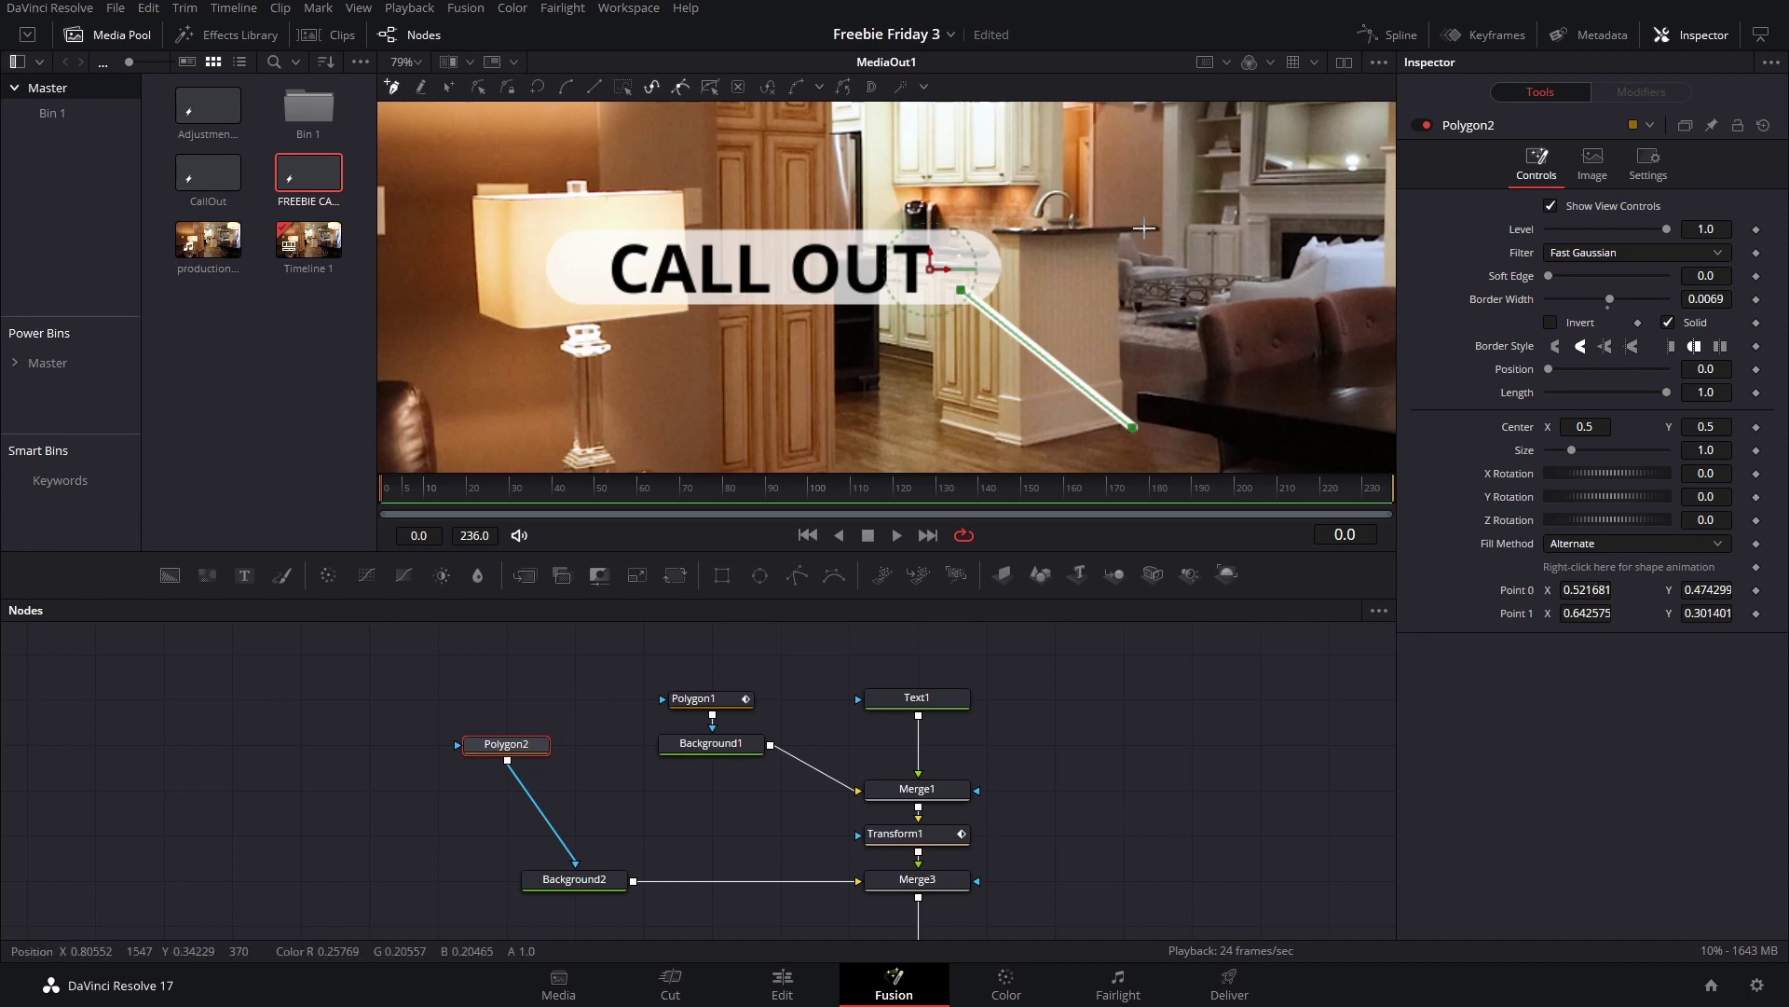
right_click(1521, 595)
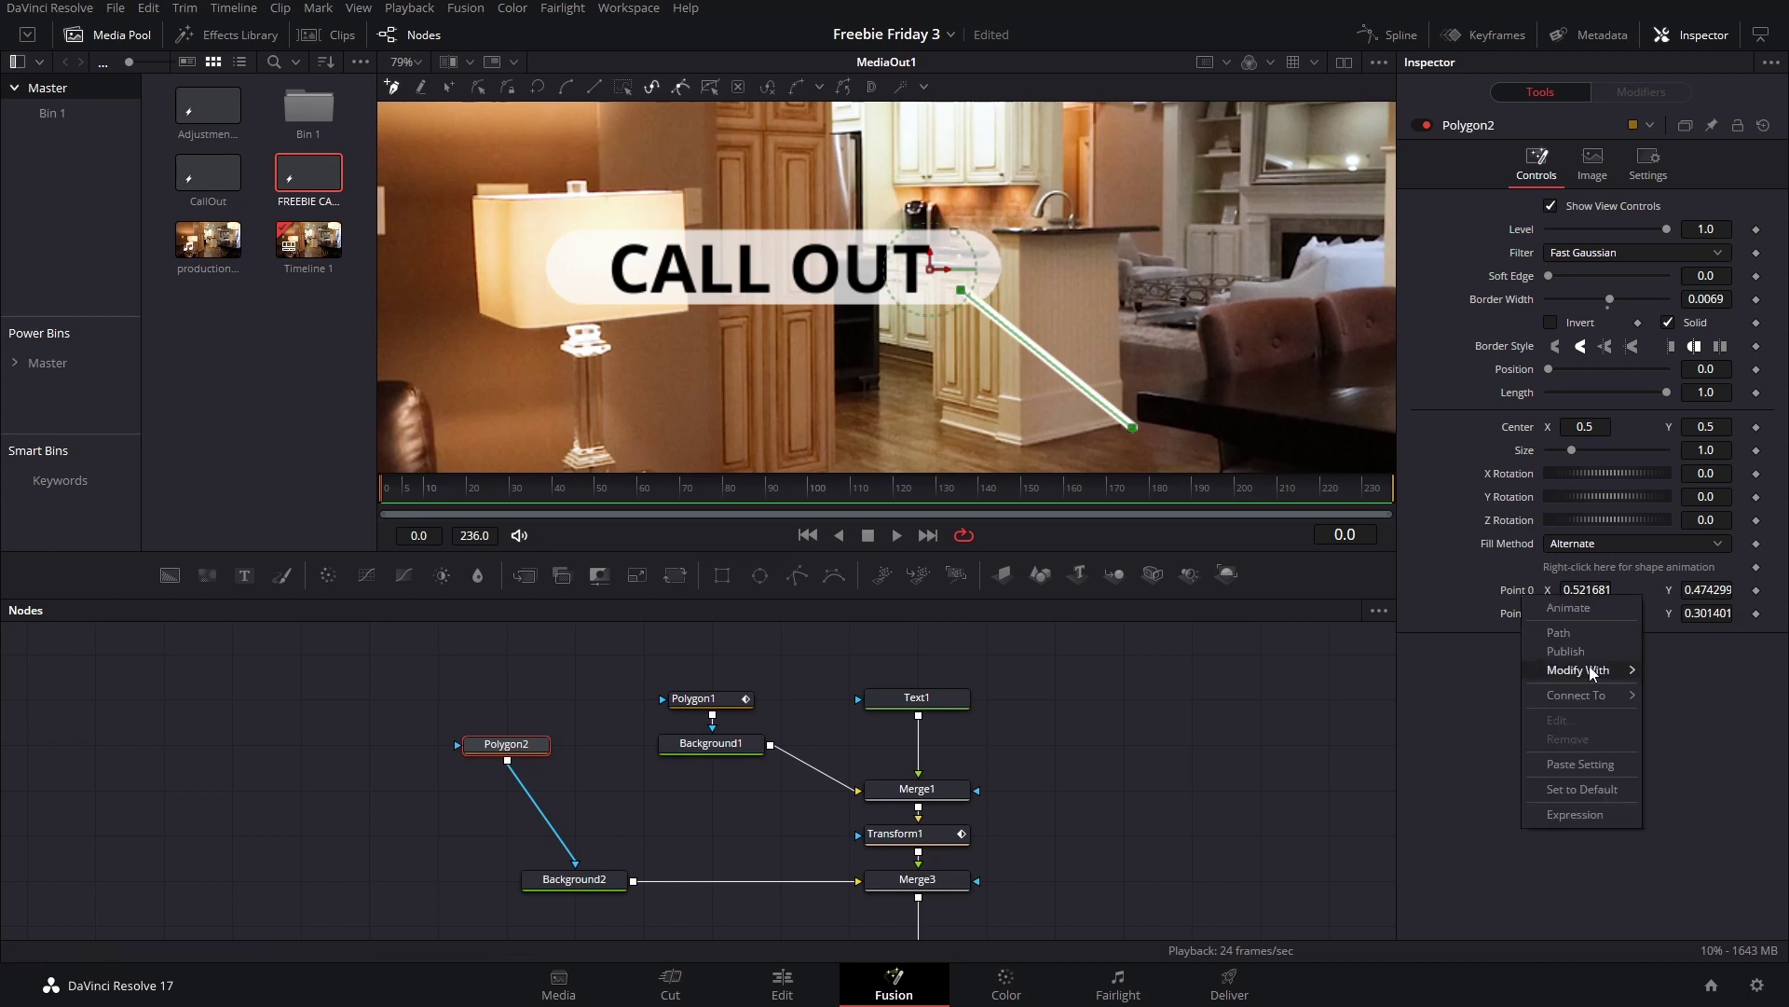
mouse_move(1575, 693)
mouse_move(1702, 701)
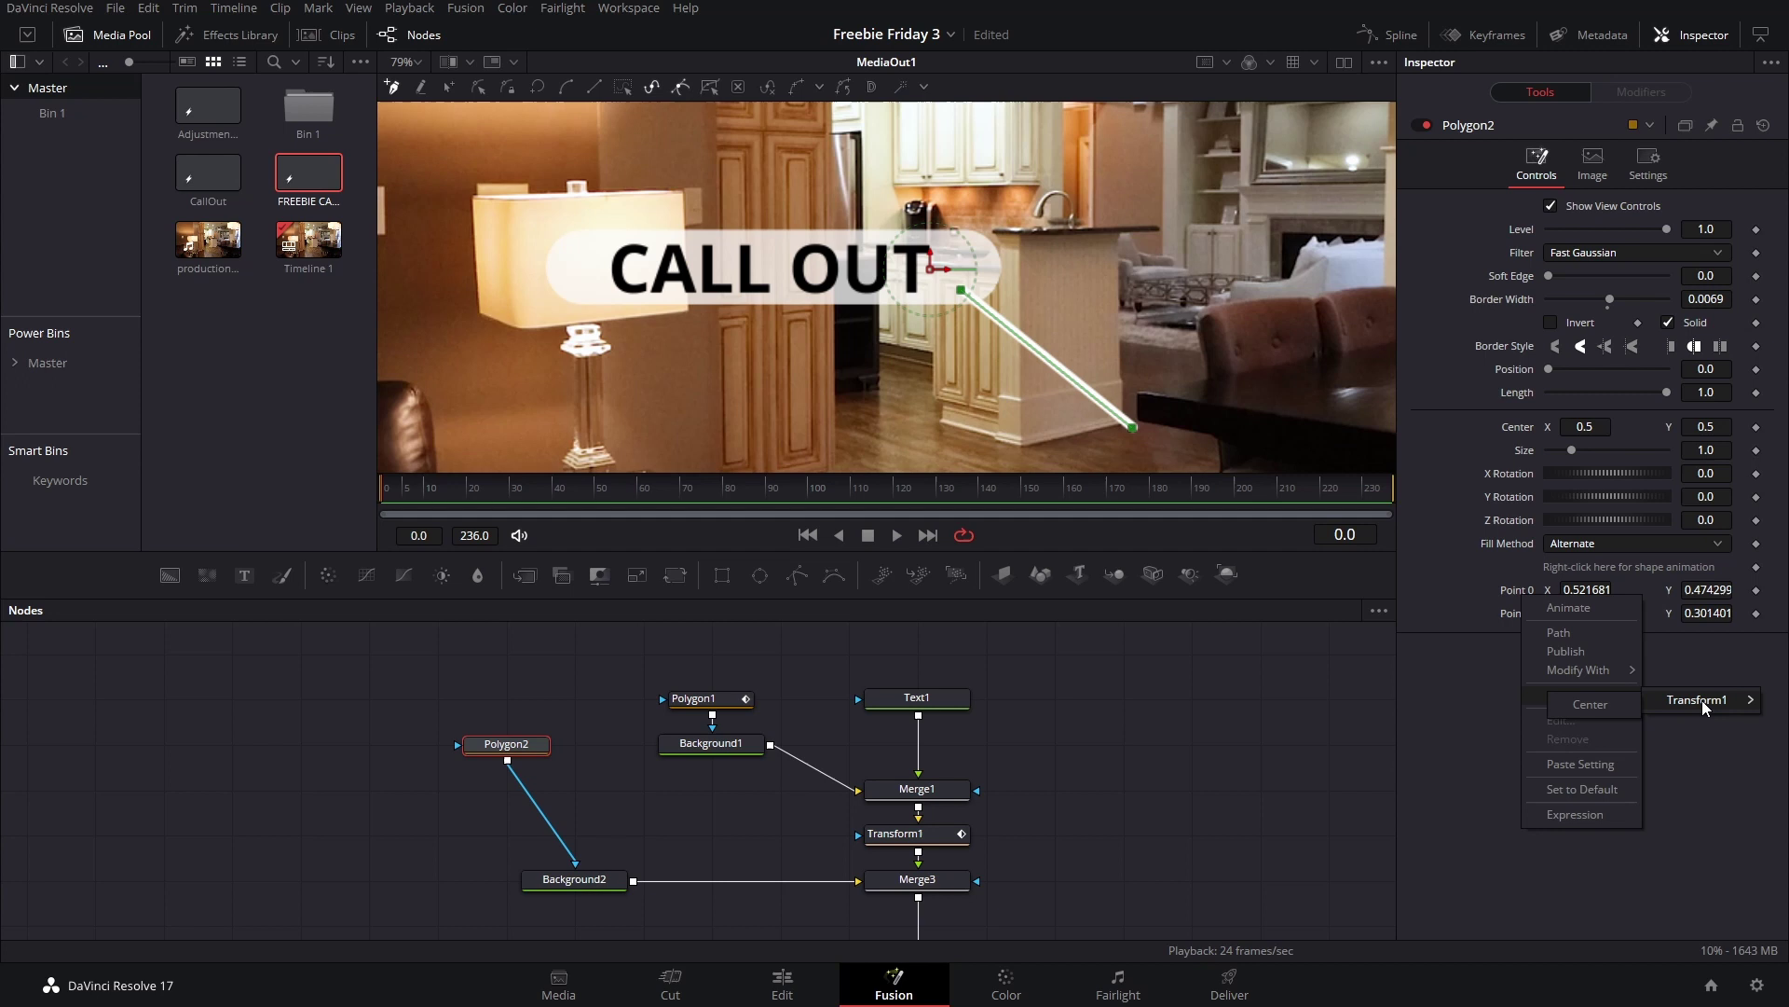
click(1618, 701)
Step: Raise the callout label with Transform1 to a Center Y of about 0.80 and check Polygon2's point positions
click(930, 840)
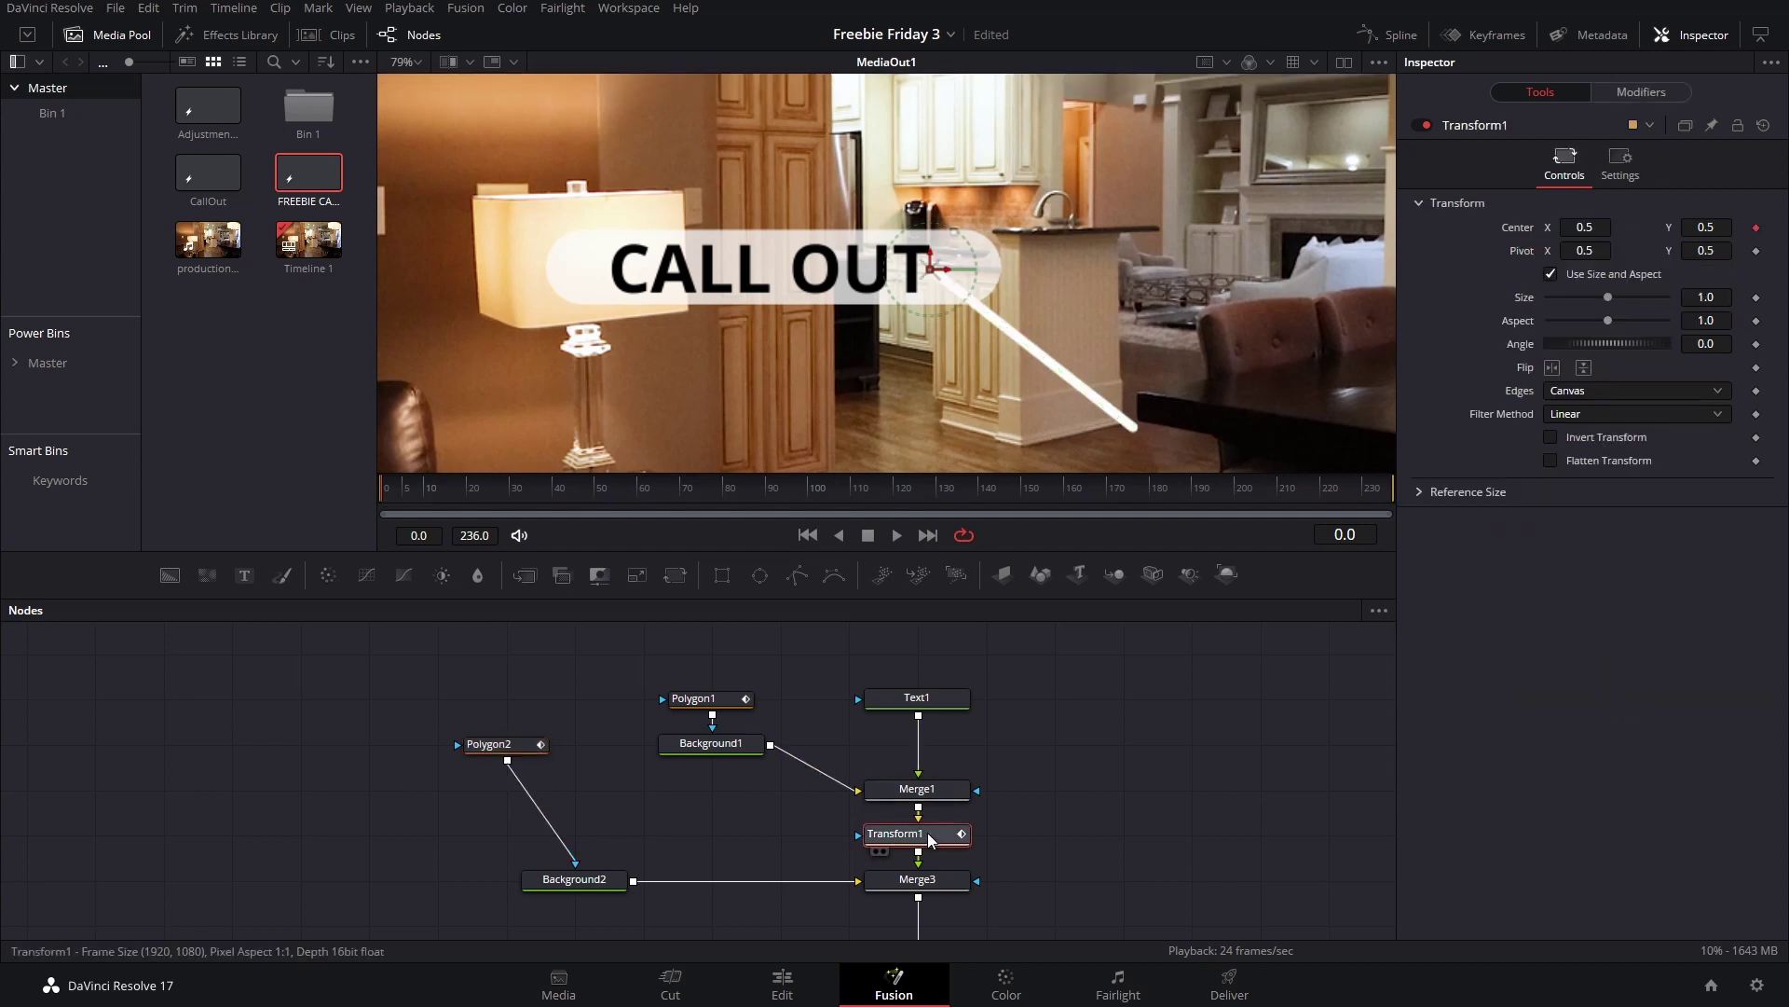
scroll(878, 272, down, 4)
scroll(864, 336, up, 2)
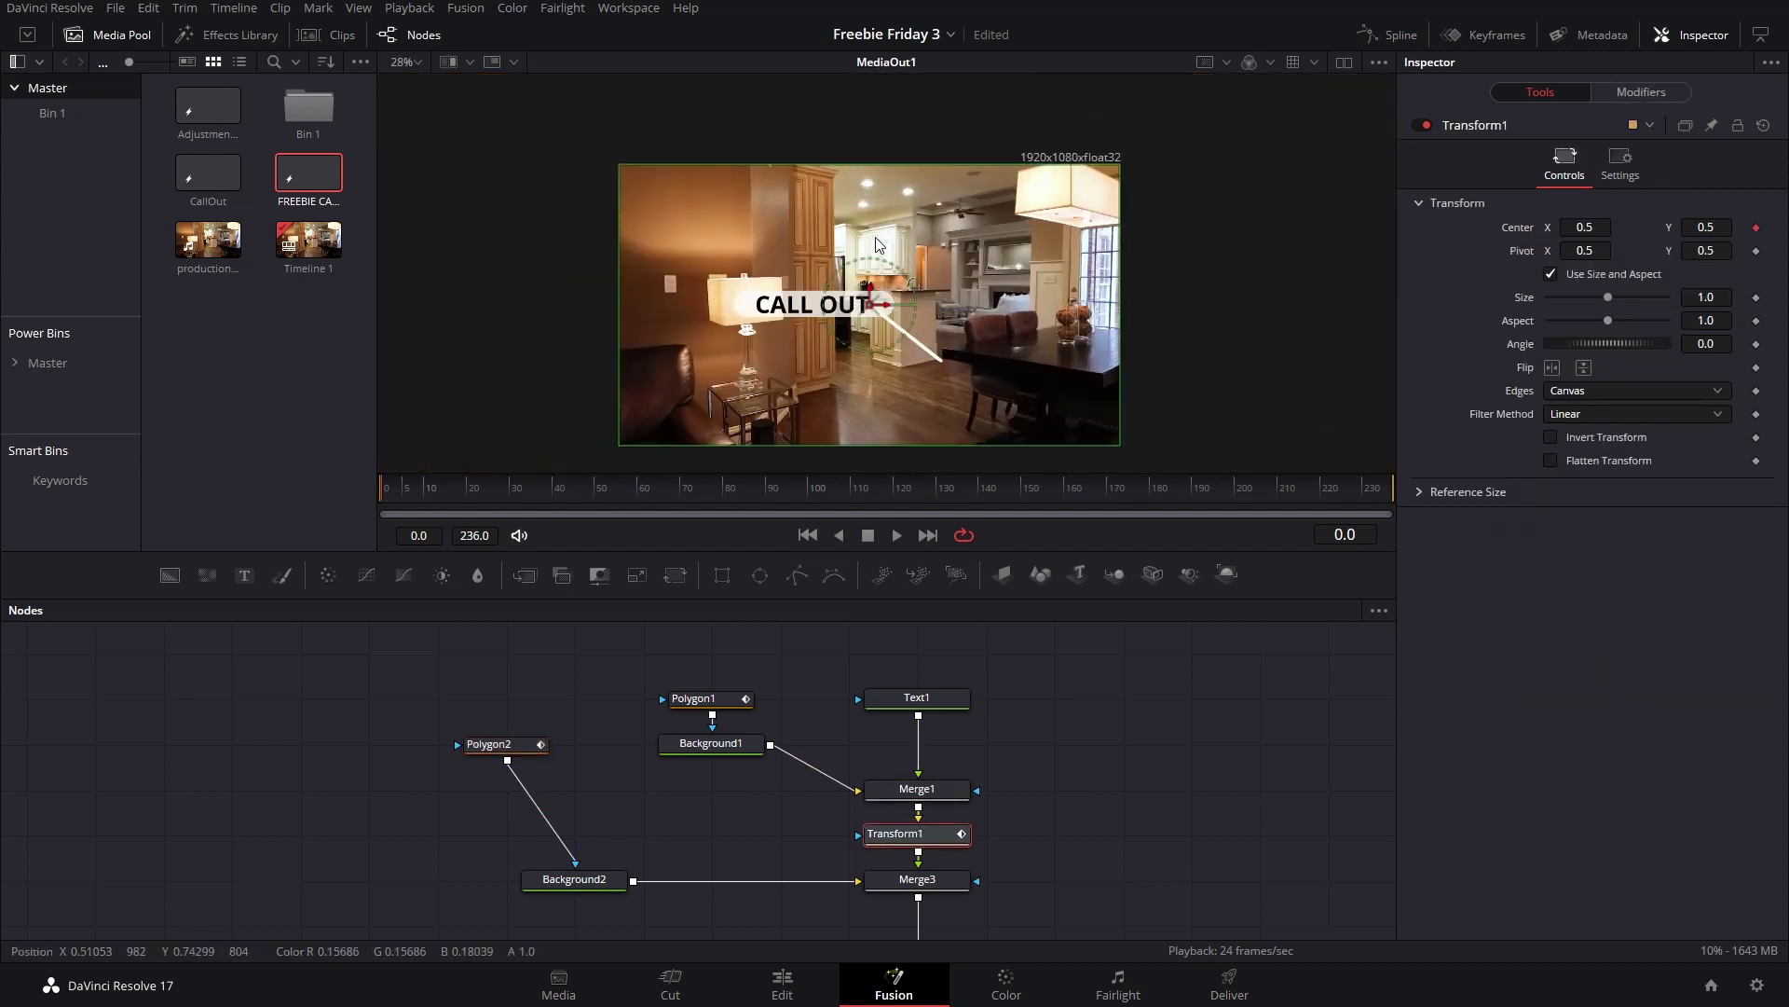
drag(868, 305, 864, 219)
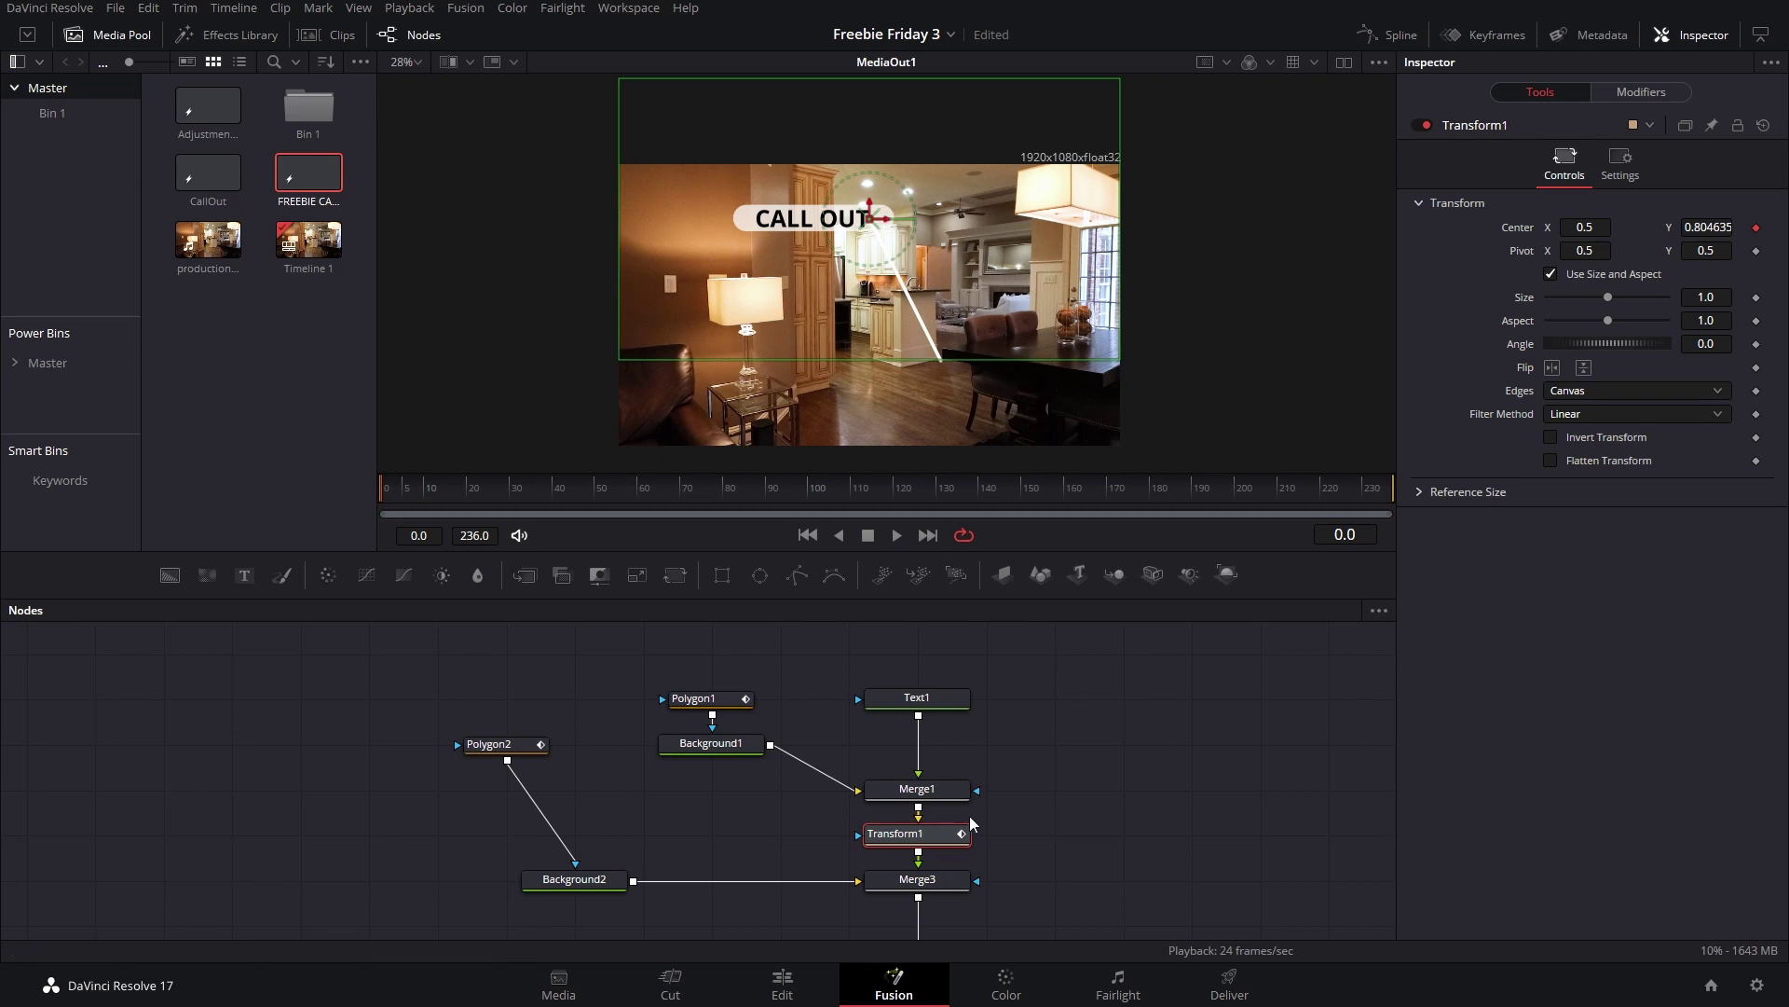
click(1049, 812)
click(921, 838)
click(522, 744)
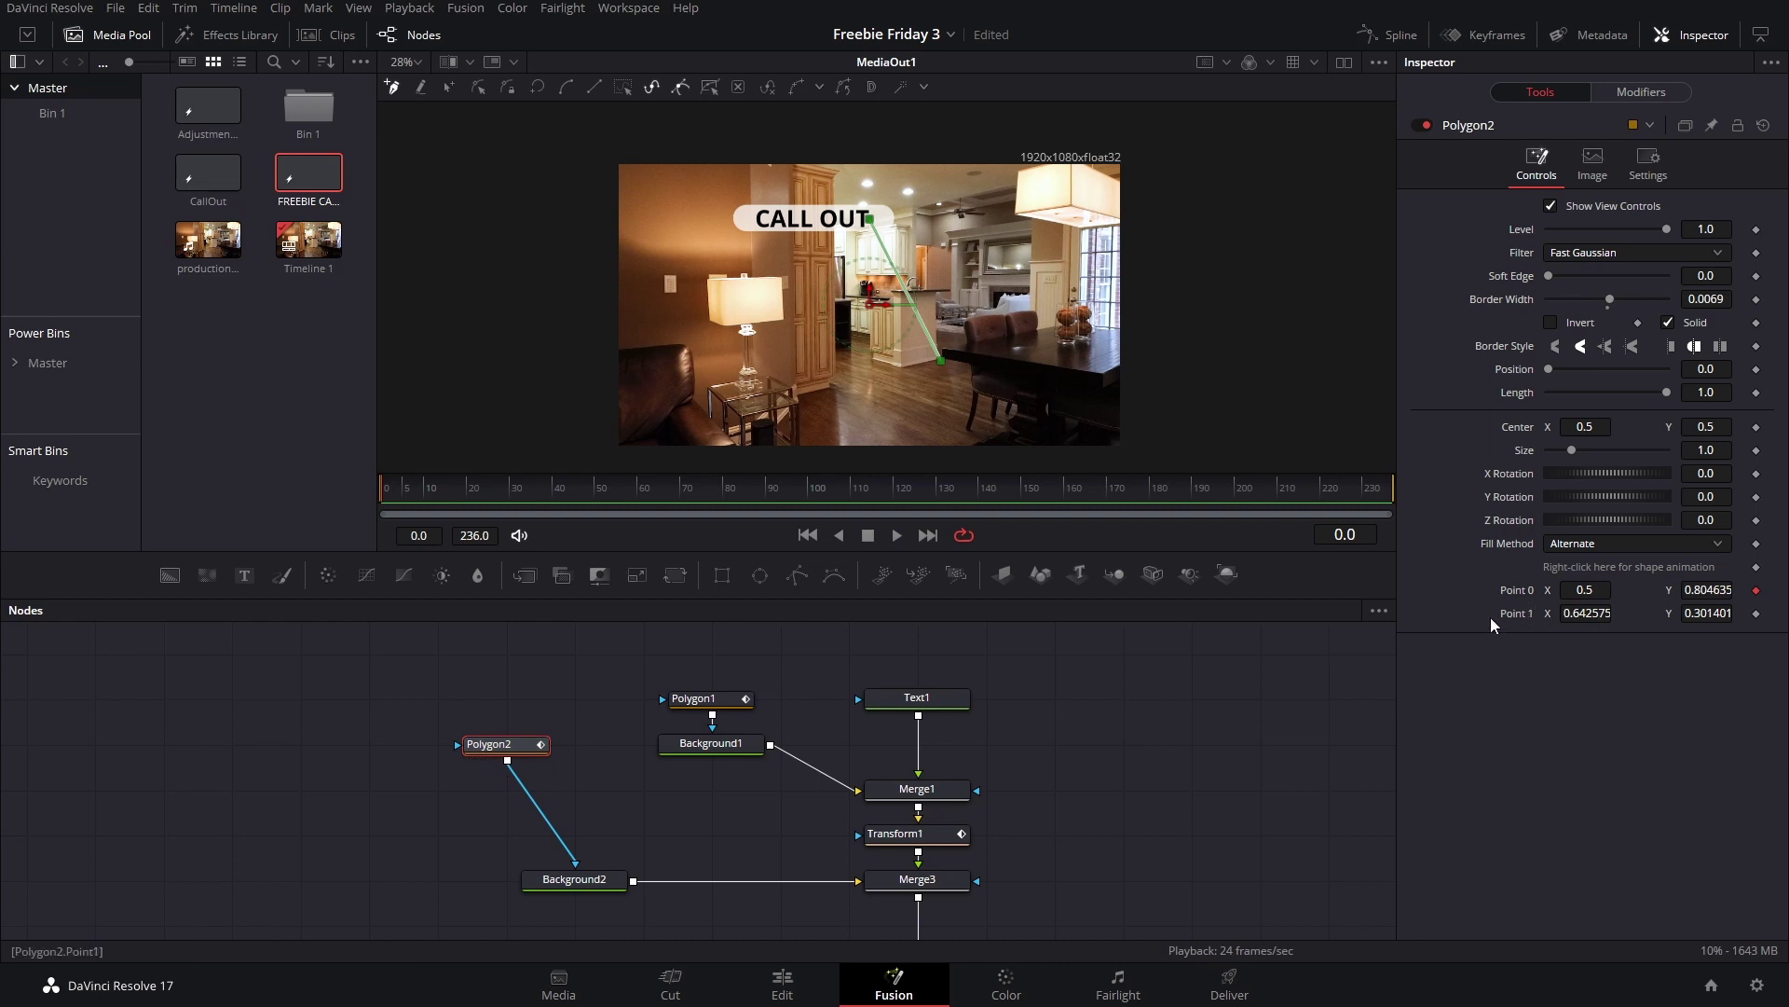
Step: Add a Tracker node after MediaIn1
click(1263, 746)
drag(1185, 768, 1312, 644)
click(386, 847)
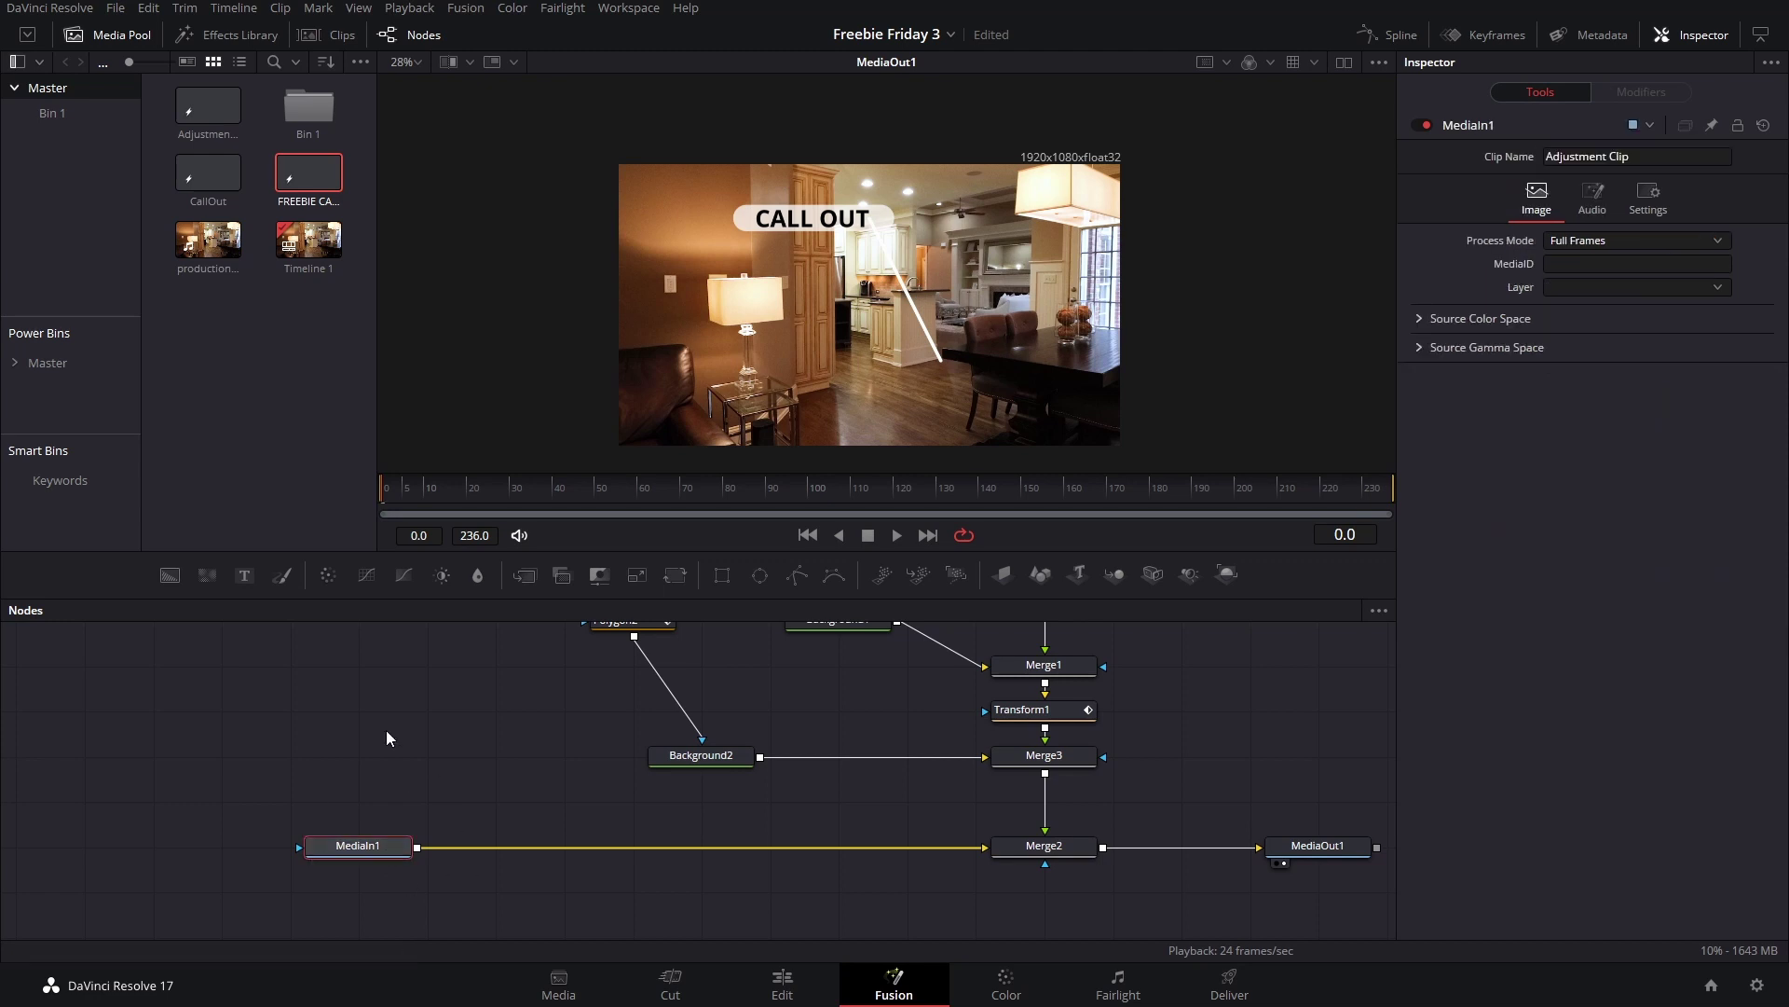
key(shift+space)
text(TRANS)
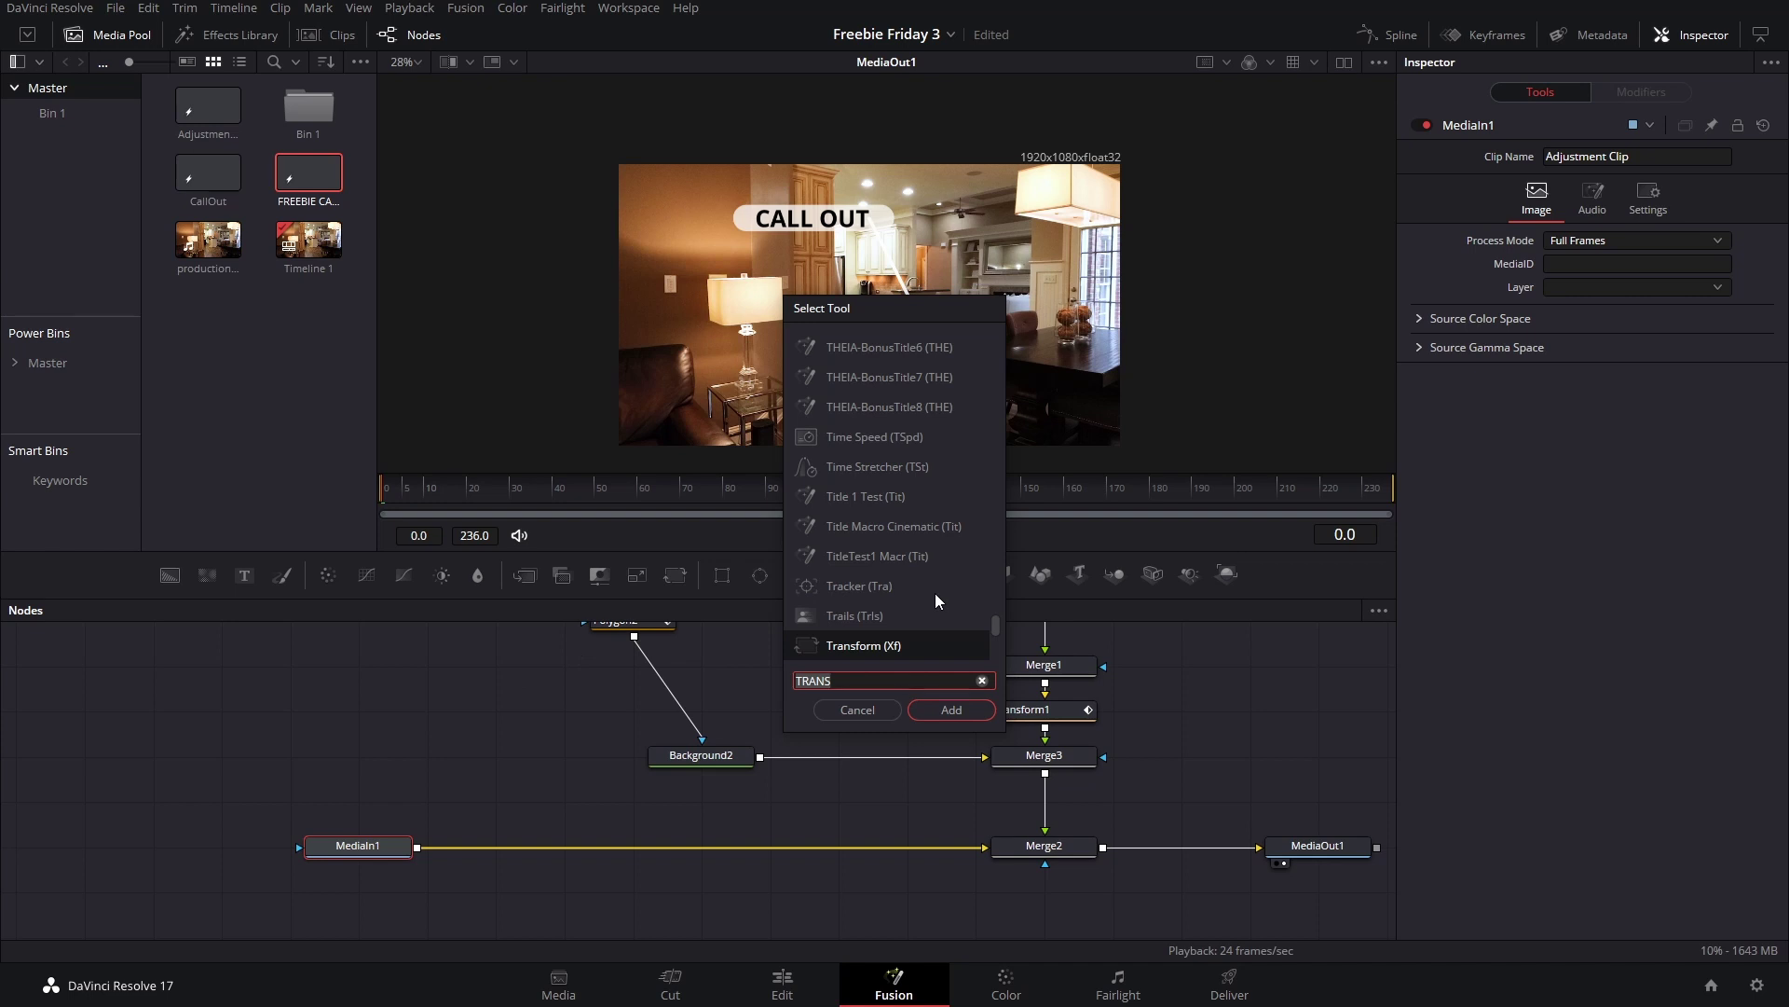
text(trac)
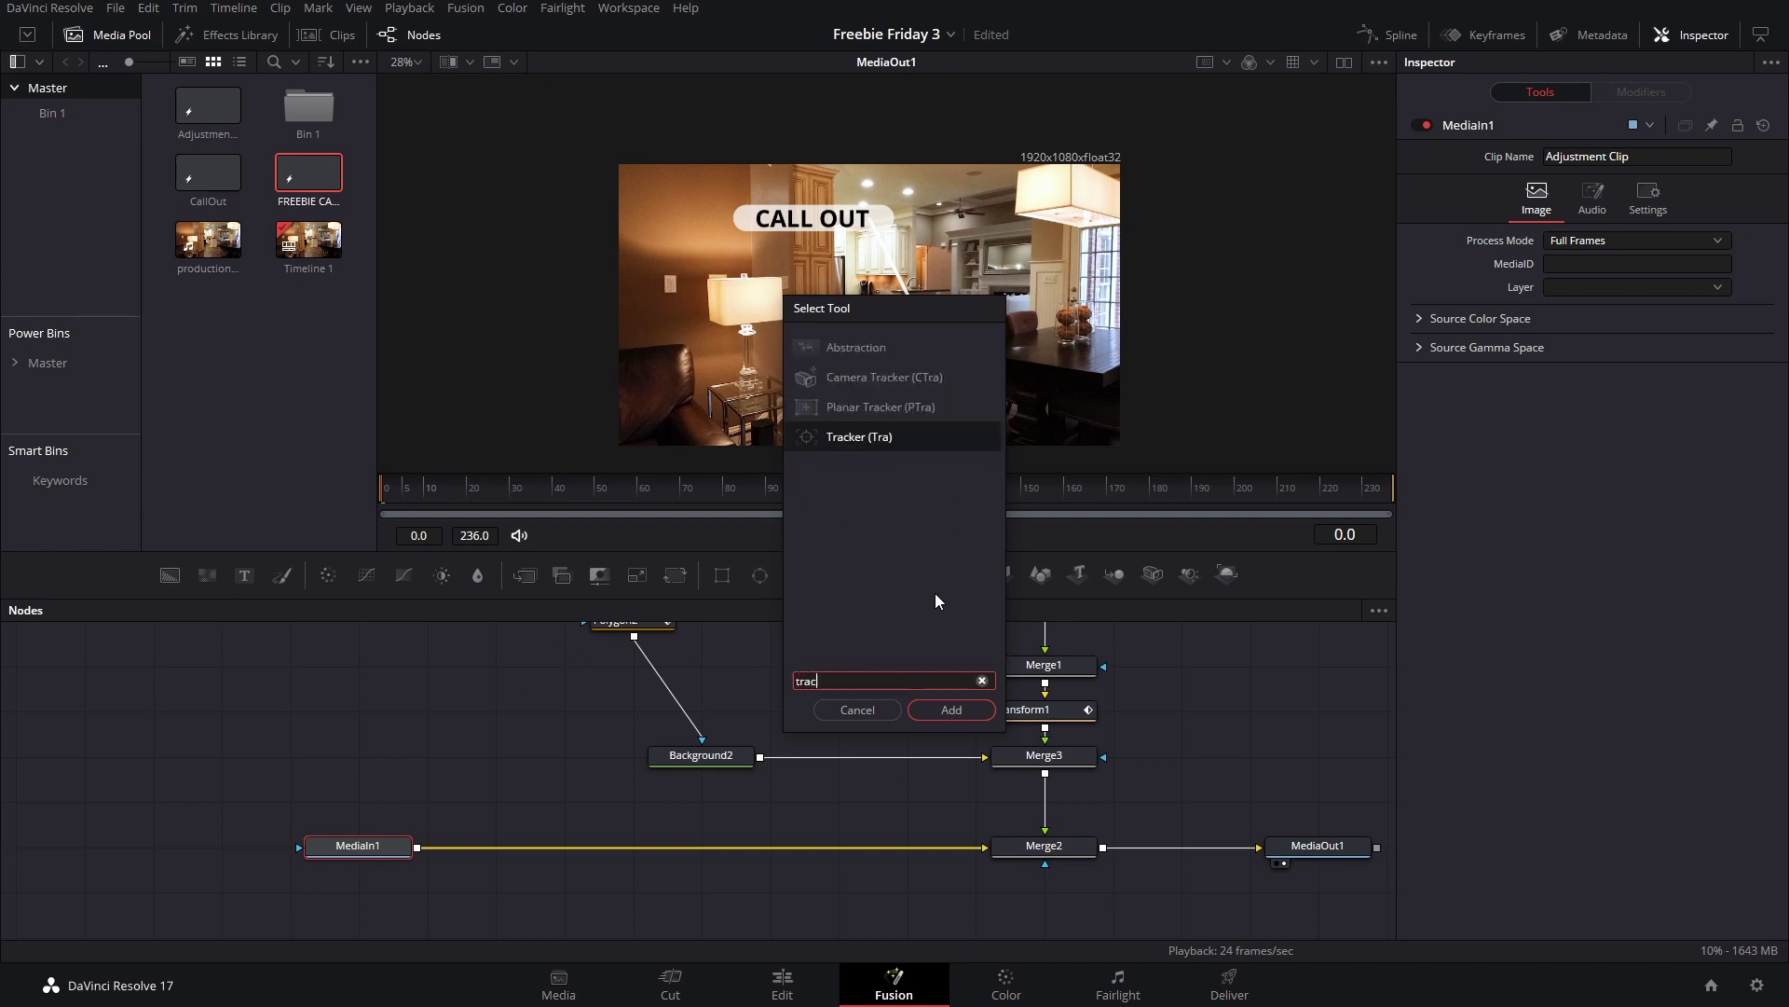
key(Return)
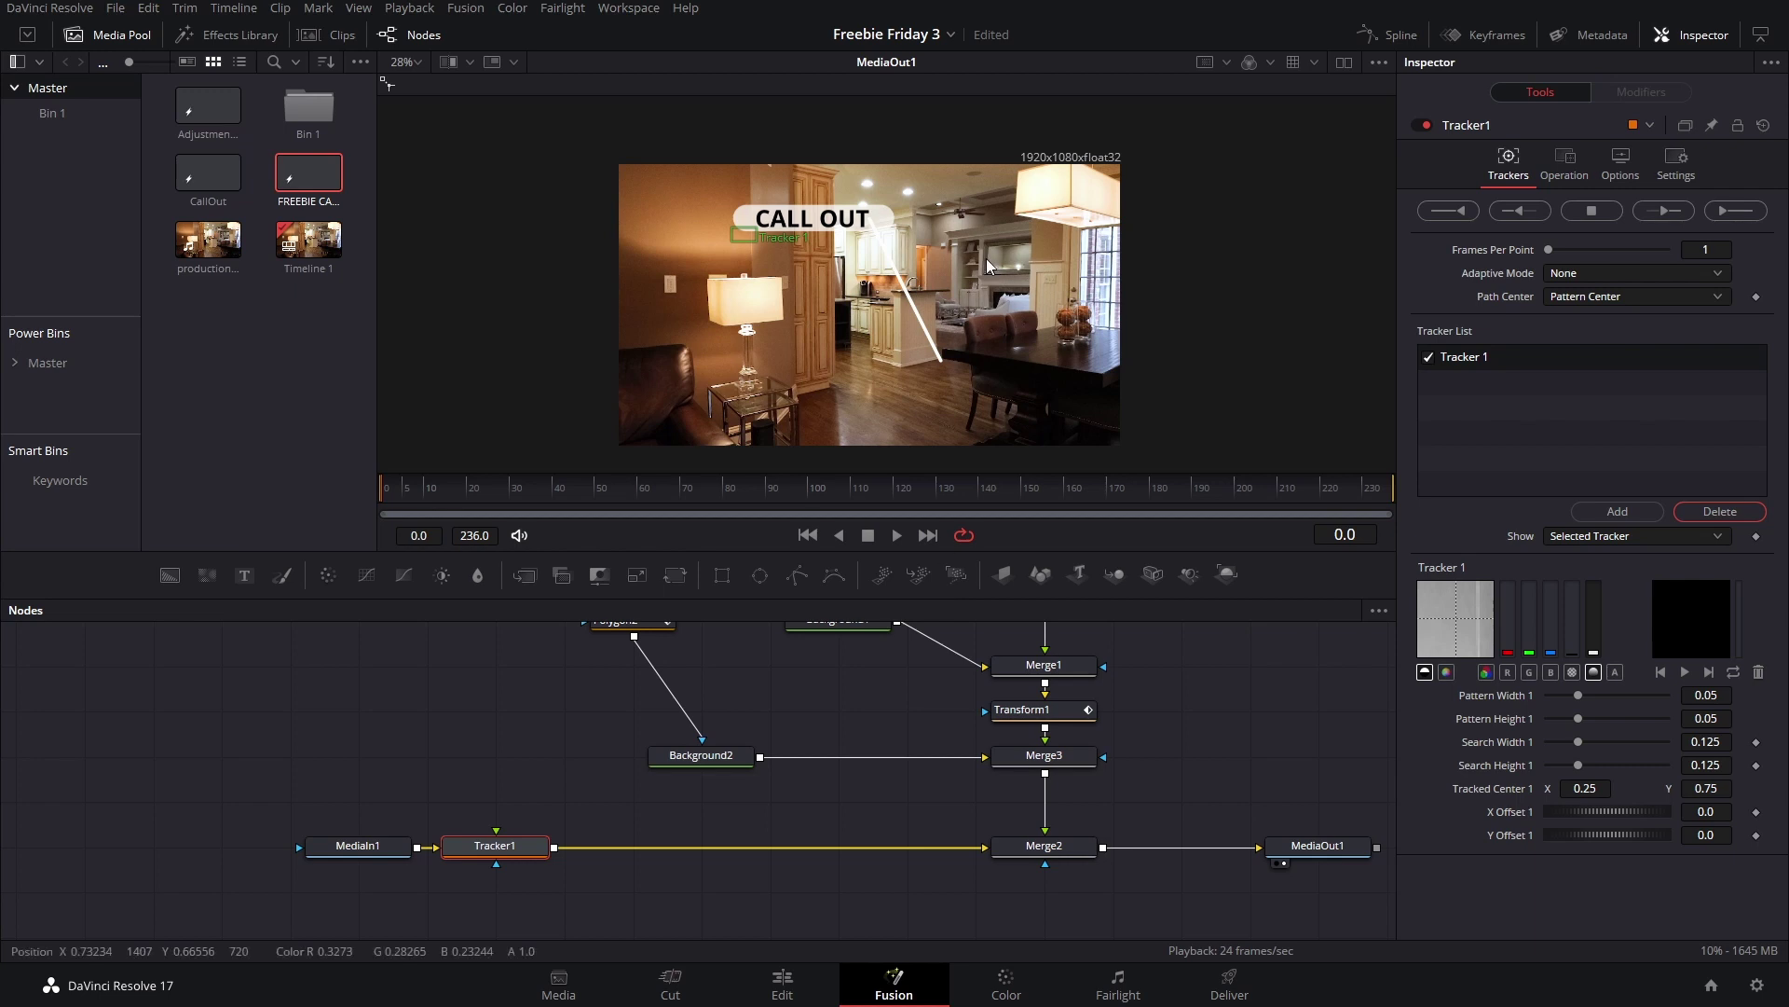
Step: Place Tracker 1's pattern on the decoration on the dining table and check the Timeline Proxy Mode options
drag(733, 222, 994, 306)
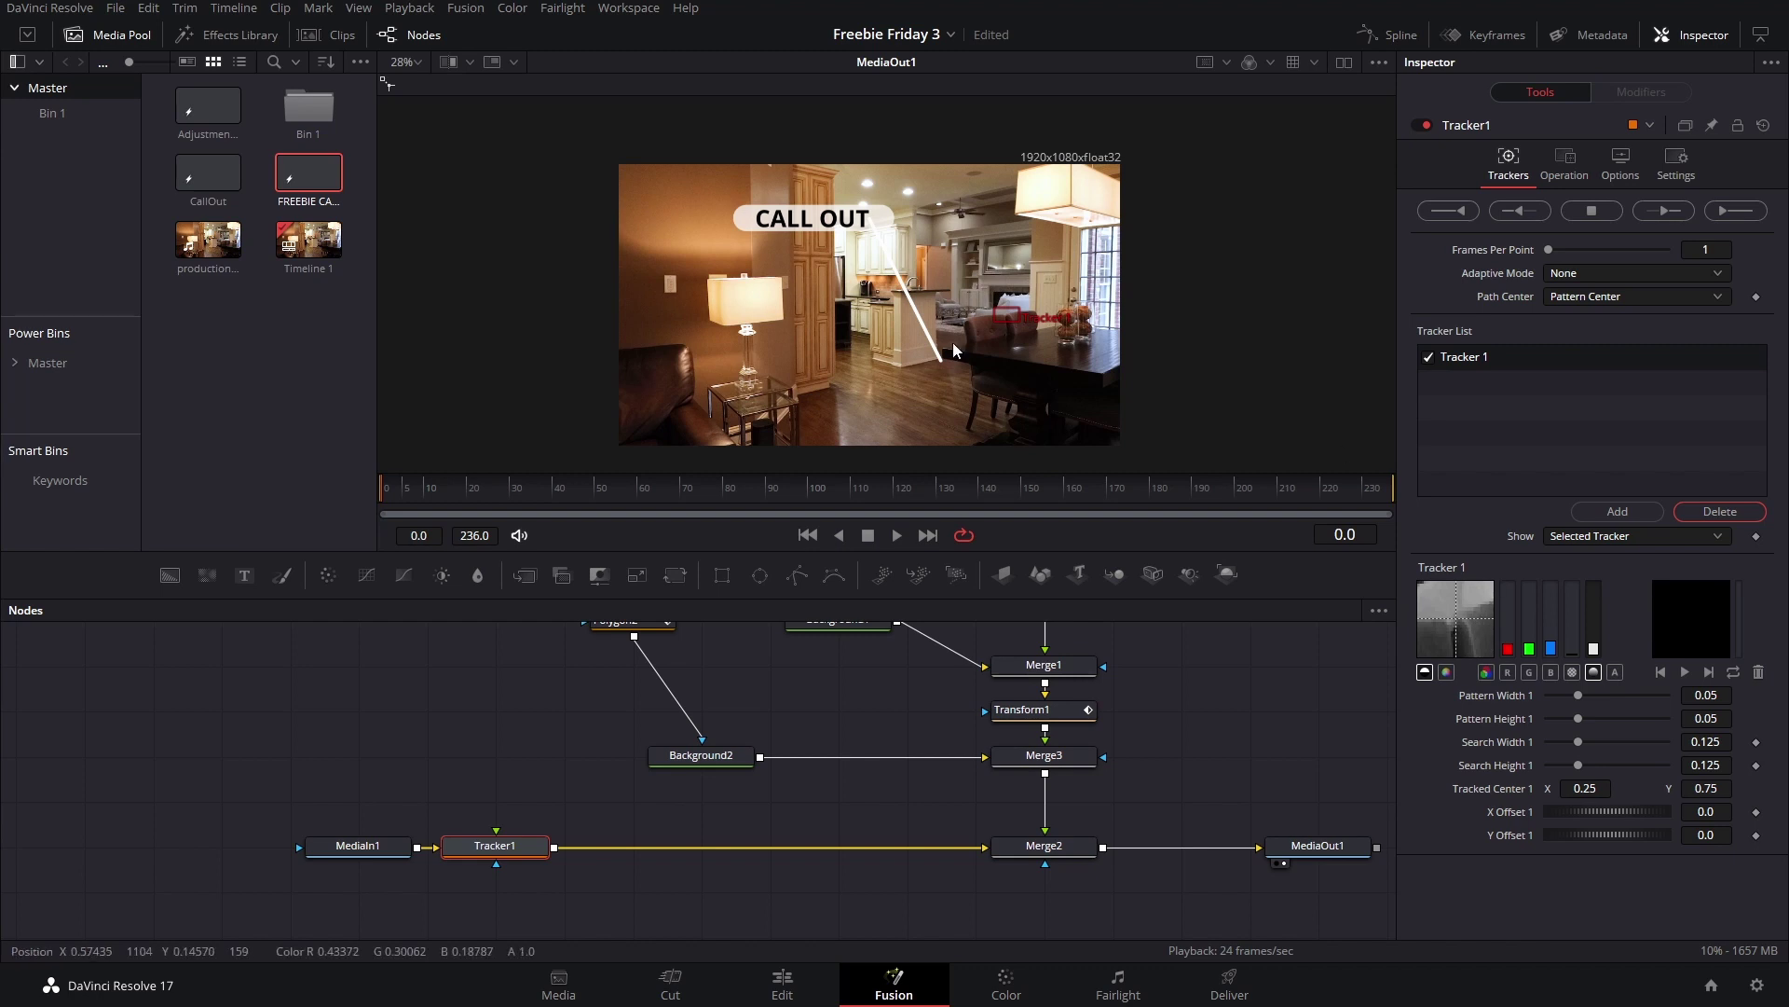
drag(995, 315, 979, 321)
click(410, 9)
mouse_move(438, 76)
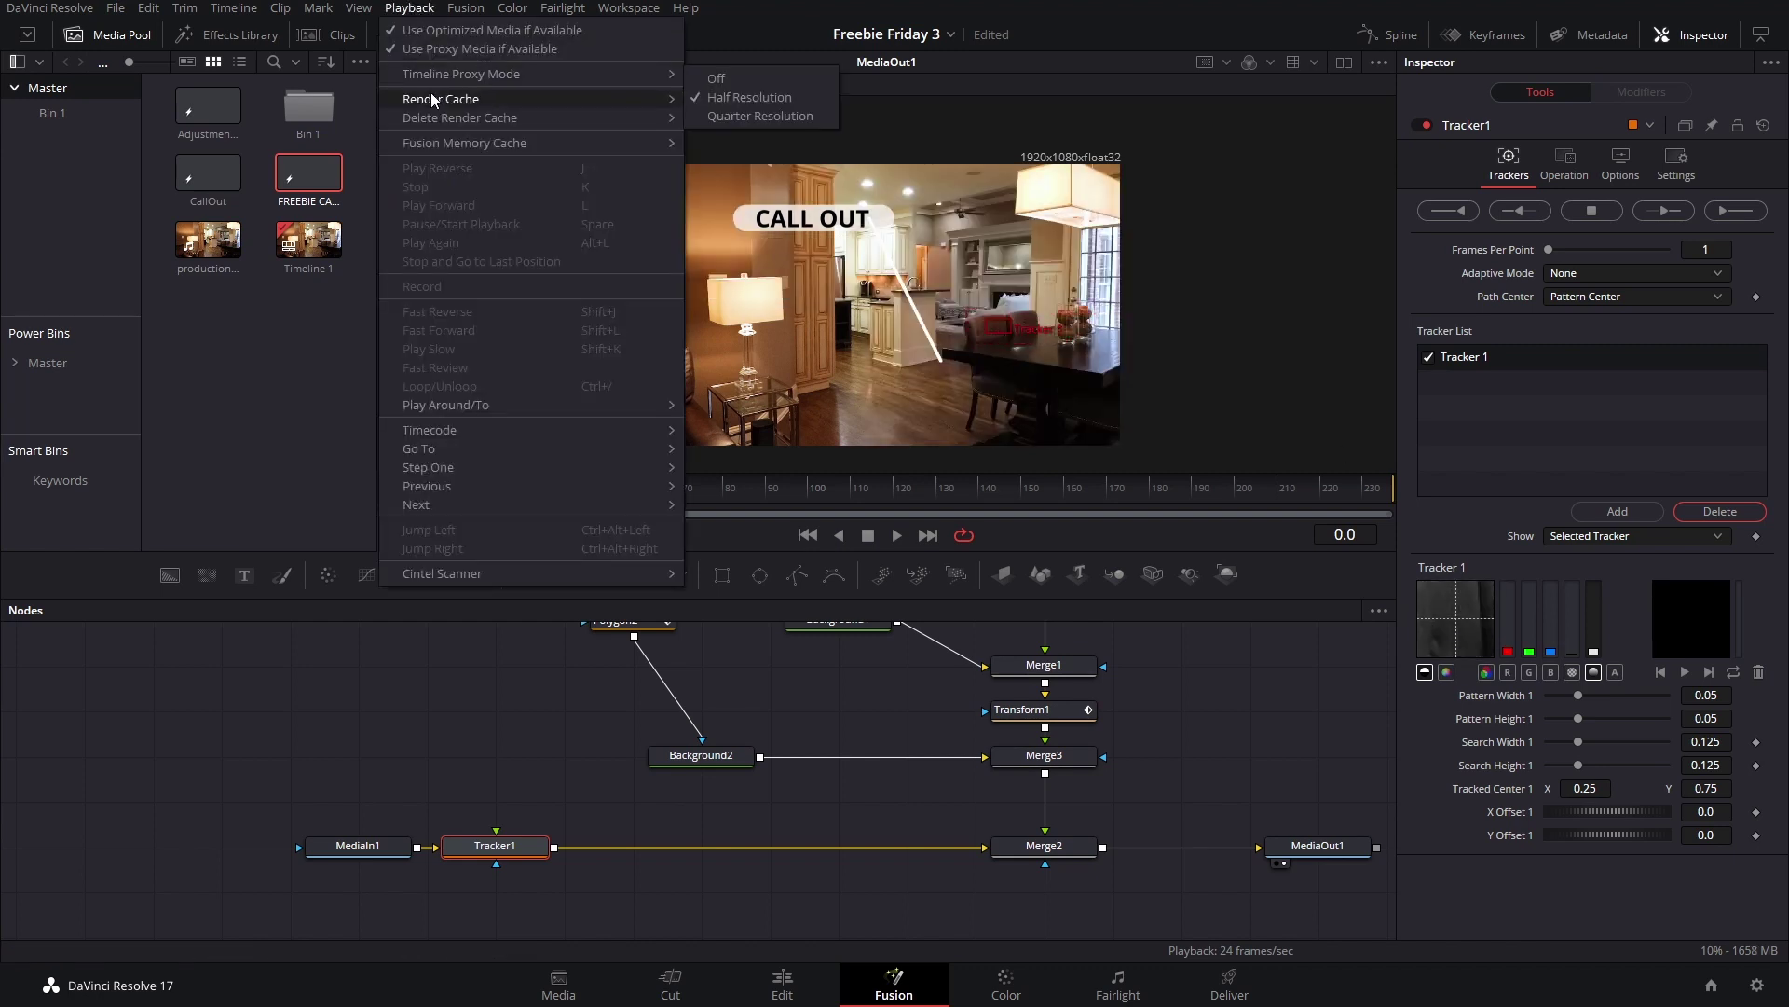
click(1239, 377)
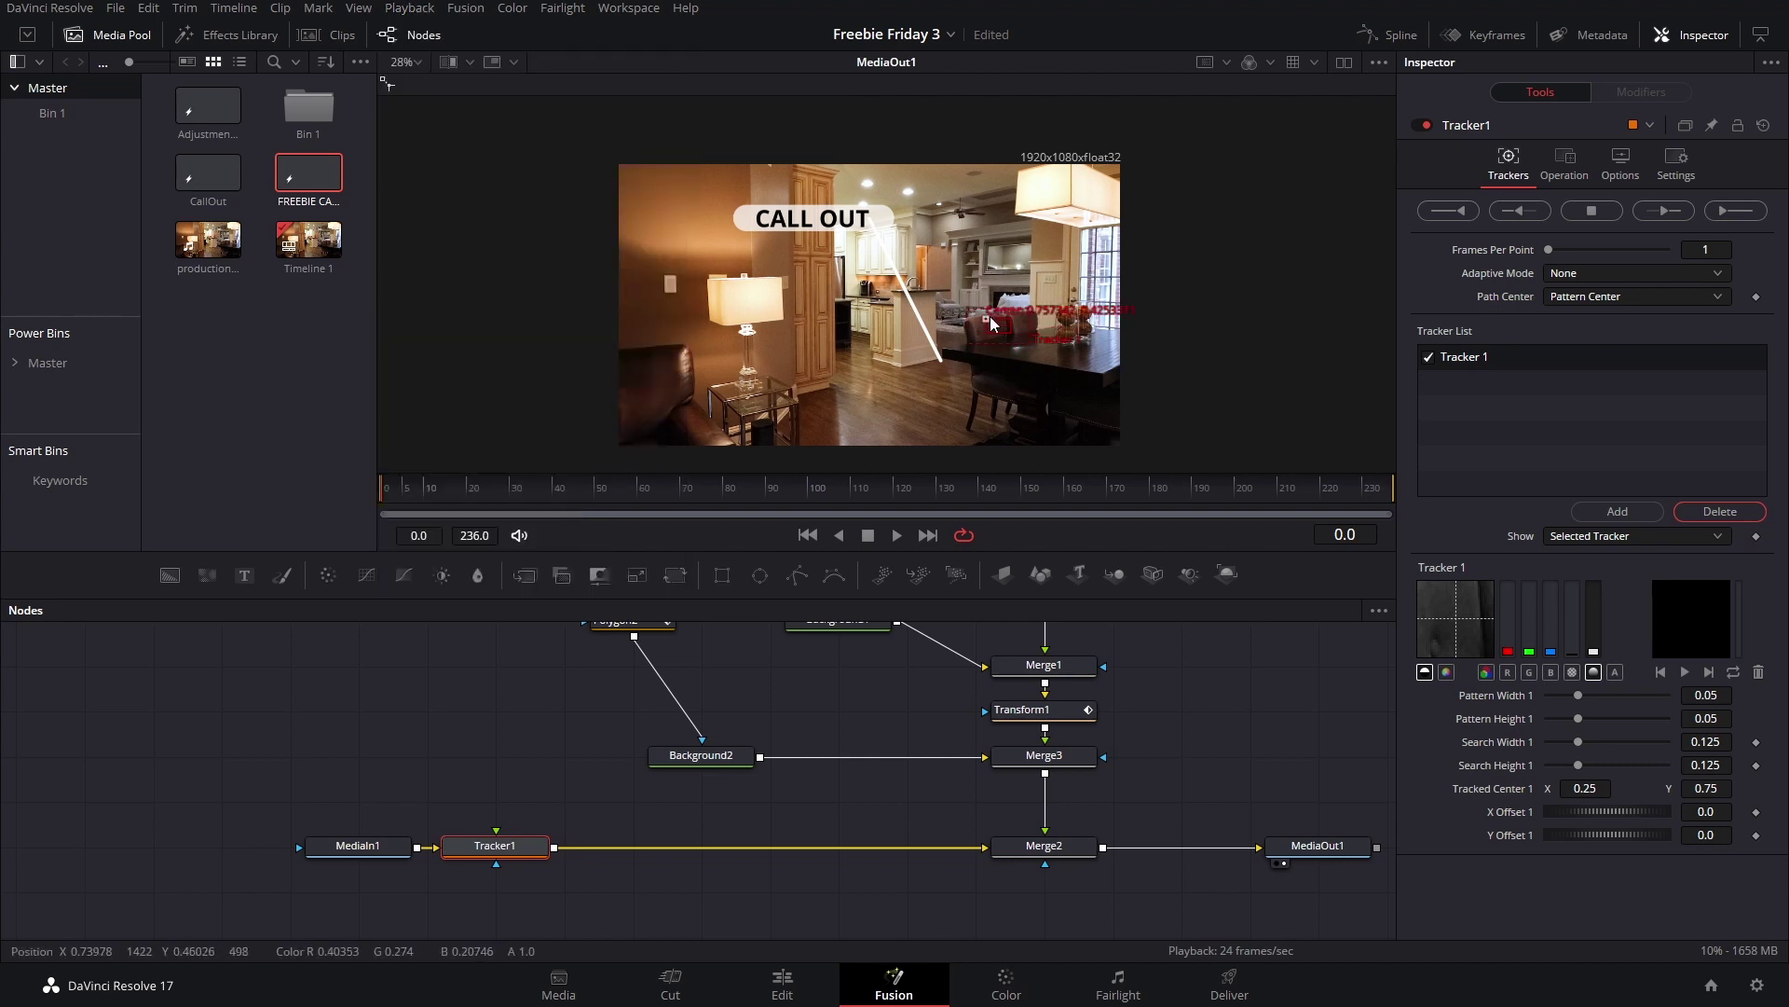
drag(991, 323, 1049, 329)
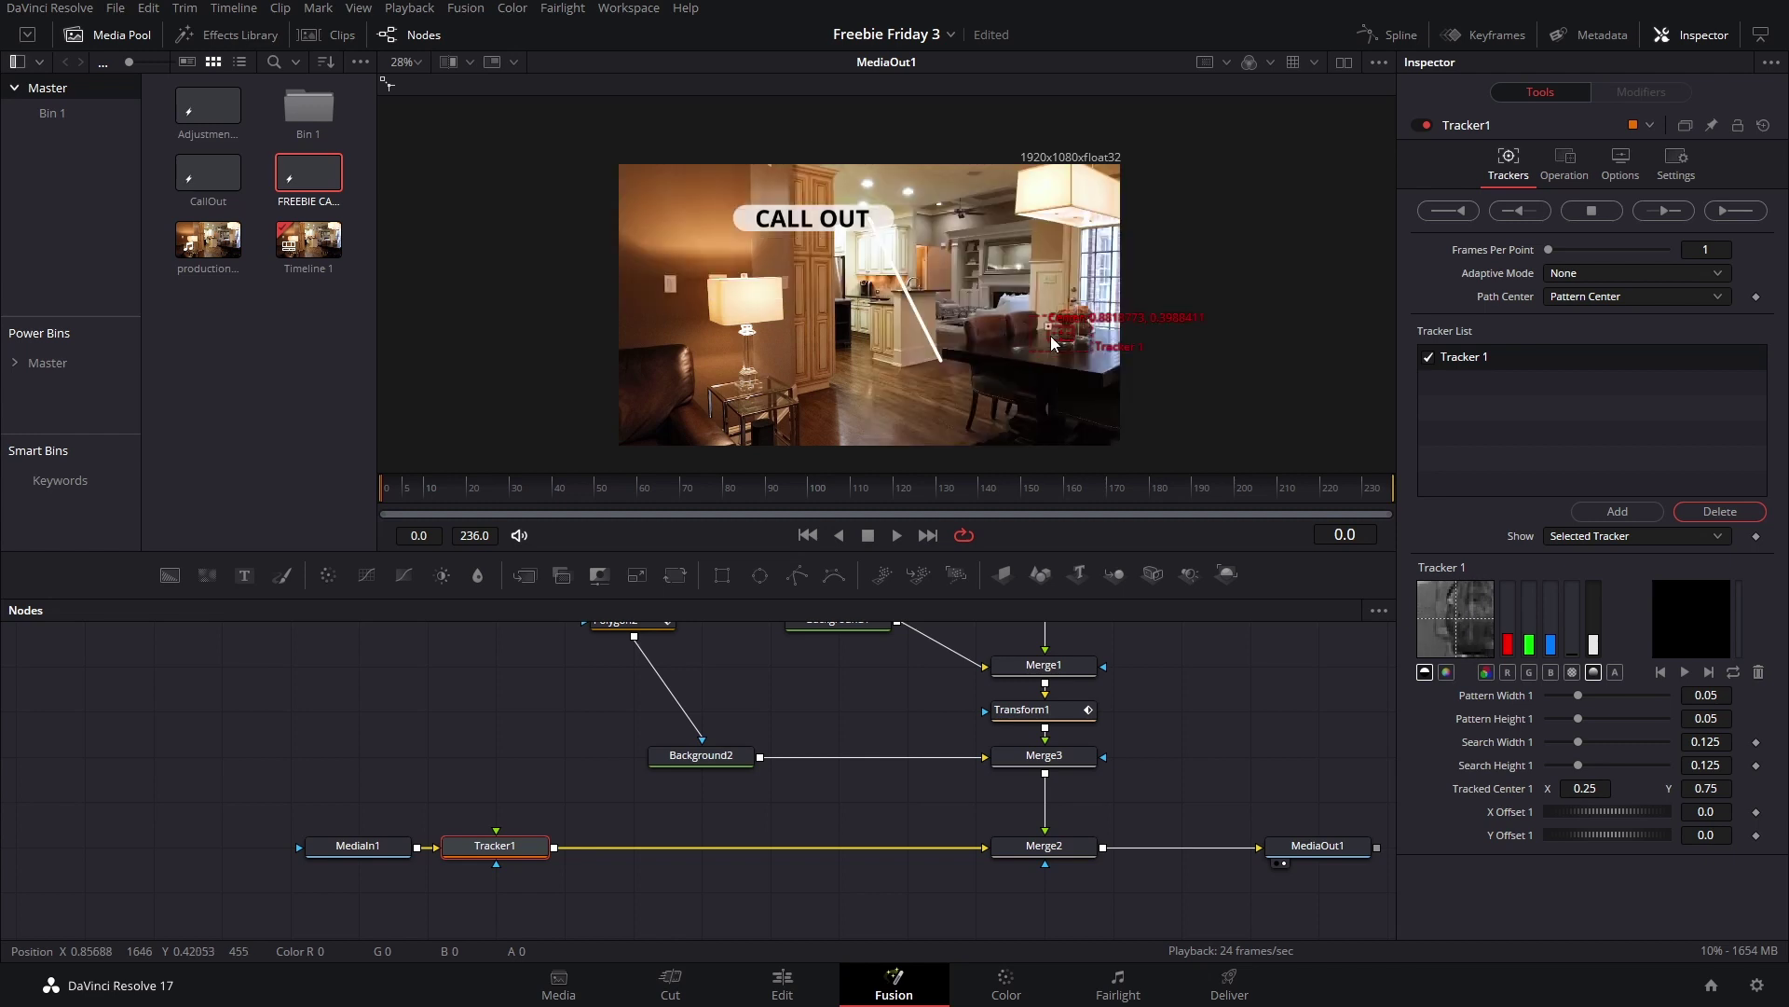
Step: Track the pattern forward through the clip and return to the start of the timeline
click(1723, 222)
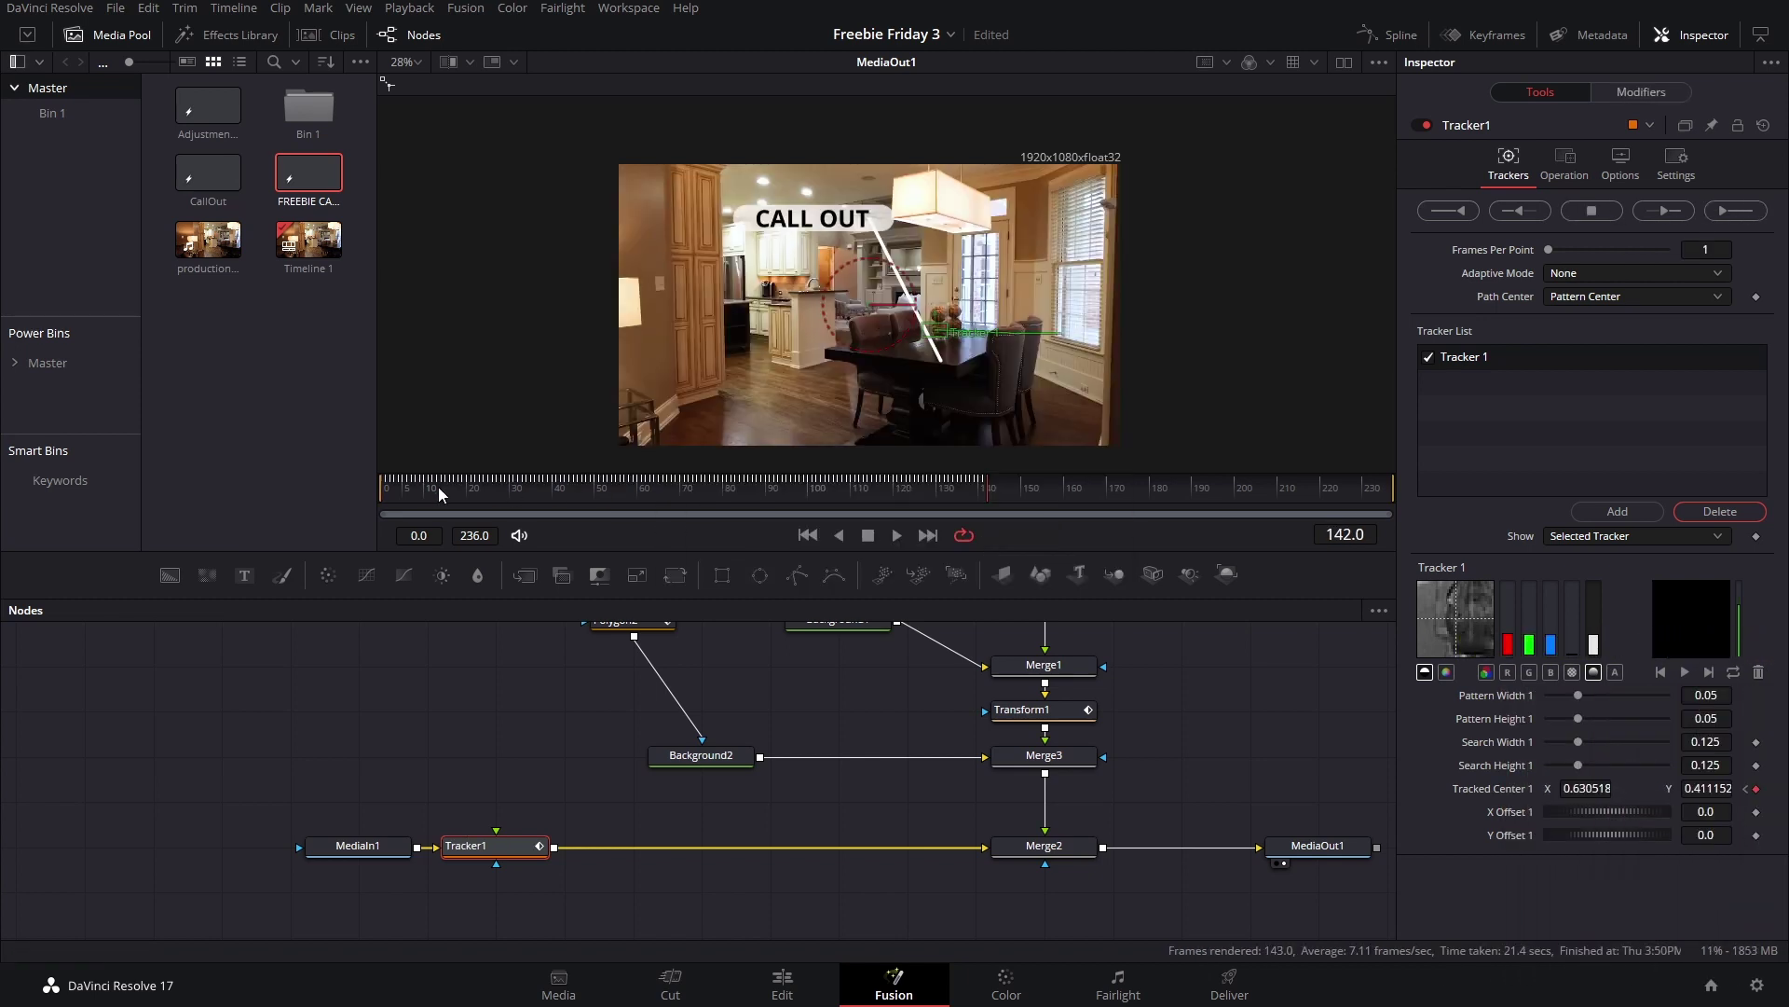
click(385, 498)
drag(368, 502, 345, 509)
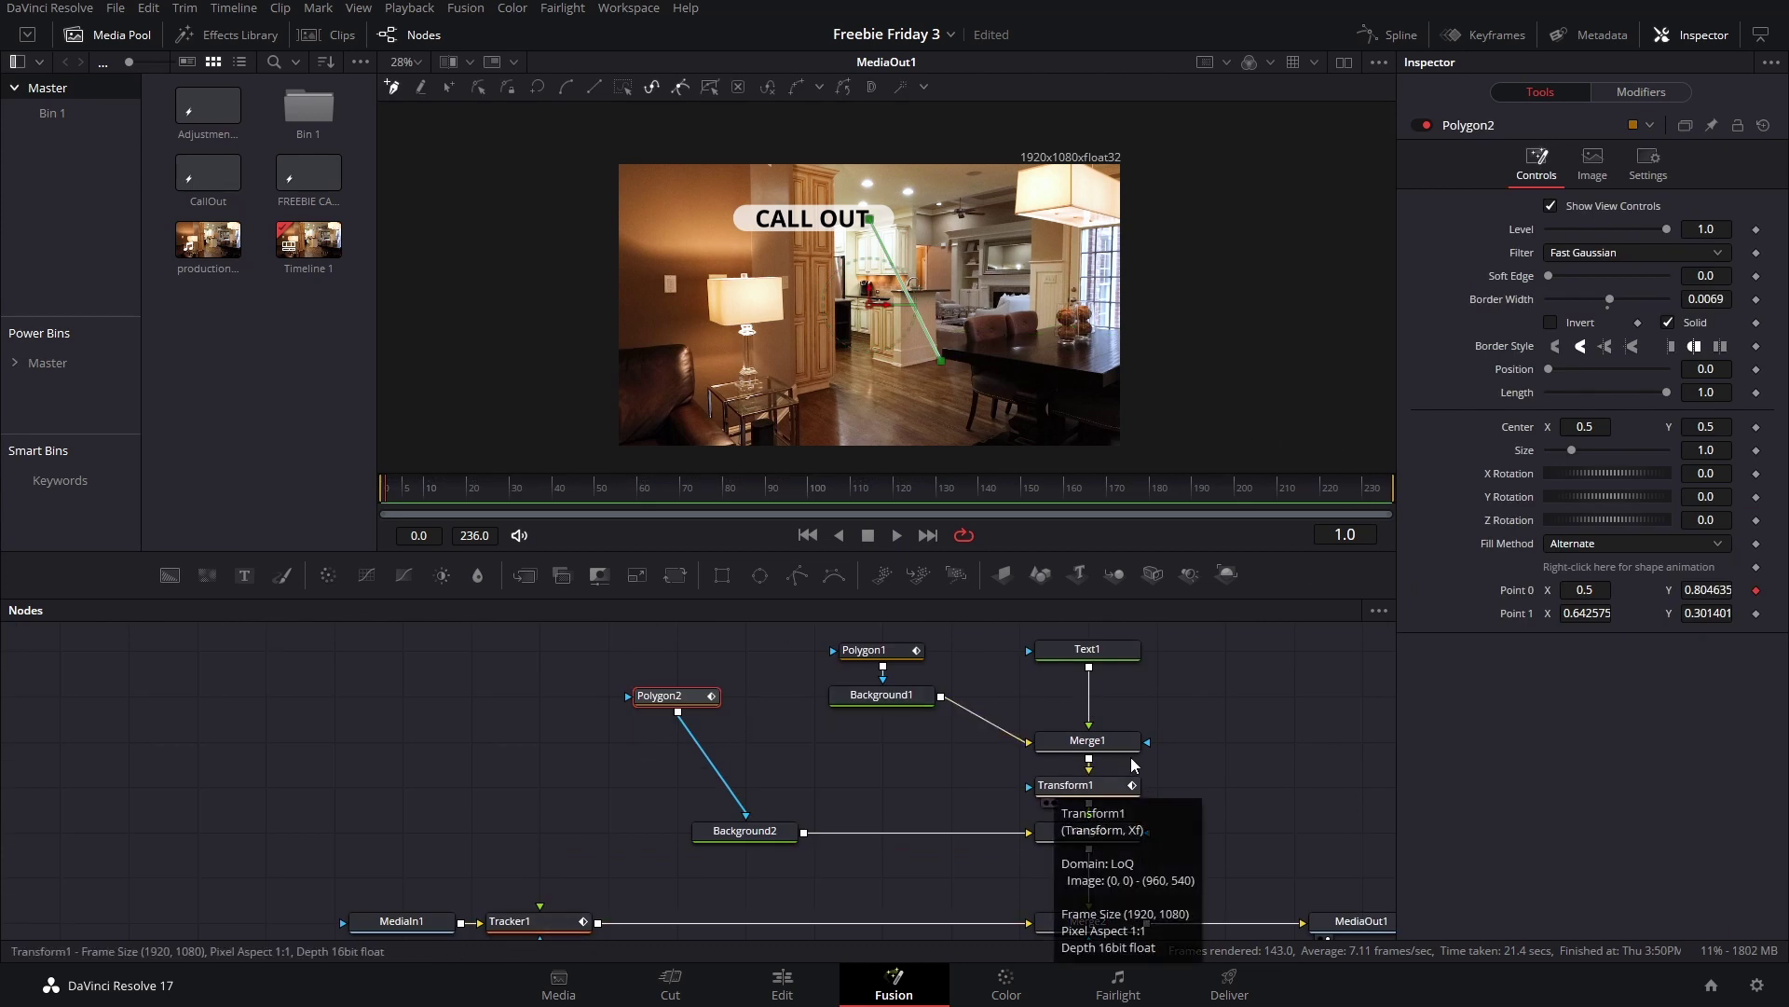
Step: Connect Polygon2's Point 1 to the Position of Tracker1Tracker1Path and play back the tracked pointer line
right_click(1516, 621)
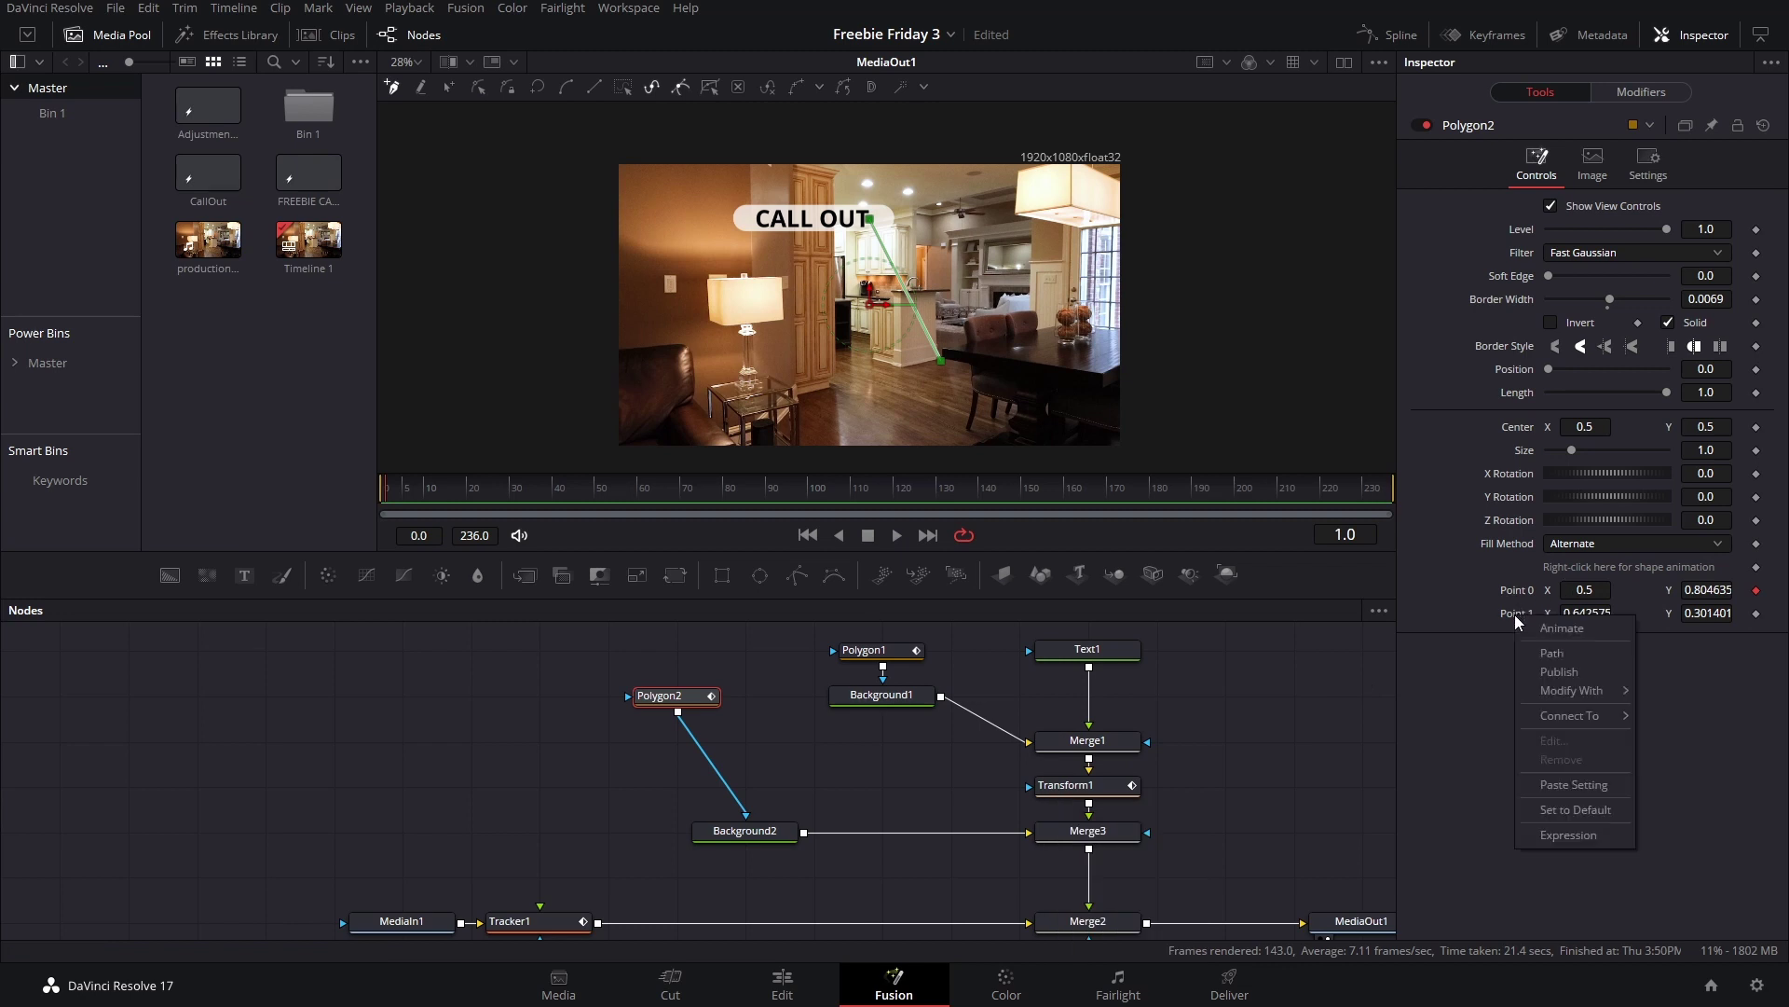
mouse_move(1573, 723)
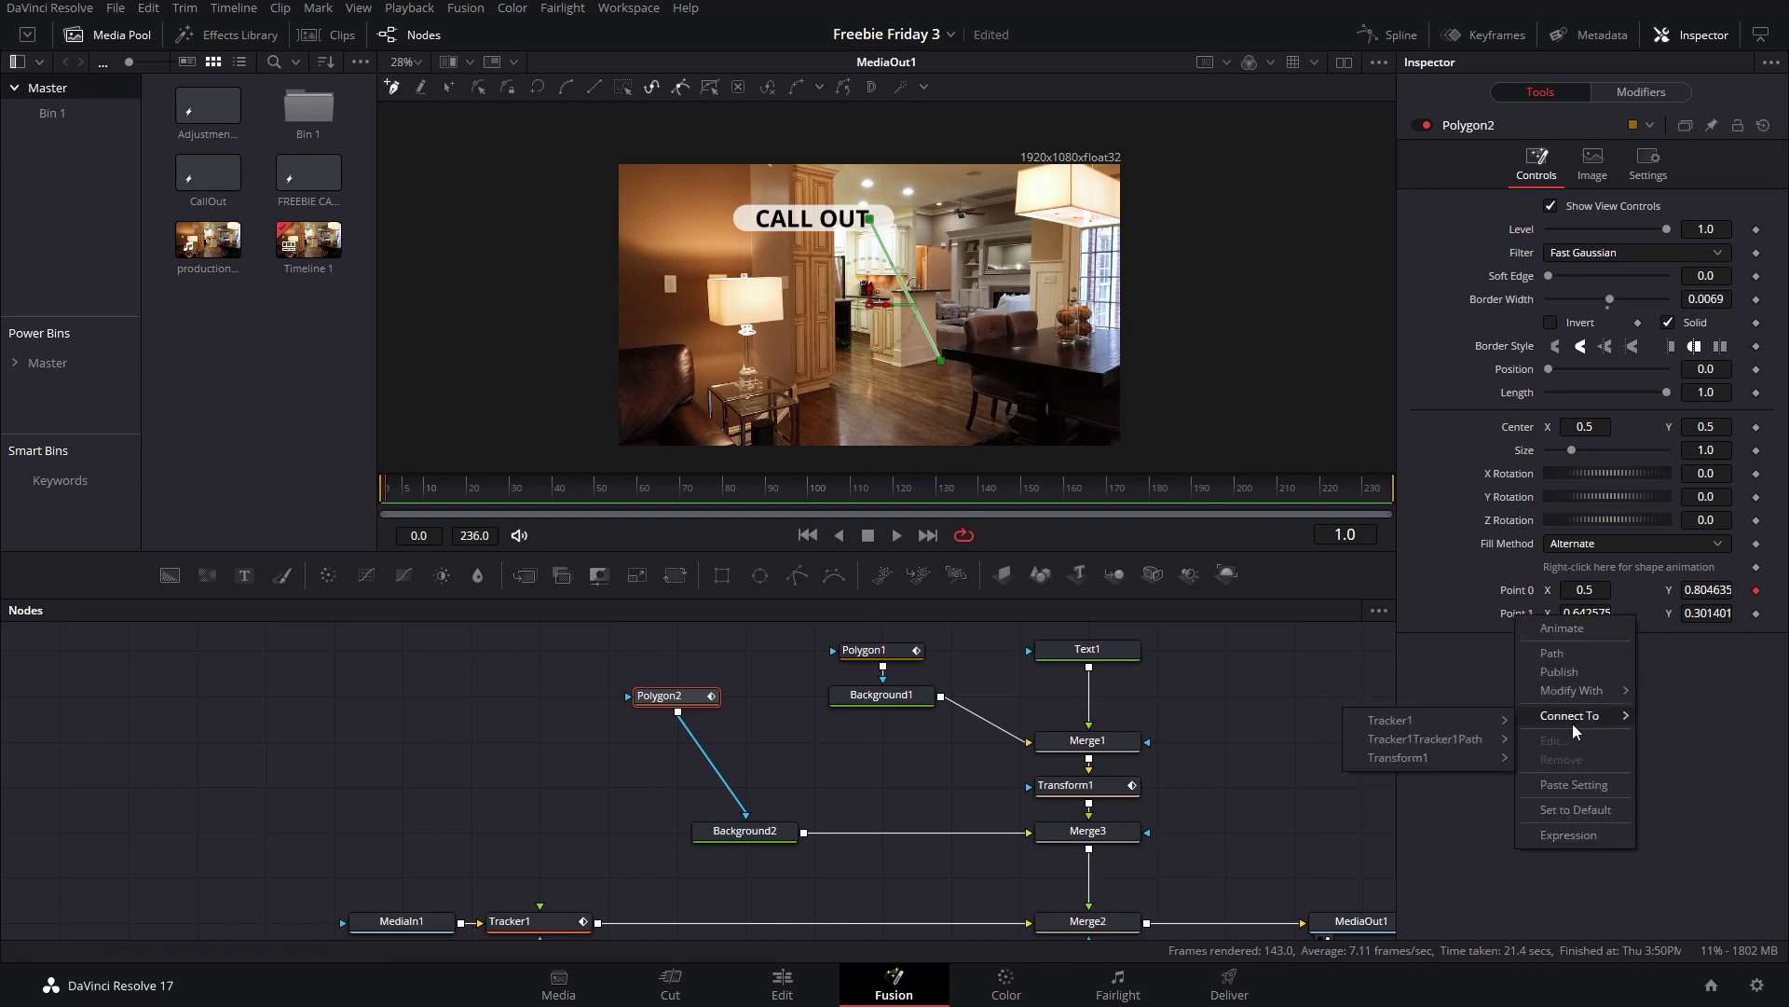
mouse_move(1464, 735)
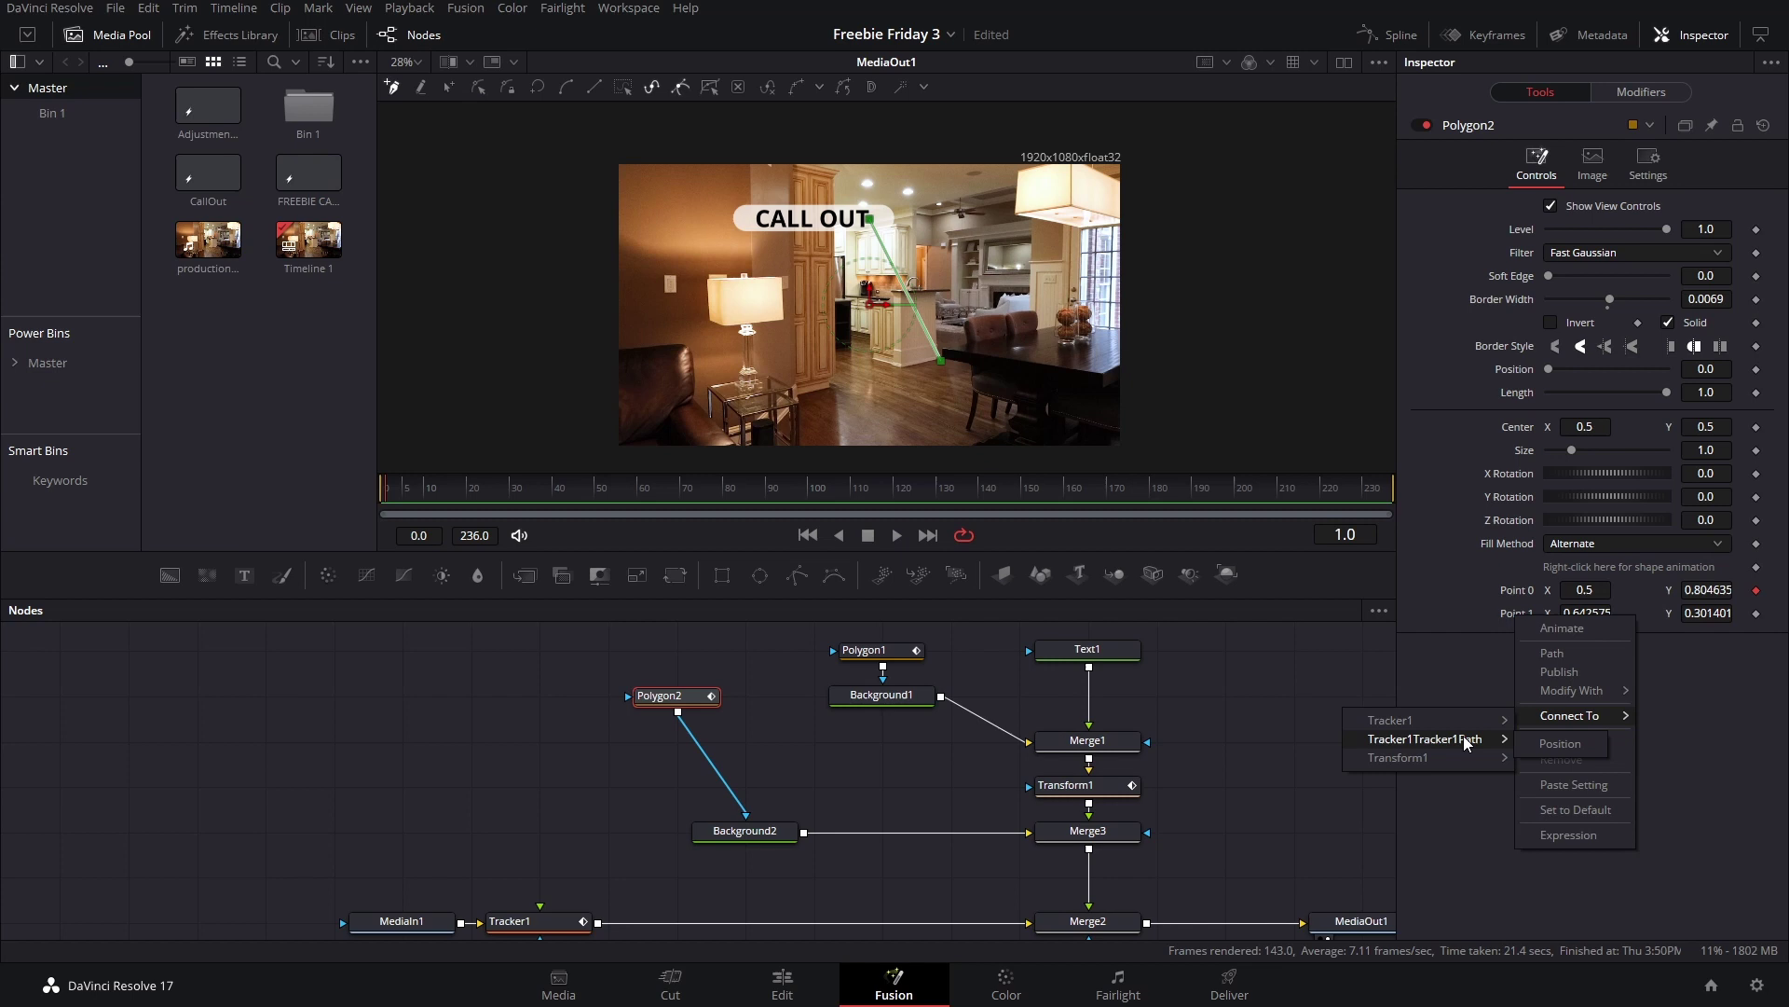
click(1549, 743)
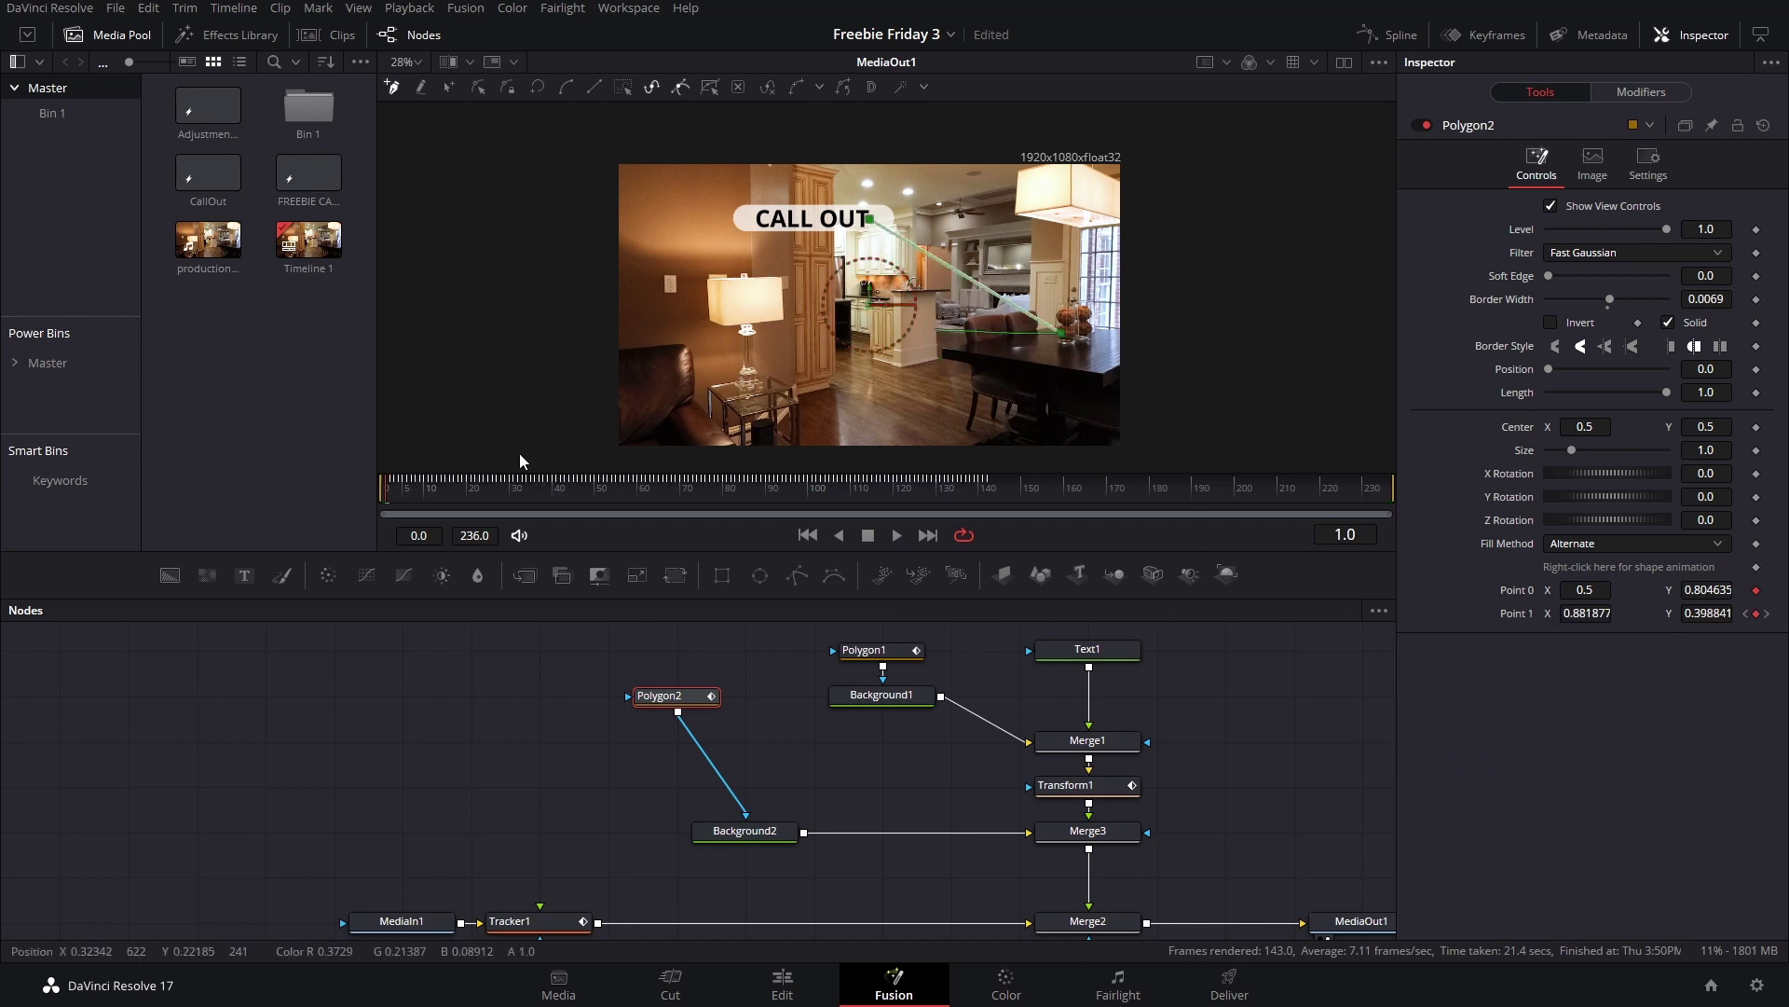
key(space)
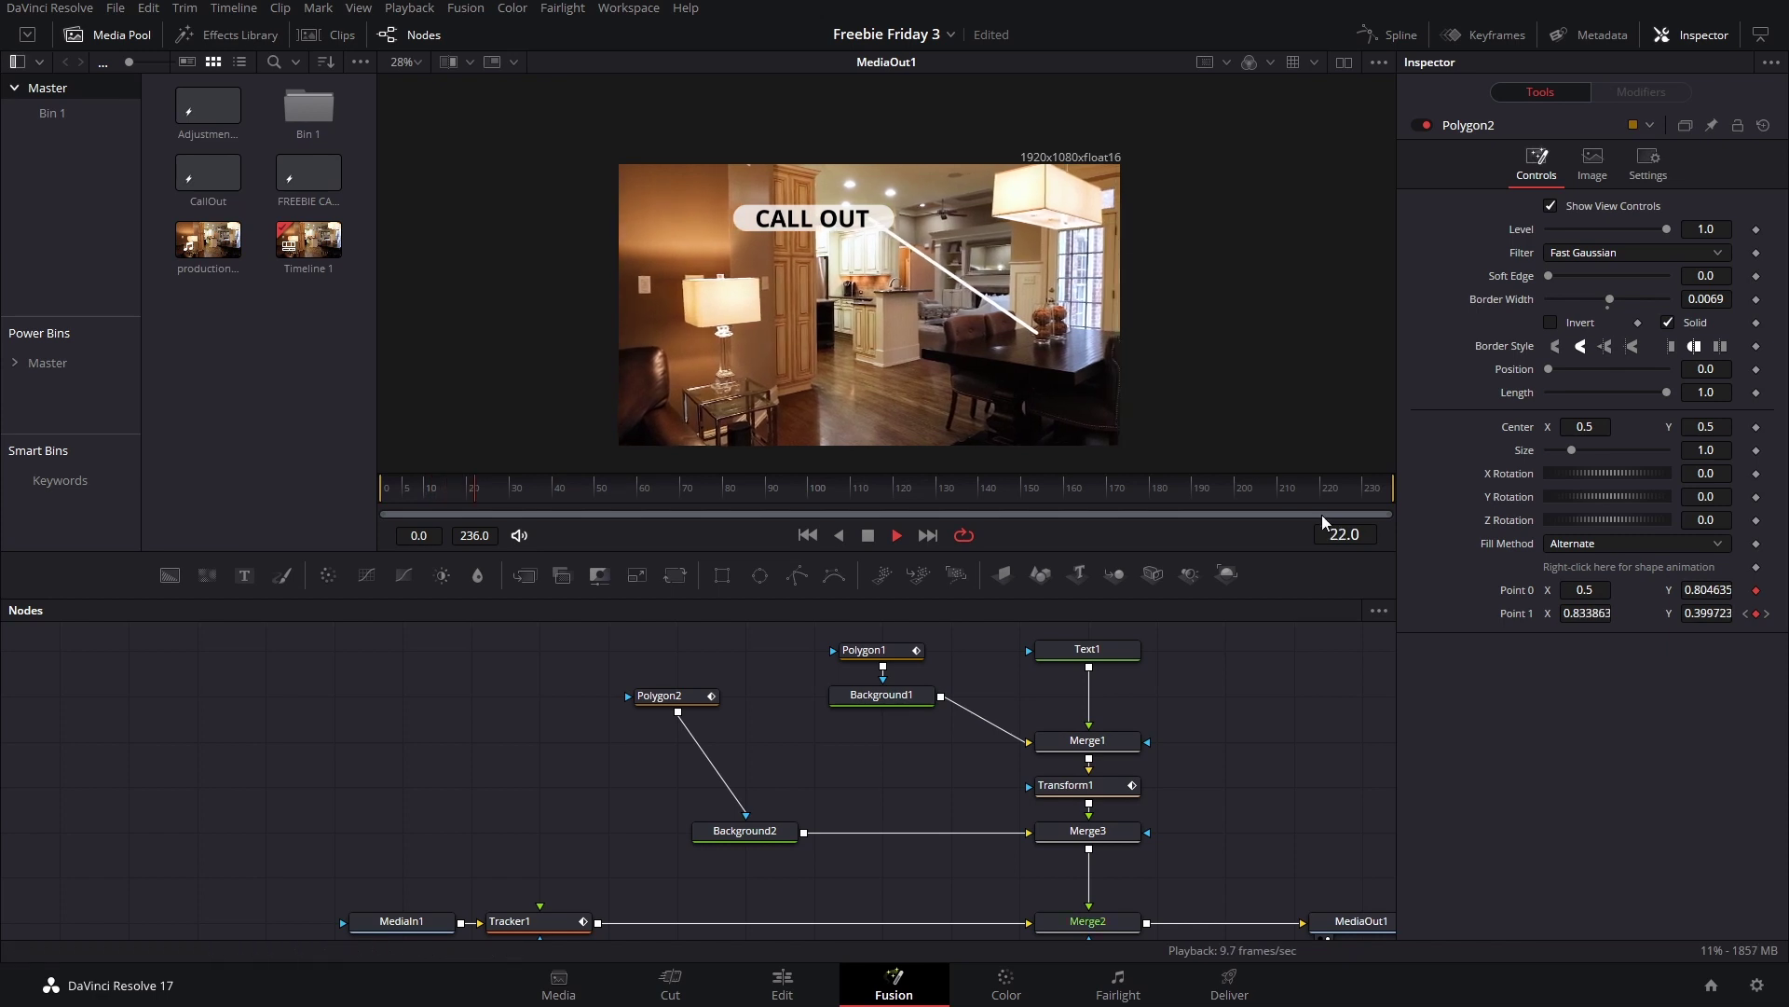
key(space)
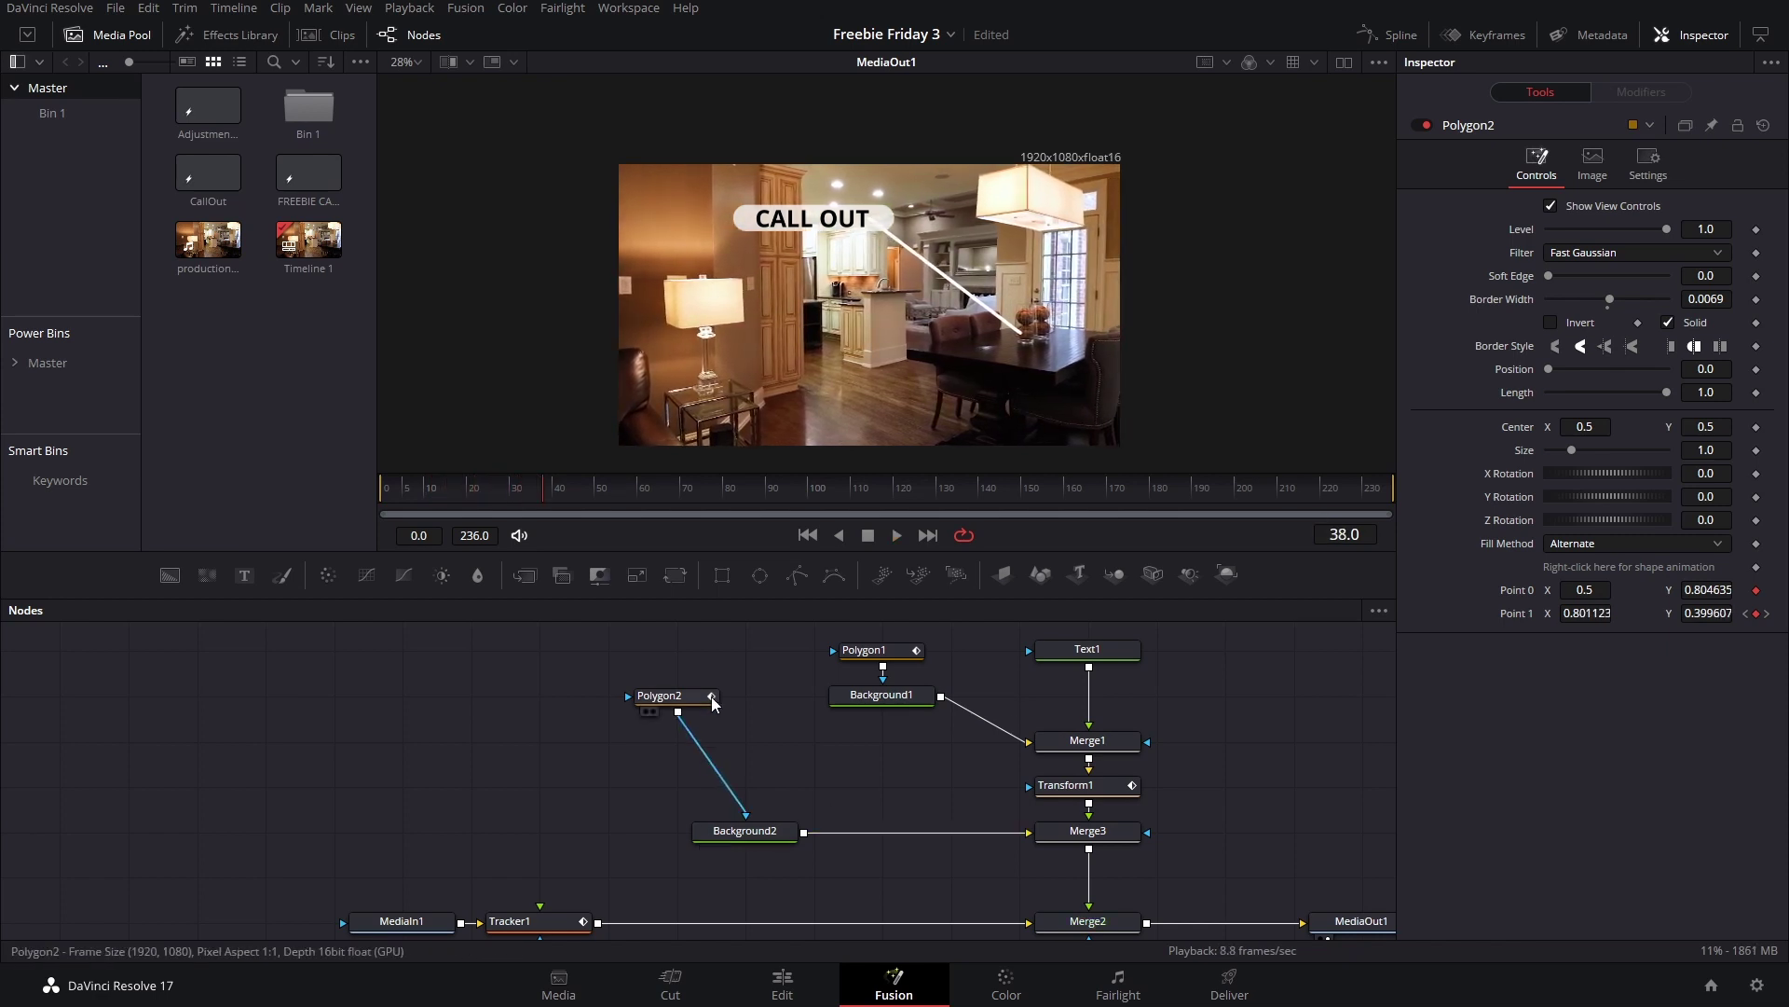
Step: Try to match the pointer line's Background2 color and opacity to the callout label's background
click(741, 830)
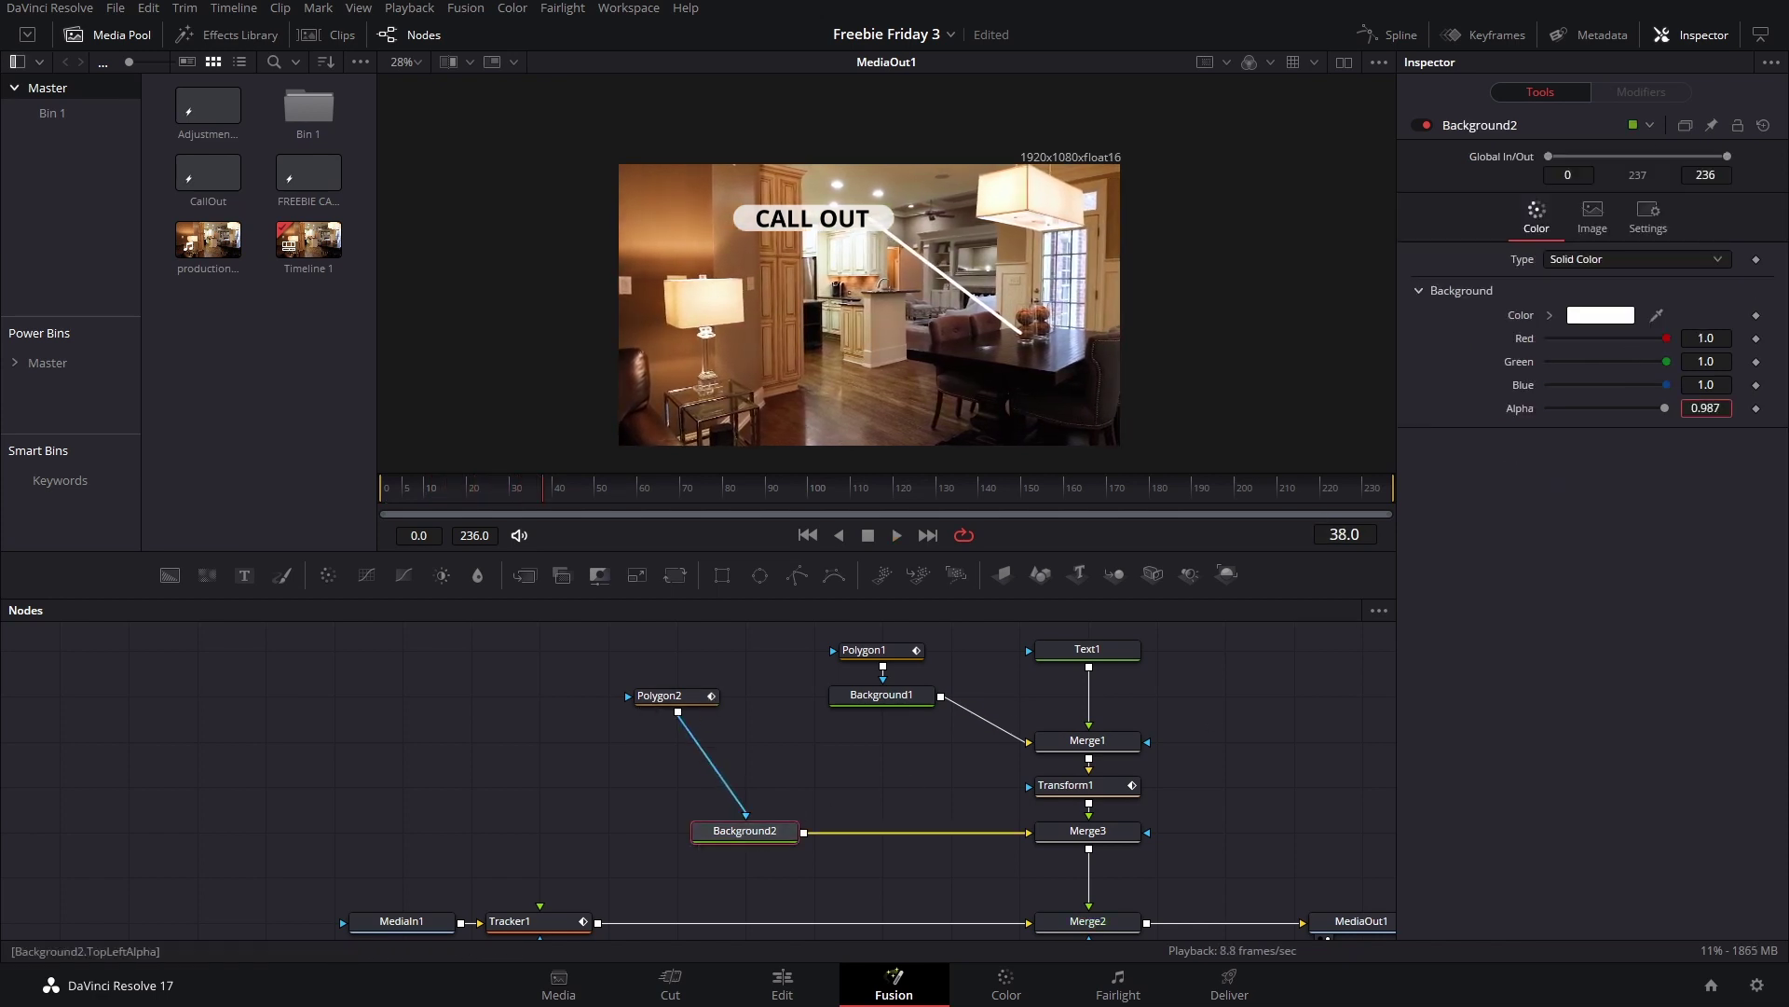
scroll(821, 202, up, 4)
drag(1708, 408, 1322, 340)
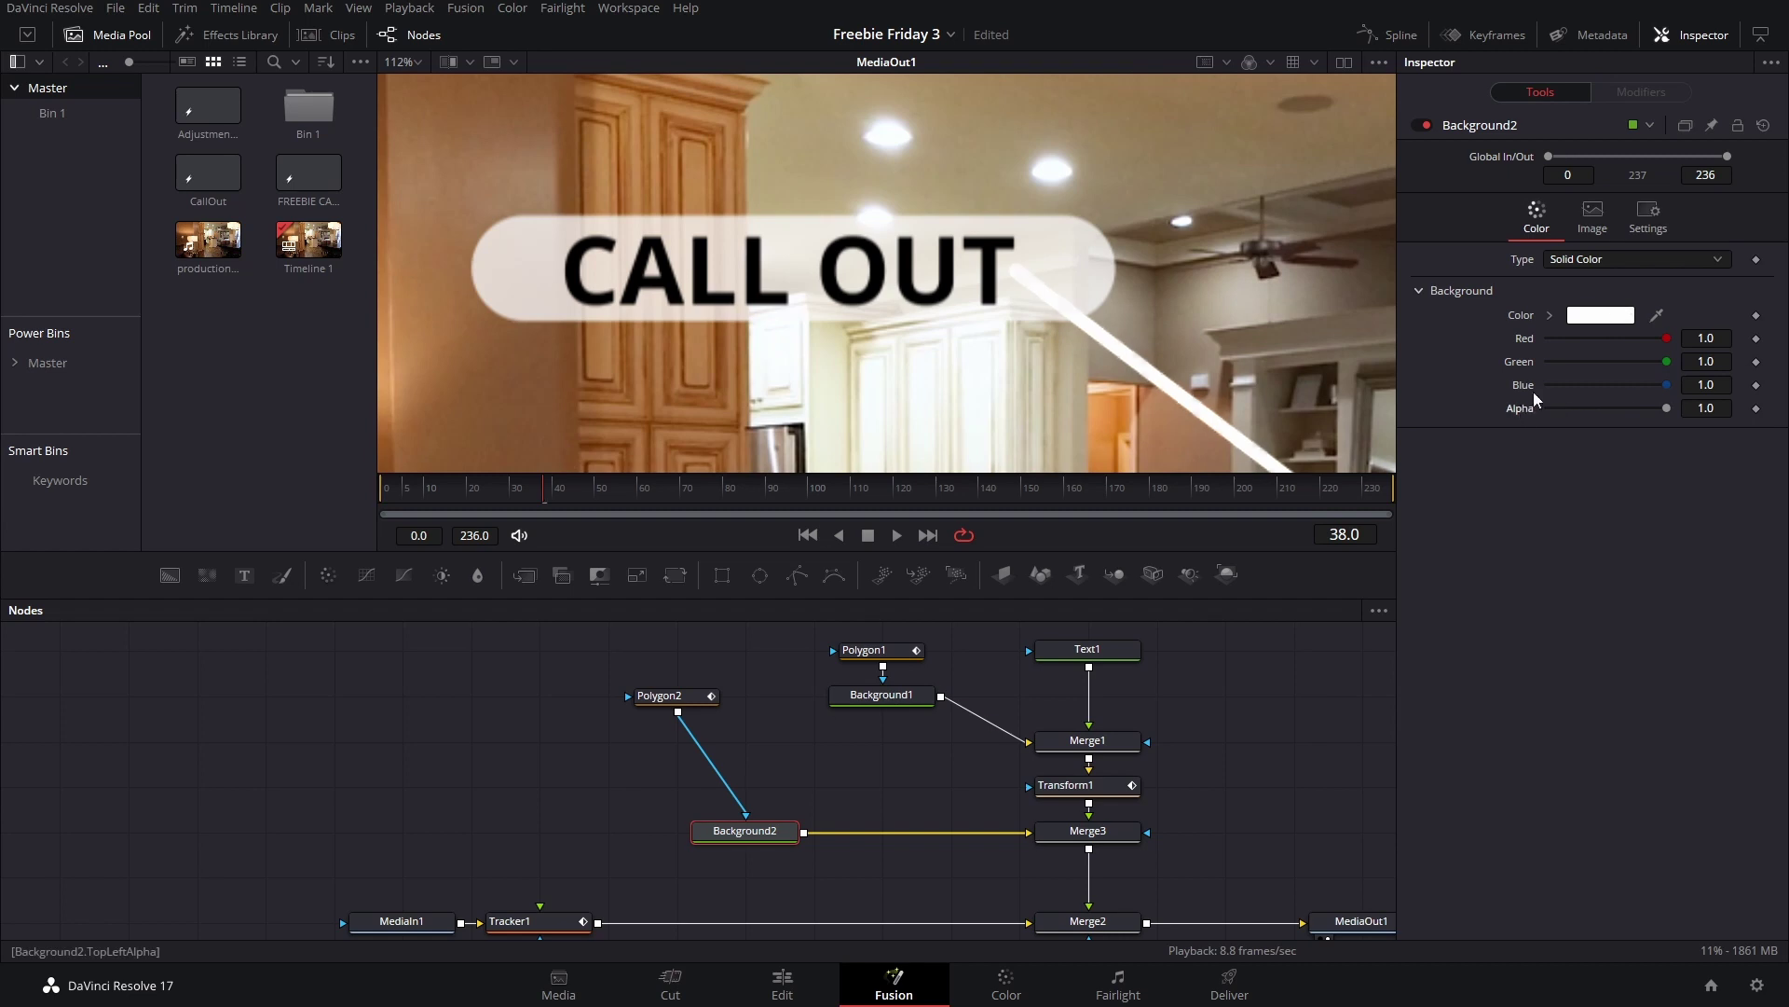
Step: Duplicate the Background1 node into an empty spot between Background2 and Merge1
click(873, 704)
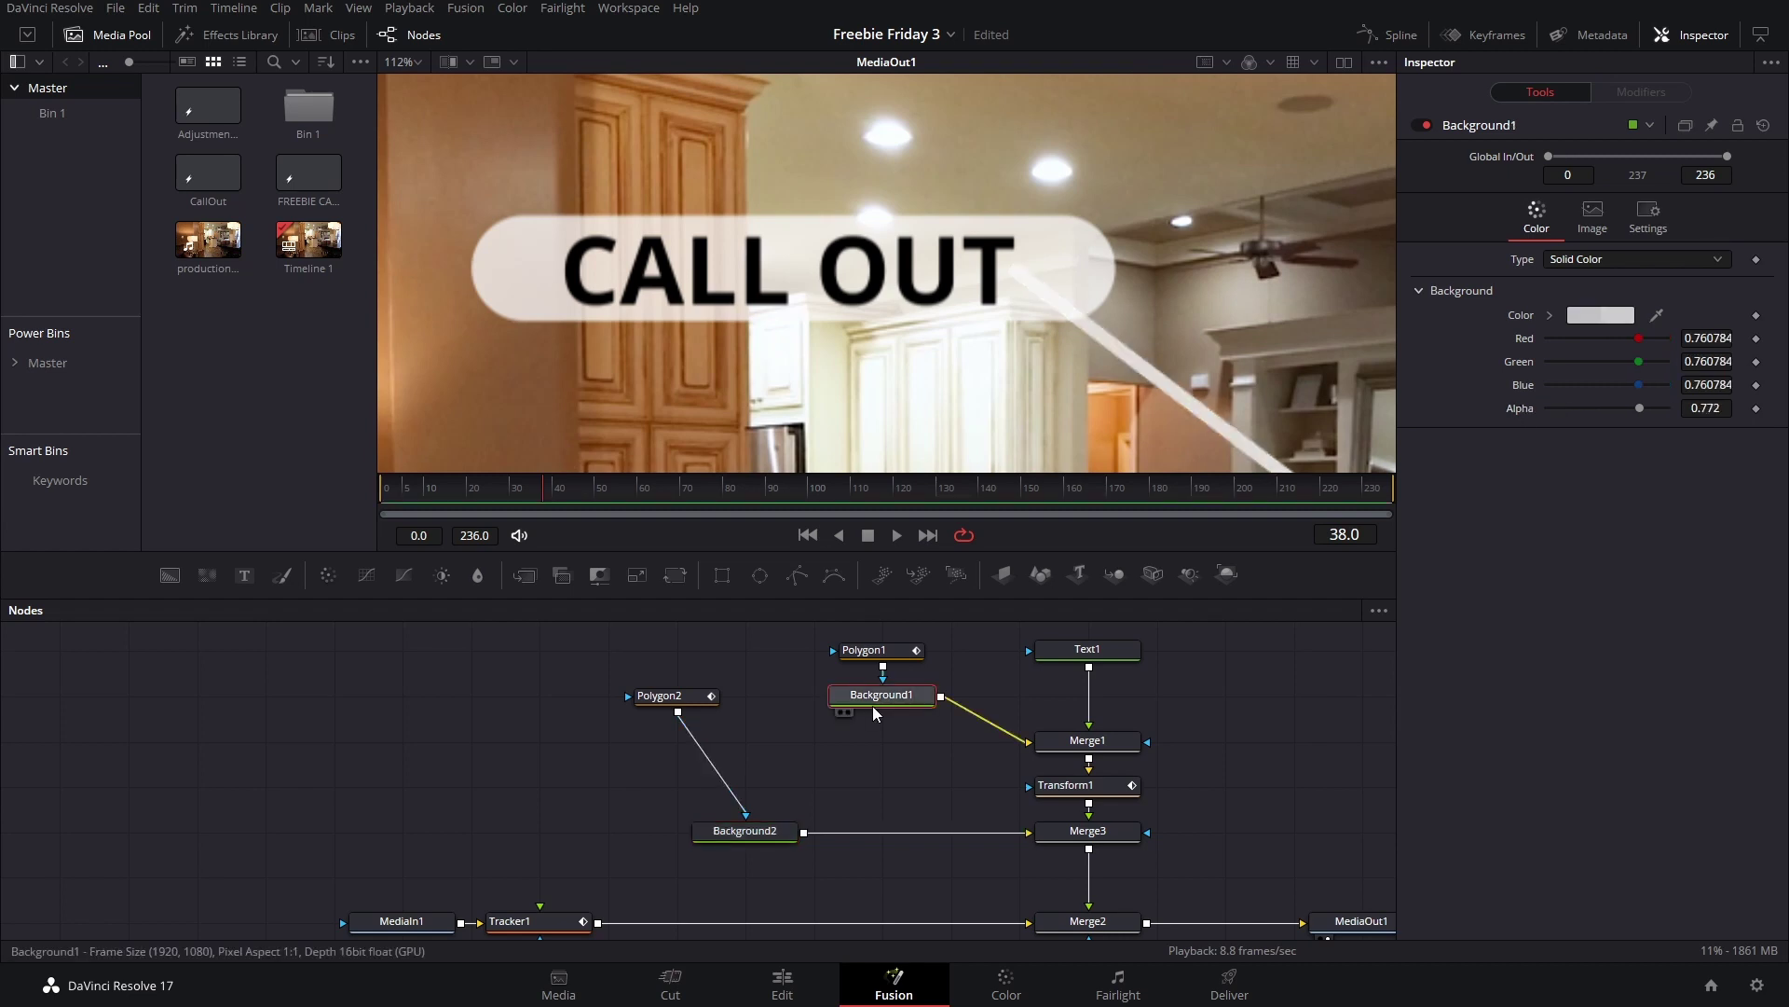
click(869, 787)
key(ctrl+v)
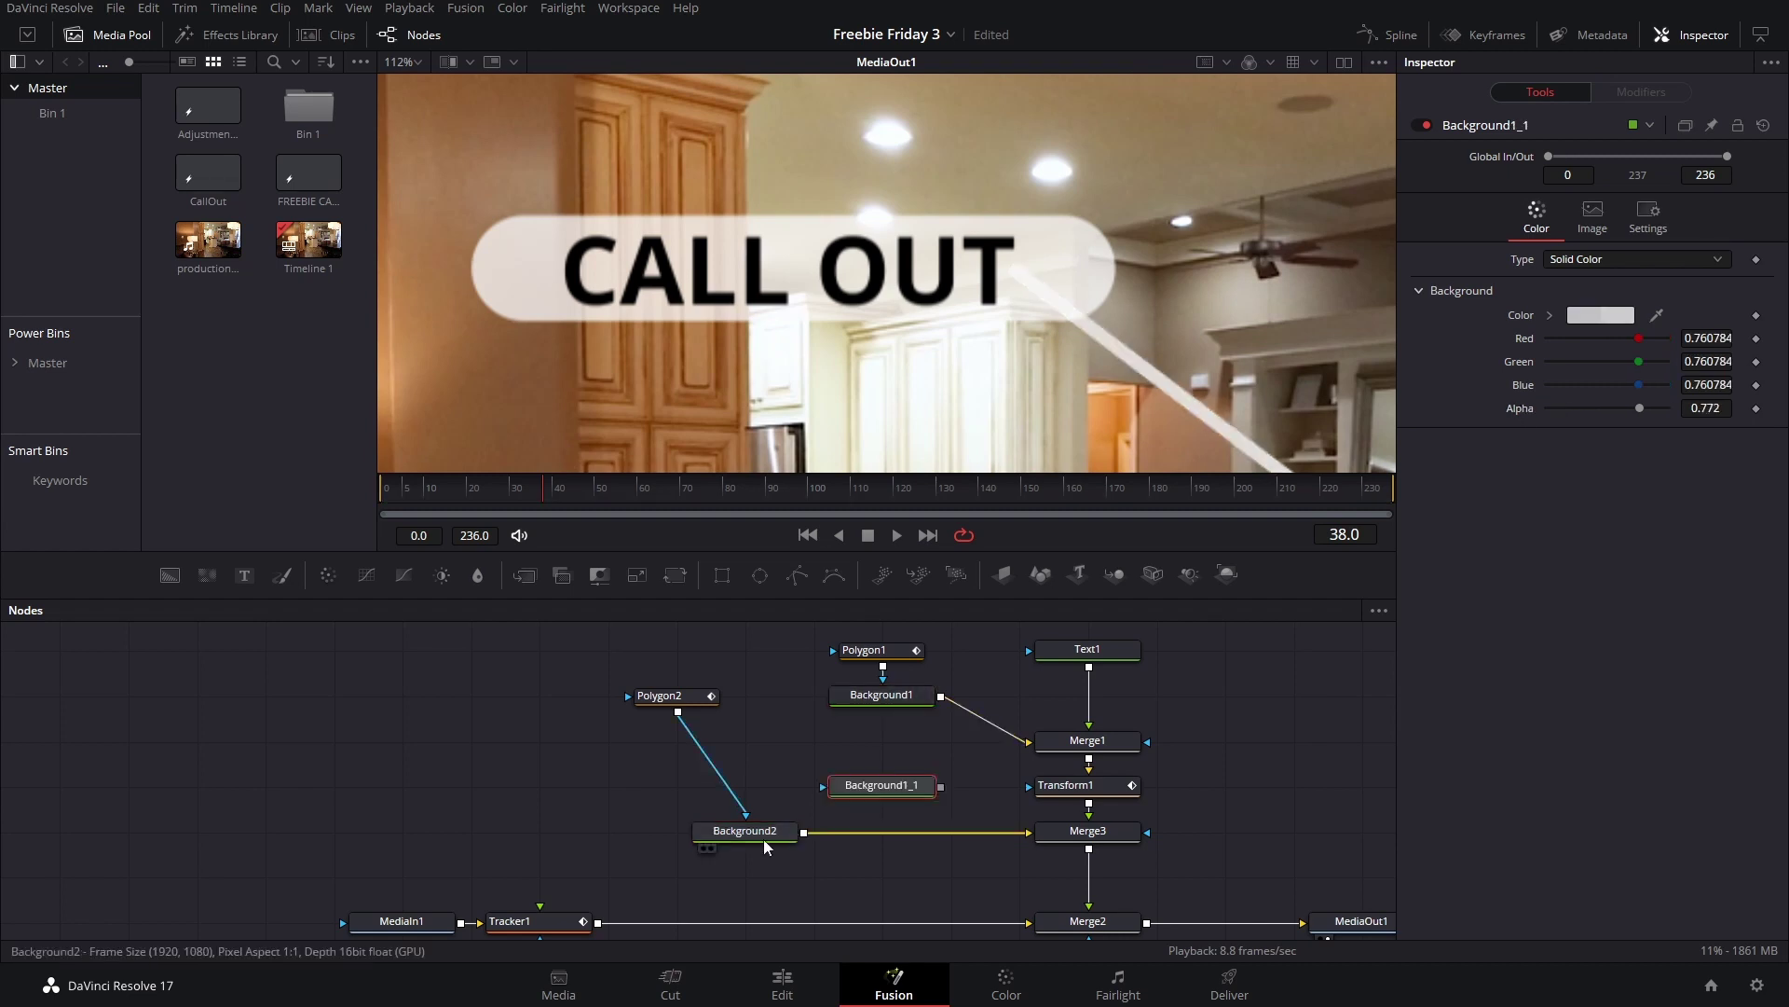
Step: Replace Background2 with the duplicated background, wiring Polygon2 into it and it into Merge3, and delete Background2
drag(764, 838, 557, 836)
click(819, 781)
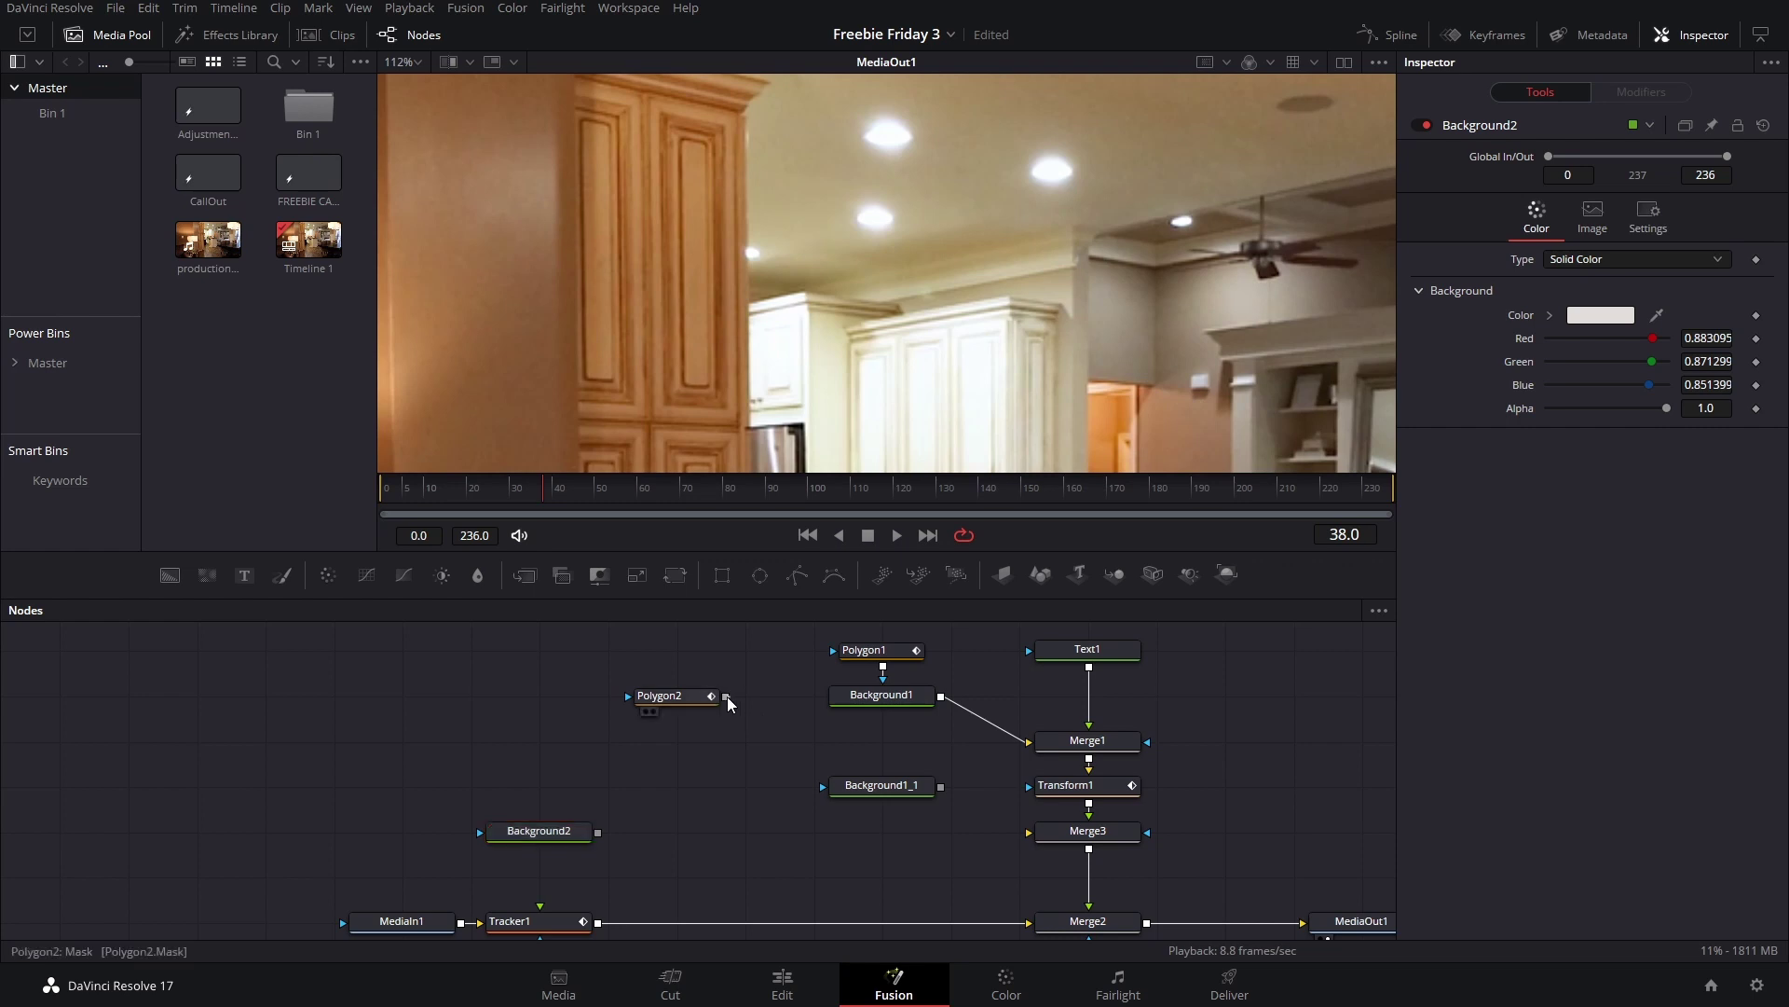
drag(727, 697, 1029, 830)
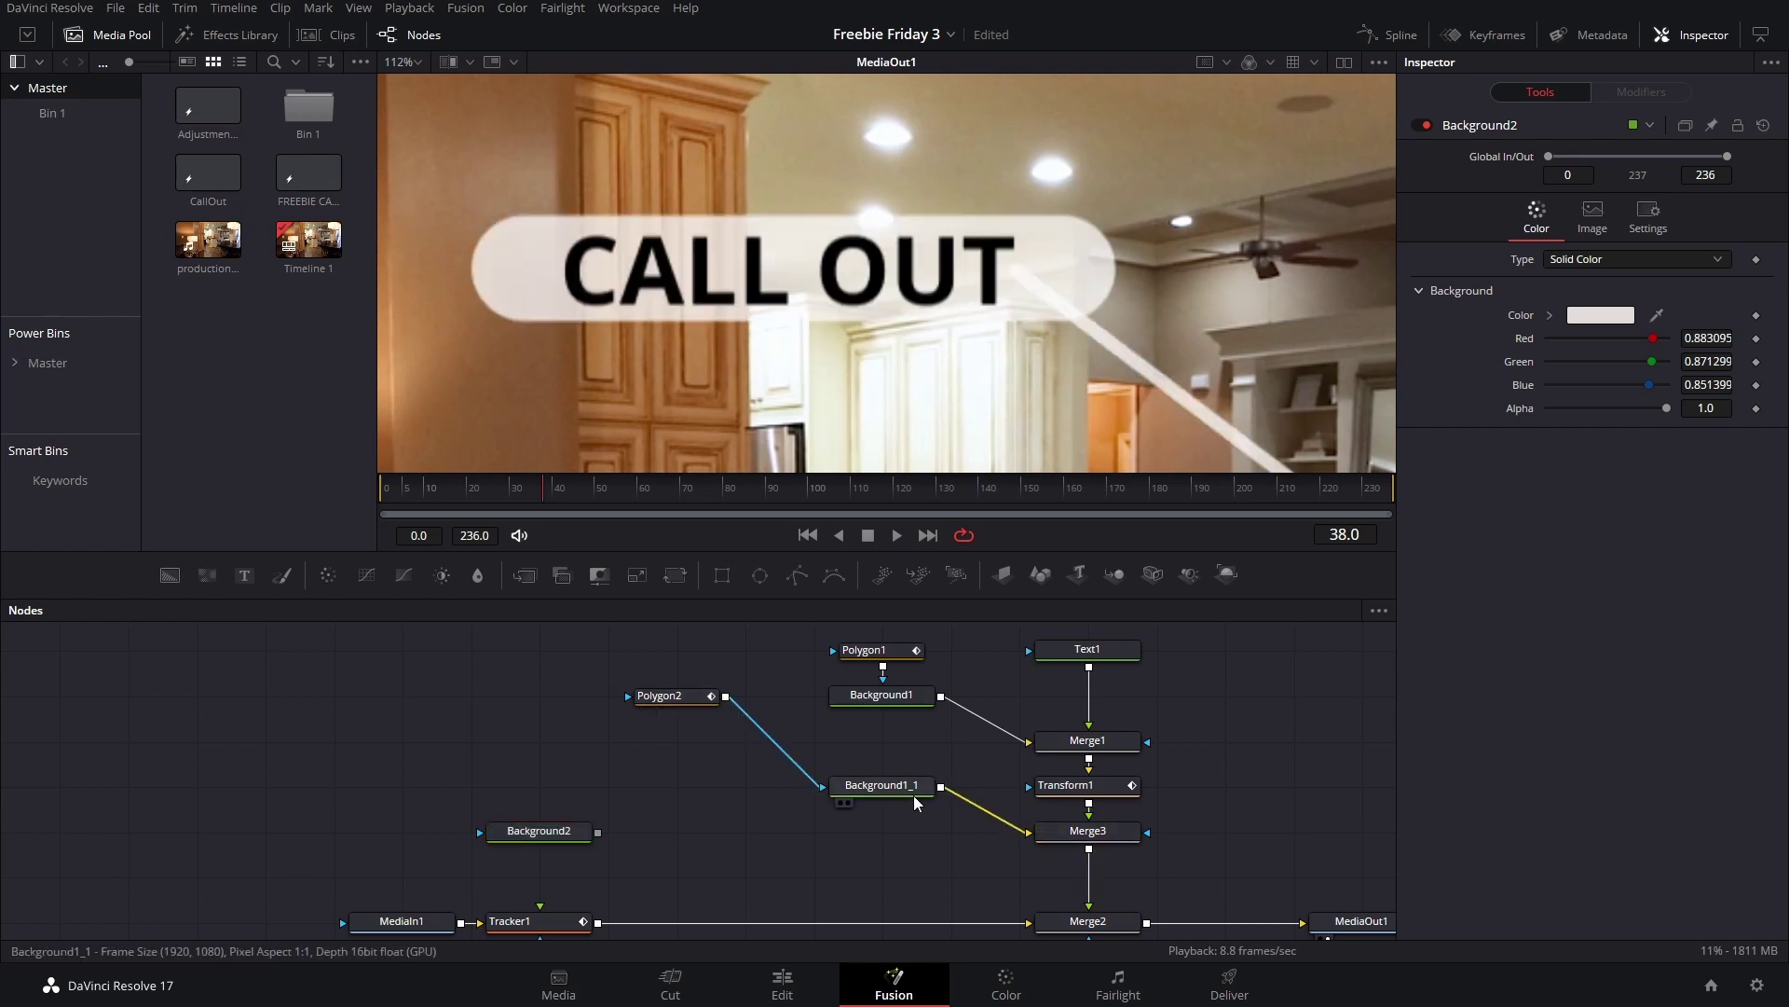
drag(913, 796, 848, 806)
click(550, 832)
key(Delete)
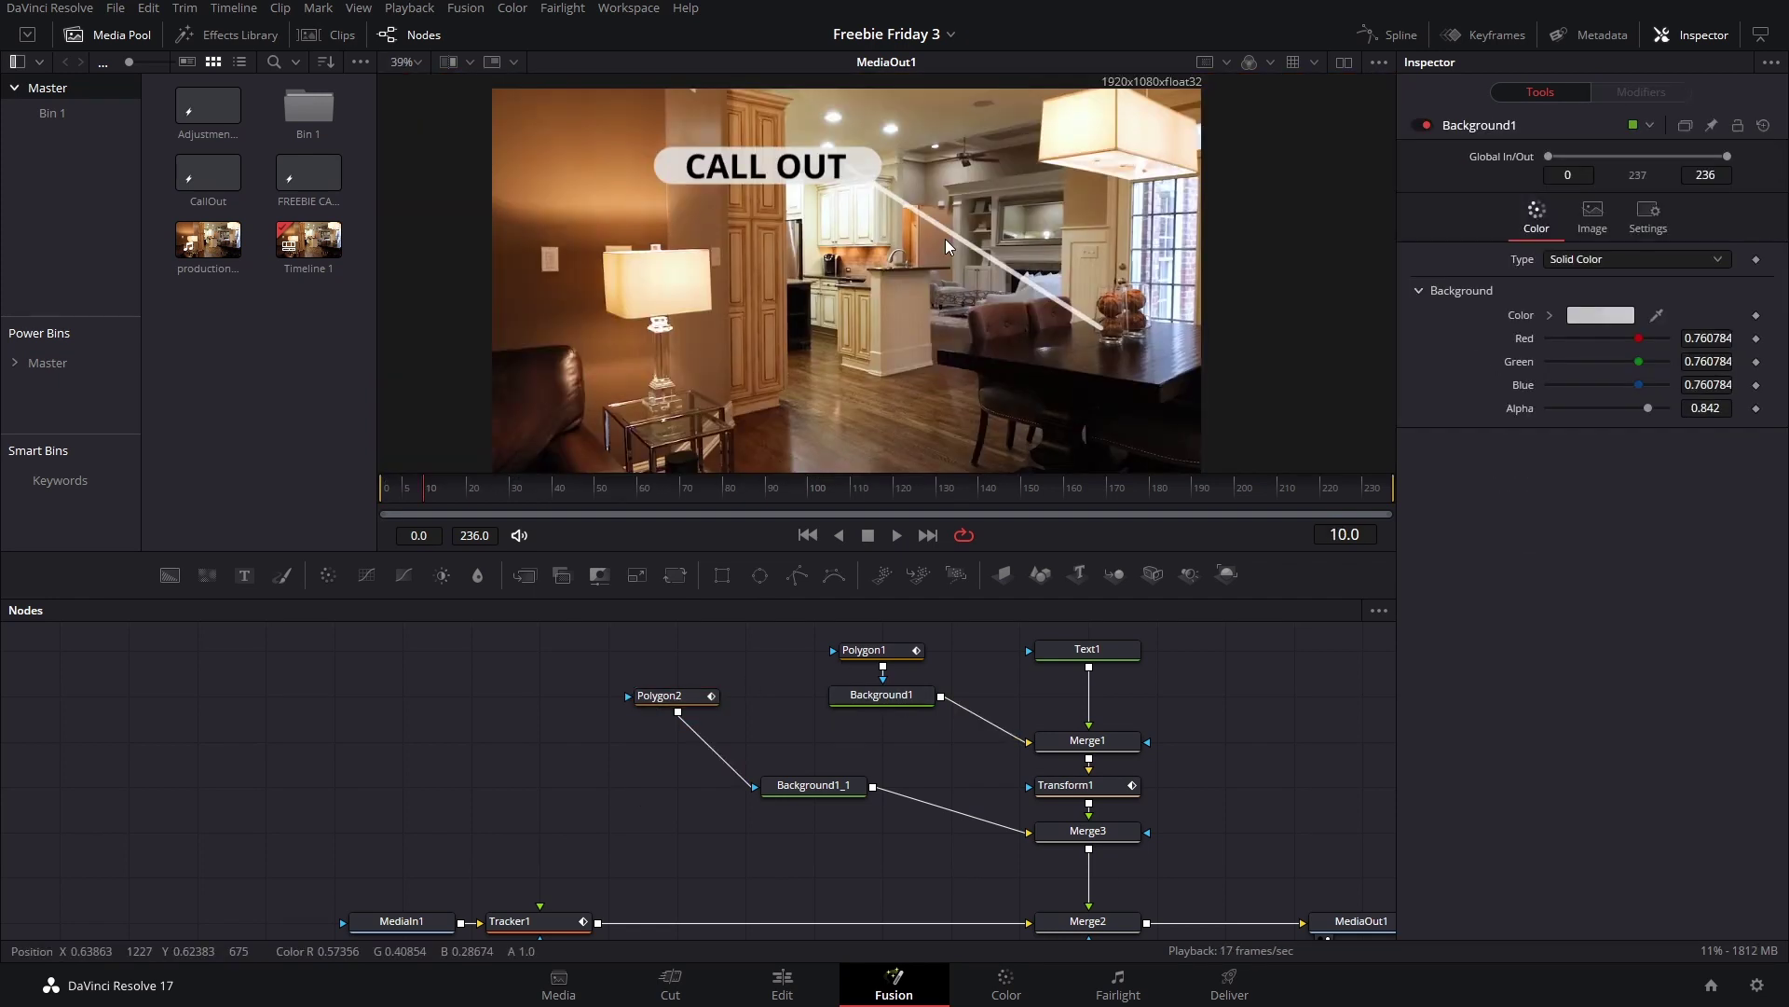
scroll(893, 232, down, 2)
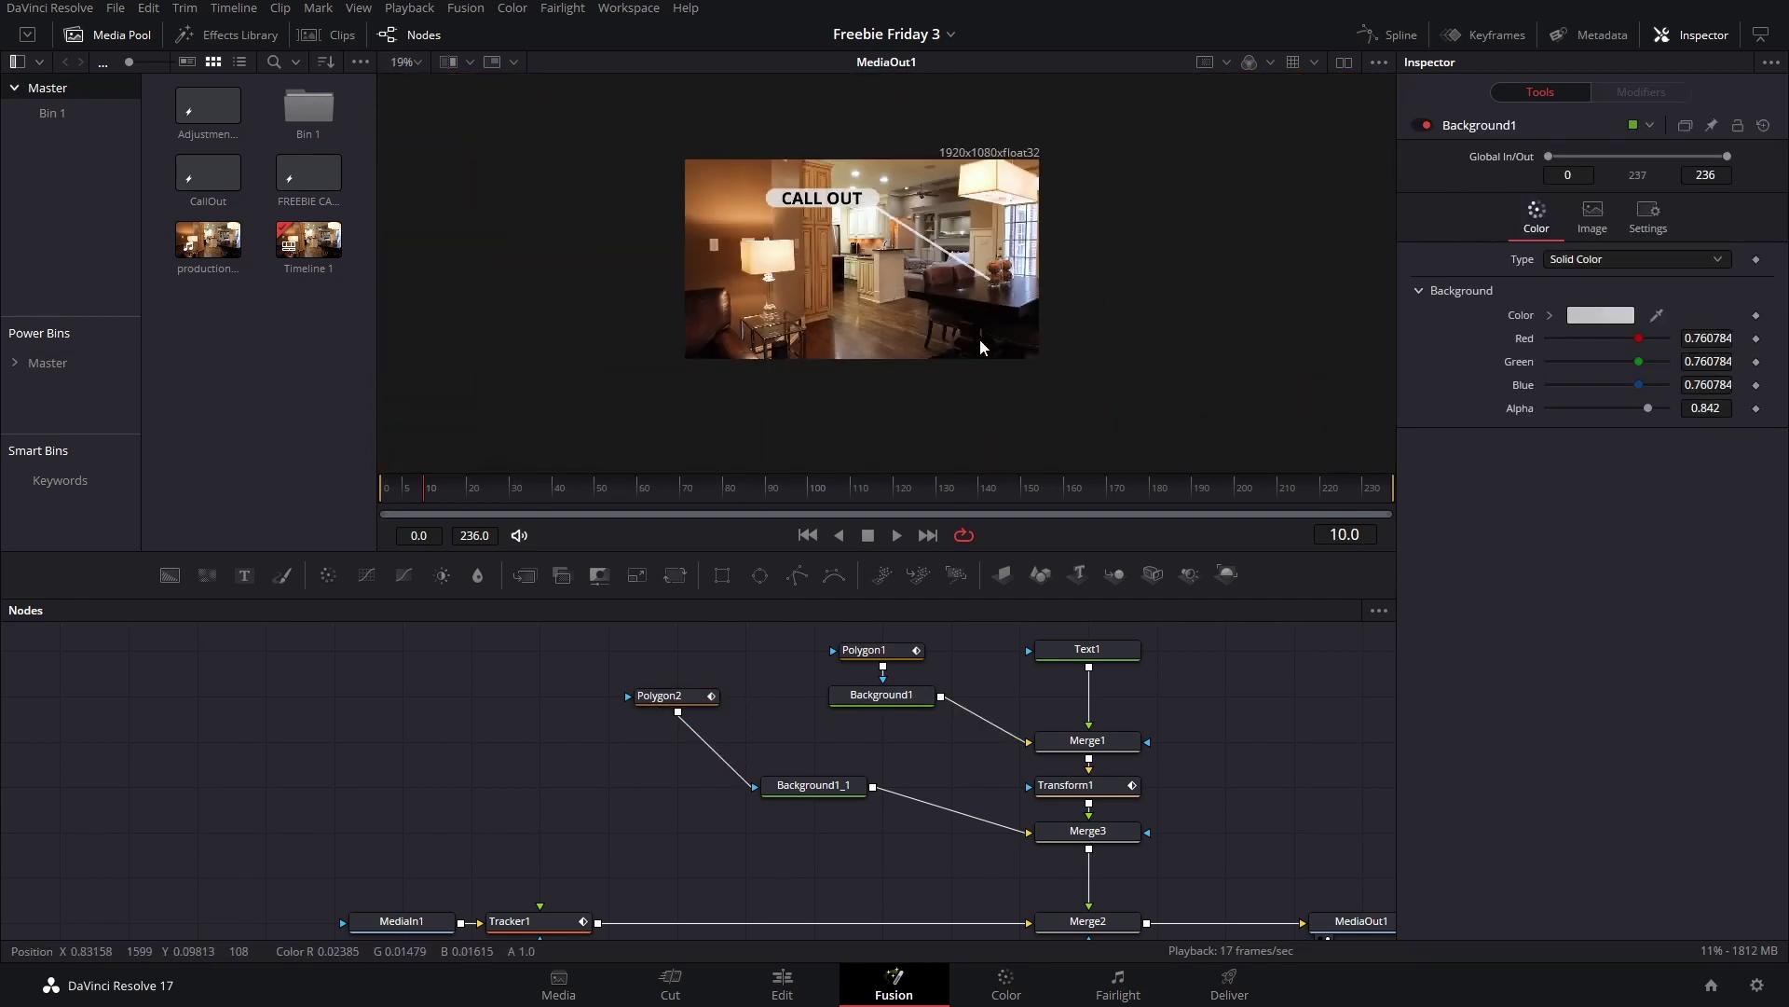
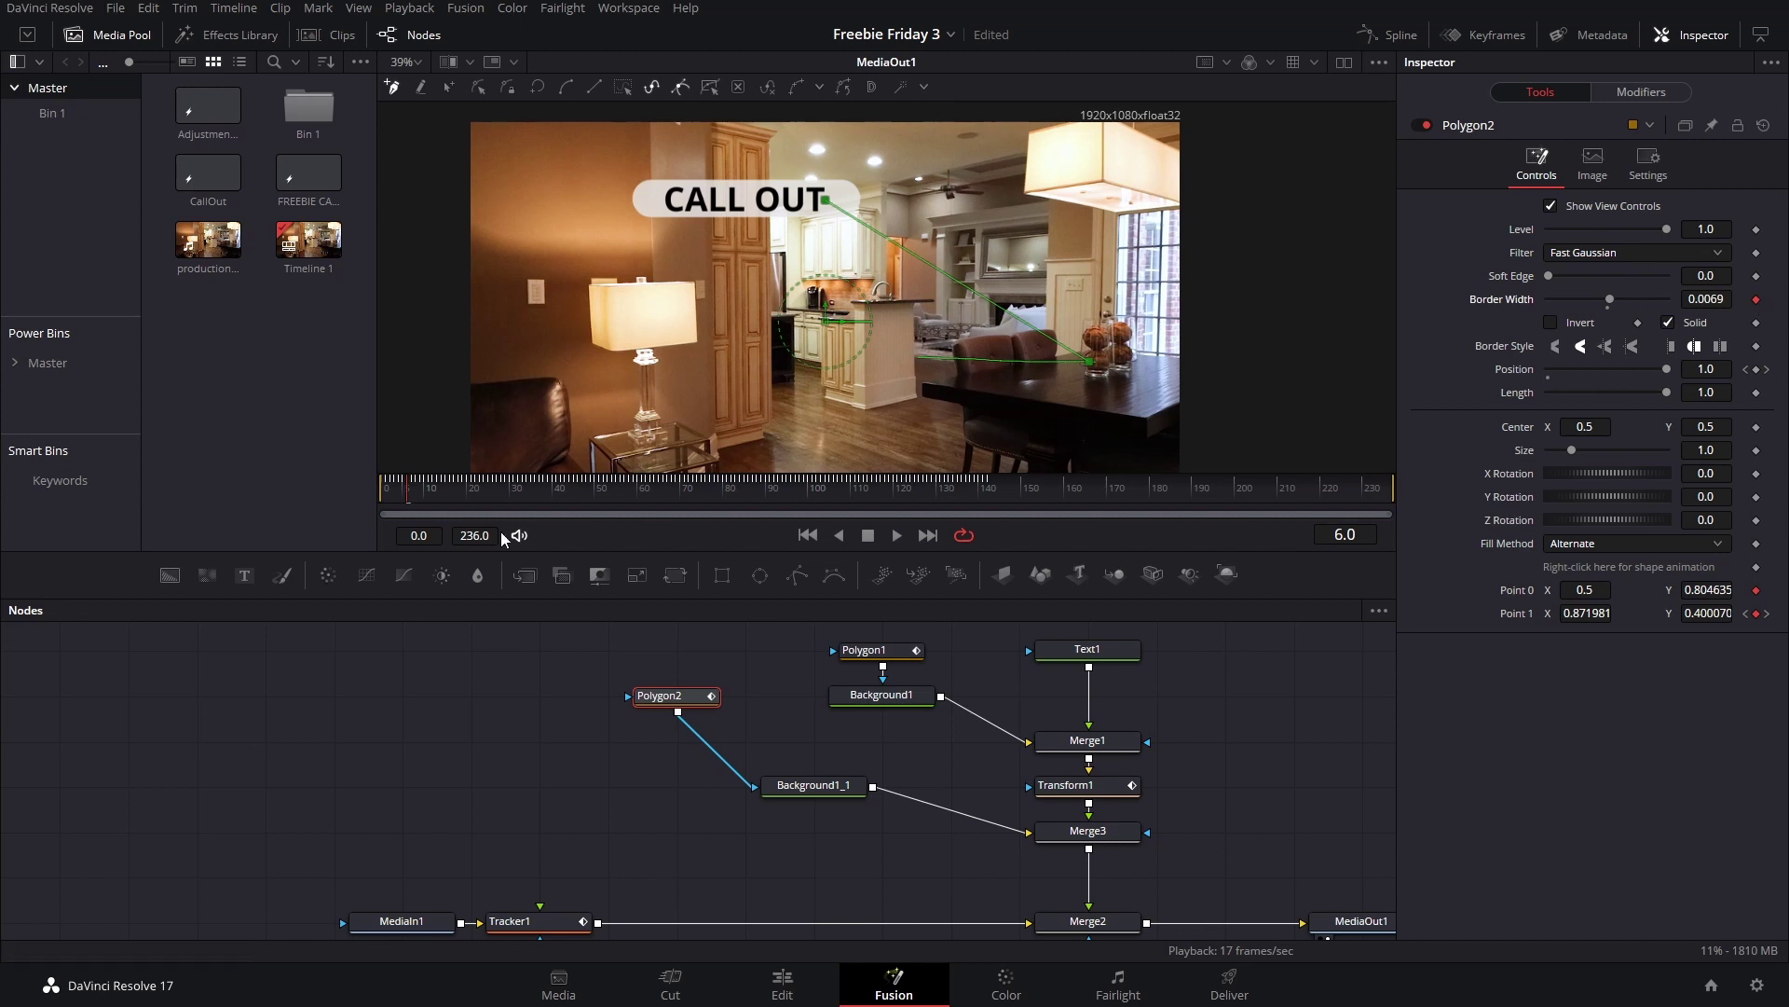
Step: Keyframe Polygon2's Border Width to 0 at frame 0 and play back the growing pointer line
drag(391, 500, 378, 499)
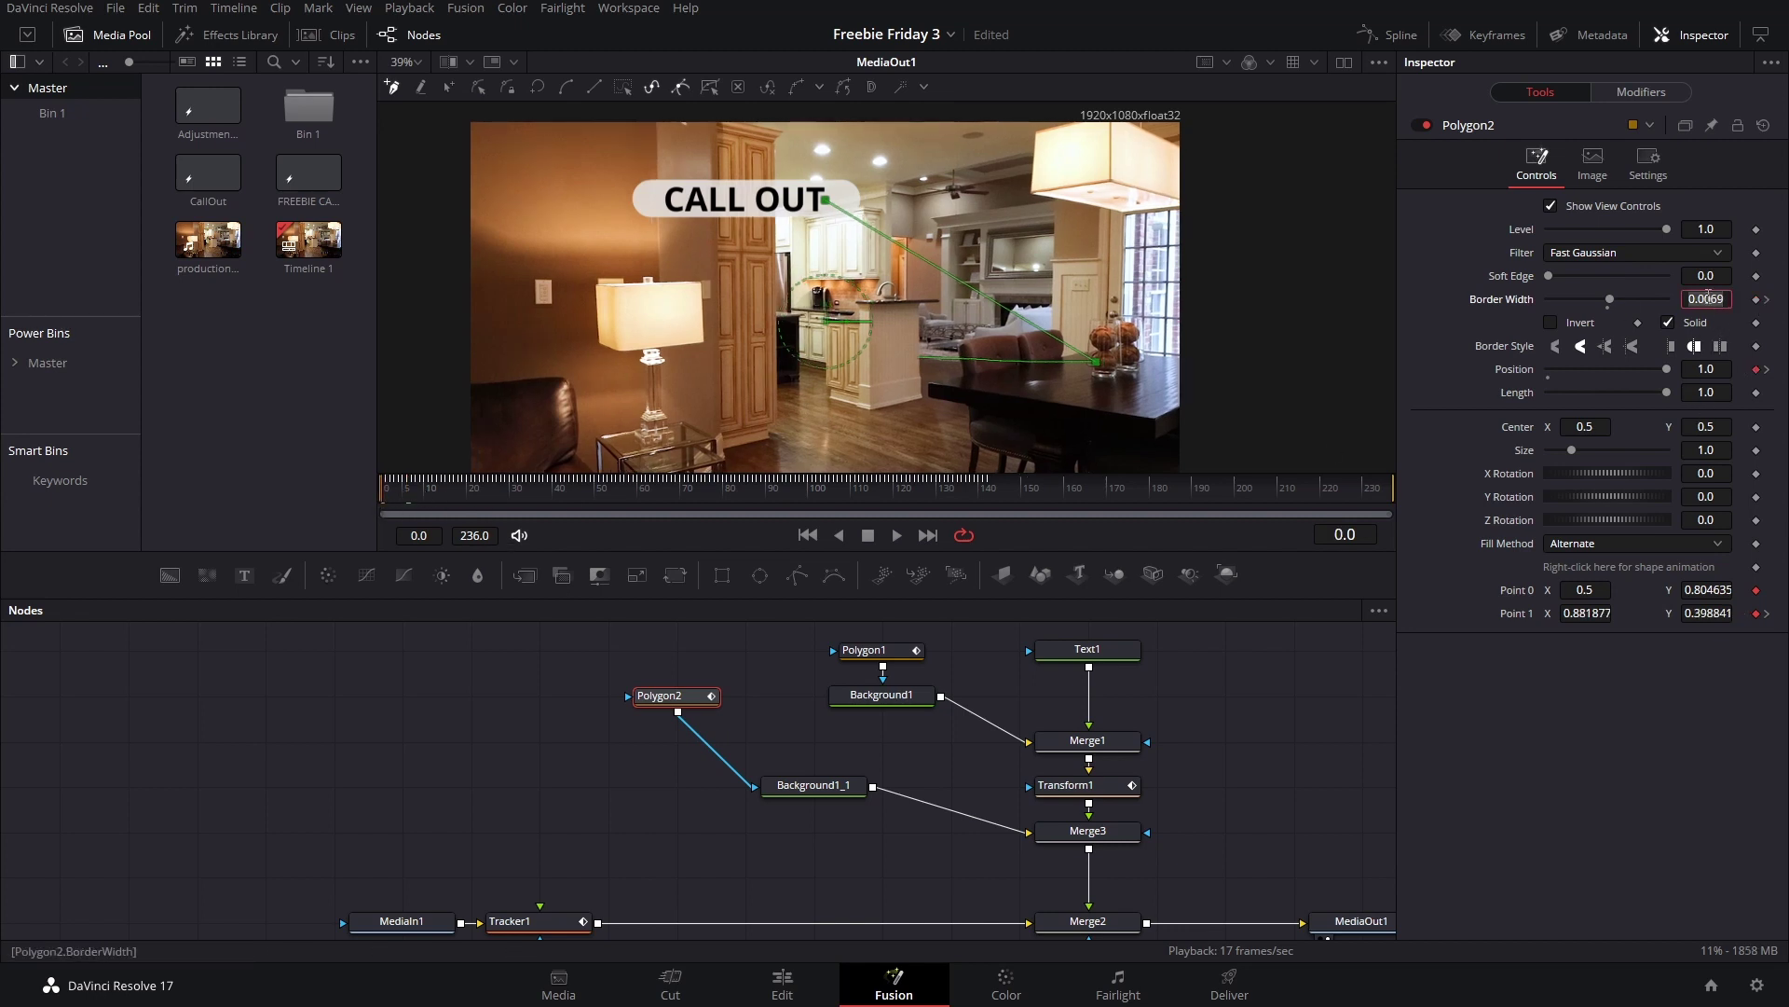
click(281, 786)
key(space)
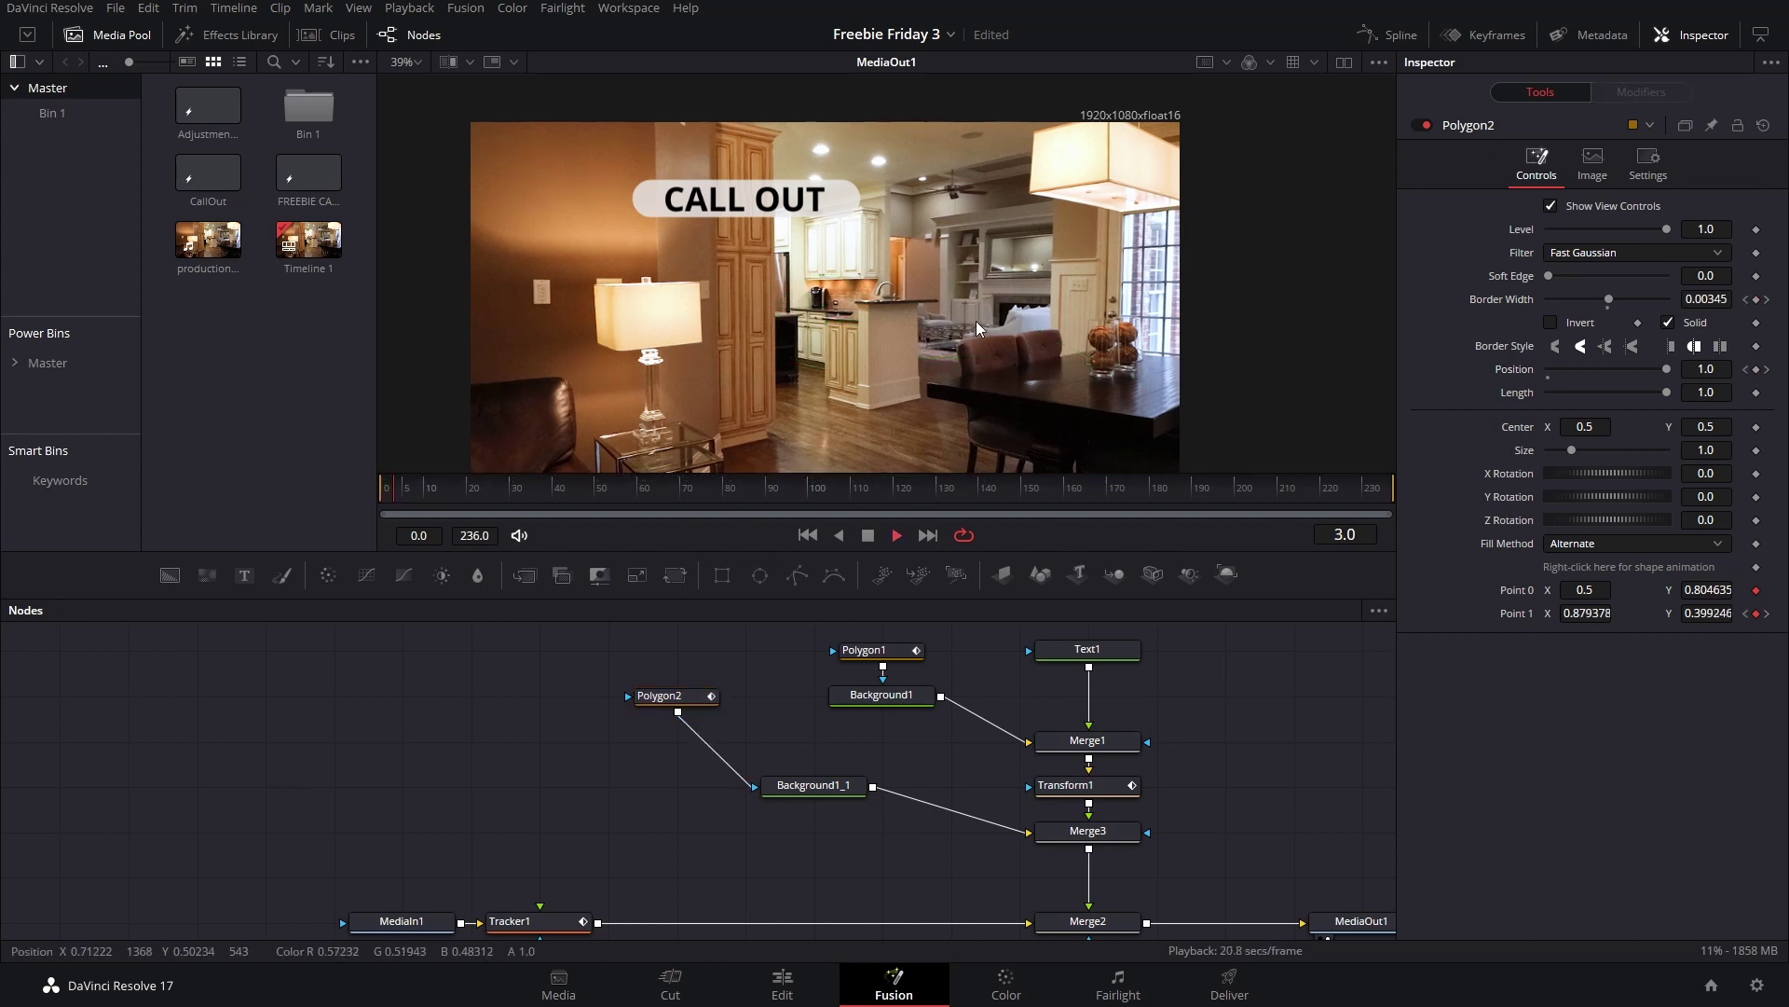
key(space)
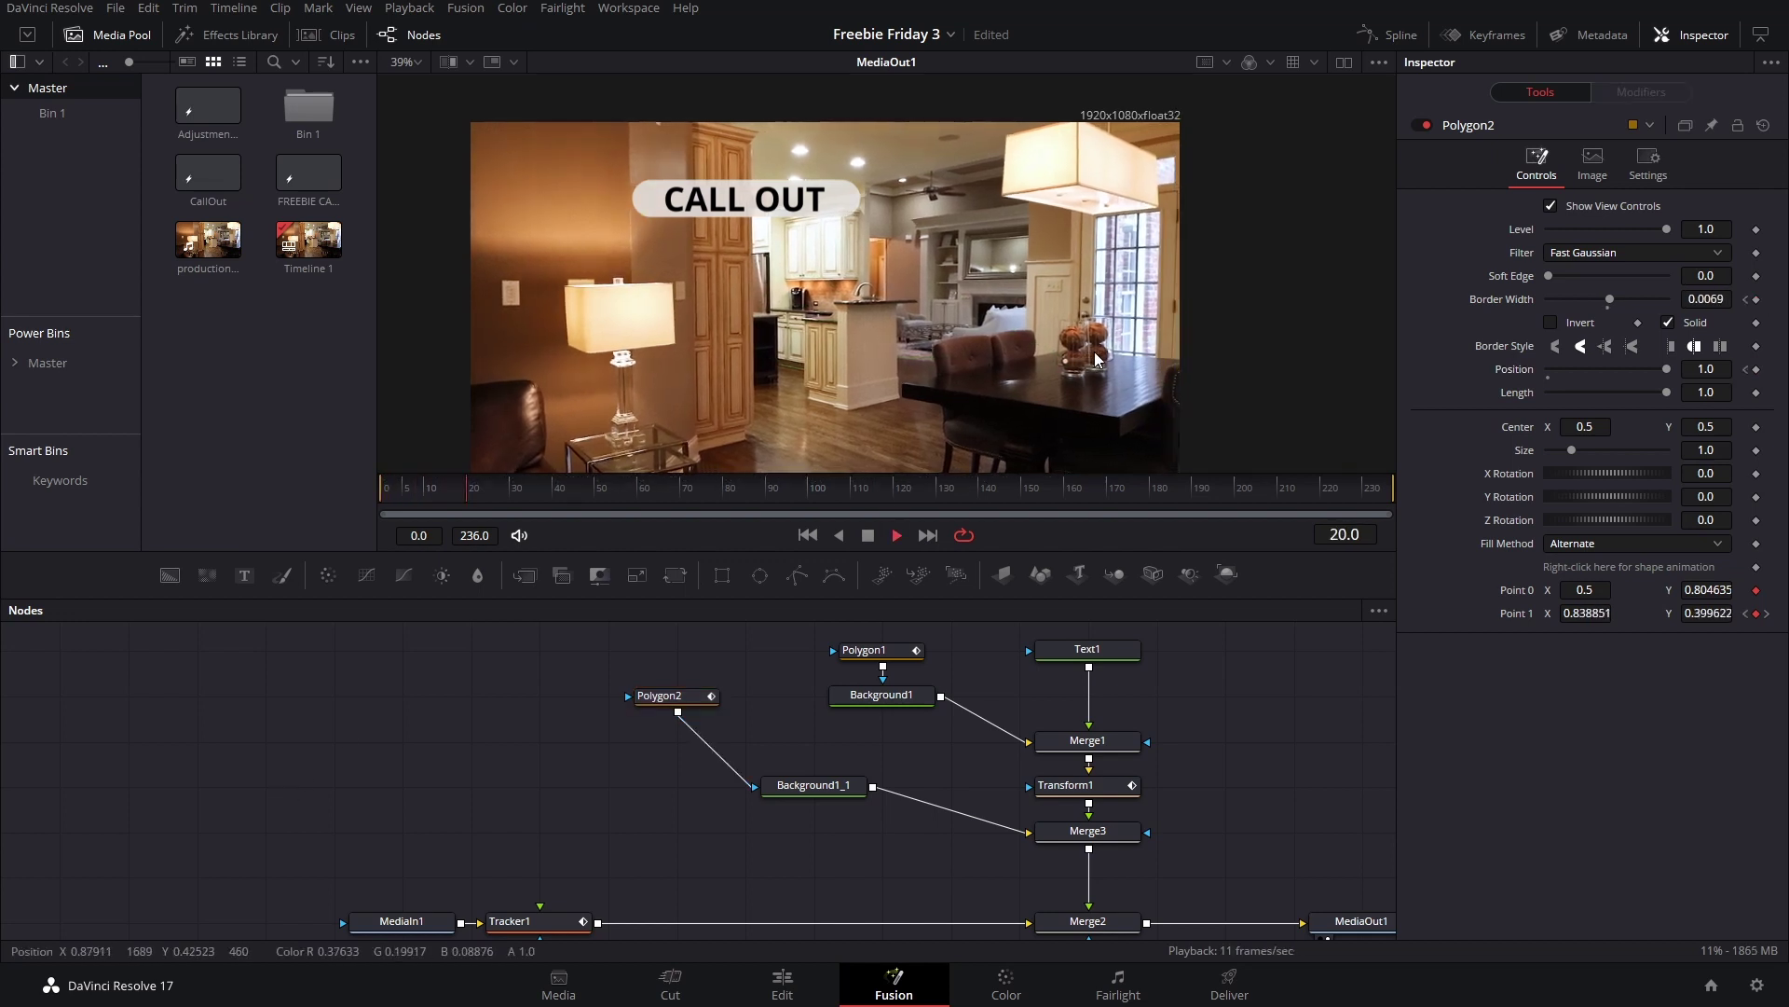
Step: Set Polygon2's Position keyframe at frame 16 to 0 and play back the line animation
click(654, 706)
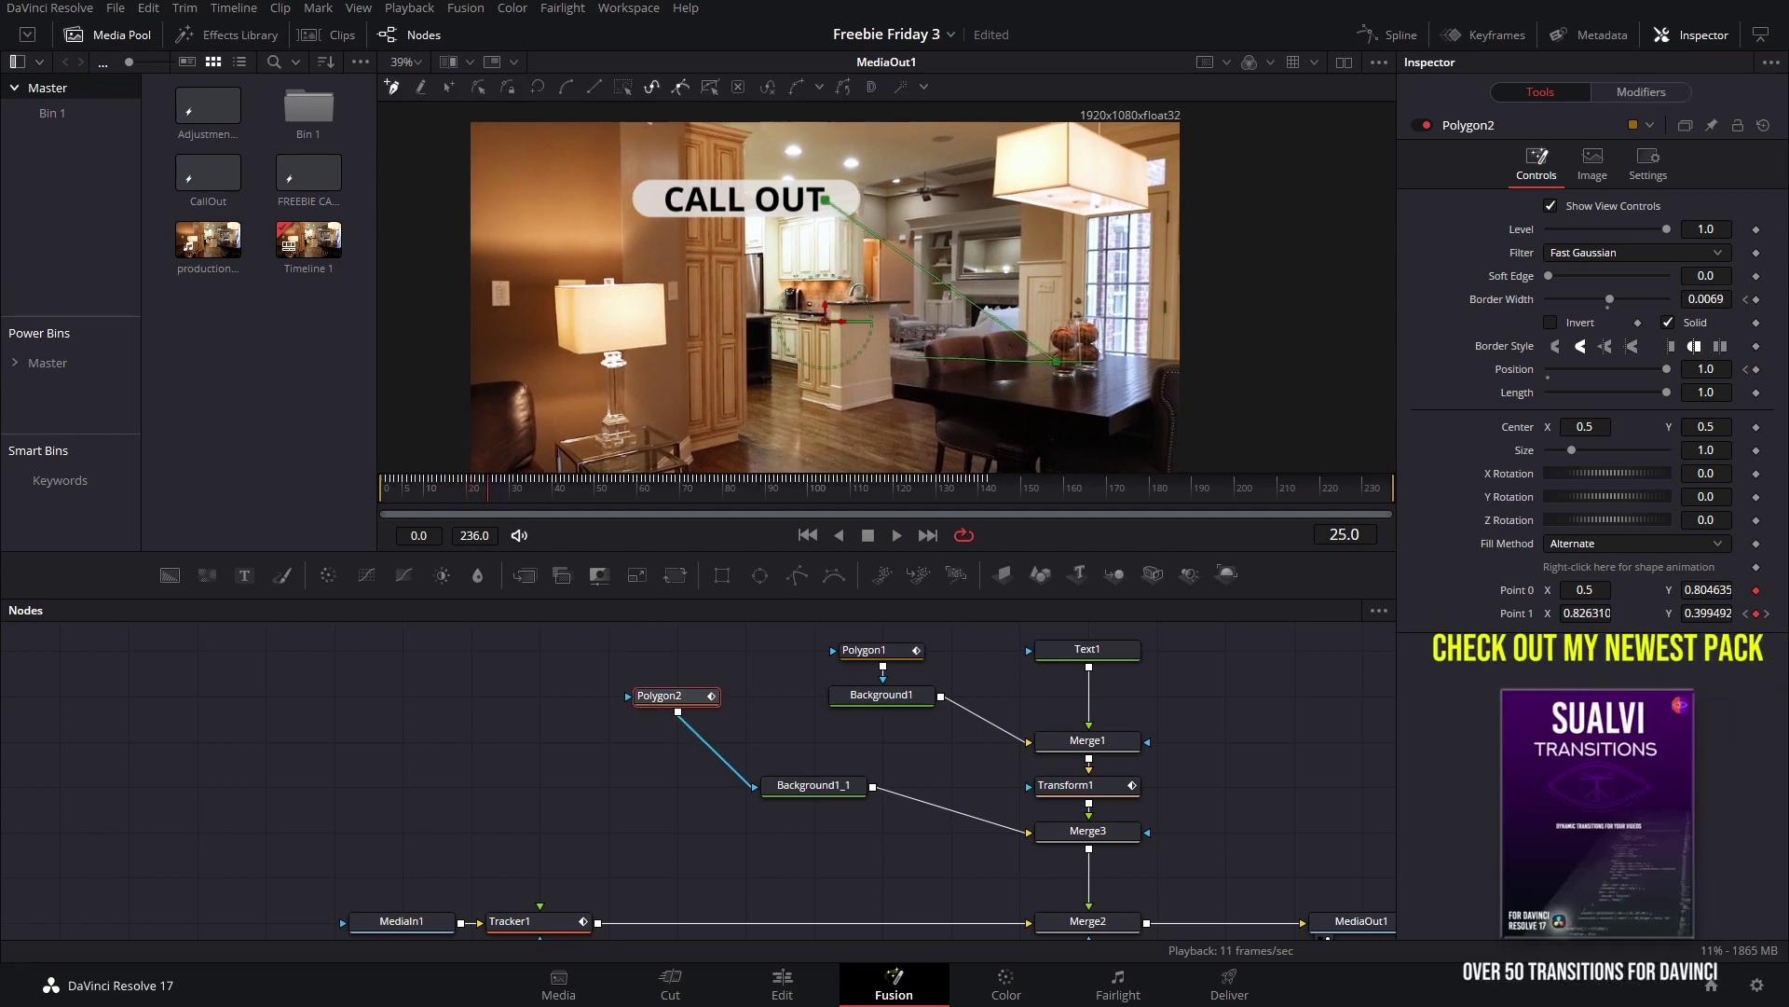
click(1746, 371)
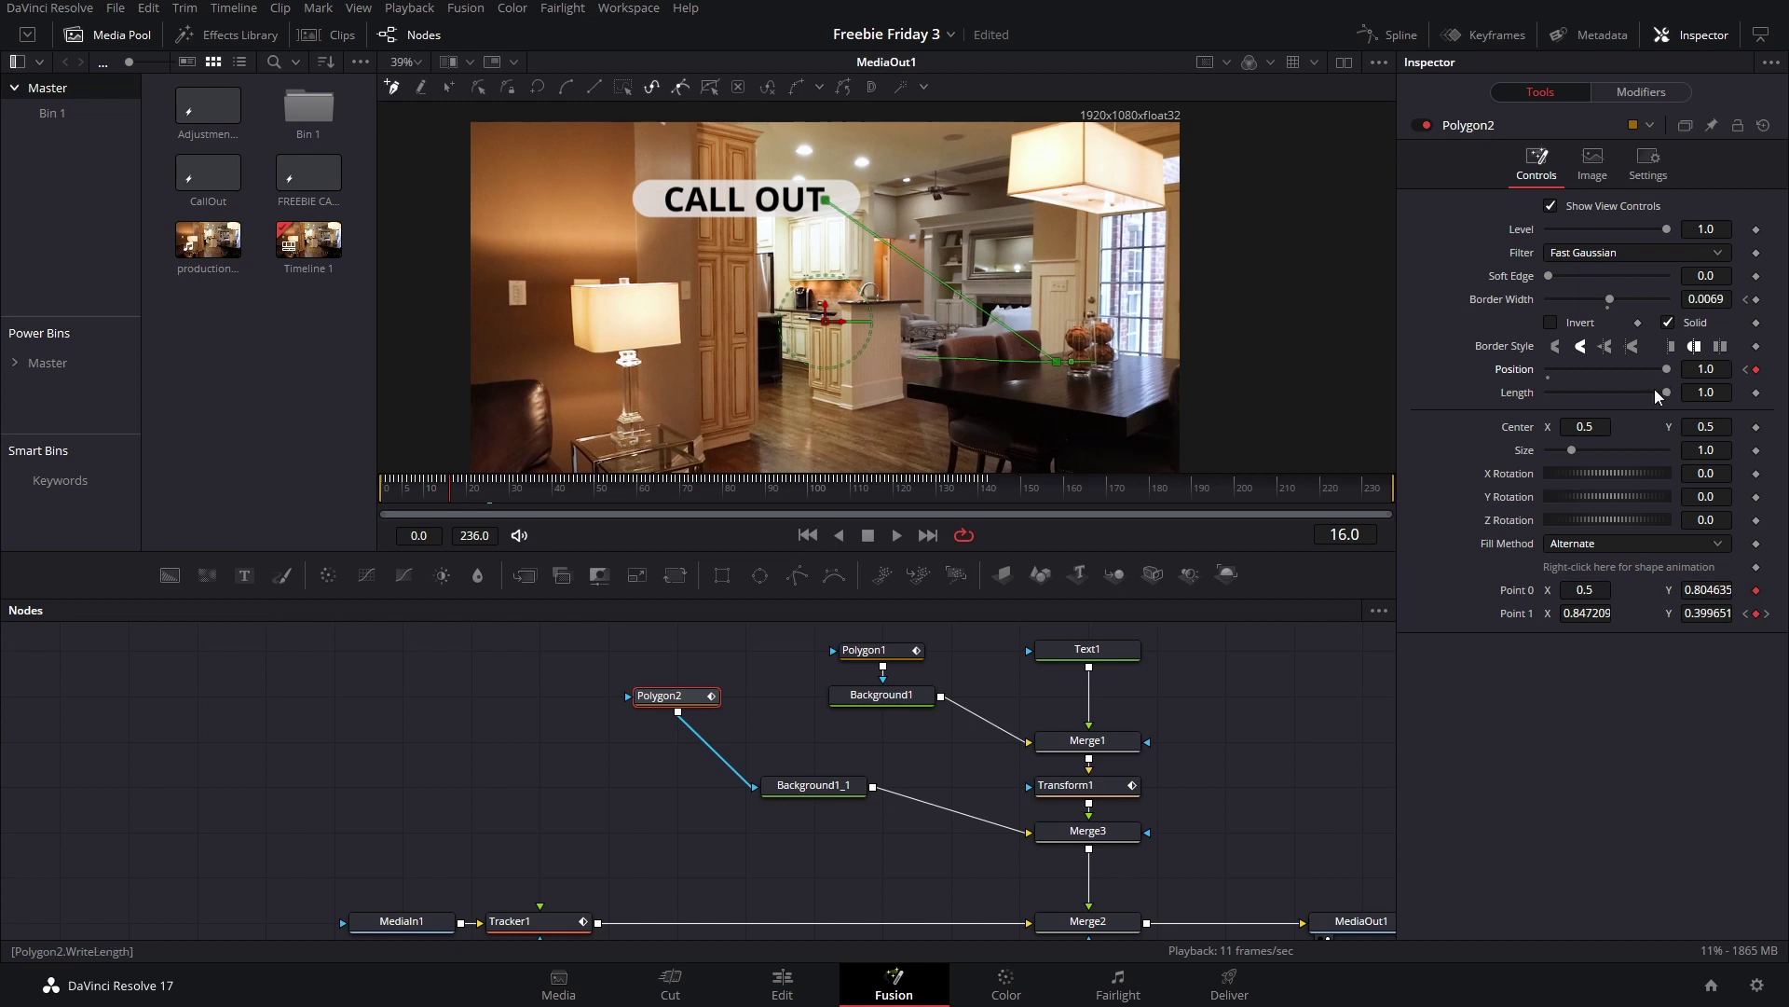
drag(1669, 369, 1485, 384)
click(395, 768)
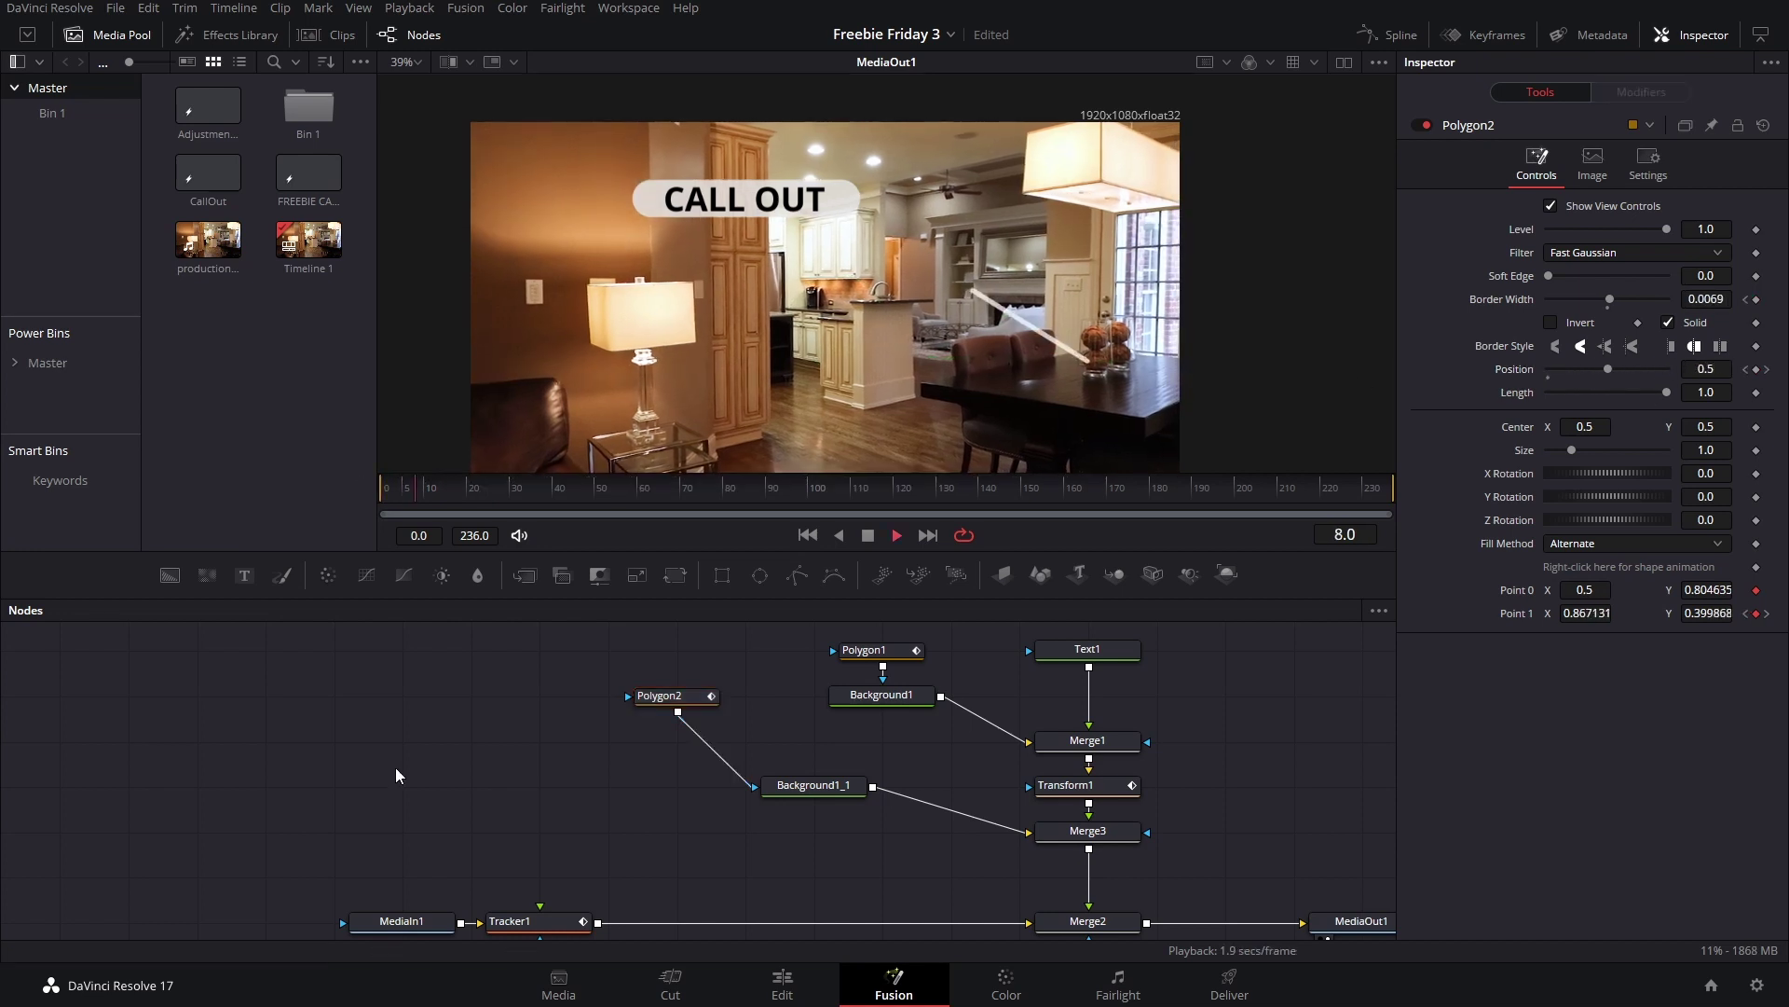
Step: Display Polygon2's Position curve in the spline editor, select its keyframes and play back the pointer line animation
drag(448, 490, 382, 508)
click(673, 697)
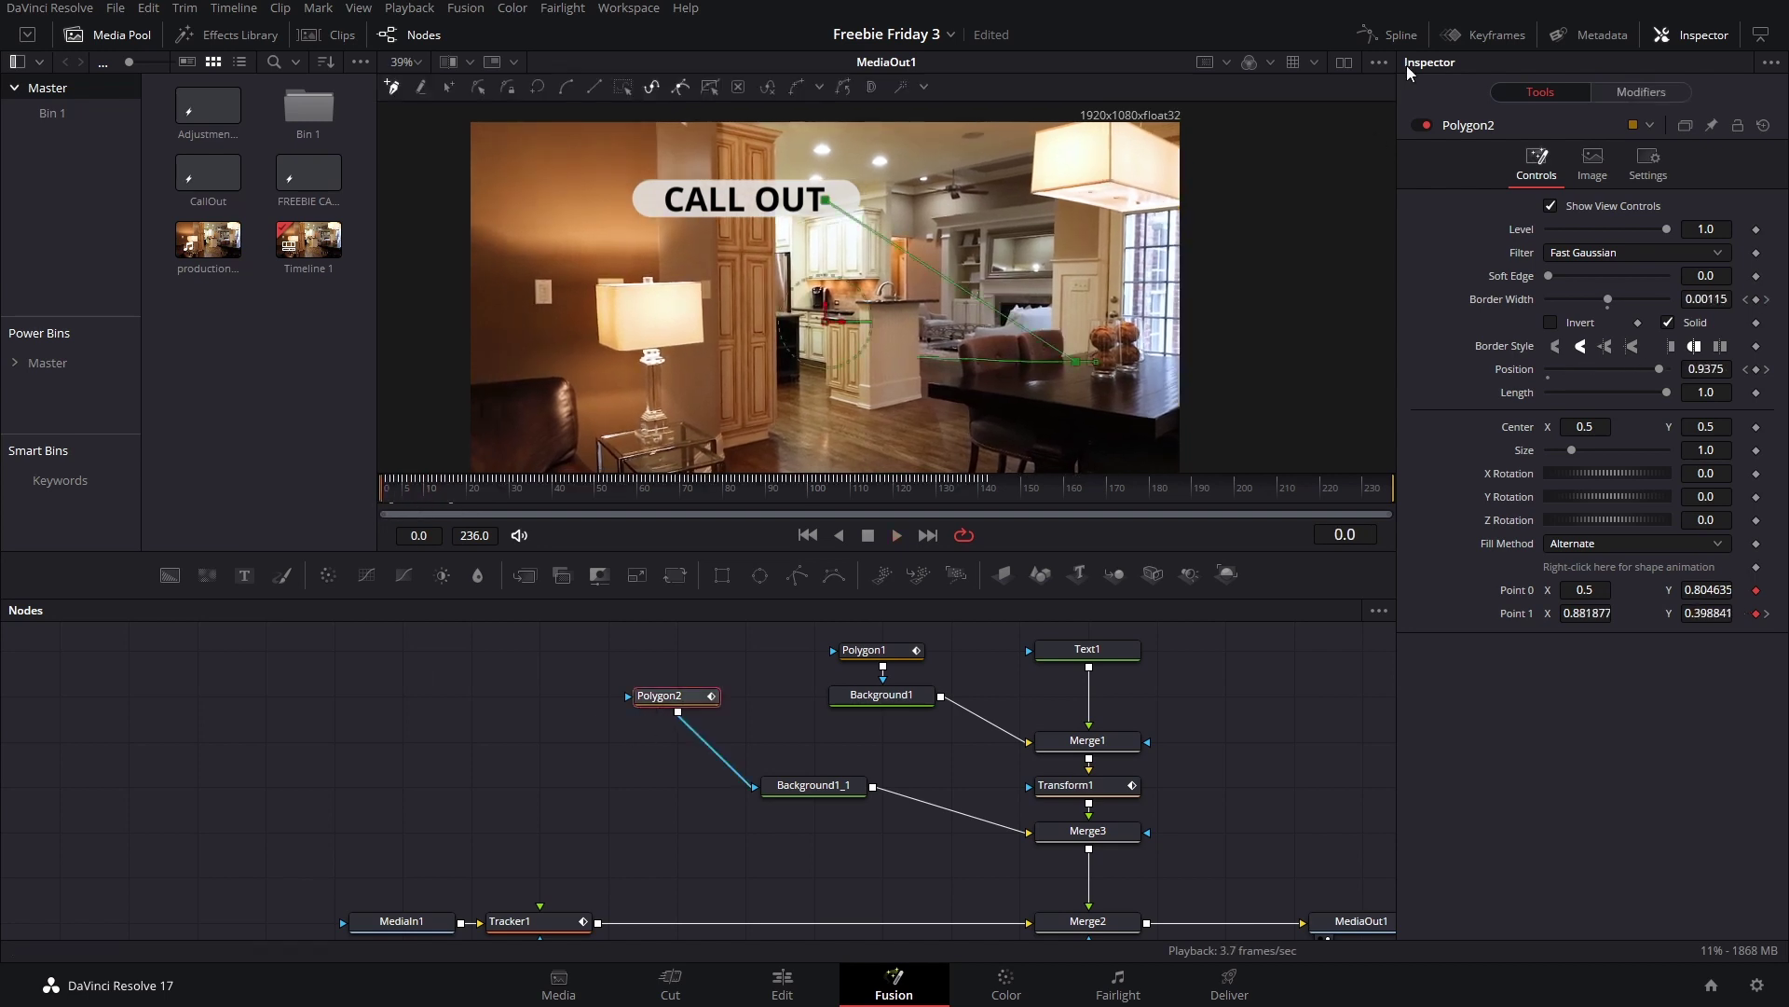
click(1398, 35)
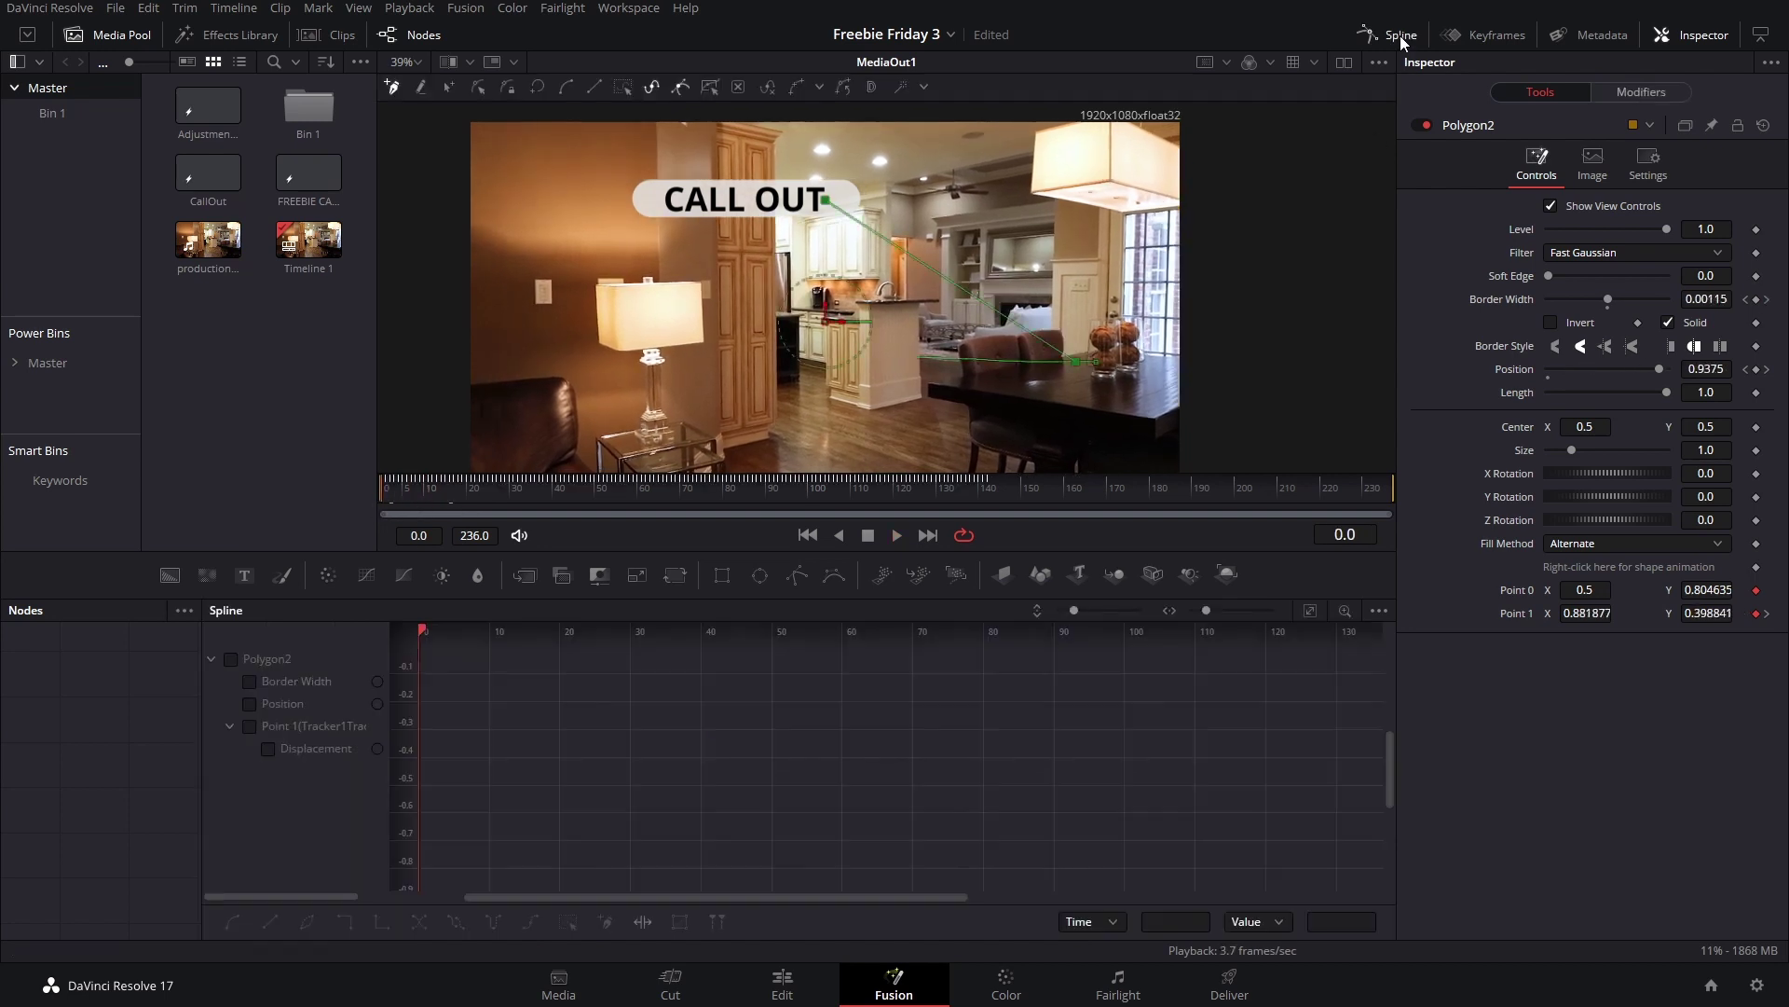
click(247, 703)
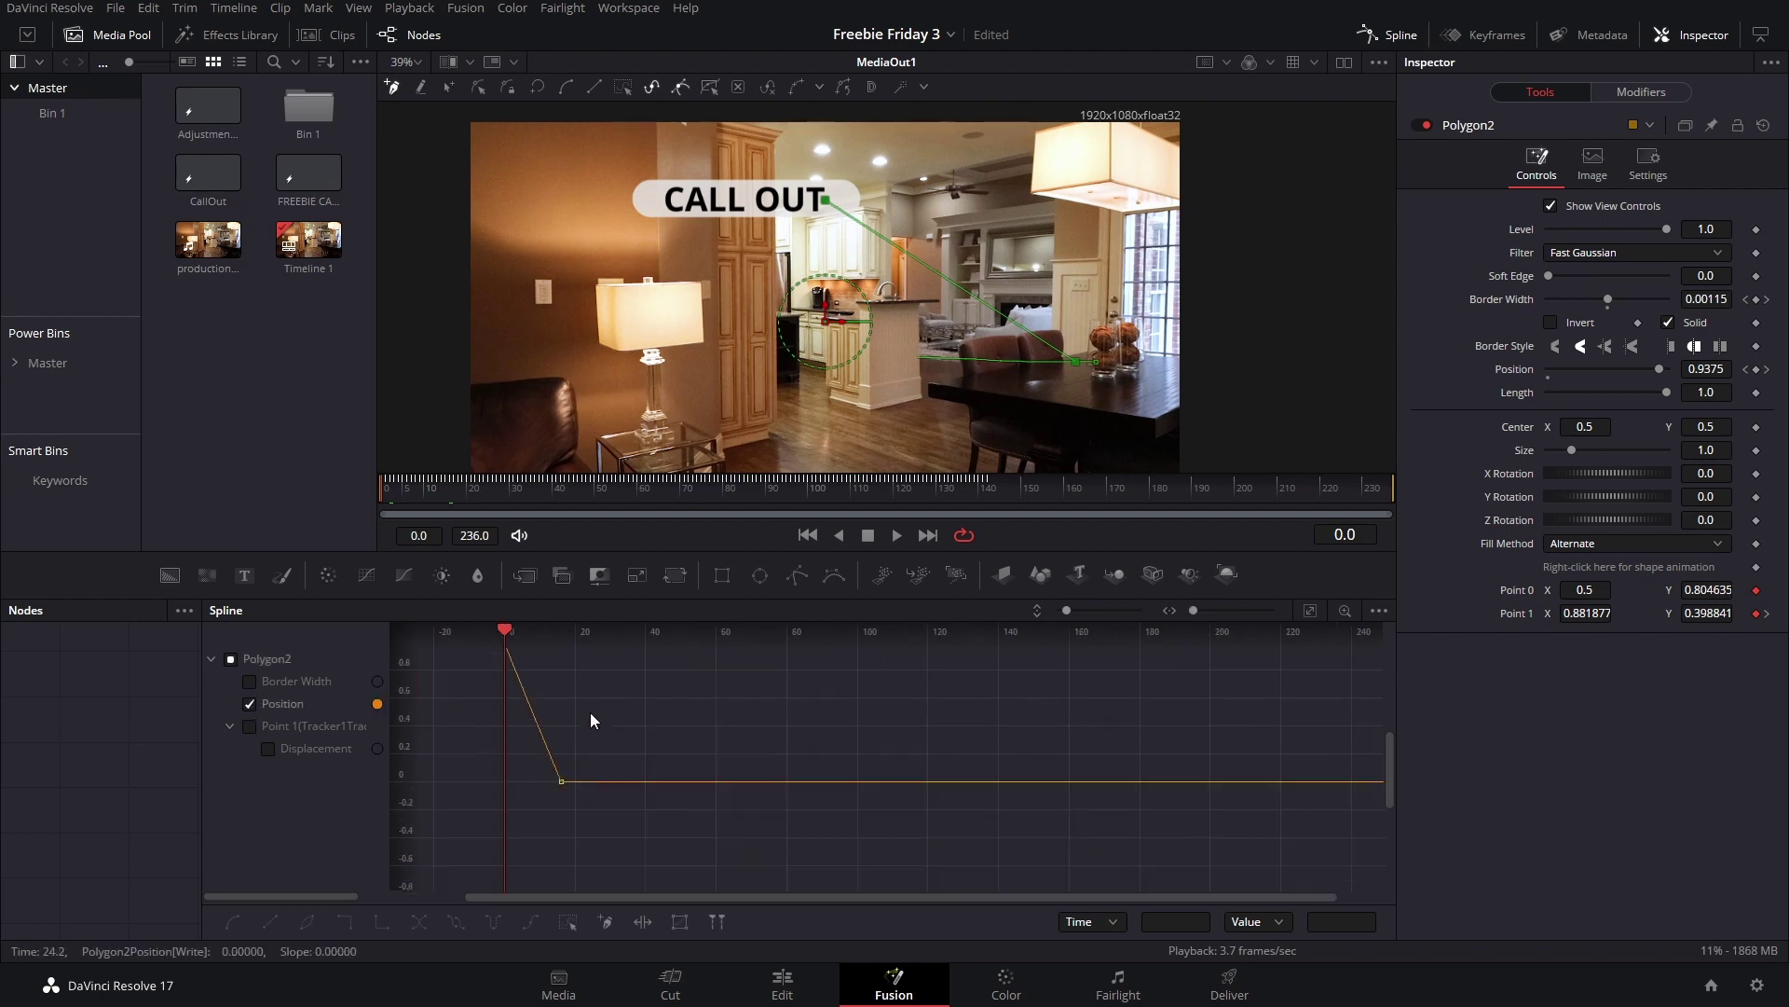
key(ctrl+f)
drag(558, 712, 755, 892)
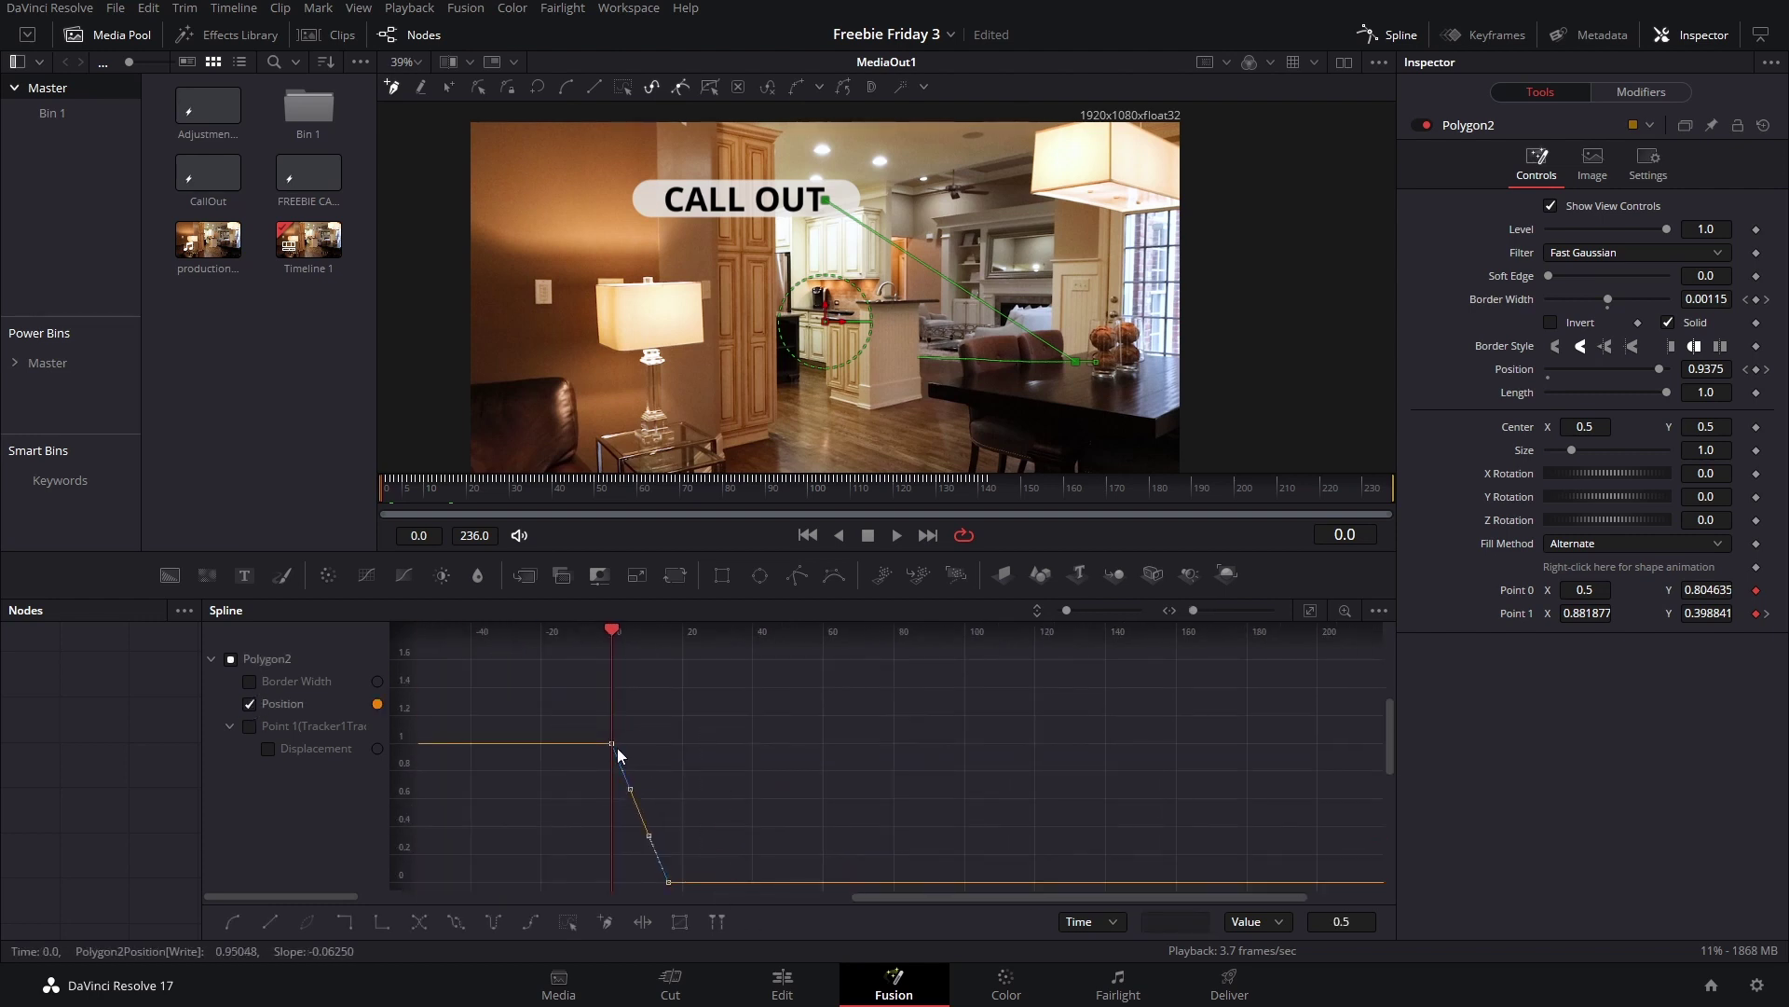
drag(607, 745, 620, 753)
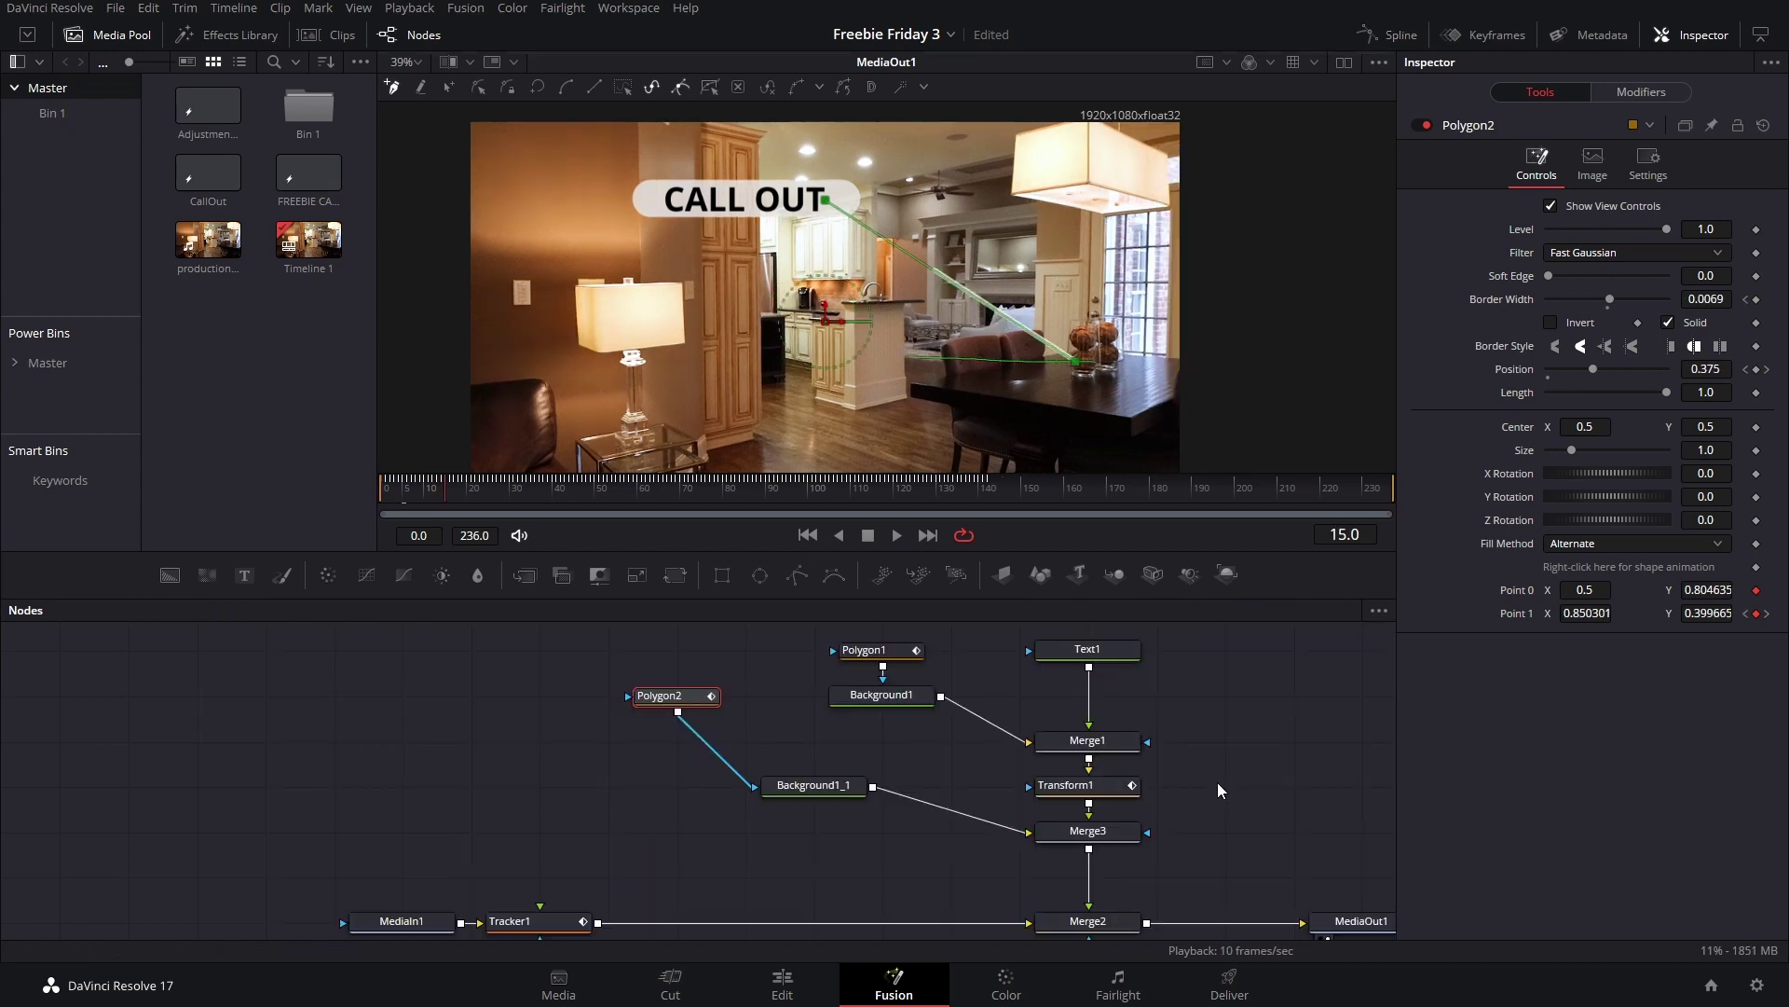
key(space)
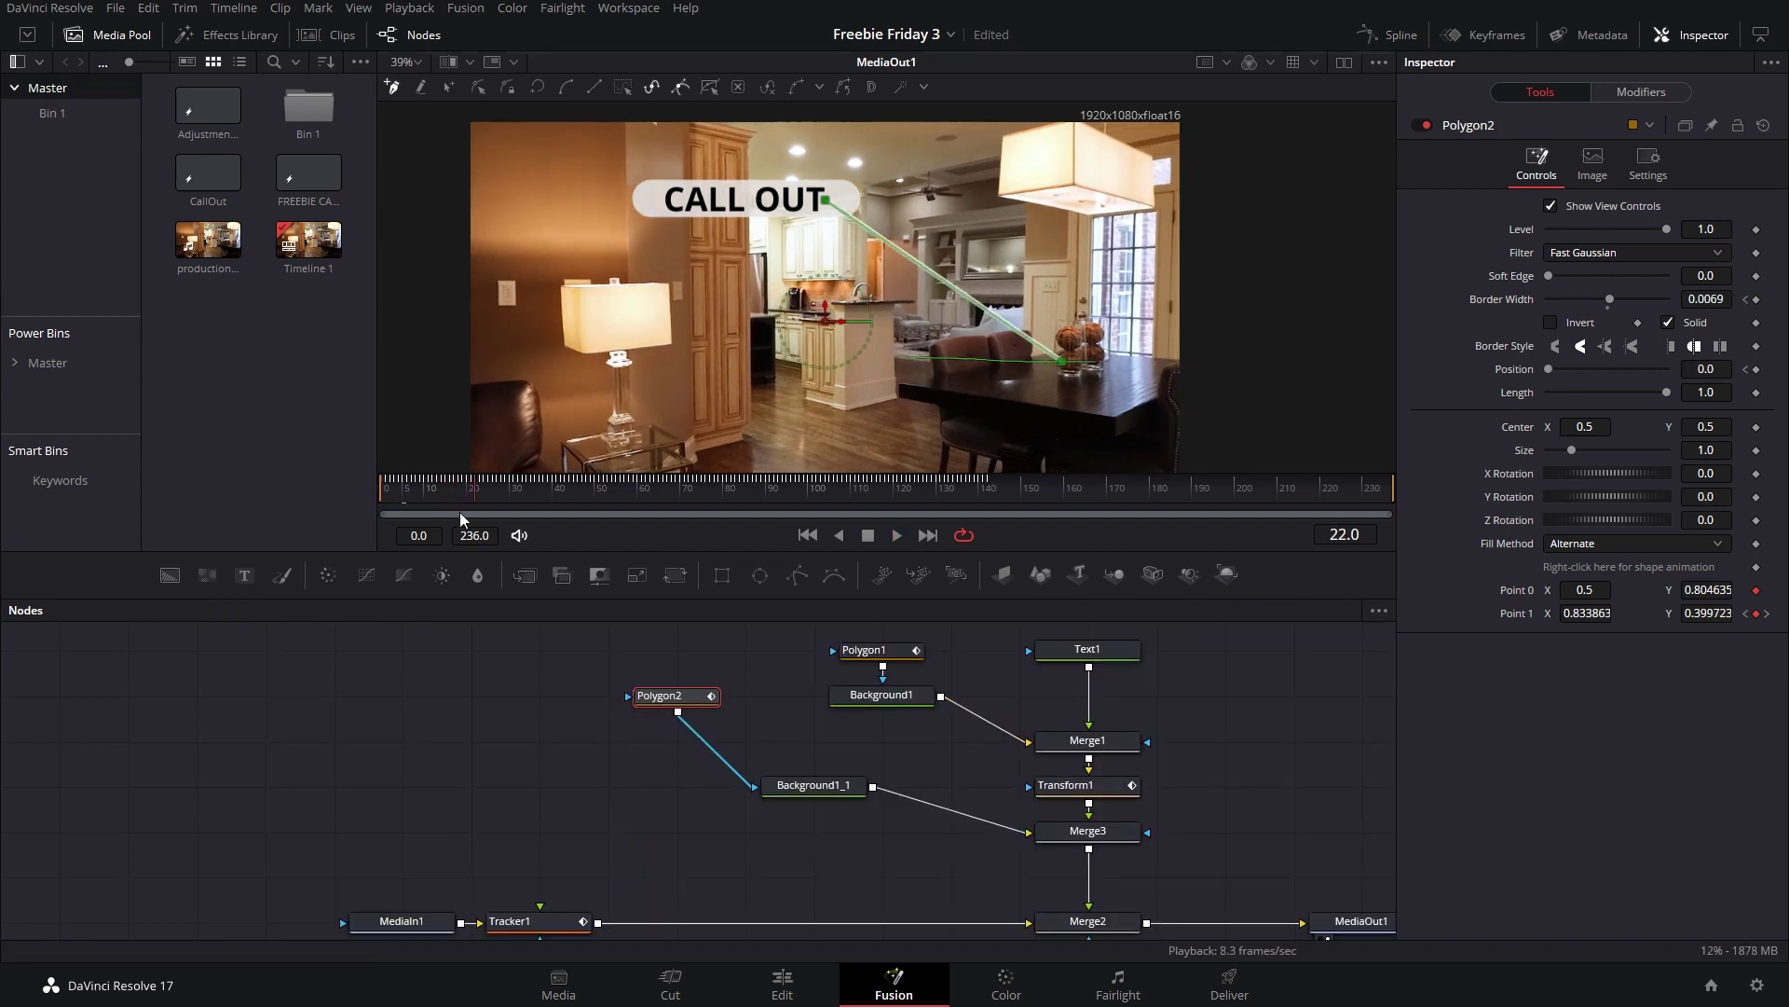
Step: Set Polygon1's Length to 0 so the label background shrinks to a dot near frame 19
mouse_move(454, 494)
mouse_down()
mouse_move(474, 495)
mouse_move(423, 500)
mouse_move(479, 513)
mouse_move(465, 515)
mouse_up()
click(643, 753)
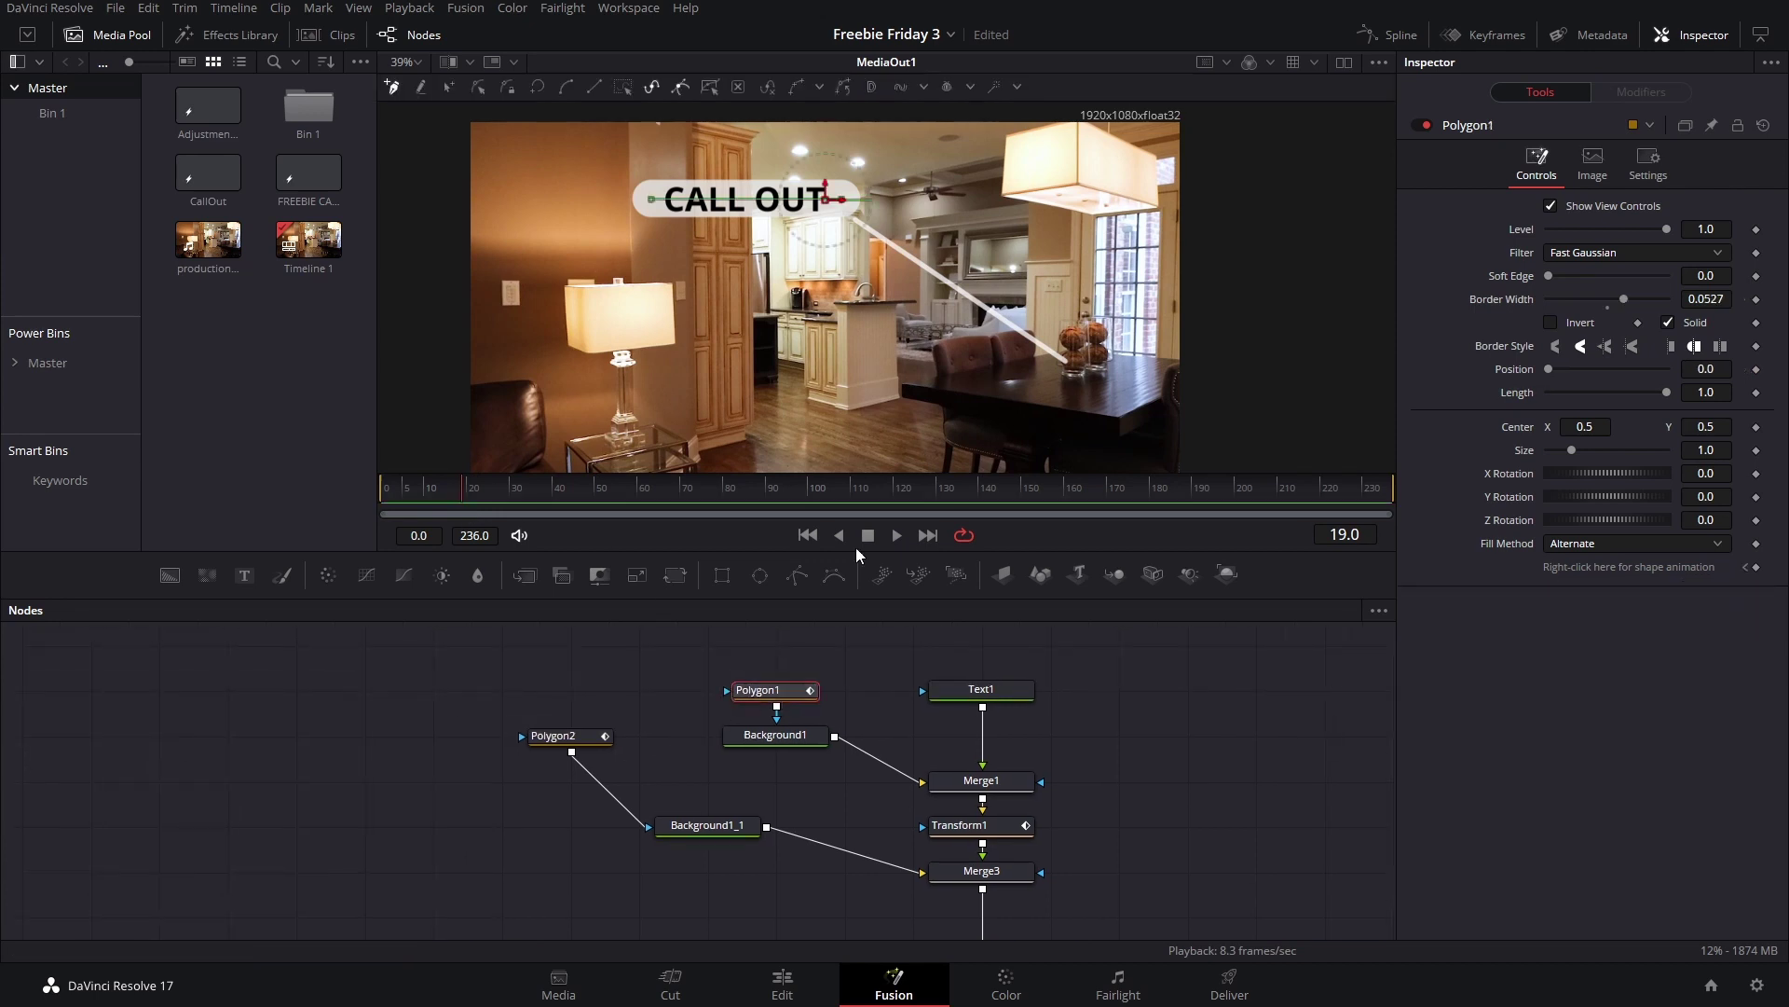
click(787, 691)
drag(1664, 396, 1469, 419)
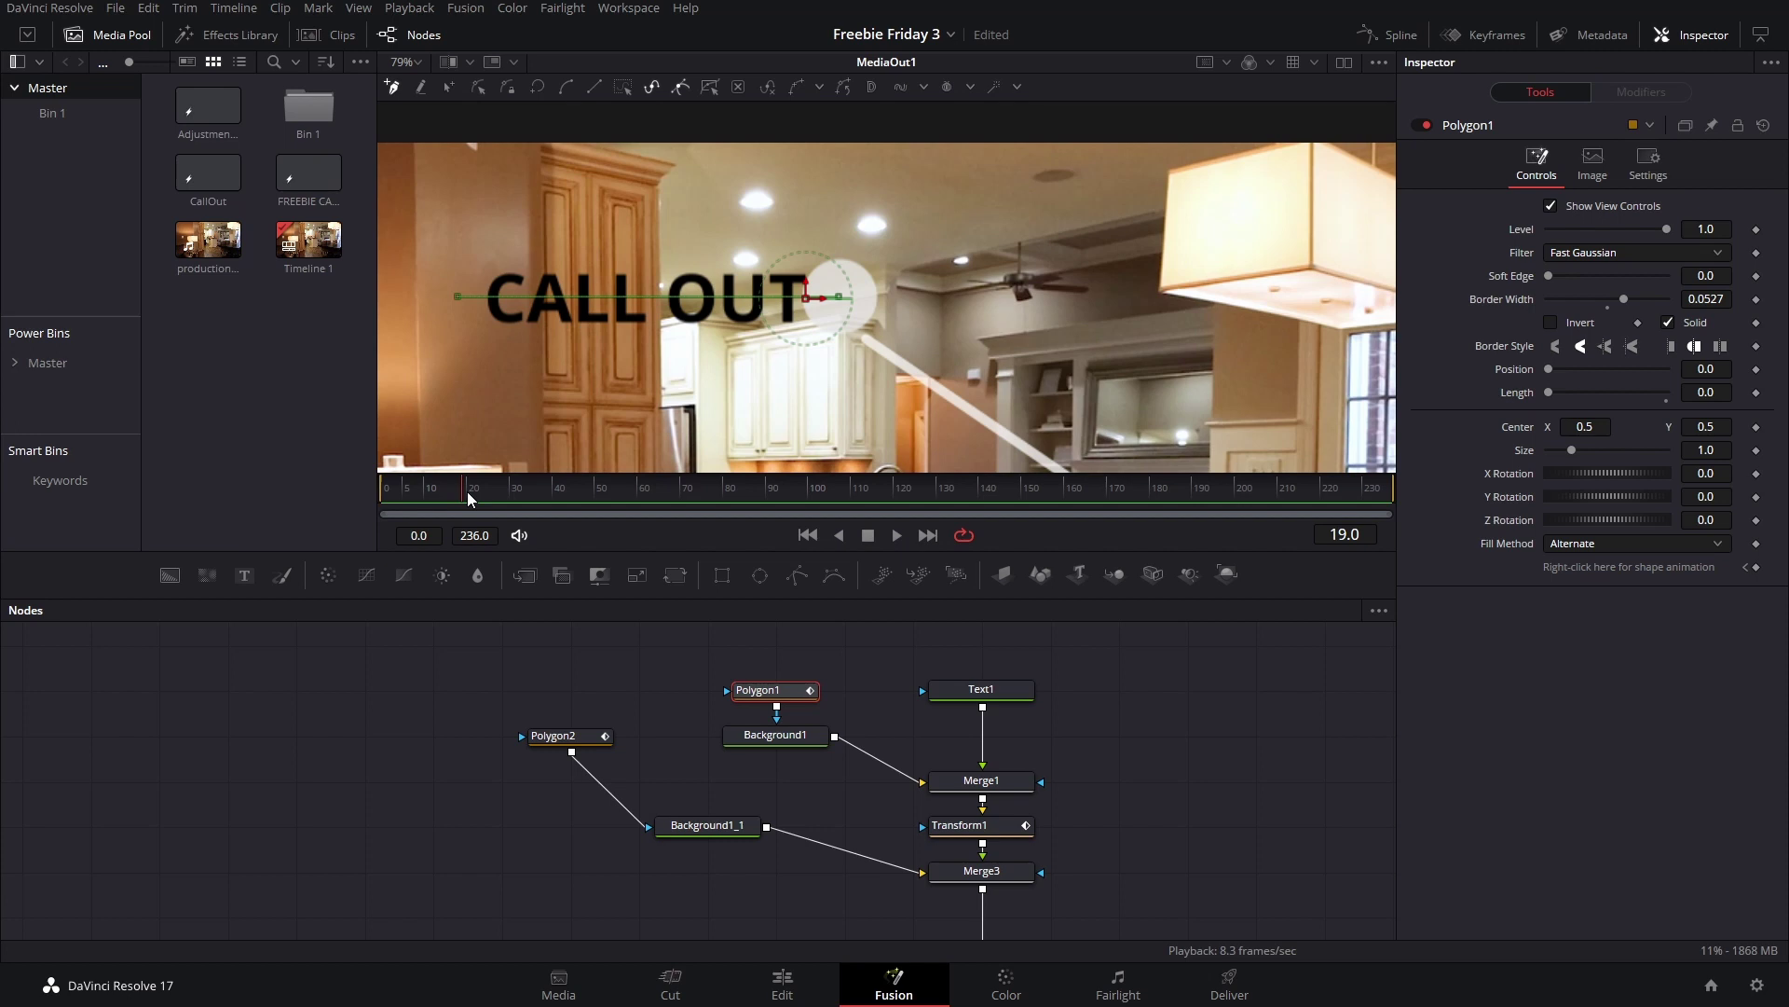
Step: Keyframe Polygon1's Border Width to grow from 0 at frame 21 to 0.0527 at about frame 28
drag(467, 491, 473, 496)
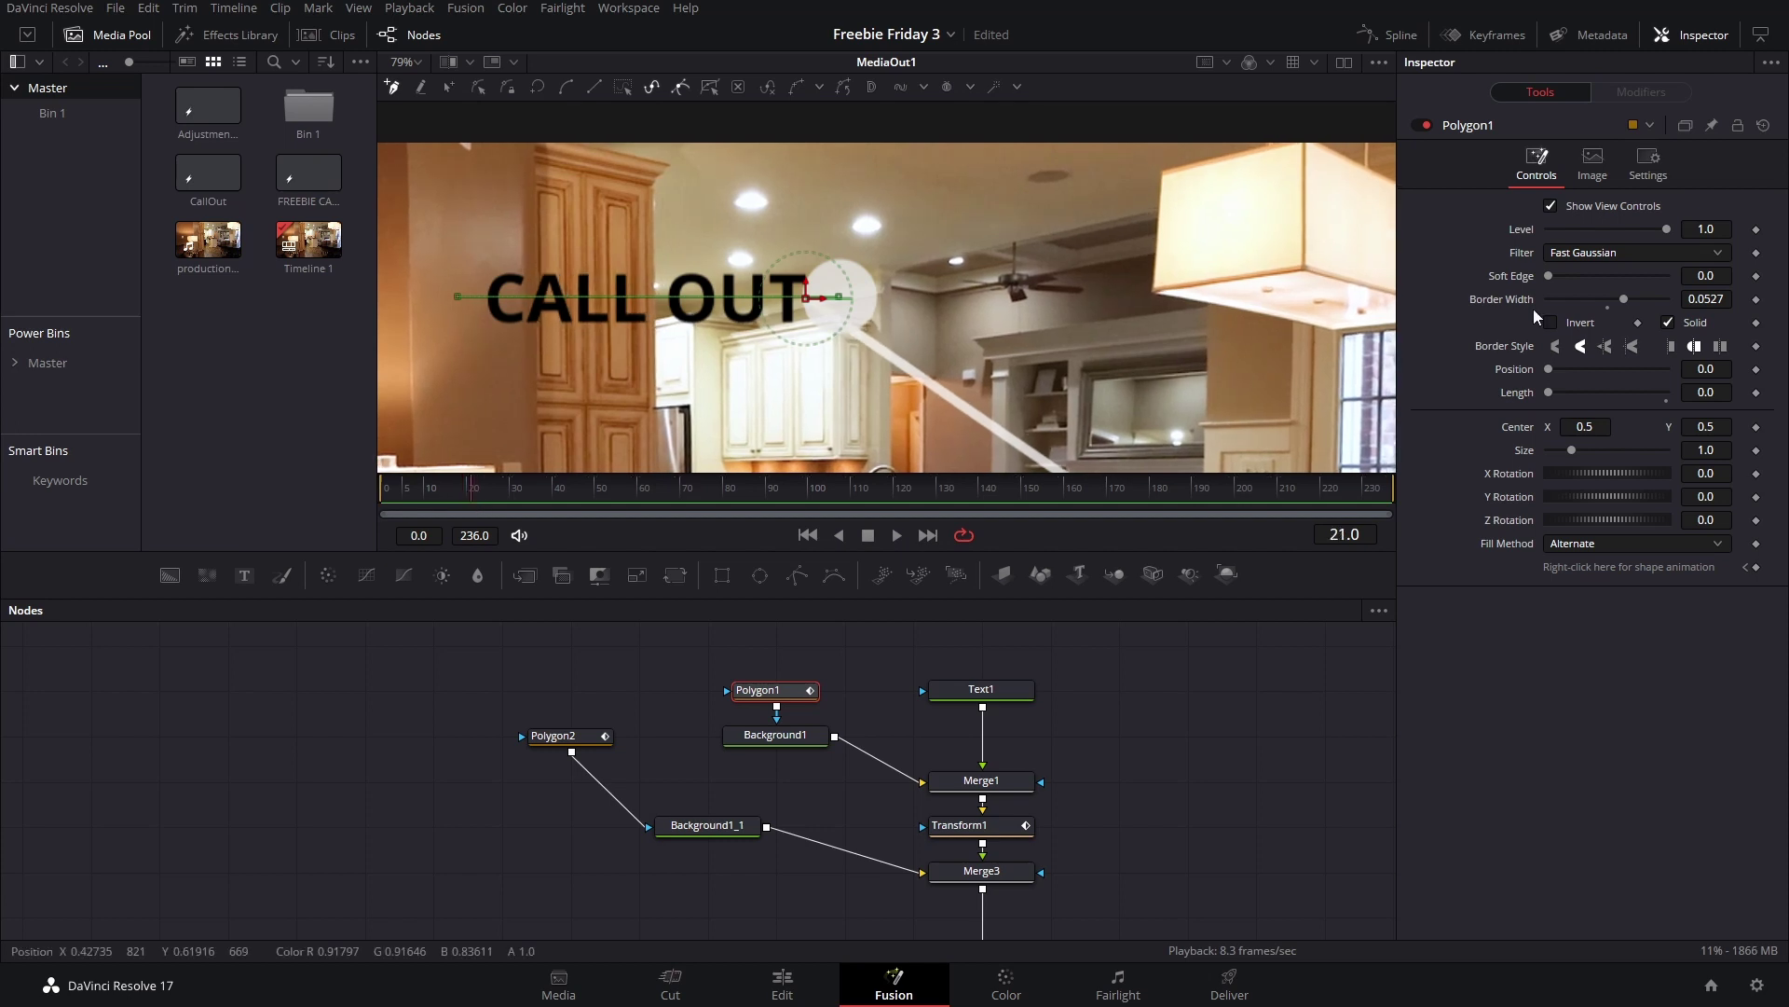
click(1757, 299)
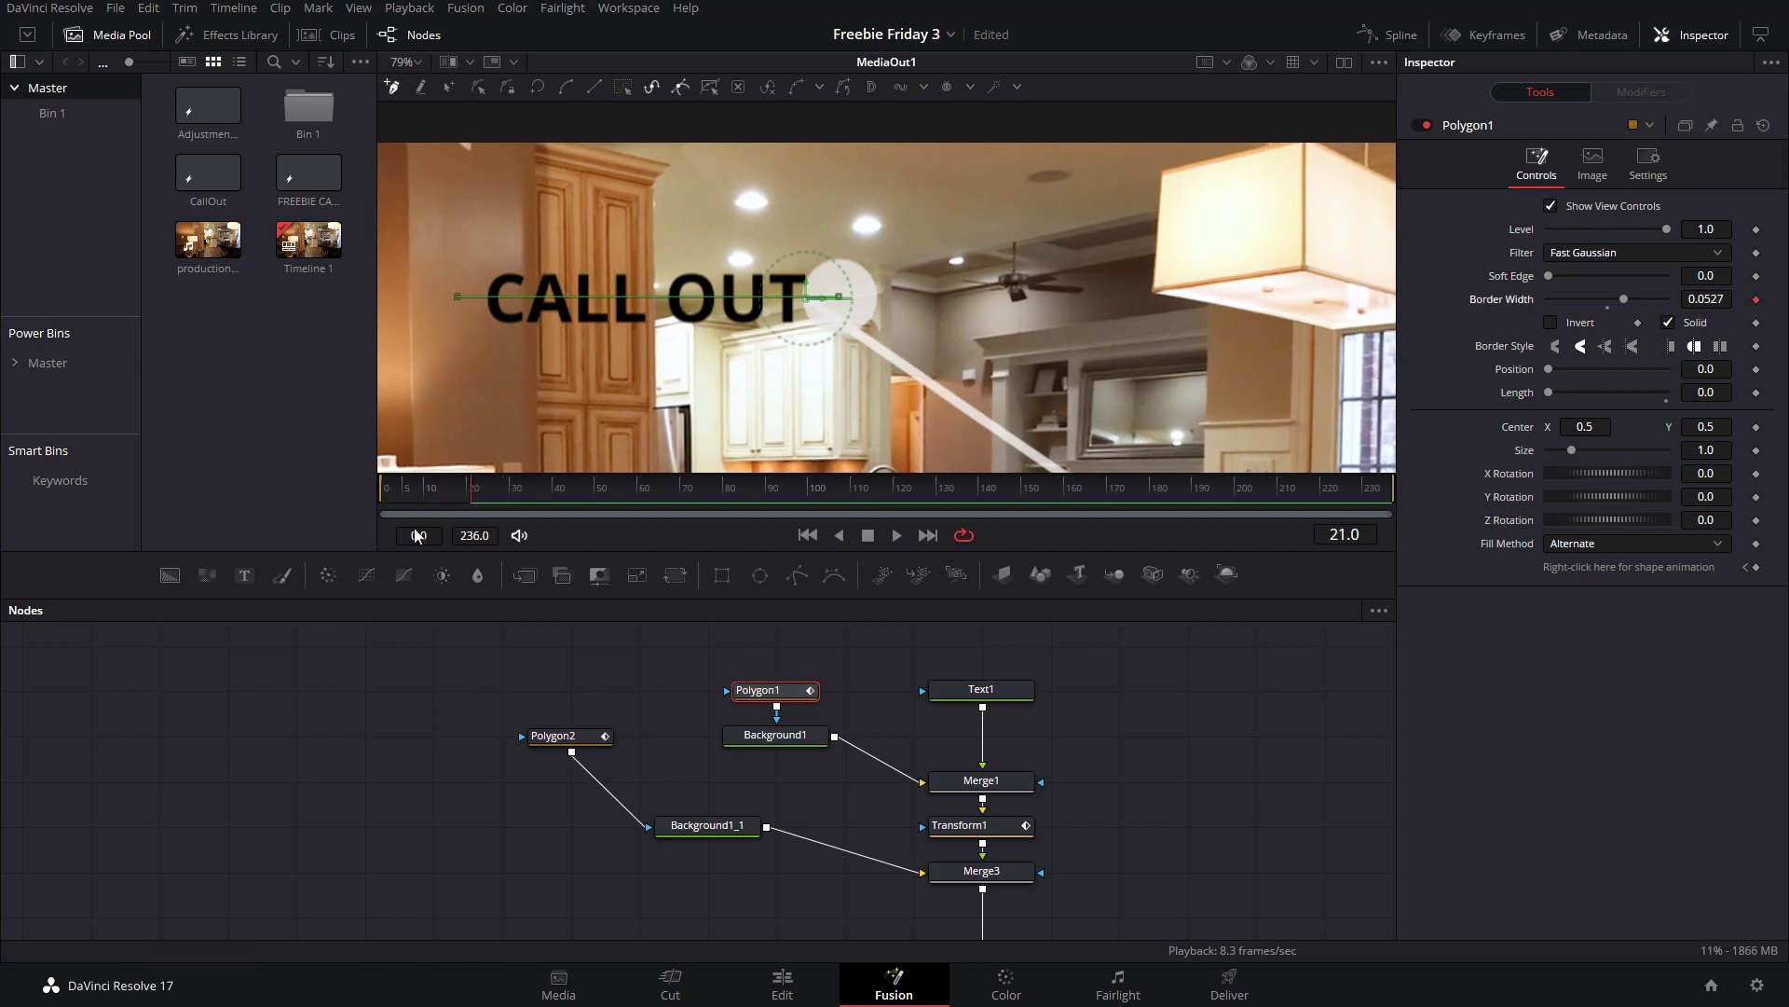
click(508, 501)
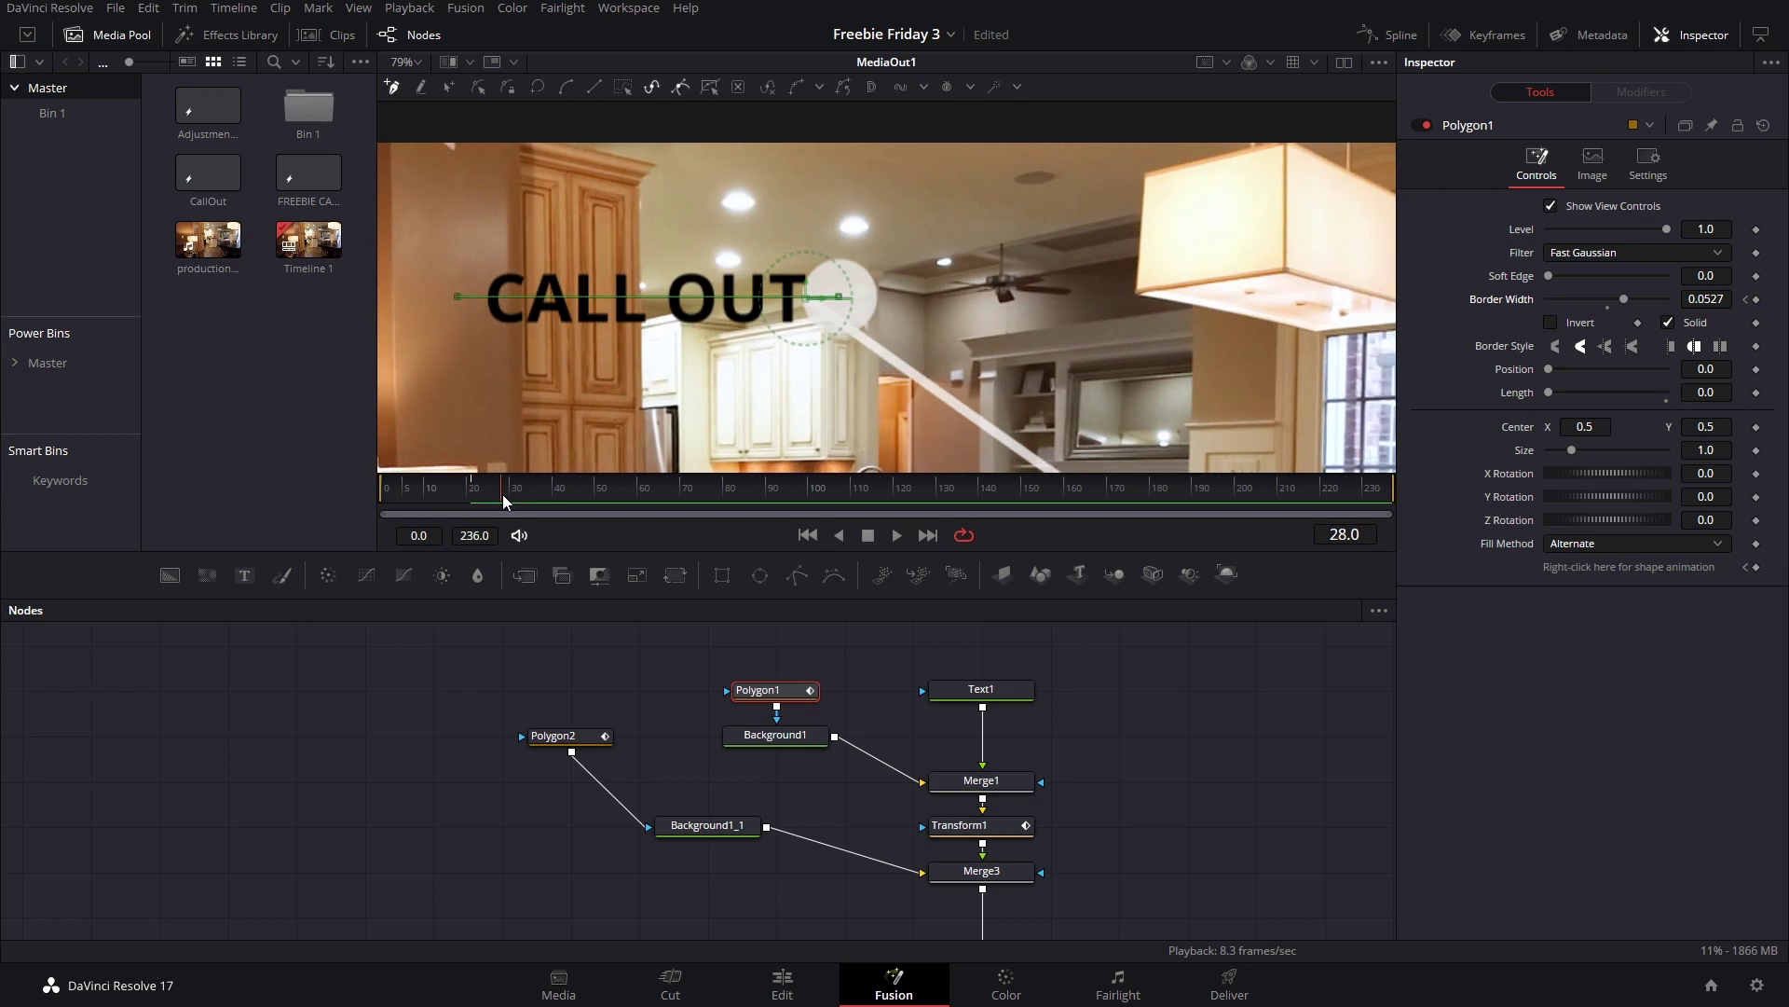
click(1746, 301)
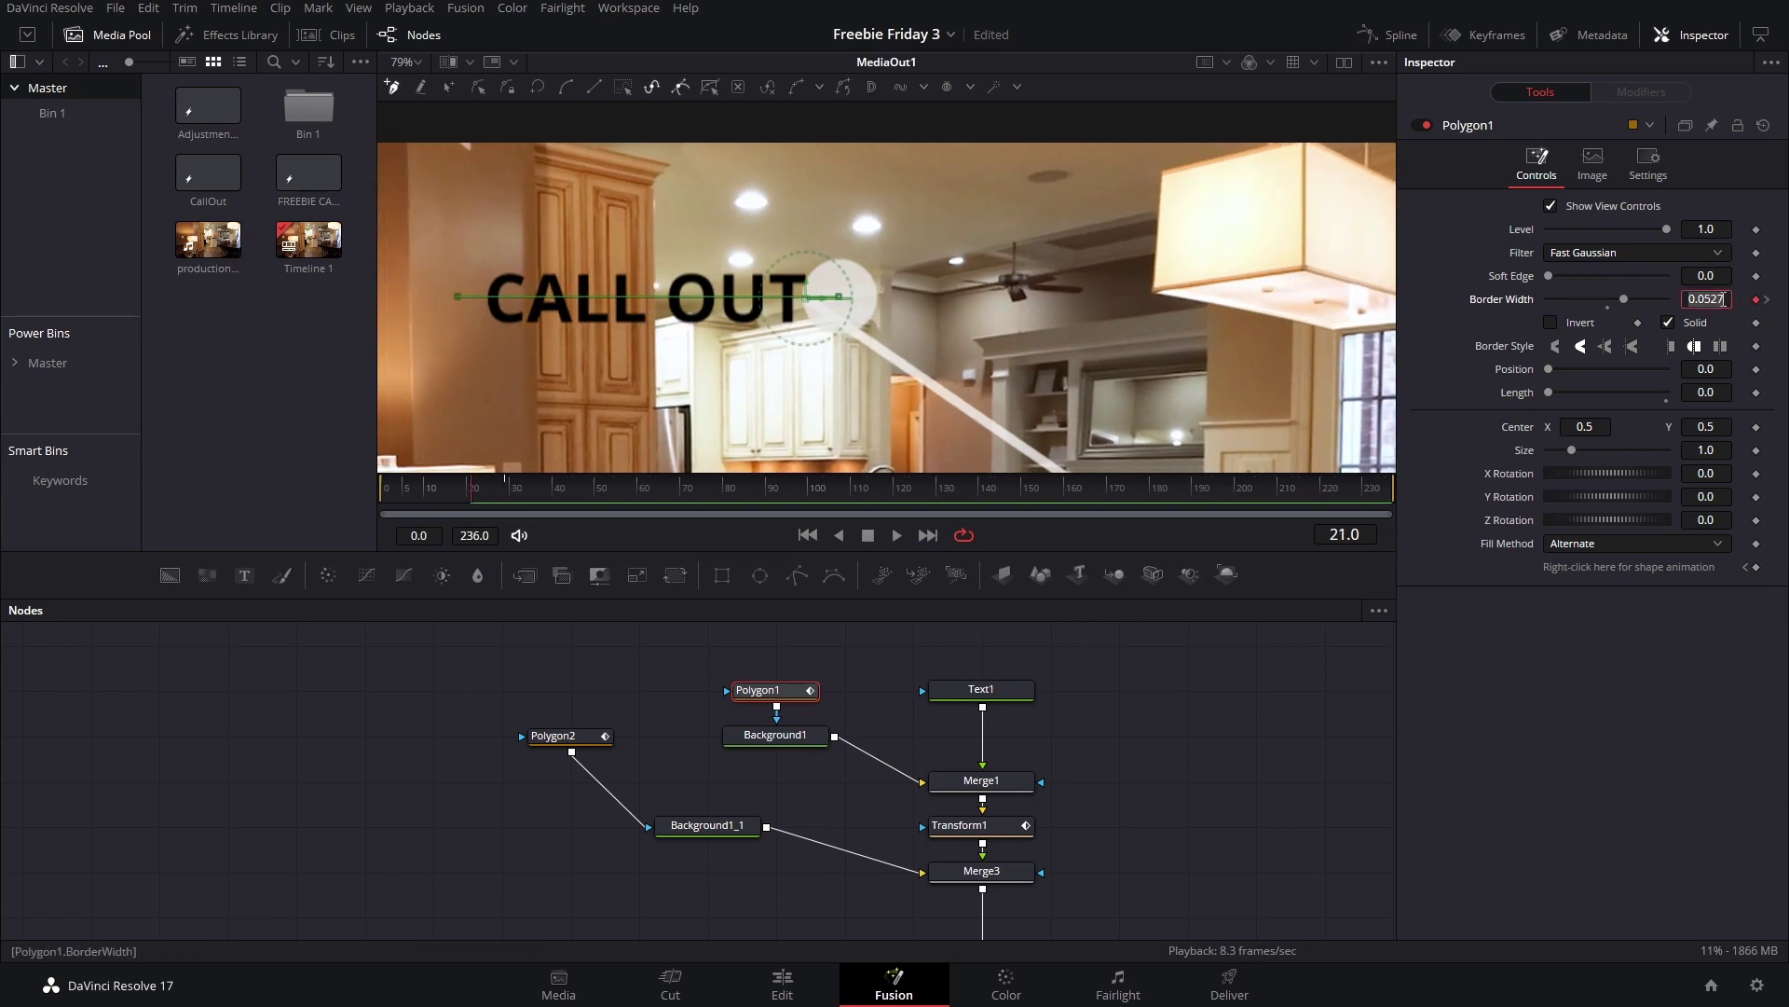
key(Return)
click(507, 500)
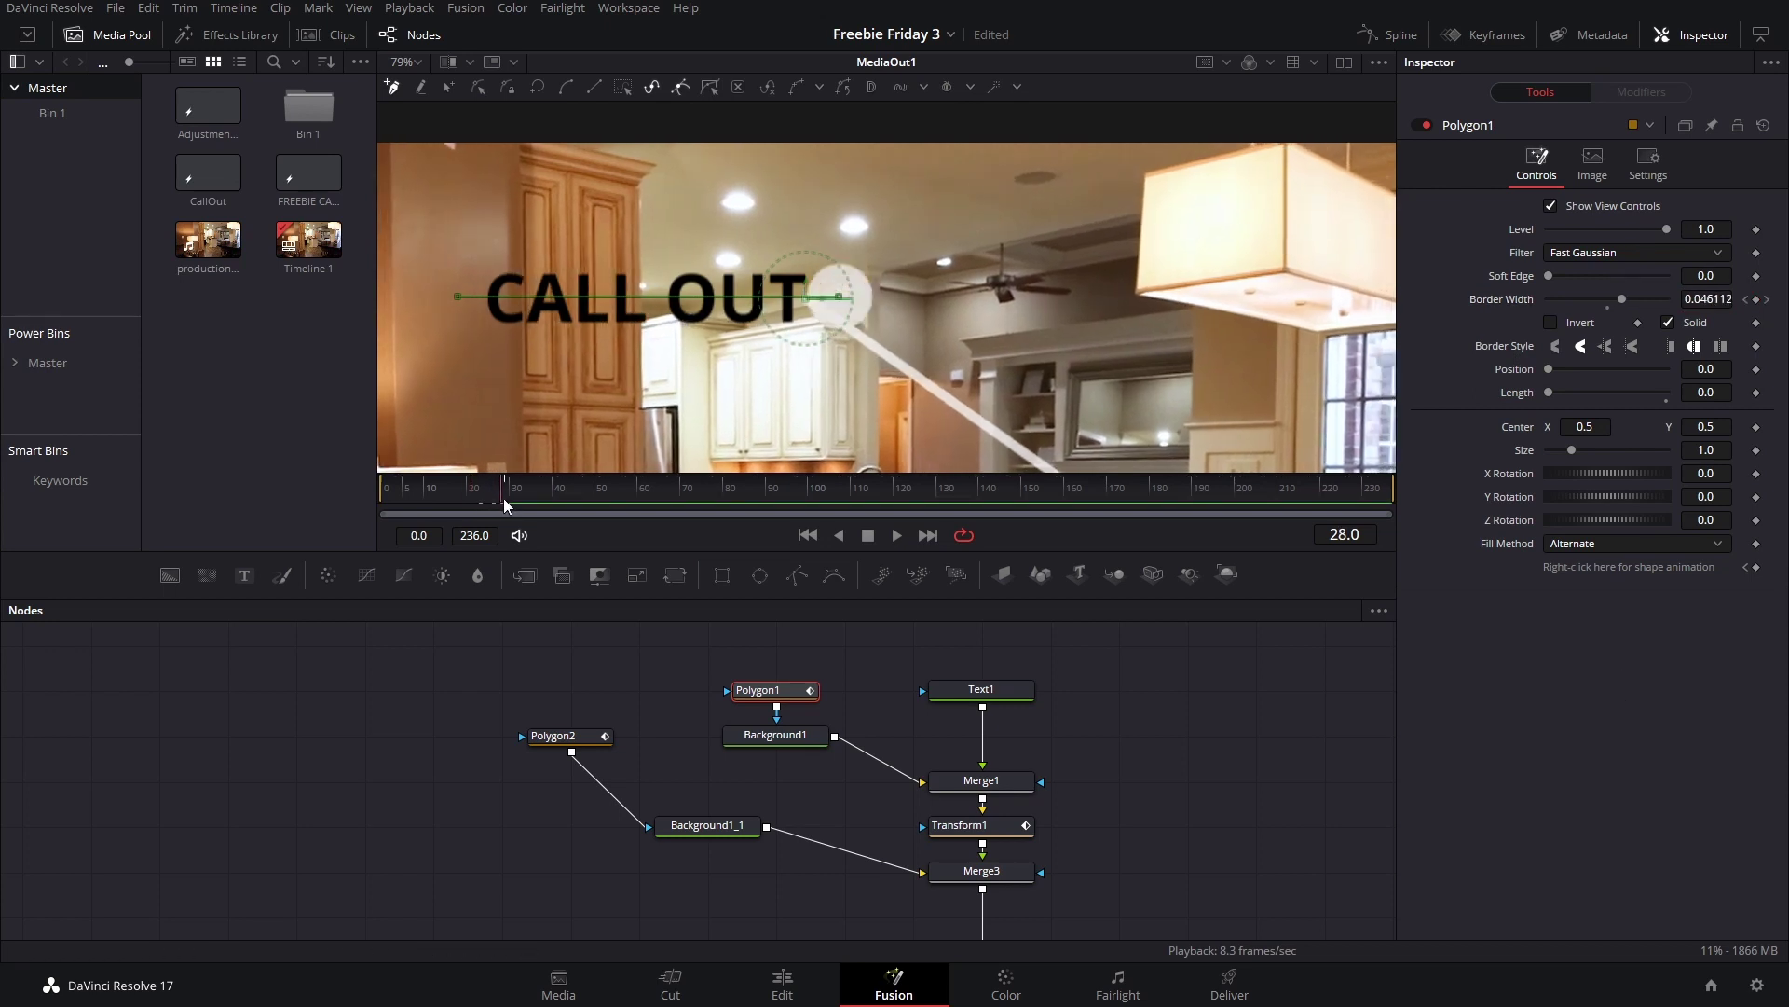
Step: Keyframe Polygon1's Length from 0 at about frame 28 to 1.0 at about frame 43
drag(507, 501, 570, 492)
click(1756, 393)
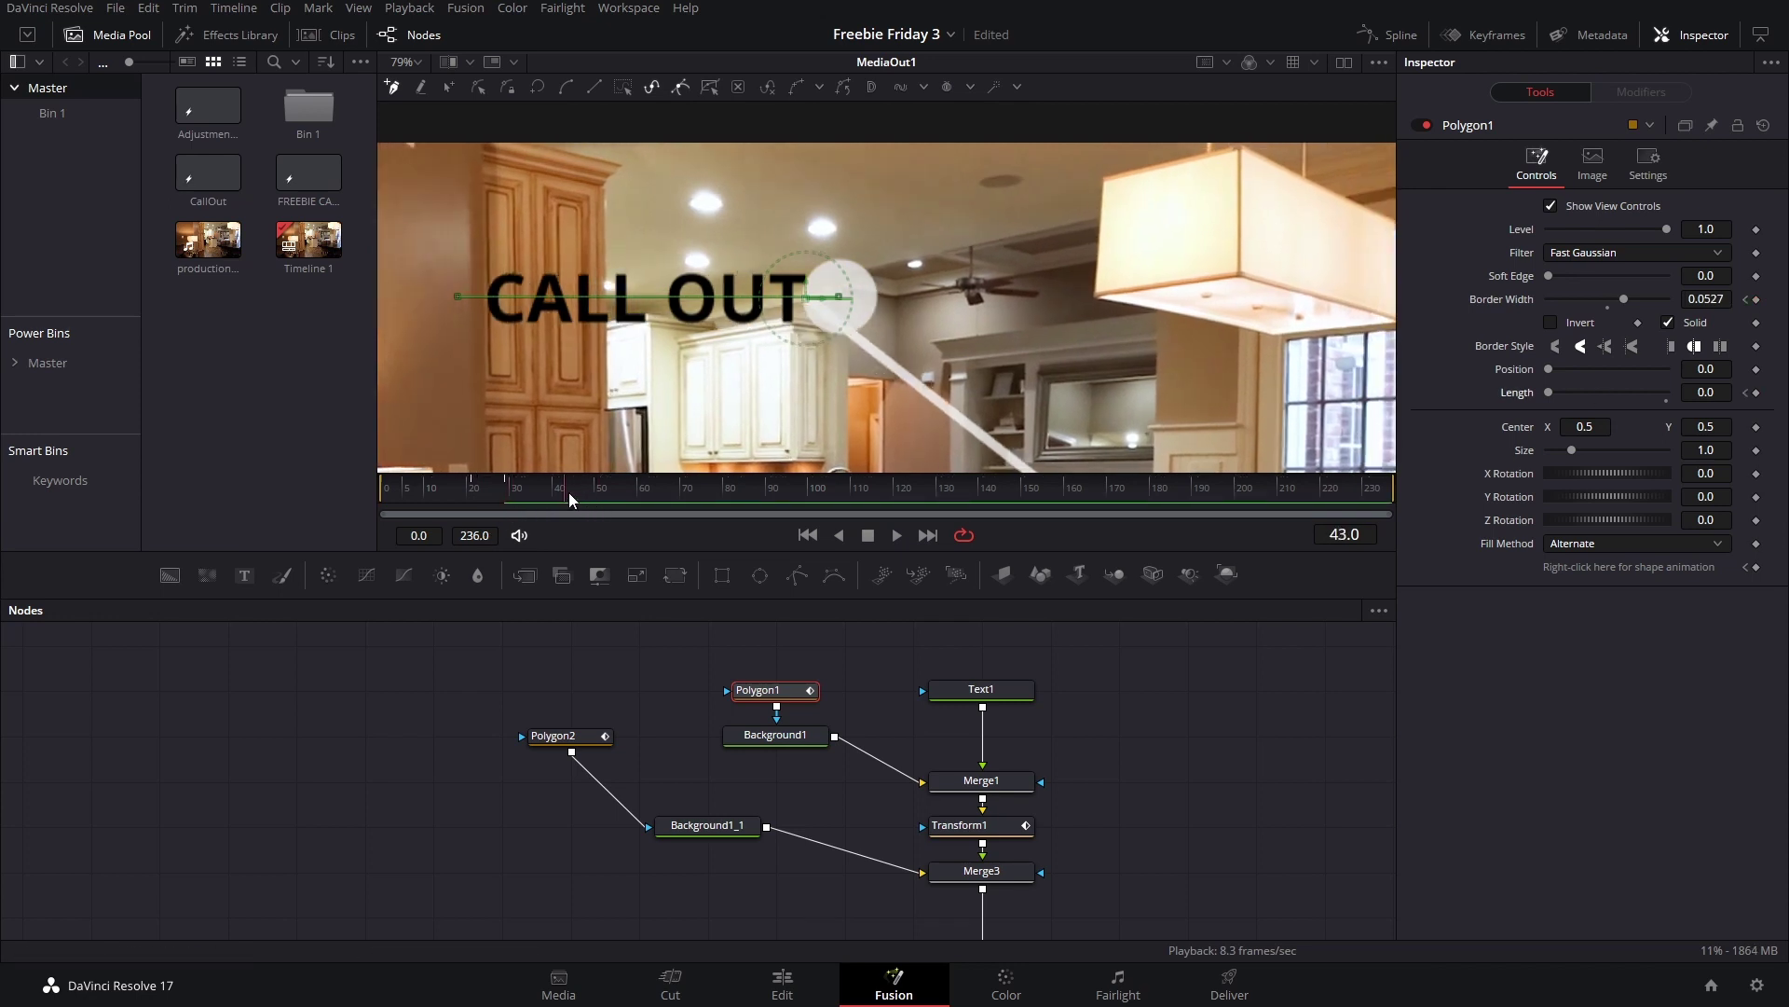
drag(1549, 392, 1668, 402)
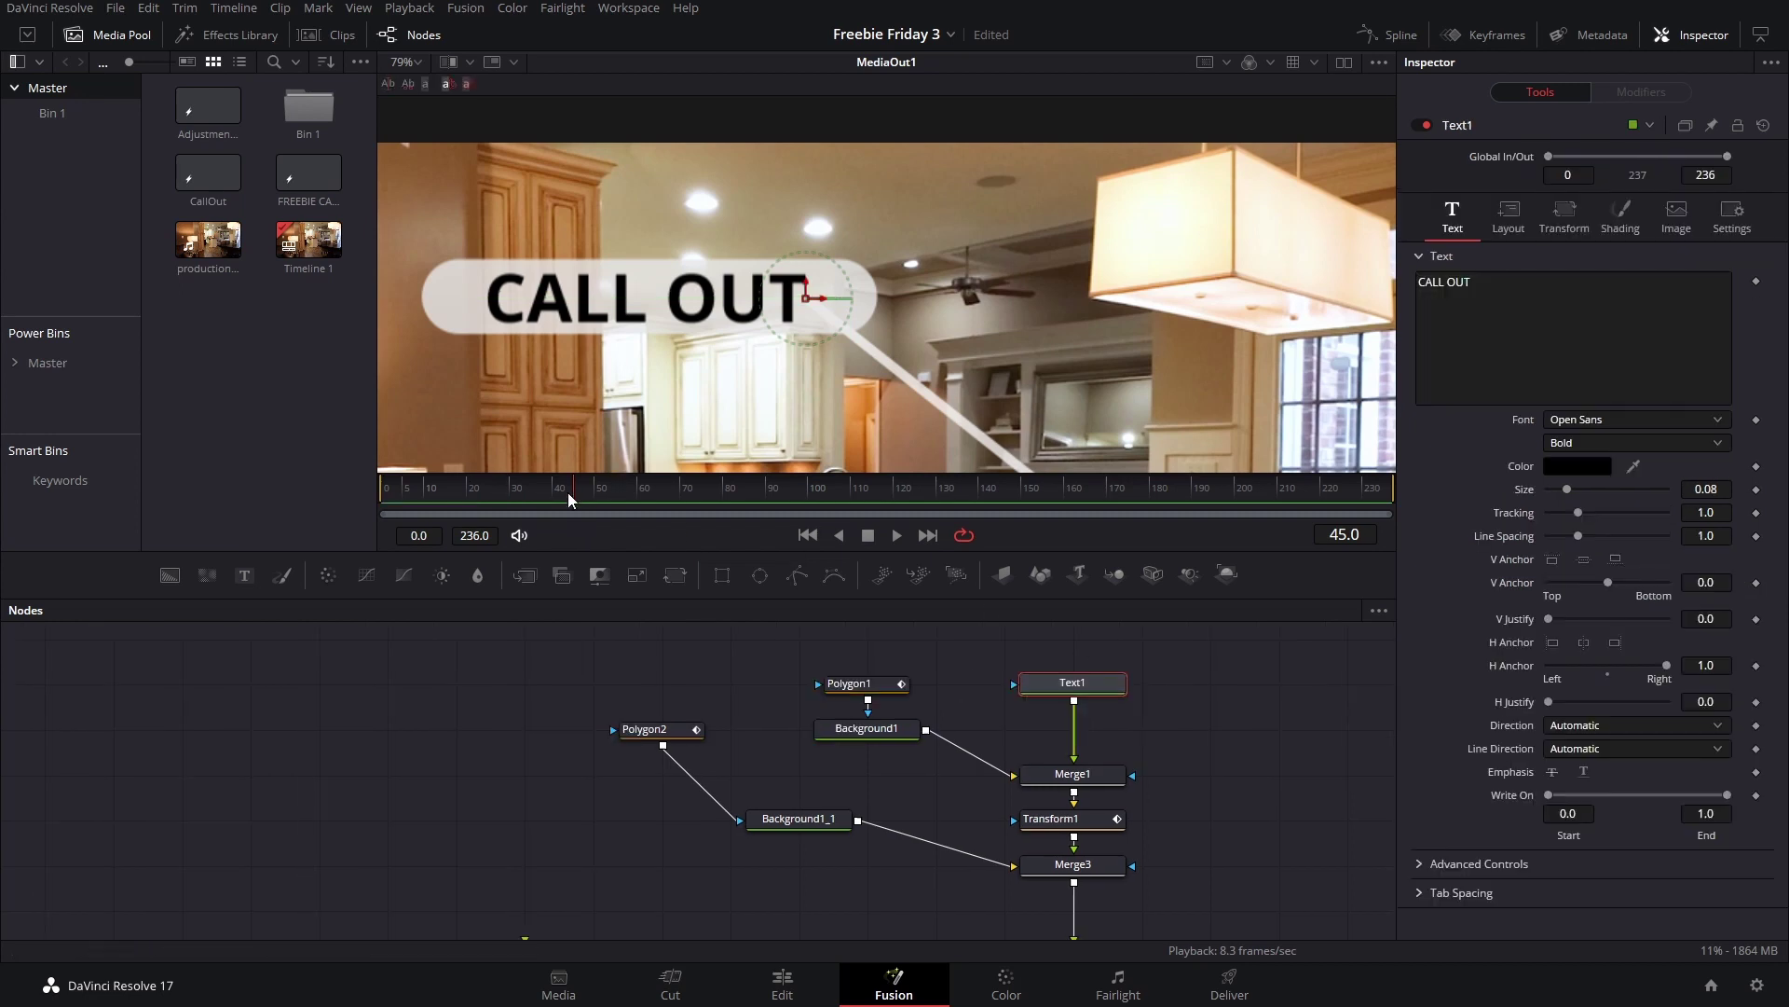
Step: Keyframe Text1's layout Center Y from 0.47 at frame 46 to 0.5 at frame 54
mouse_move(568, 492)
mouse_down()
mouse_move(545, 484)
mouse_move(580, 502)
mouse_up()
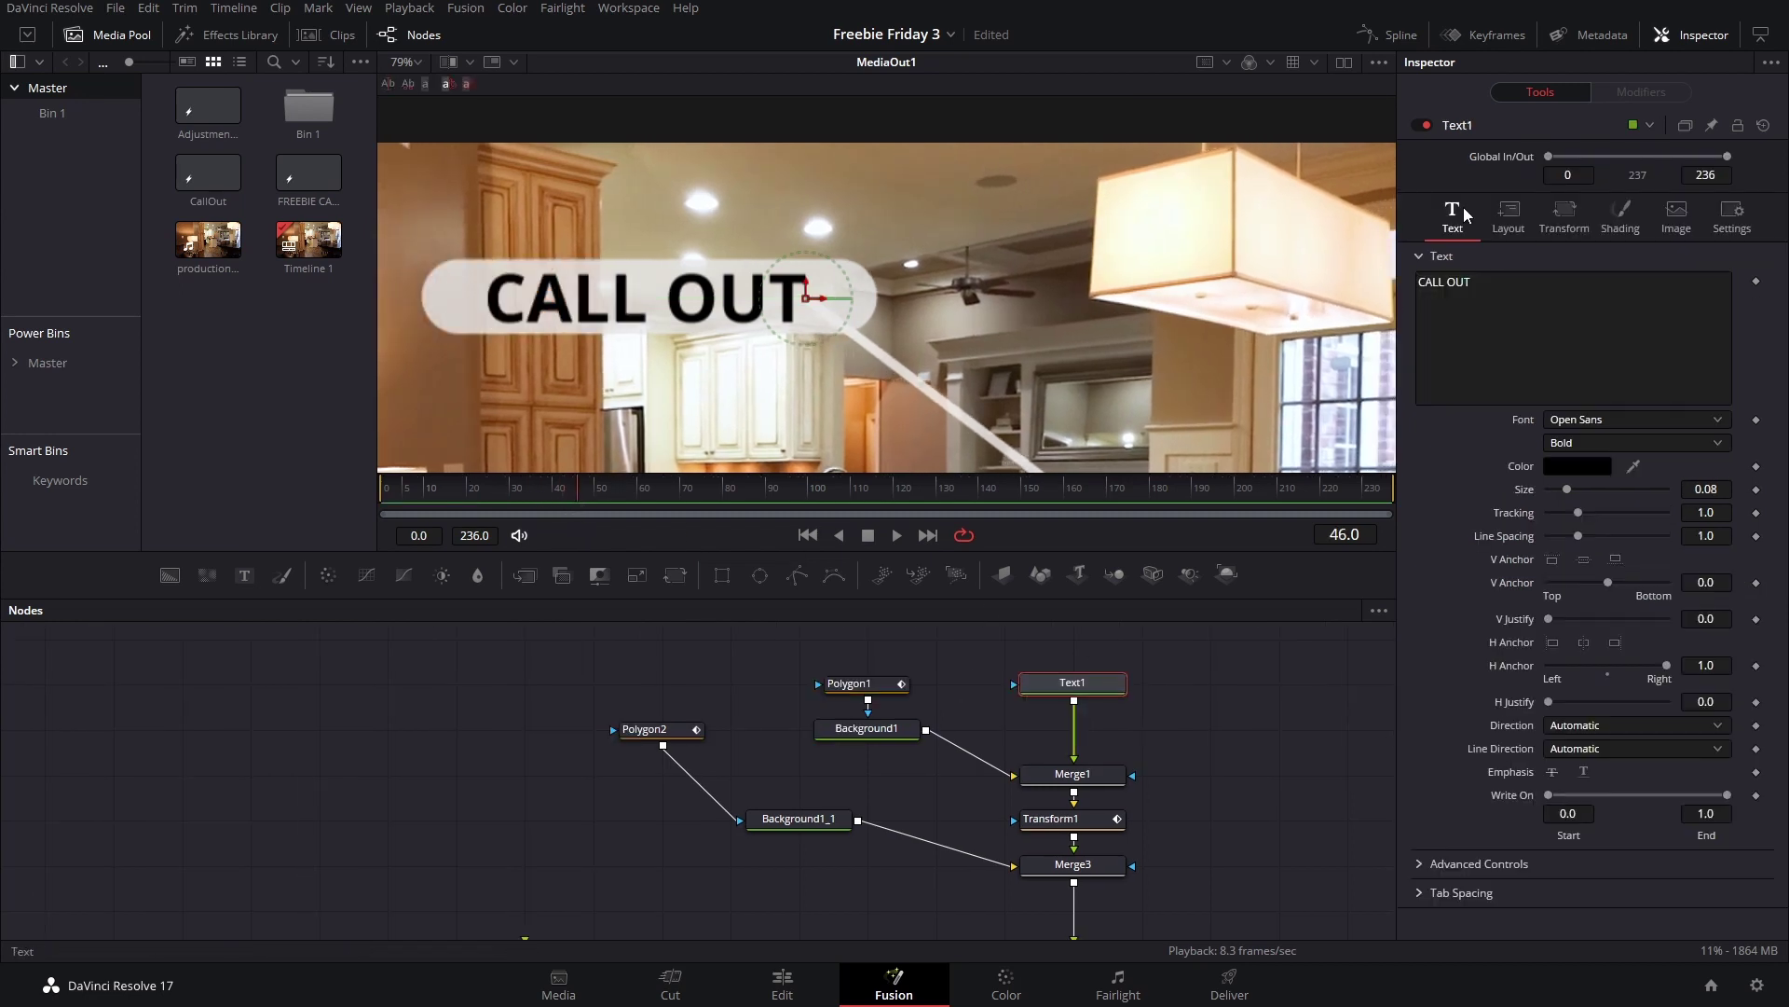
click(1498, 230)
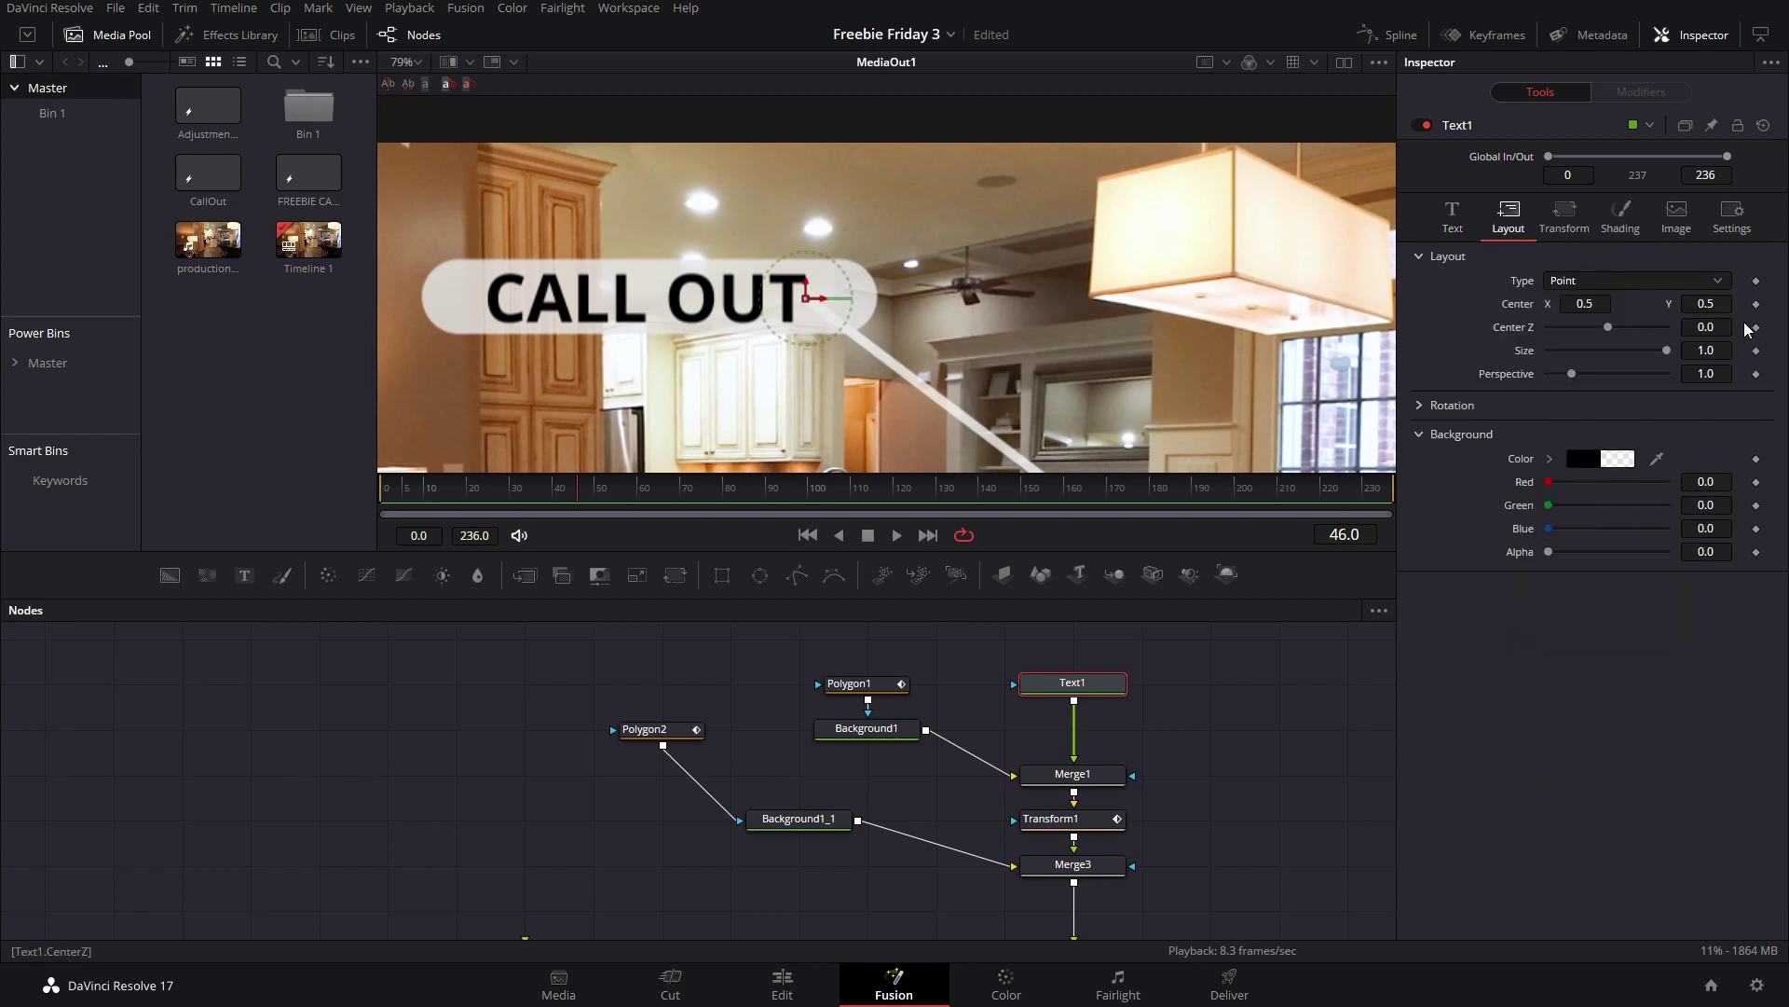
click(1758, 305)
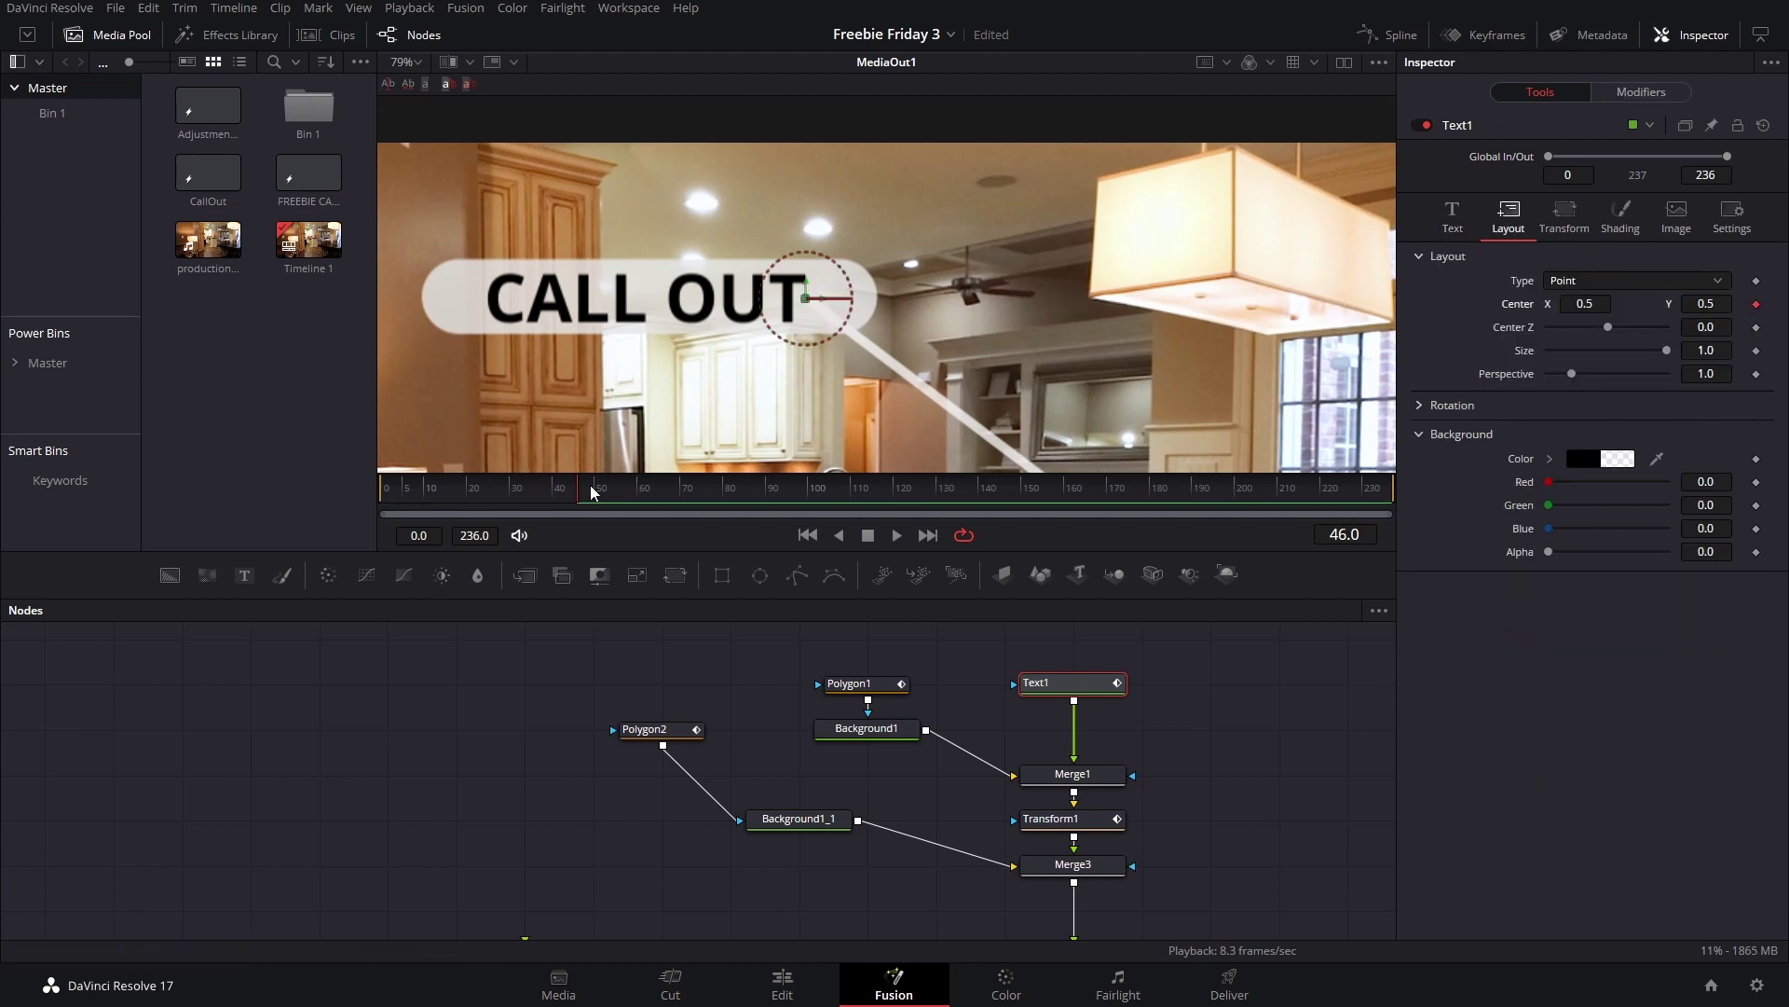
click(617, 494)
click(1755, 303)
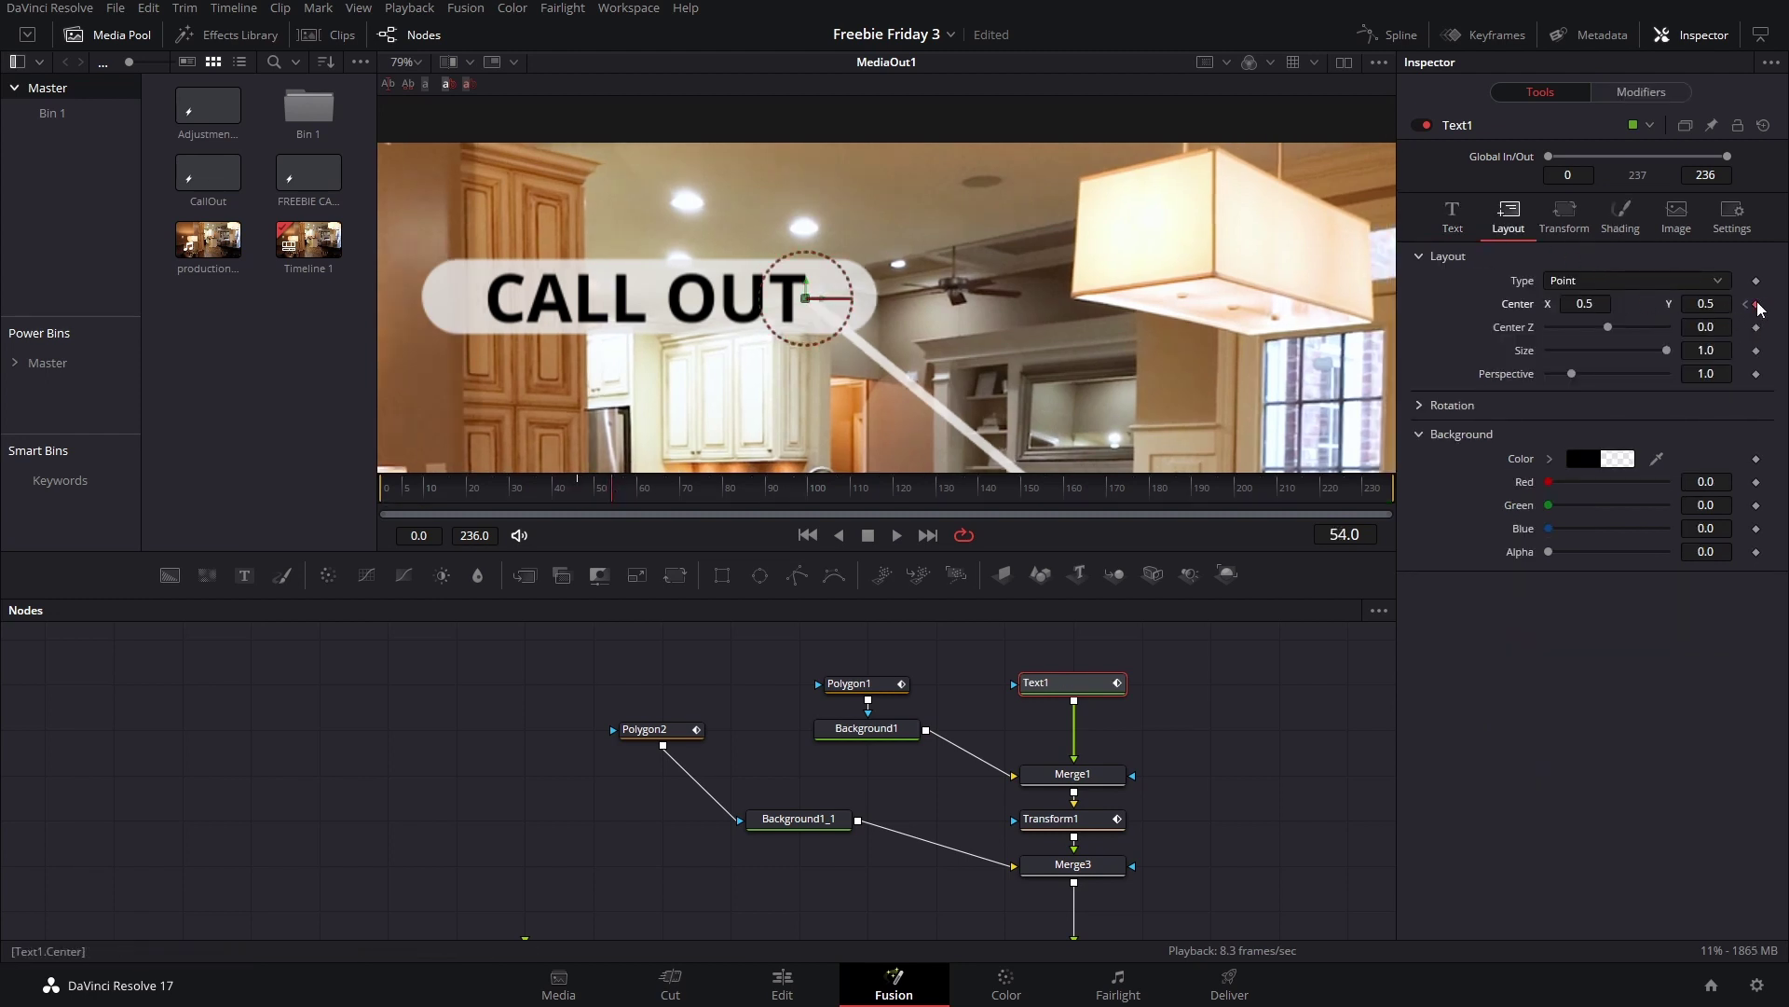
click(1745, 303)
drag(1705, 304, 1689, 304)
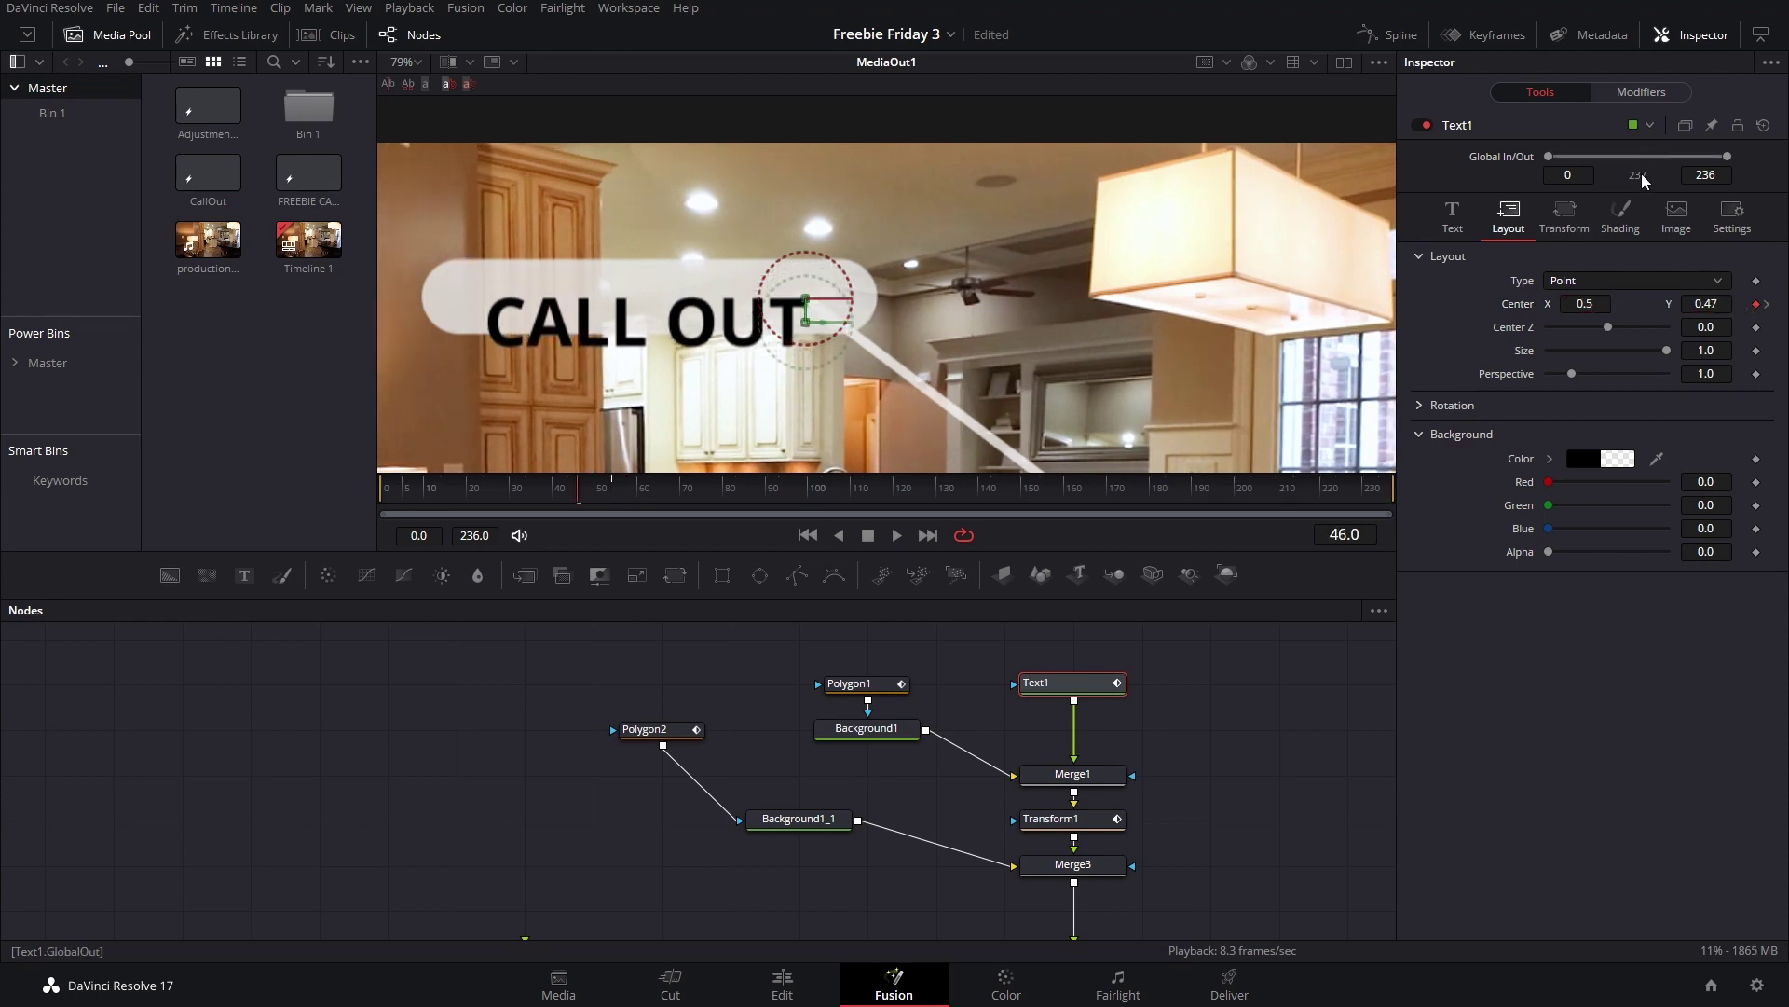
Step: Keyframe Text1's shading Opacity from 0 at frame 46 to 1.0 at frame 54 and scrub through the fade-in
click(1635, 220)
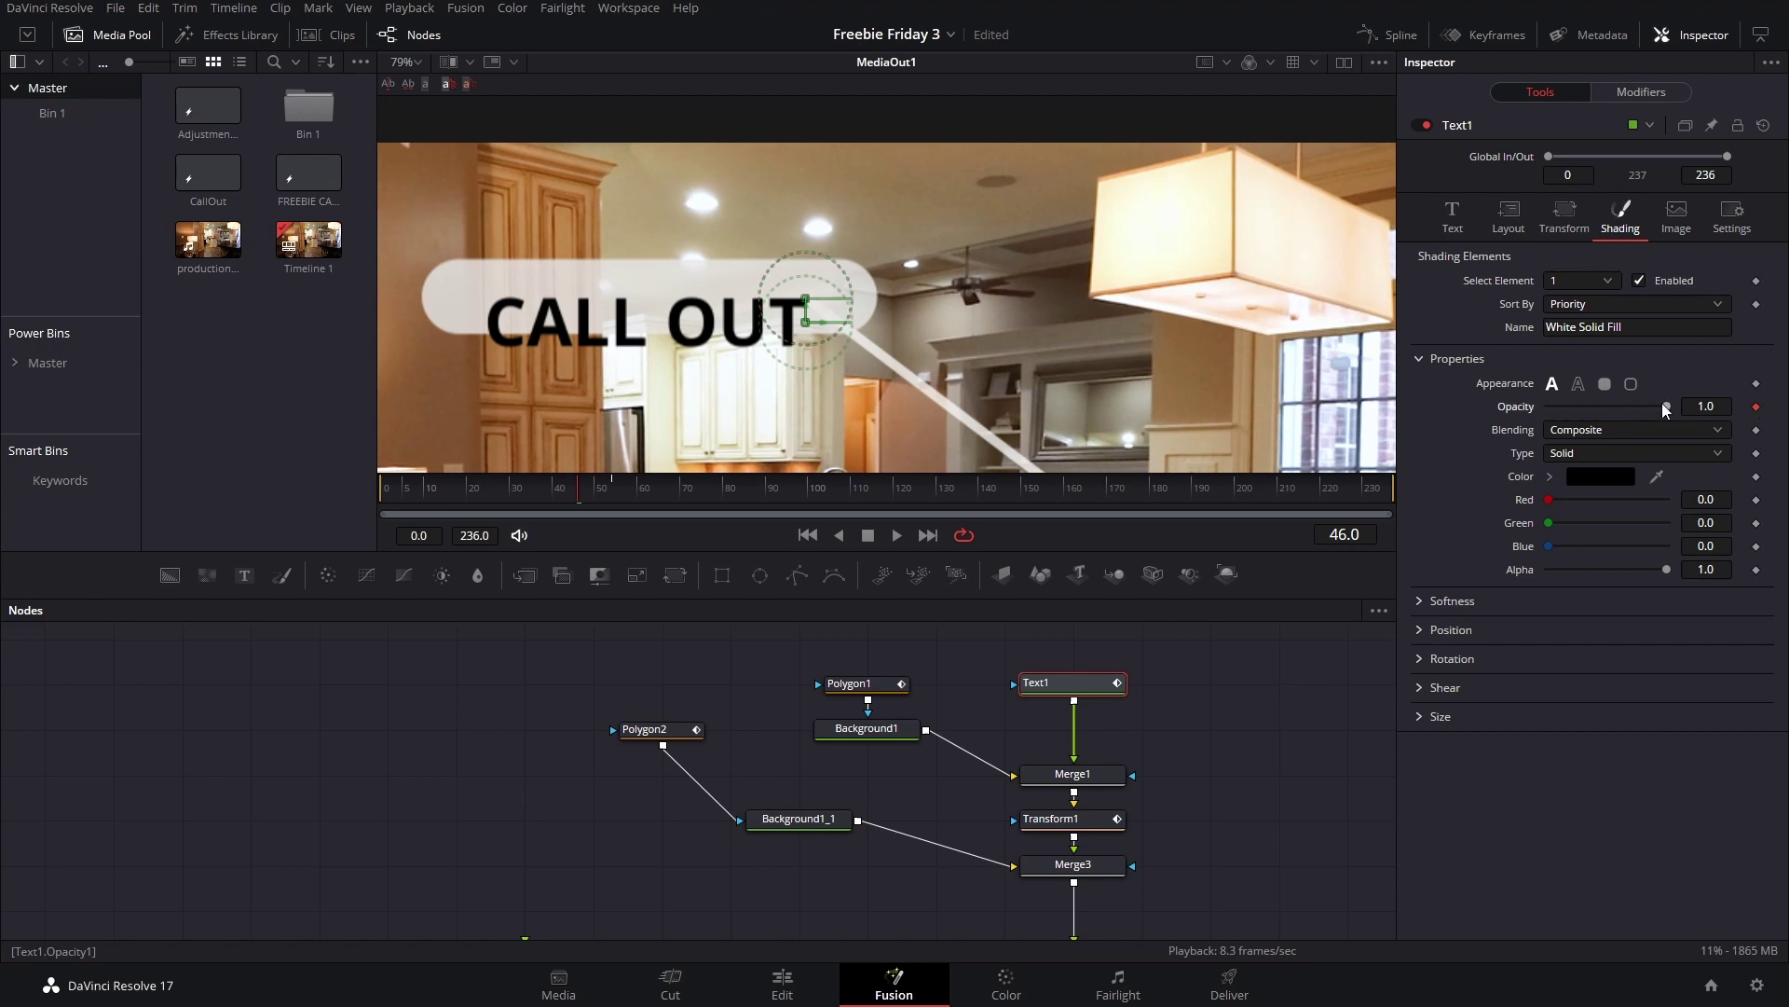
drag(1664, 406, 1468, 420)
click(612, 495)
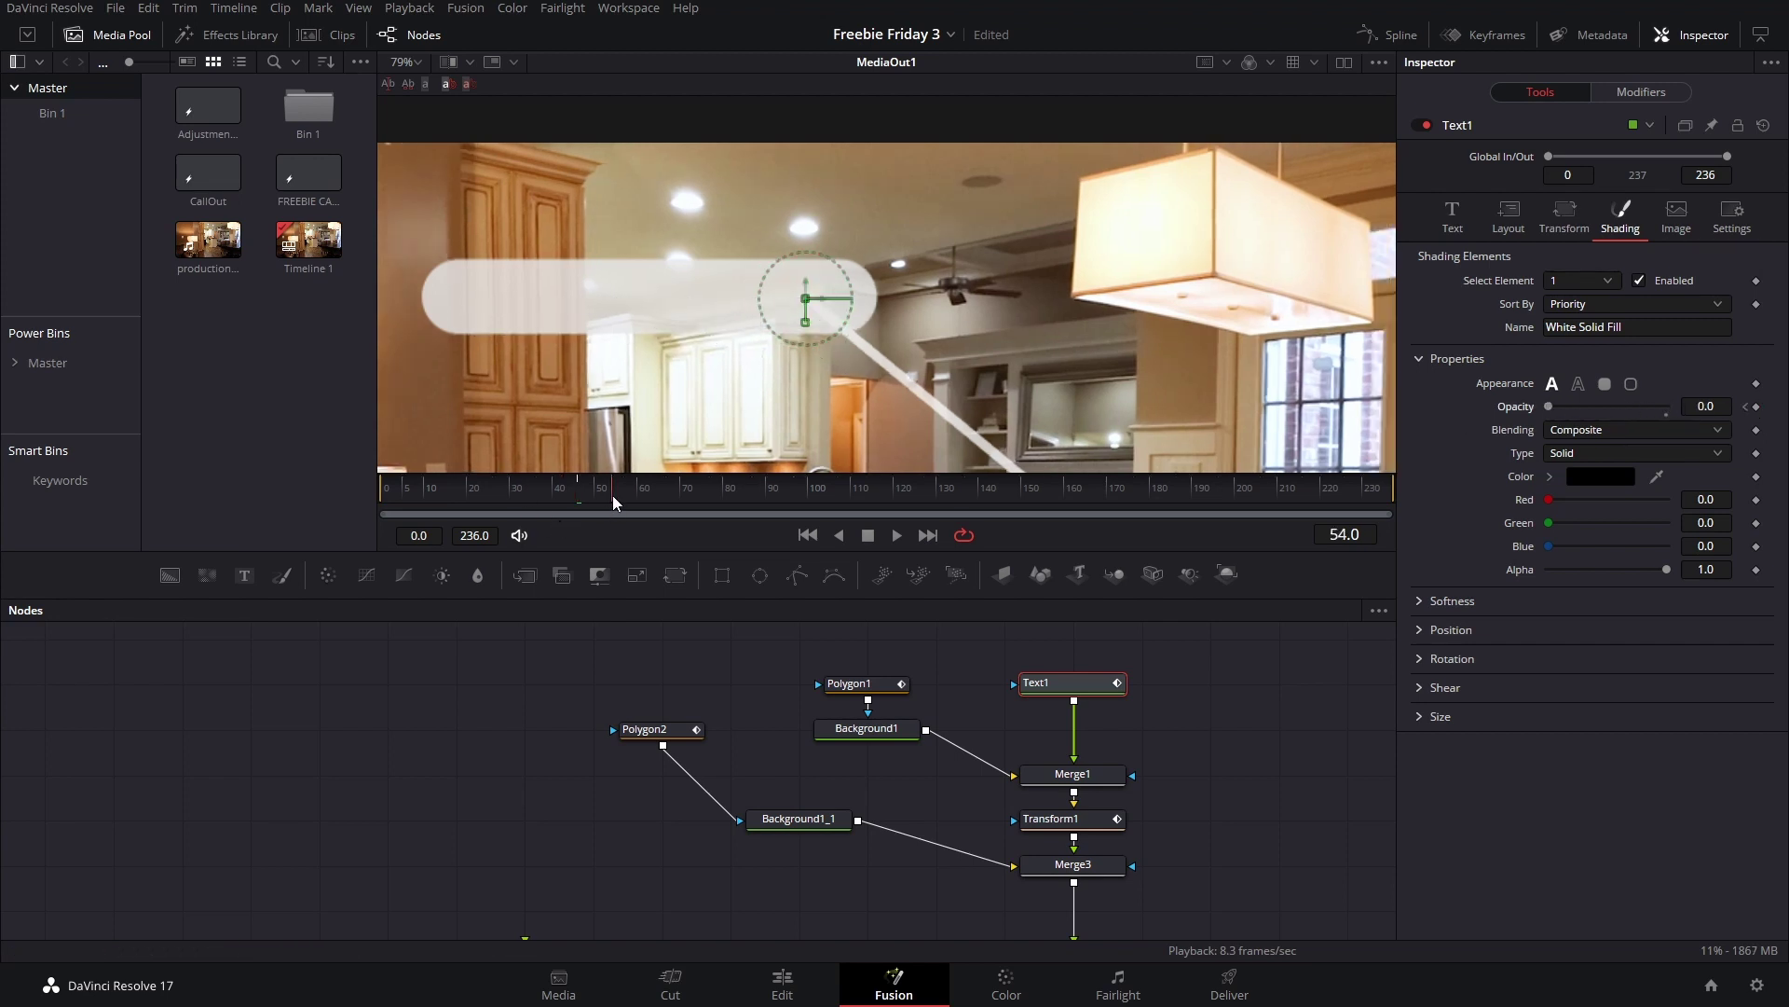
drag(1551, 412, 1721, 436)
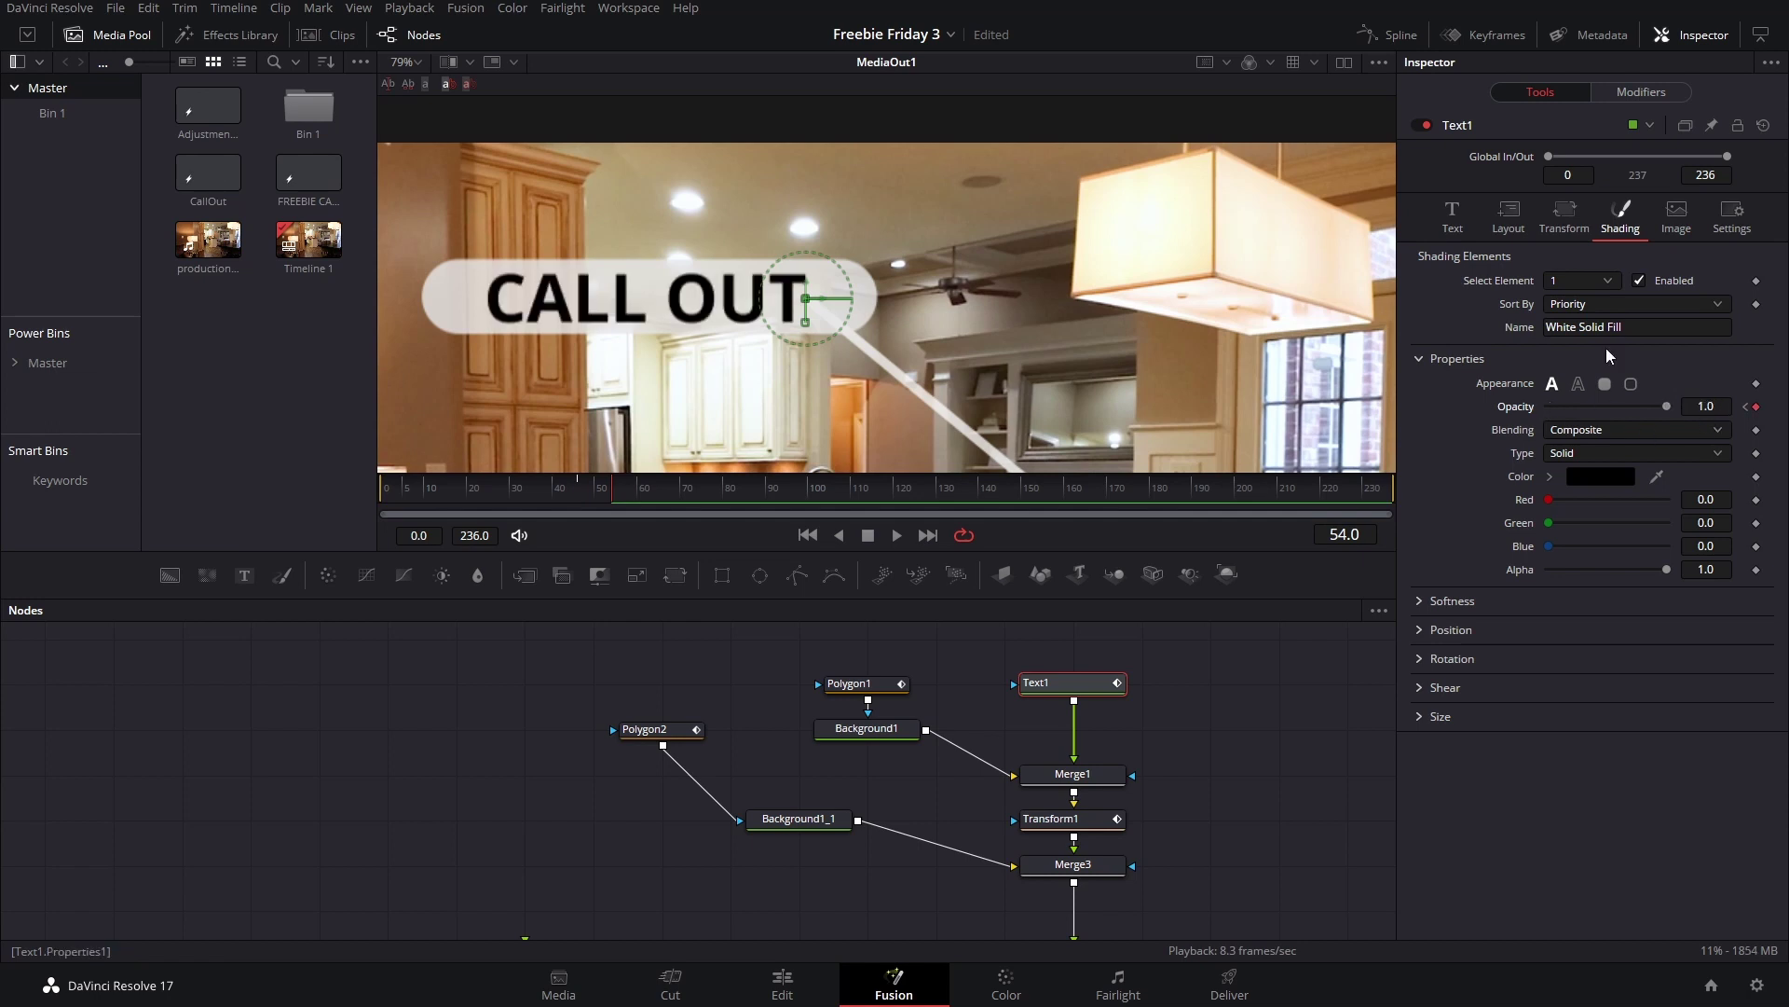
drag(589, 490, 612, 500)
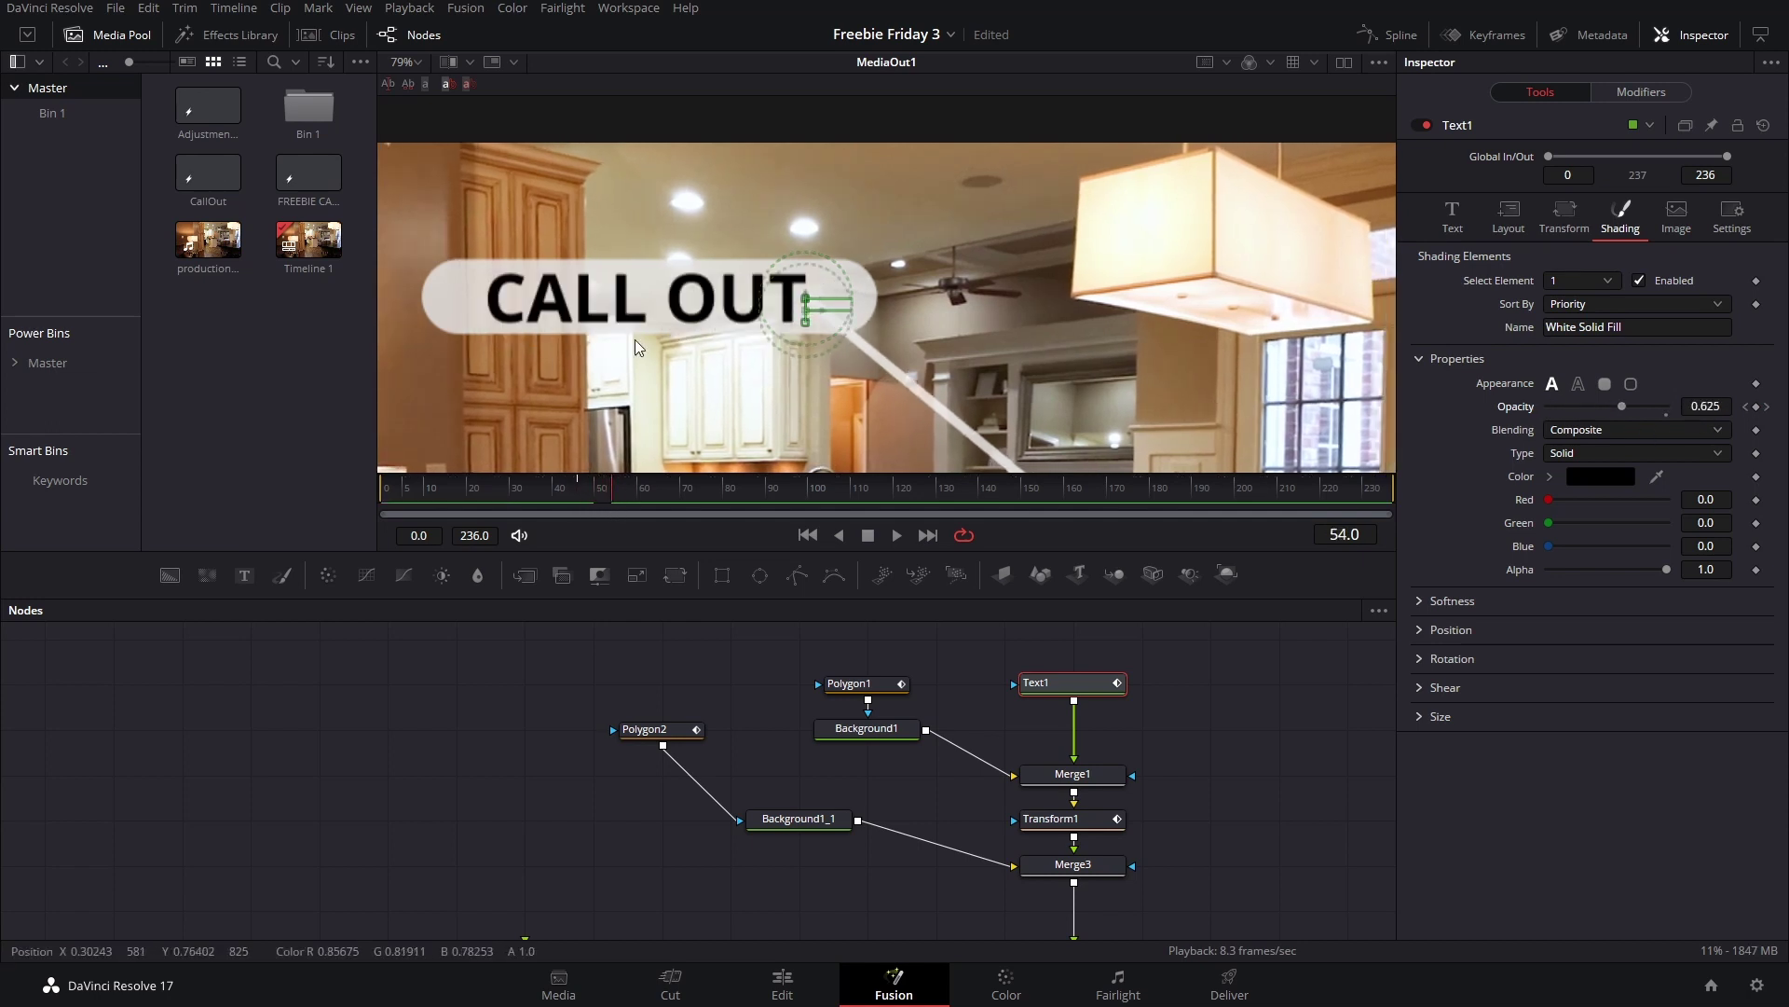
Step: Connect Polygon1 to Text1 as a mask, scrub through the text reveal and save the project
click(858, 683)
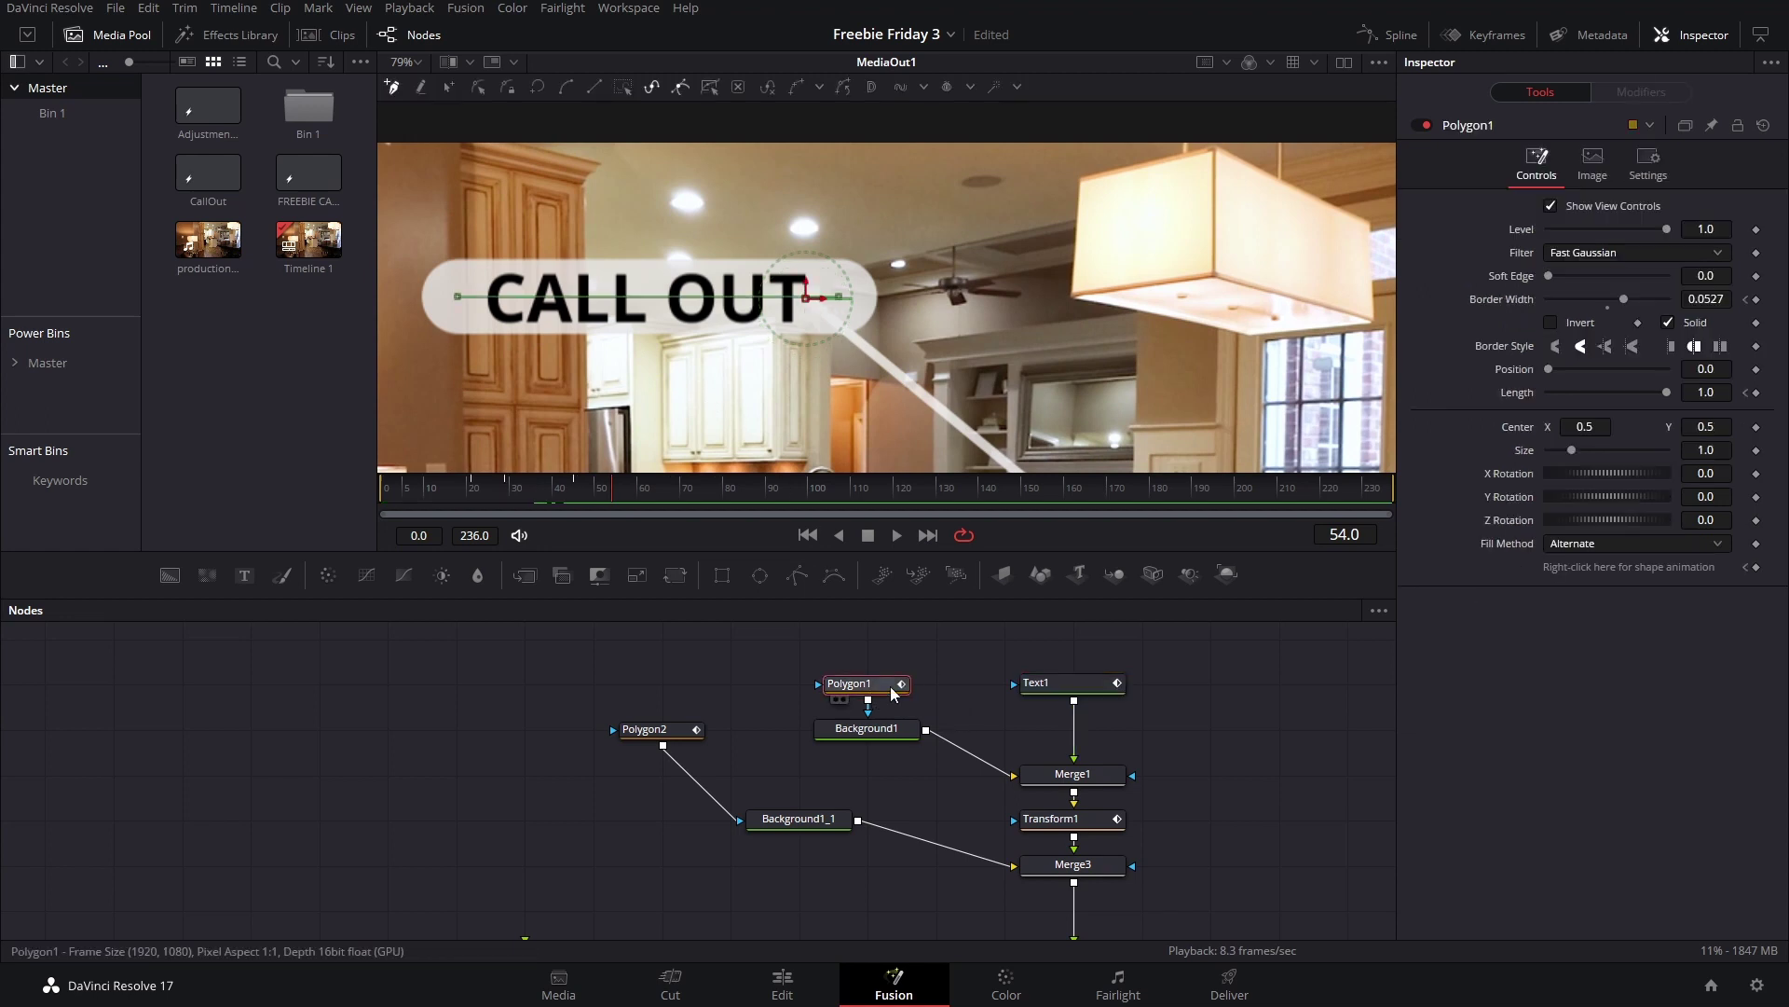
drag(876, 684, 1051, 684)
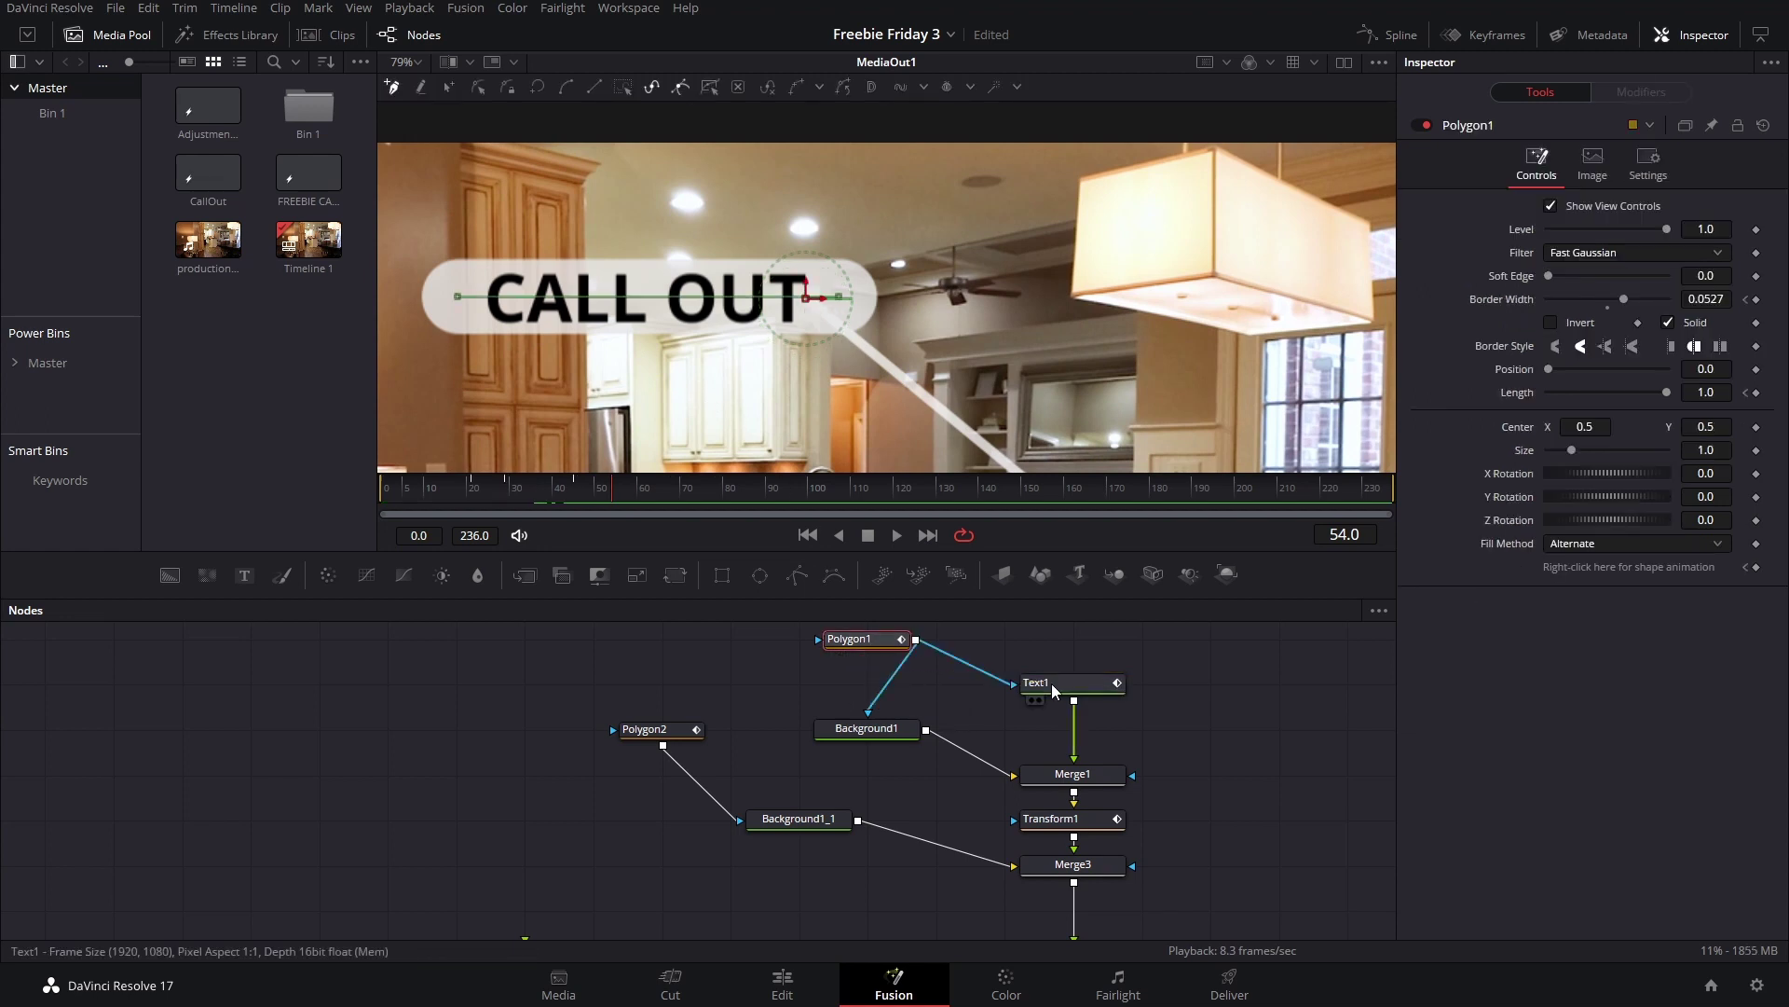
drag(584, 486, 634, 490)
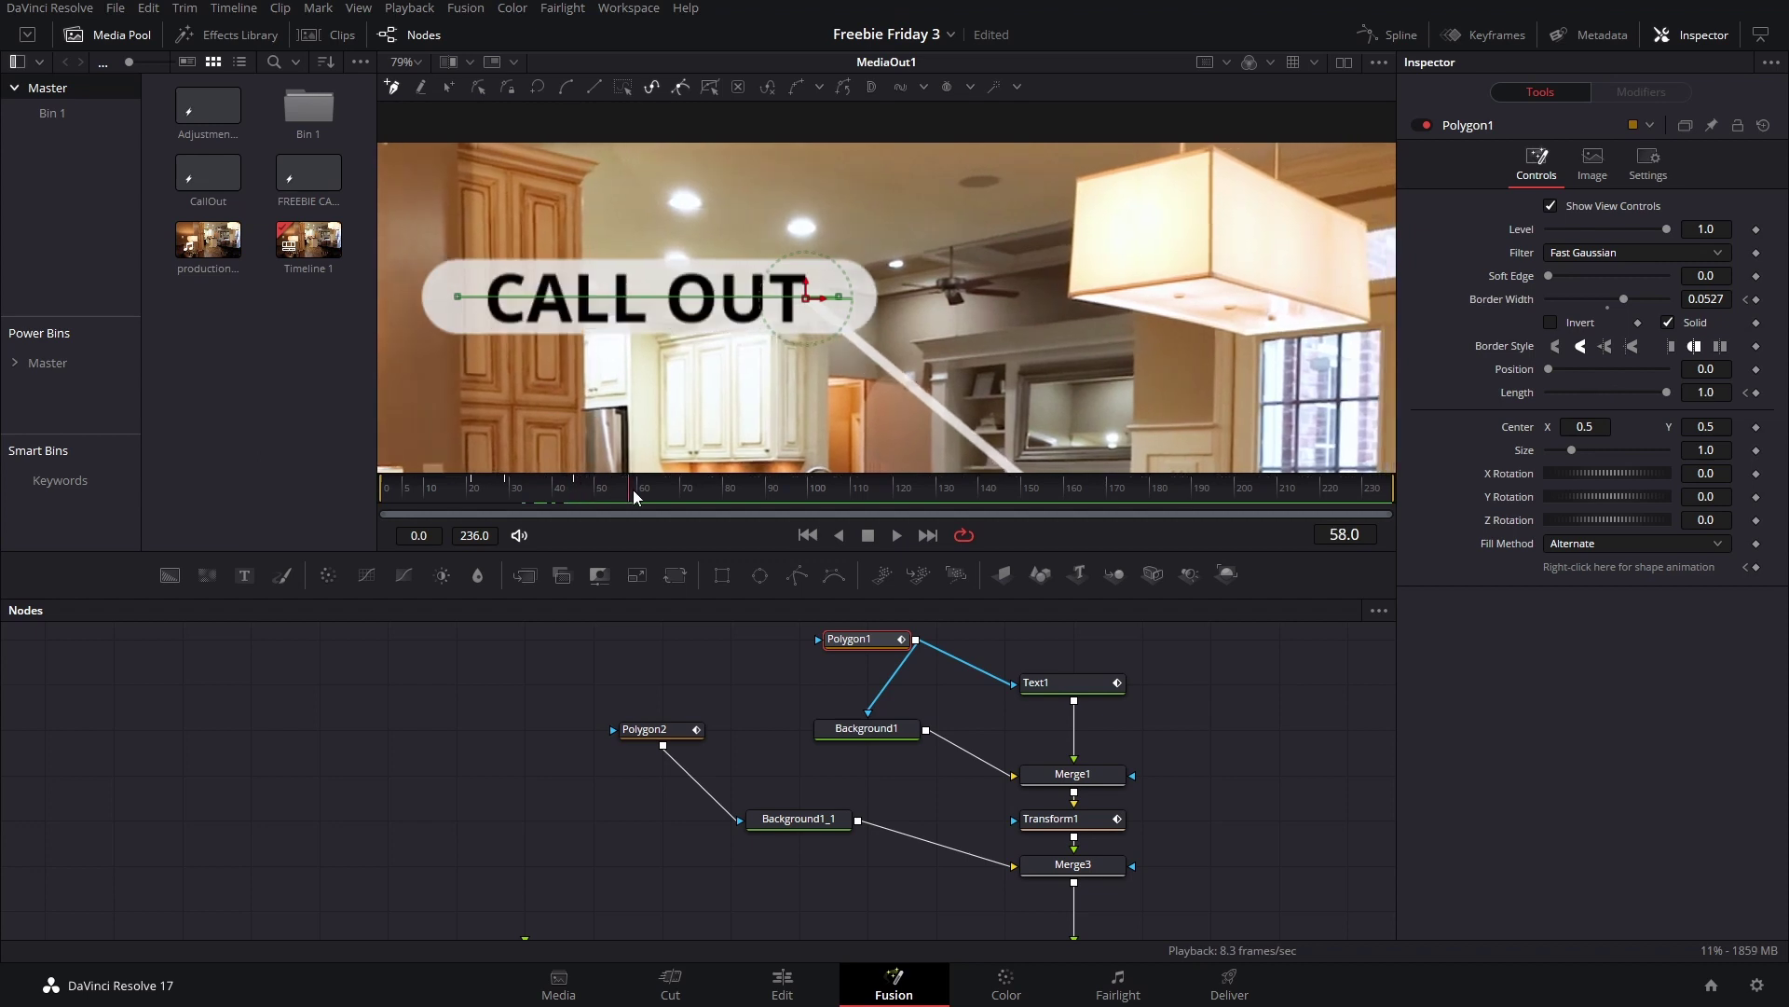
click(812, 691)
key(ctrl+s)
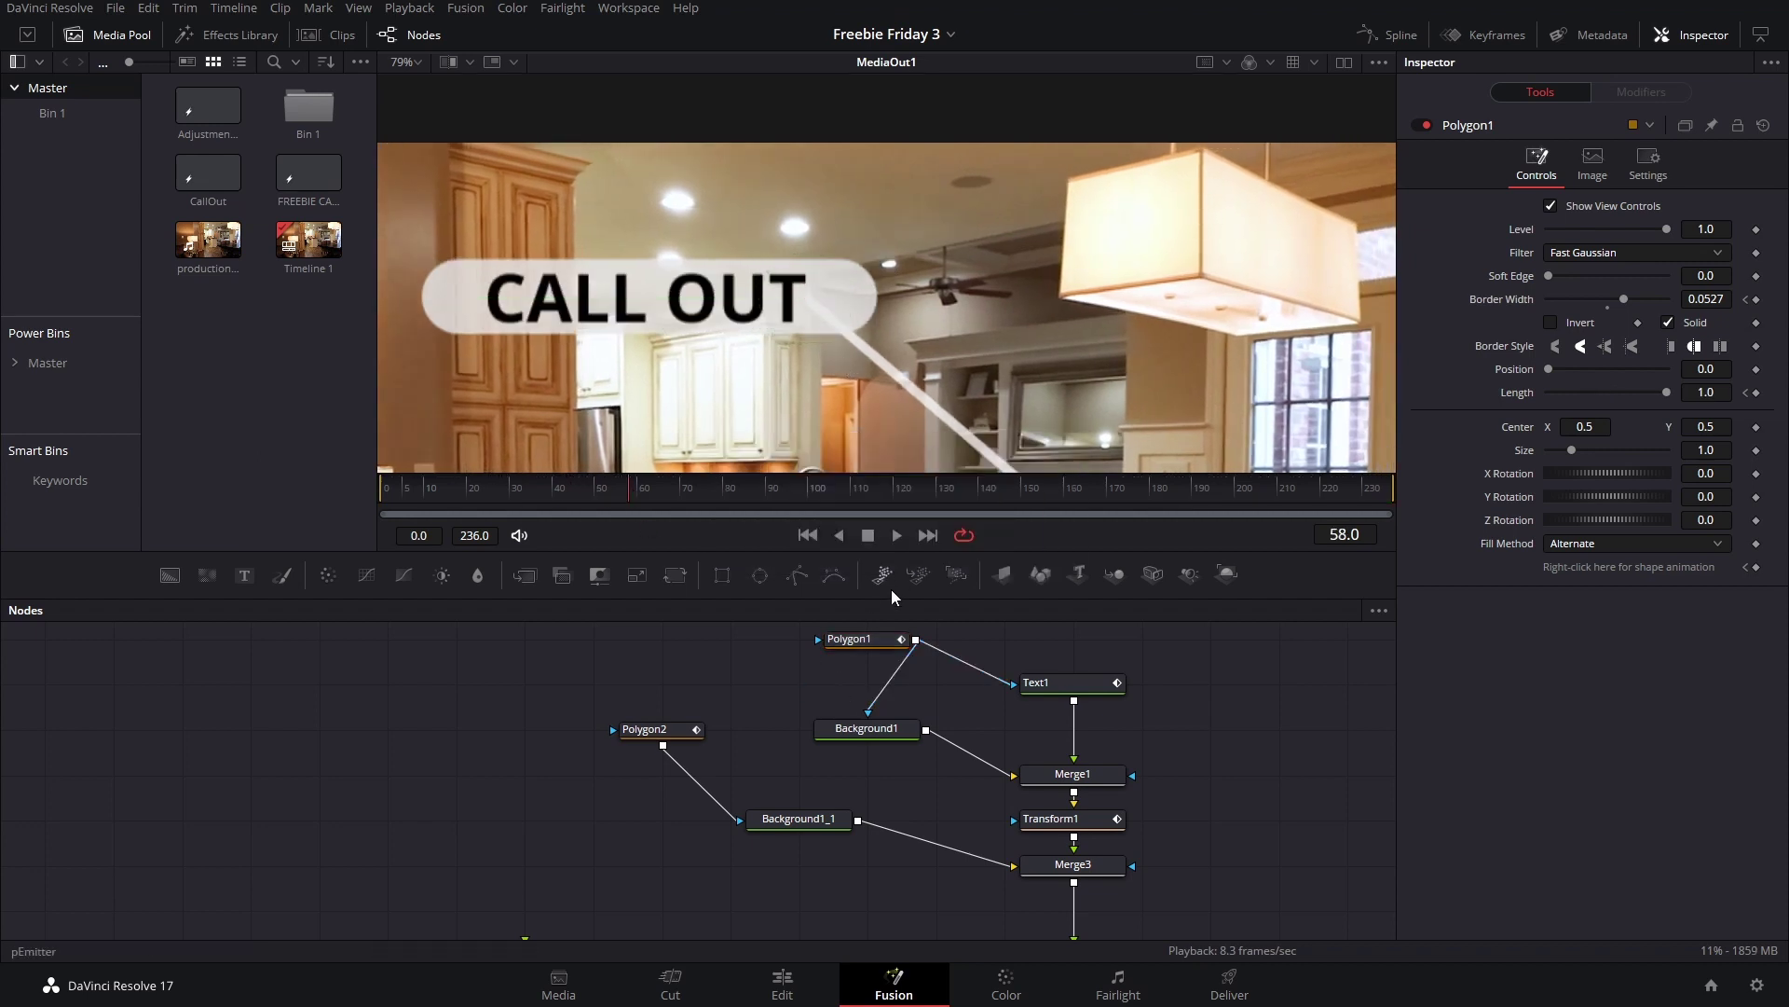
Step: Publish the end point of Polygon1's polyline where the label meets the pointer line
click(876, 636)
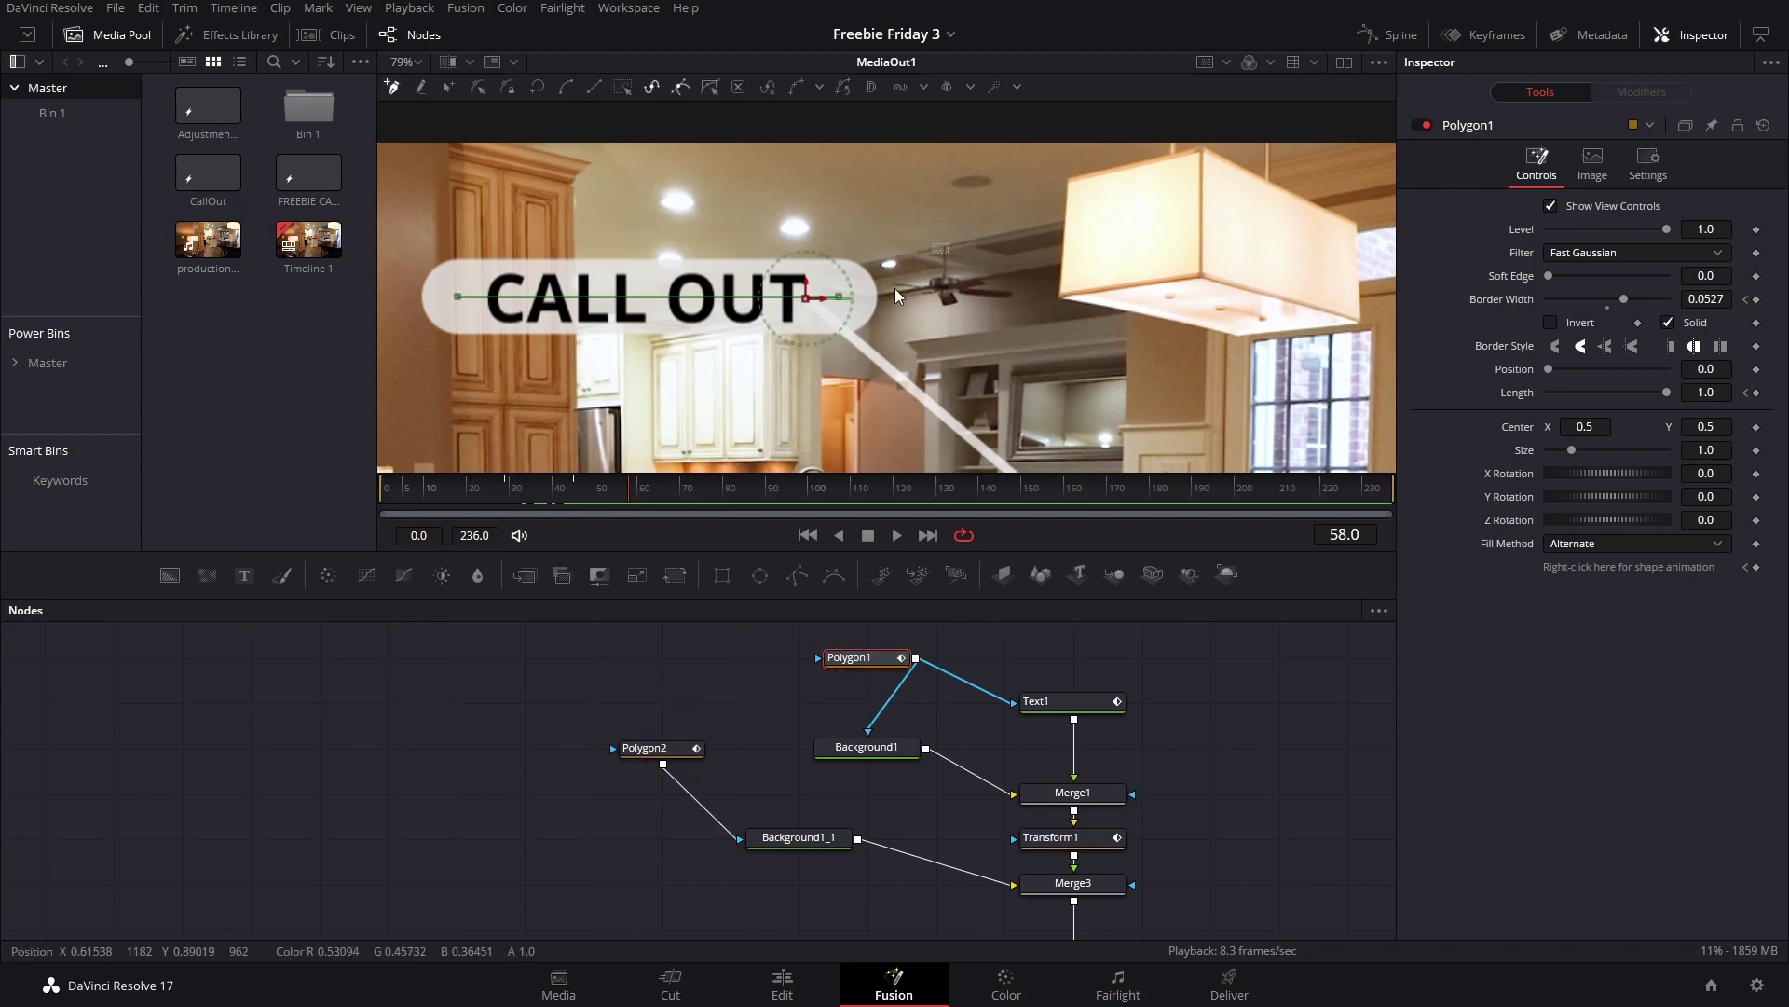
right_click(840, 299)
mouse_move(940, 619)
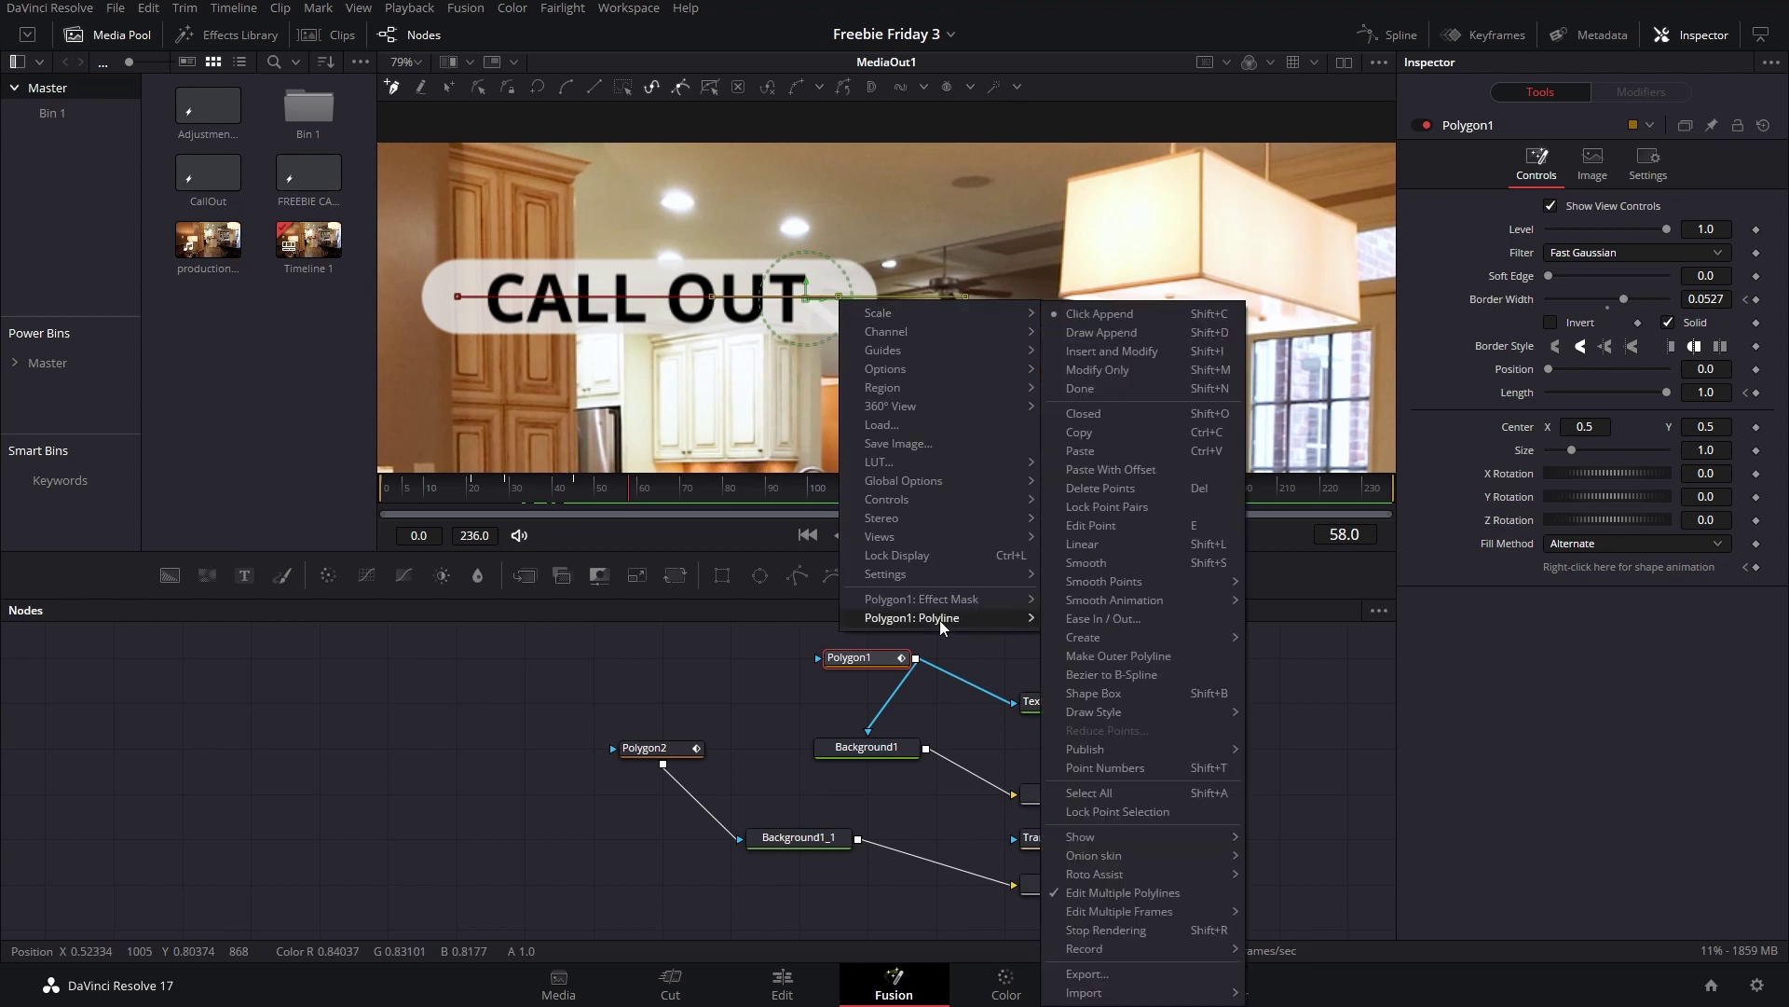
mouse_move(1158, 743)
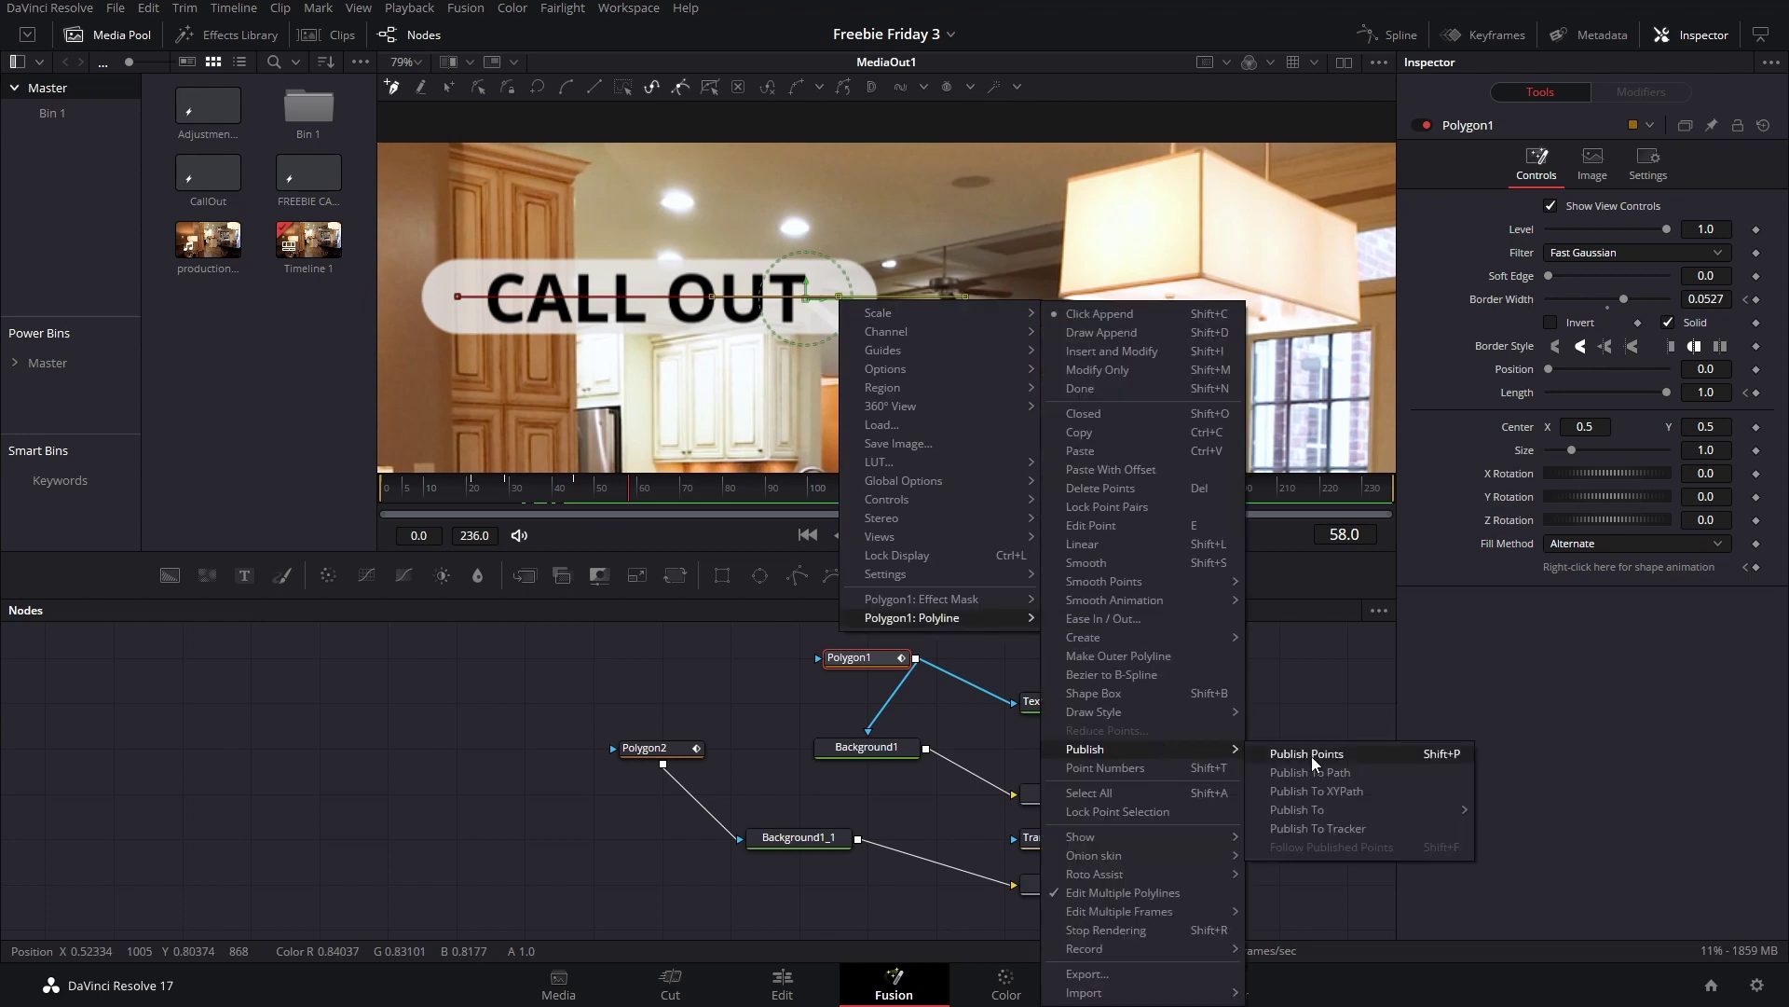
click(1312, 756)
Step: Set Polygon1's published Point 0 to X 0.5 and Y 0.5
click(1585, 587)
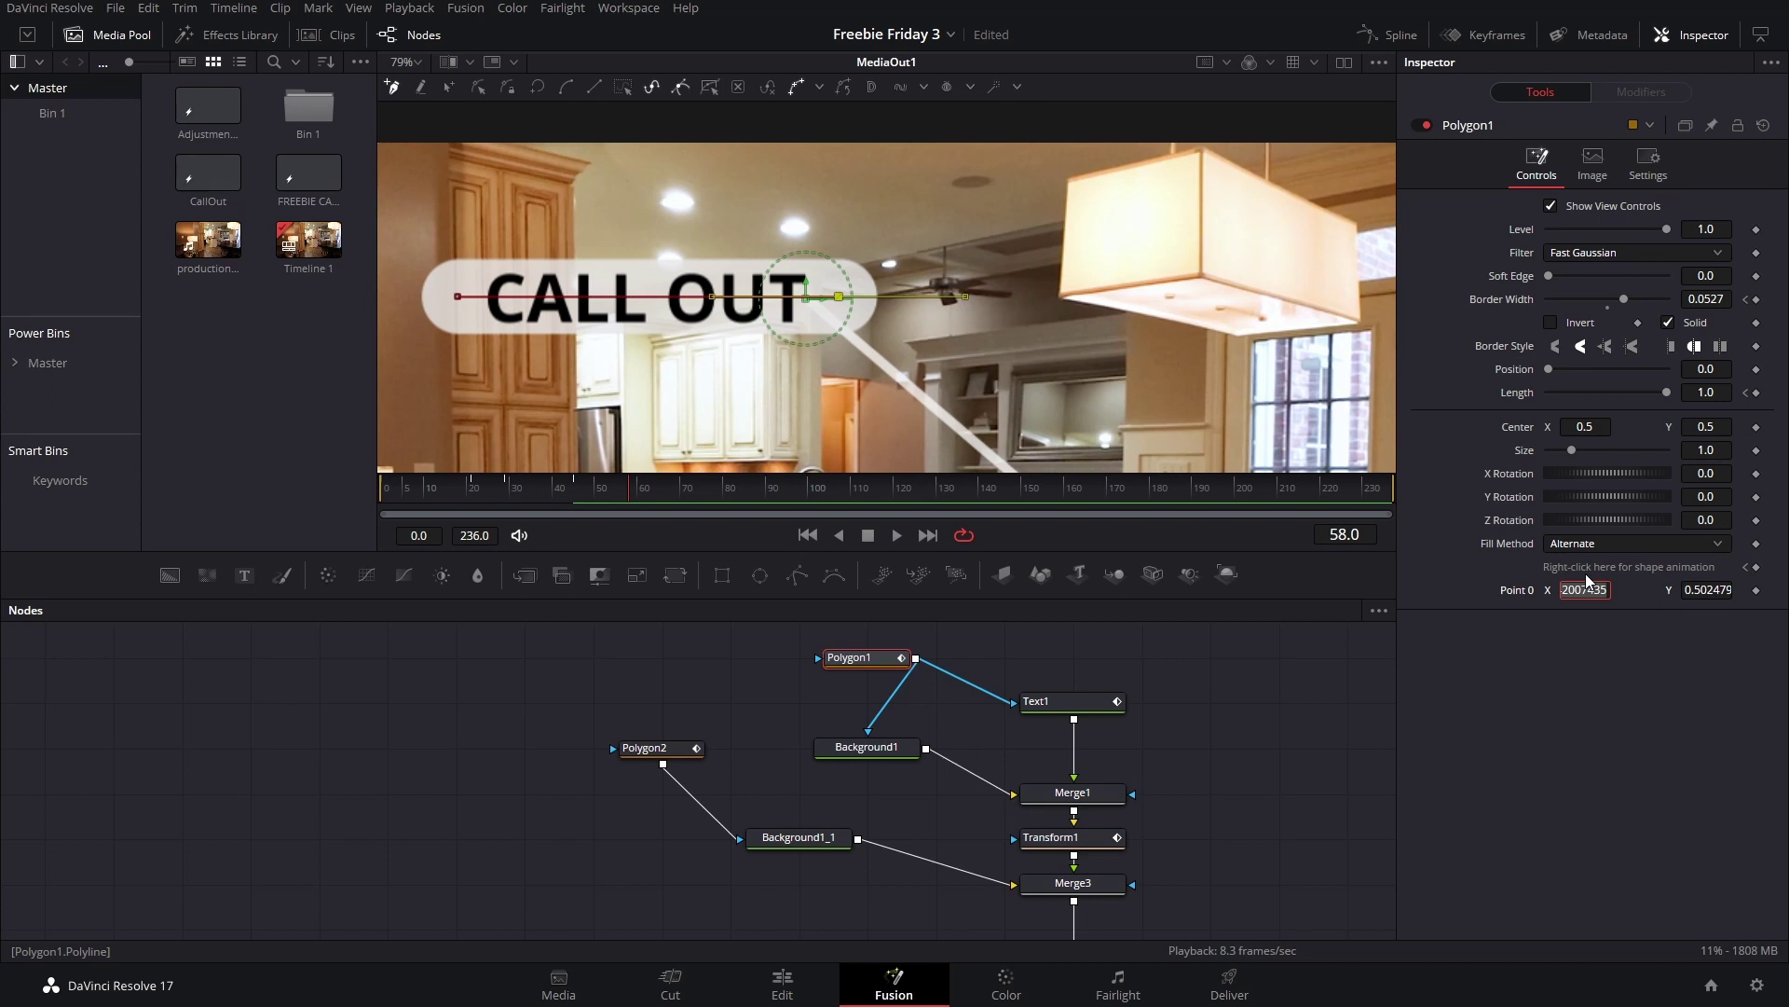
text(0.5)
key(Tab)
text(0.5)
key(Tab)
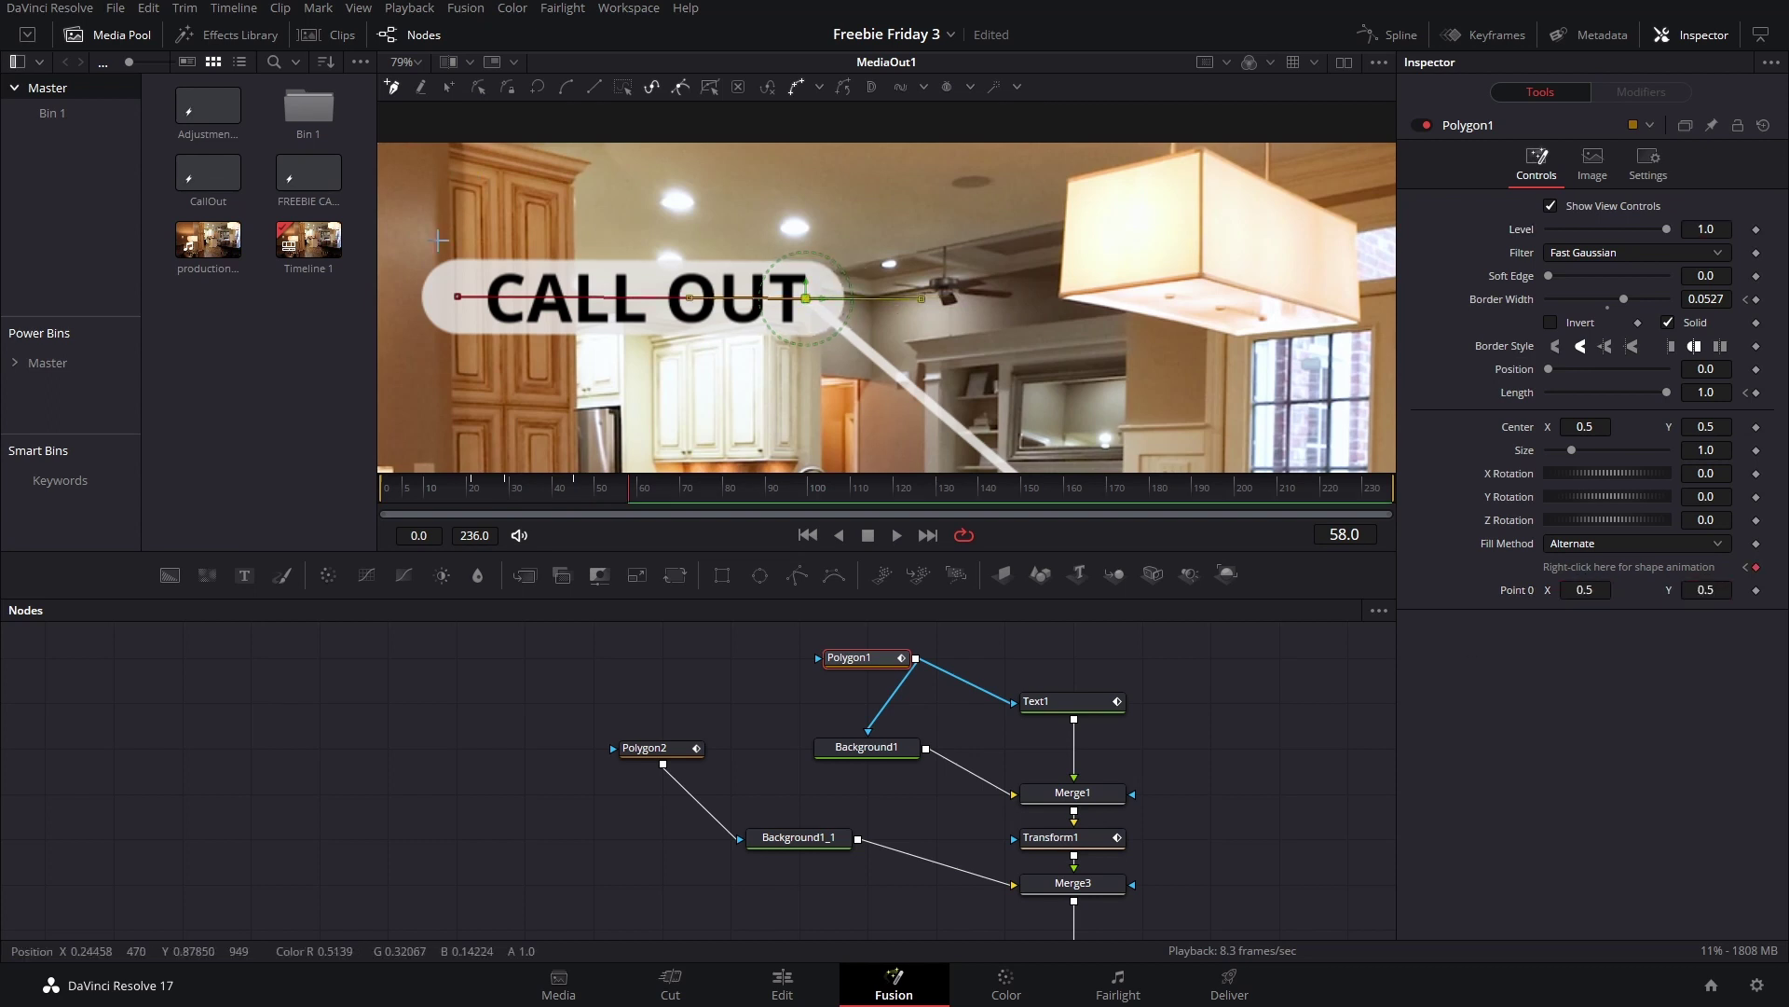
Step: Publish the polyline point at the far left end of Polygon1 and set its Y to 0.5
click(457, 296)
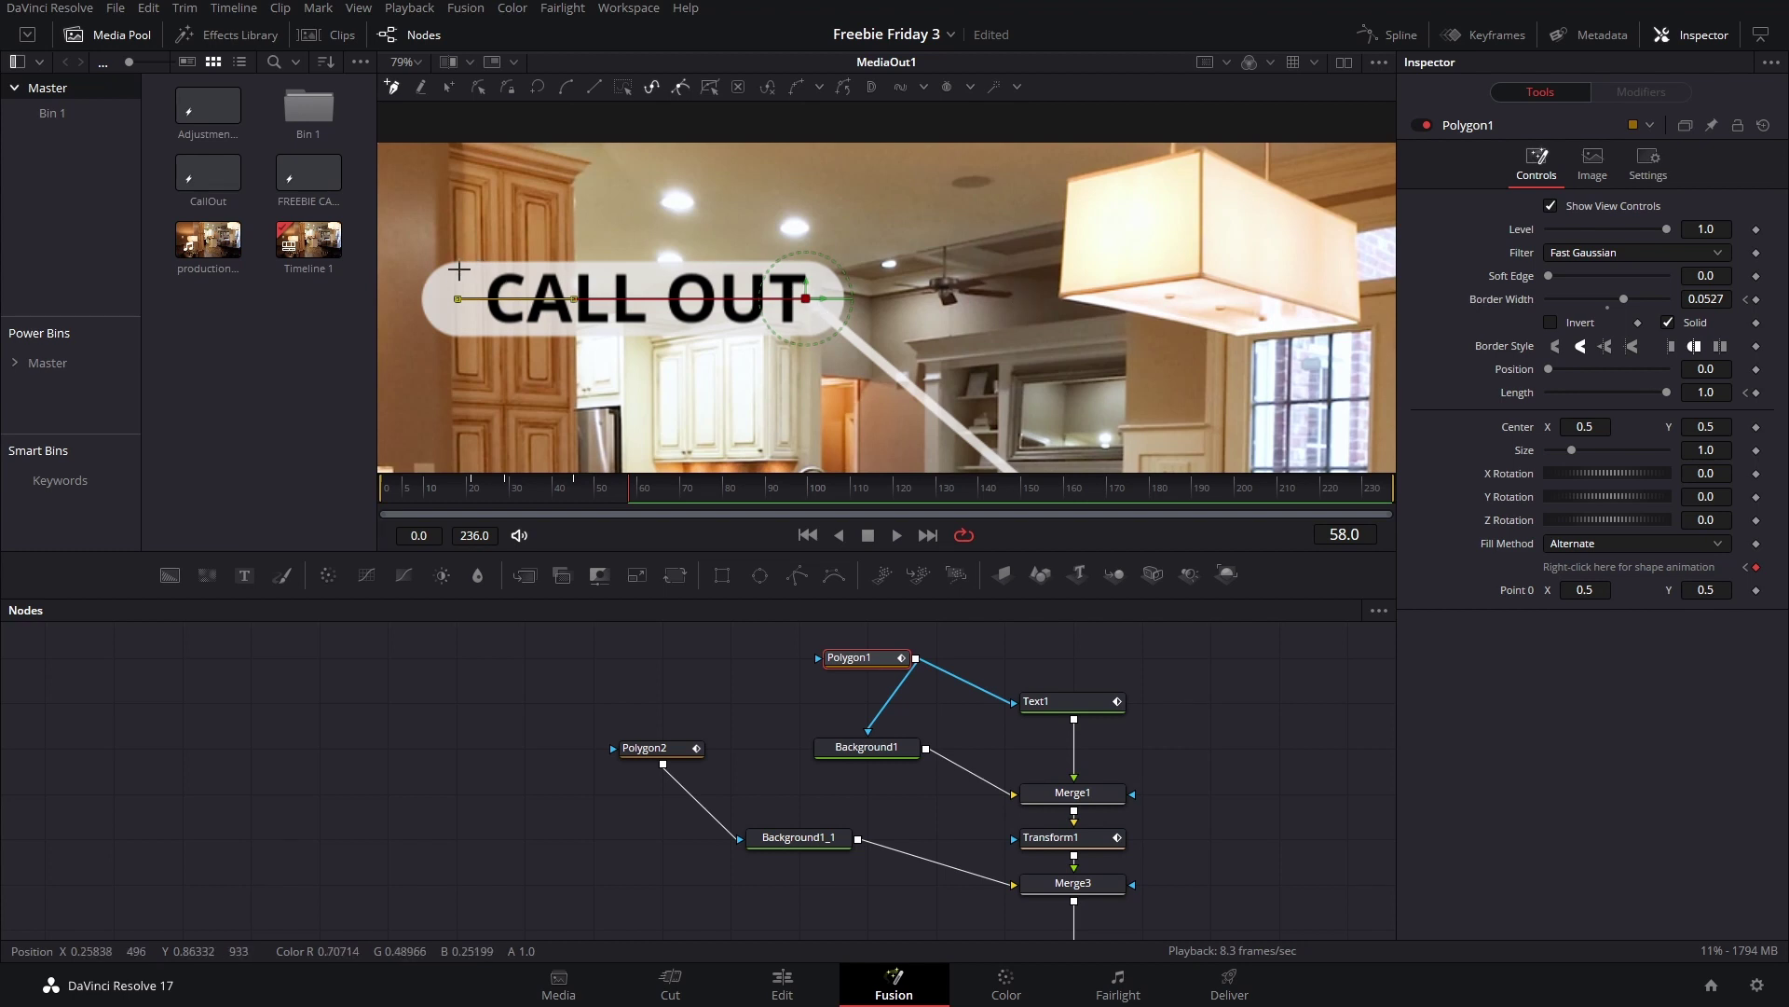
right_click(460, 300)
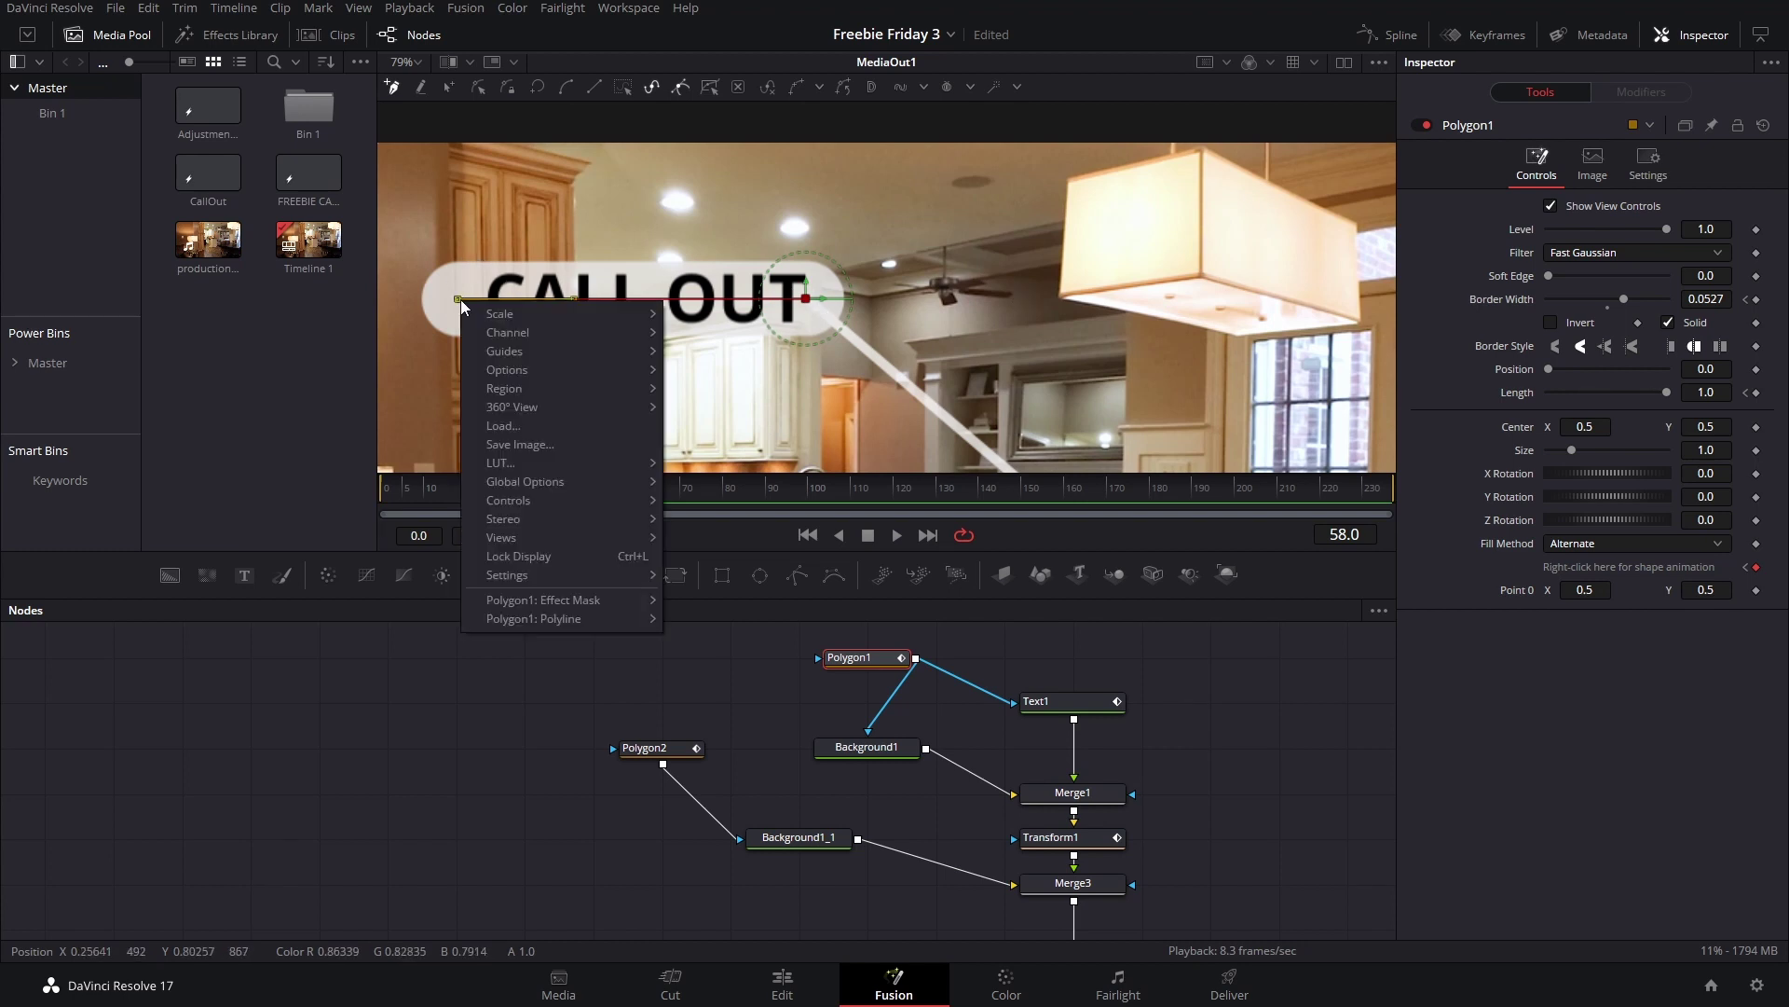
mouse_move(591, 627)
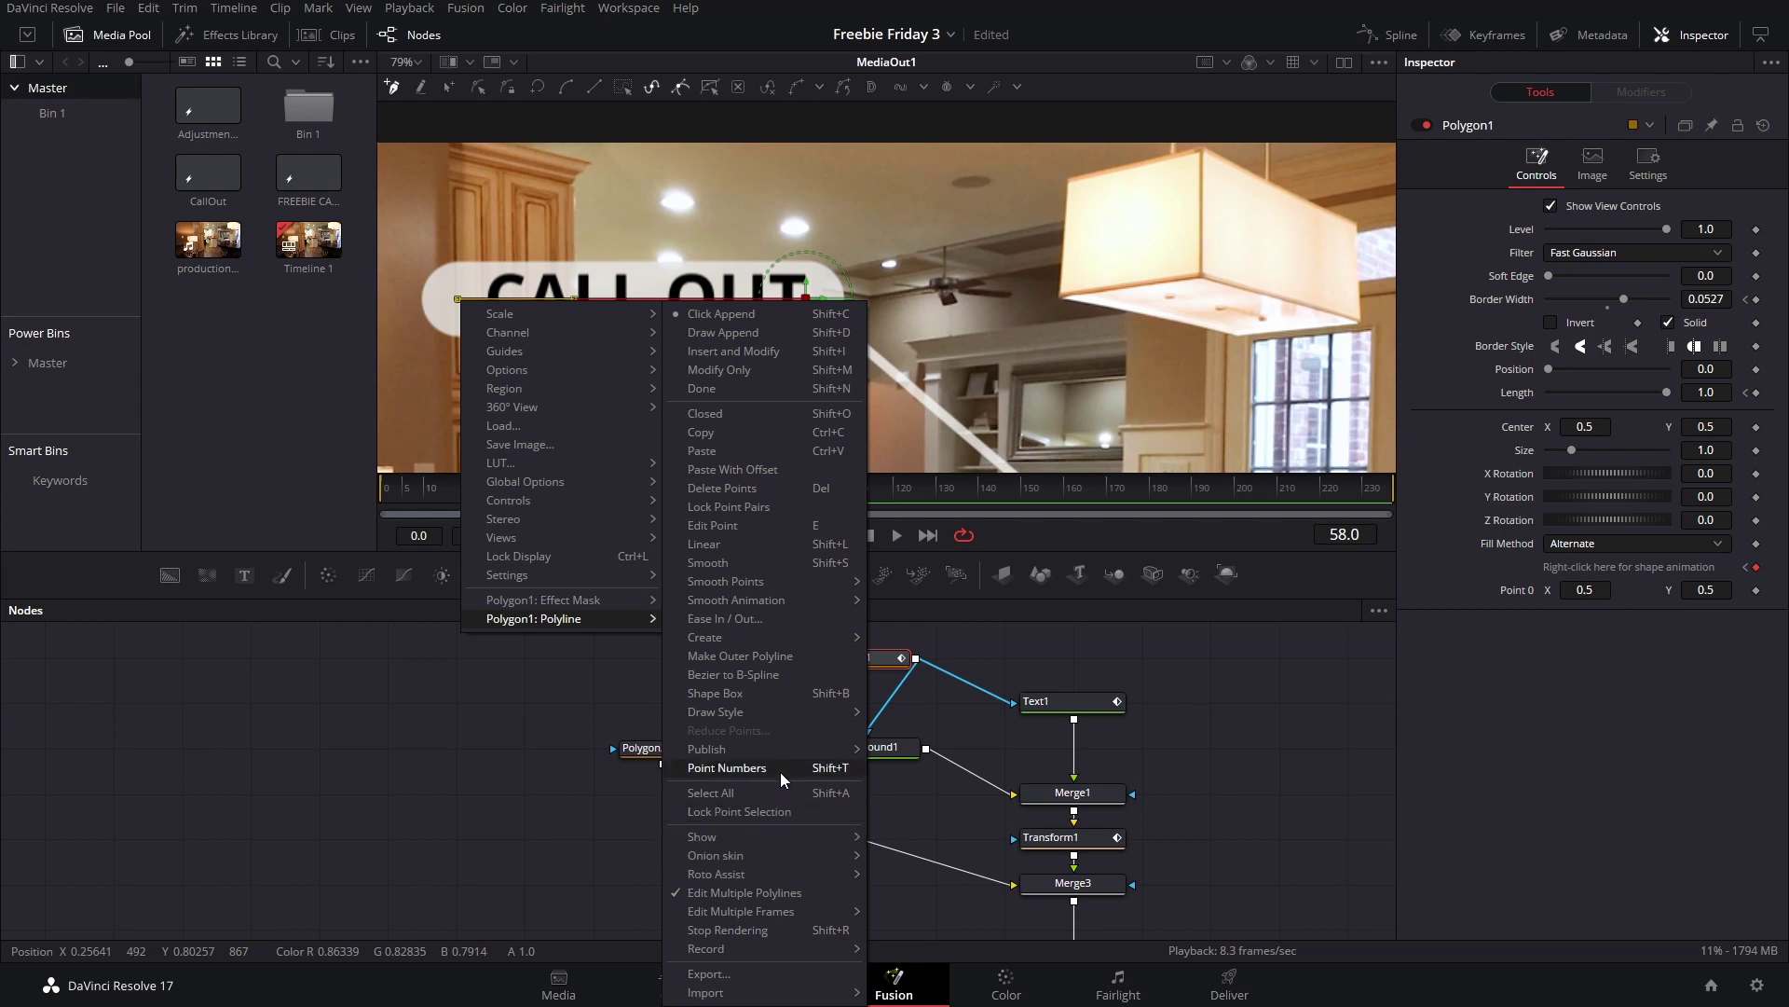
mouse_move(781, 750)
click(954, 770)
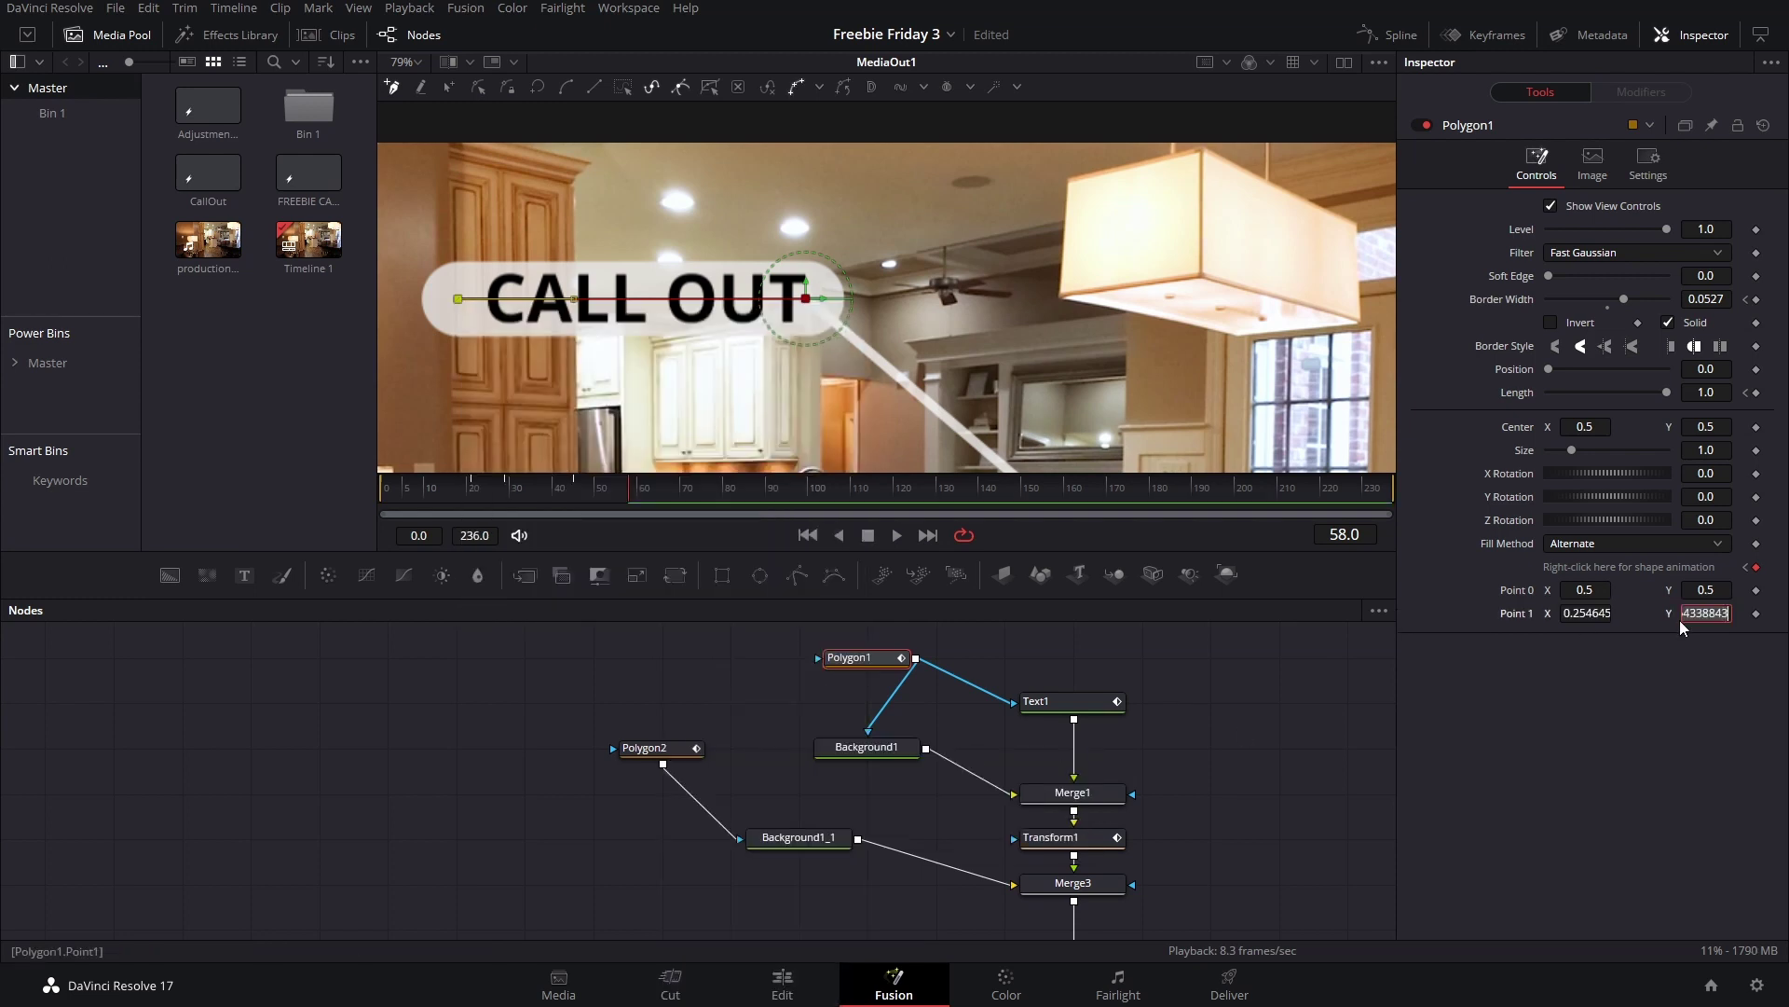
key(Tab)
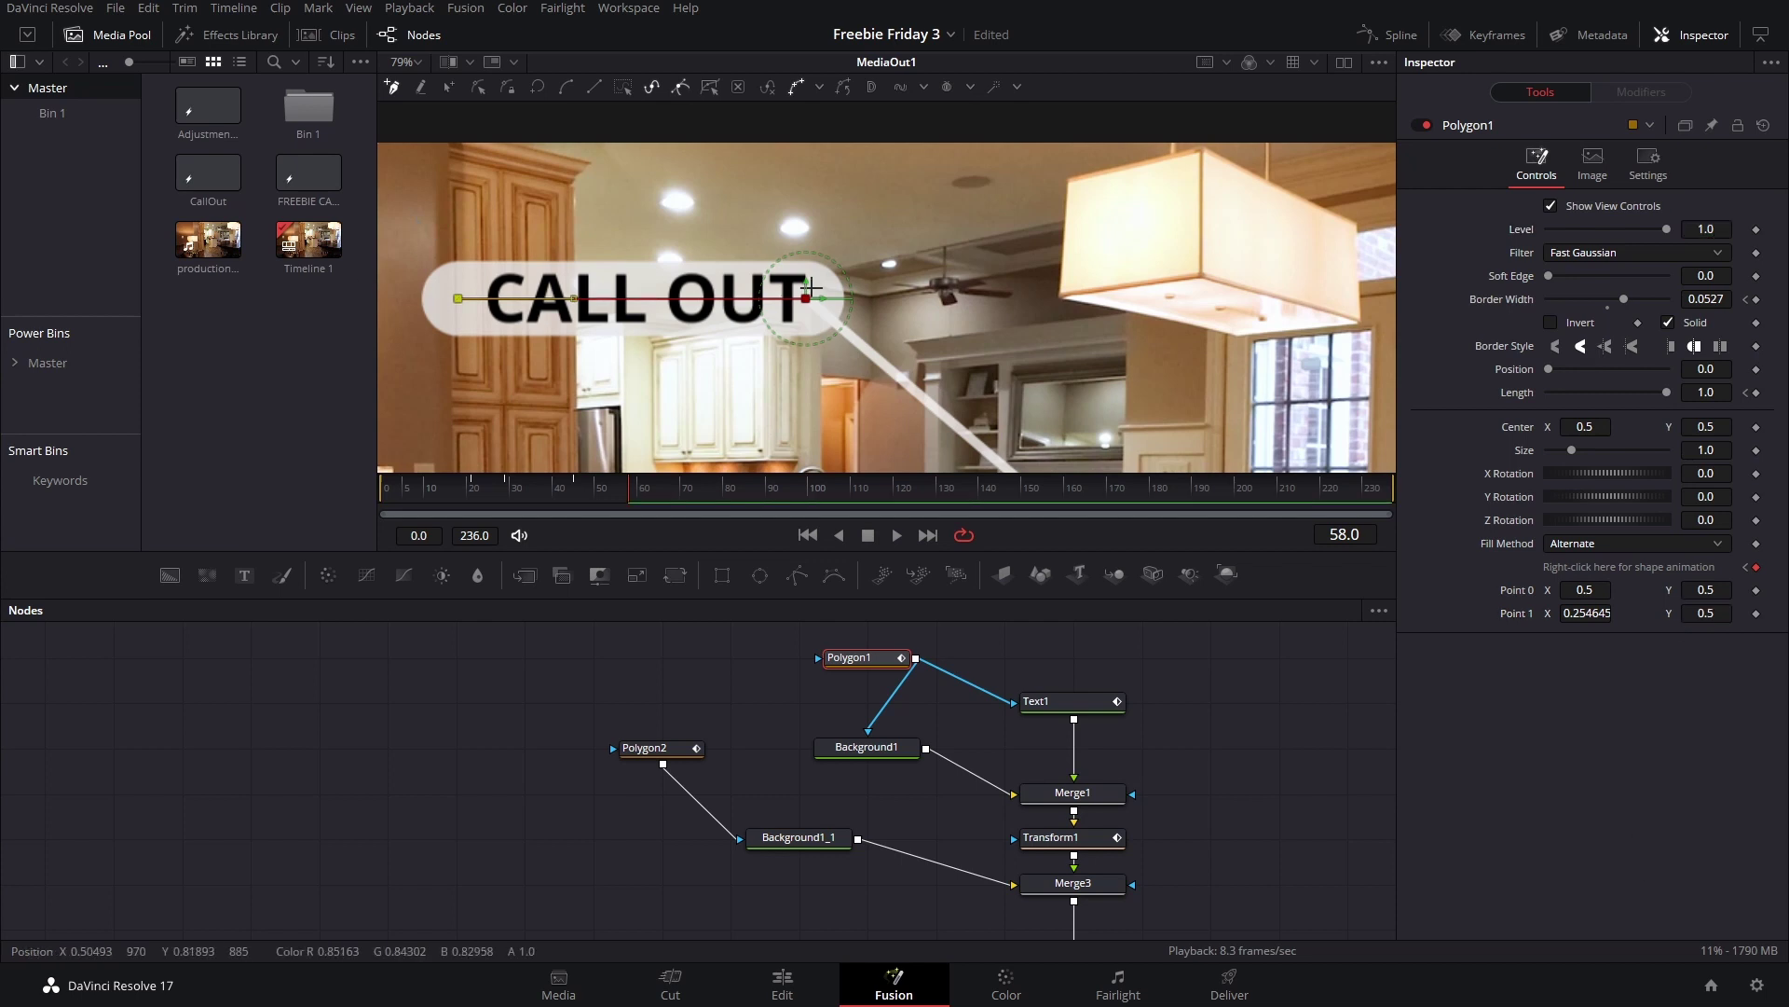
Step: Set Text1's layout Center X to 0.488 to shift the text away from the label's pointer end
scroll(989, 358, down, 3)
drag(989, 358, 1063, 331)
scroll(973, 323, up, 3)
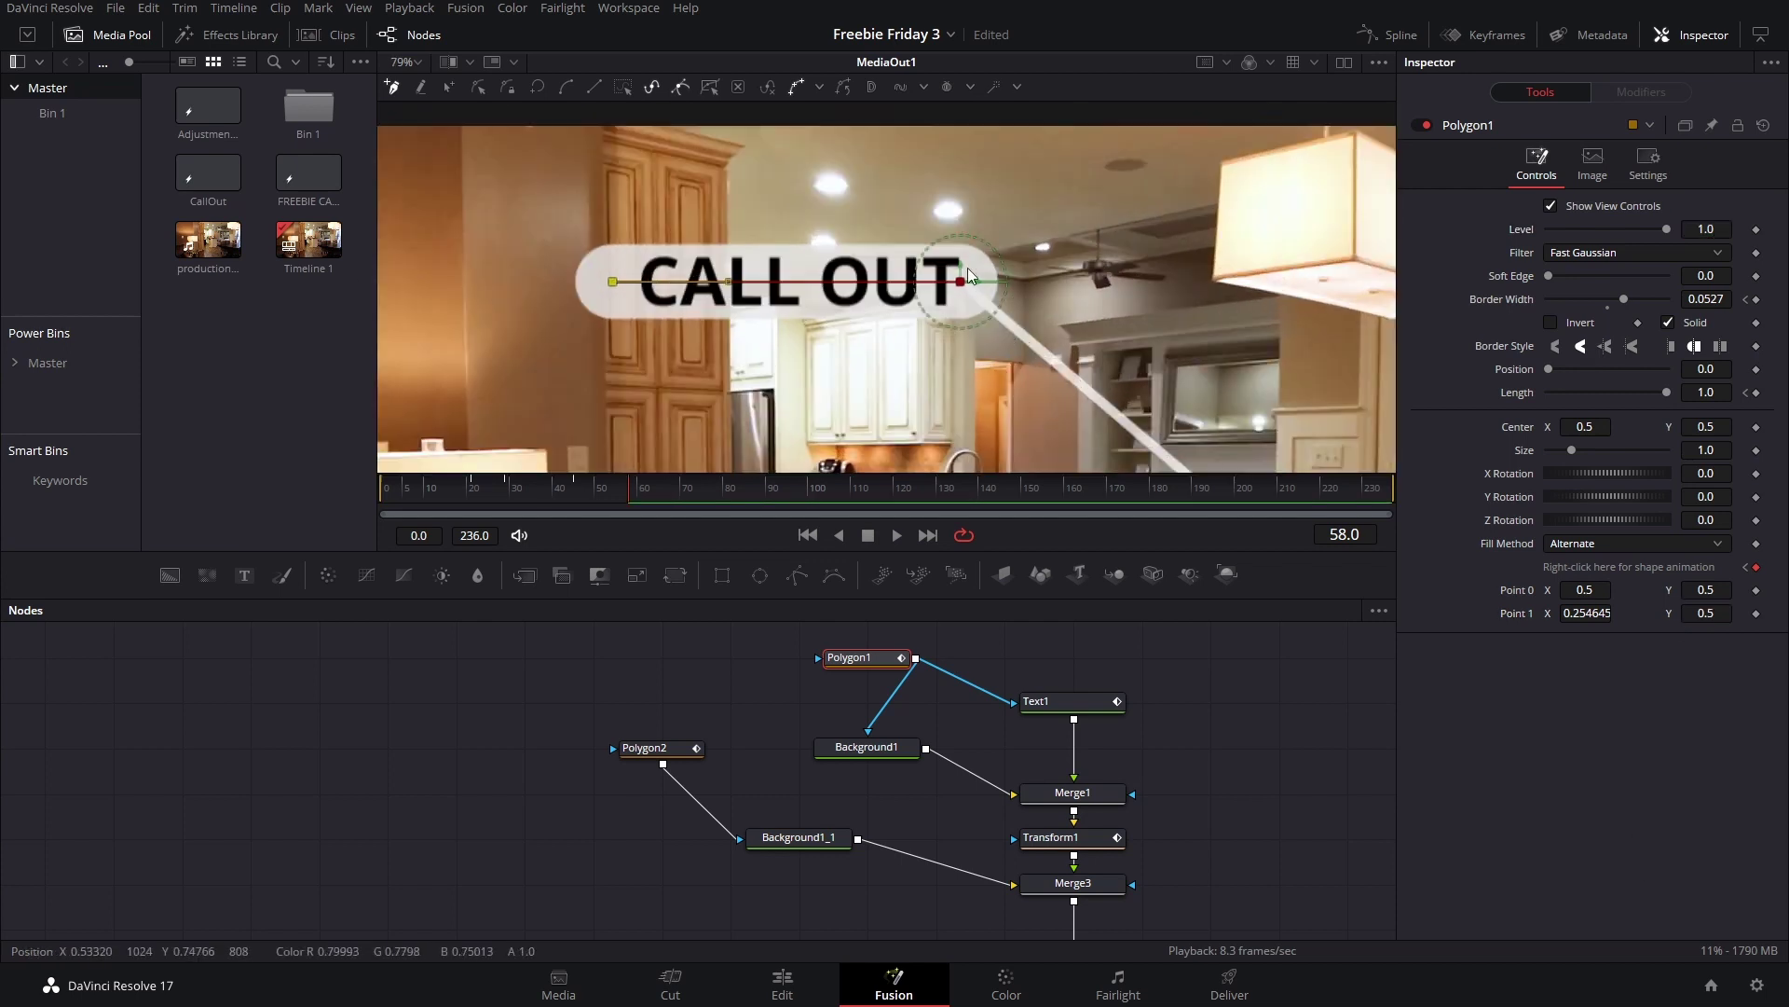
click(1053, 705)
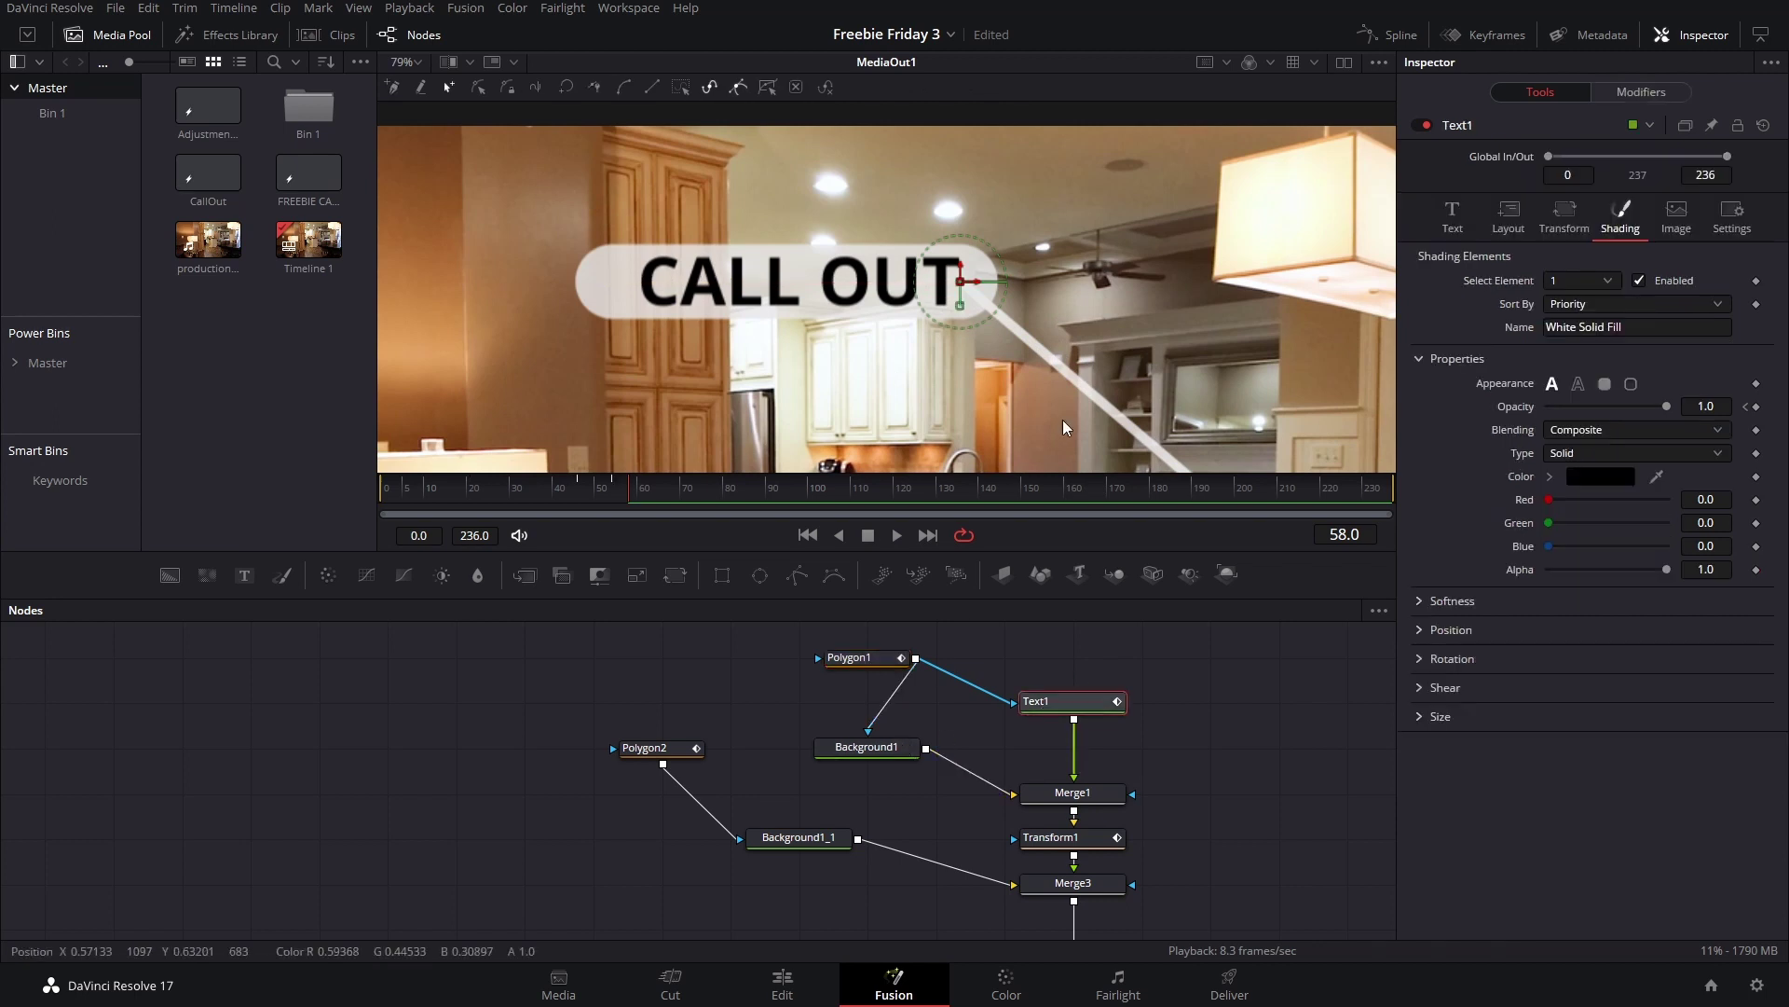
click(1474, 221)
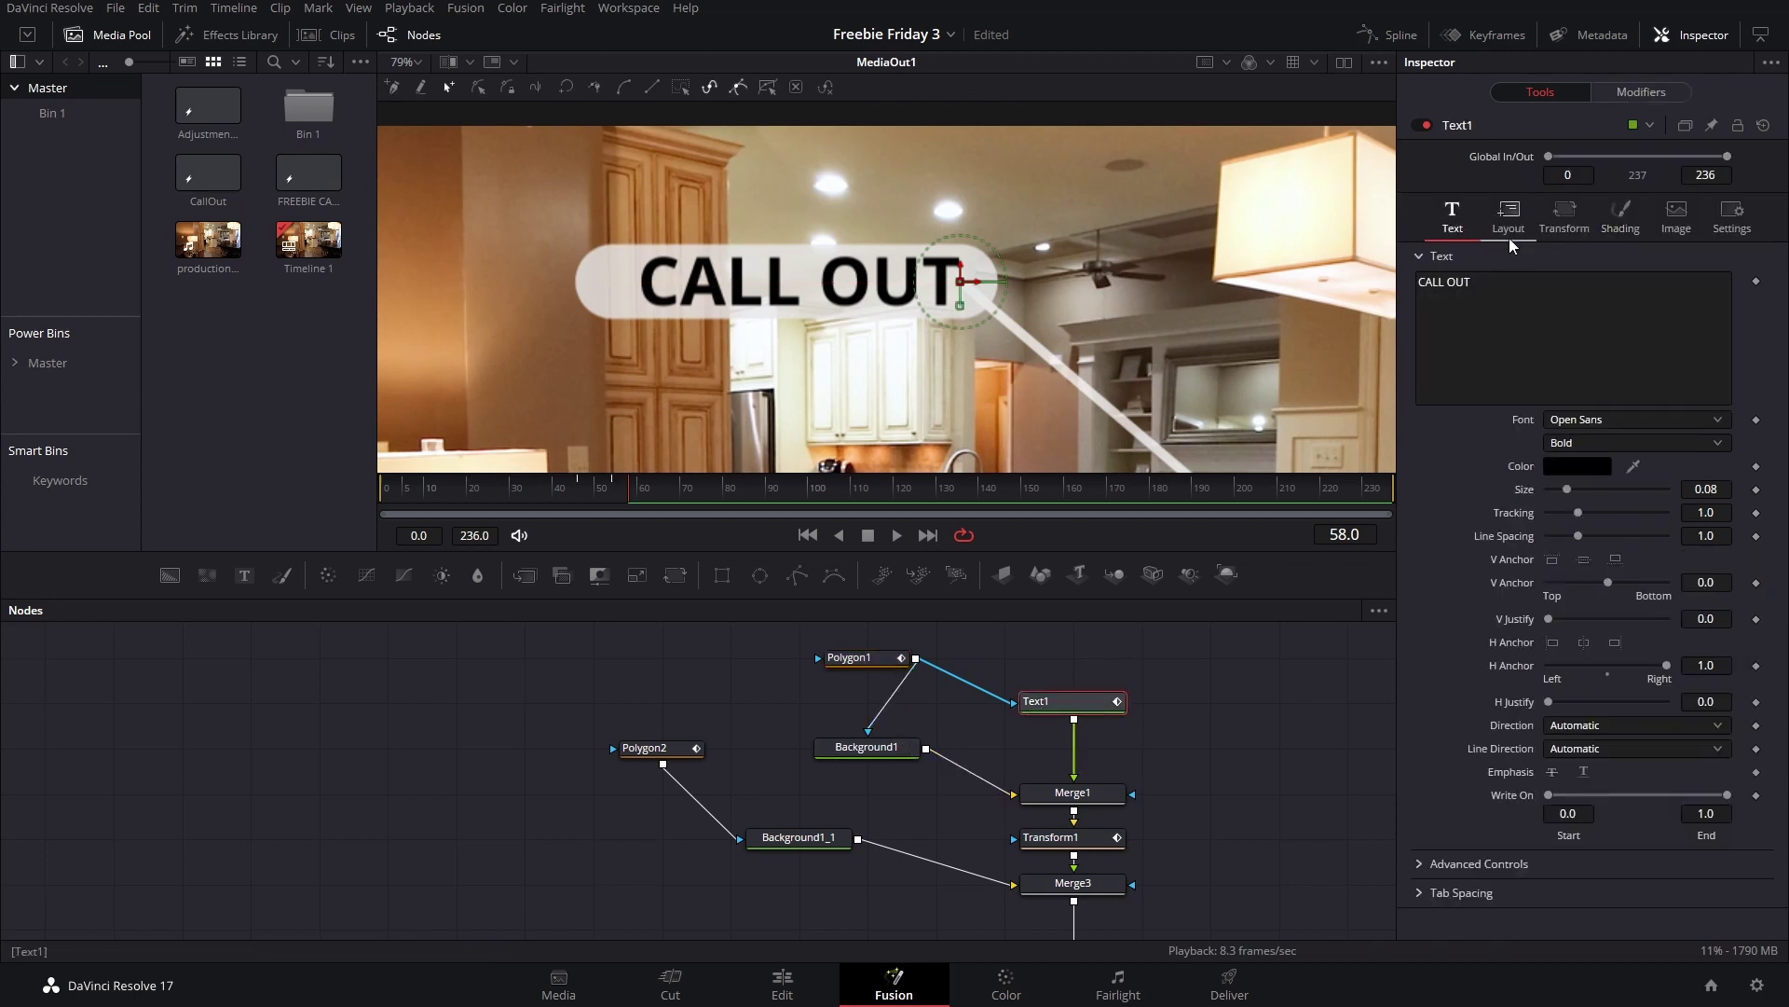
click(1500, 232)
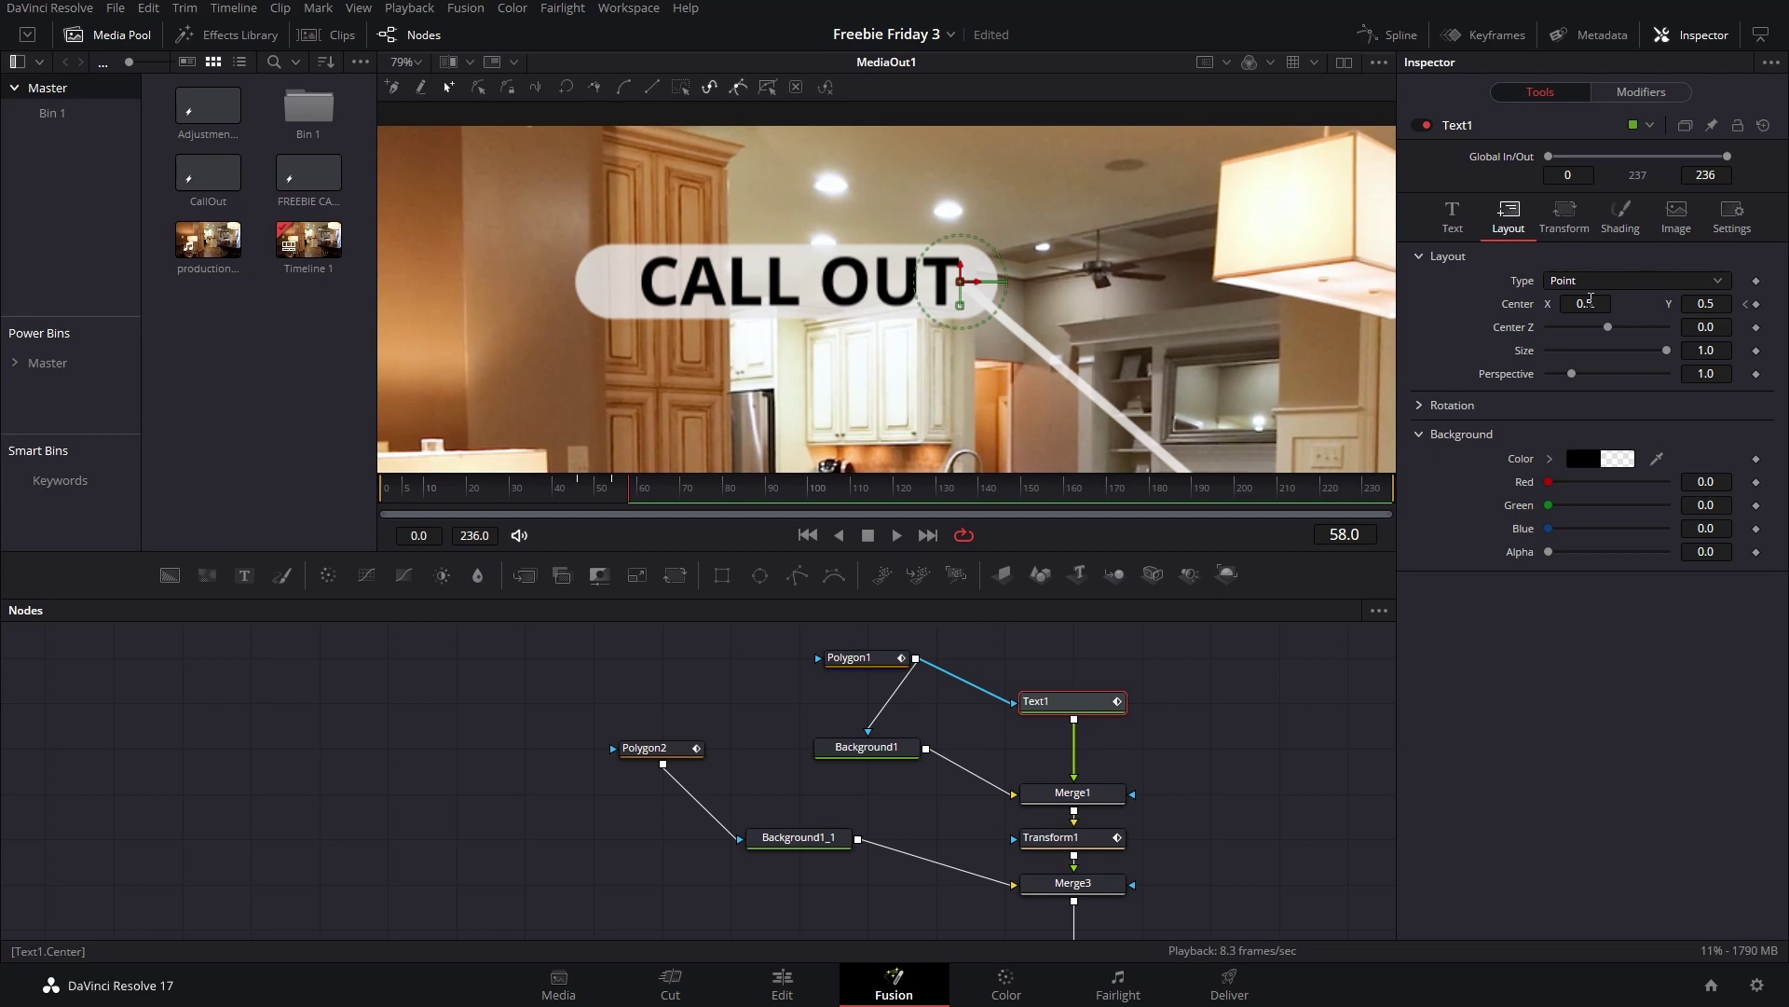
drag(1590, 300, 1565, 300)
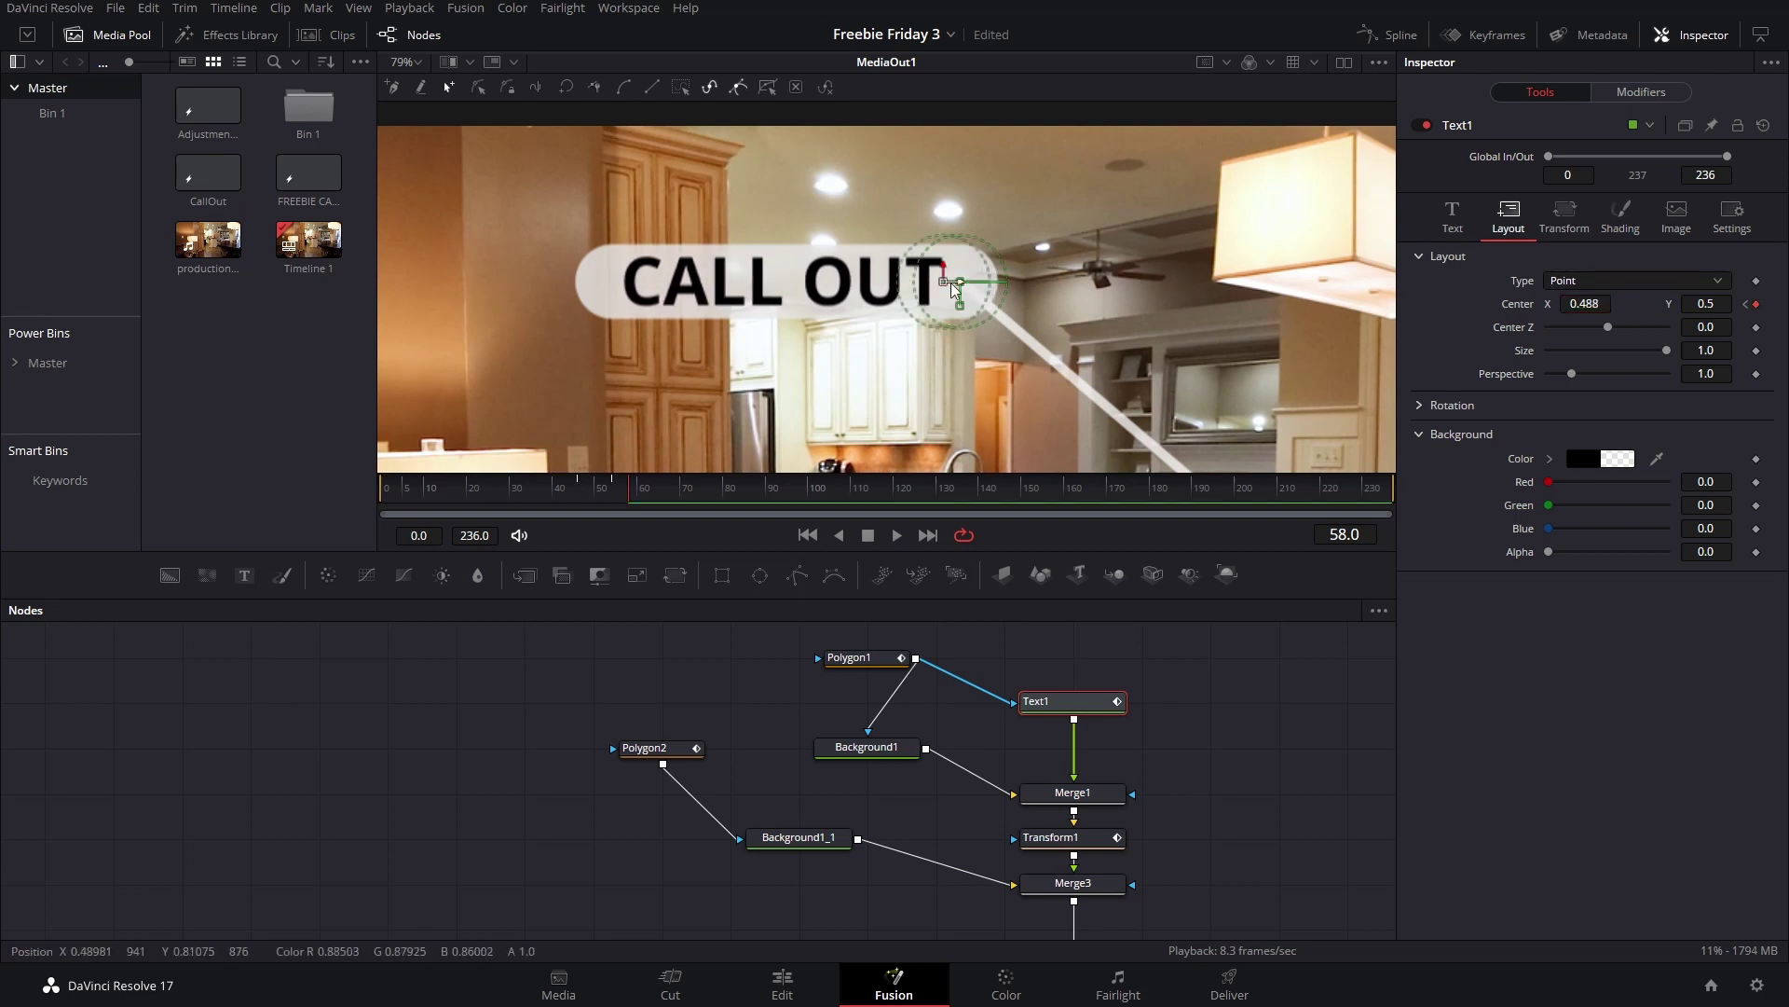
Step: Change Text1's text to "CALL OUT TITLE"
click(1452, 217)
click(1541, 316)
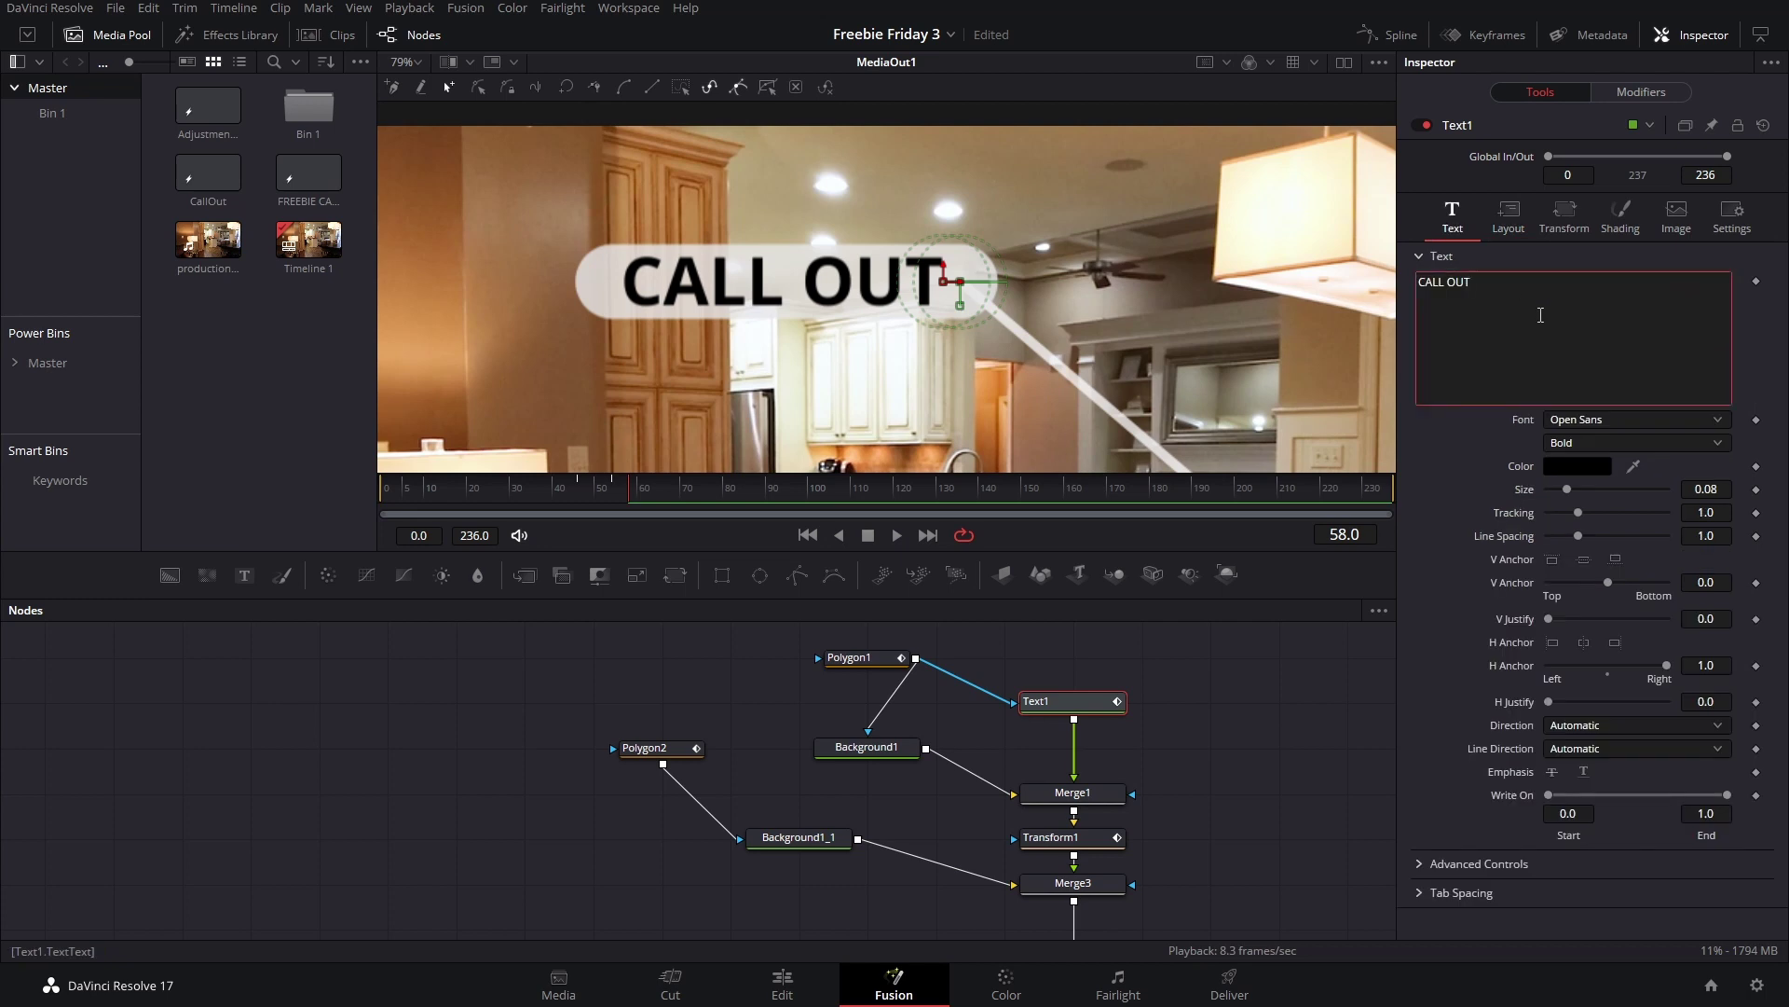
text(s)
key(BackSpace)
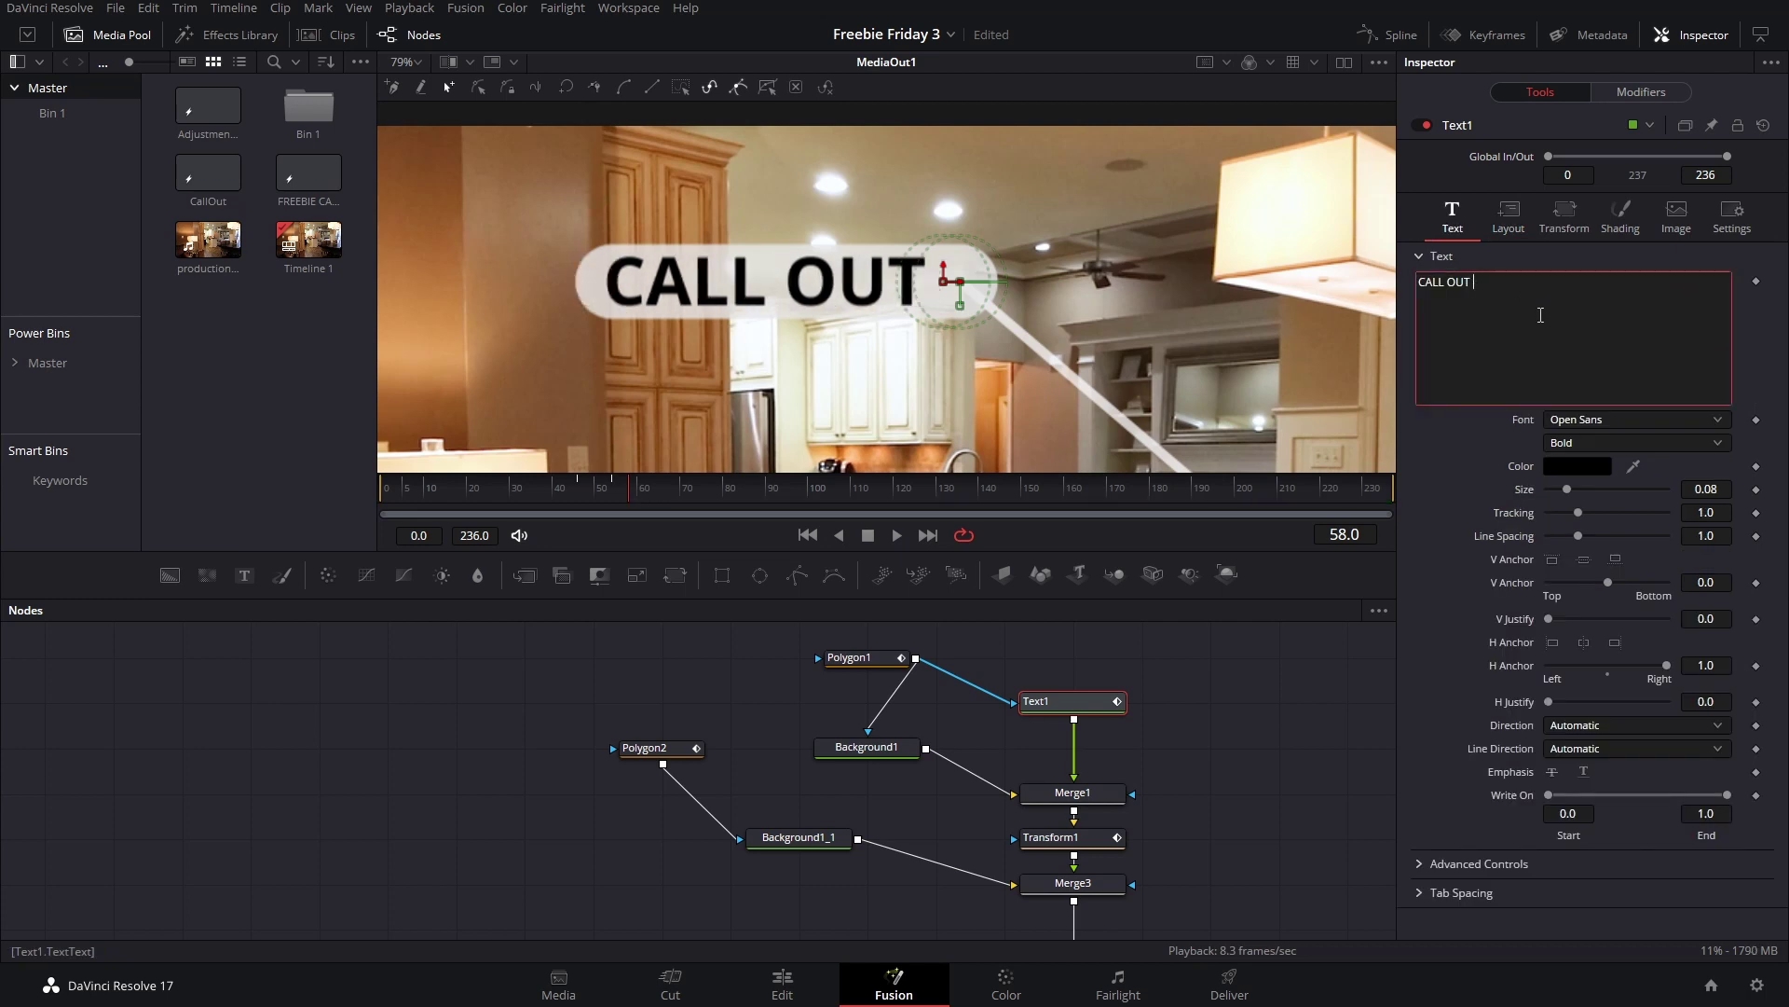
text(TITEL)
key(BackSpace)
key(BackSpace)
text(LE)
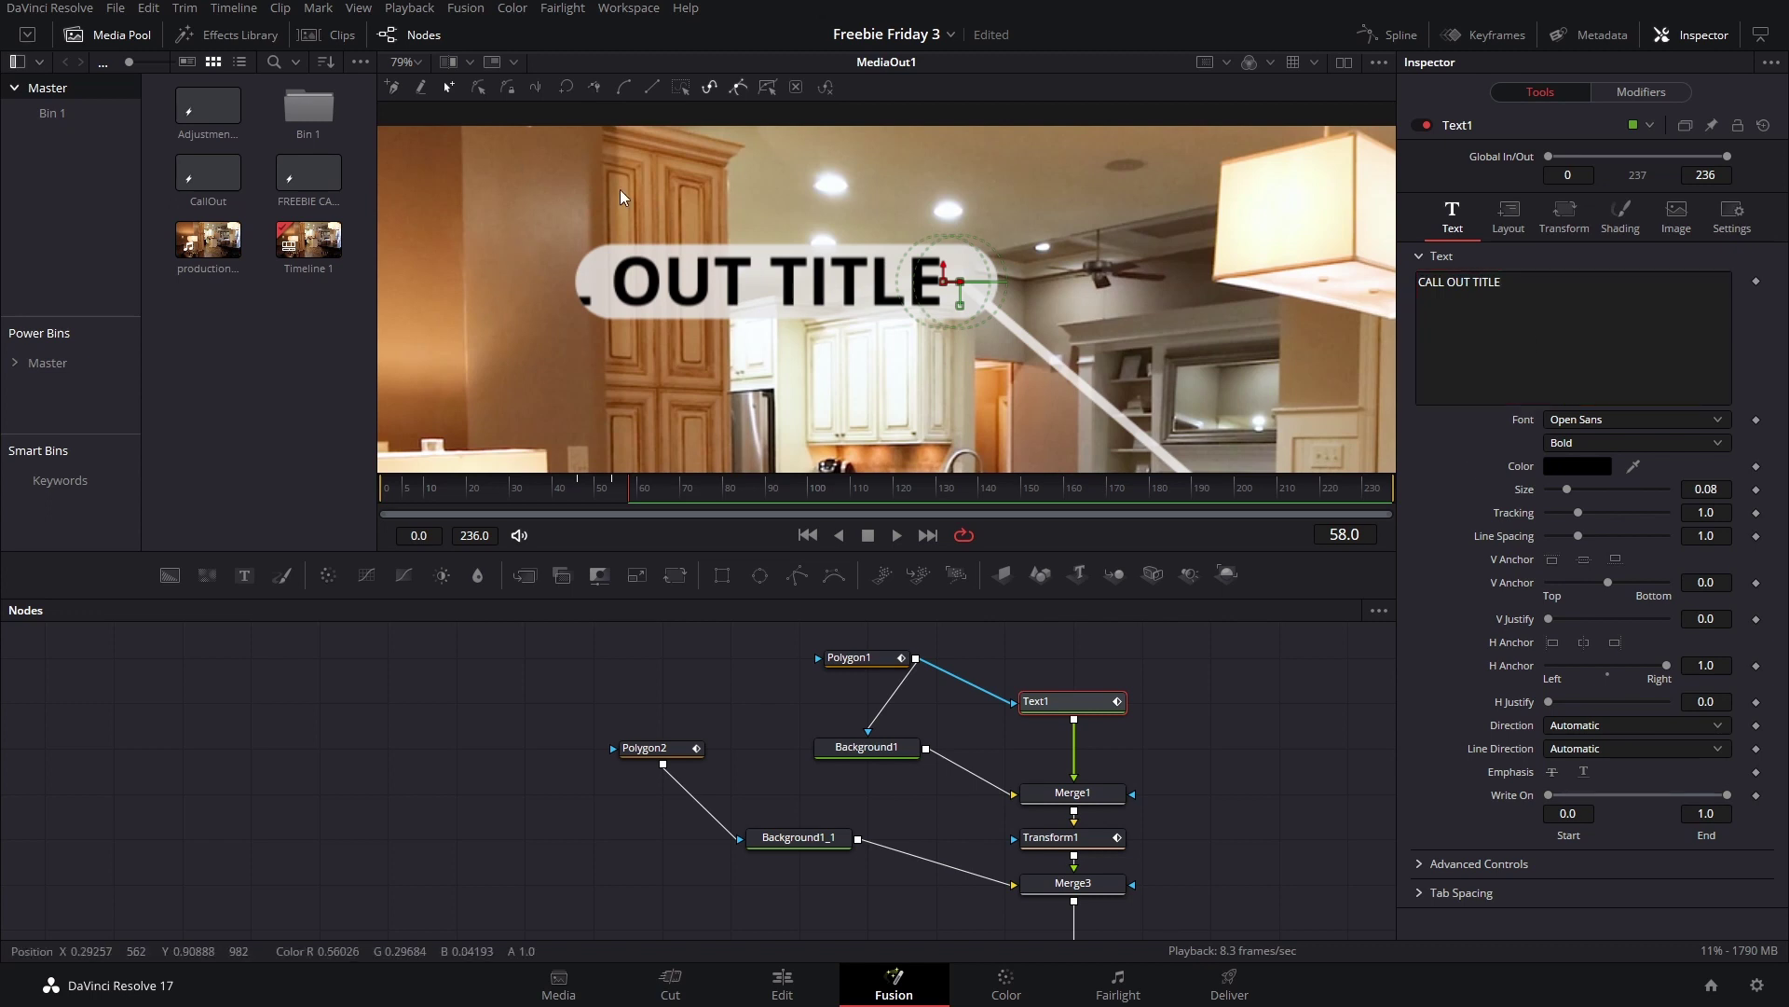
Step: Nudge Polygon1's Point 1 left to about X 0.119 so the label background covers the whole title
click(868, 656)
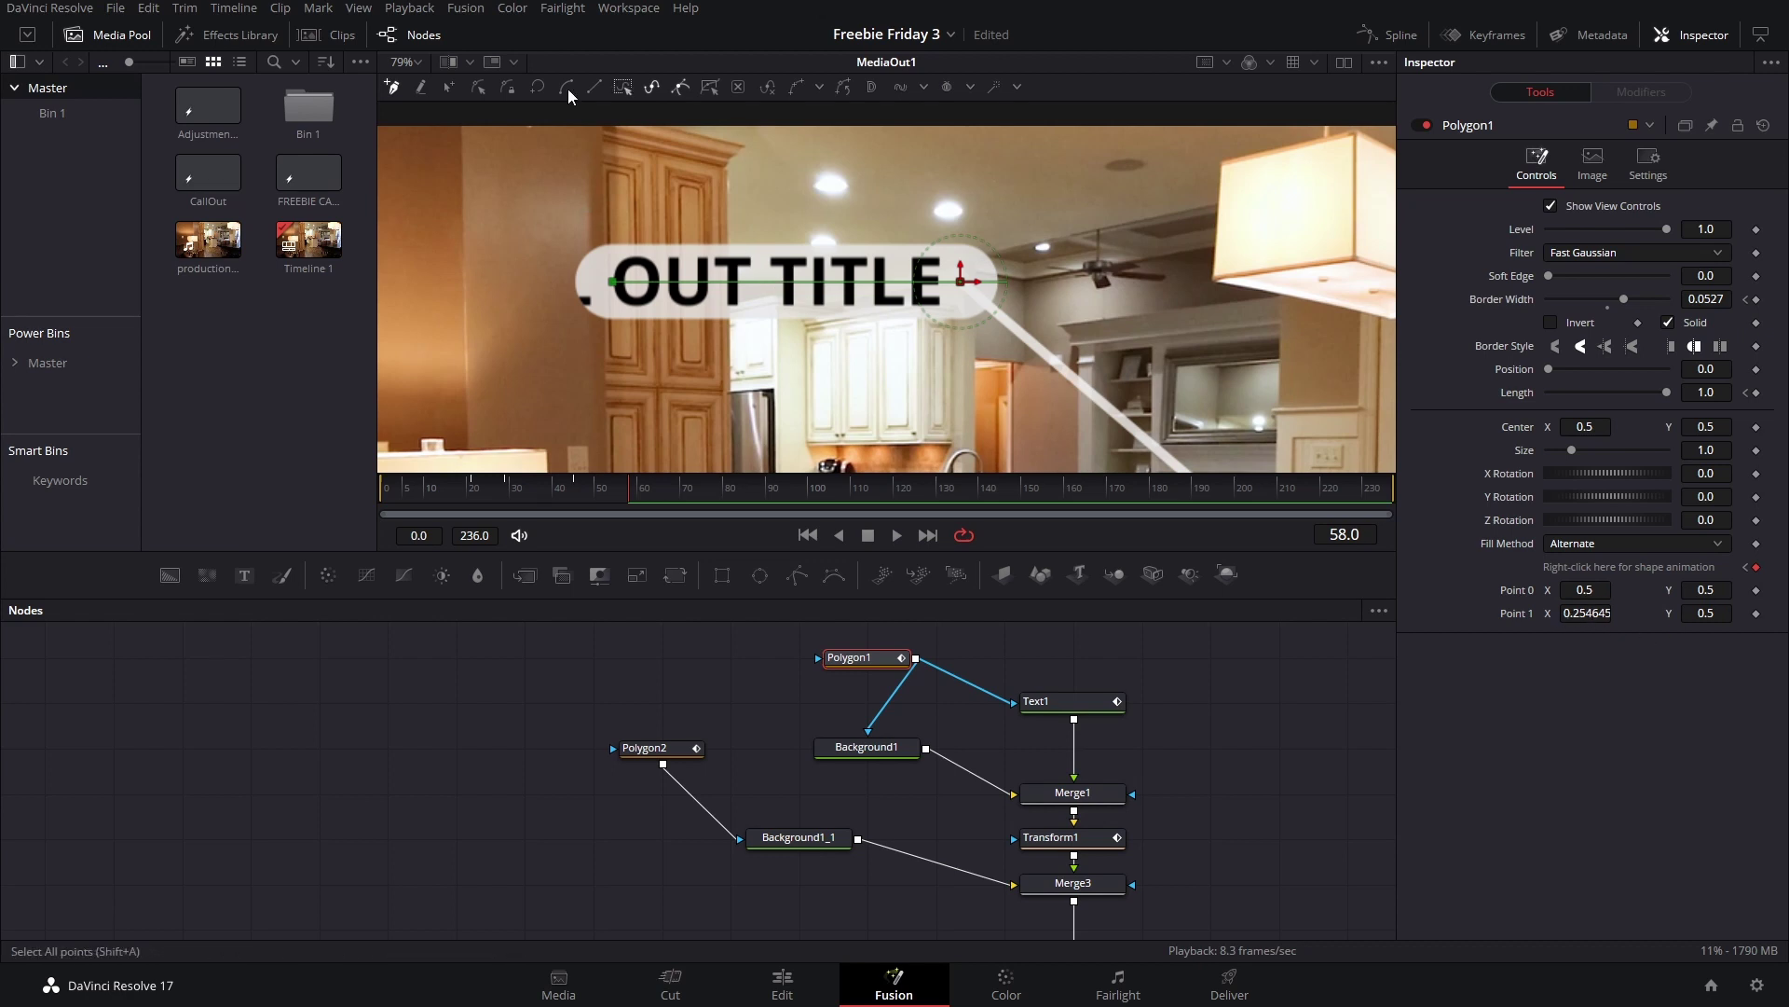
click(615, 282)
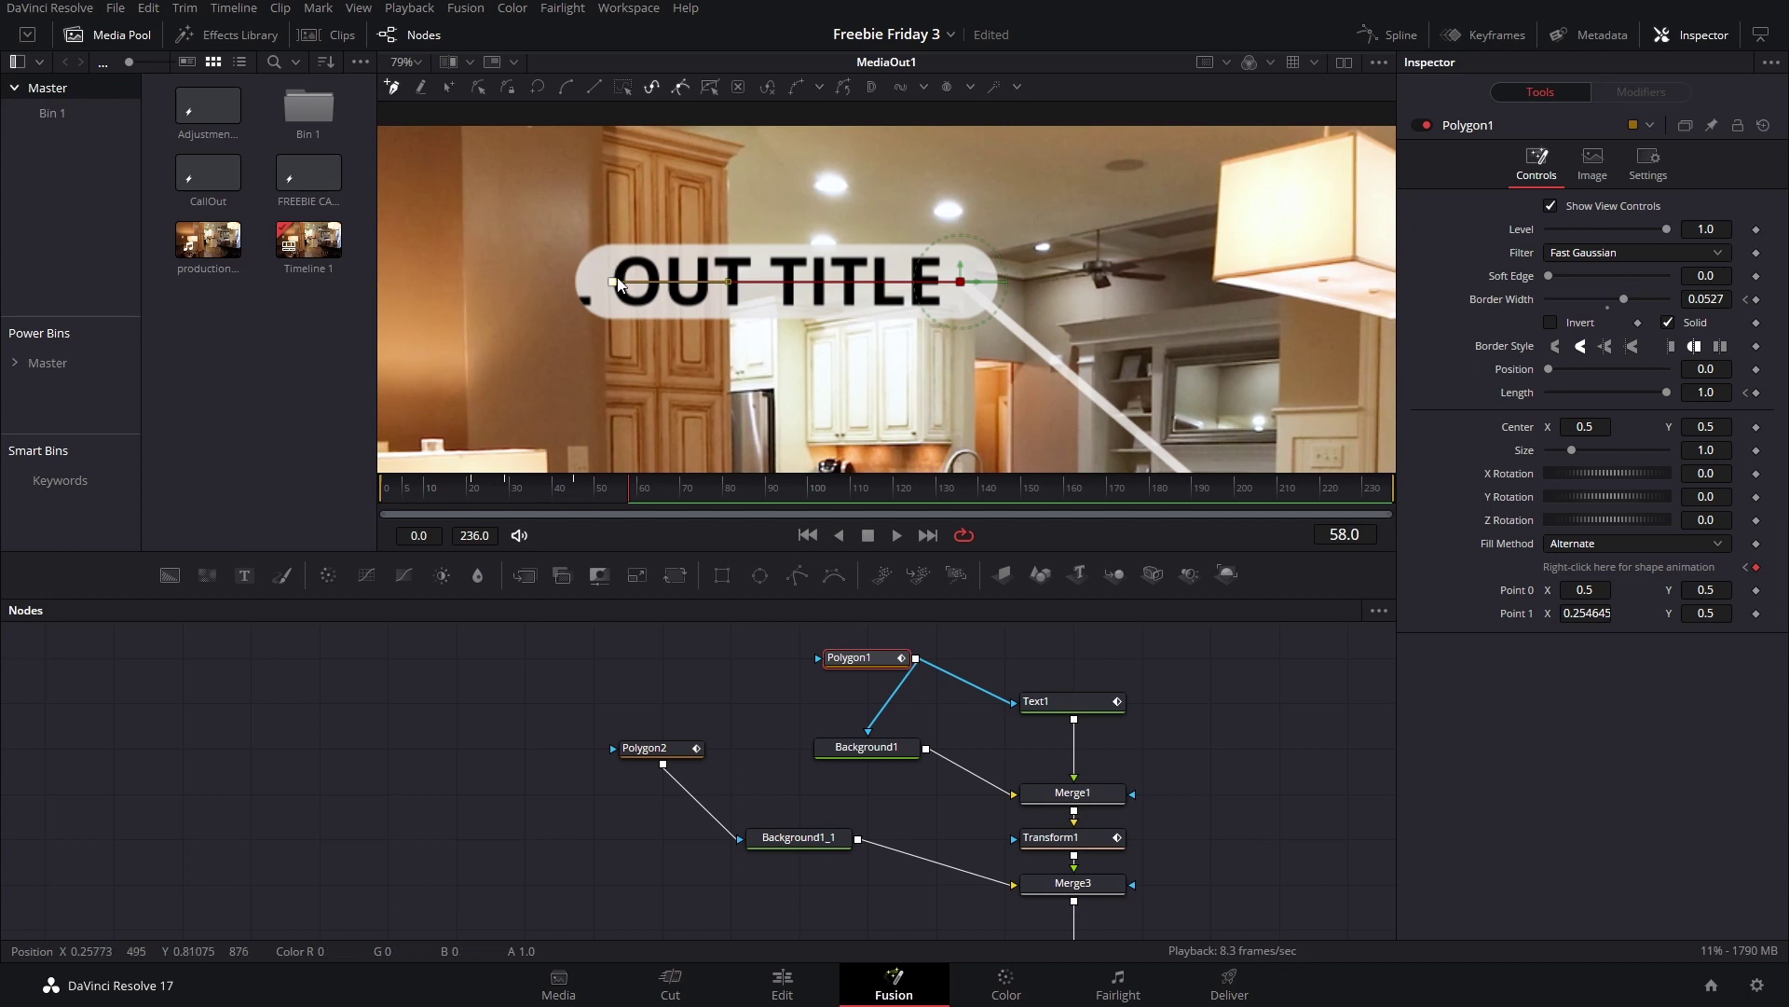
key(Left)
key(Left)
key(Left)
key(Left)
key(Left)
key(Left)
key(Left)
key(Left)
key(Left)
key(Left)
key(Left)
key(Left)
key(Left)
key(Left)
key(Left)
key(Left)
key(Left)
key(Left)
key(Left)
key(Left)
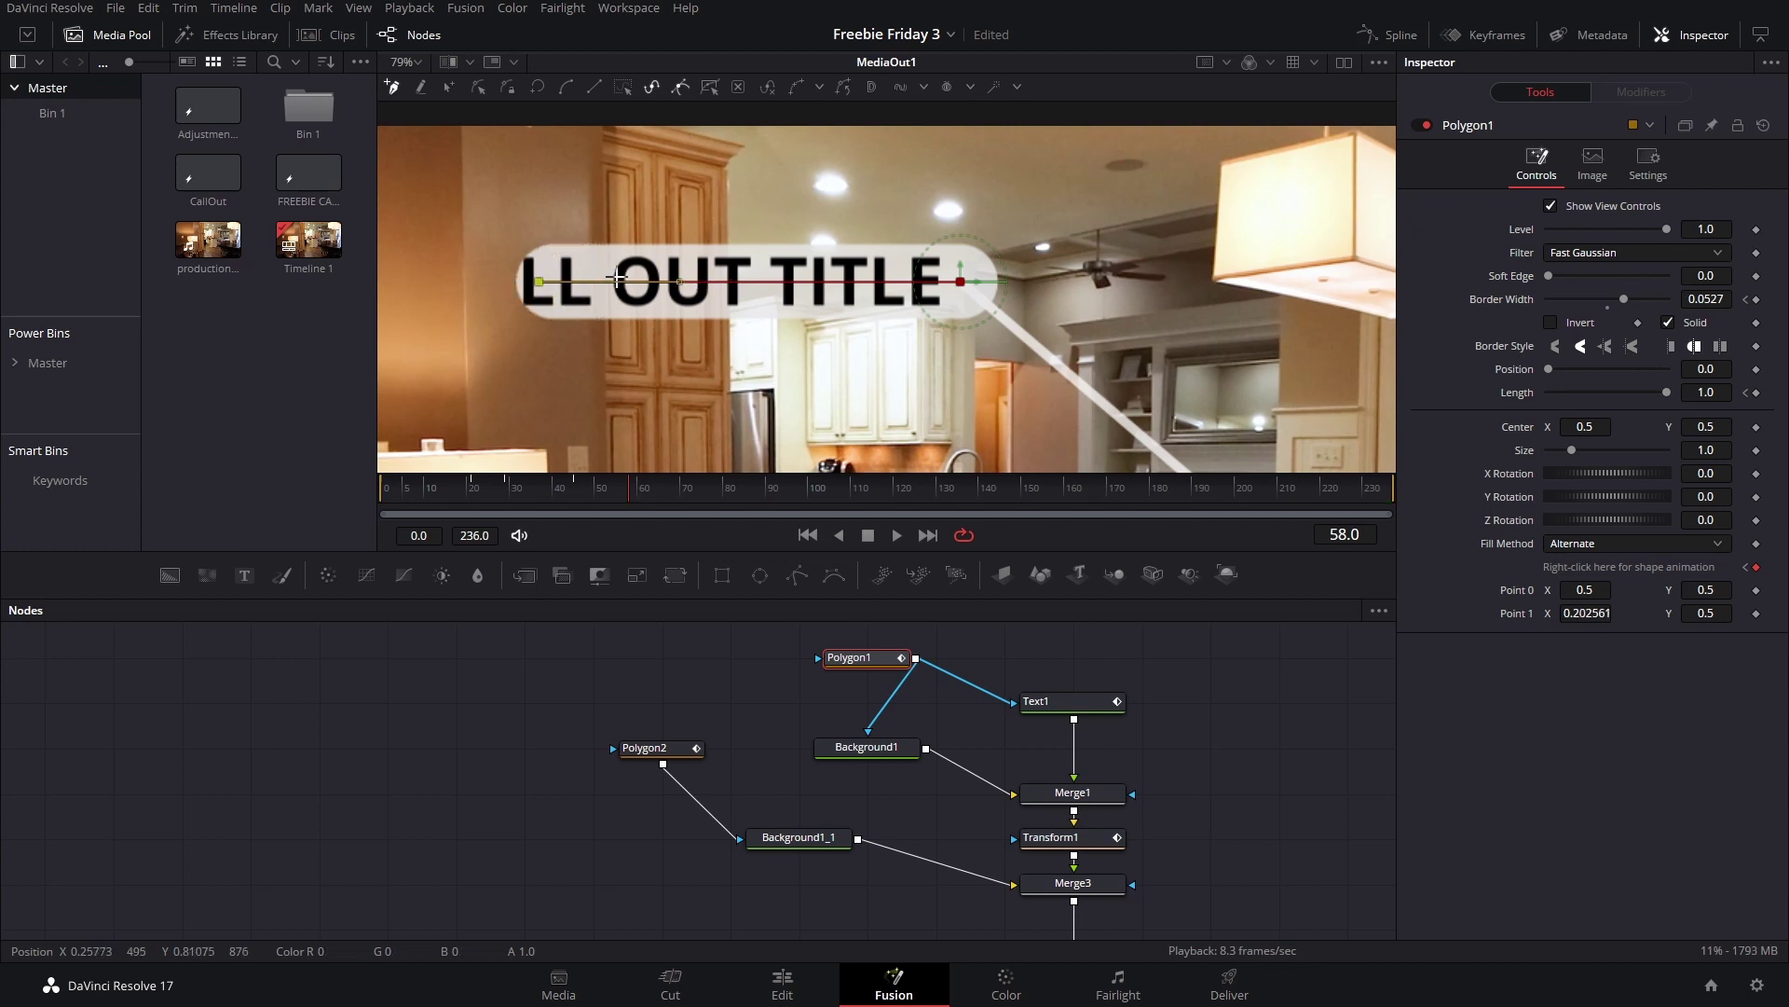
key(Left)
key(Left)
key(Left)
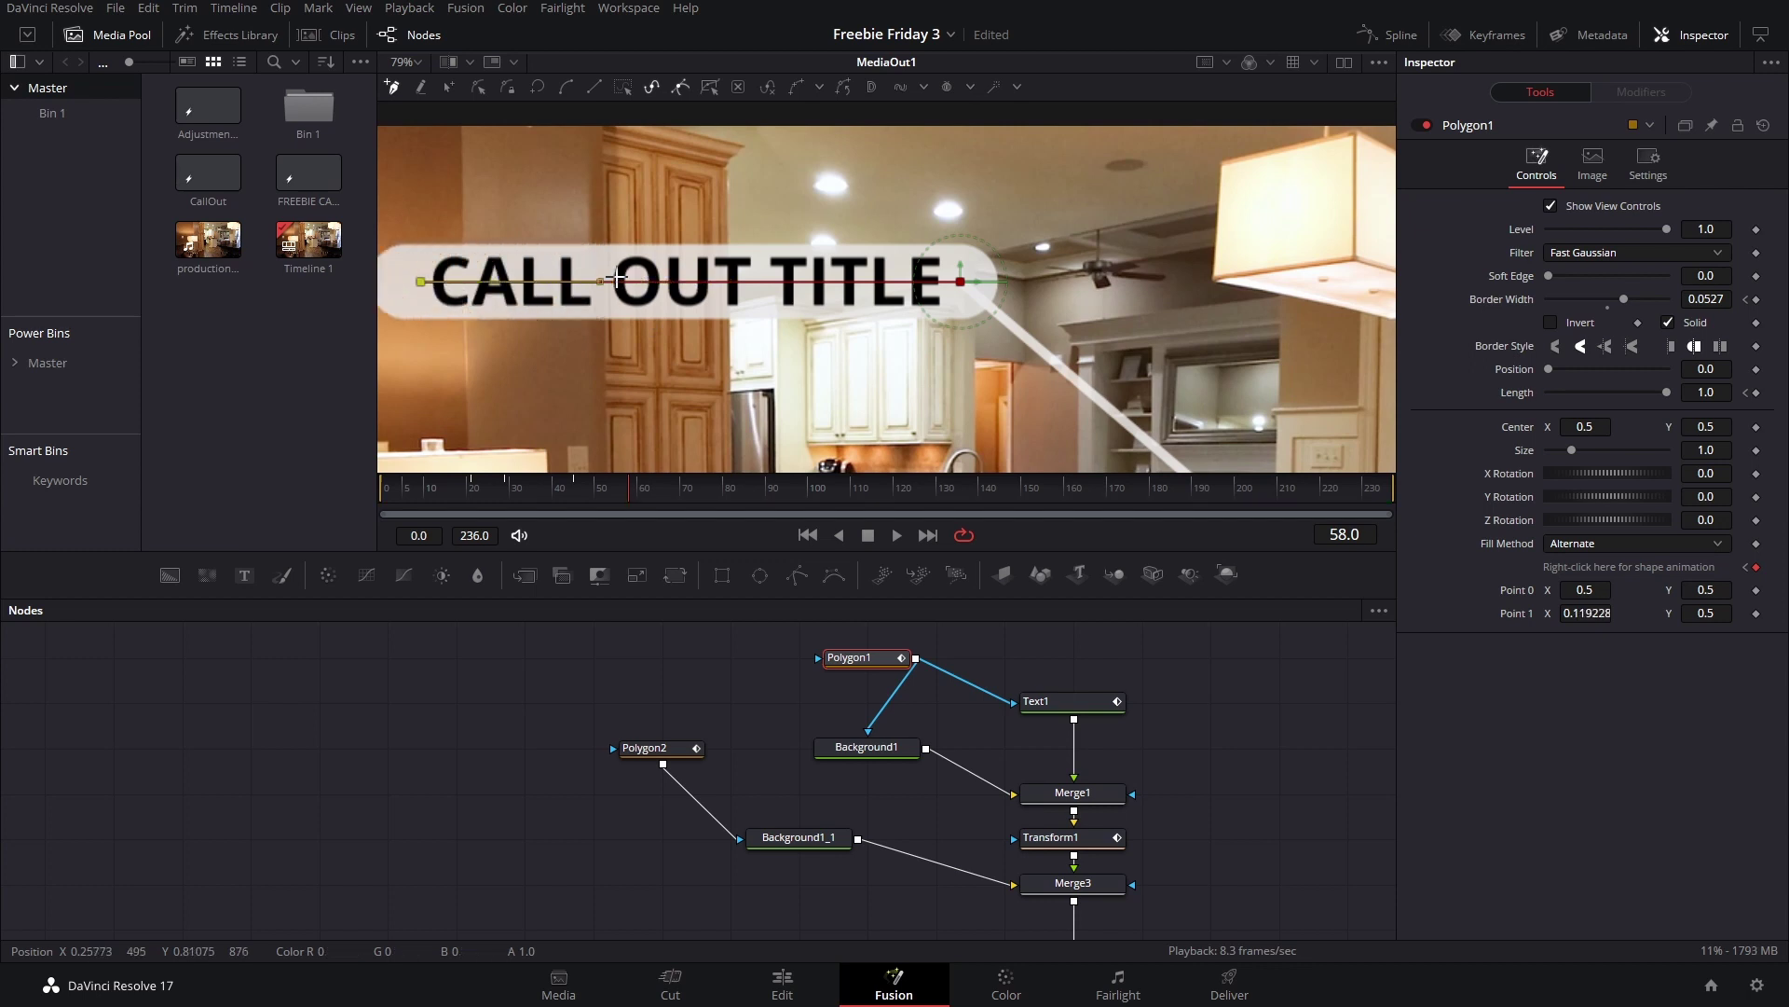
Step: Try raising Polygon1's Point 1 X value to about 0.162, and undo the change
scroll(616, 276, down, 2)
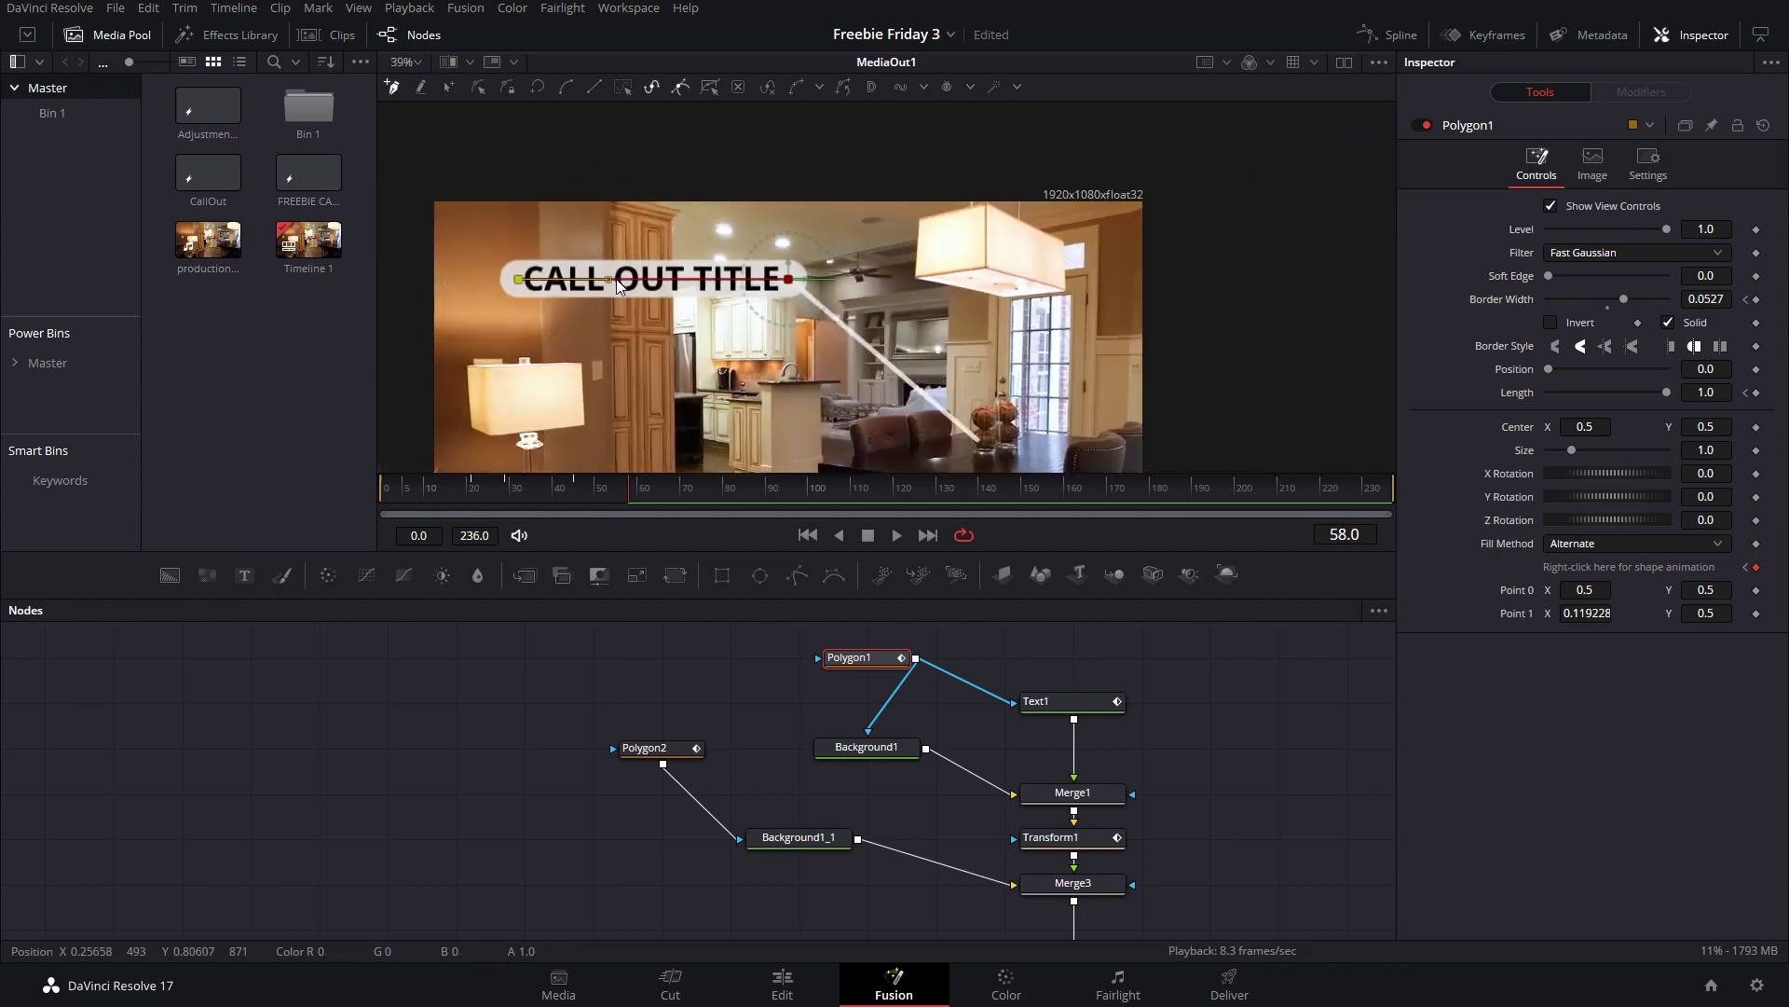
scroll(616, 276, up, 1)
scroll(714, 263, down, 1)
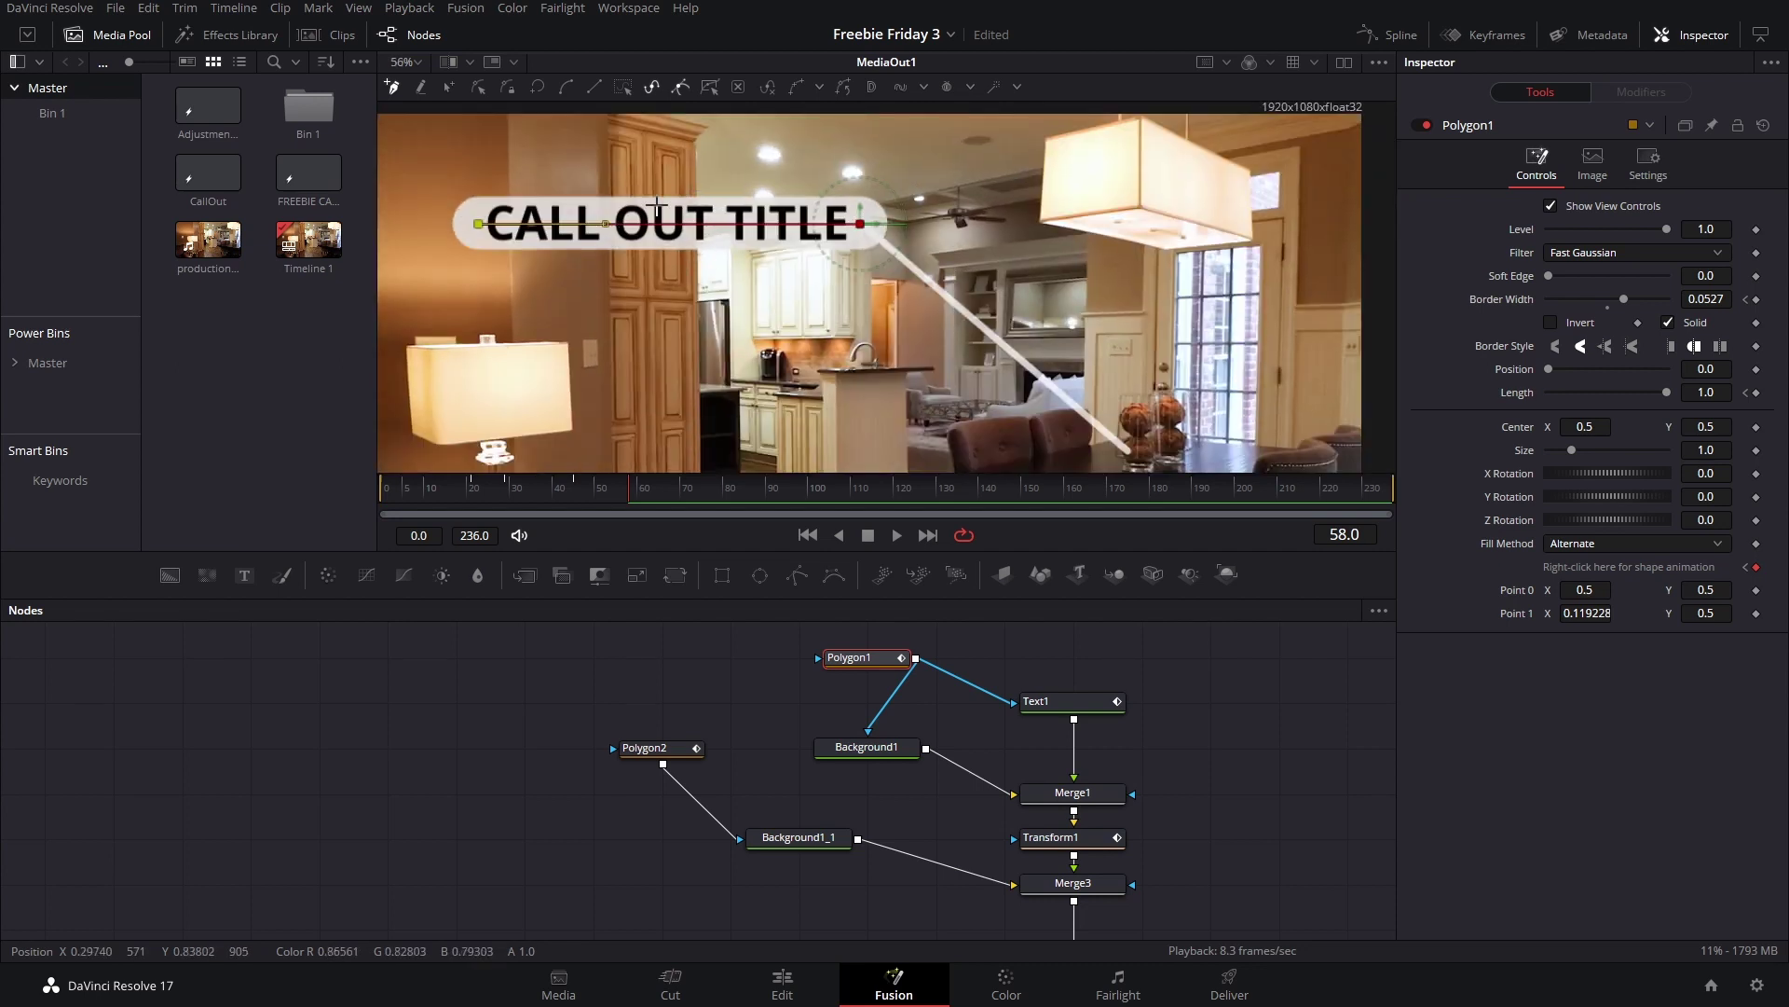
drag(1569, 619, 1610, 618)
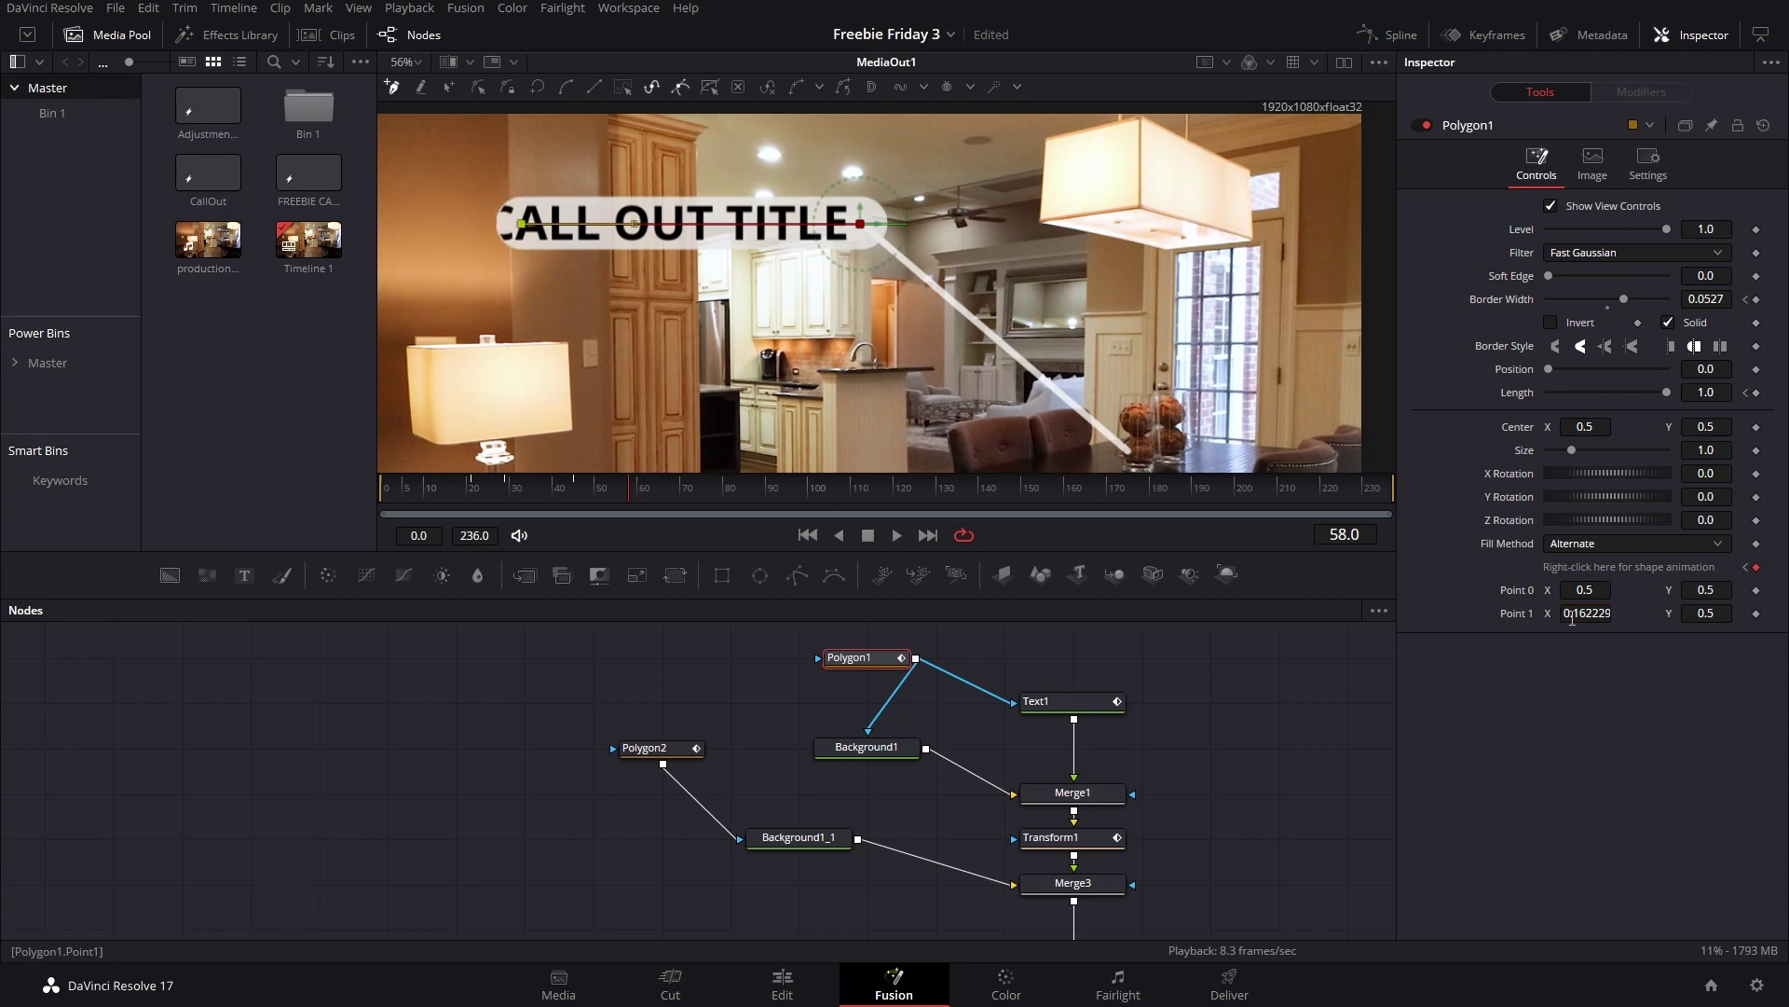
key(ctrl+z)
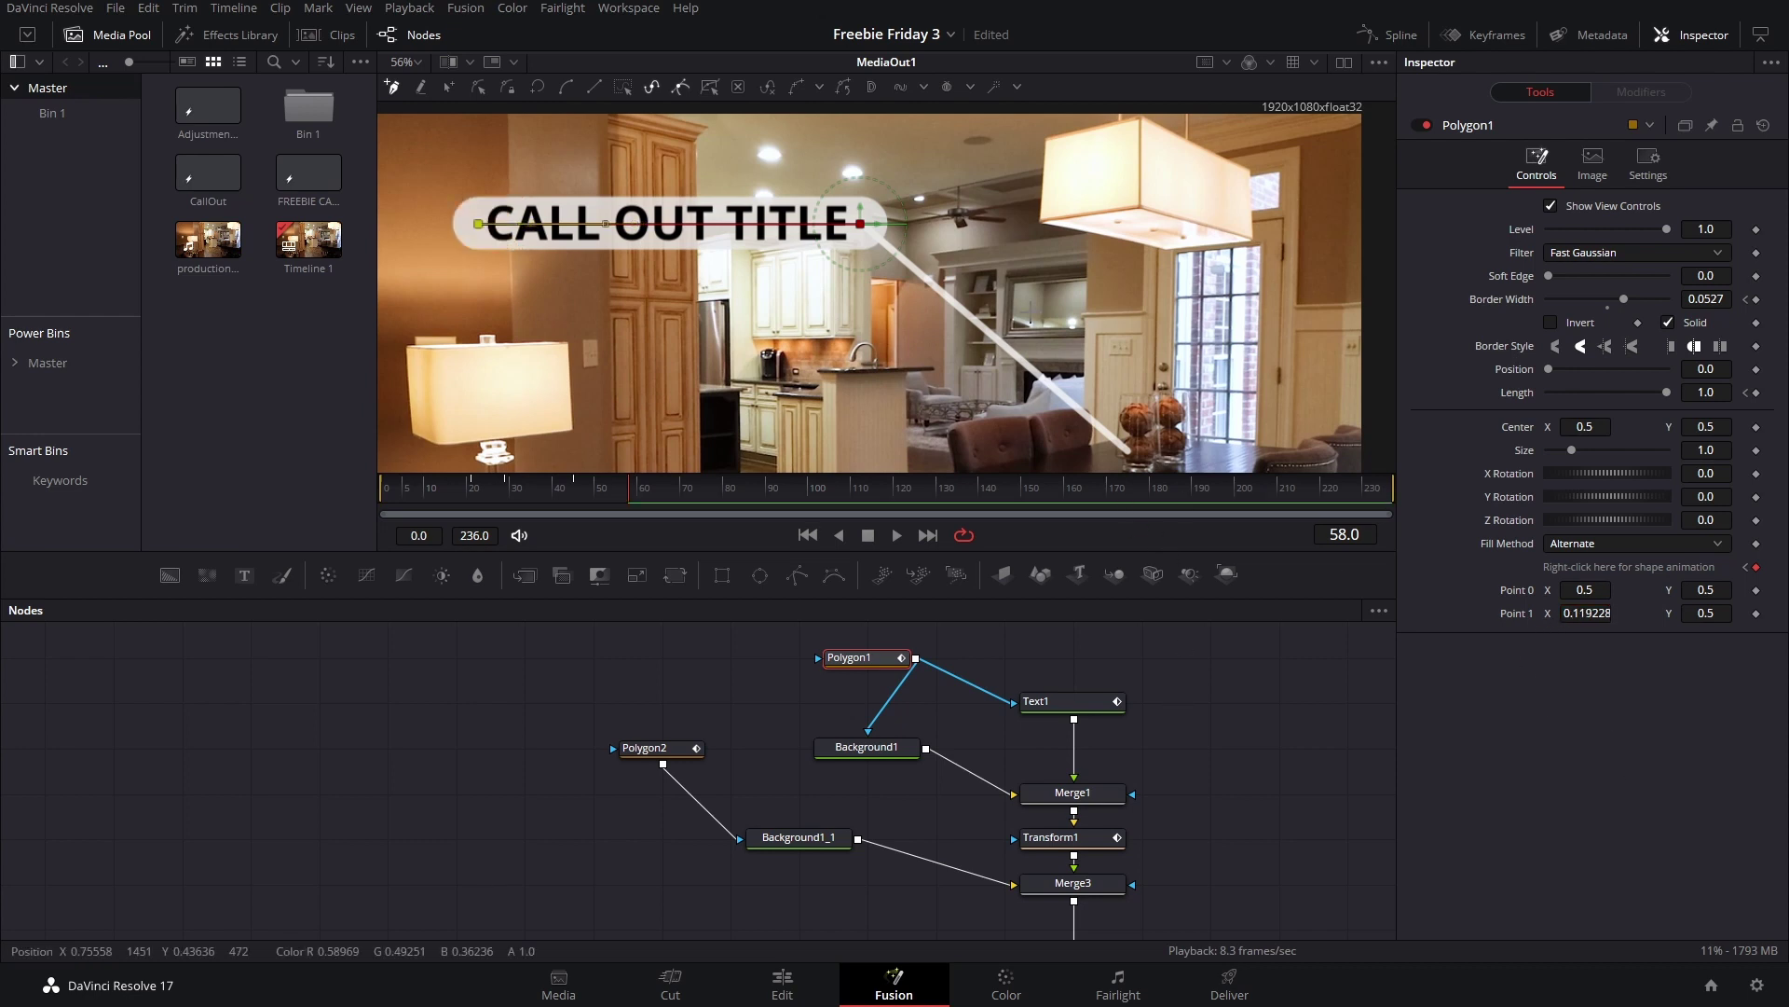
Step: Save the project and play the callout animation from near the start of the clip
scroll(997, 261, down, 2)
drag(990, 268, 920, 198)
key(ctrl+s)
scroll(920, 201, up, 2)
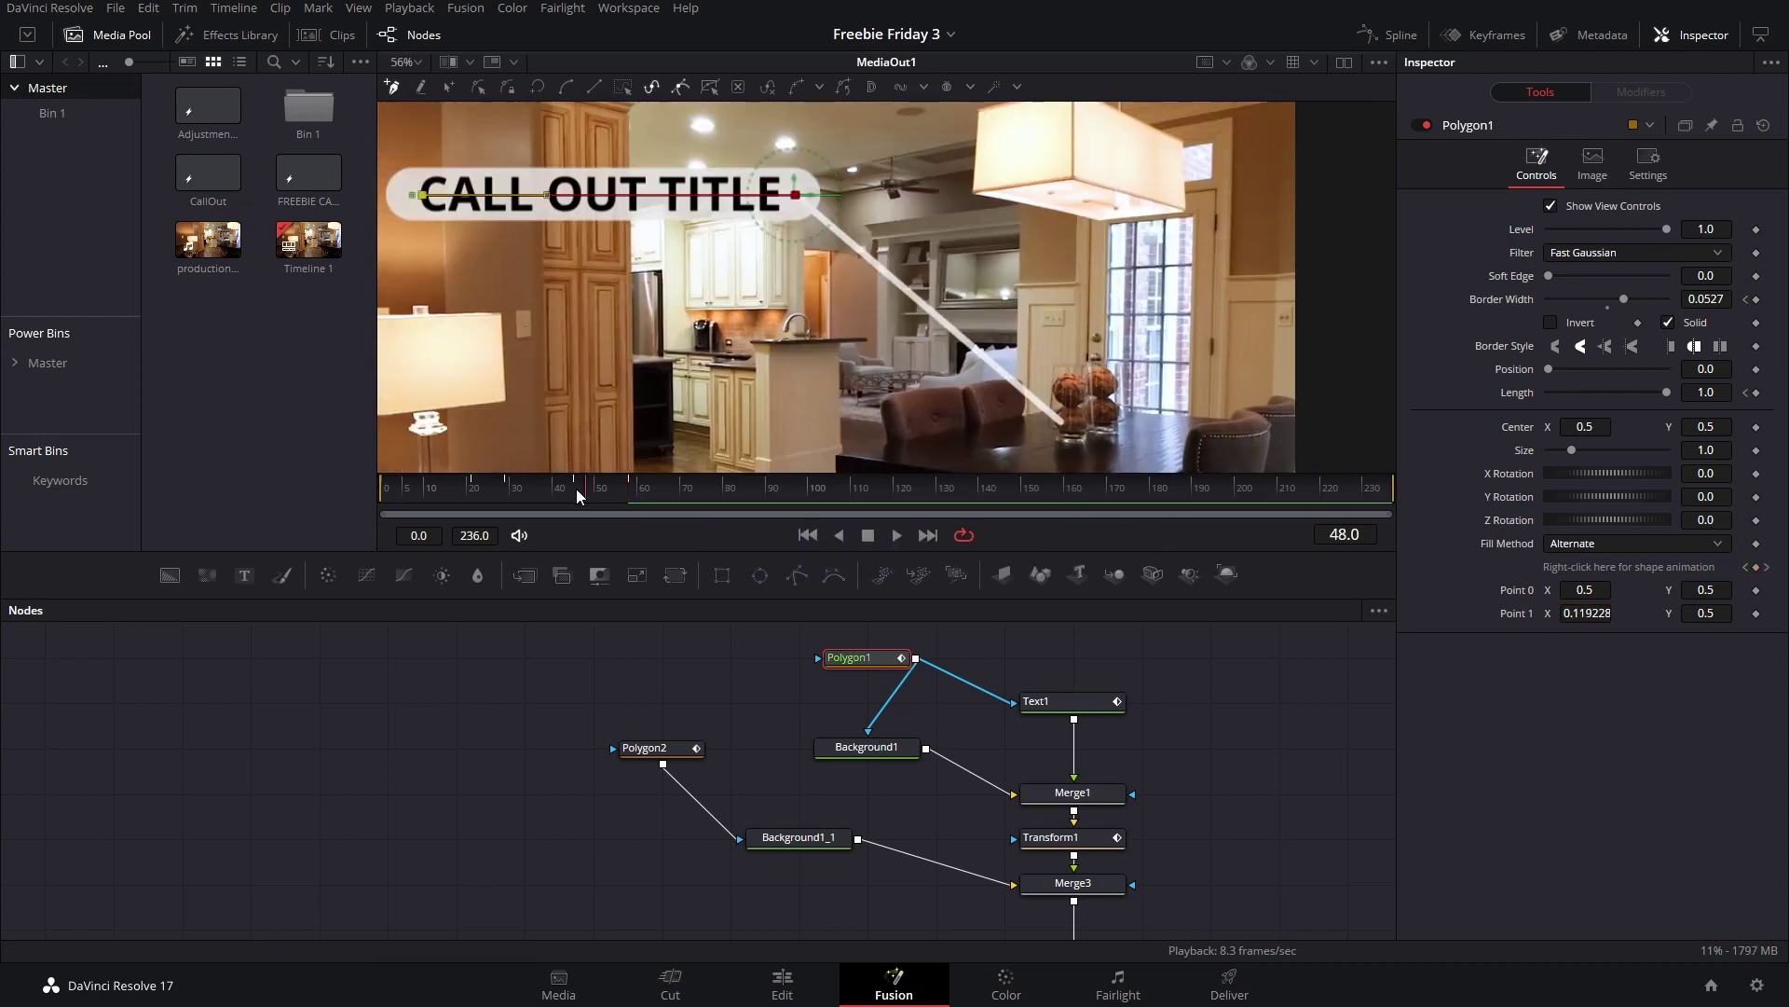
click(397, 494)
key(space)
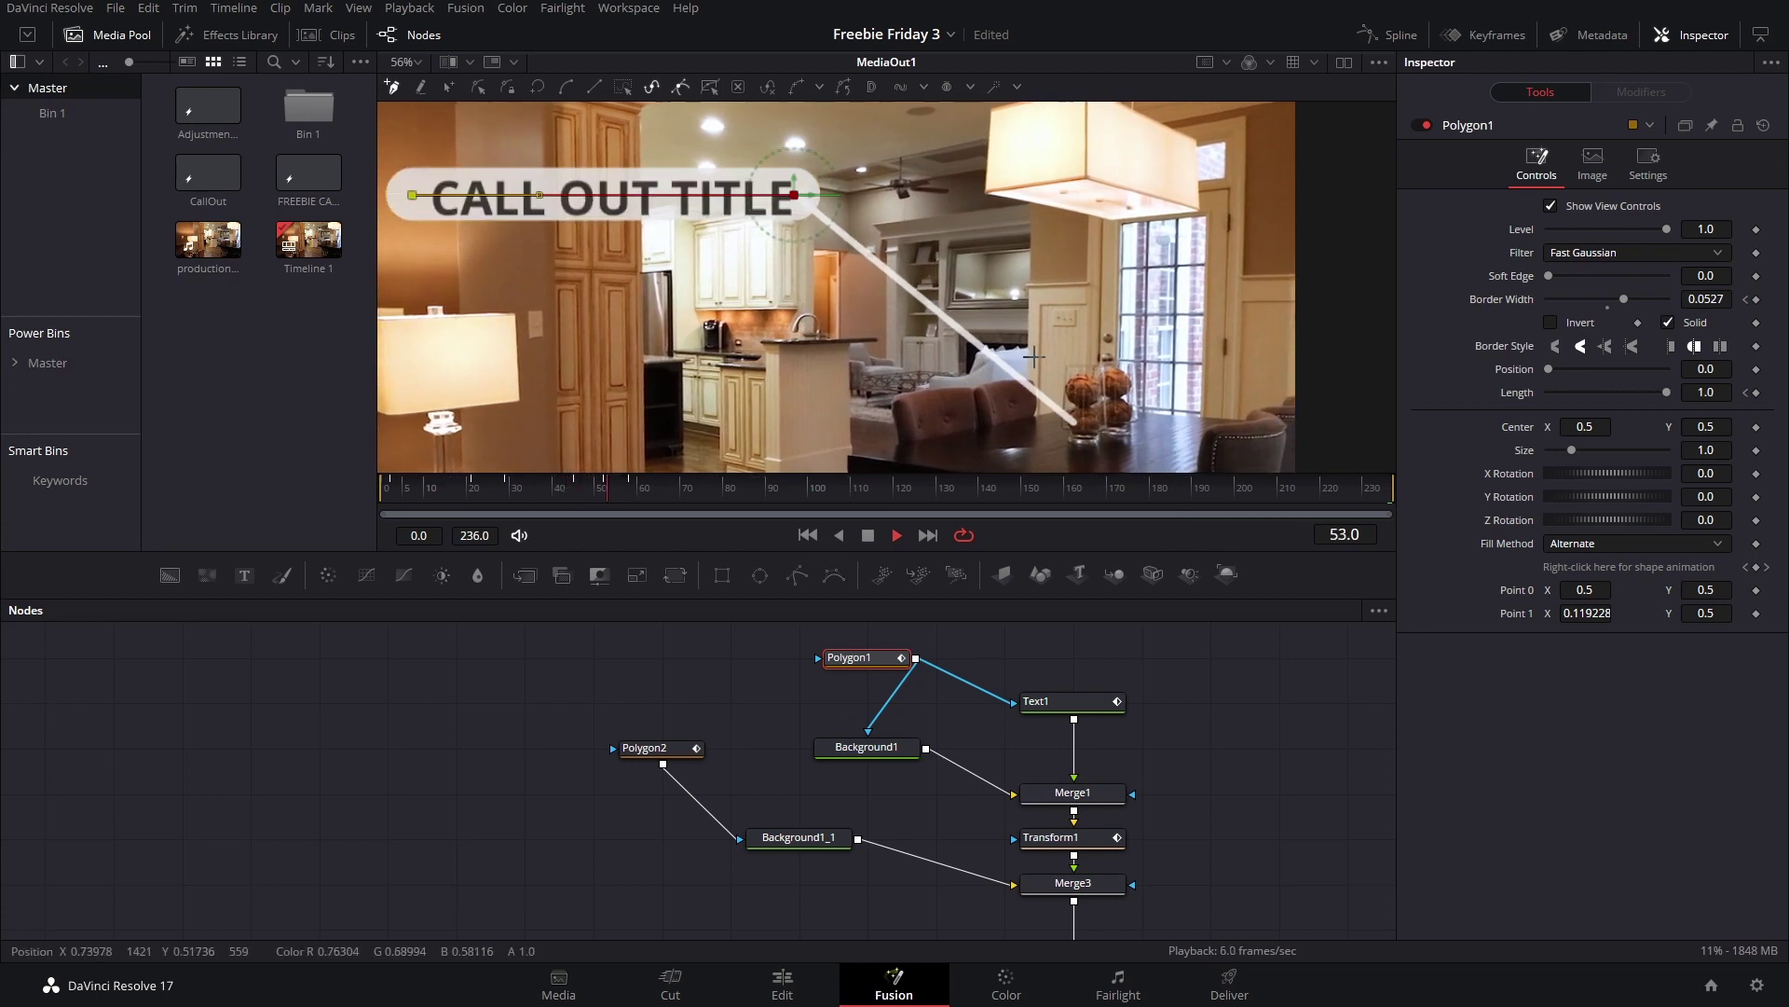
key(space)
scroll(1034, 356, down, 2)
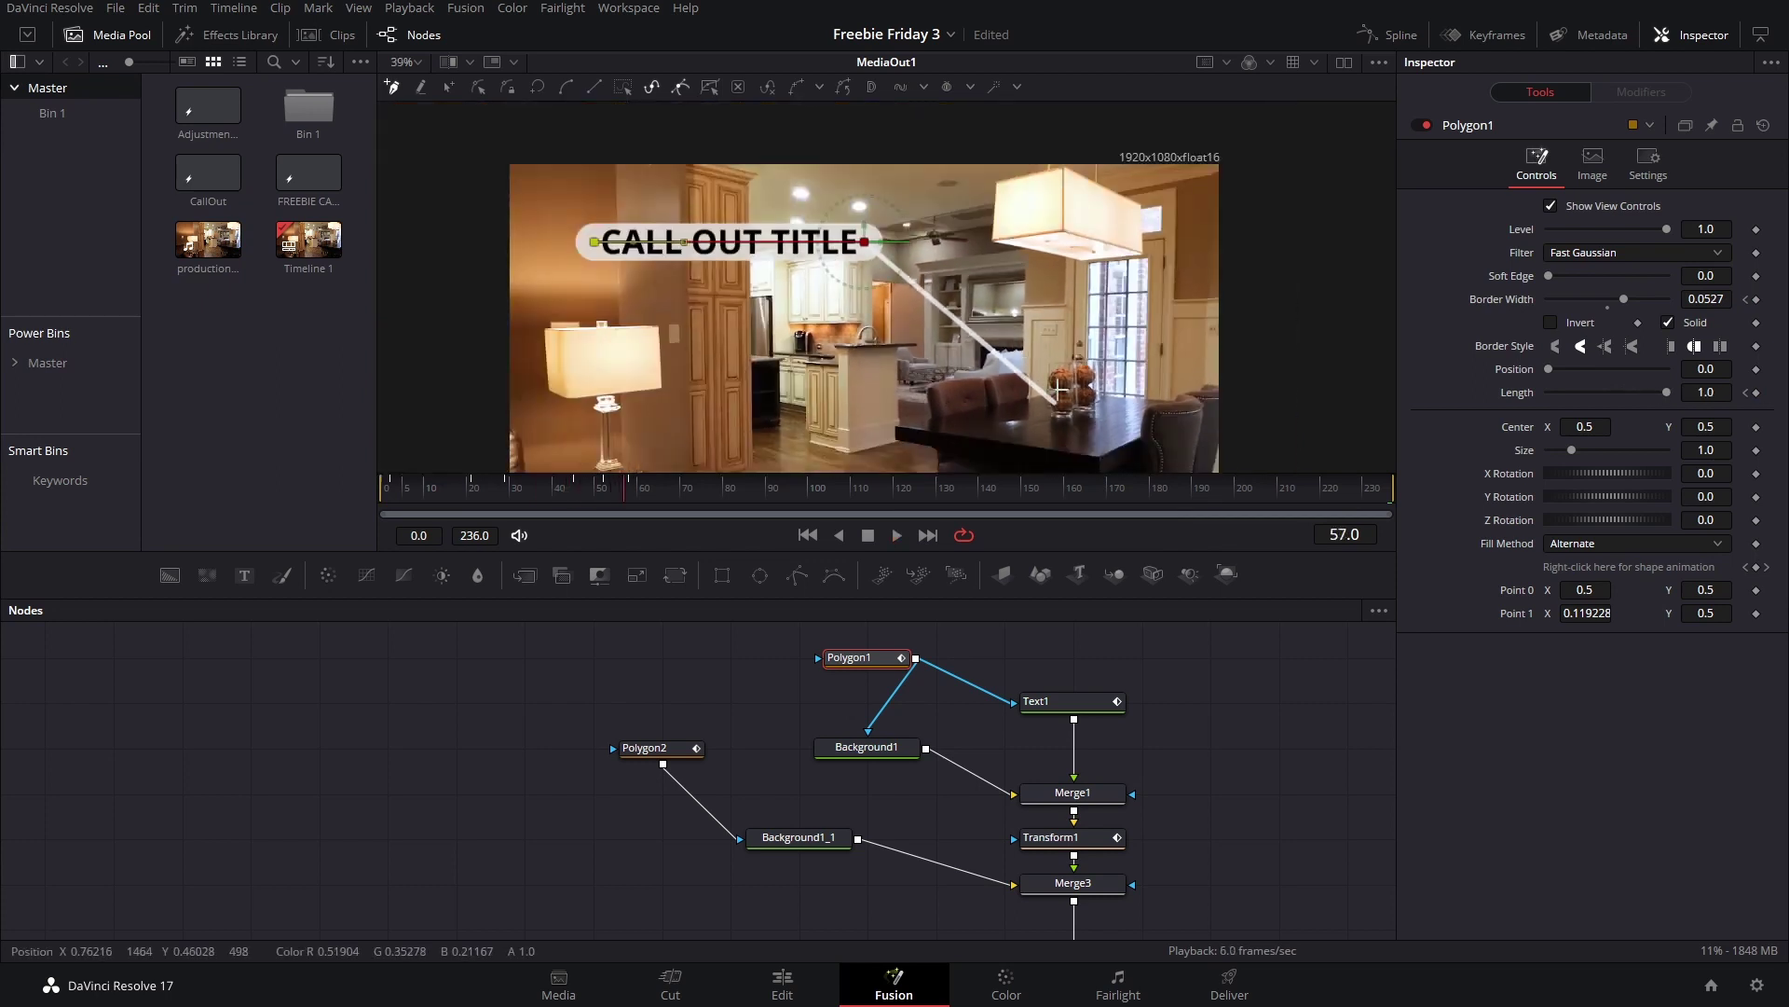
key(space)
key(space)
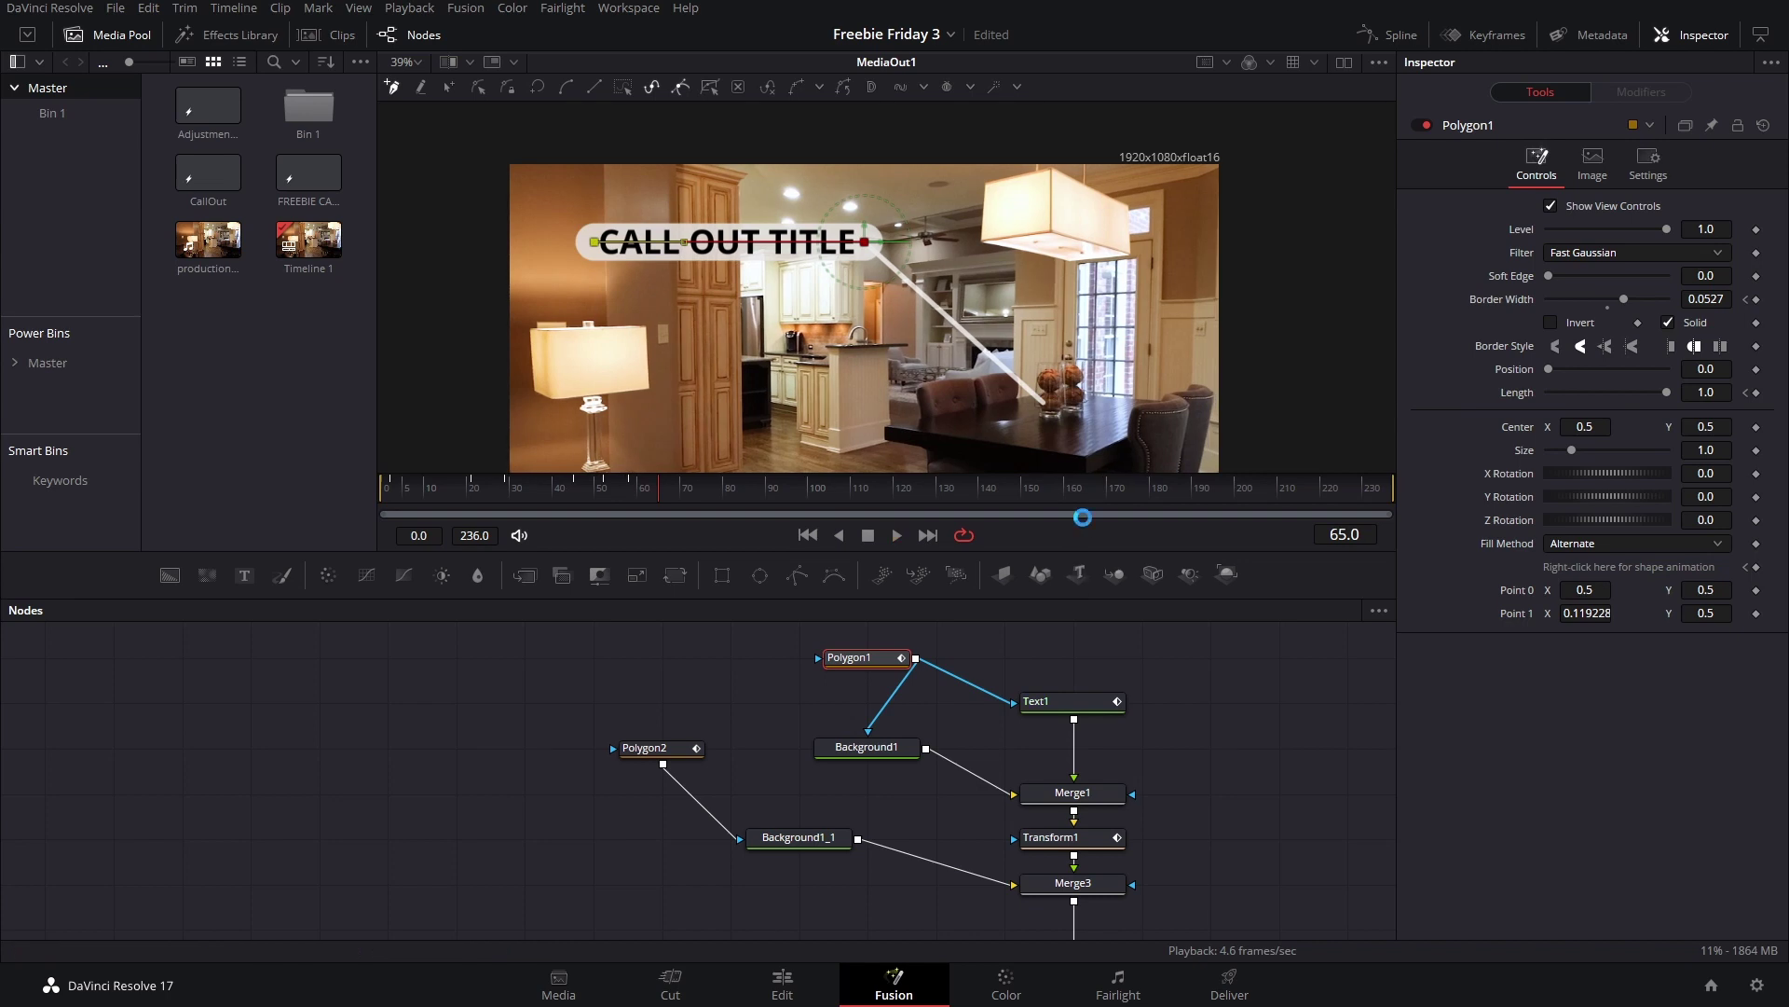
Step: Select Tracker1 and examine its motion path around the glass vase, along with the Timeline Proxy Mode options
drag(1214, 820, 1247, 610)
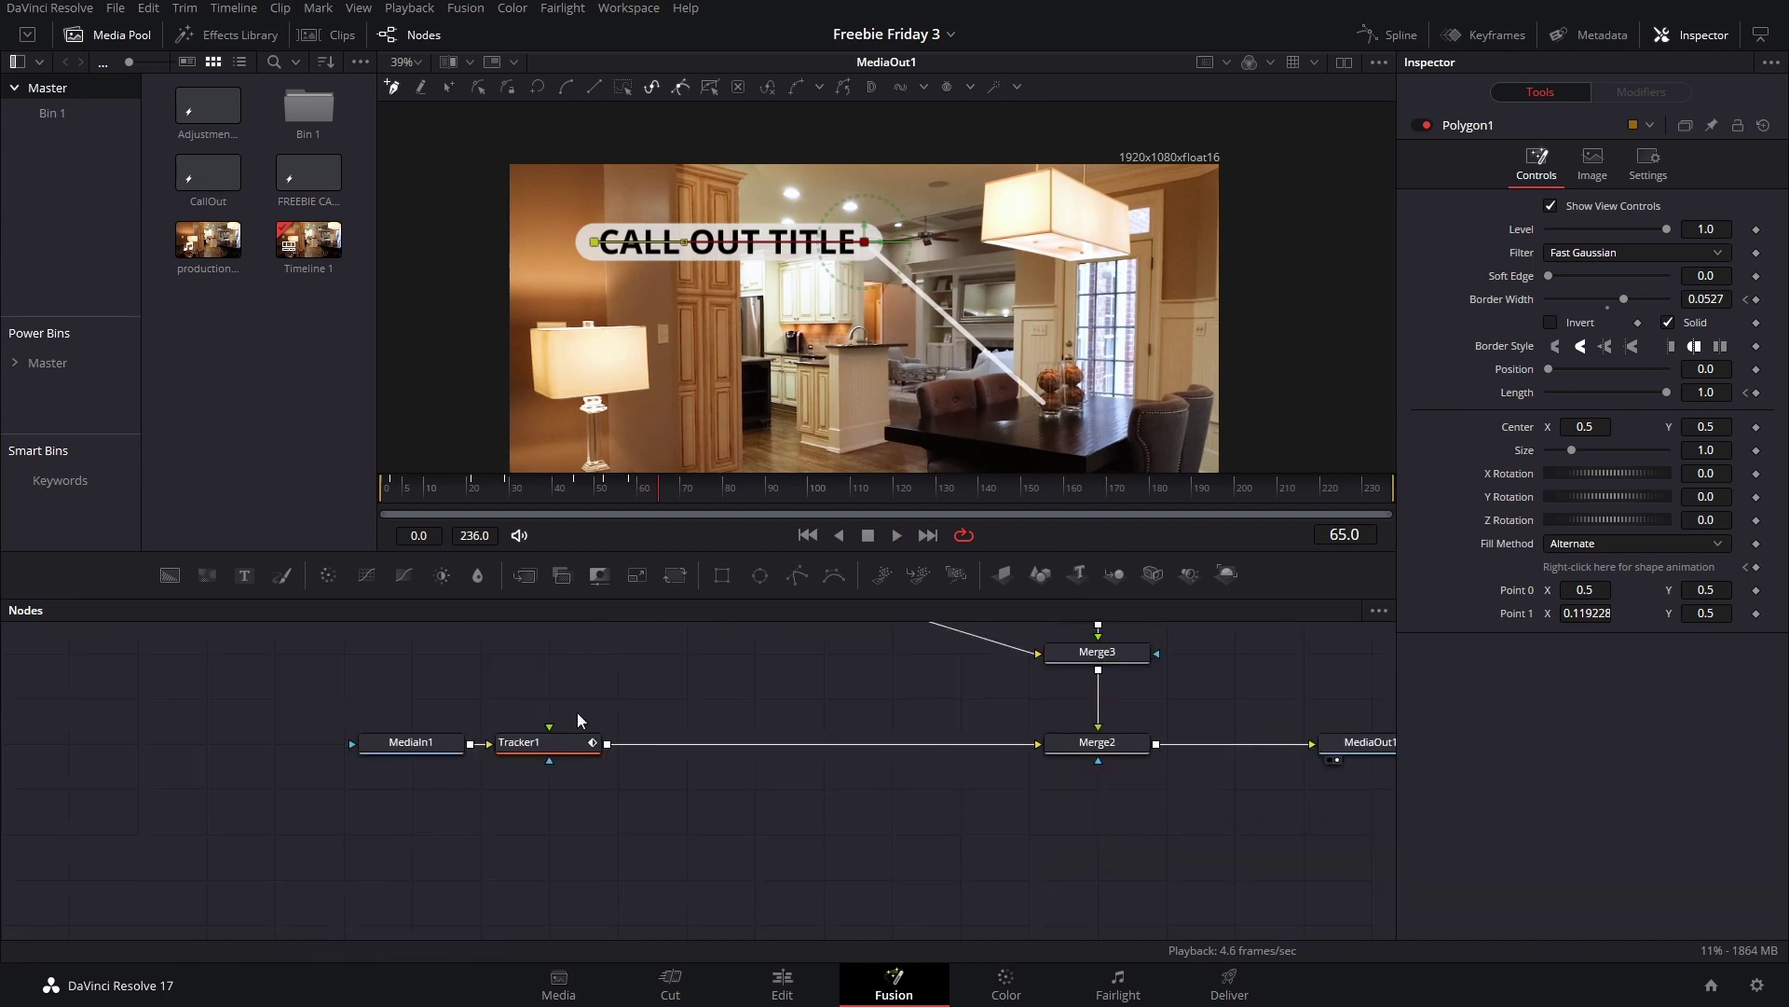
click(551, 738)
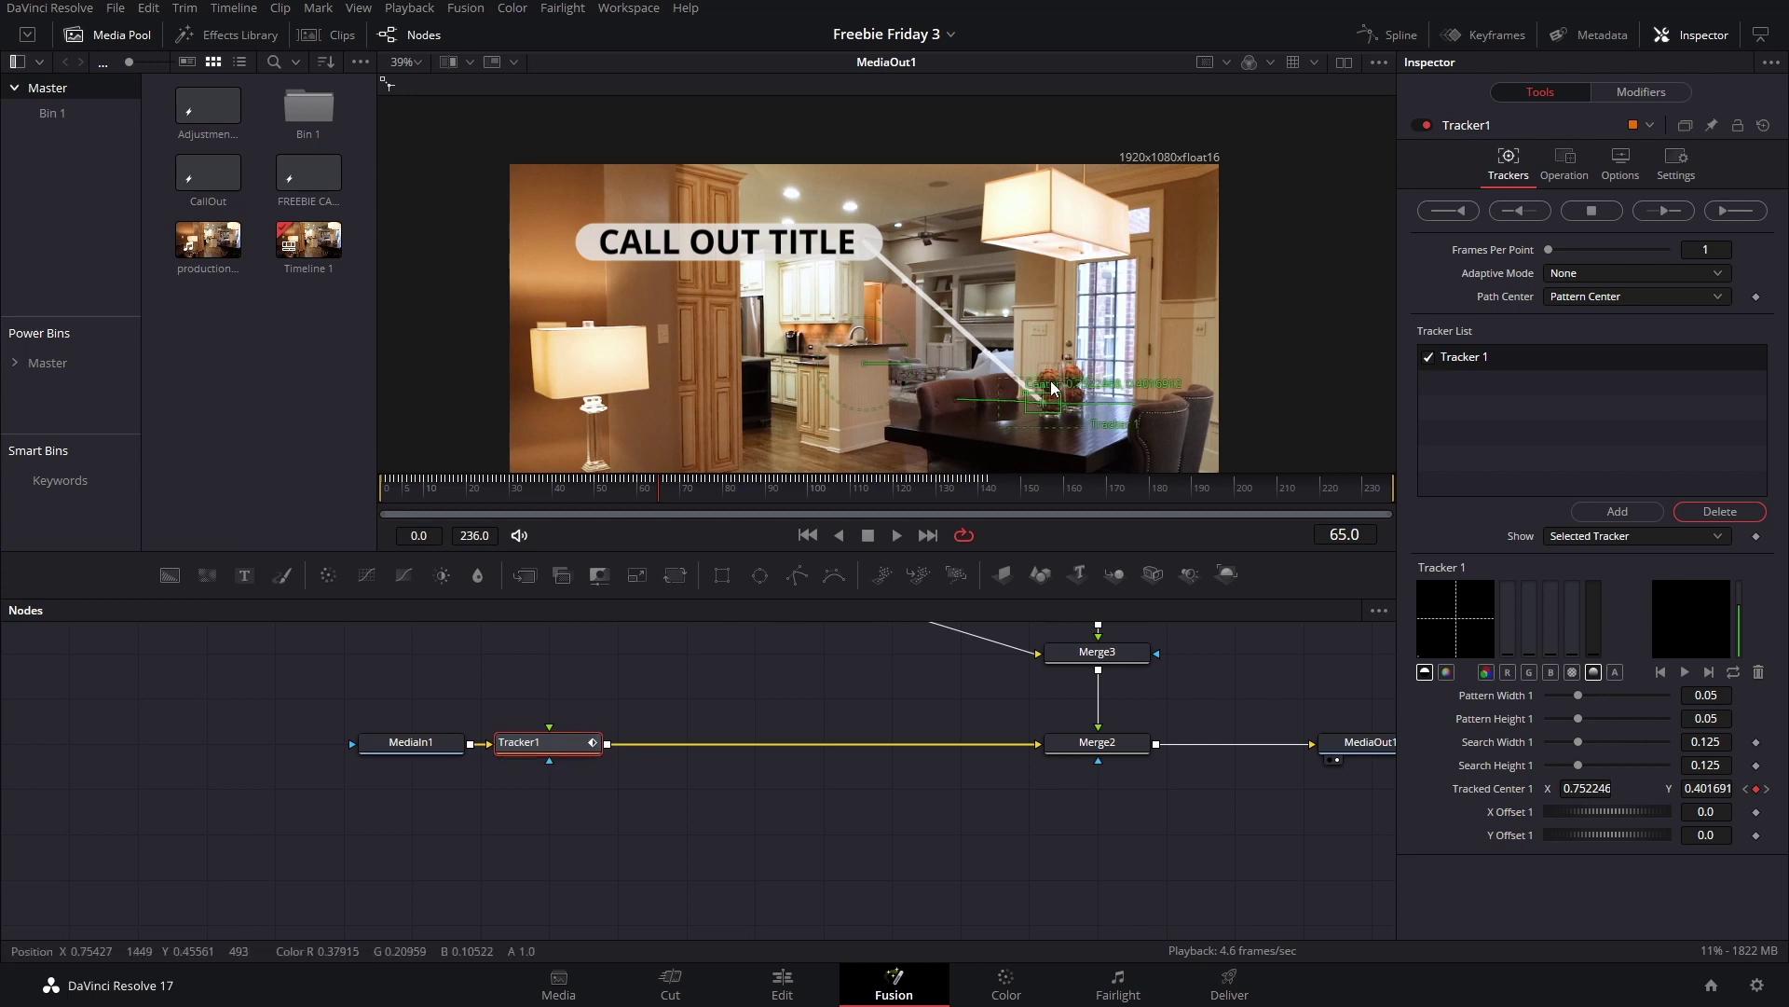
scroll(991, 325, up, 5)
mouse_move(975, 300)
mouse_down()
mouse_move(999, 367)
mouse_move(953, 318)
mouse_move(944, 336)
mouse_move(1133, 355)
mouse_up()
scroll(943, 336, down, 2)
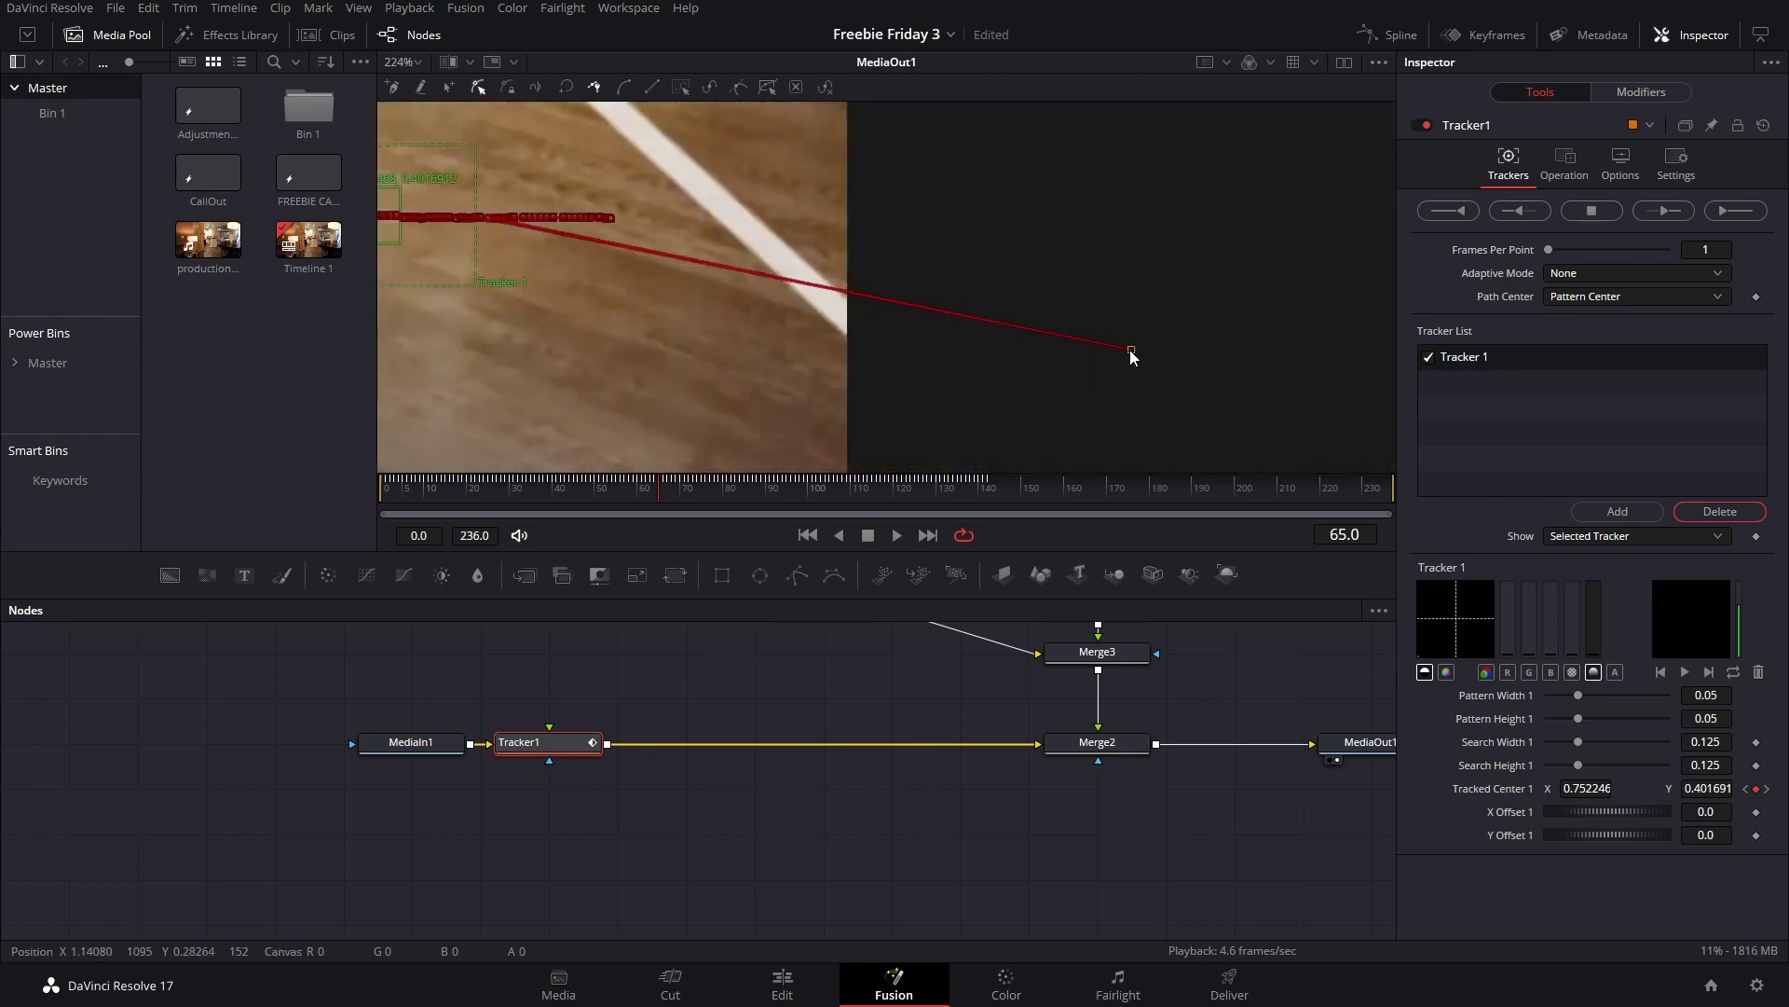
click(430, 9)
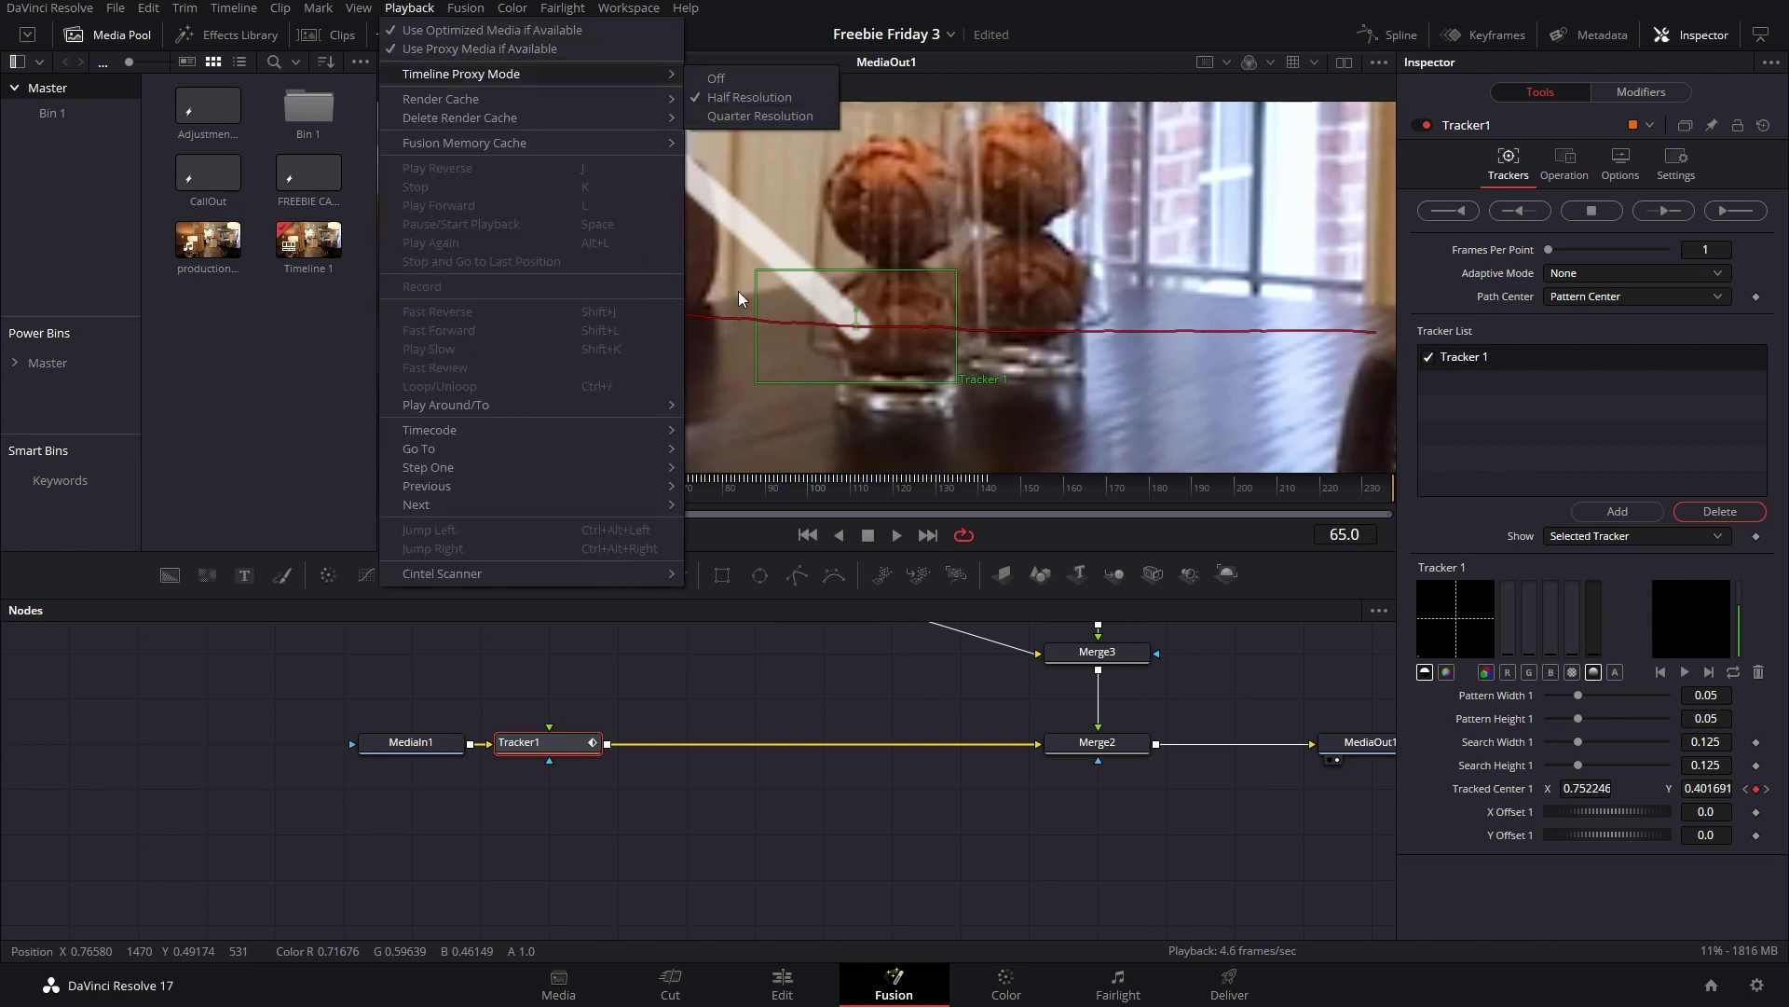
click(862, 719)
scroll(1024, 329, down, 5)
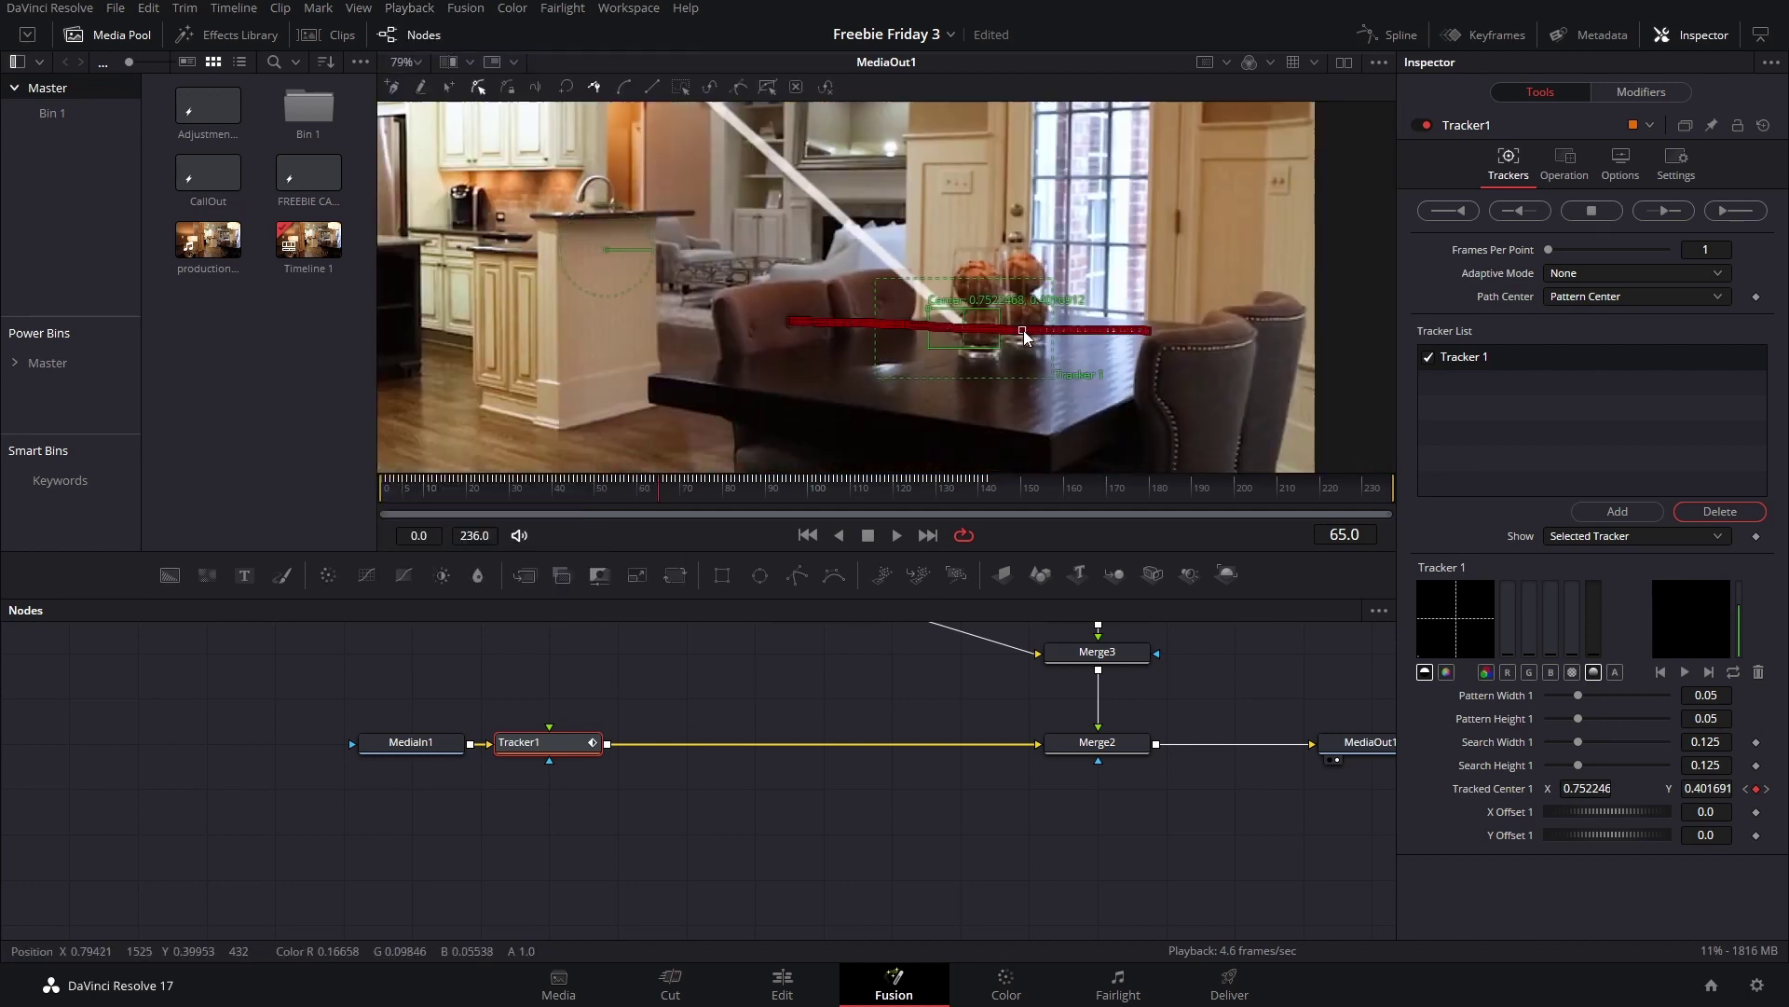
Step: Turn the Timeline Proxy Mode off, and move the playhead to frame 6
click(737, 691)
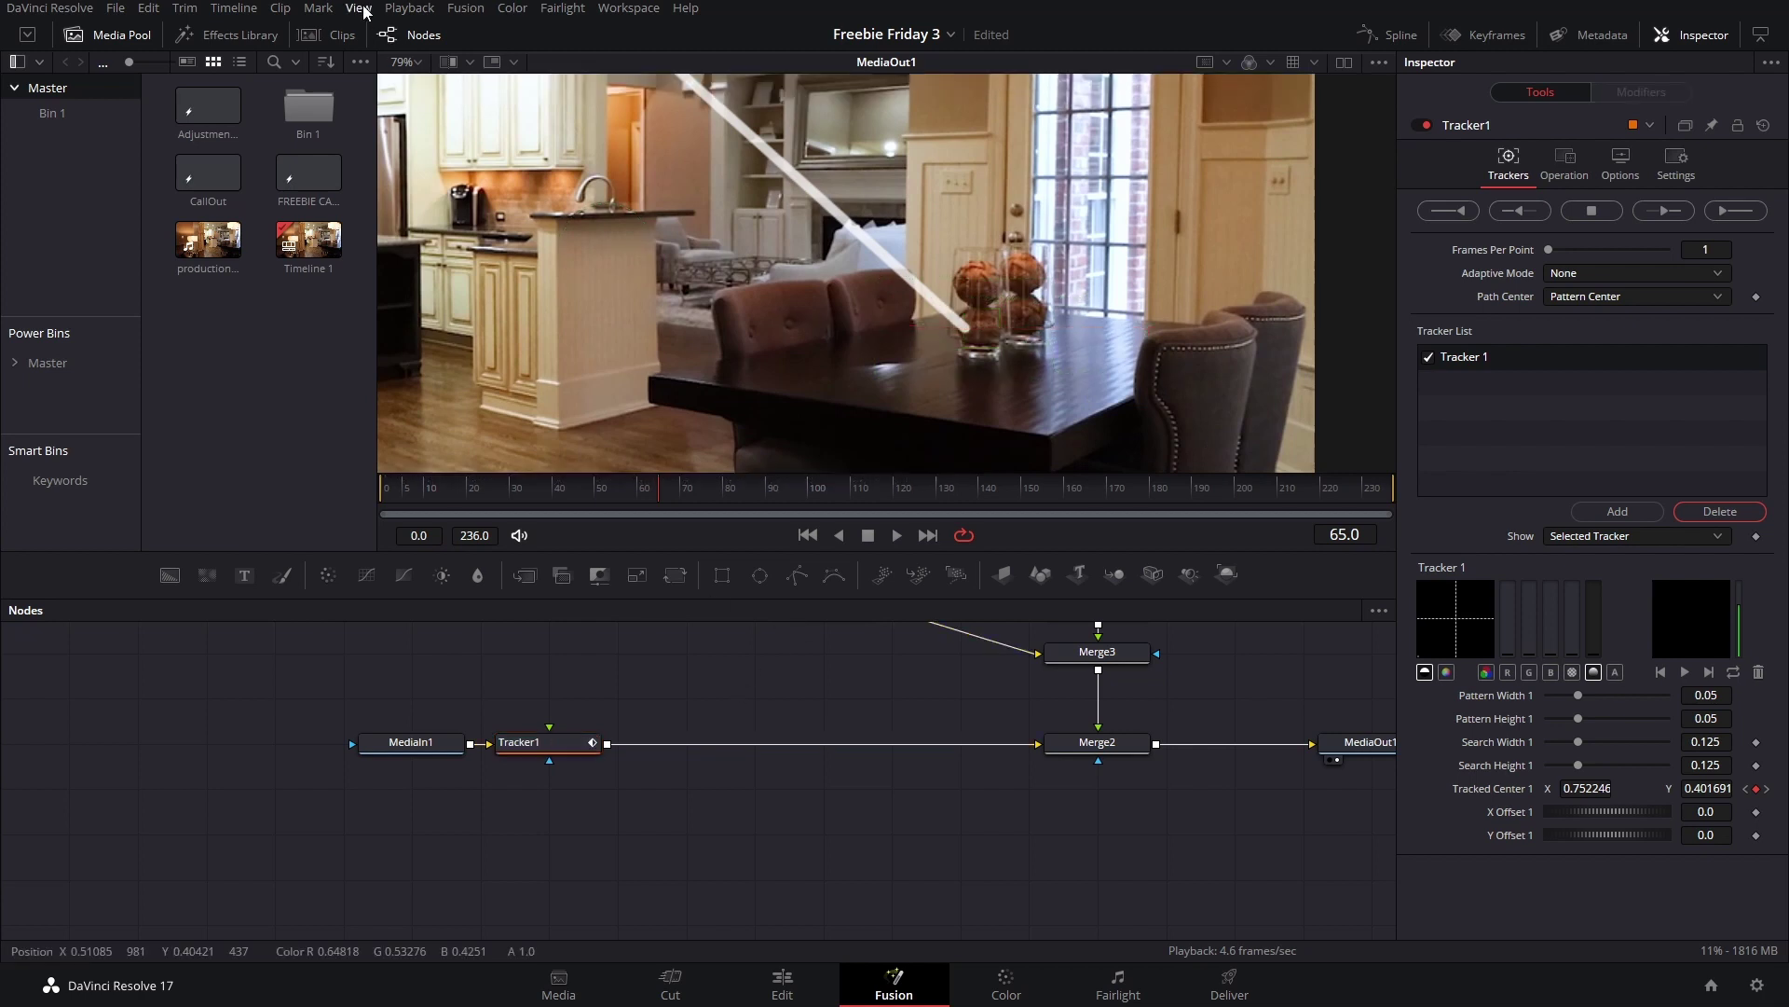
click(426, 9)
click(426, 10)
click(419, 11)
mouse_move(559, 73)
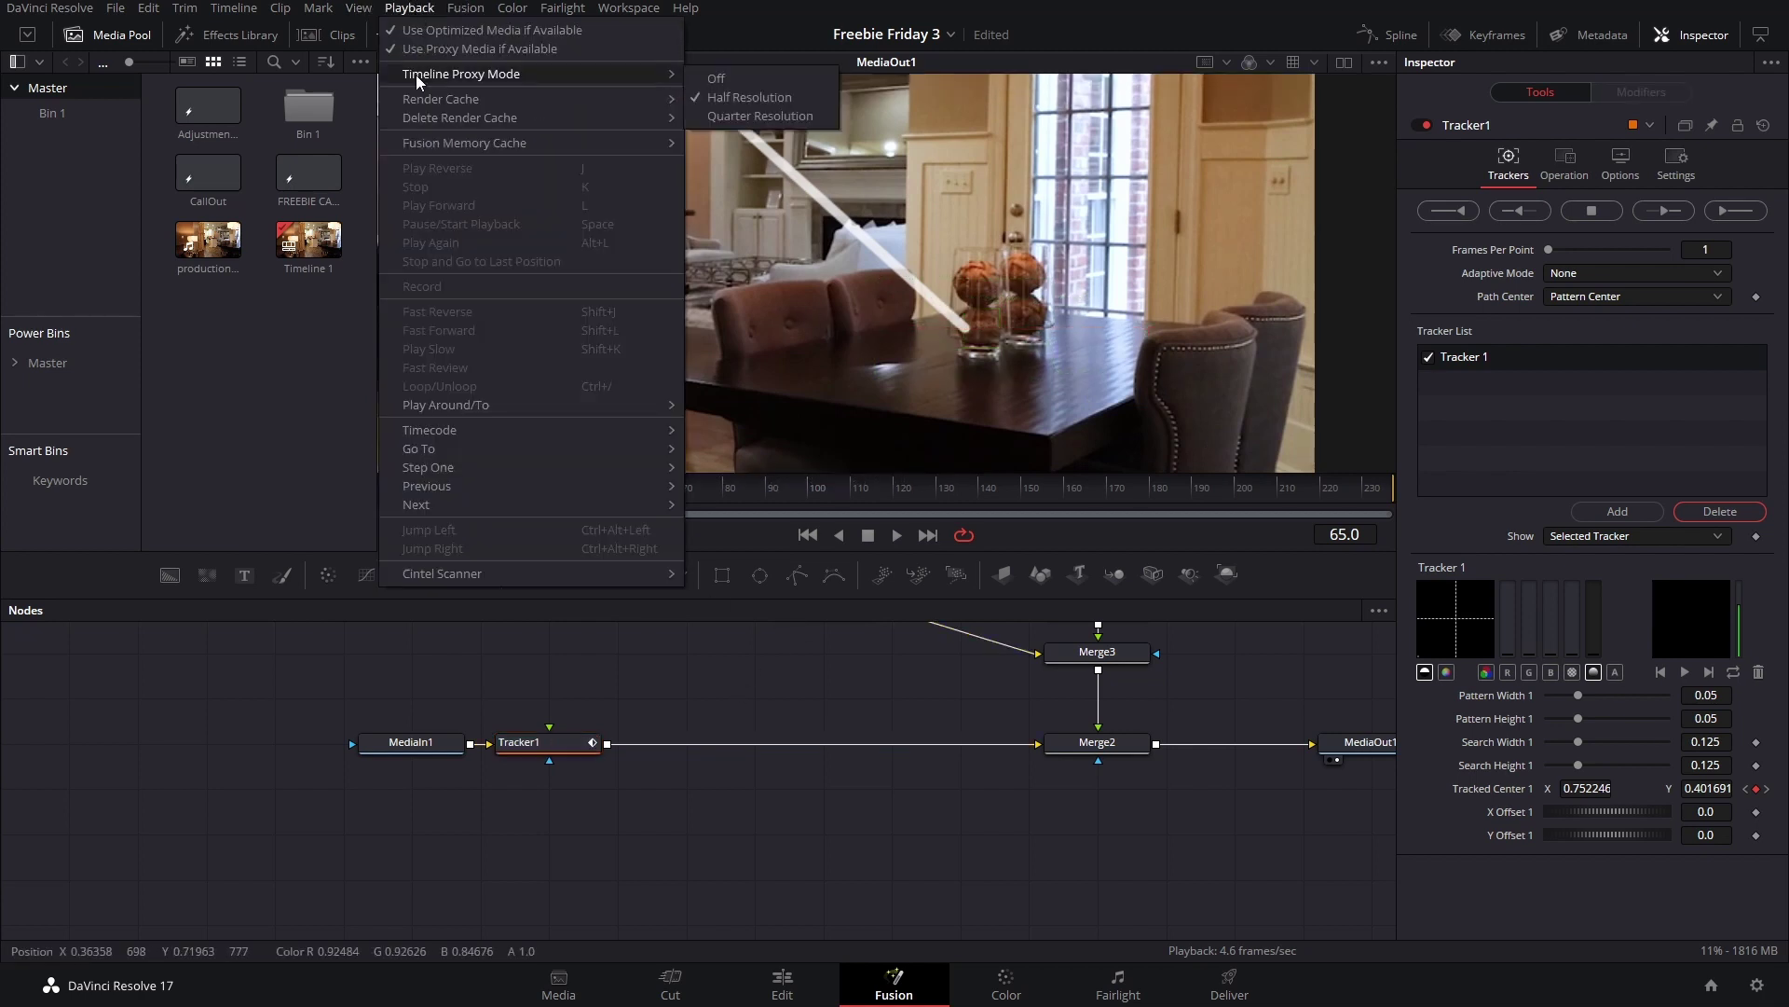
click(714, 78)
click(415, 484)
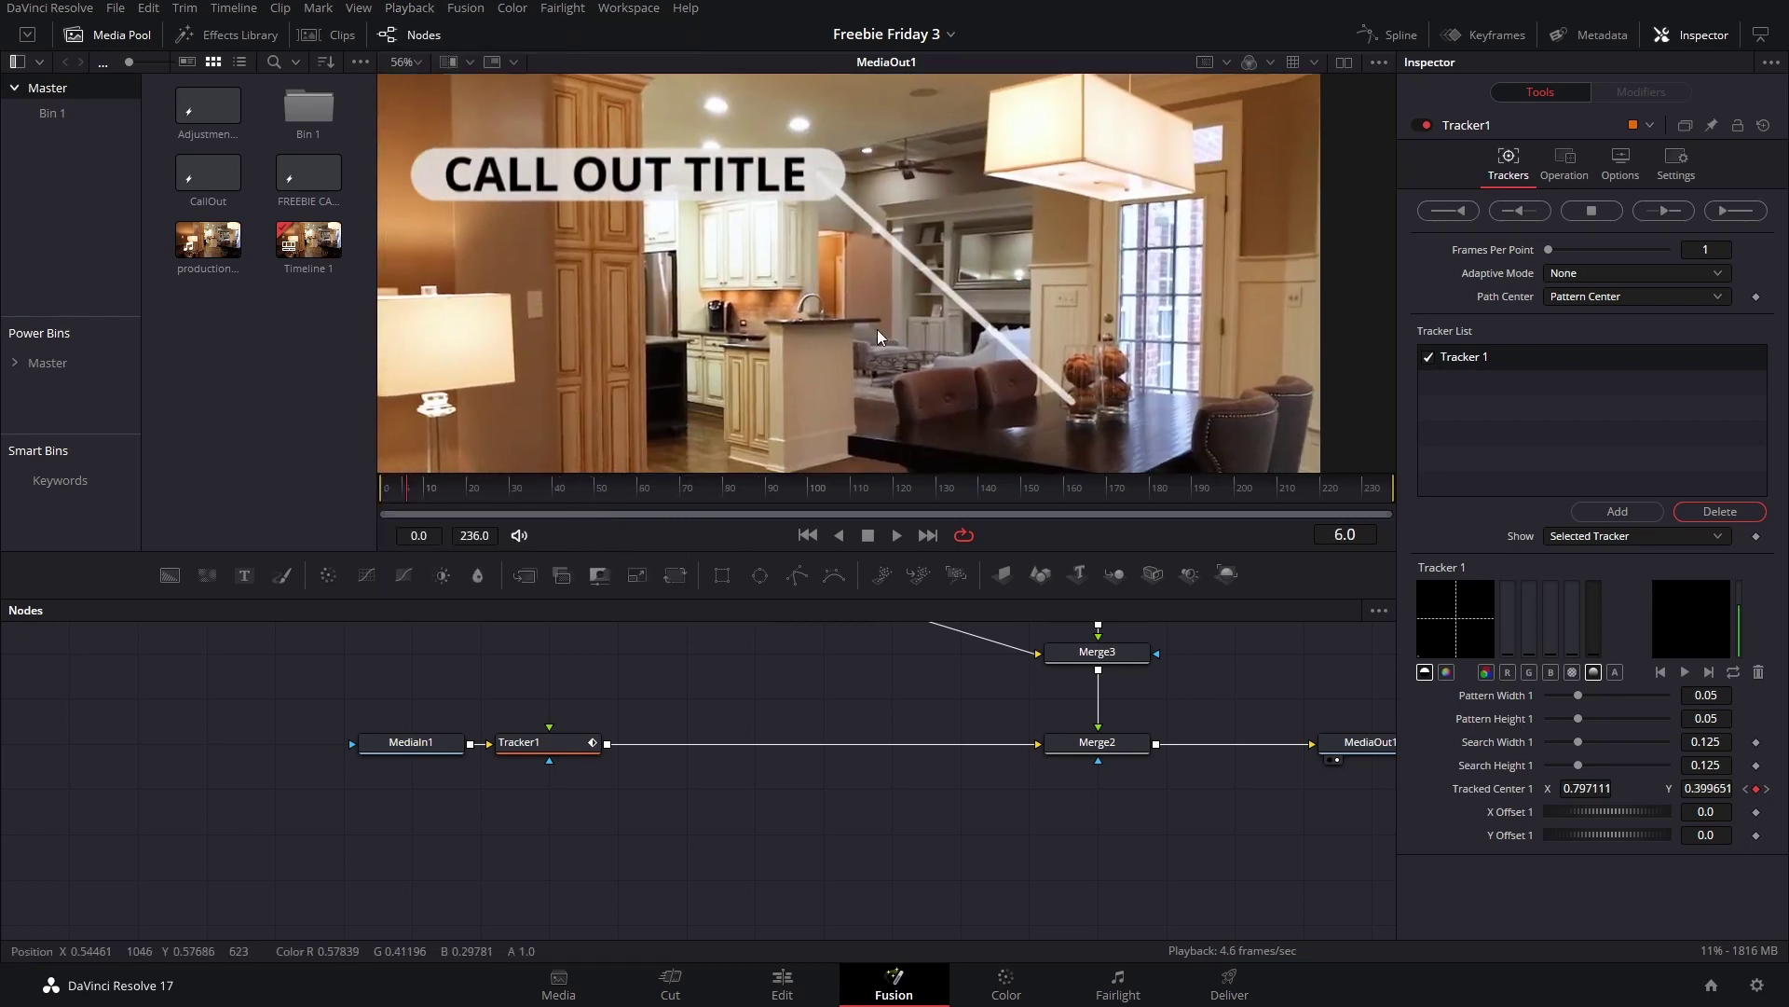
Step: Select all the callout nodes from the polygons down to Merge2, and open their animation curves in the Spline editor
scroll(1025, 738, up, 3)
key(Left)
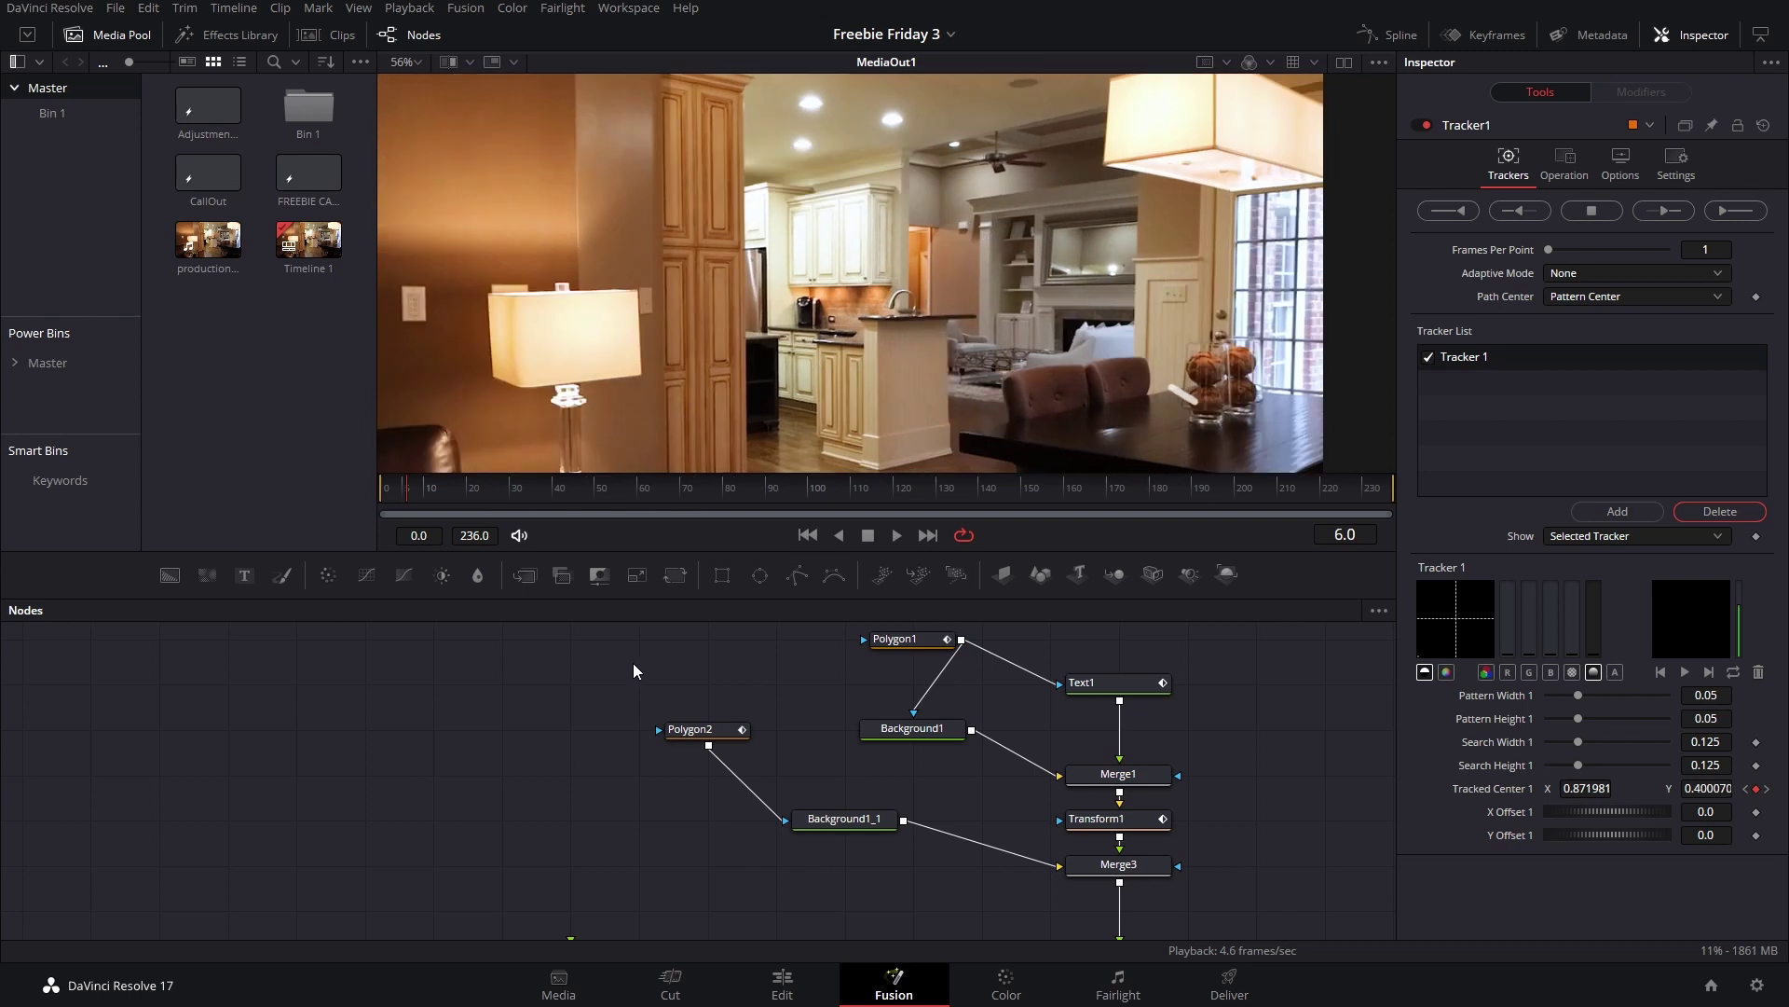
scroll(559, 671, down, 5)
drag(511, 656, 813, 919)
scroll(584, 818, up, 5)
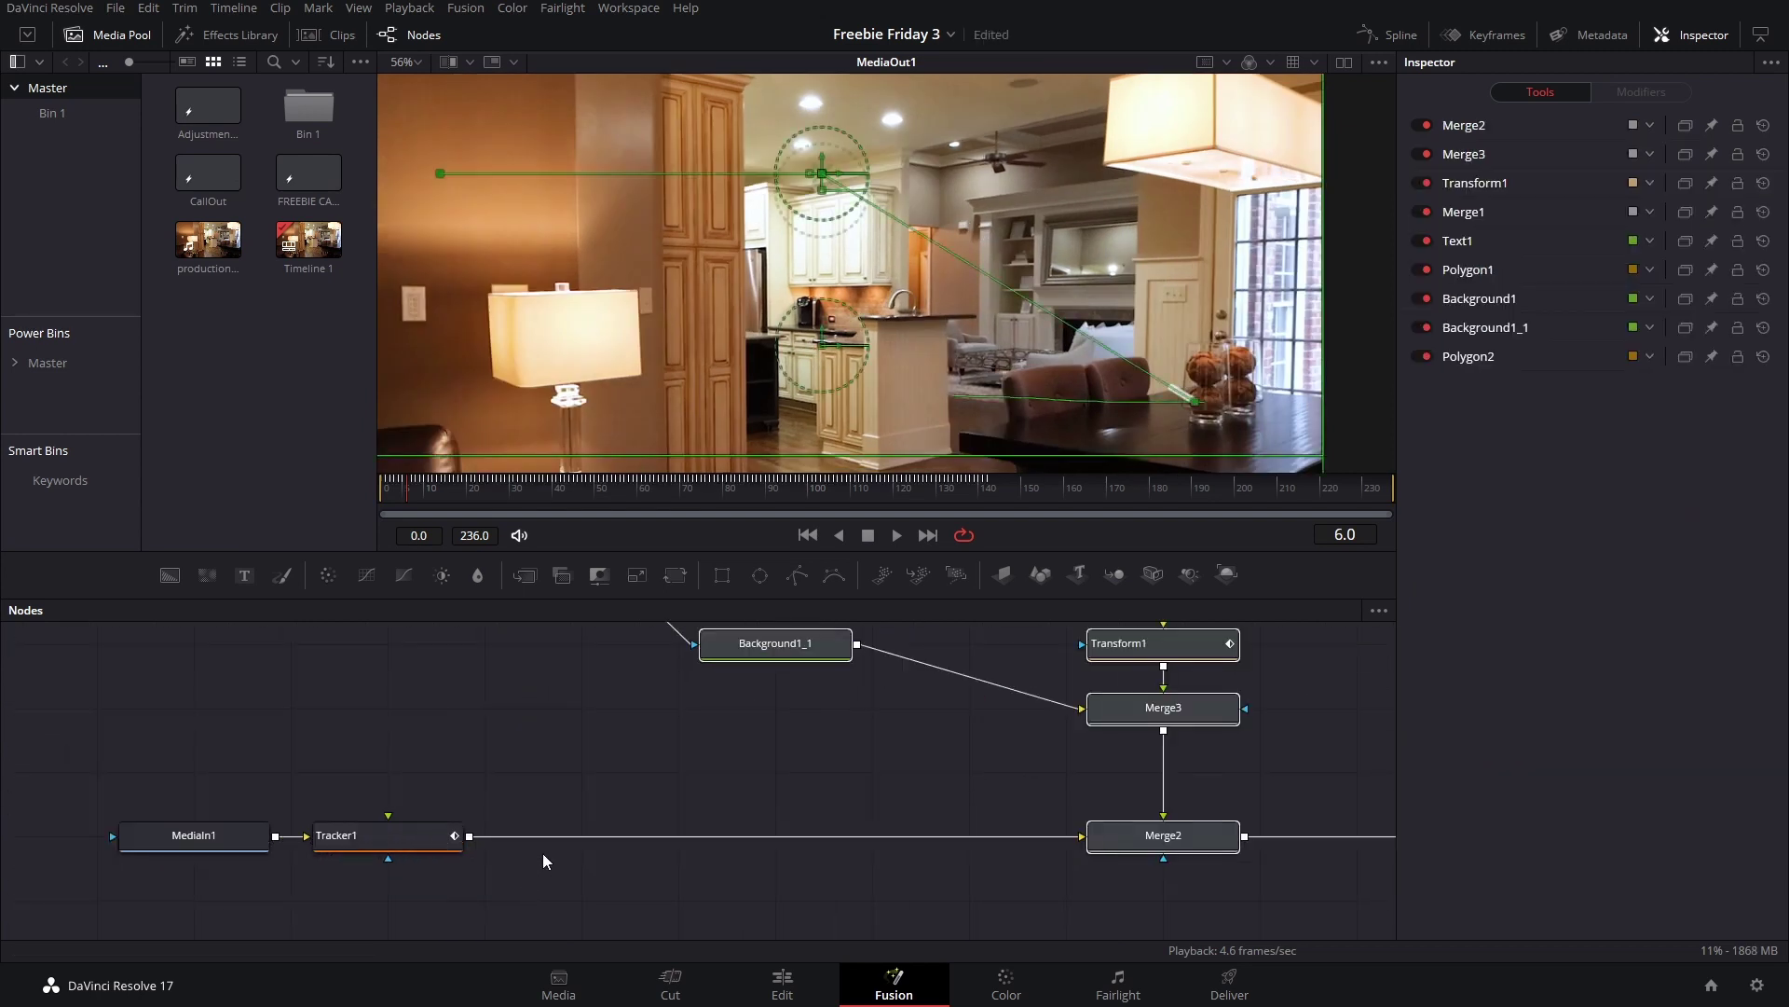
click(1395, 35)
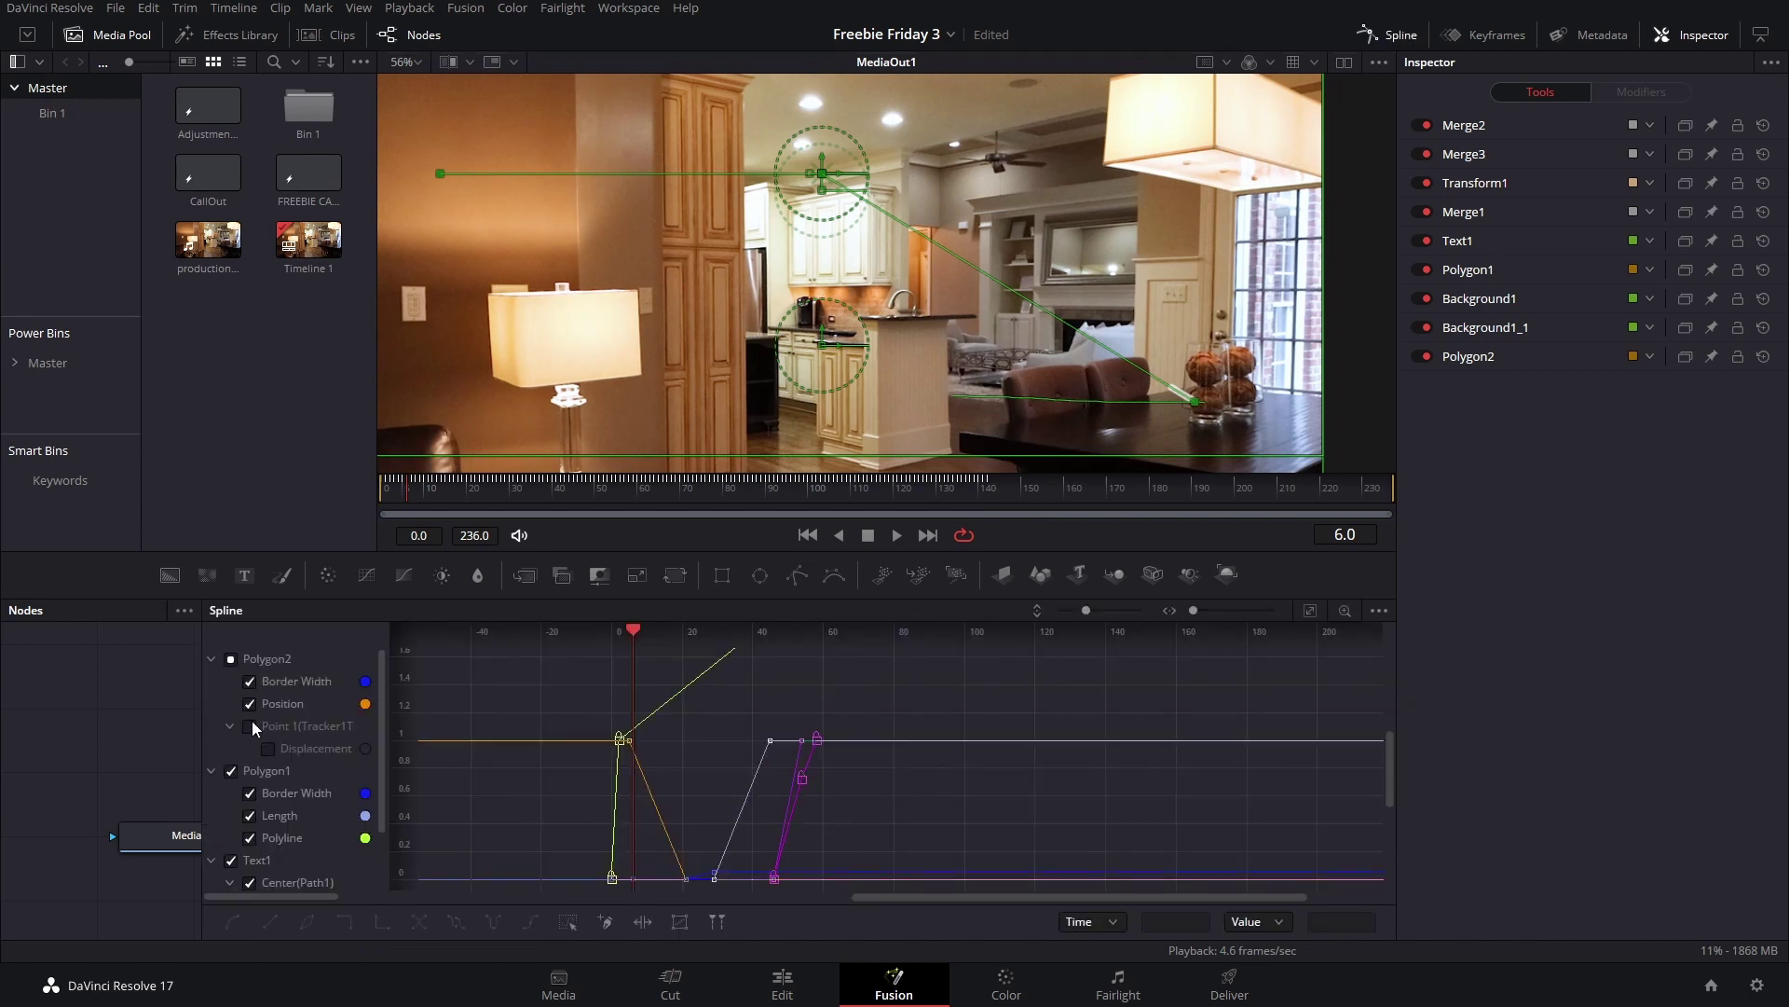
Step: Smooth all keyframes of the callout's animation curves, and show the ease in and ease out controls
scroll(342, 735, down, 3)
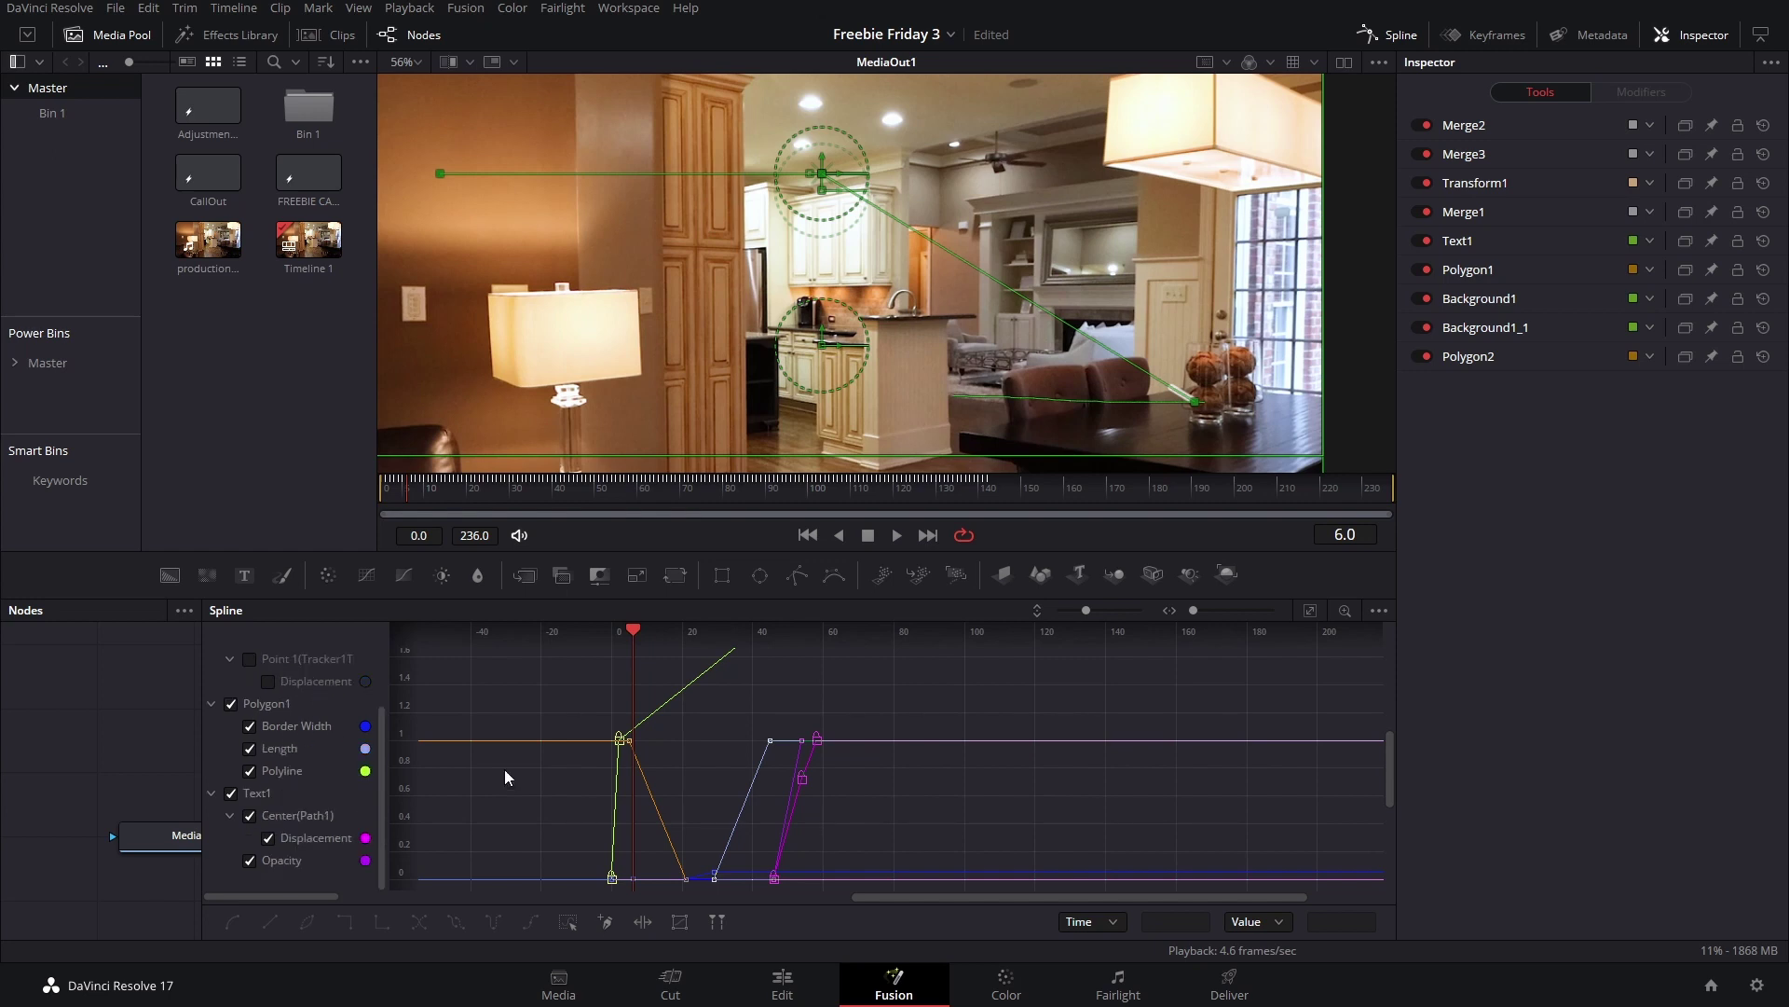
scroll(505, 777, down, 1)
scroll(316, 830, up, 3)
scroll(641, 749, down, 3)
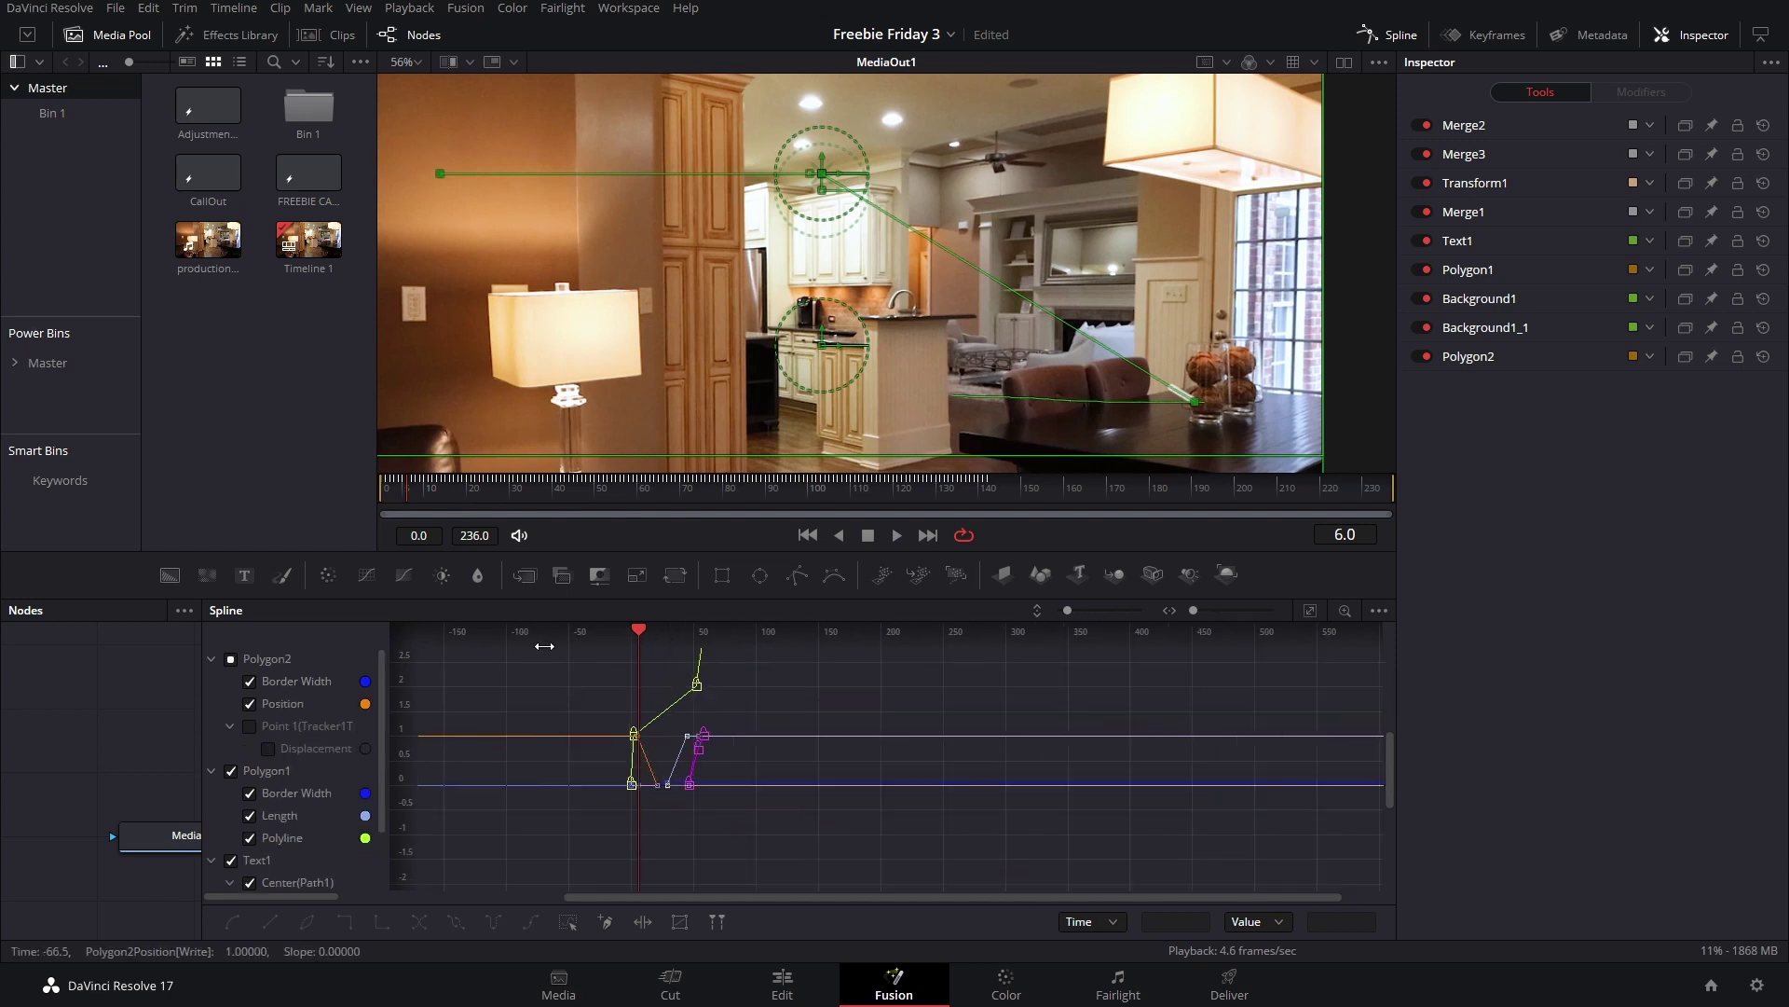
drag(531, 723, 563, 808)
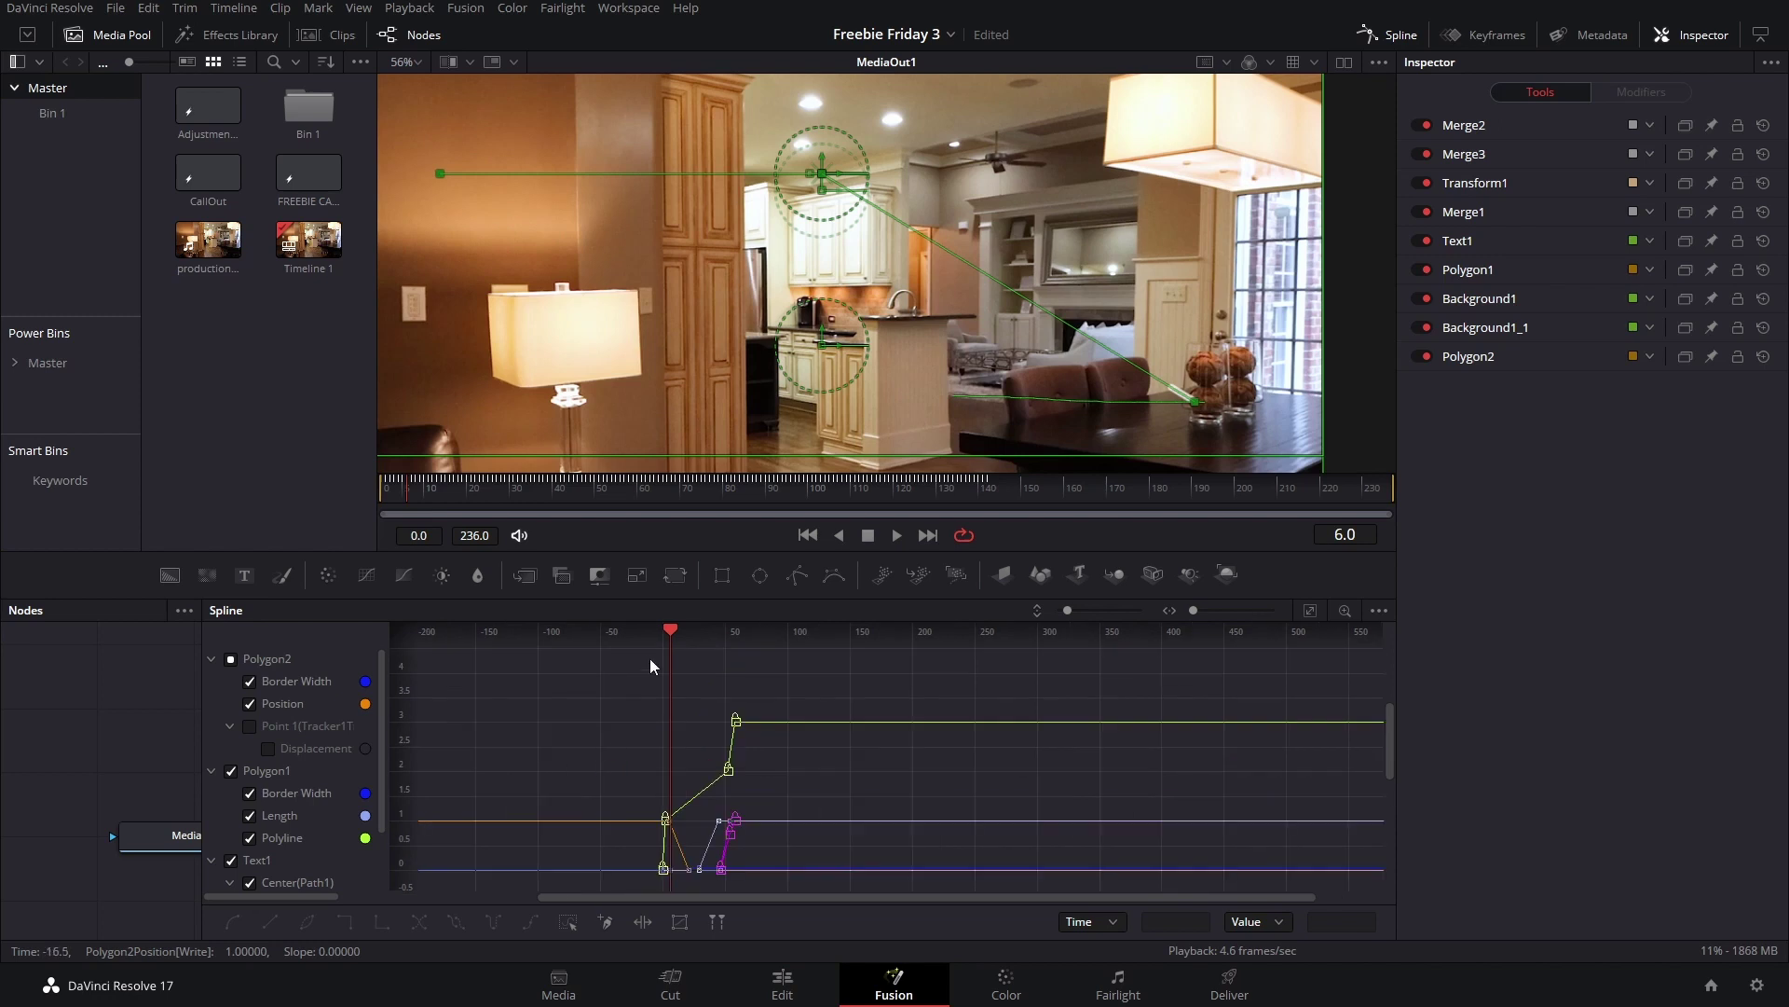
drag(572, 655, 824, 886)
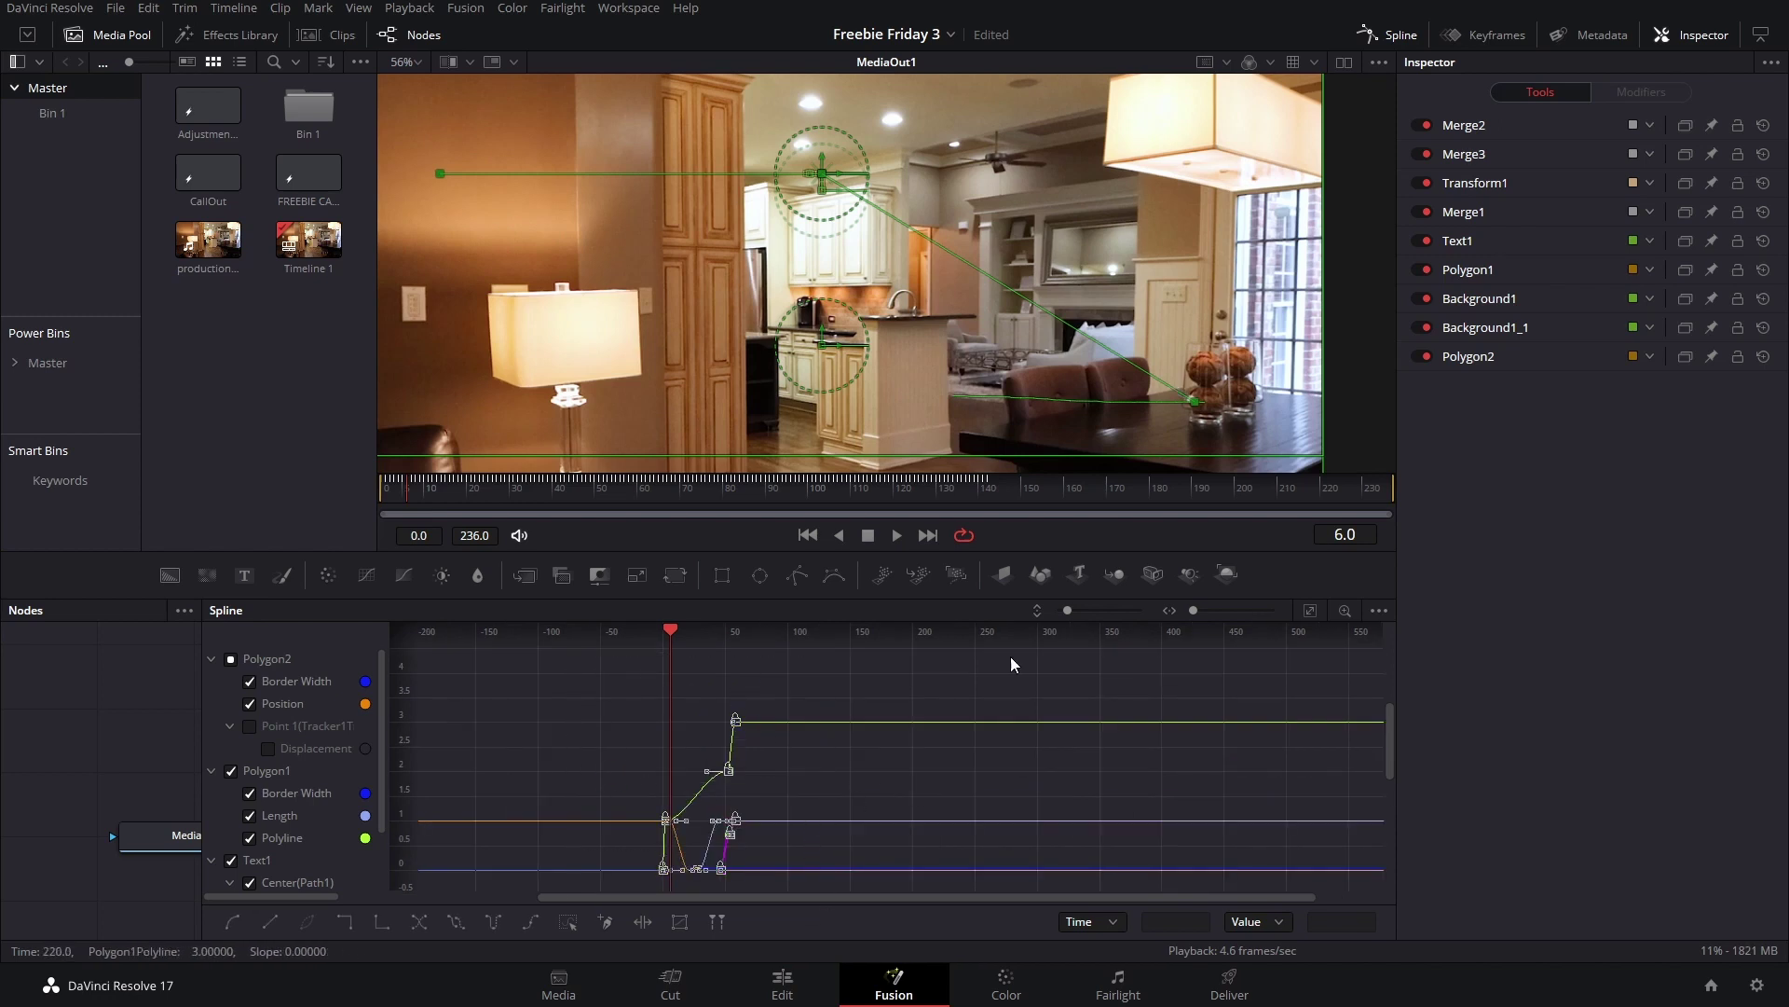
key(t)
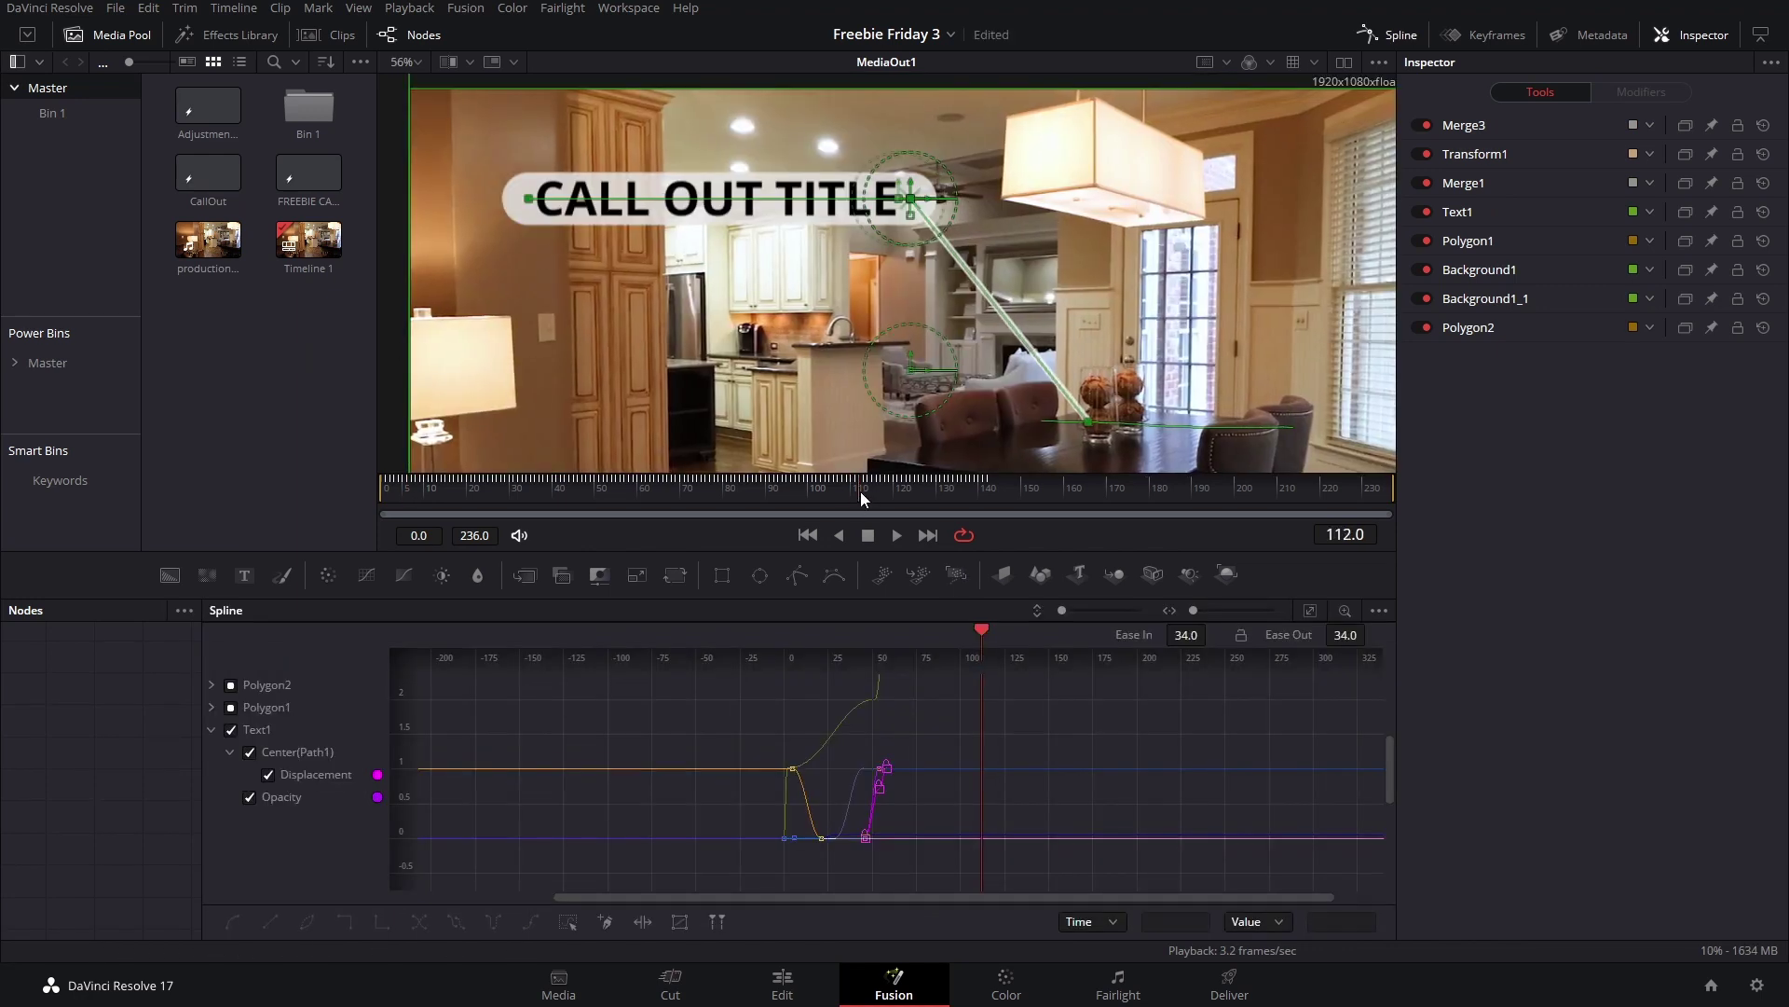
Step: Show only Text1's Displacement and Opacity curves, and flatten all of their keyframes
click(231, 709)
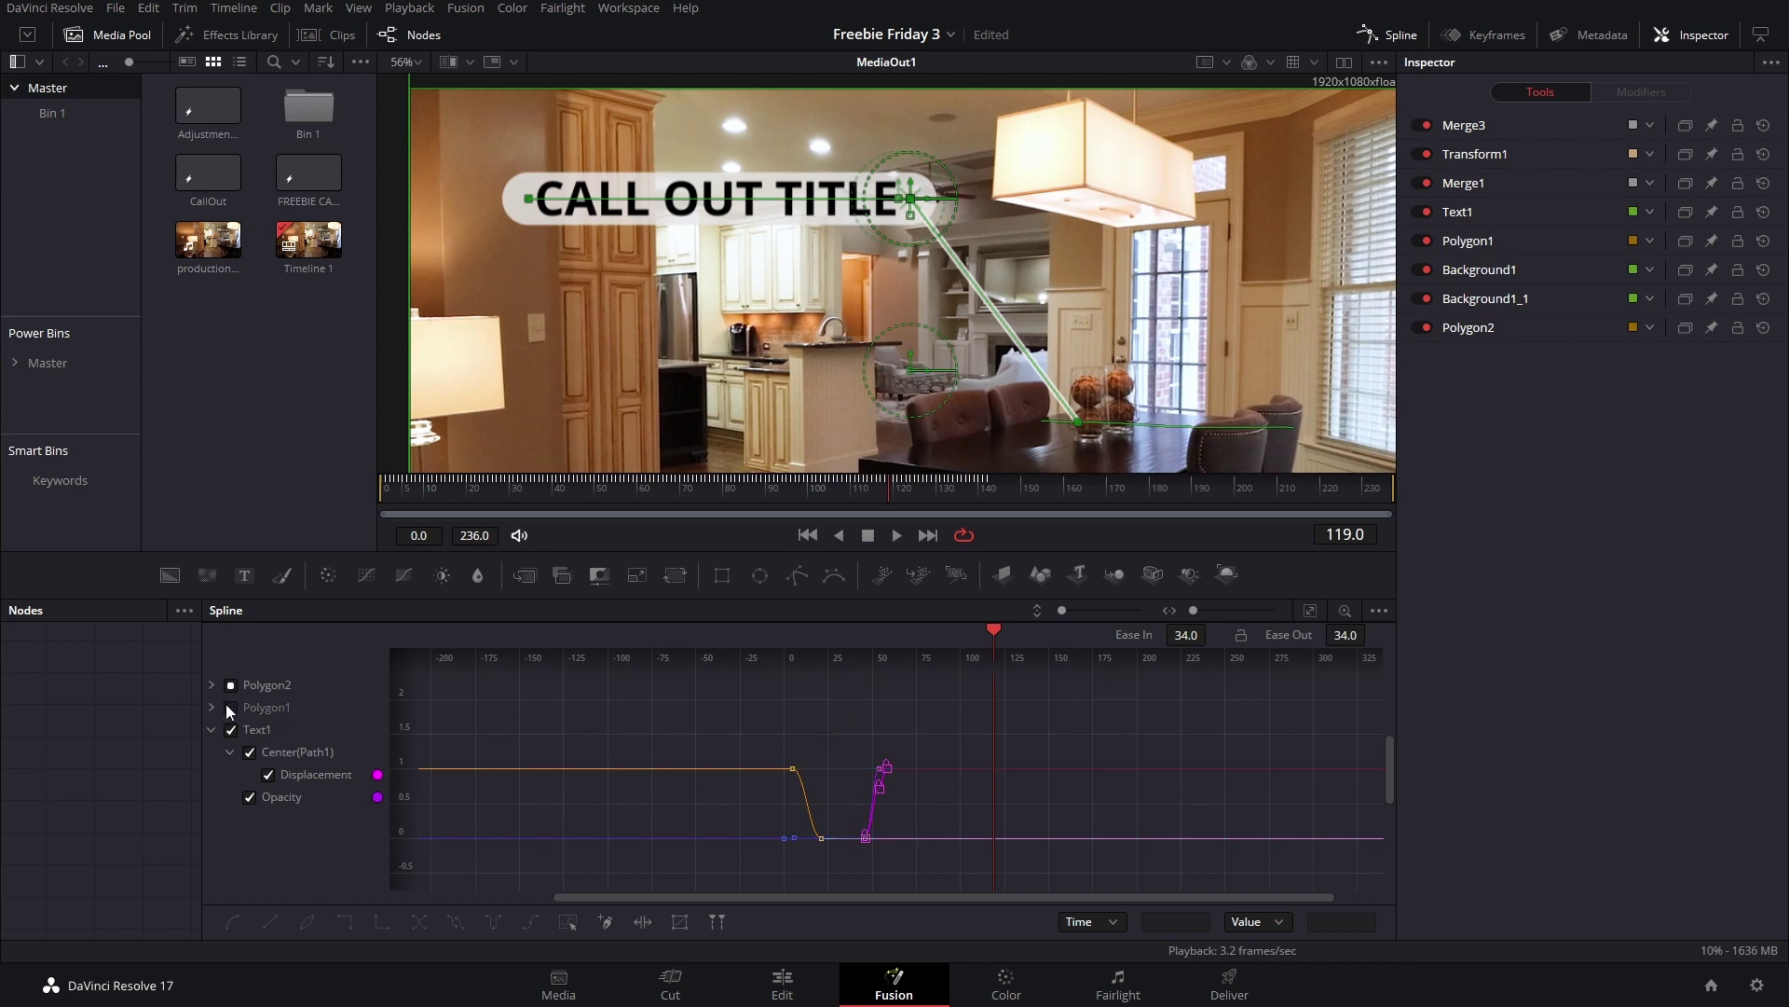
click(231, 688)
scroll(972, 825, up, 4)
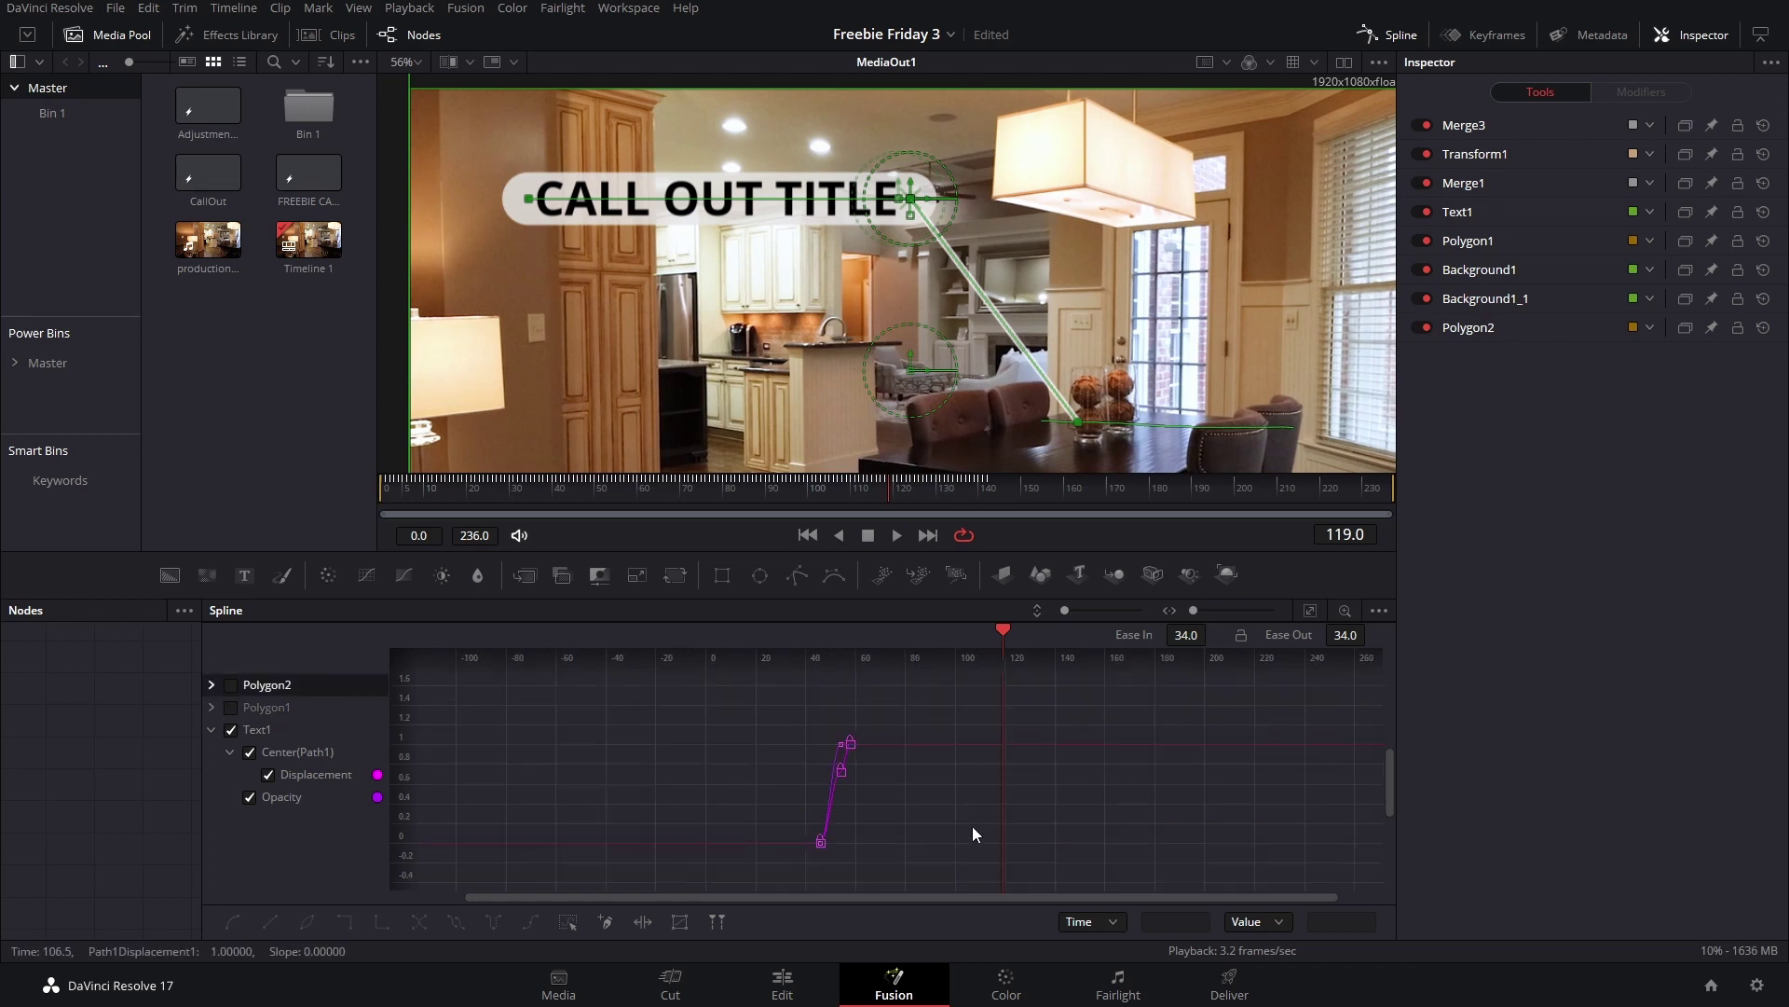
drag(971, 826, 842, 826)
scroll(842, 826, down, 2)
key(ctrl+a)
key(f)
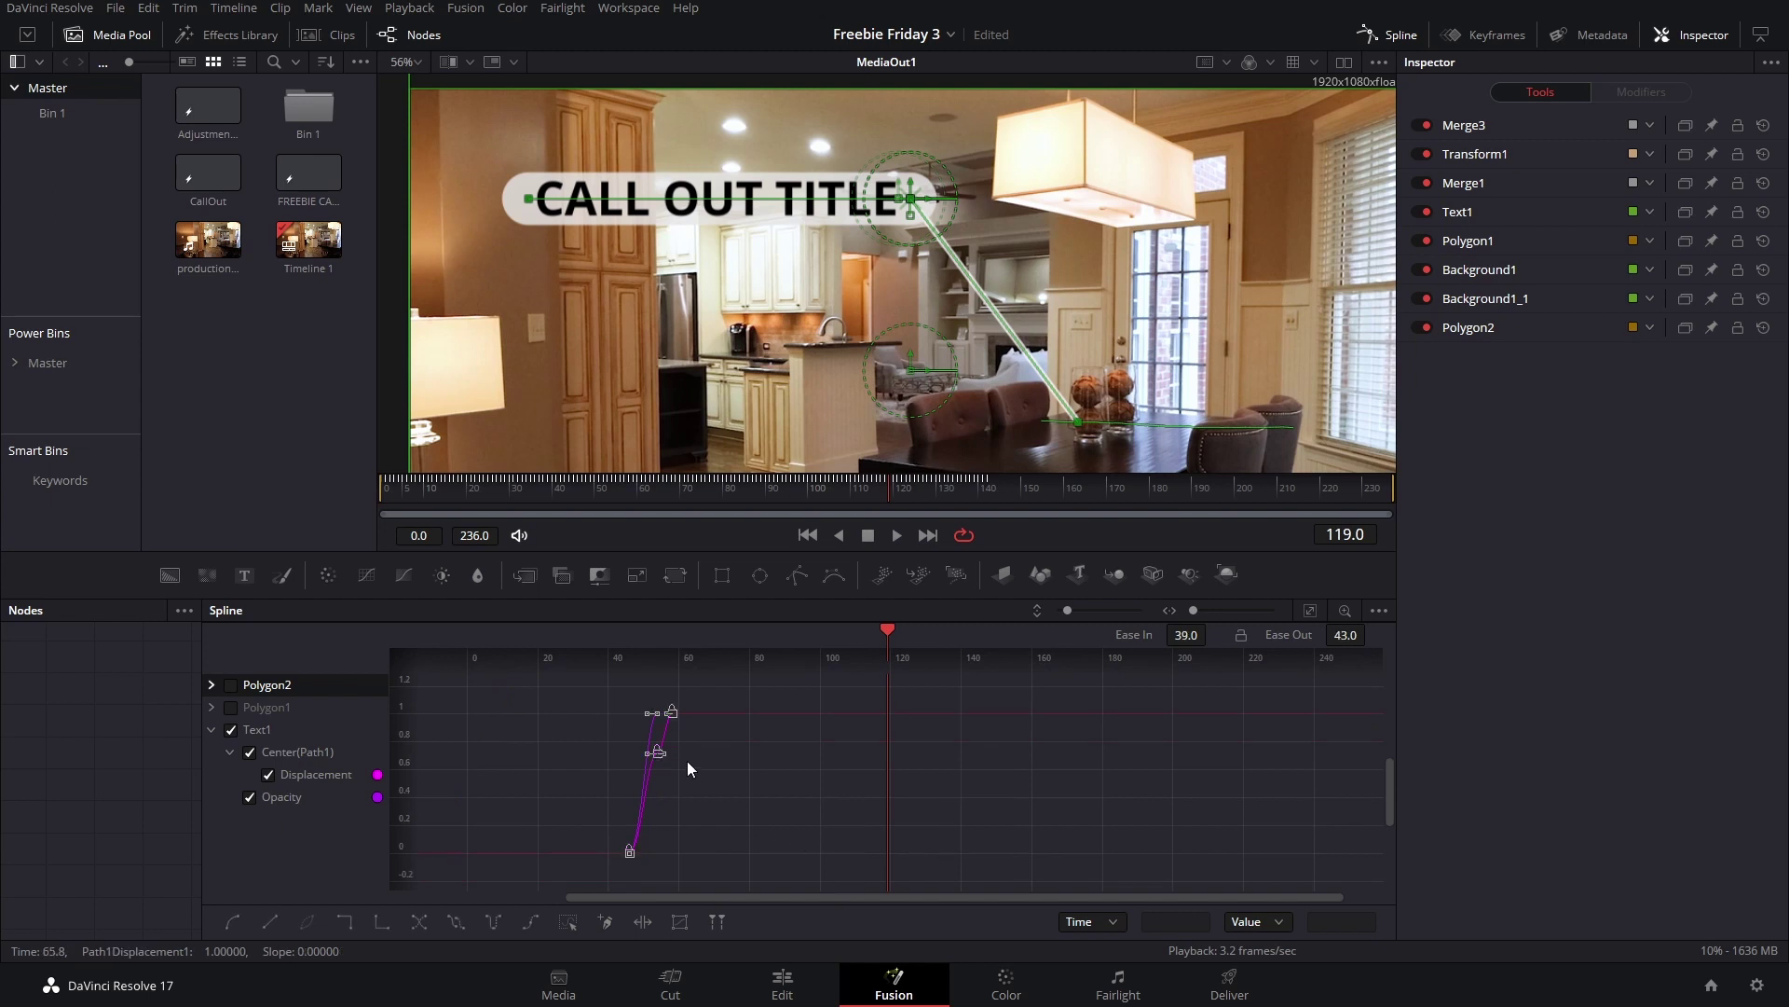
Step: Copy Text1's reveal keyframes to around frame 119 and reverse the copy so the title animates out
drag(625, 856, 885, 874)
click(419, 922)
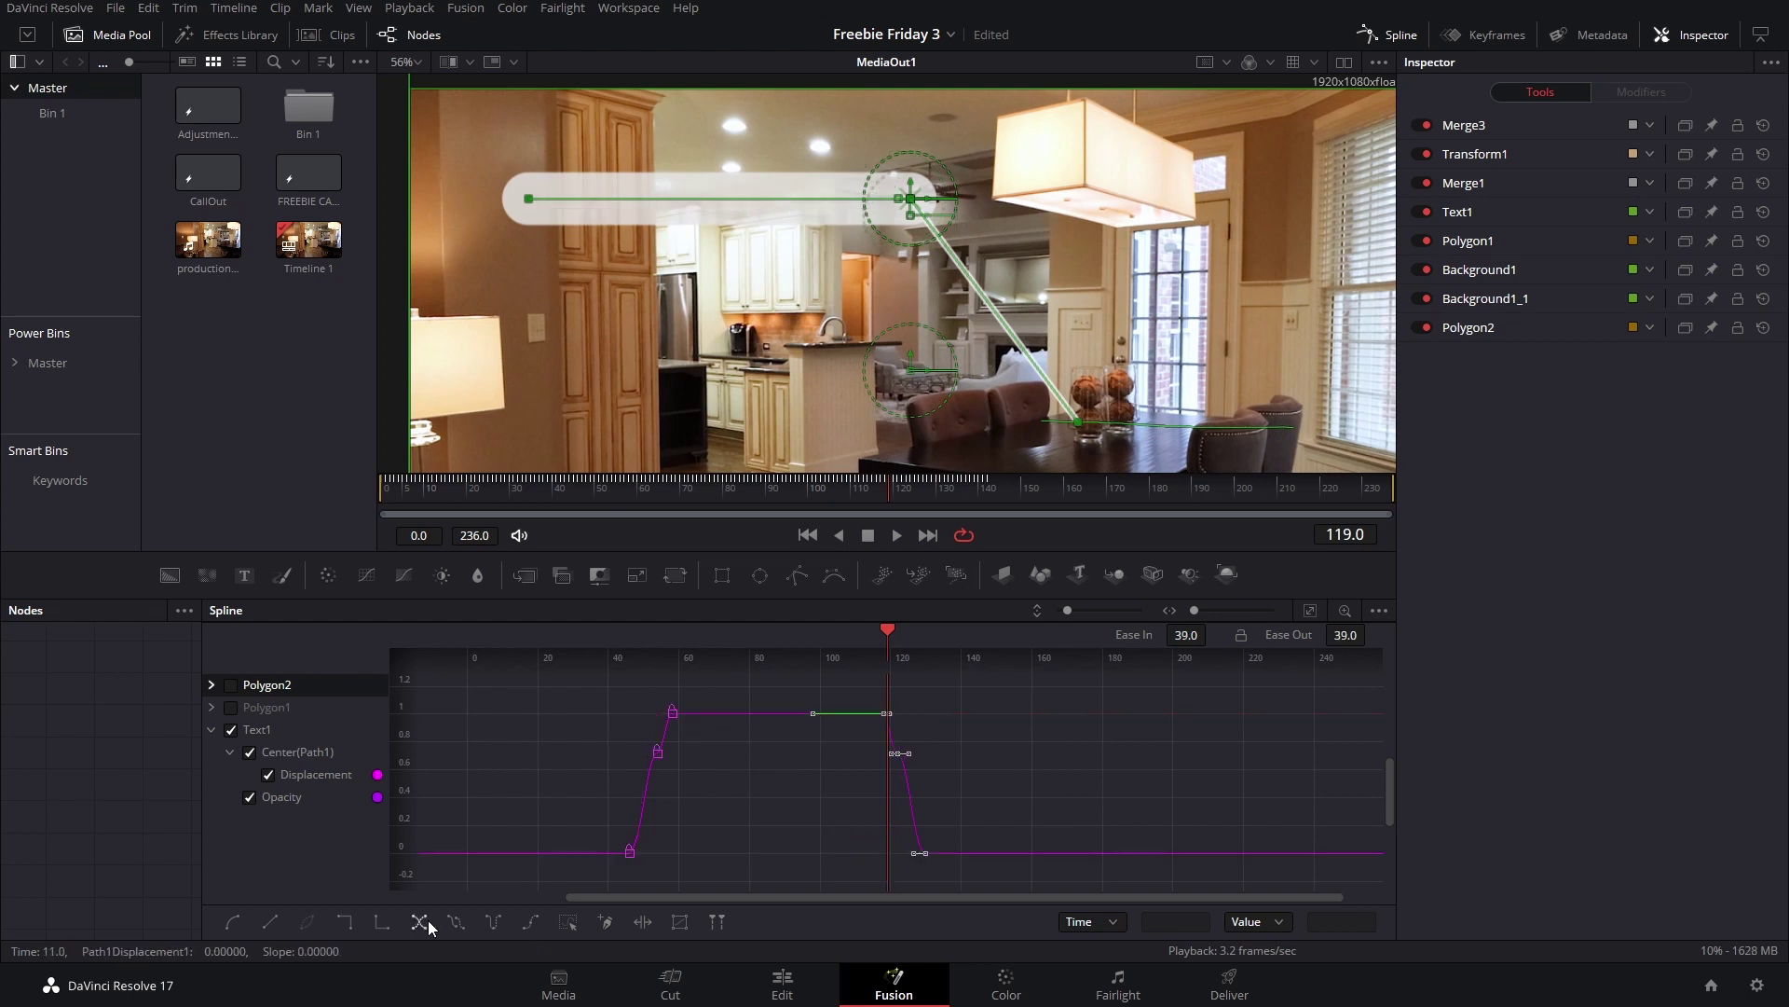
mouse_move(897, 485)
mouse_down()
mouse_move(973, 514)
mouse_move(891, 518)
mouse_move(920, 489)
mouse_up()
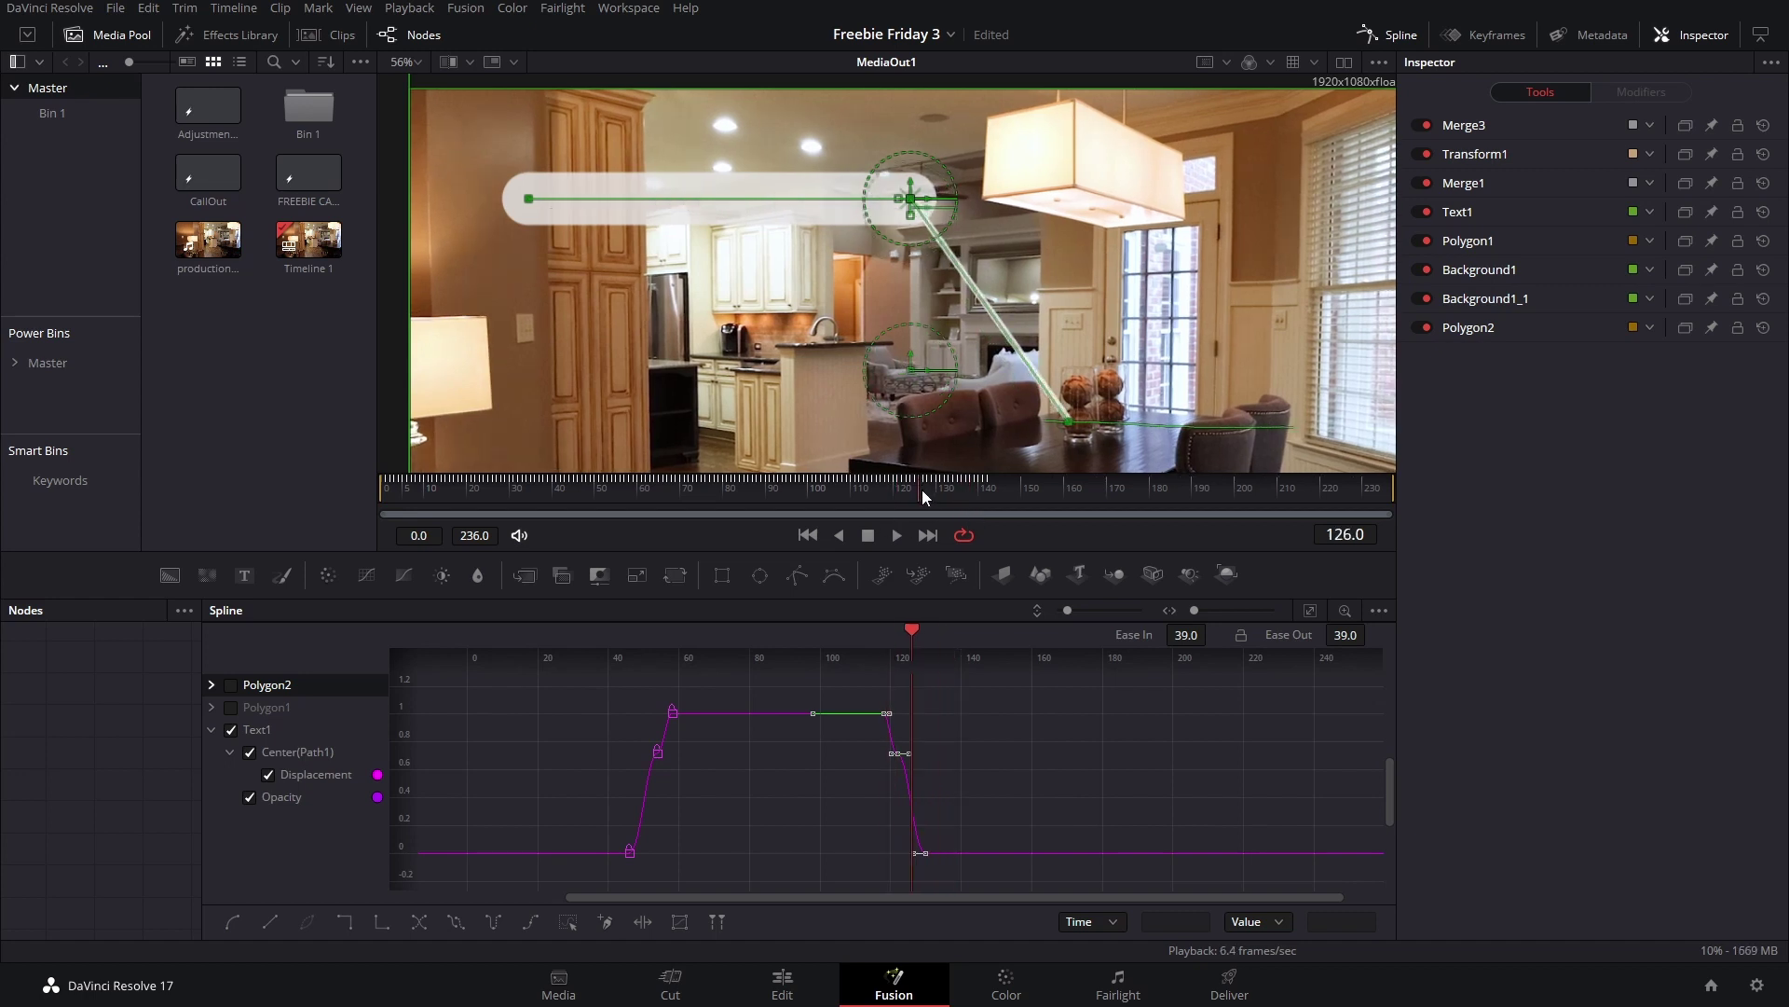
Step: Show Polygon1's curves, and duplicate its Border Width and Length keyframes after the original ones
click(232, 729)
click(232, 710)
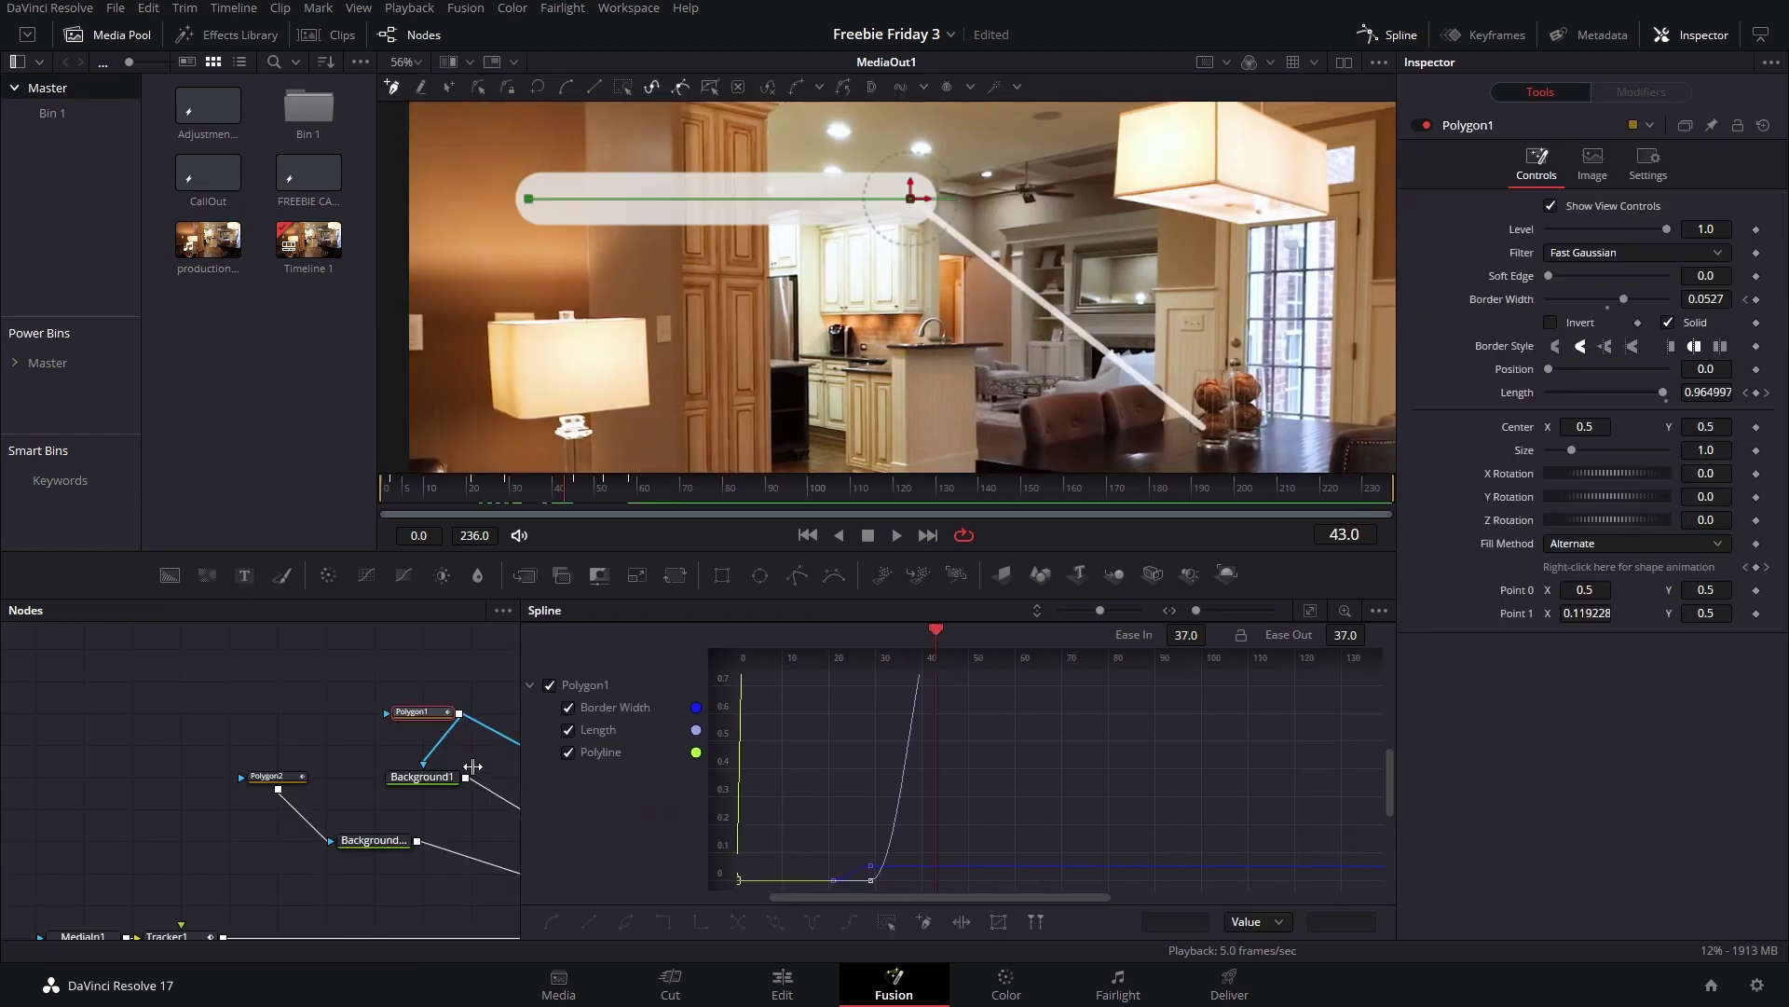
drag(521, 766, 472, 766)
scroll(977, 796, down, 3)
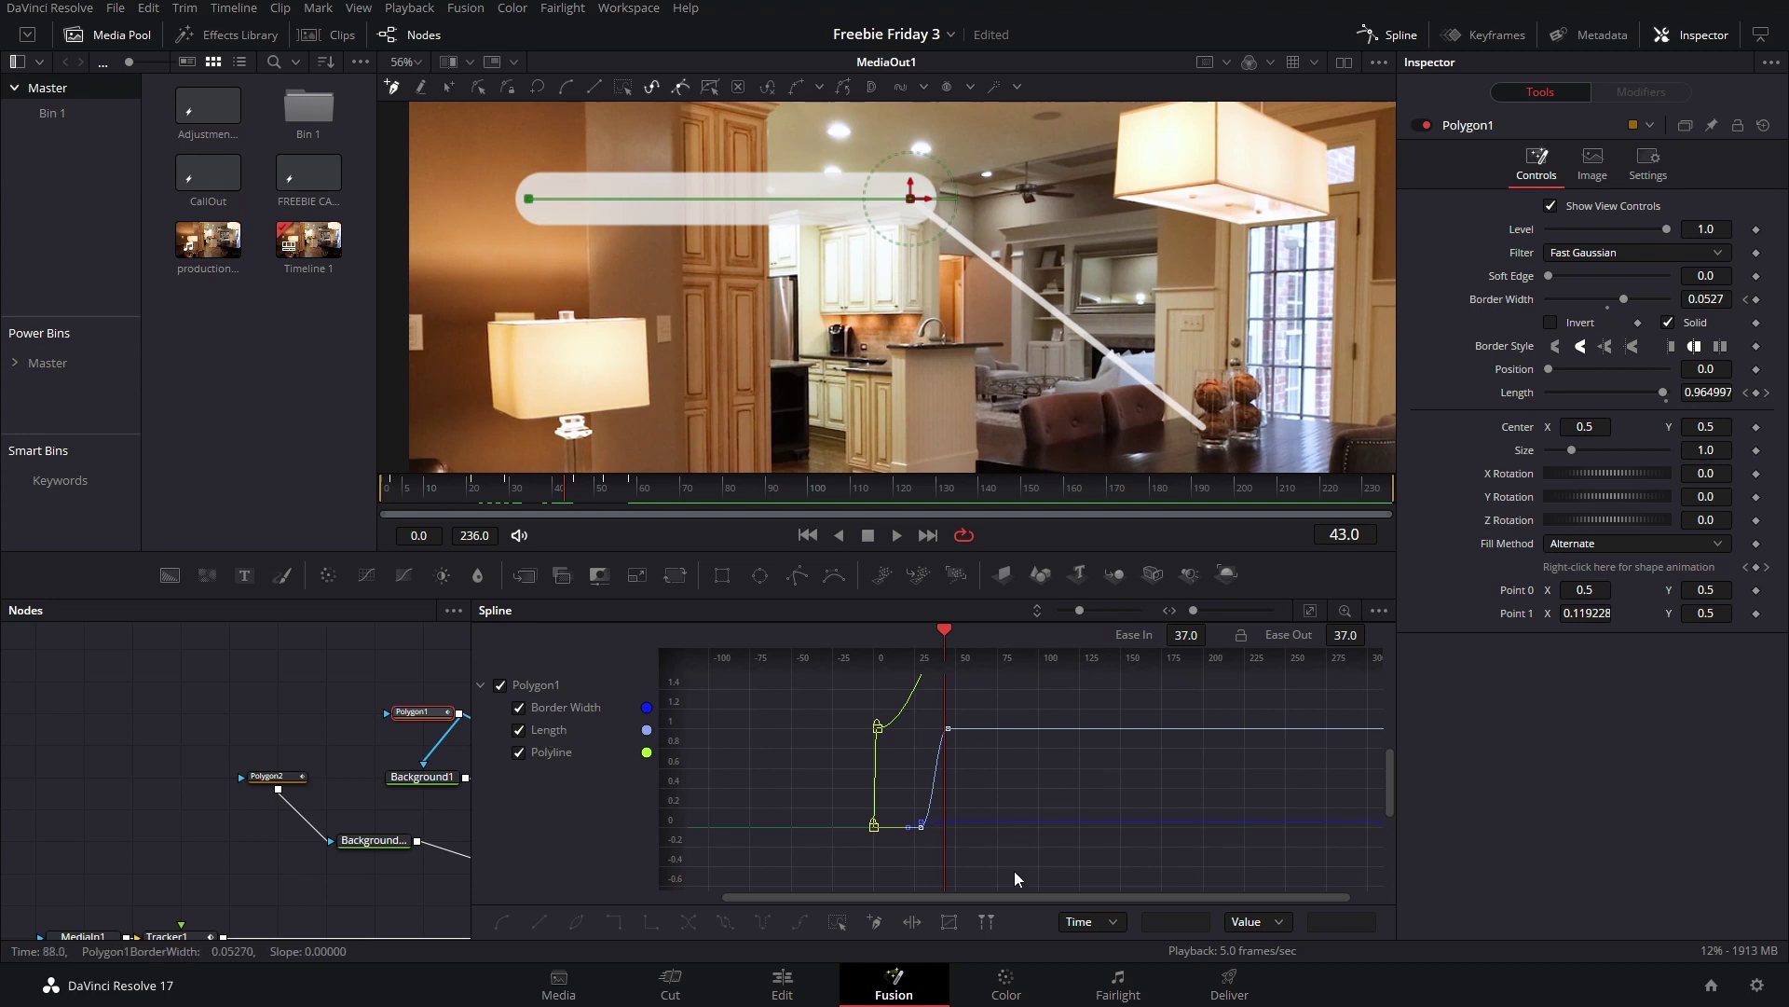
drag(908, 742, 1036, 748)
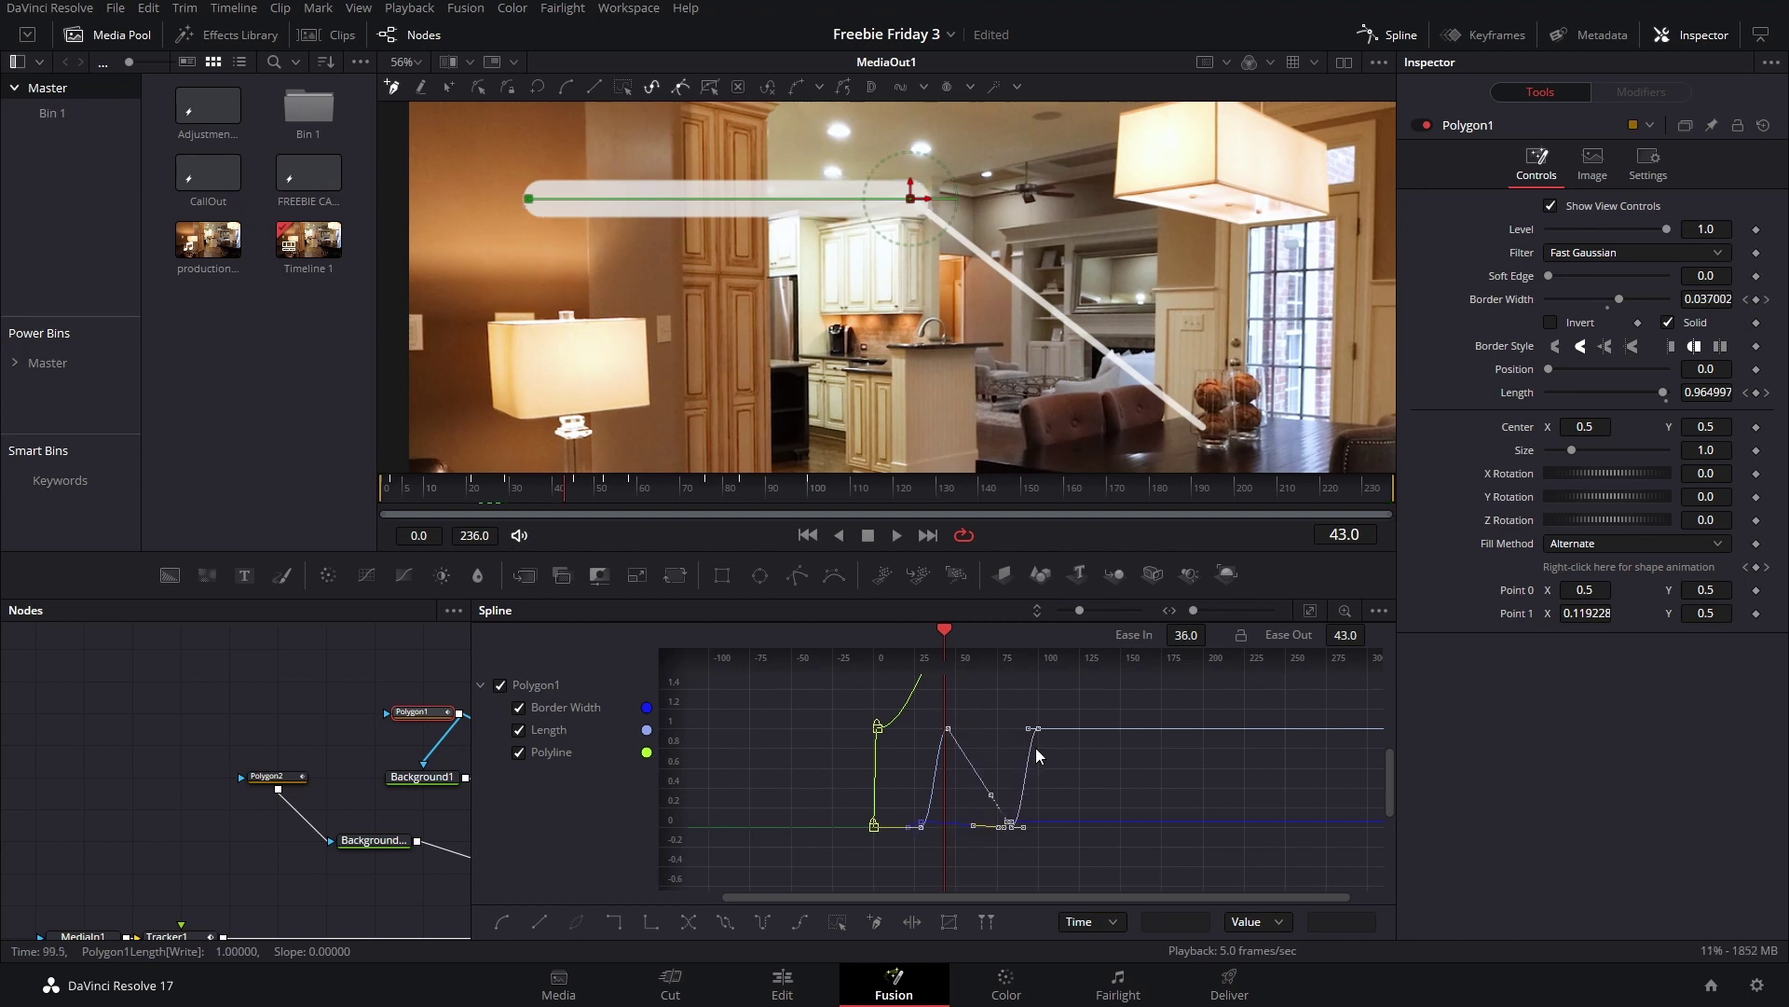
Step: Move Polygon1's duplicated keyframes to around frame 129 and reverse them so the label background retracts
drag(705, 490, 908, 522)
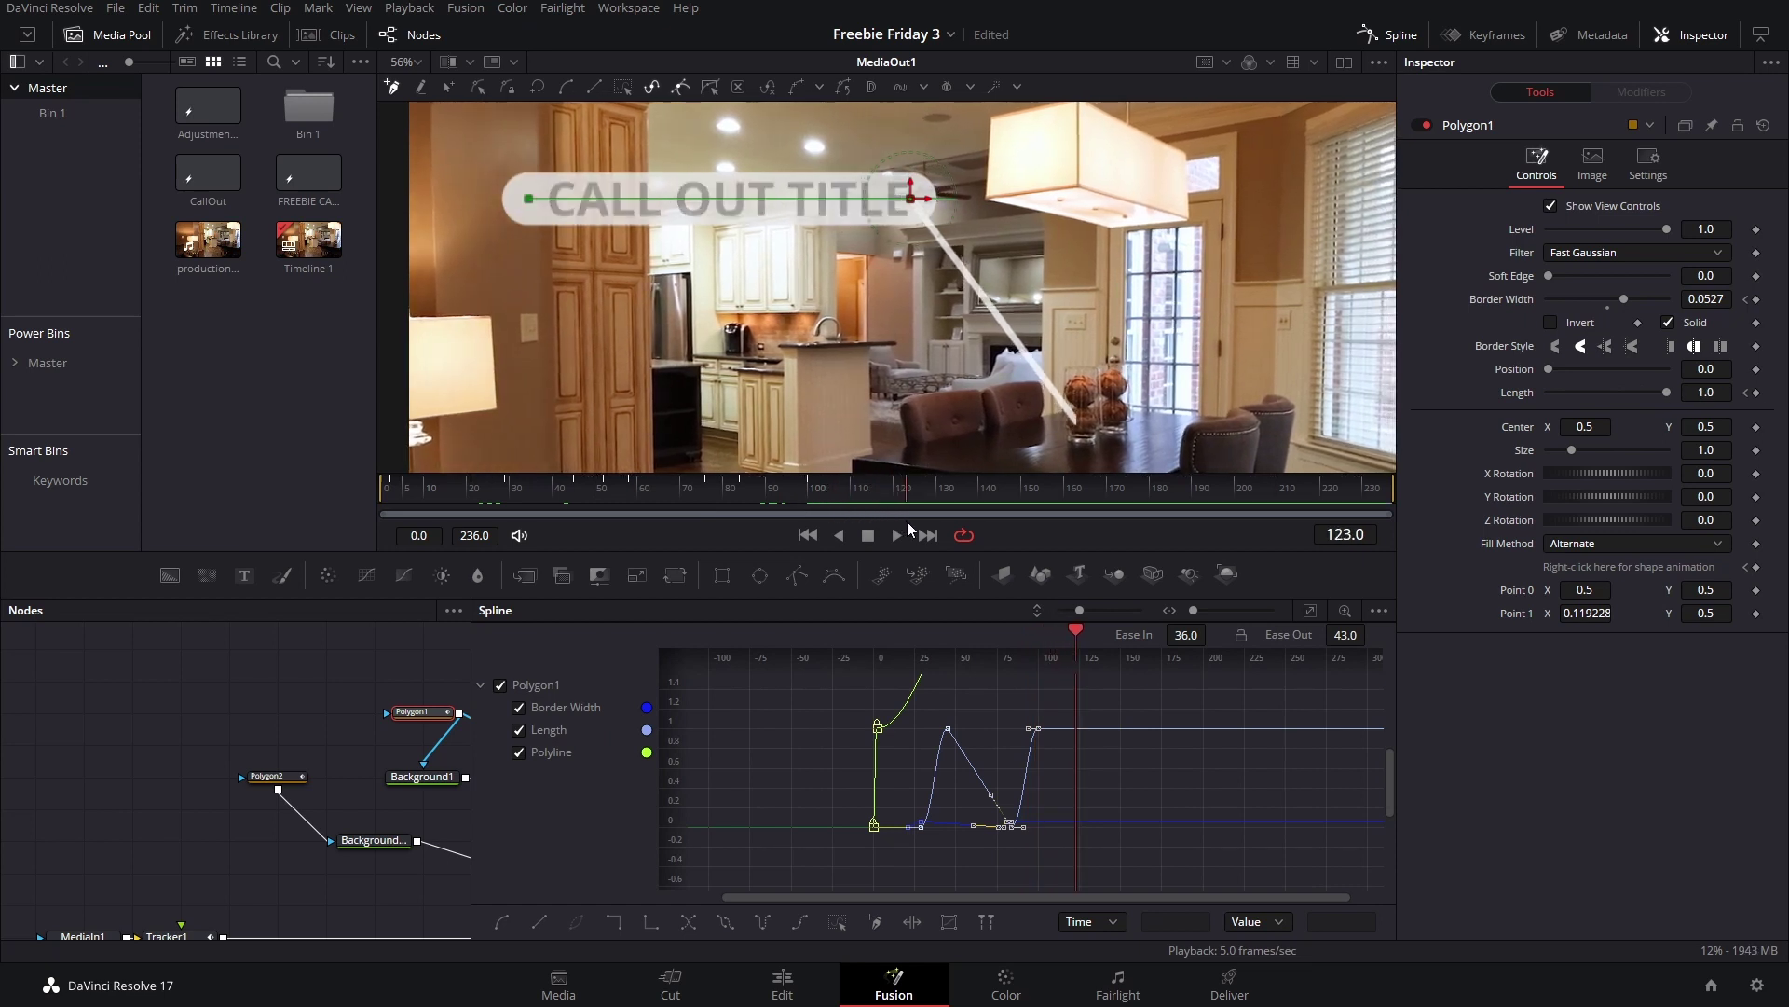
click(1009, 701)
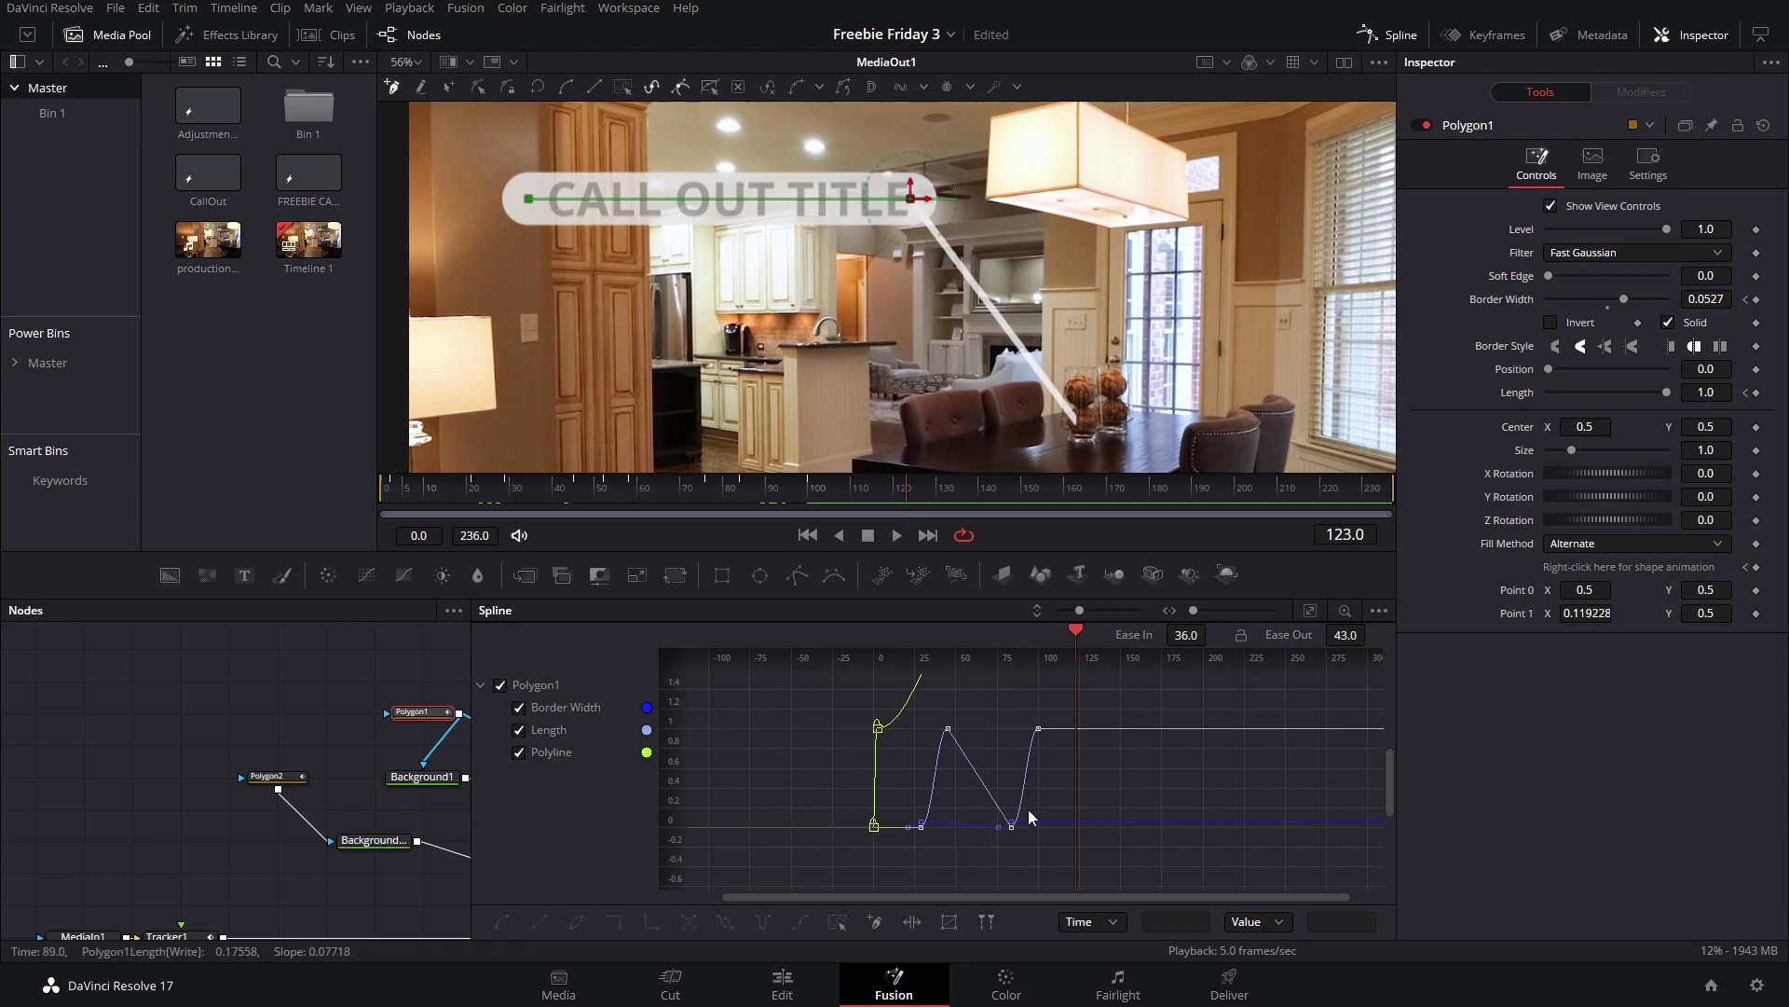
drag(1054, 867, 986, 664)
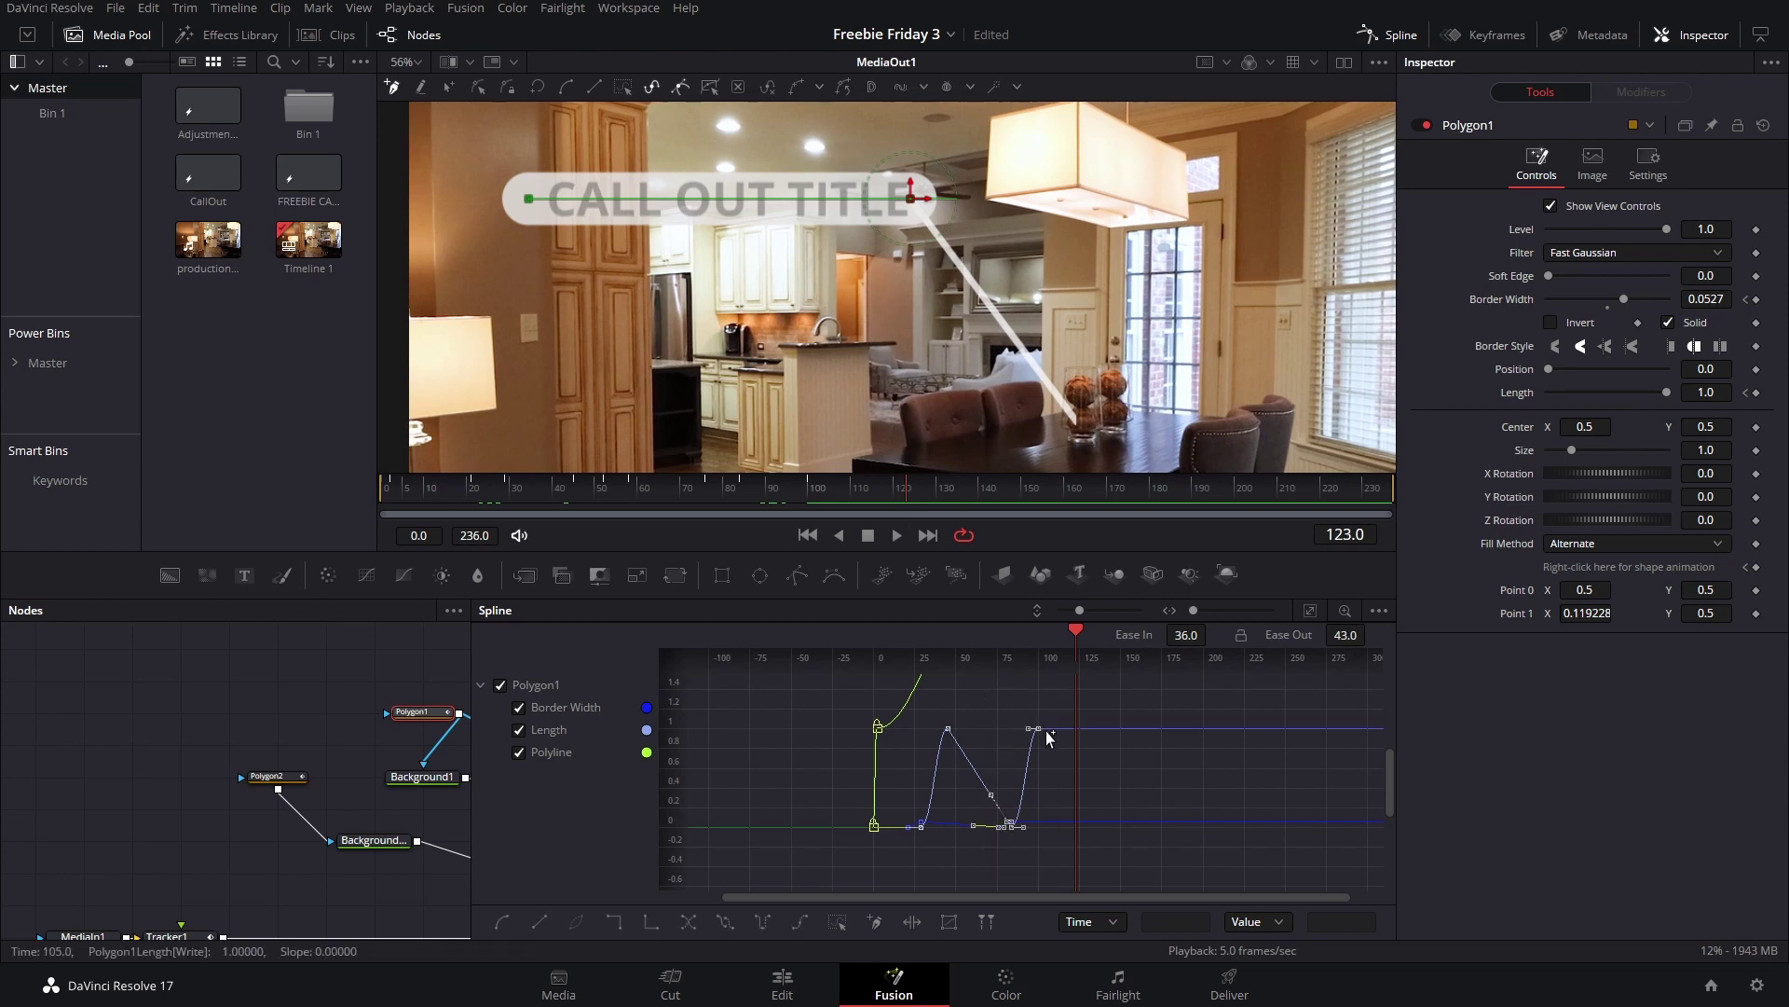
drag(1037, 731, 1108, 731)
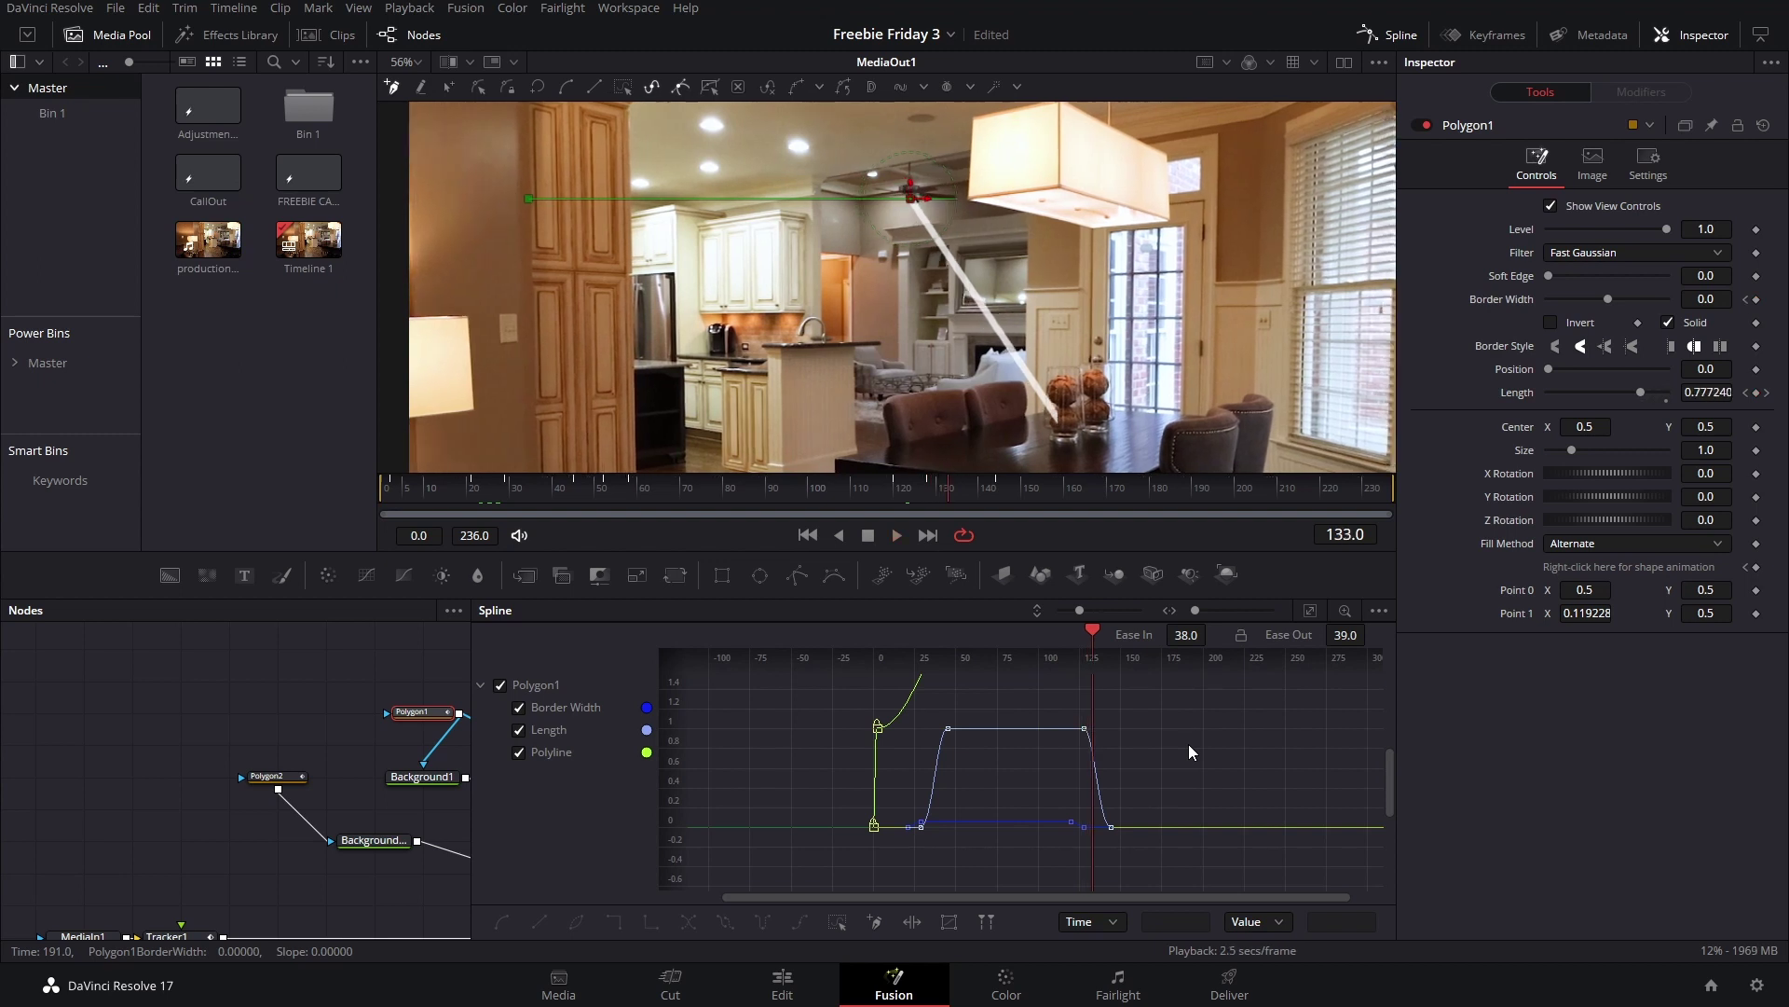
Step: Shift Polygon1's closing Border Width keyframes to around frame 145, where the Length animation ends, and check the playback
drag(1050, 790, 1117, 845)
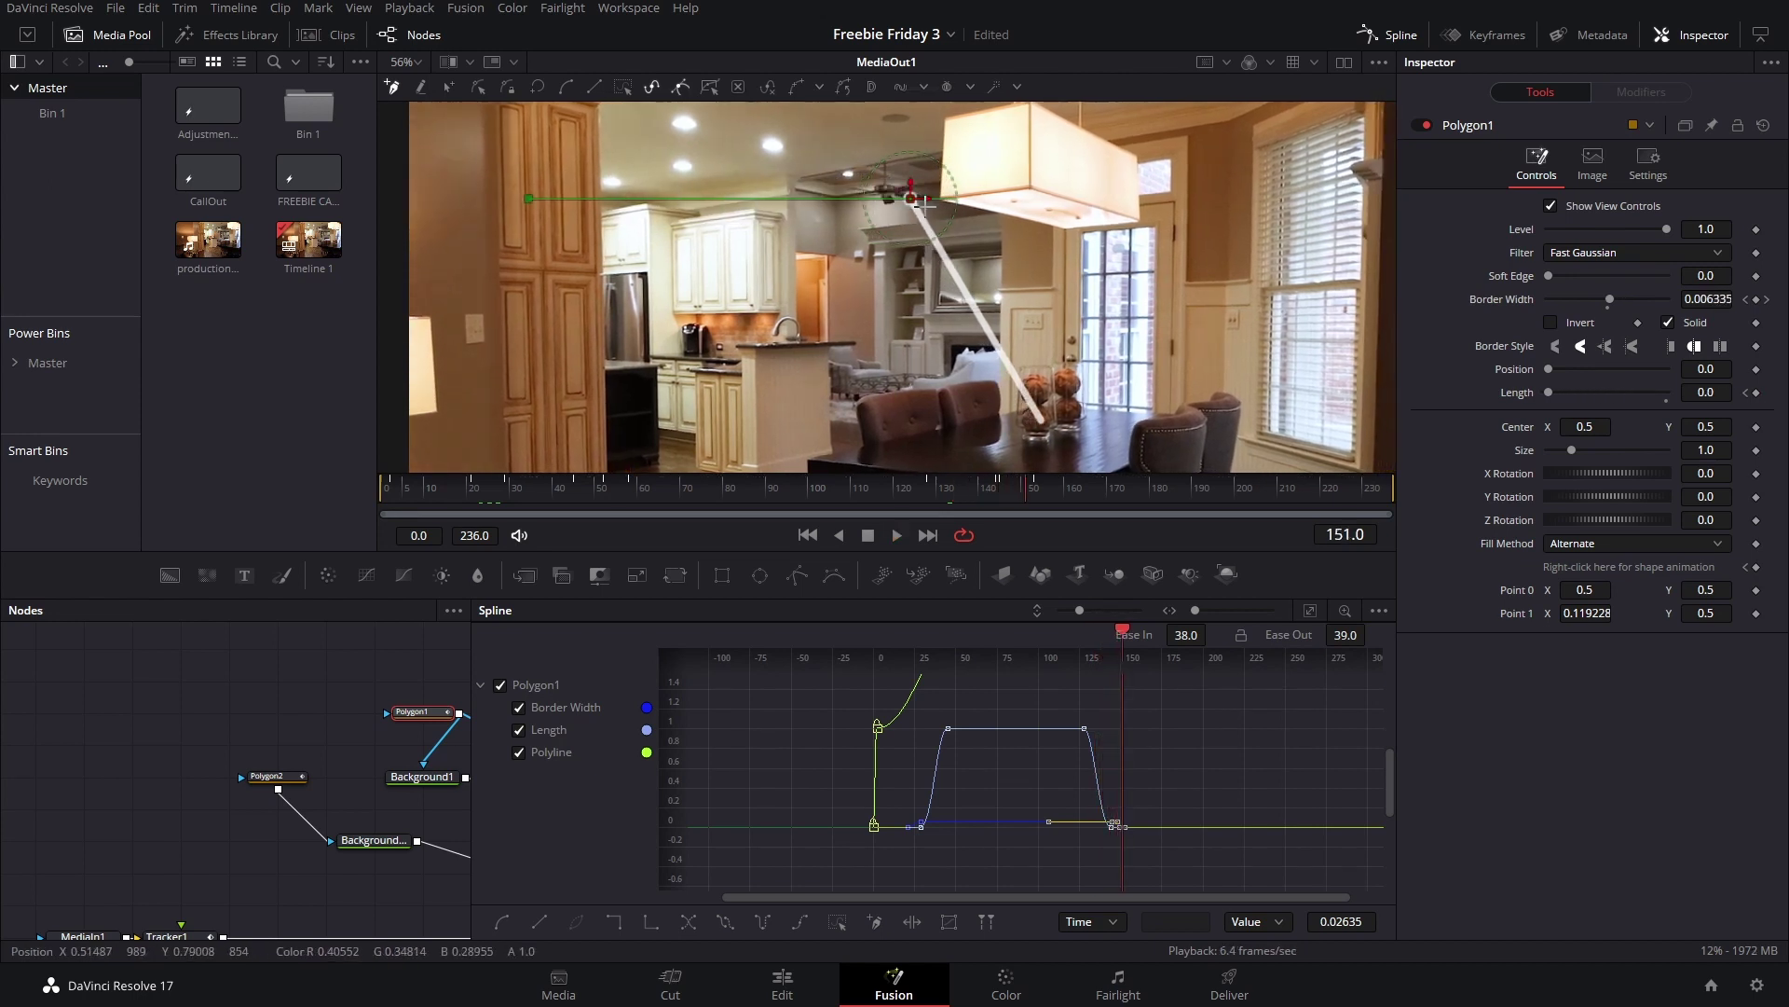
key(space)
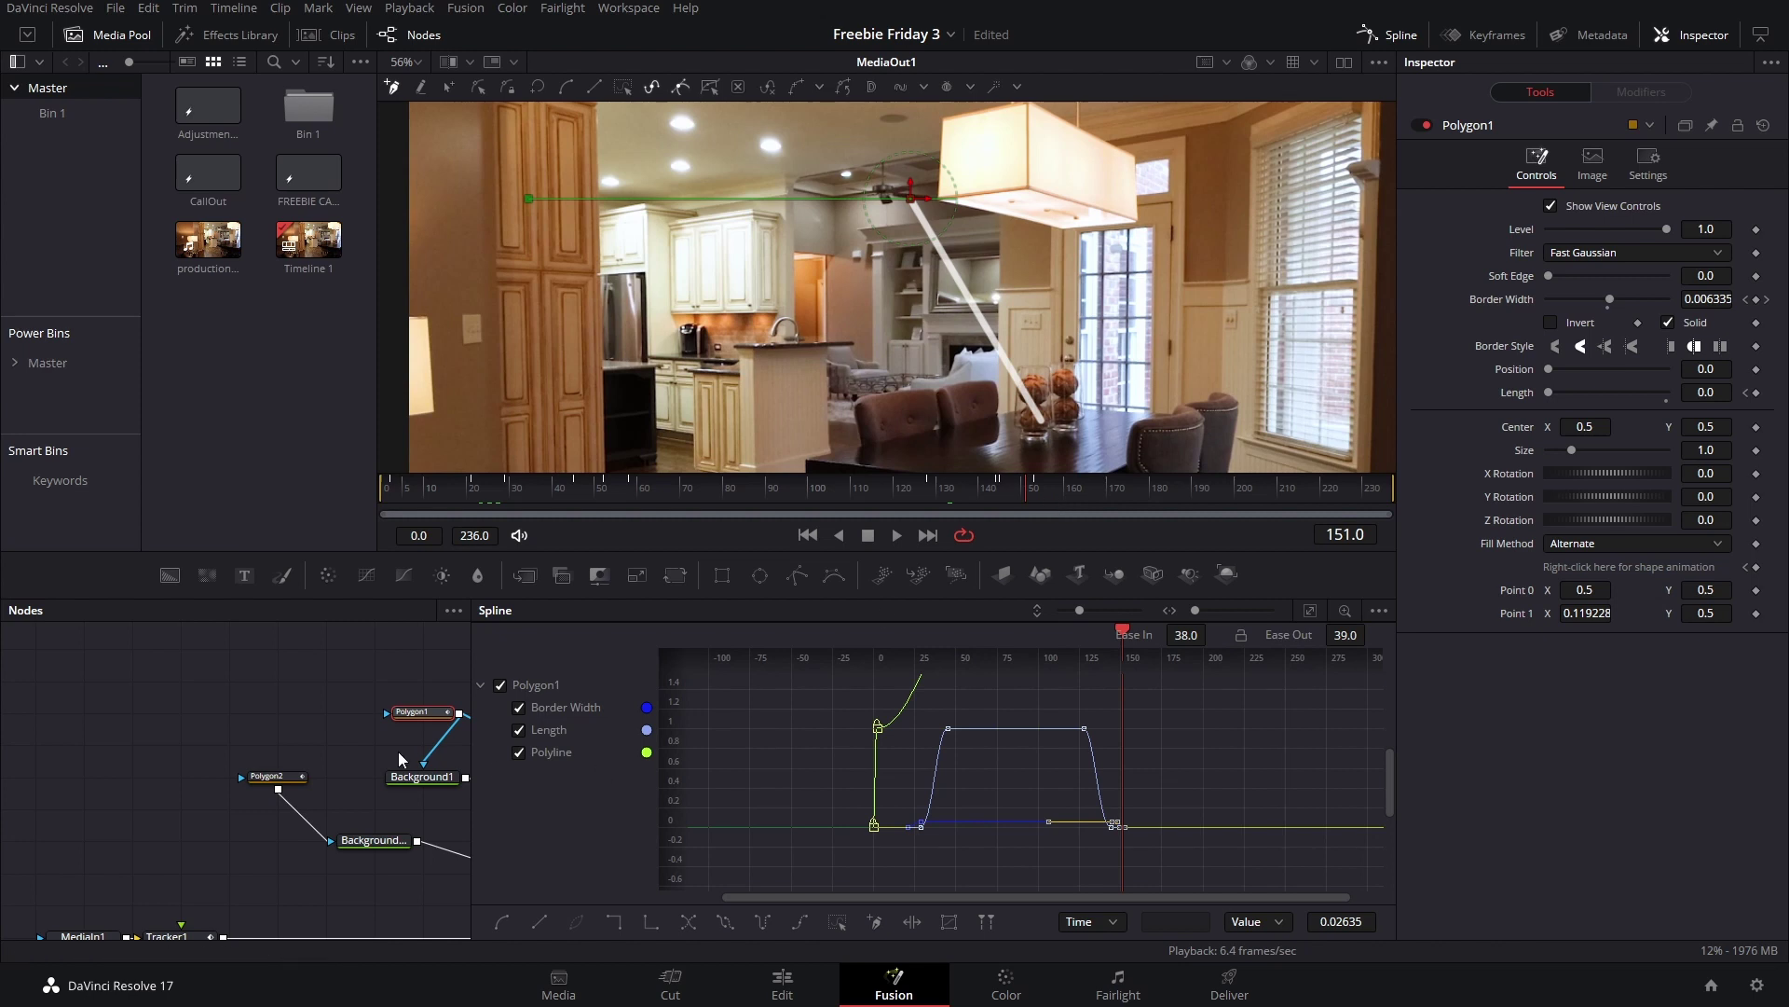
Step: Select Polygon2 and show only its Border Width and Position curves in the Spline editor
drag(398, 760, 310, 776)
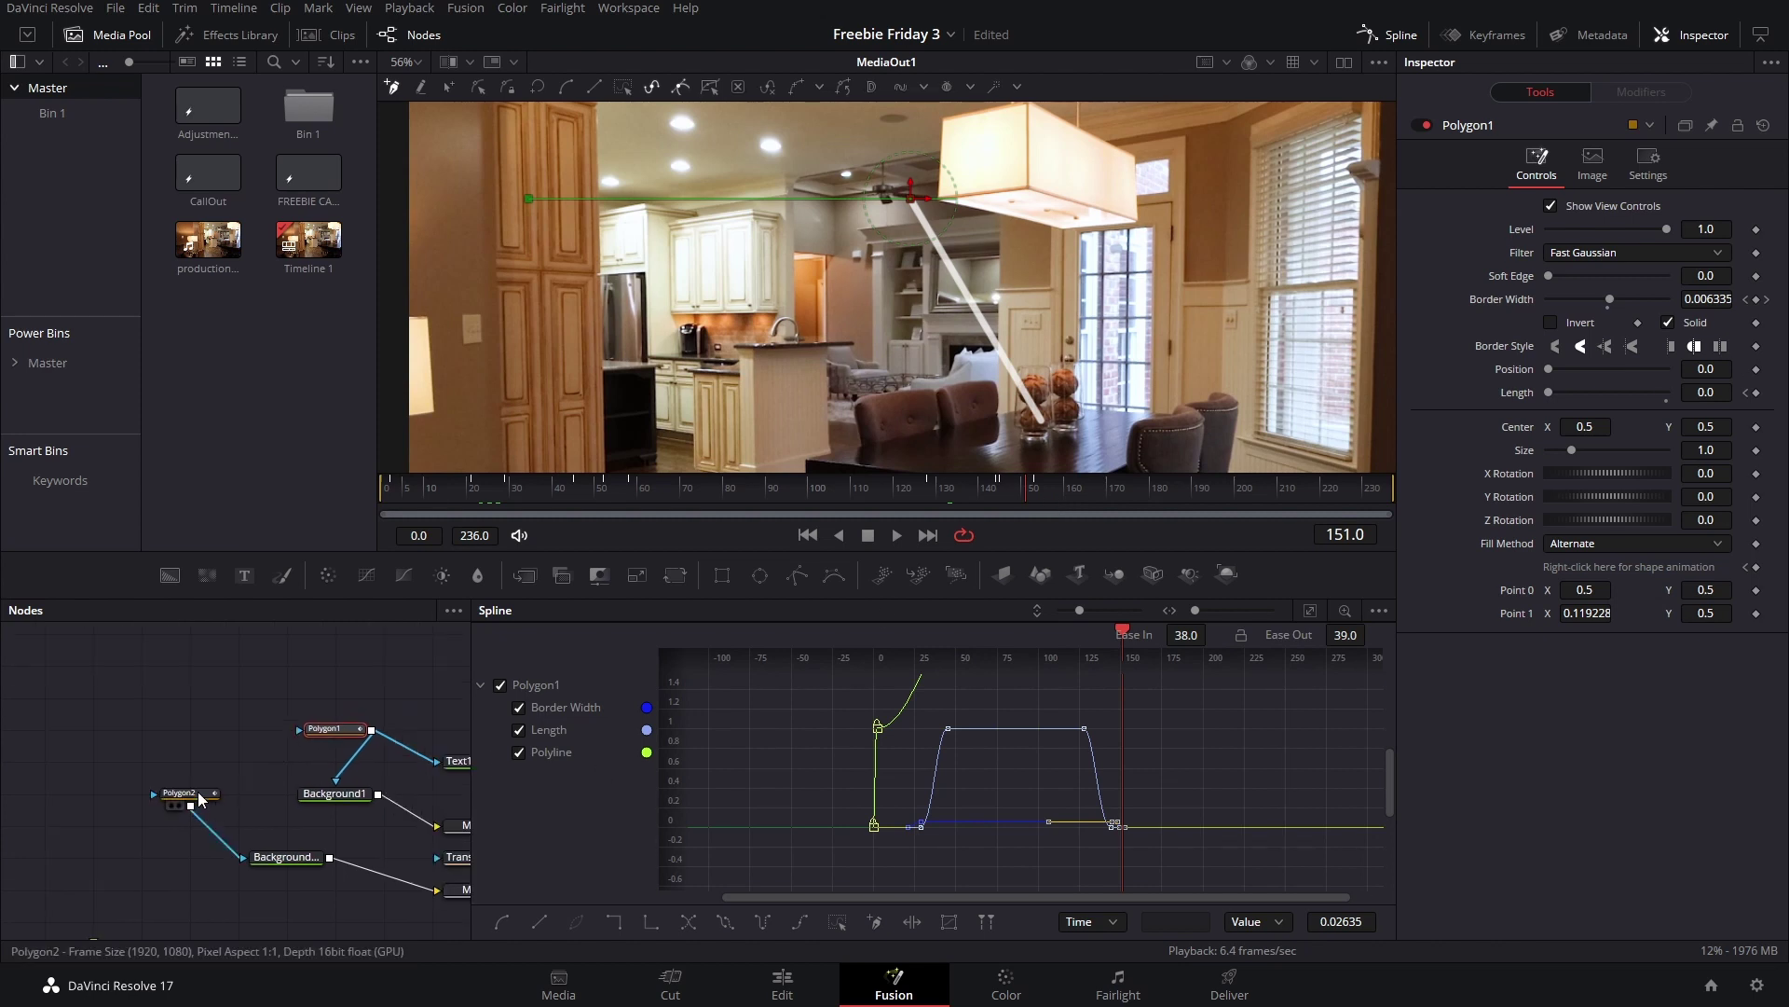
click(198, 795)
click(518, 730)
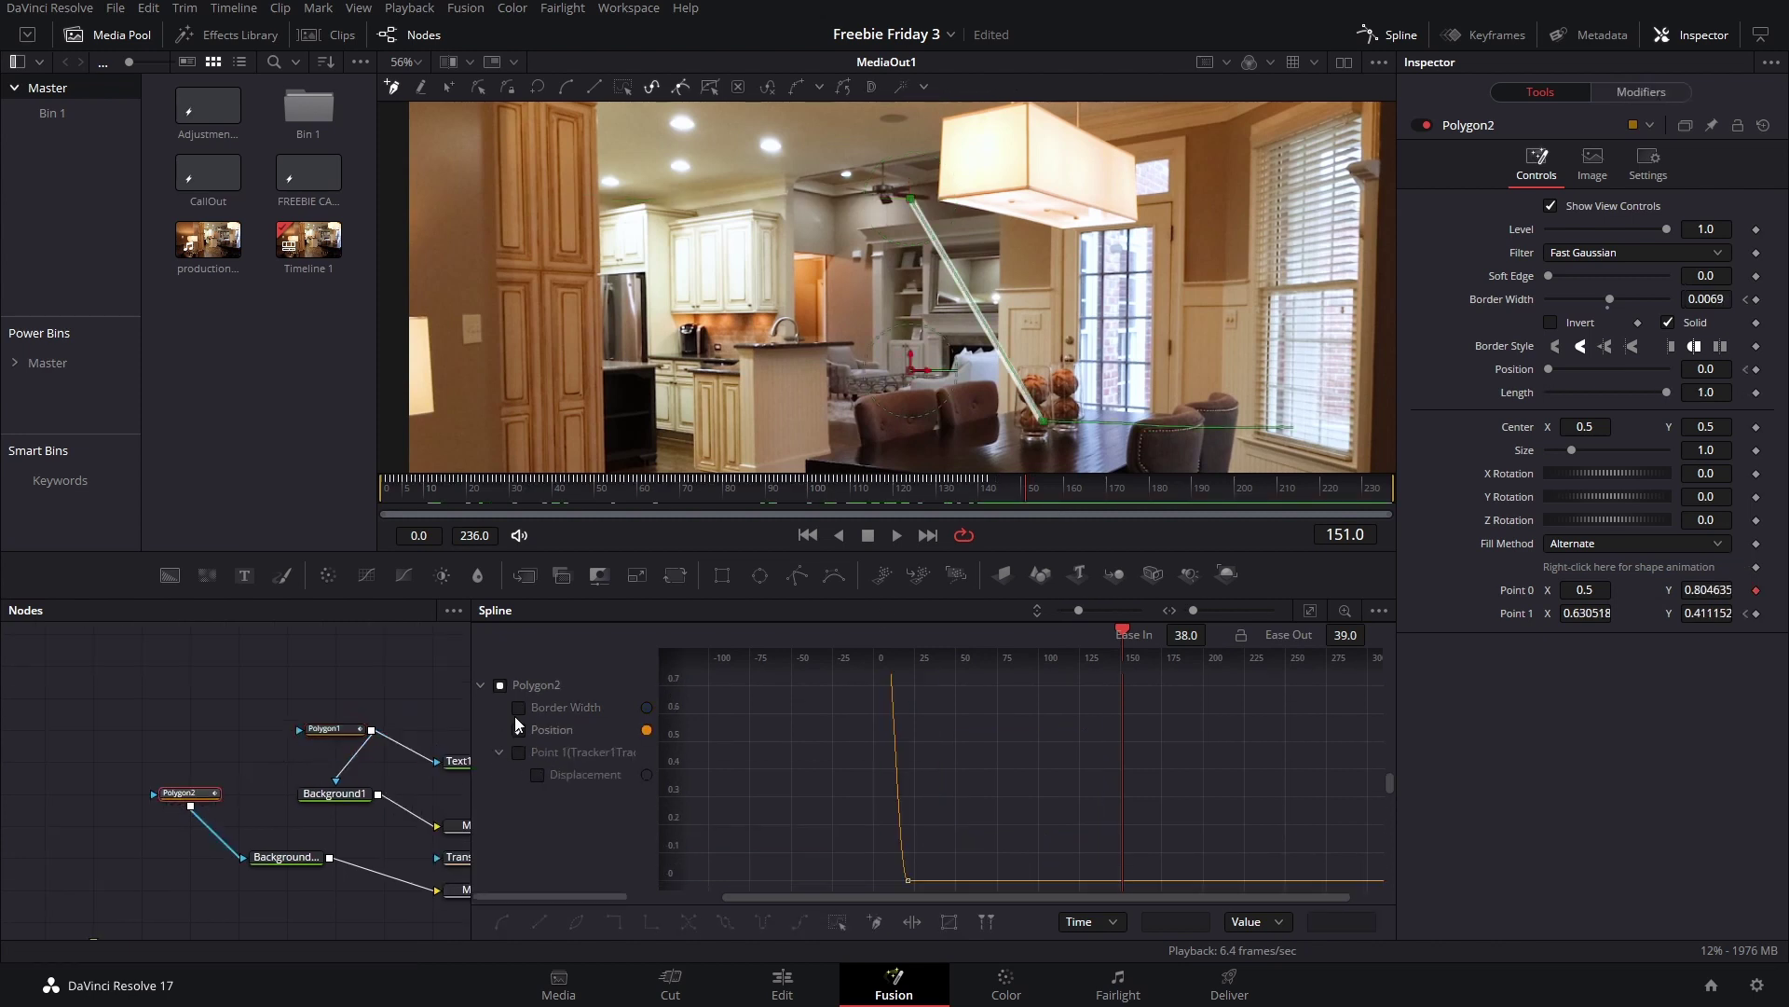
click(516, 712)
scroll(1020, 790, down, 4)
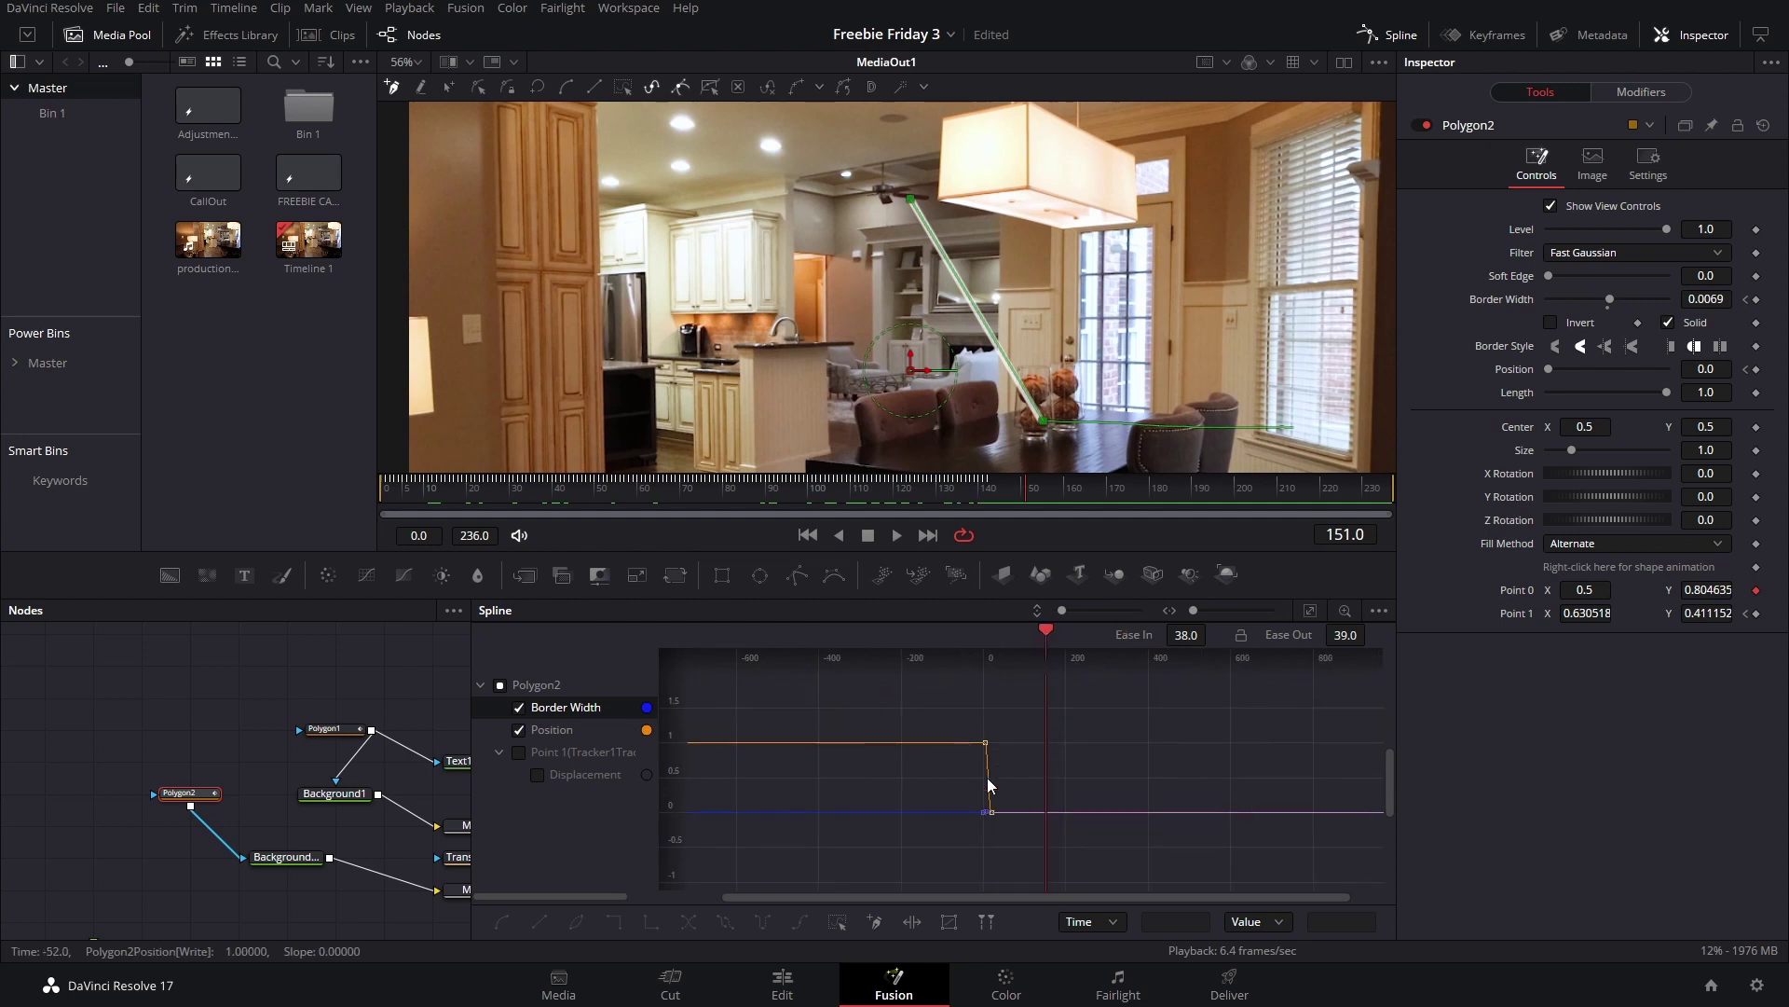
Step: Duplicate all of Polygon2's Border Width and Position keyframes at about frame 151, and reverse the copies
key(ctrl+a)
scroll(1021, 791, up, 3)
scroll(988, 763, down, 1)
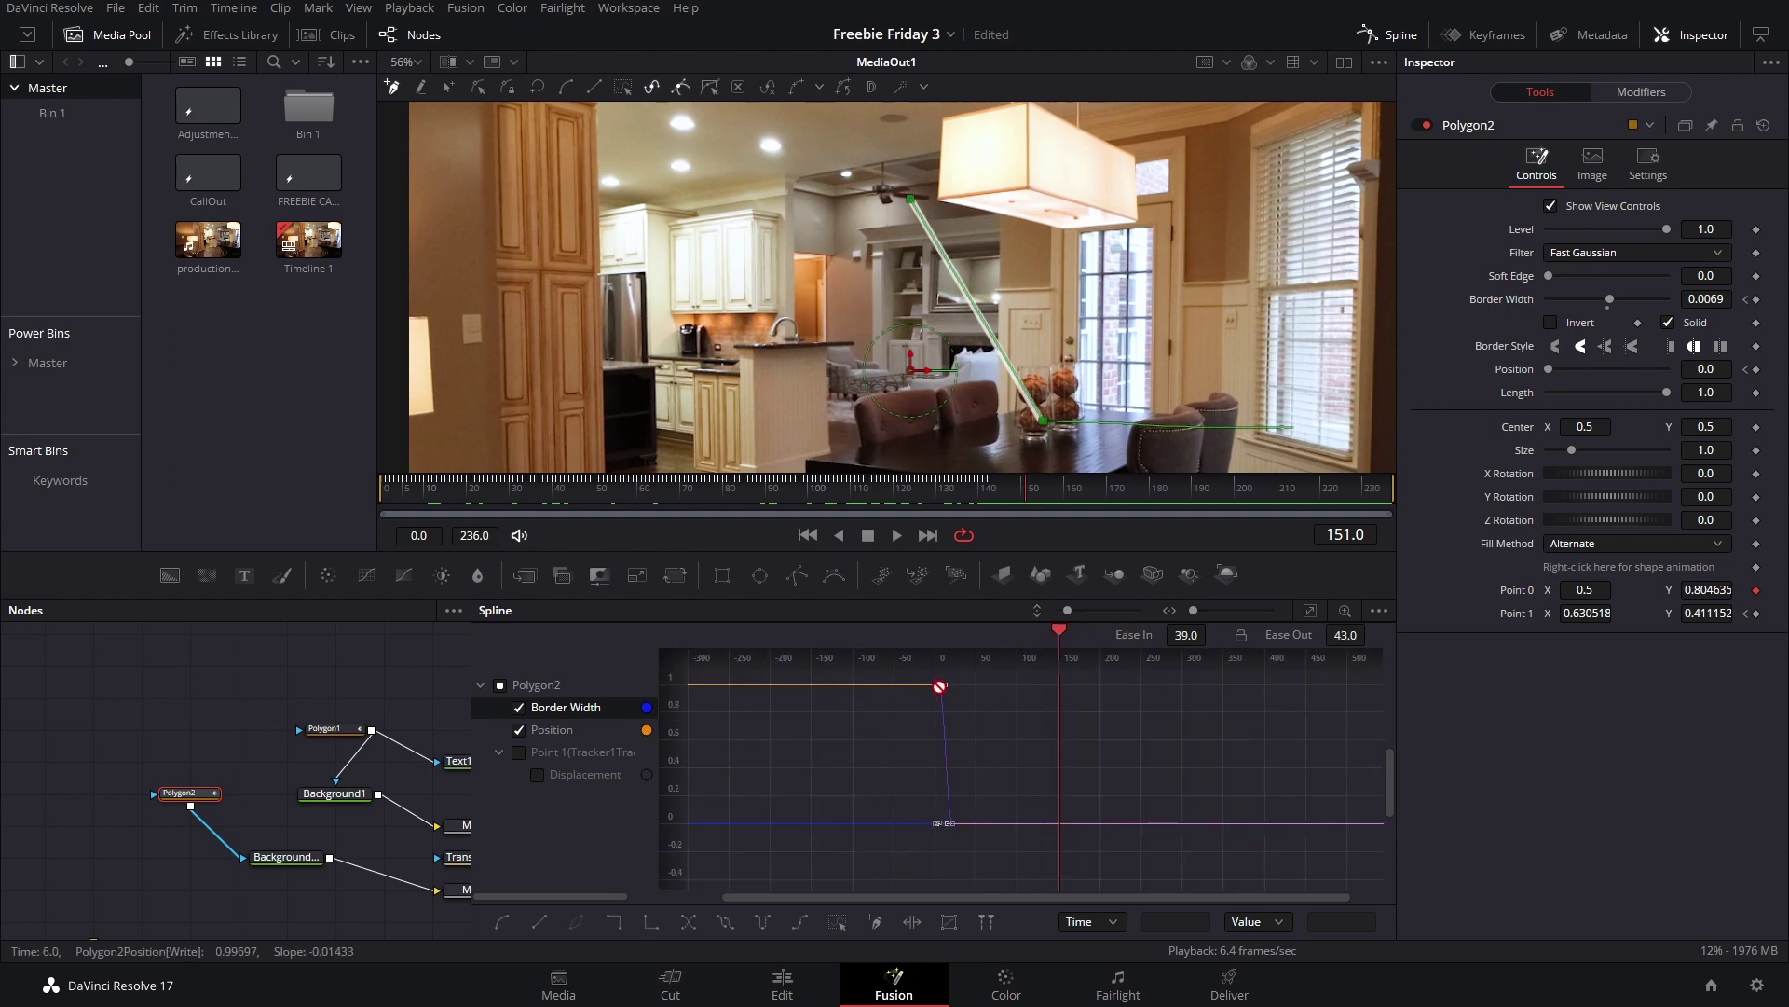
drag(941, 685, 1060, 735)
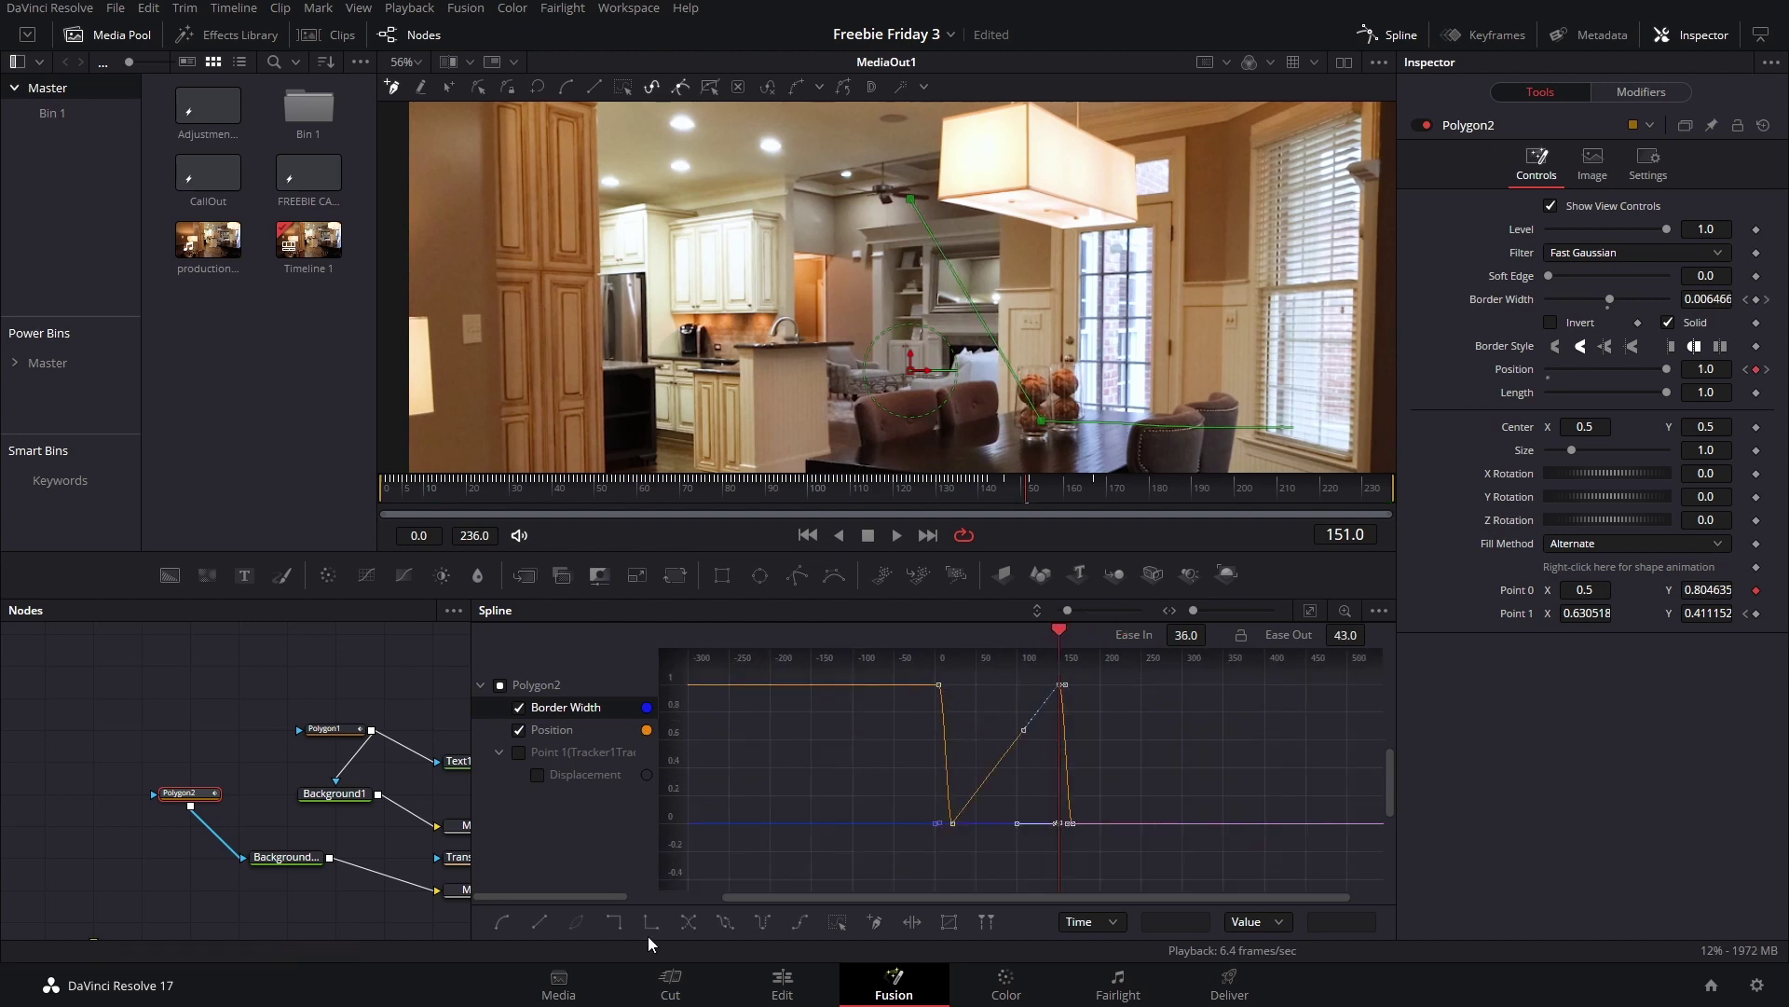
click(689, 922)
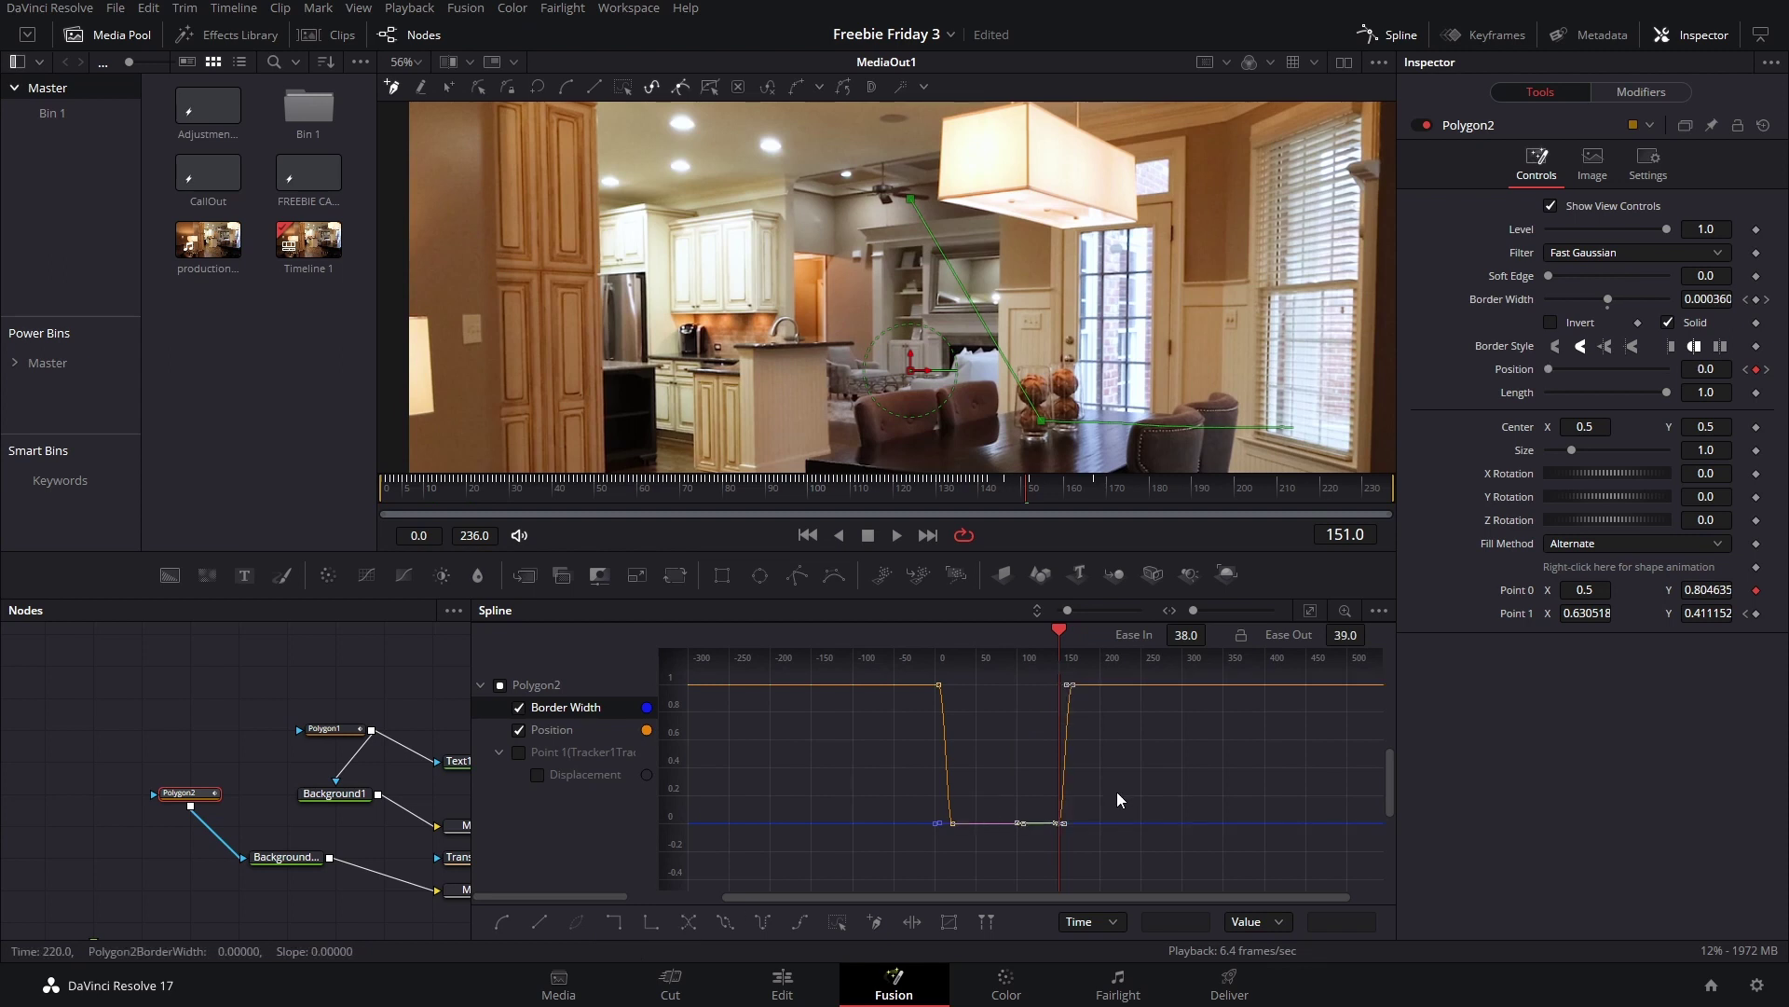
Step: Move Polygon2's closing Border Width keyframes to around frame 170, after the pointer line's Position animation ends
scroll(1116, 791, up, 5)
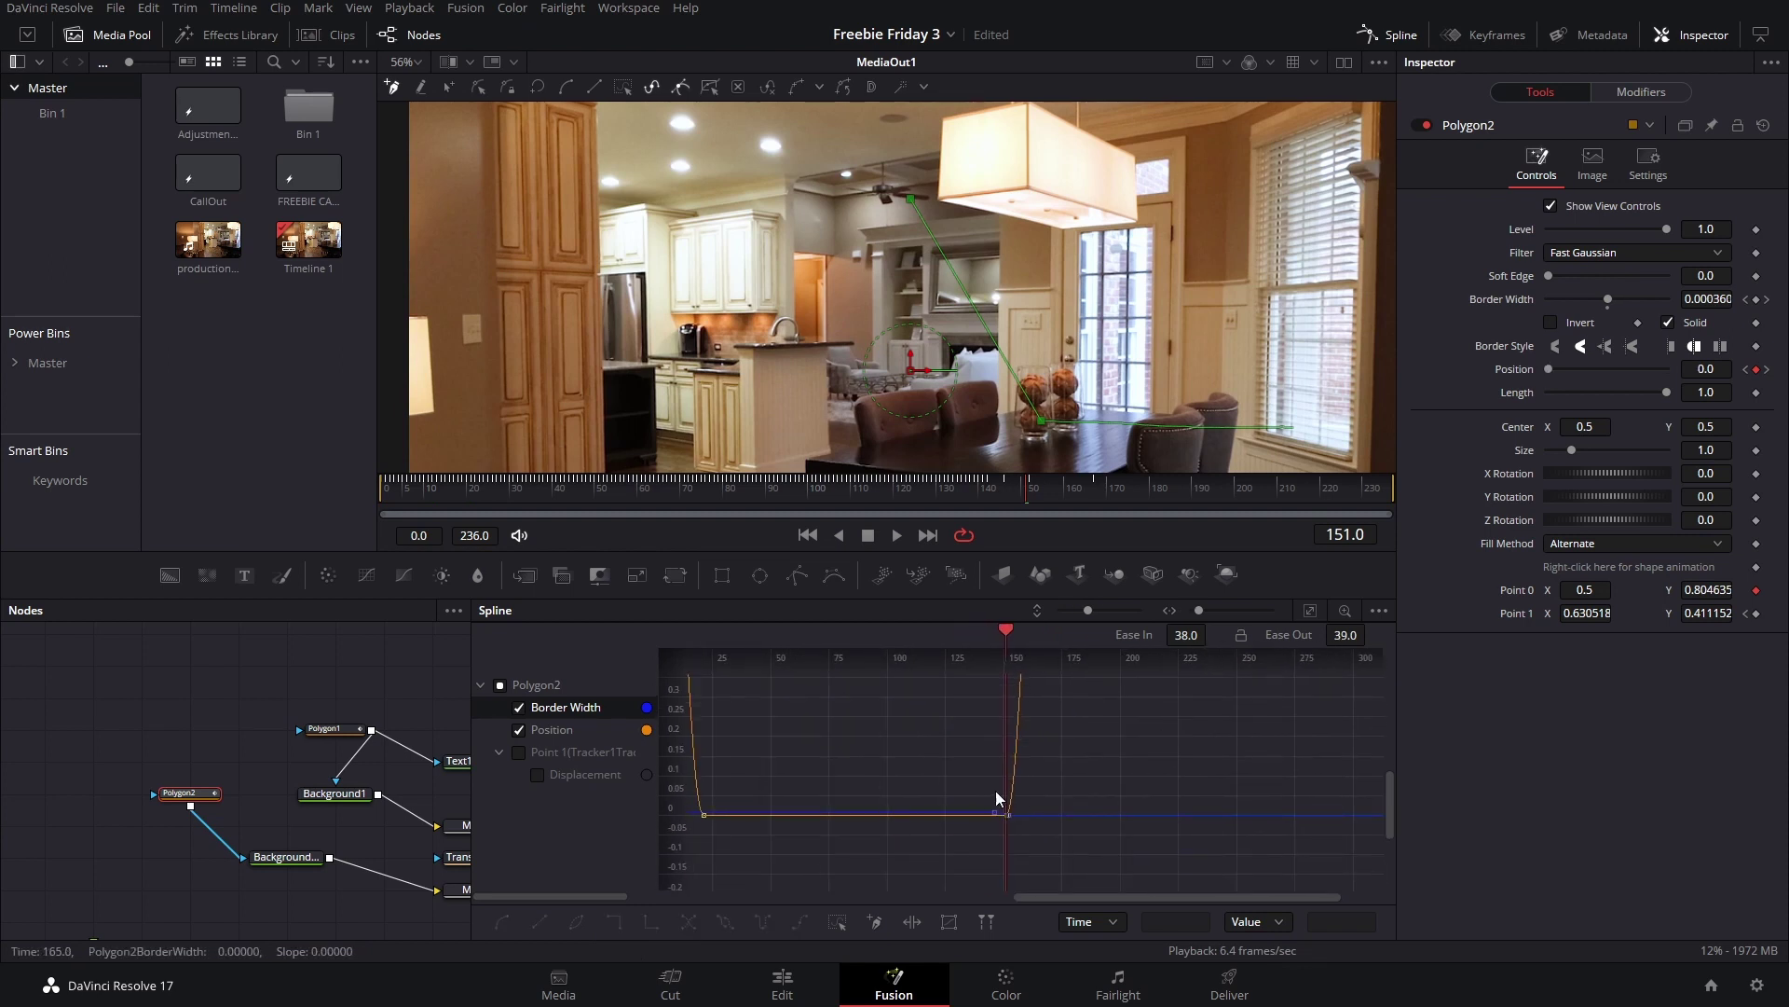
scroll(996, 790, up, 3)
drag(969, 757, 1159, 820)
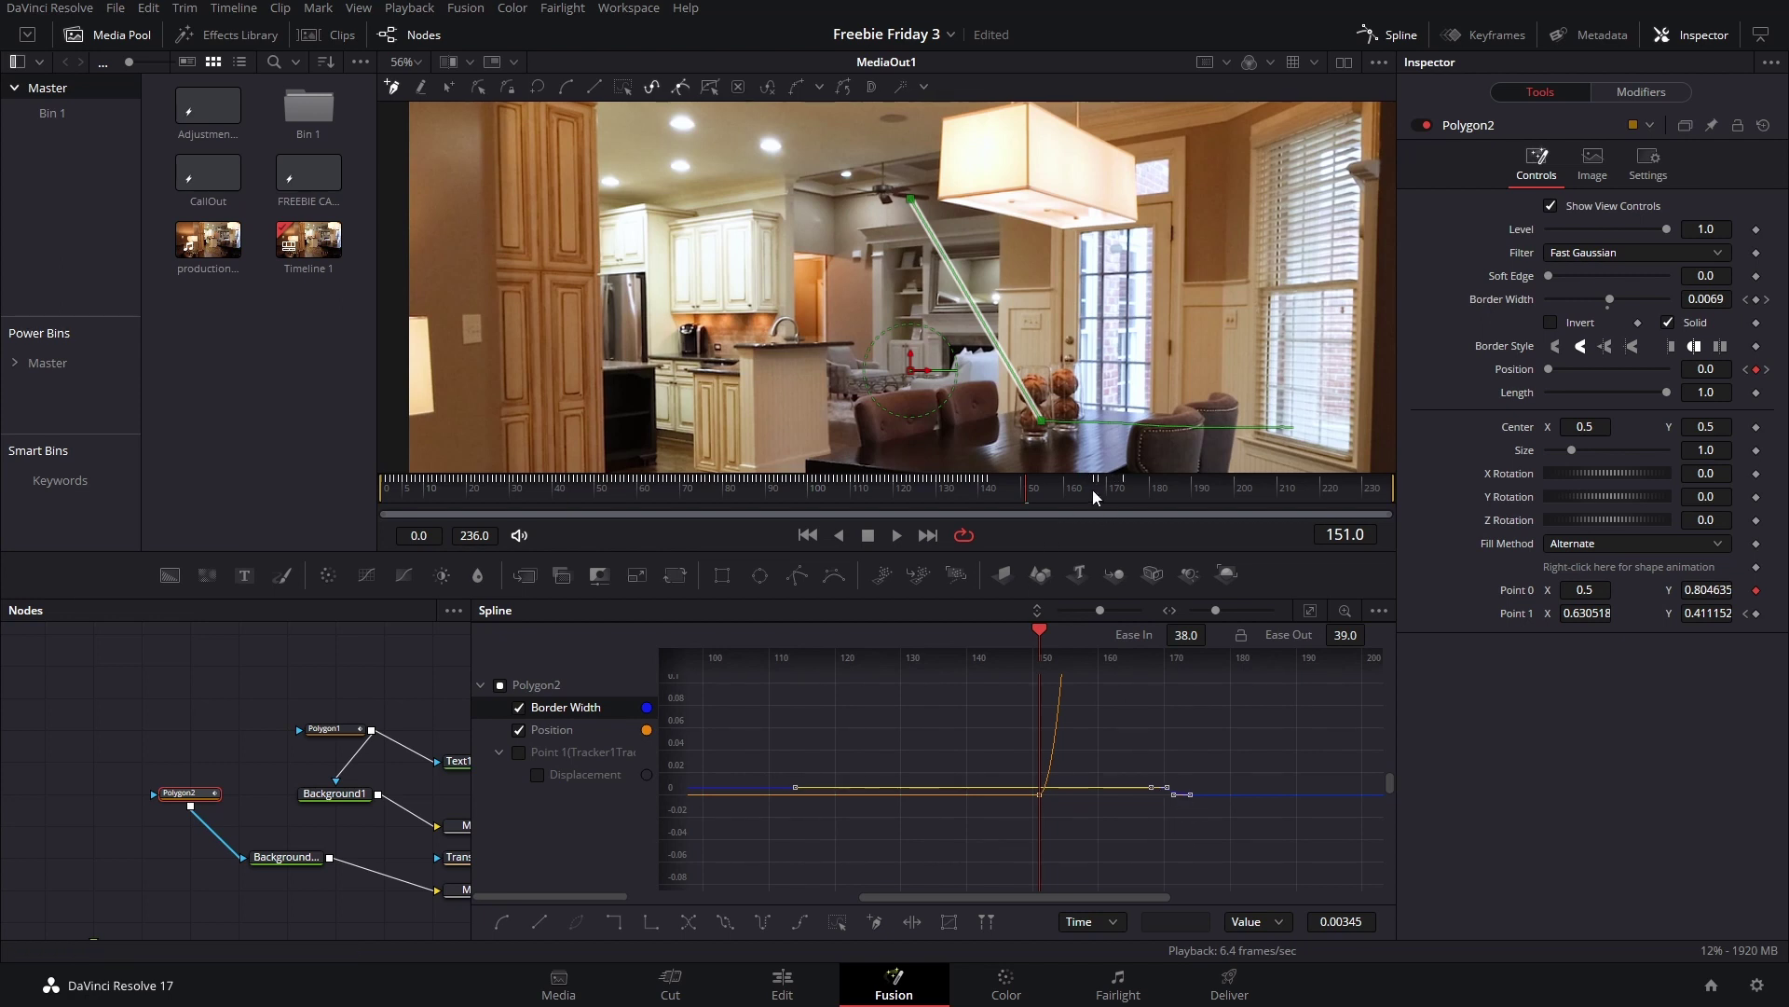
drag(1092, 489, 1098, 496)
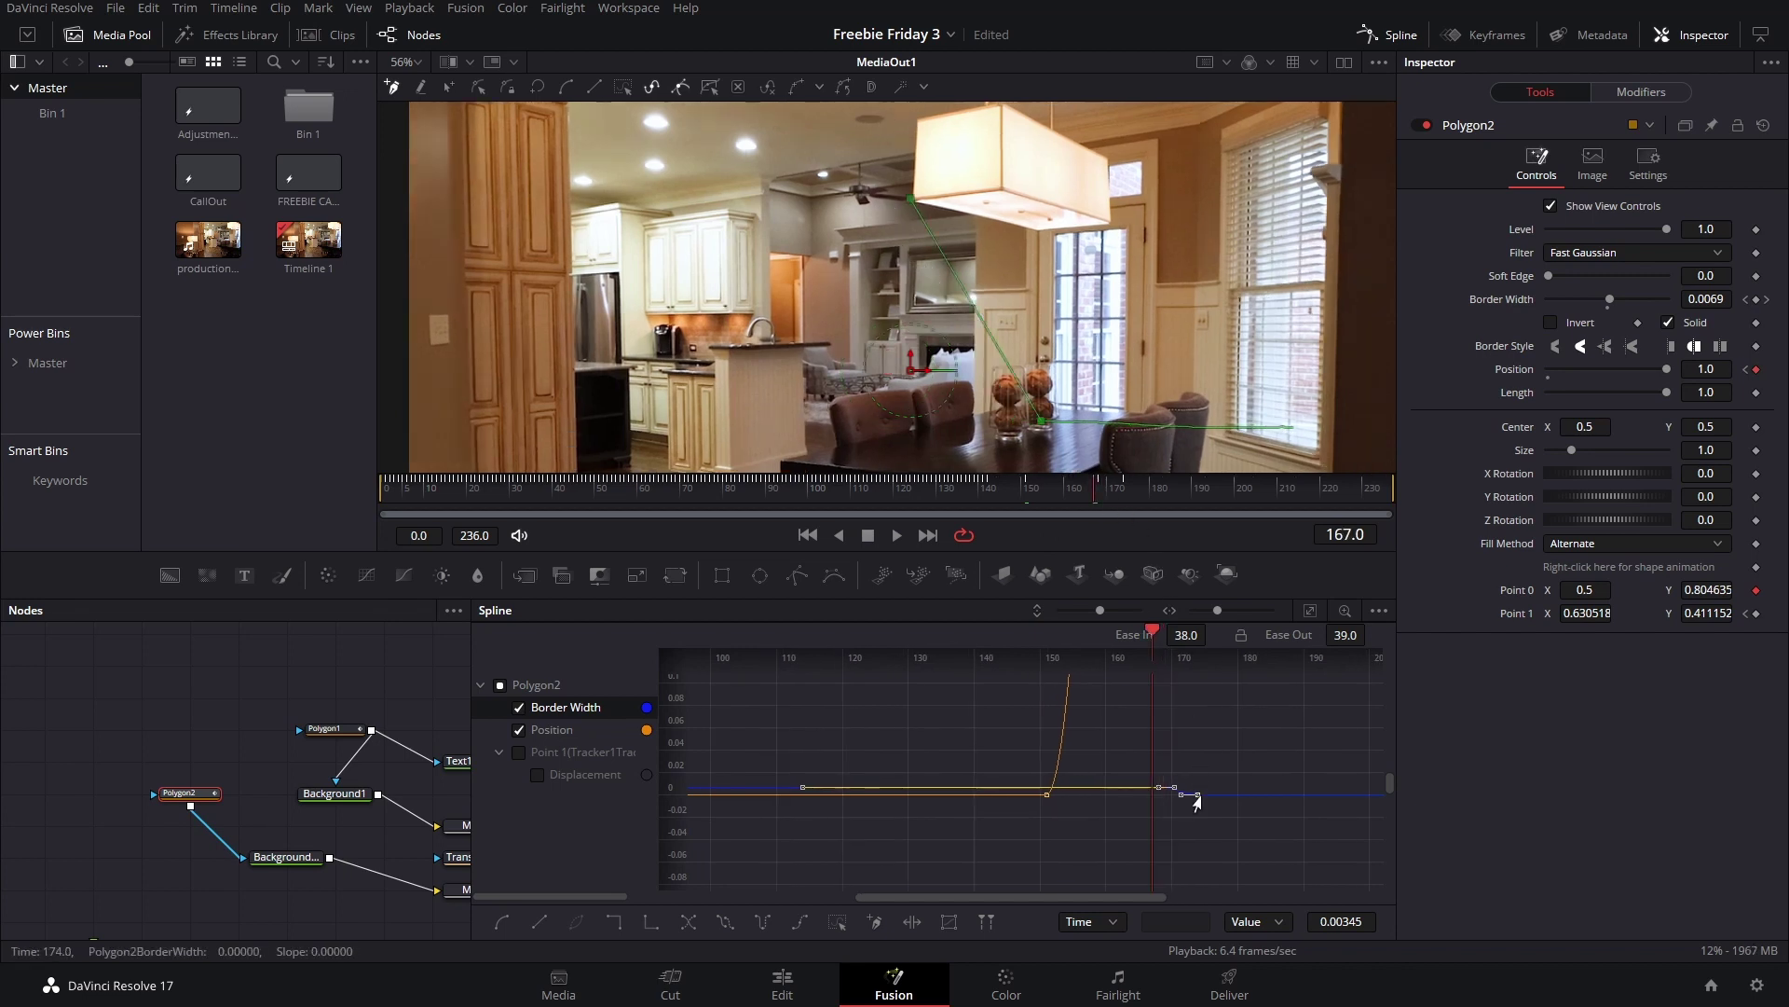
drag(1200, 793, 1193, 793)
Step: Clear the keyframe selection and play back the callout's closing animation
click(1094, 494)
click(1233, 680)
key(space)
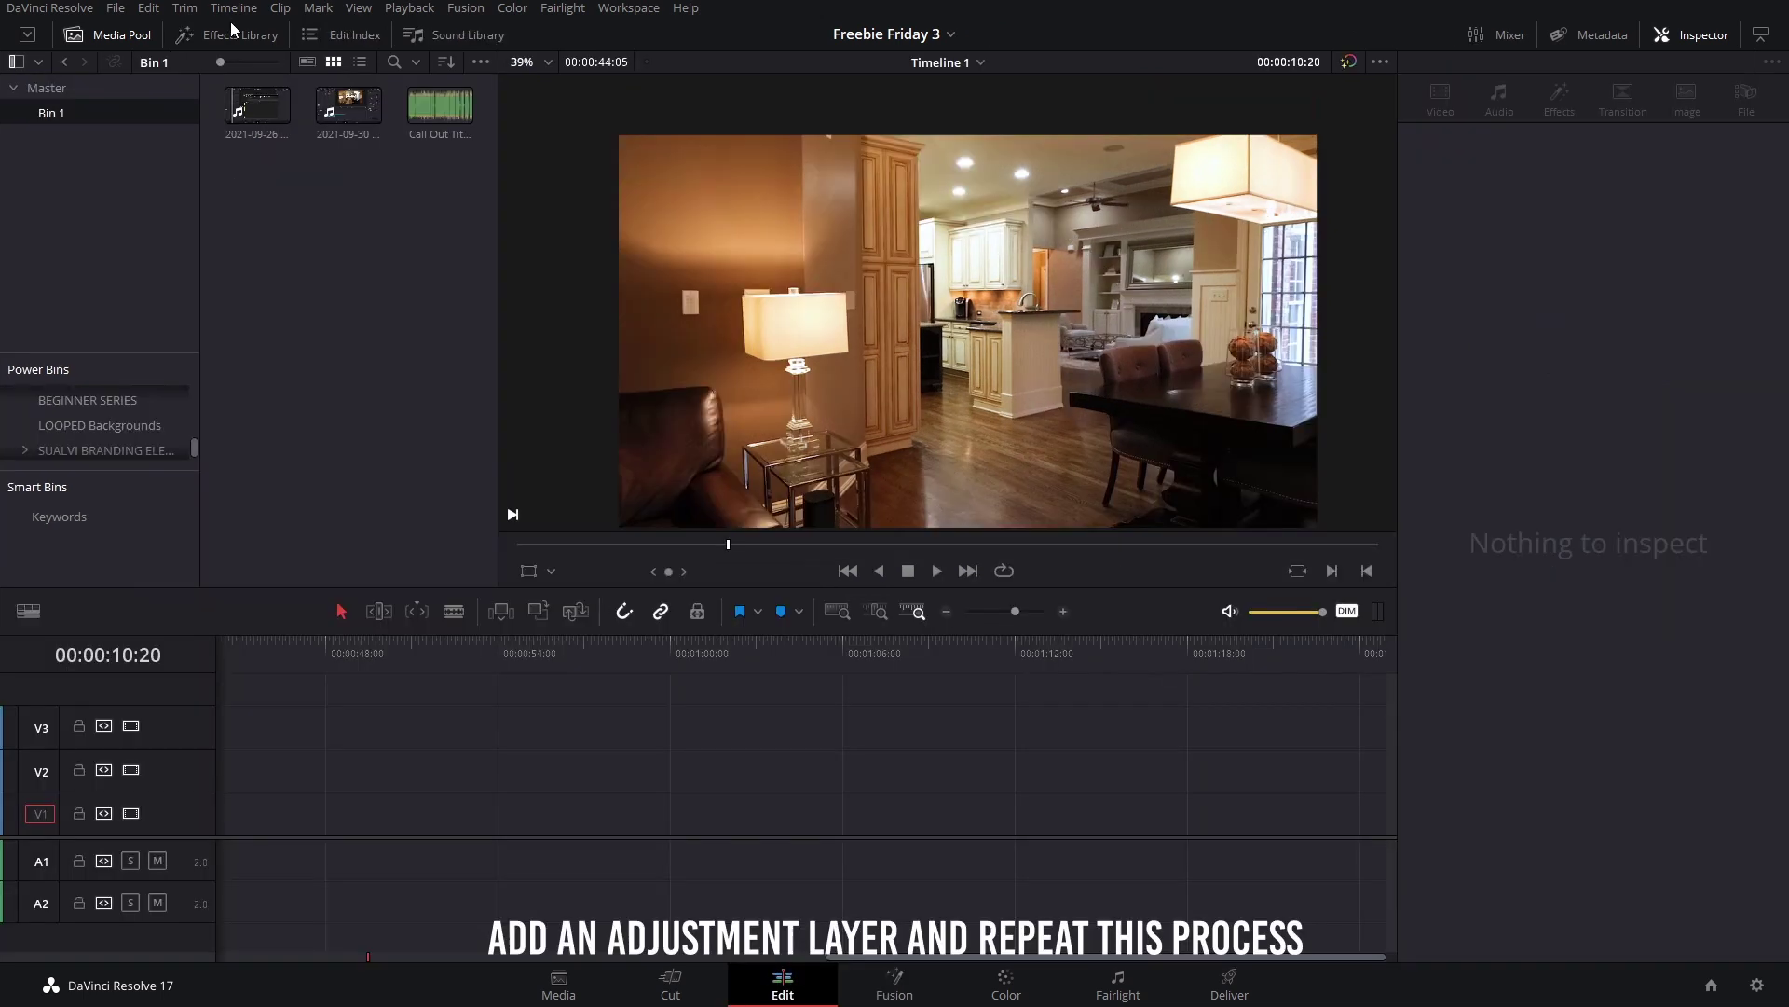
Step: Store an Adjustment Clip effect in Bin 1 and place it on an empty stretch of video track V1
click(227, 35)
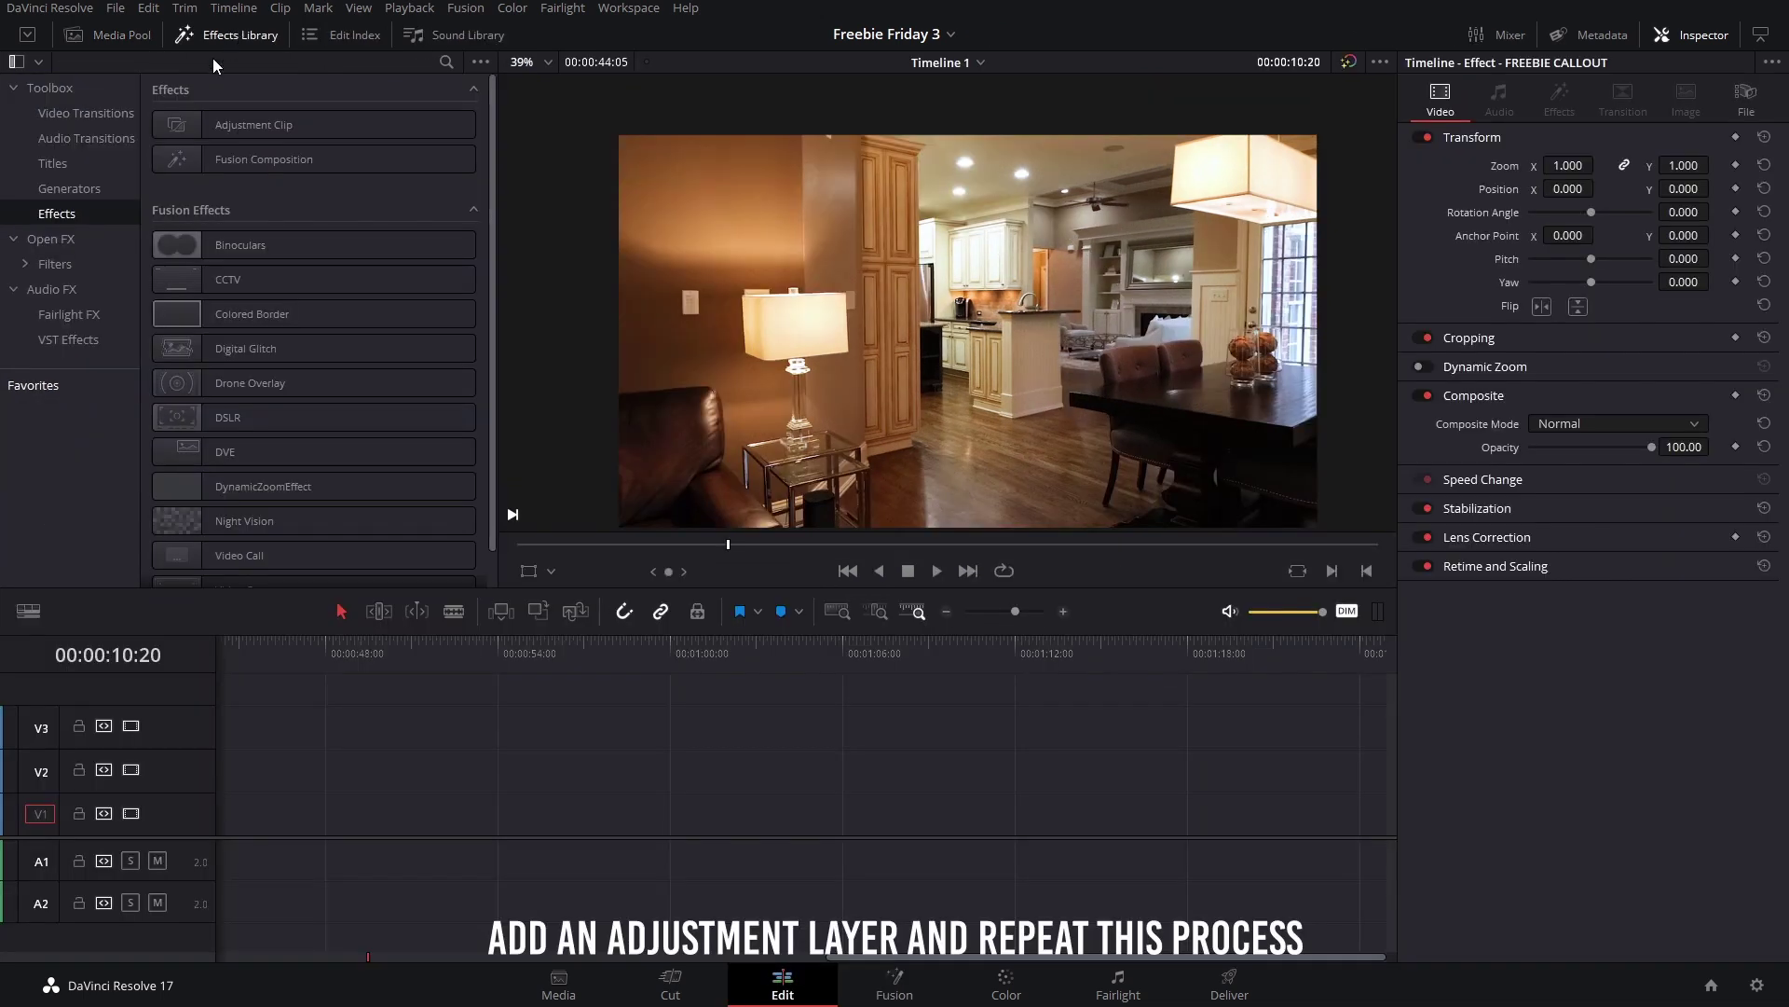
drag(224, 128, 365, 301)
click(113, 36)
drag(443, 116, 630, 812)
Step: Clean up and reposition the adjustment clip on video track V1, and open it in the Fusion page
right_click(631, 814)
drag(539, 748, 471, 832)
key(BackSpace)
drag(652, 817, 529, 822)
right_click(518, 813)
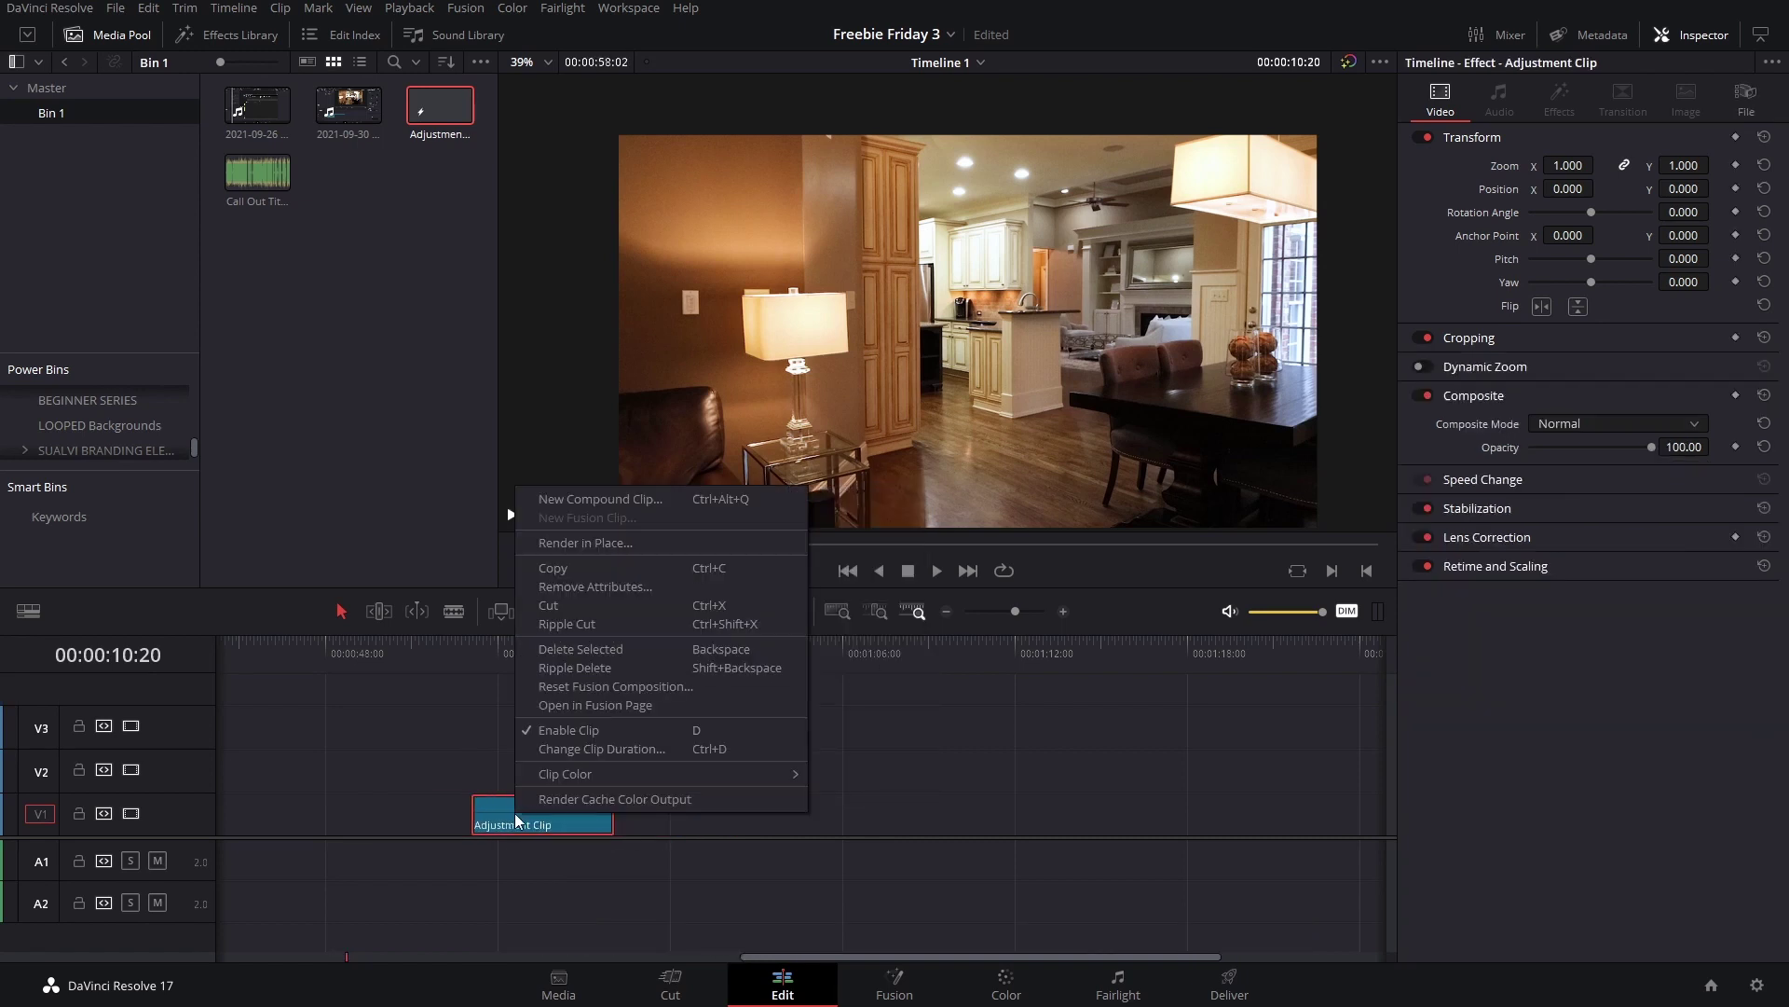
click(622, 705)
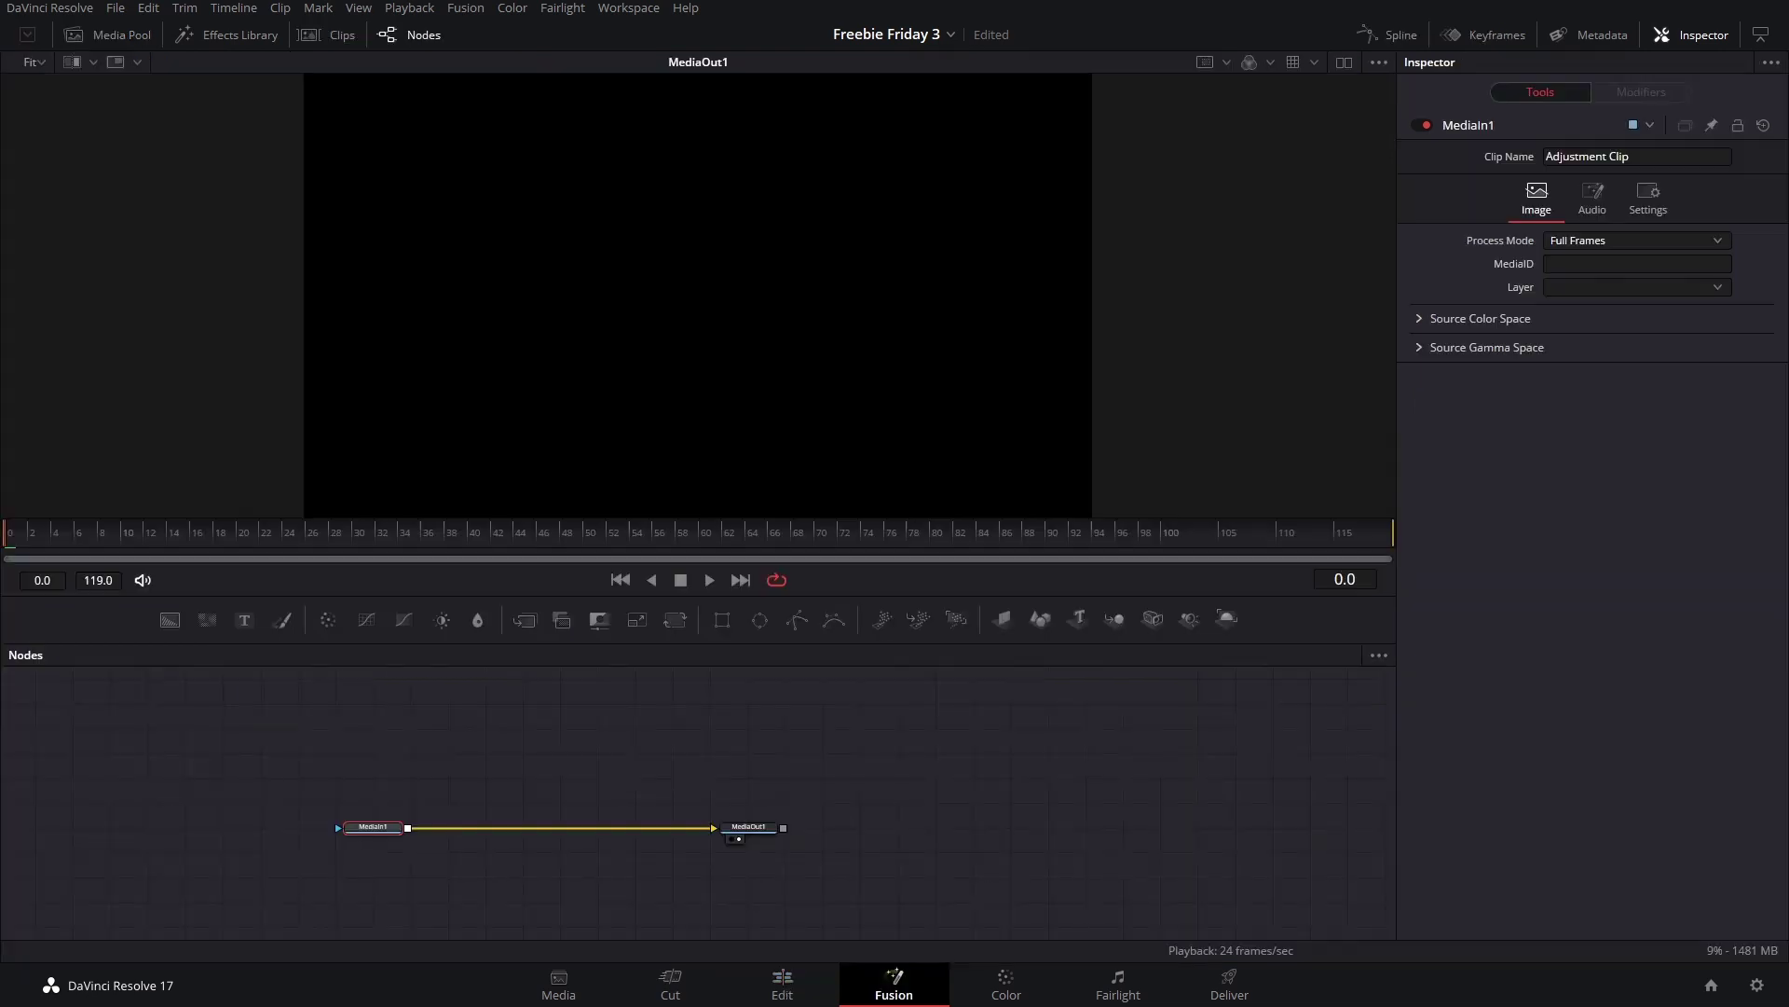
Step: Paste the callout node tree into the adjustment clip's composition and show MediaOut1_1 in the viewer
drag(1775, 447, 604, 746)
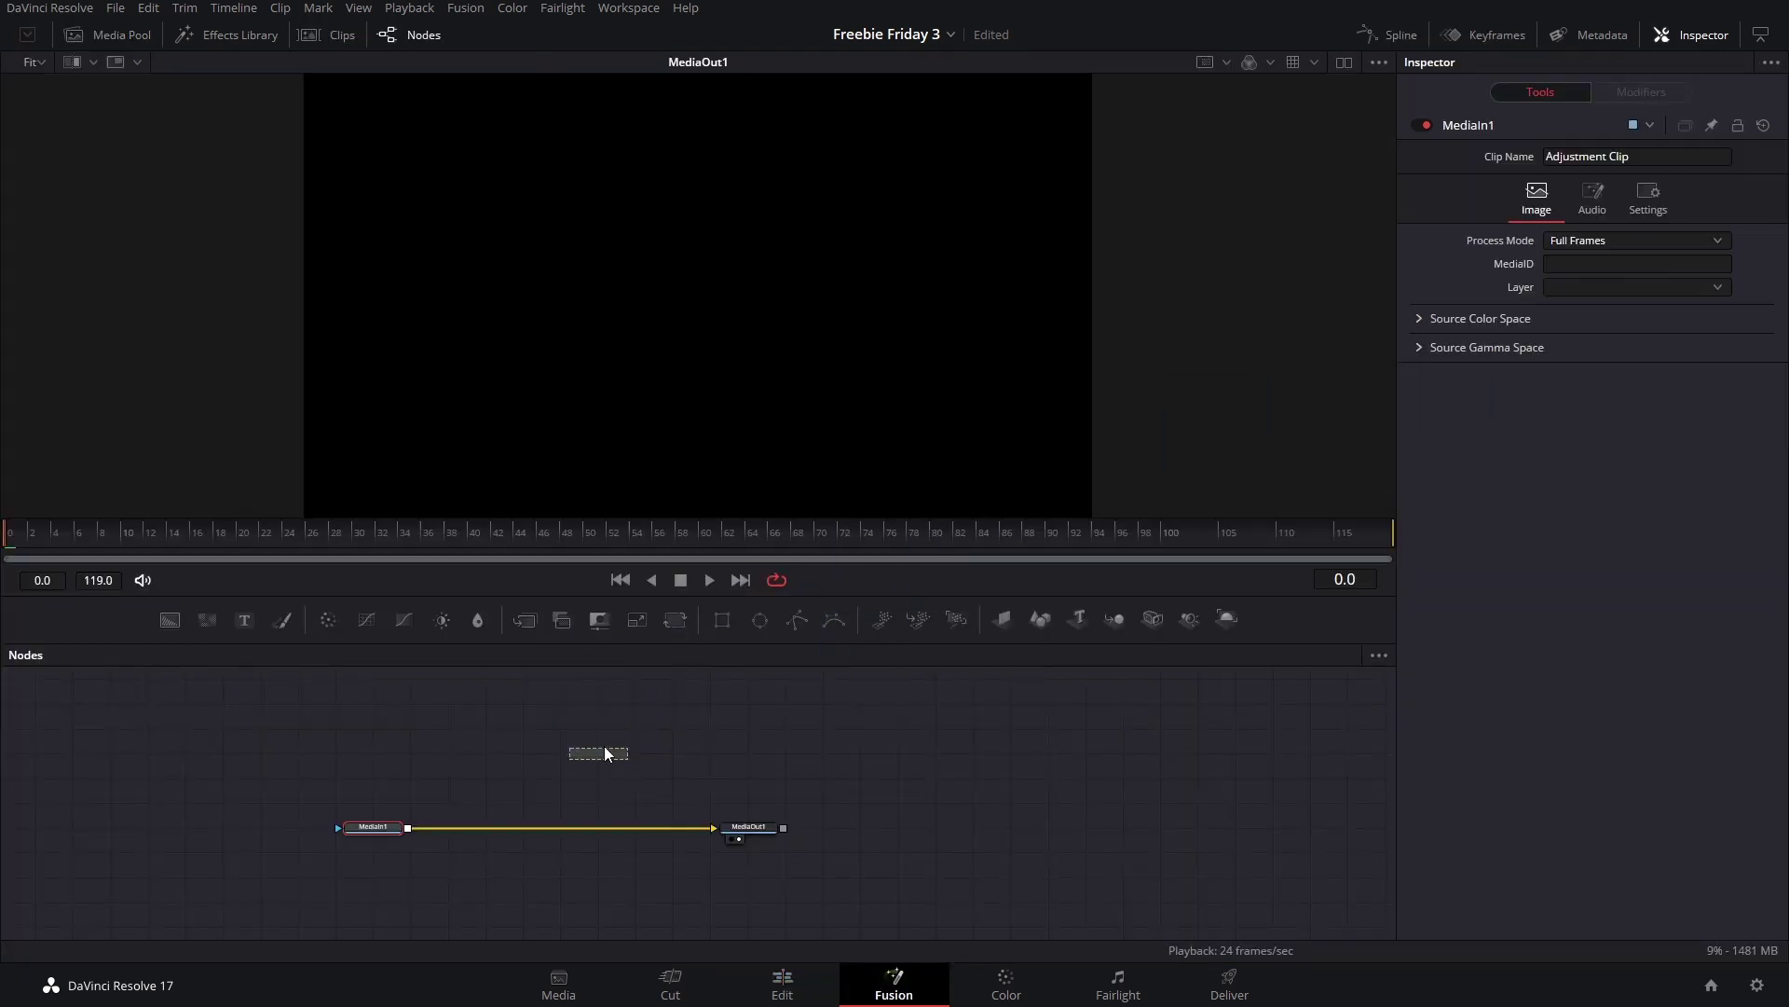
click(908, 858)
click(775, 778)
key(2)
Step: Delete the adjustment clip's original MediaOut1 and MediaIn1 nodes, keeping the pasted callout nodes
drag(832, 818, 755, 867)
key(Delete)
click(372, 827)
key(Delete)
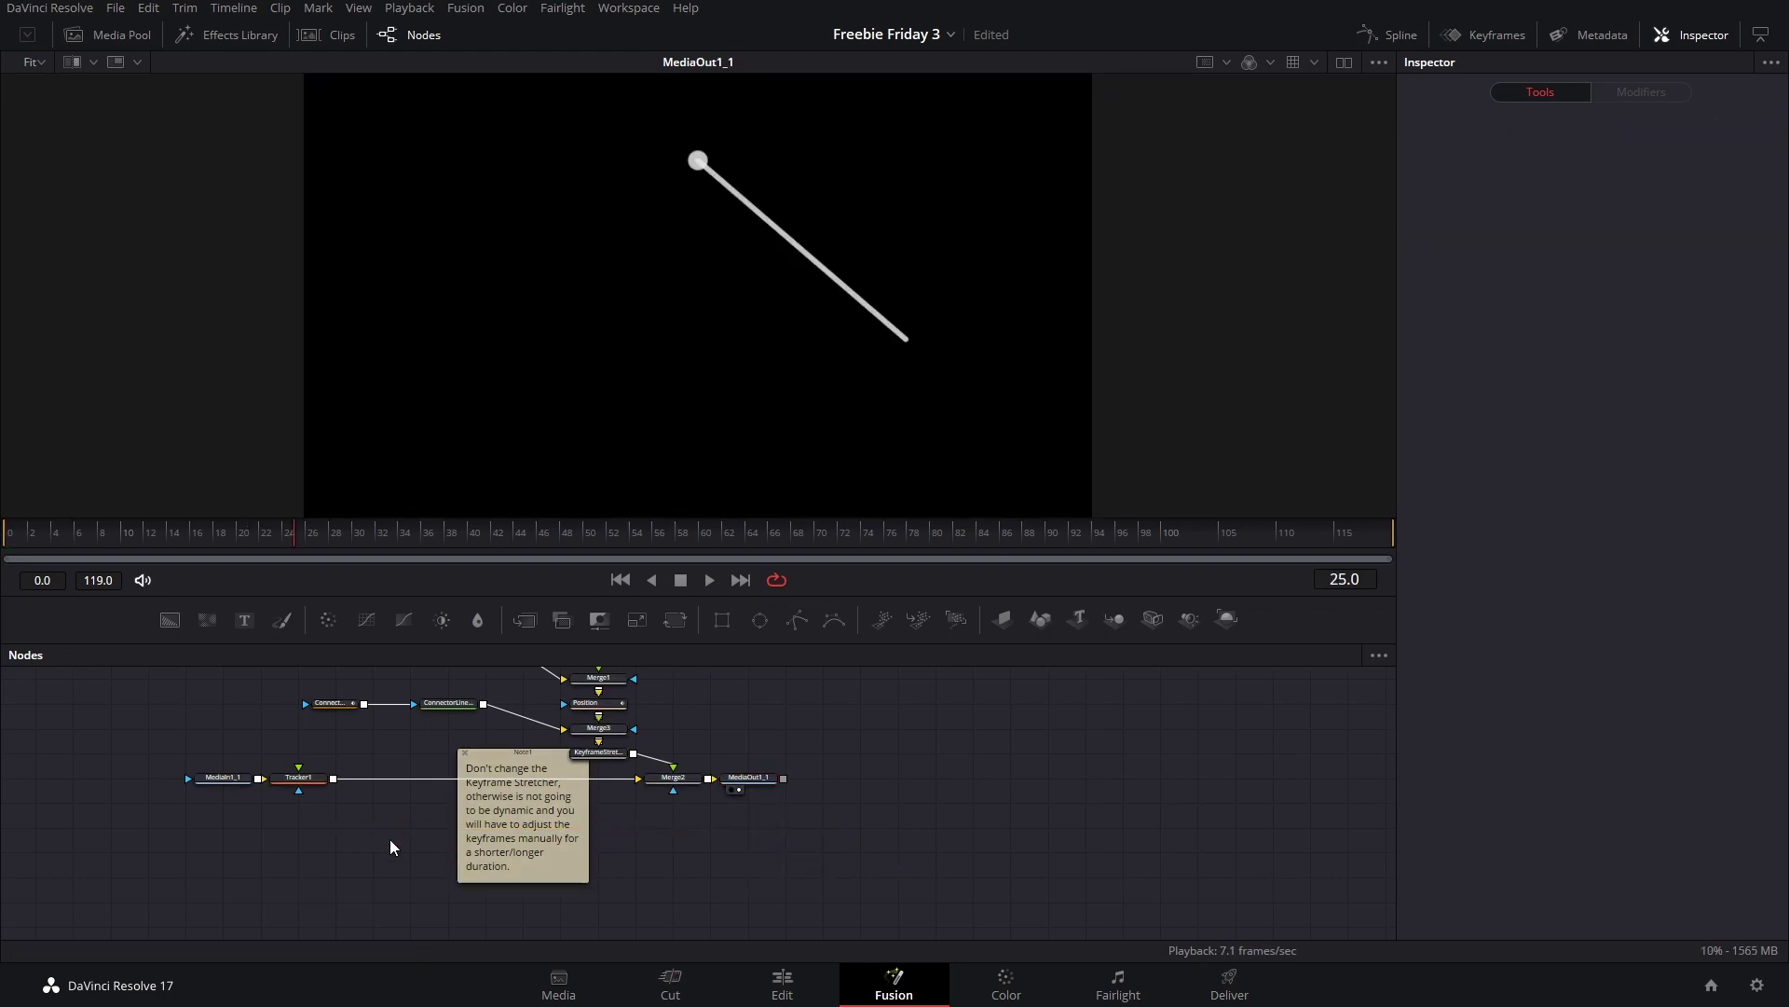
Step: Return to the Edit page, lengthen the adjustment clip on track V1, and preview the callout at 00:00:55:15
click(783, 983)
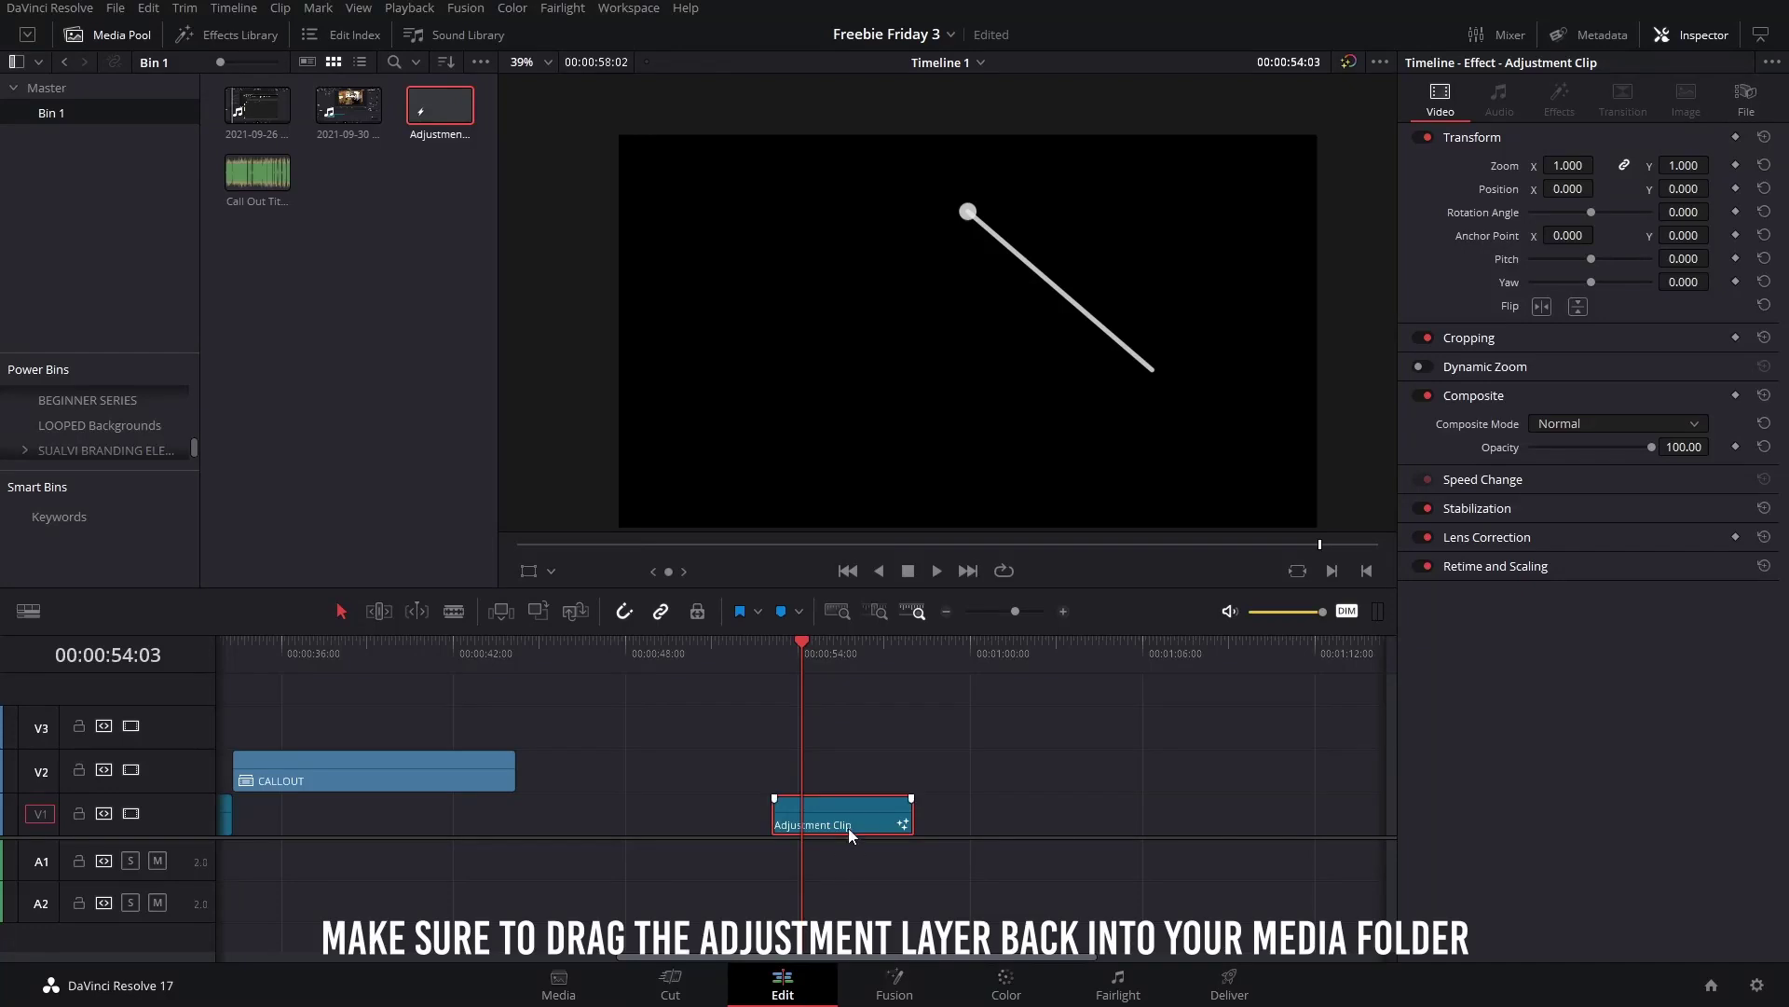
drag(836, 643, 844, 652)
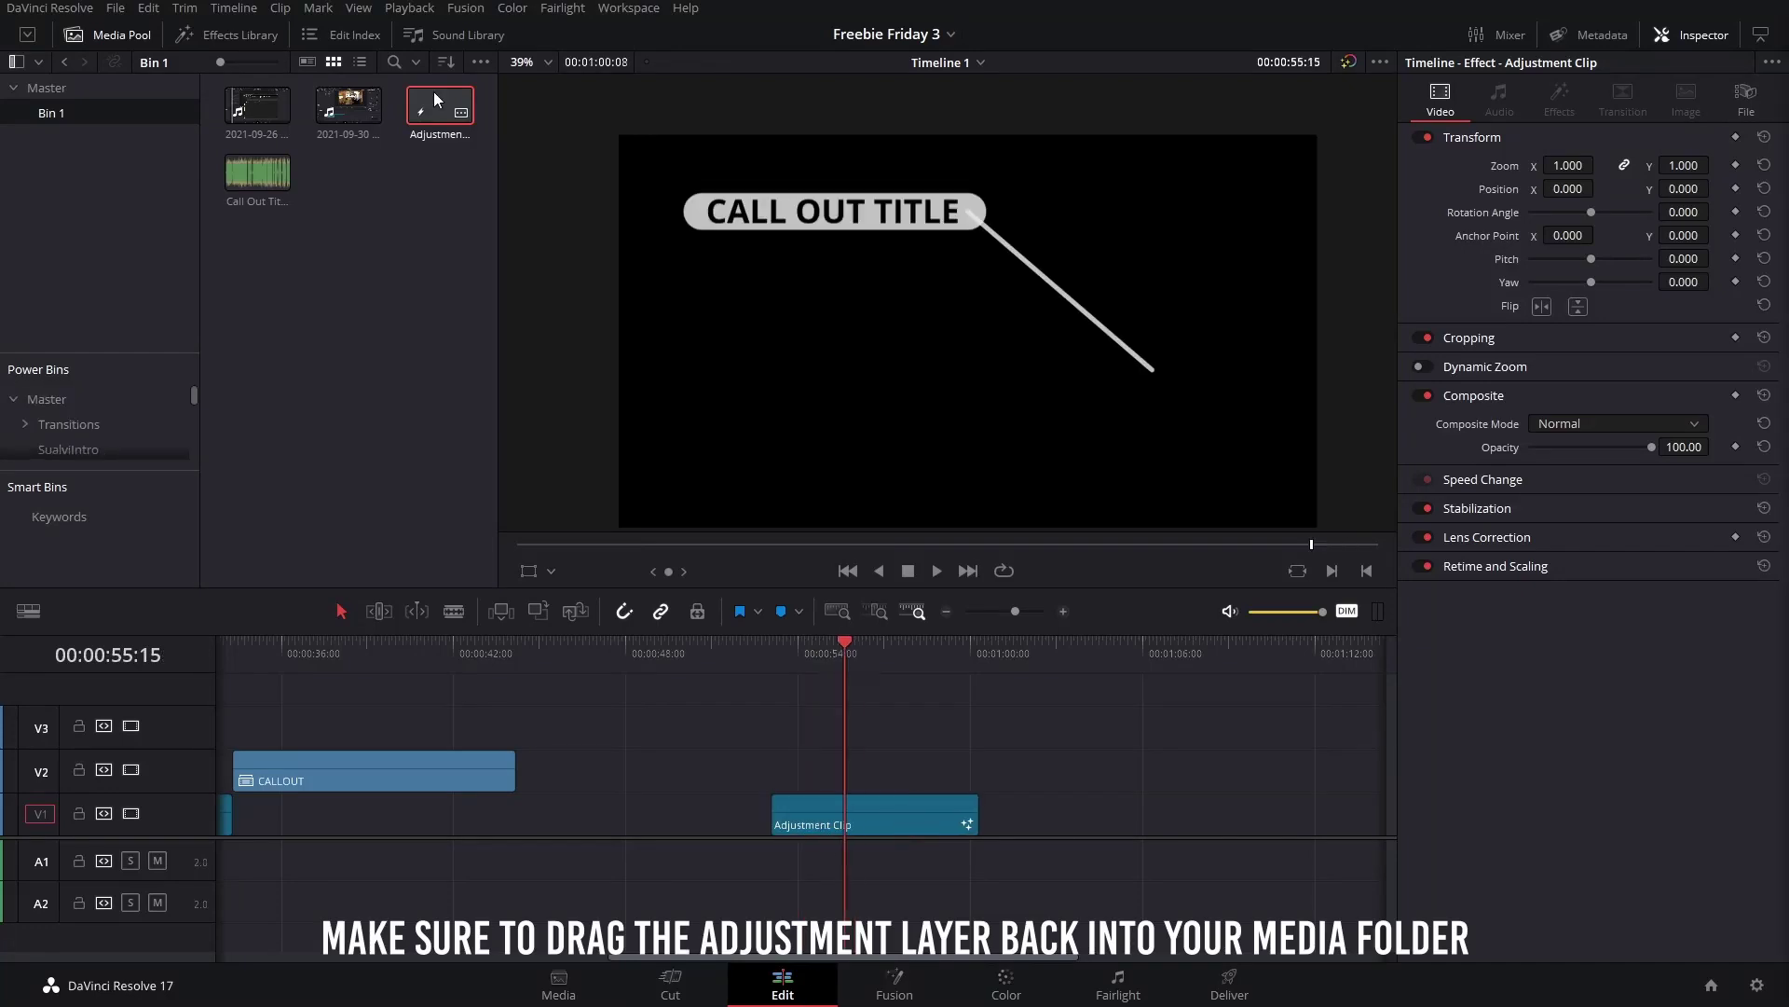
Step: Add the adjustment clip from Bin 1 to the Master power bin and rename it NAME IT
drag(433, 92, 85, 397)
click(66, 399)
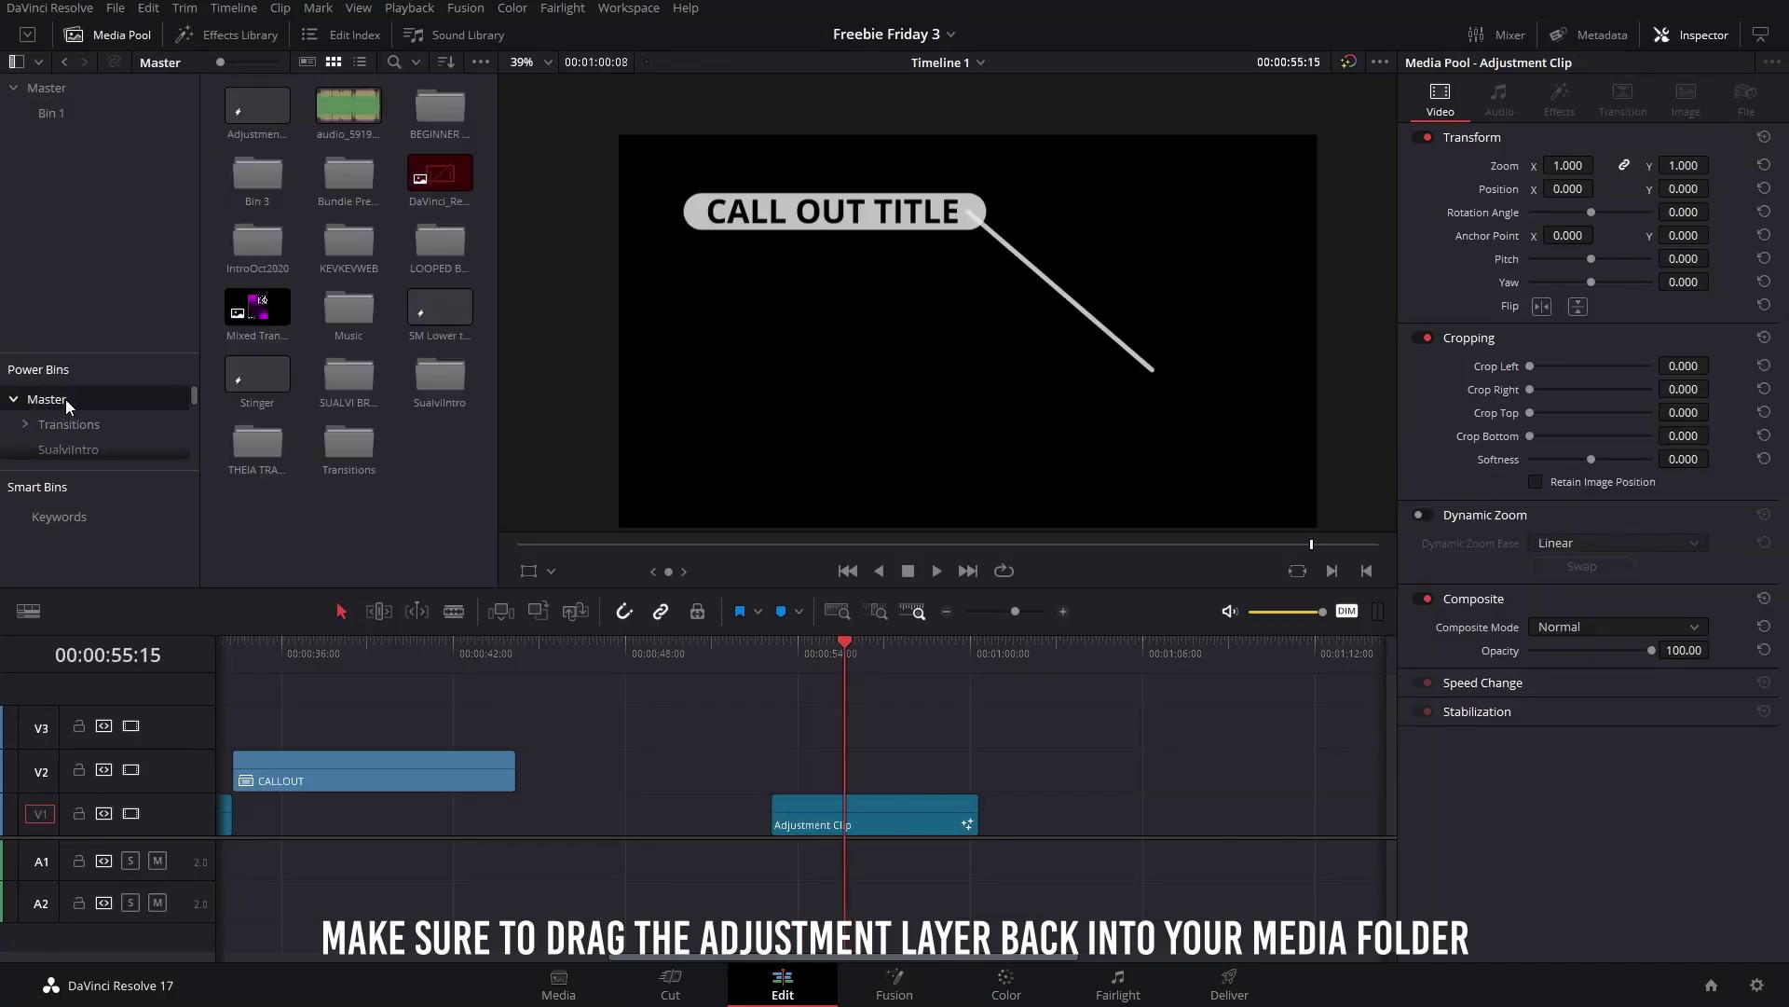
click(253, 95)
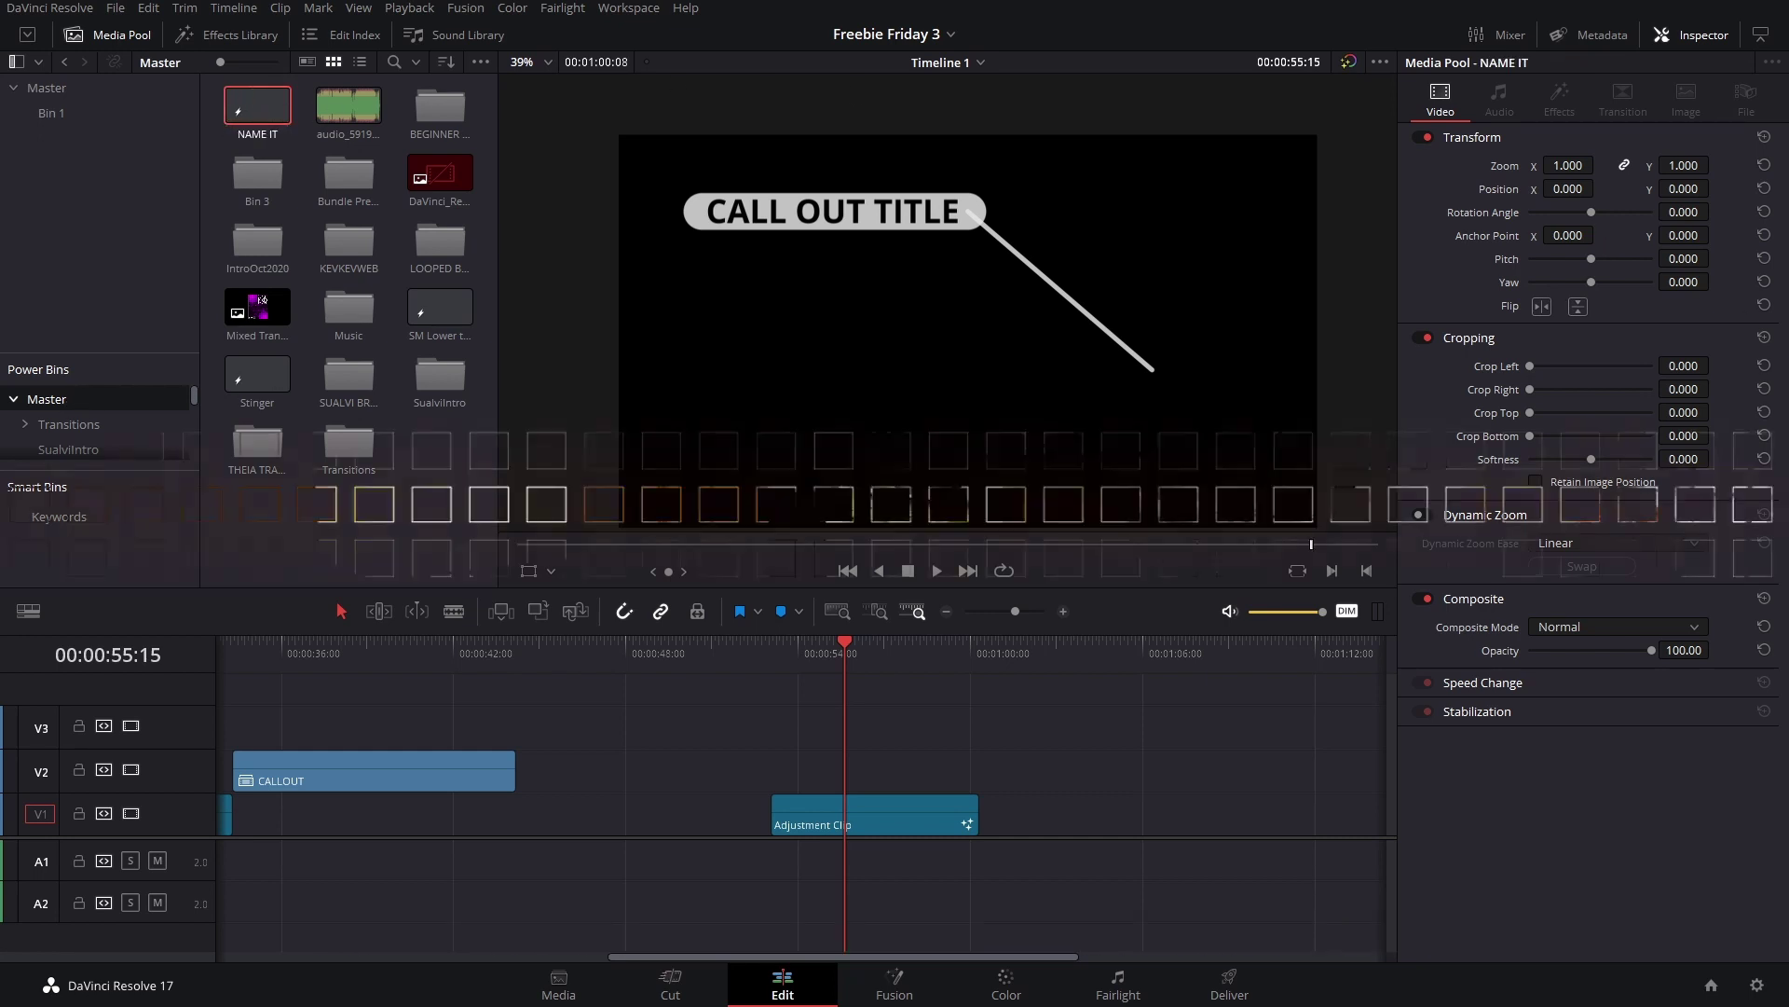